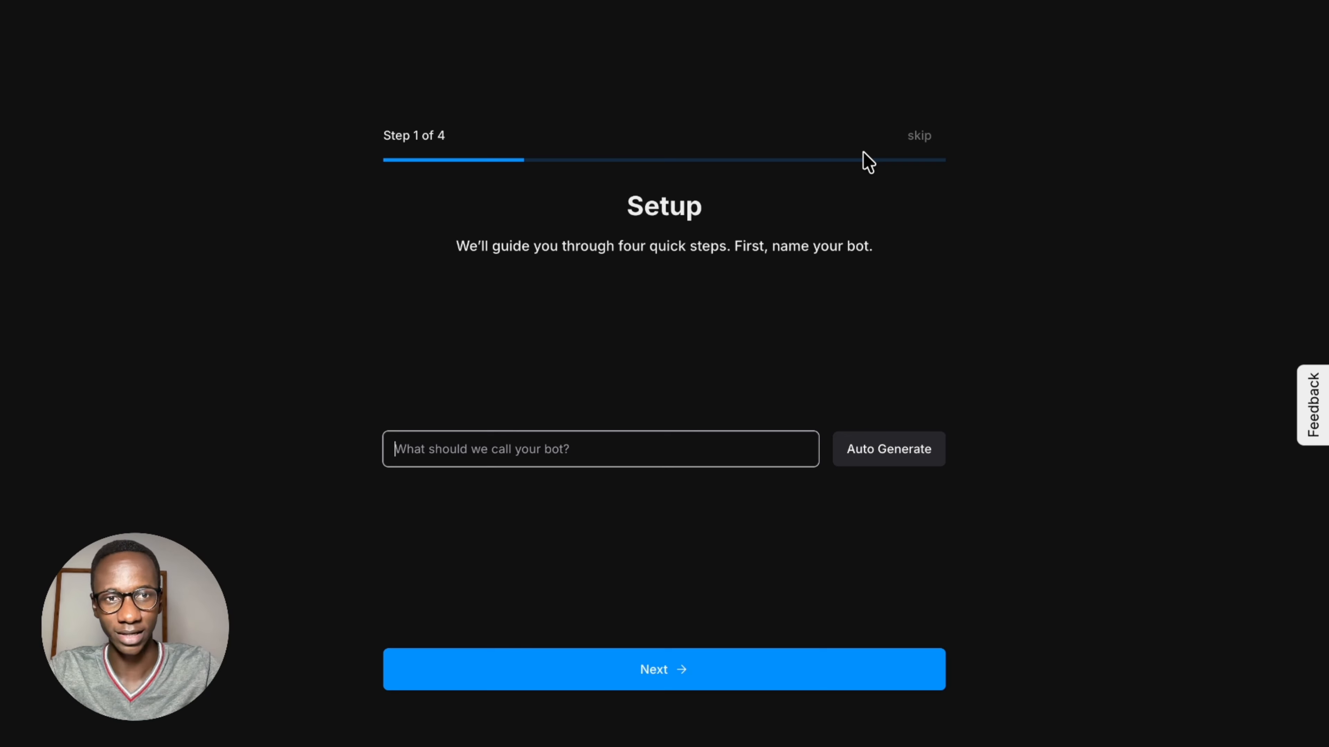
Step: Skip the guided bot setup and go back to the workspace's home page
{"action": "left_click", "coordinate": [912, 137]}
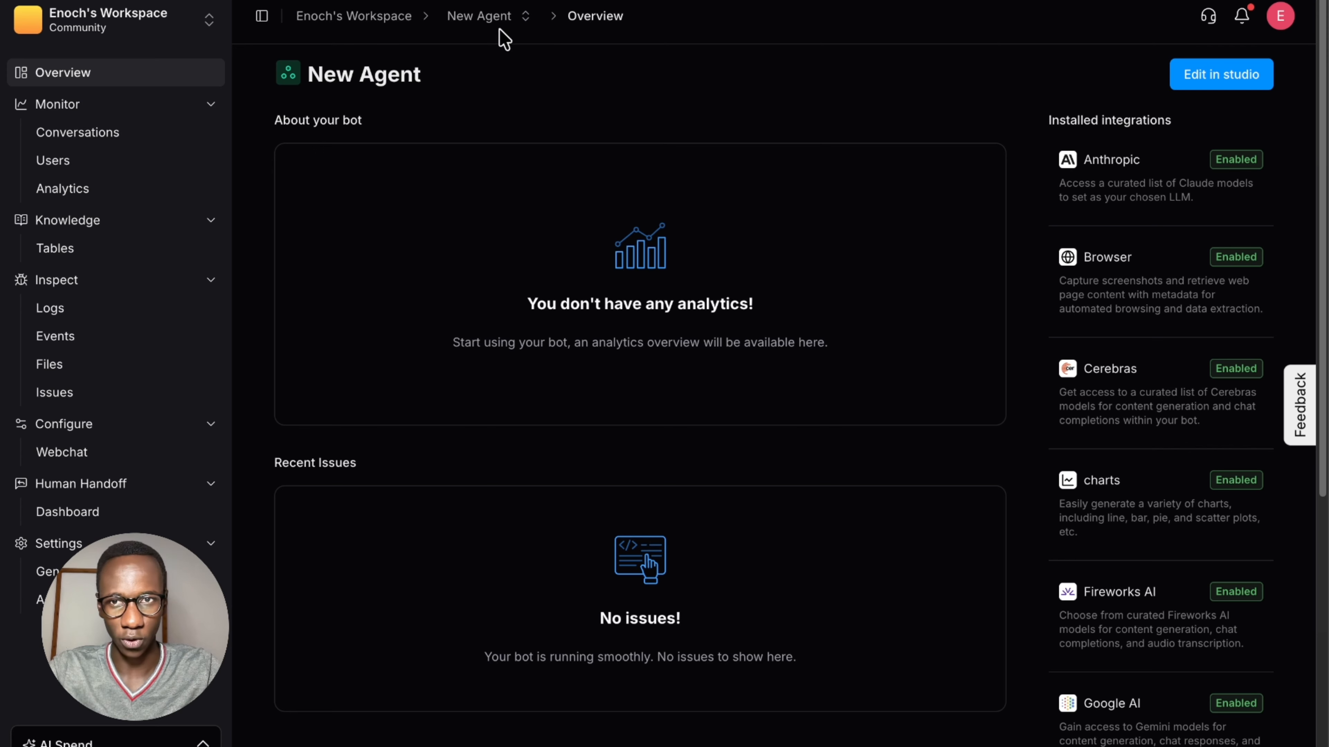
{"action": "left_click", "coordinate": [350, 16]}
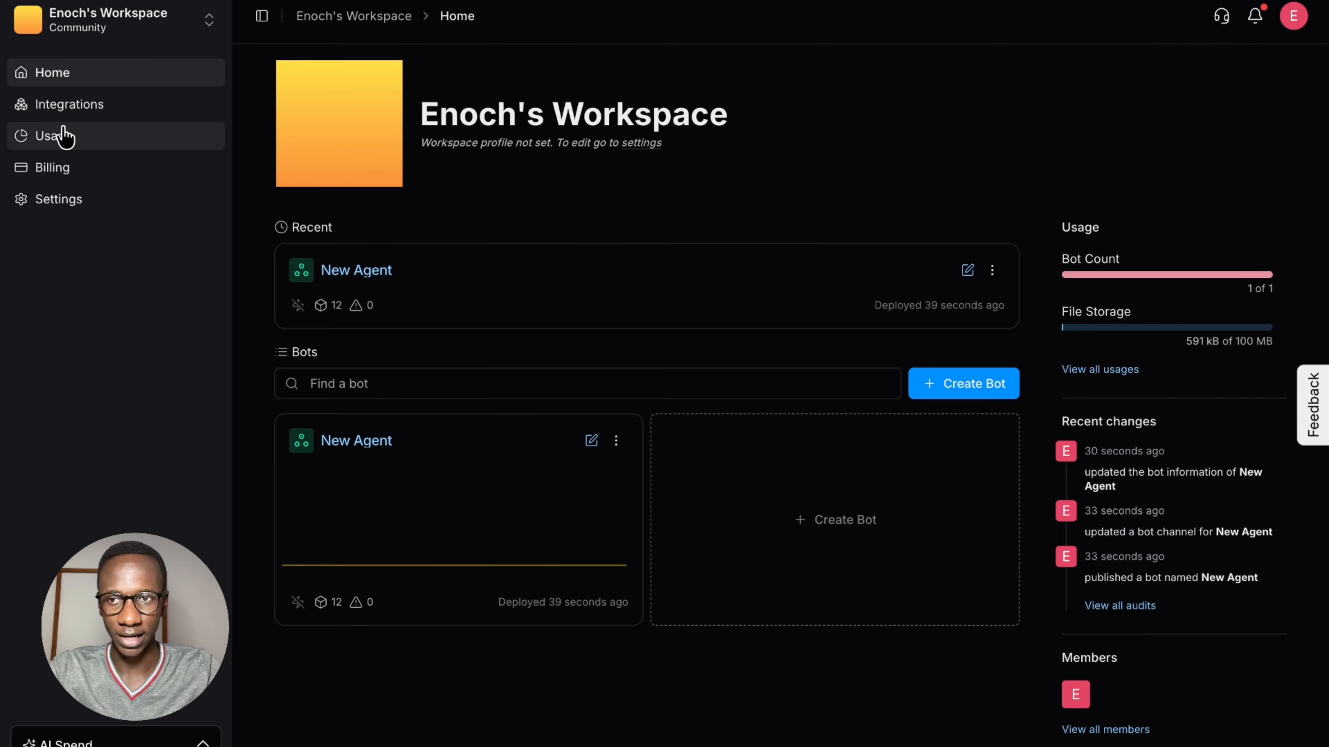
Step: Review the workspace's monthly usage, including AI spend, bot count, incoming messages and storage
{"action": "left_click", "coordinate": [78, 114]}
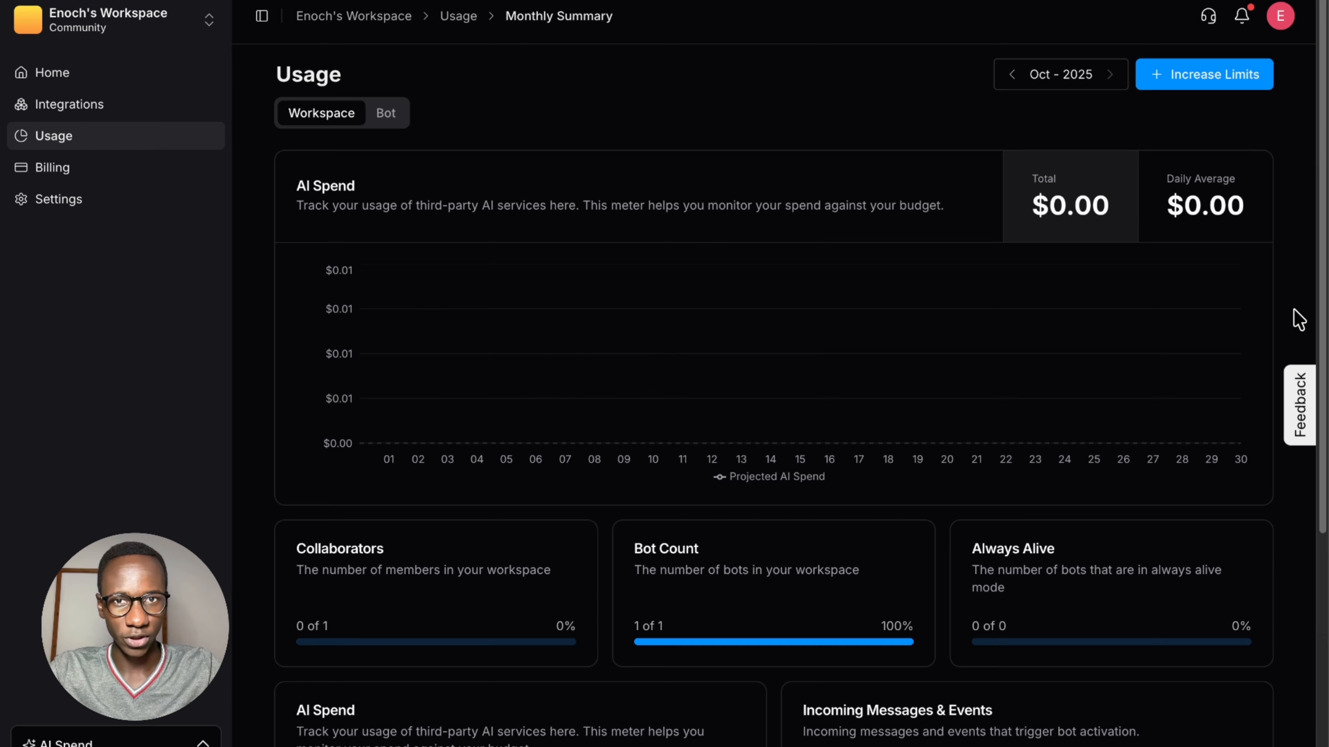
{"action": "scroll", "coordinate": [1193, 367], "scroll_direction": "down", "scroll_amount": 1}
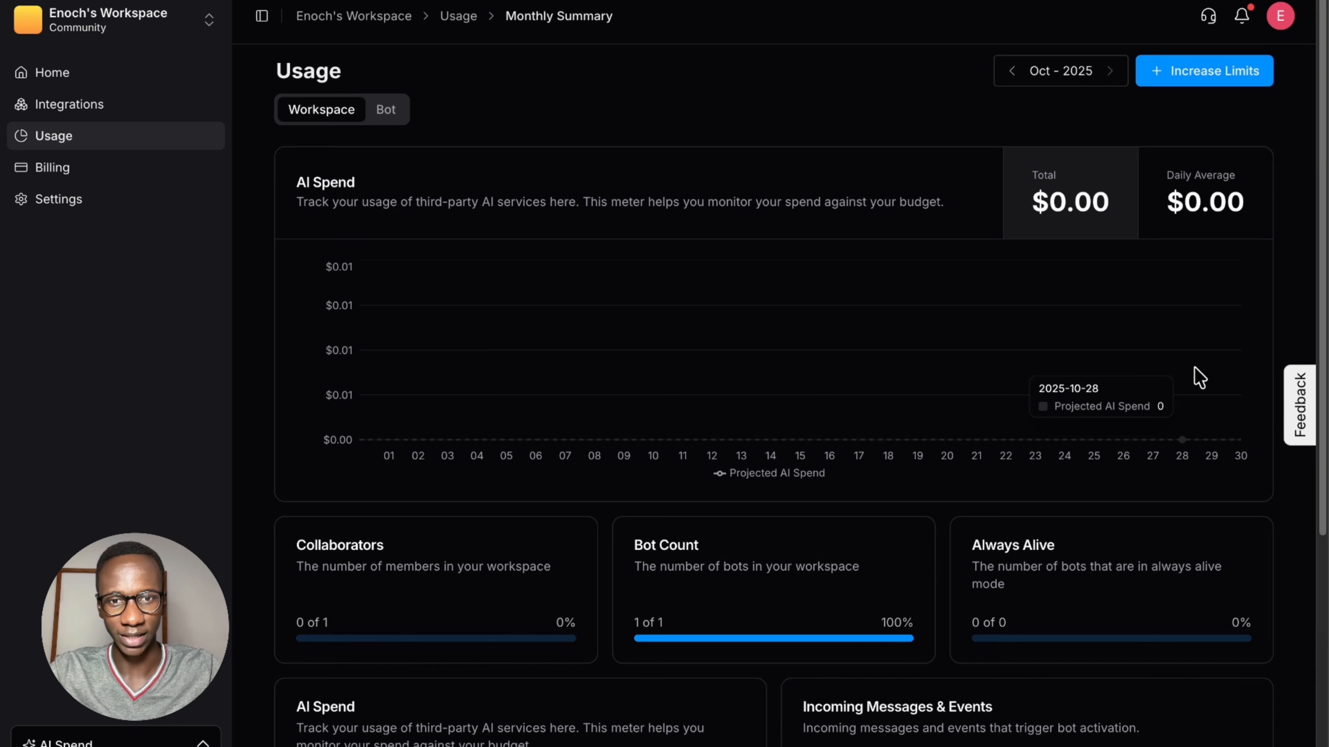
{"action": "scroll", "coordinate": [1177, 395], "scroll_direction": "down", "scroll_amount": 8}
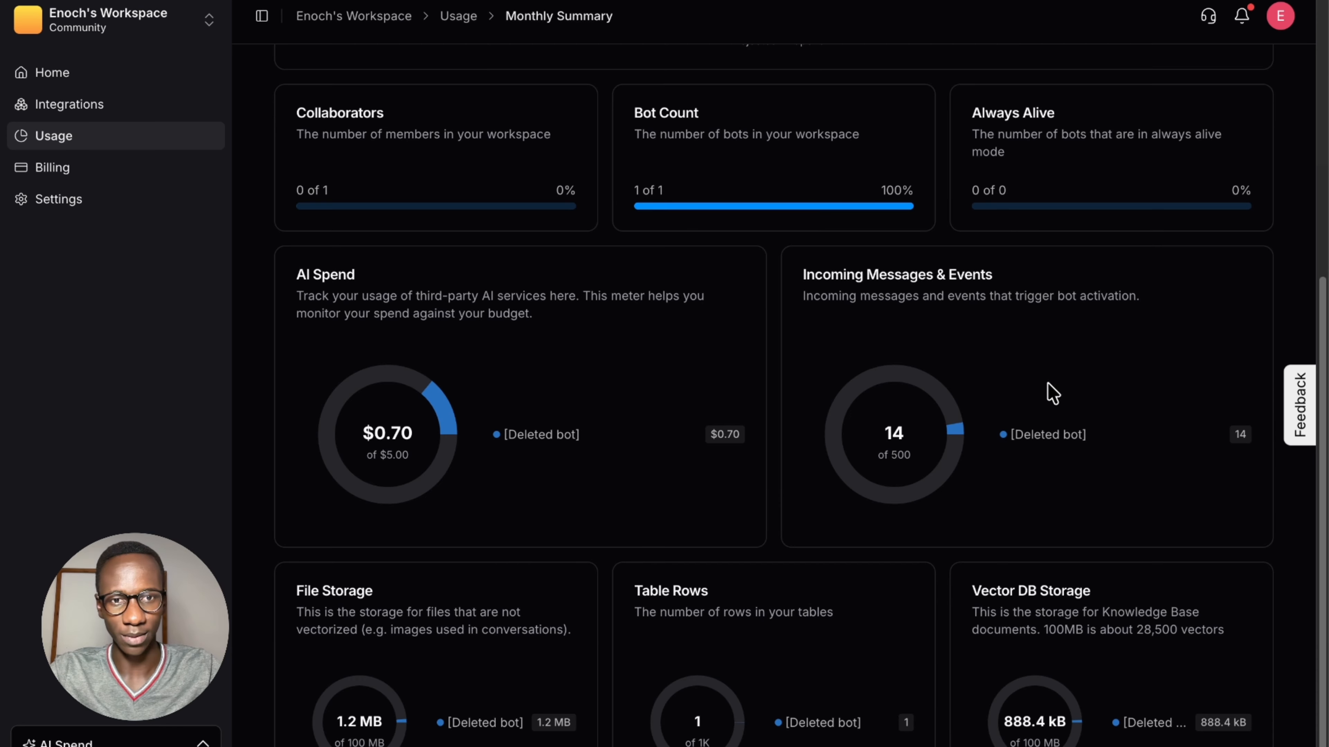
{"action": "scroll", "coordinate": [889, 419], "scroll_direction": "up", "scroll_amount": 8}
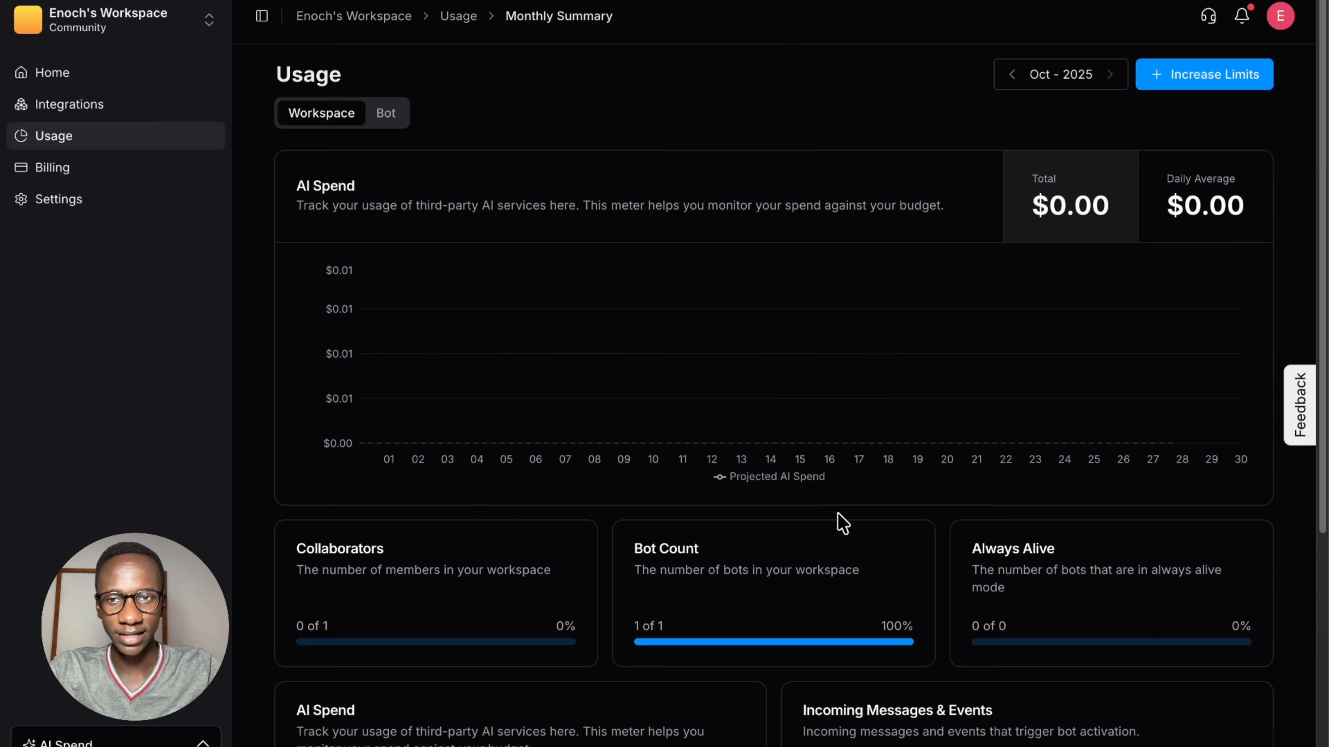
{"action": "scroll", "coordinate": [784, 670], "scroll_direction": "down", "scroll_amount": 7}
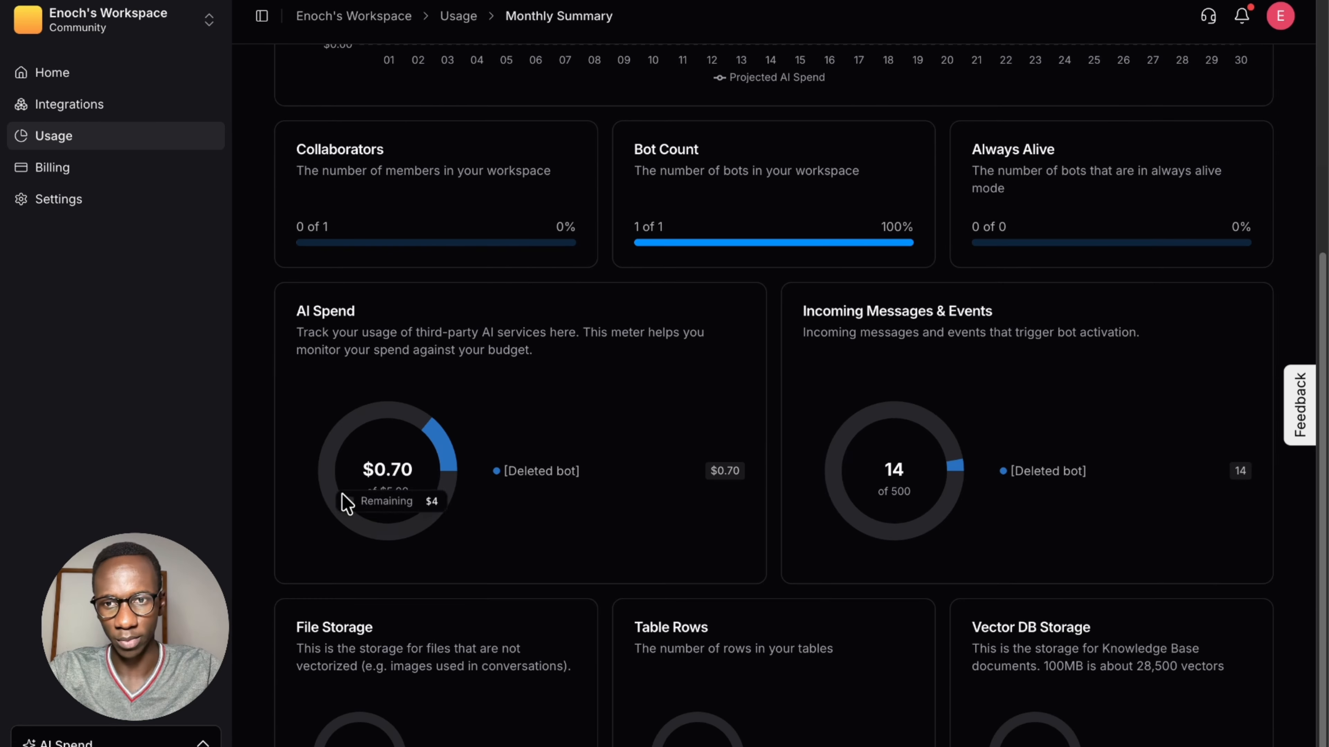
{"action": "scroll", "coordinate": [789, 427], "scroll_direction": "up", "scroll_amount": 7}
Step: Open the option to increase limits and look through the billing summary, add-ons and plans
{"action": "left_click", "coordinate": [1210, 77]}
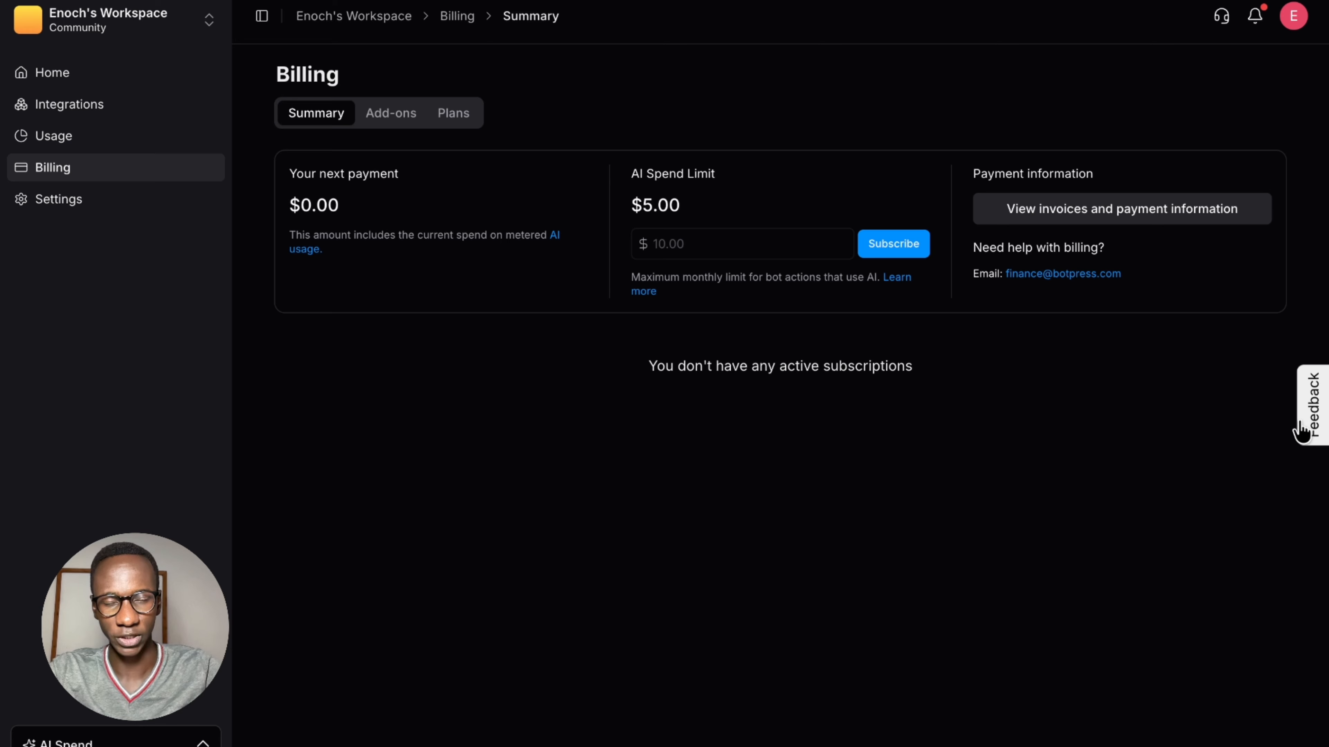
{"action": "left_click", "coordinate": [391, 115]}
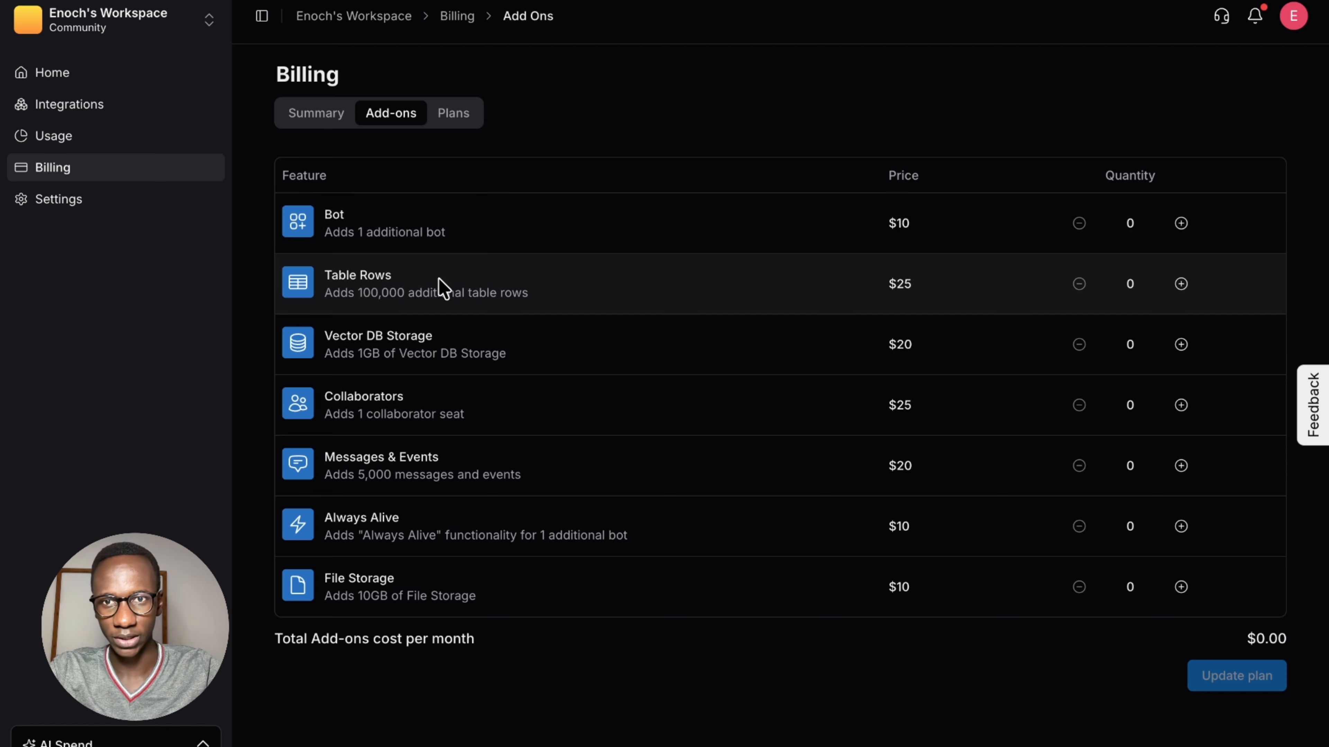
{"action": "left_click", "coordinate": [451, 111]}
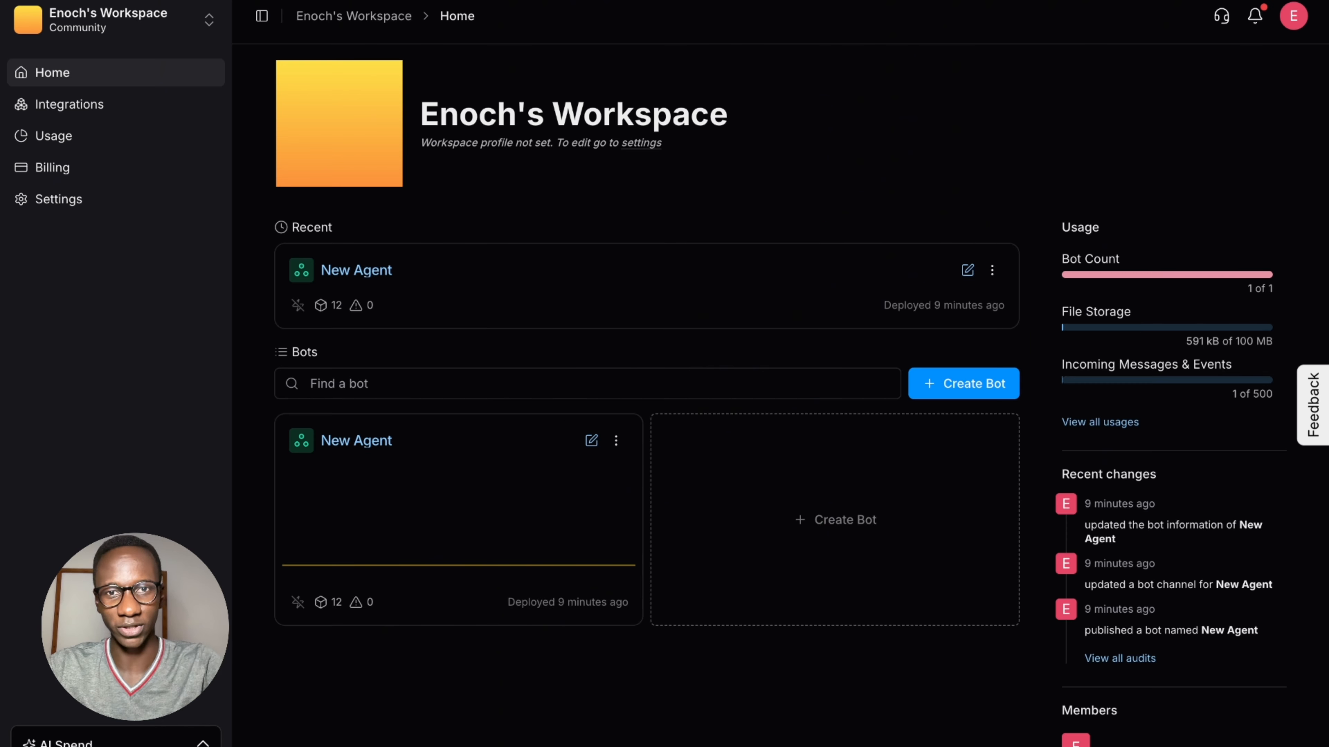
Step: Open the New Agent bot's Main workflow in the studio and hide the emulator and the logs
{"action": "left_click", "coordinate": [591, 441]}
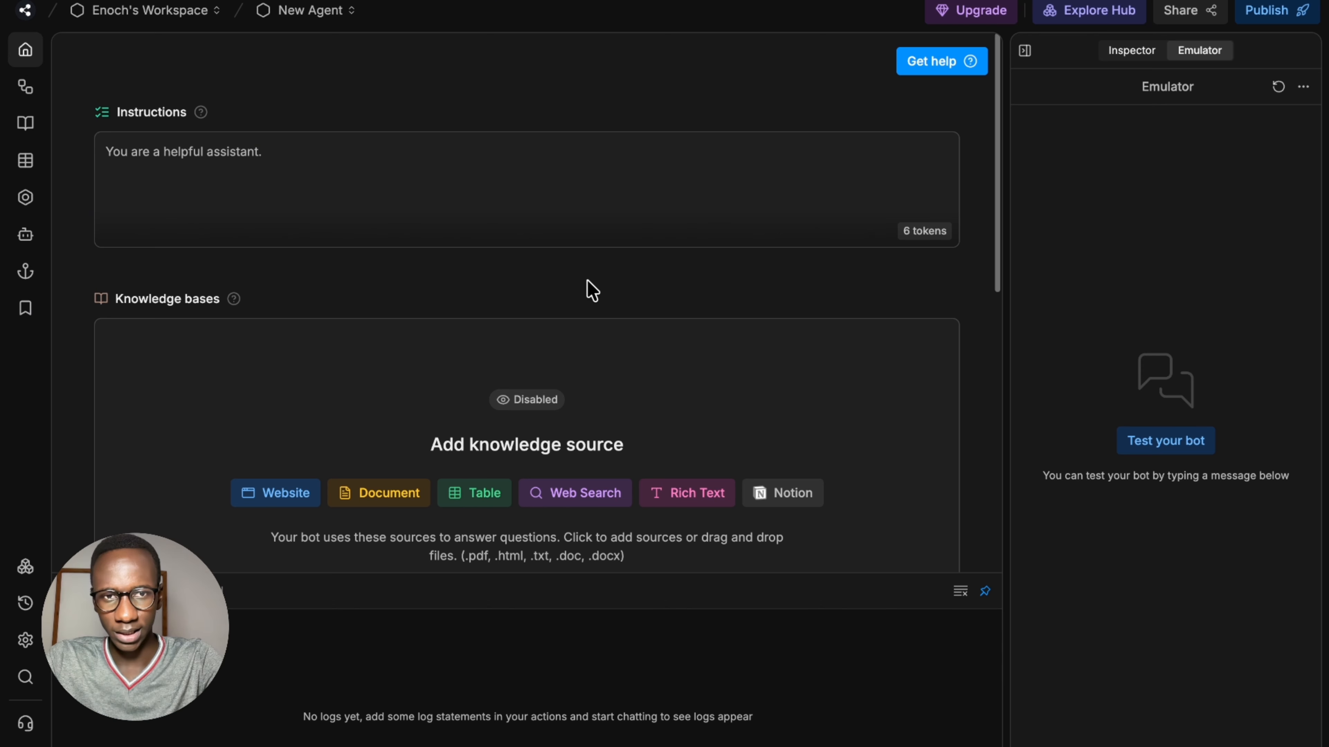
{"action": "left_click", "coordinate": [519, 205]}
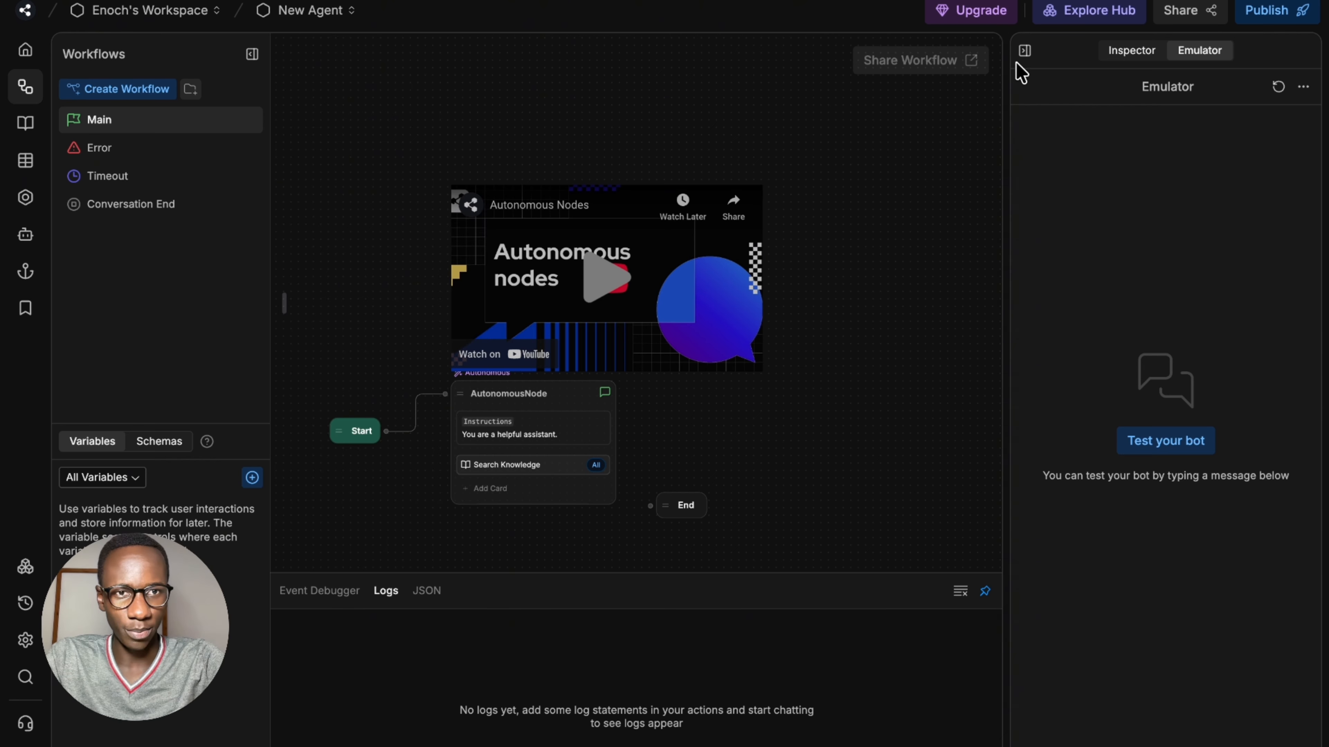
{"action": "left_click", "coordinate": [1024, 51]}
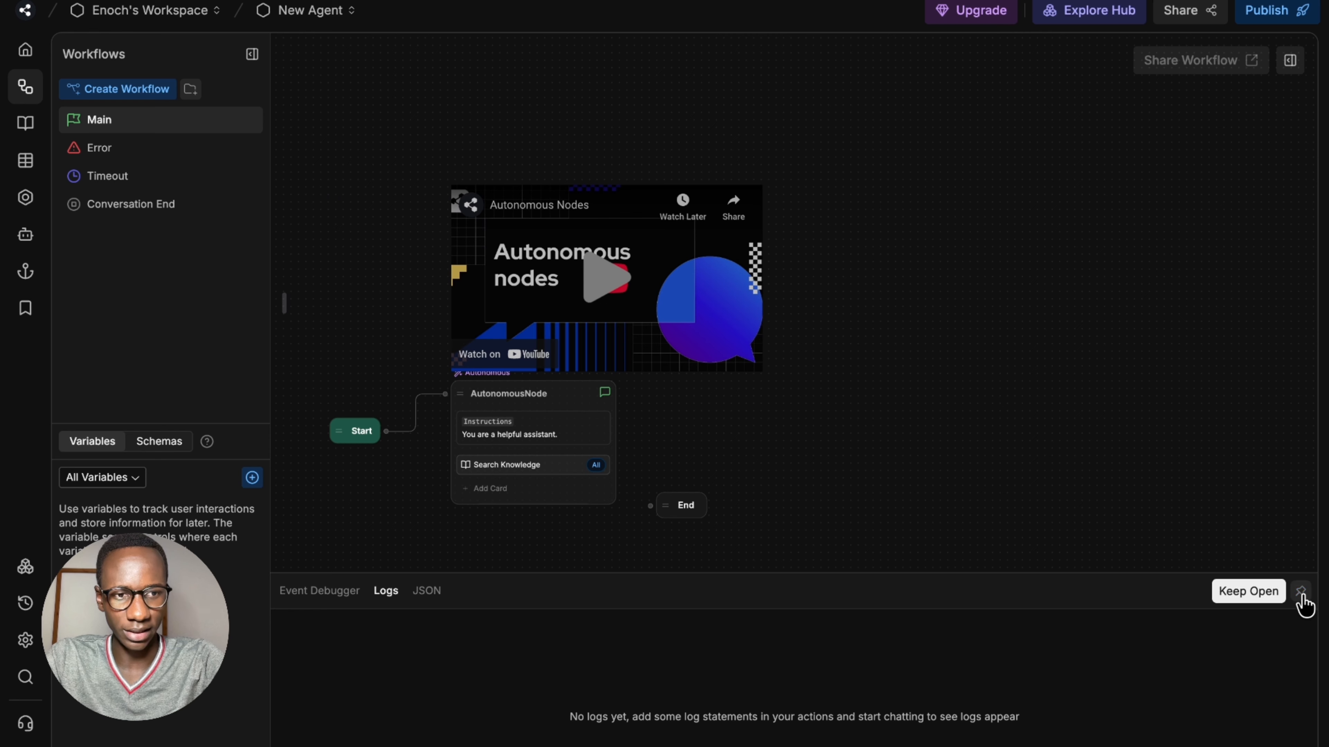
{"action": "left_click_drag", "start_coordinate": [905, 466], "coordinate": [1025, 506]}
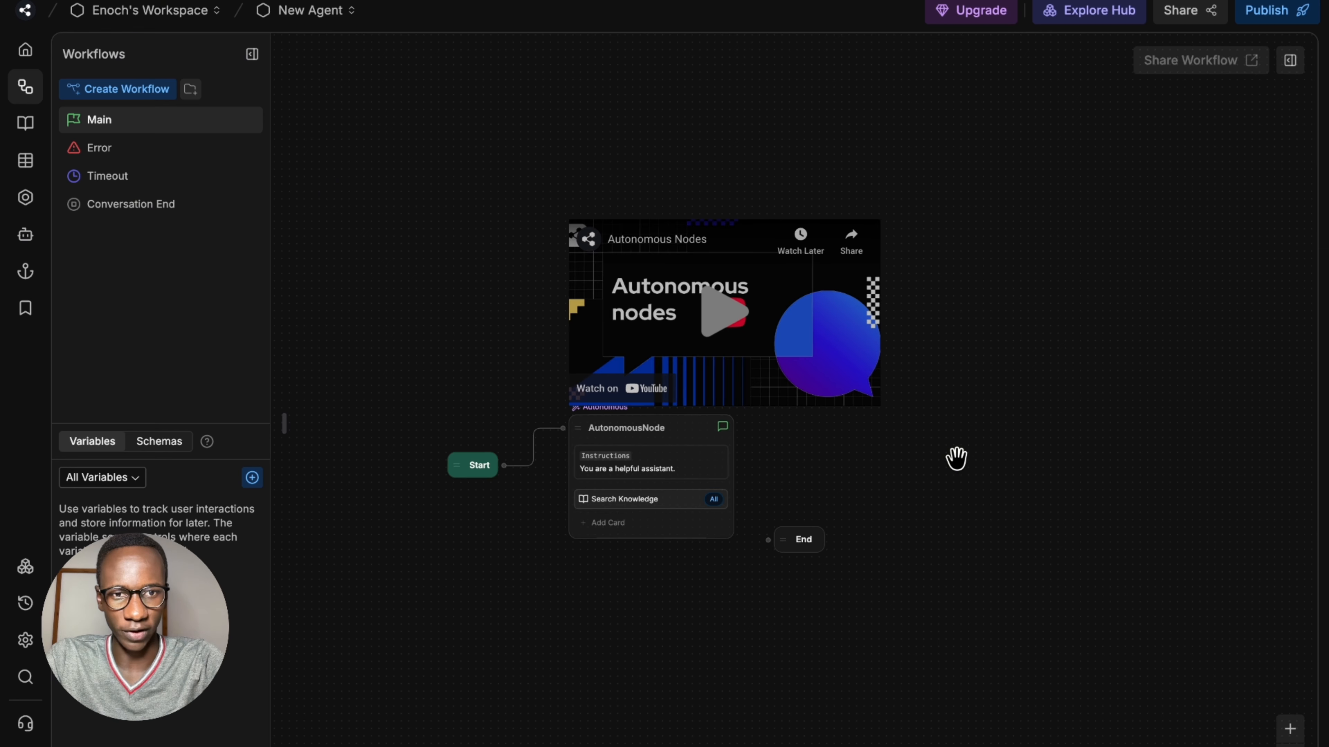
Step: Examine the Start, AutonomousNode and End nodes on the Main workflow's canvas
{"action": "scroll", "coordinate": [955, 457], "scroll_direction": "down", "scroll_amount": 5}
{"action": "scroll", "coordinate": [955, 457], "scroll_direction": "up", "scroll_amount": 3}
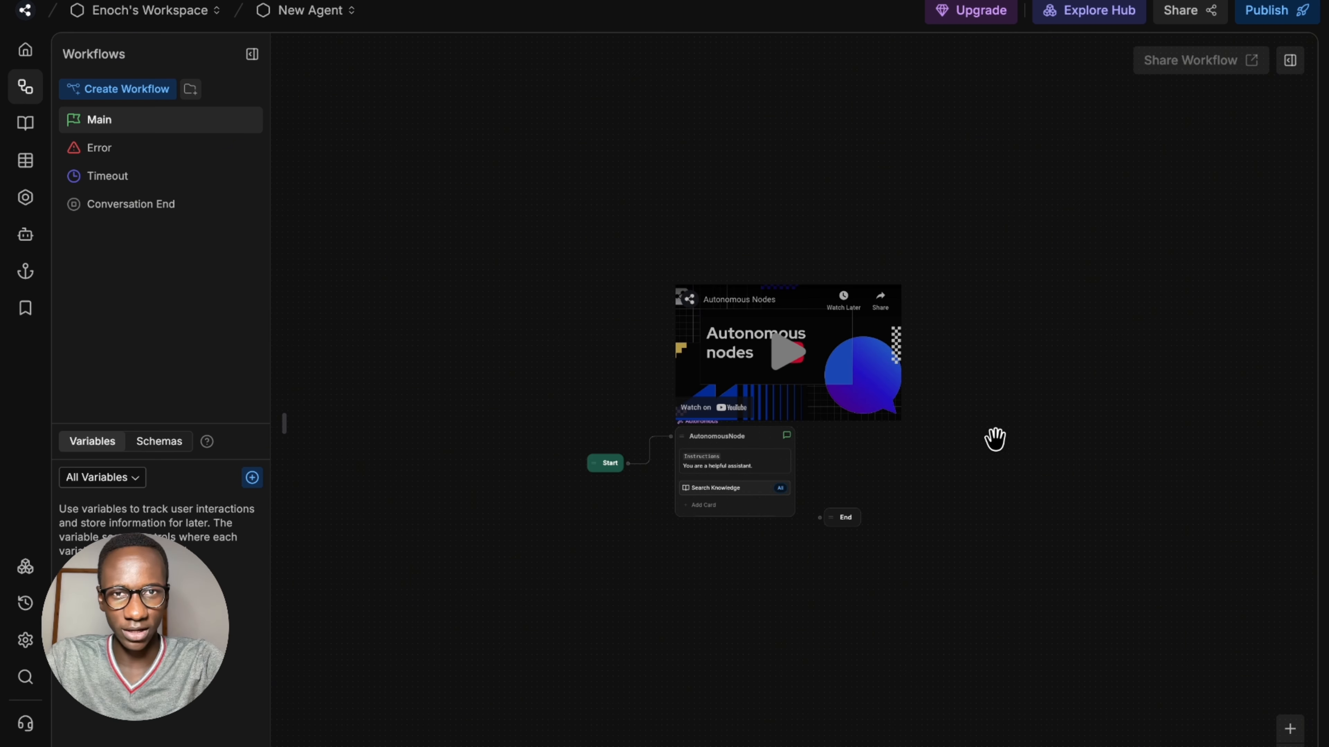
{"action": "scroll", "coordinate": [1042, 432], "scroll_direction": "down", "scroll_amount": 3}
{"action": "left_click_drag", "start_coordinate": [1130, 434], "coordinate": [971, 597]}
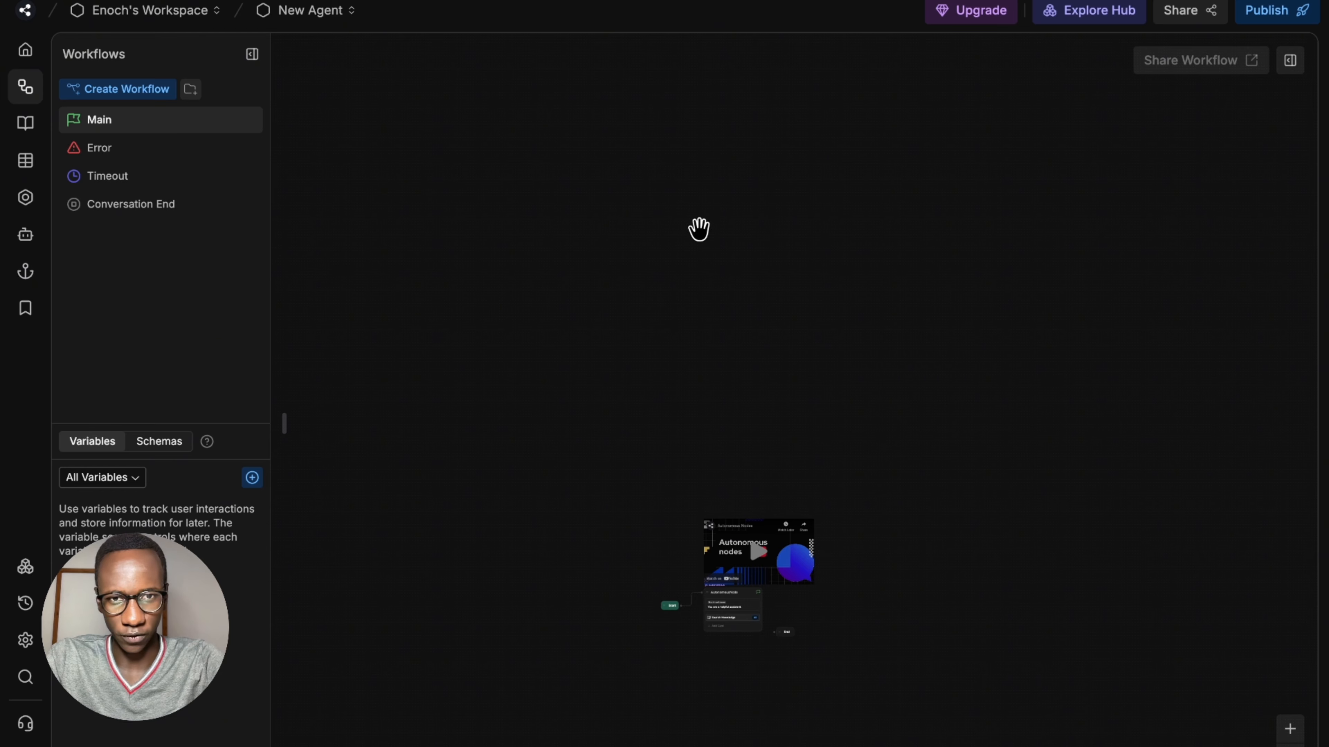
{"action": "left_click_drag", "start_coordinate": [987, 347], "coordinate": [942, 160]}
{"action": "scroll", "coordinate": [782, 478], "scroll_direction": "up", "scroll_amount": 7}
{"action": "left_click_drag", "start_coordinate": [643, 473], "coordinate": [1124, 508]}
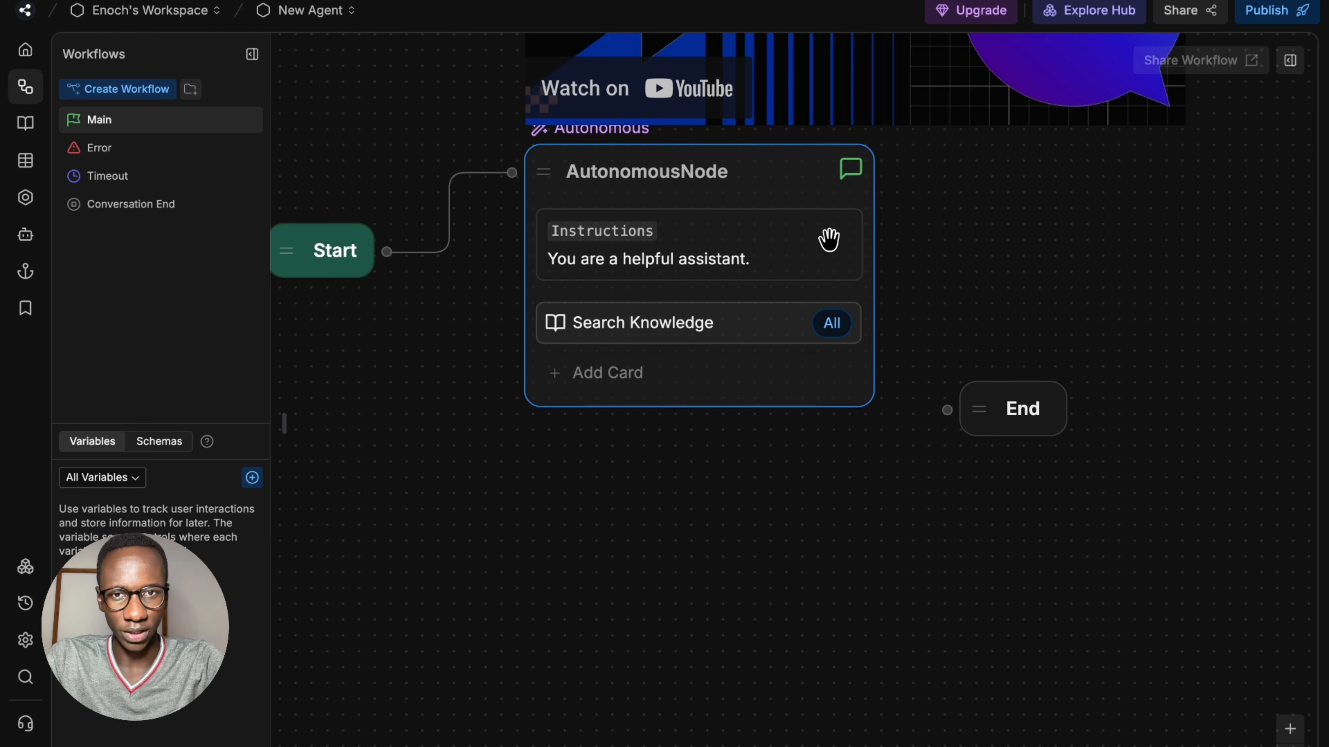
{"action": "scroll", "coordinate": [814, 252], "scroll_direction": "down", "scroll_amount": 2}
Step: Move AutonomousNode so that its input is level with the Start node
{"action": "left_click", "coordinate": [730, 197]}
{"action": "left_click_drag", "start_coordinate": [730, 207], "coordinate": [726, 267]}
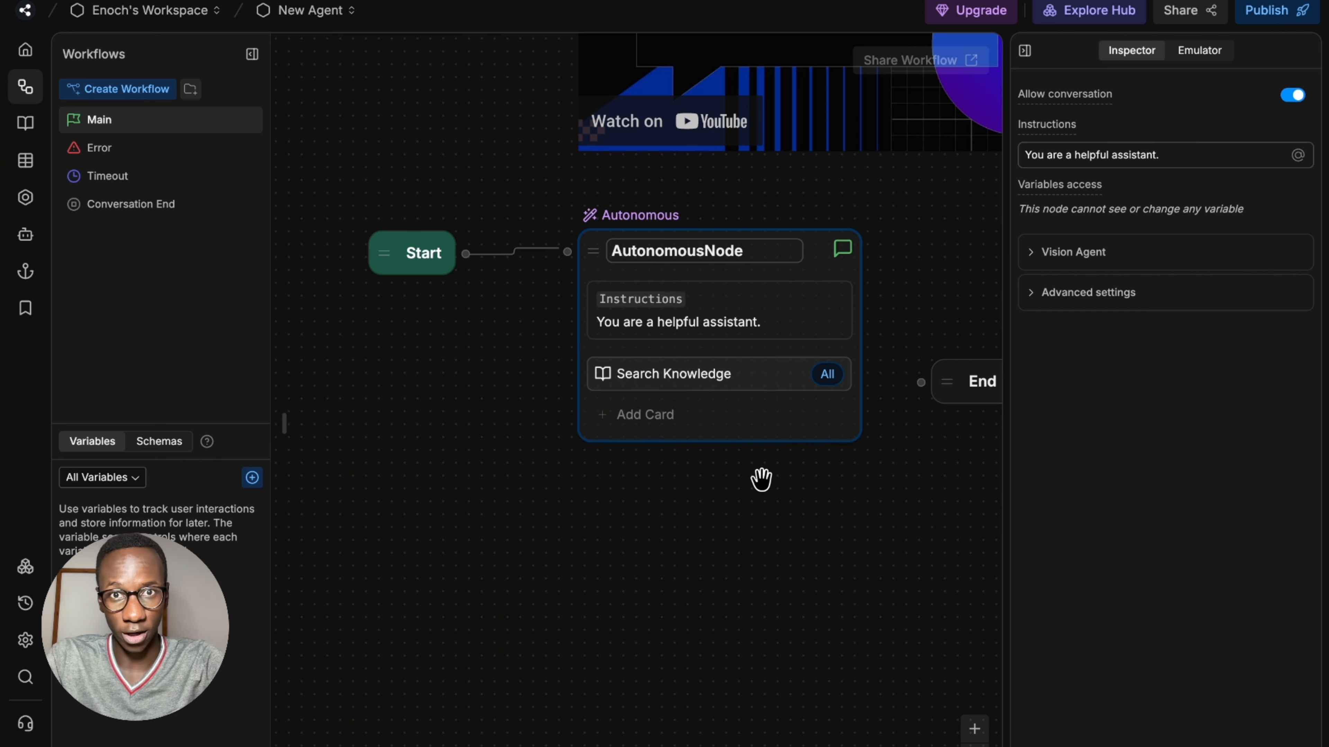
{"action": "left_click_drag", "start_coordinate": [745, 498], "coordinate": [651, 614]}
{"action": "scroll", "coordinate": [645, 593], "scroll_direction": "down", "scroll_amount": 1}
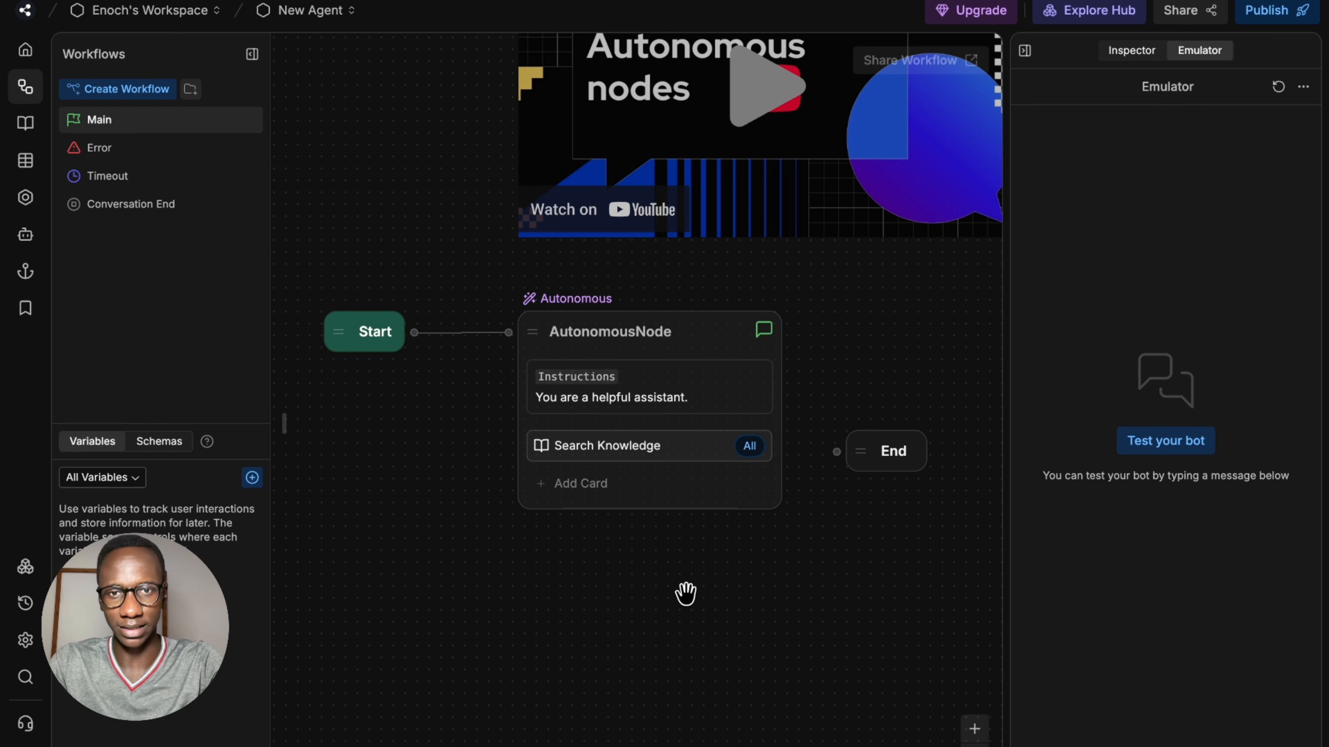
Step: Add two standard nodes below AutonomousNode and stack them one directly beneath the other
{"action": "left_click_drag", "start_coordinate": [685, 594], "coordinate": [694, 567]}
{"action": "left_click_drag", "start_coordinate": [638, 632], "coordinate": [634, 409]}
{"action": "left_click_drag", "start_coordinate": [708, 661], "coordinate": [682, 386]}
{"action": "right_click", "coordinate": [577, 576]}
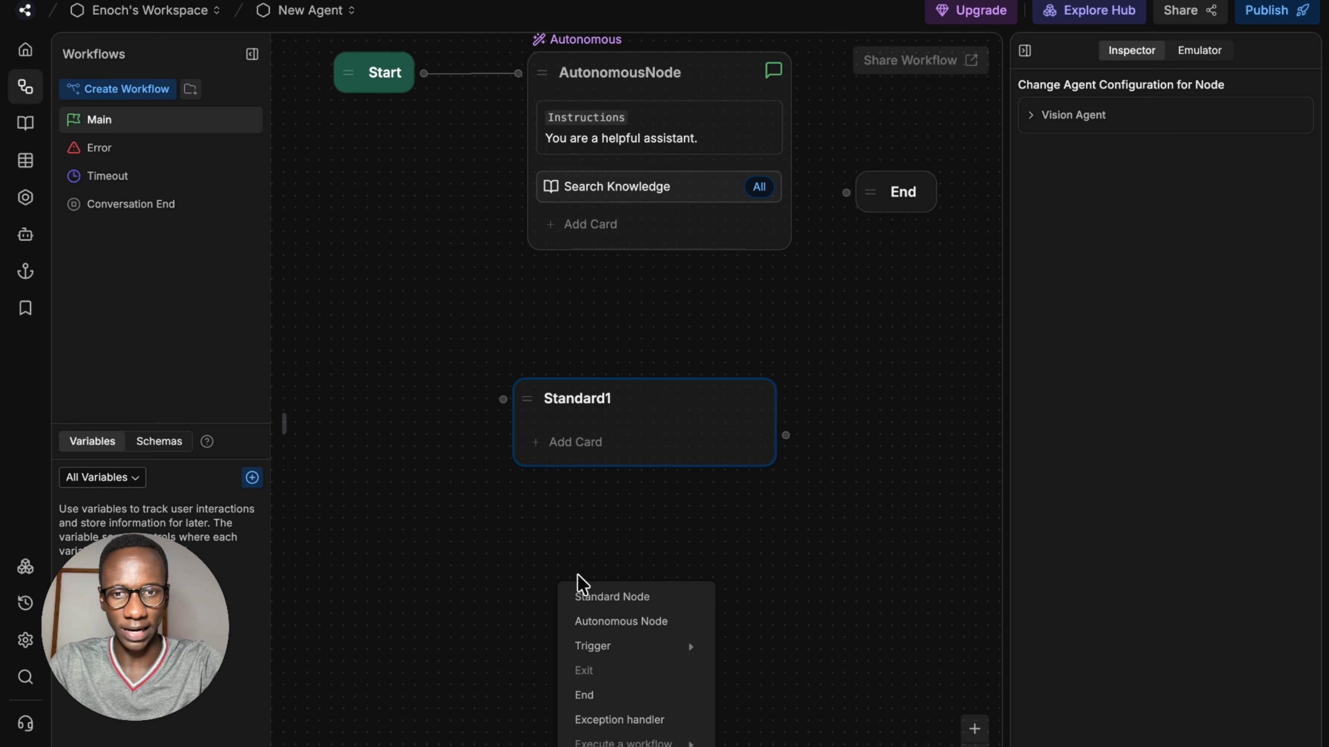
{"action": "left_click", "coordinate": [827, 482]}
{"action": "right_click", "coordinate": [467, 545]}
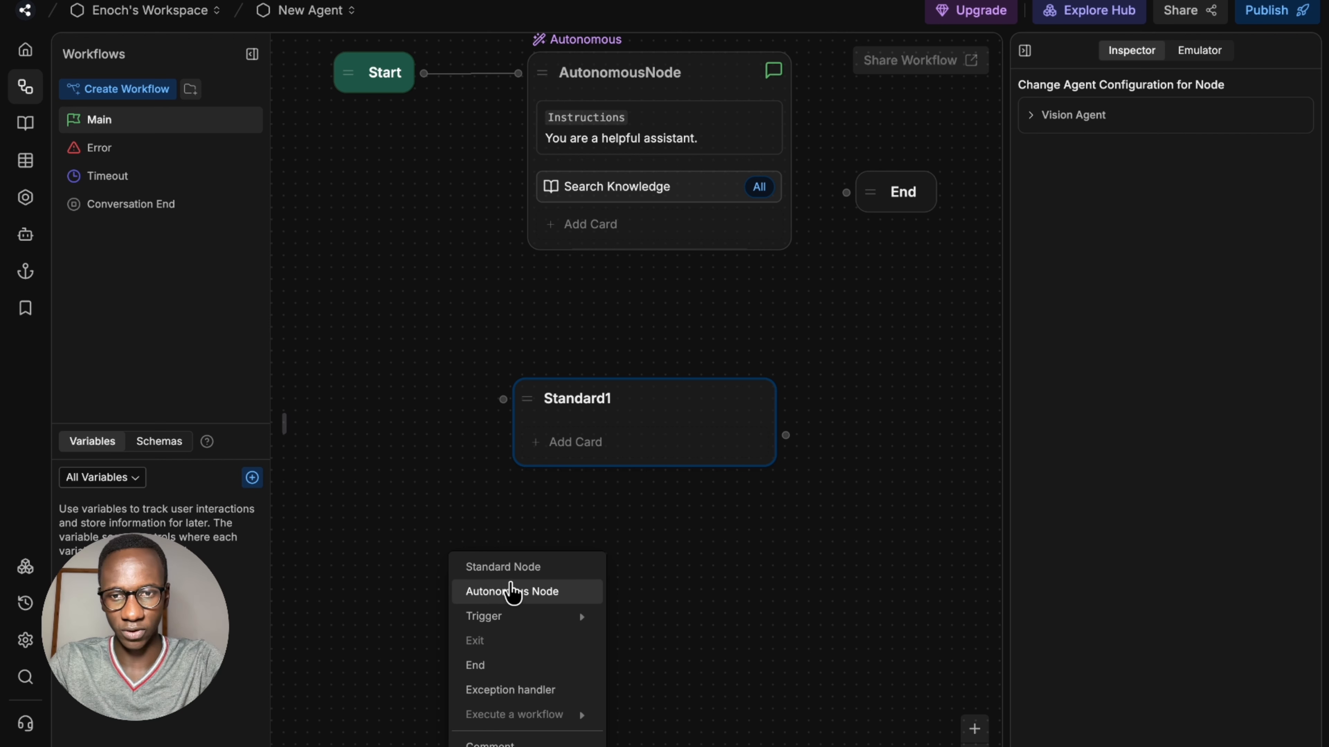
{"action": "left_click", "coordinate": [510, 570]}
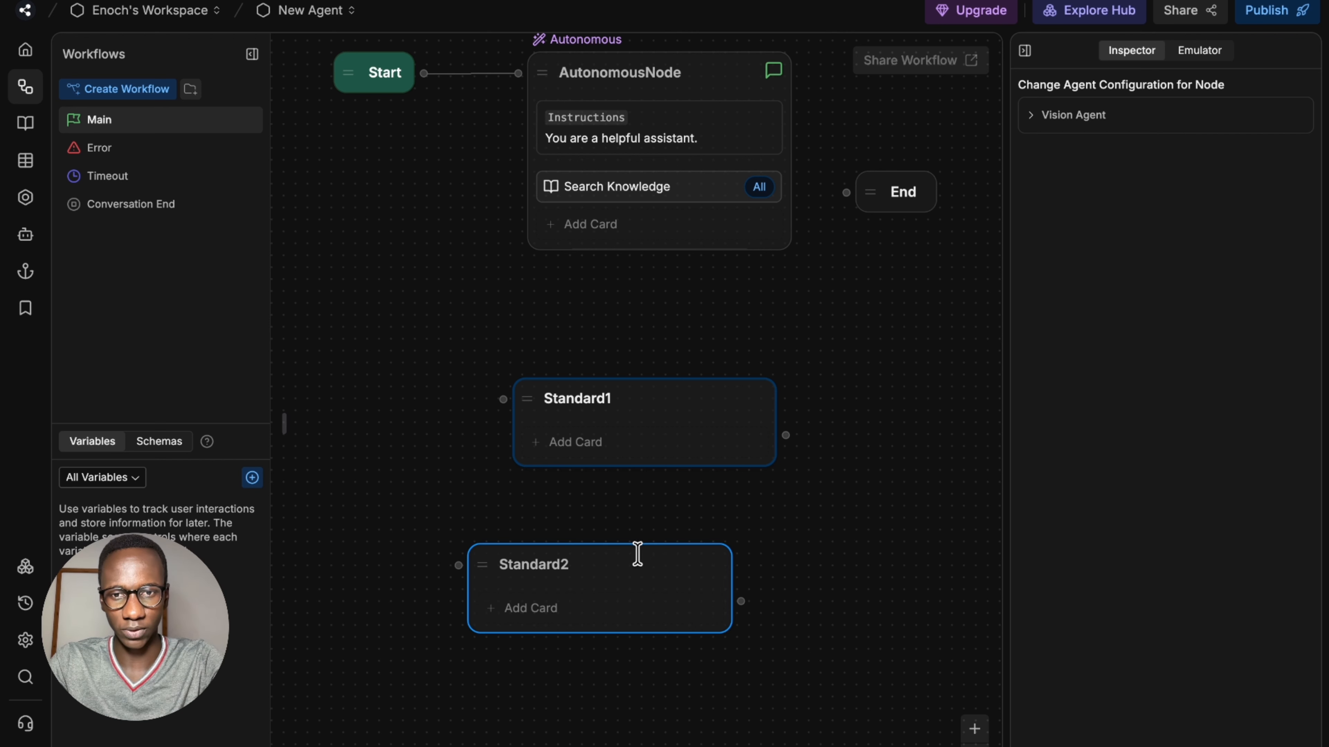
{"action": "left_click_drag", "start_coordinate": [634, 552], "coordinate": [682, 519]}
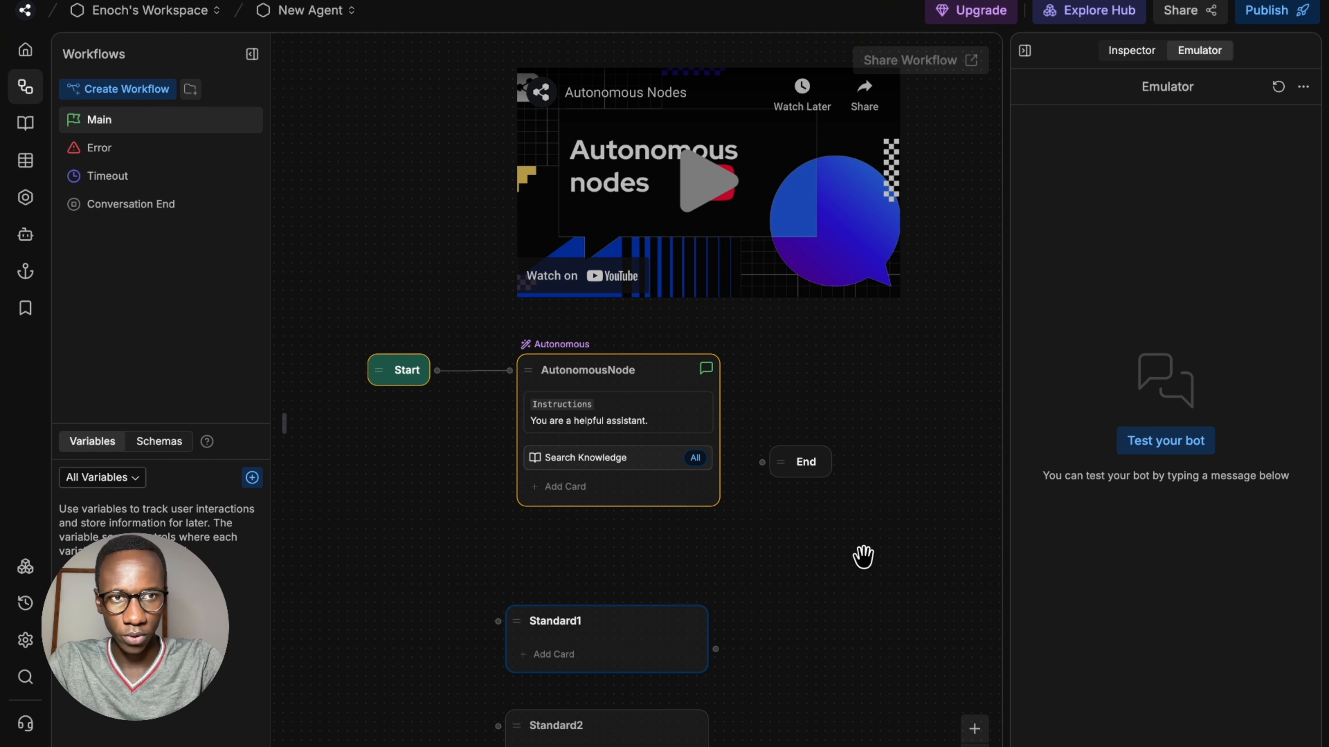
Step: Compare the node inspector with the bot emulator, ending on the inspector
{"action": "left_click", "coordinate": [1134, 52]}
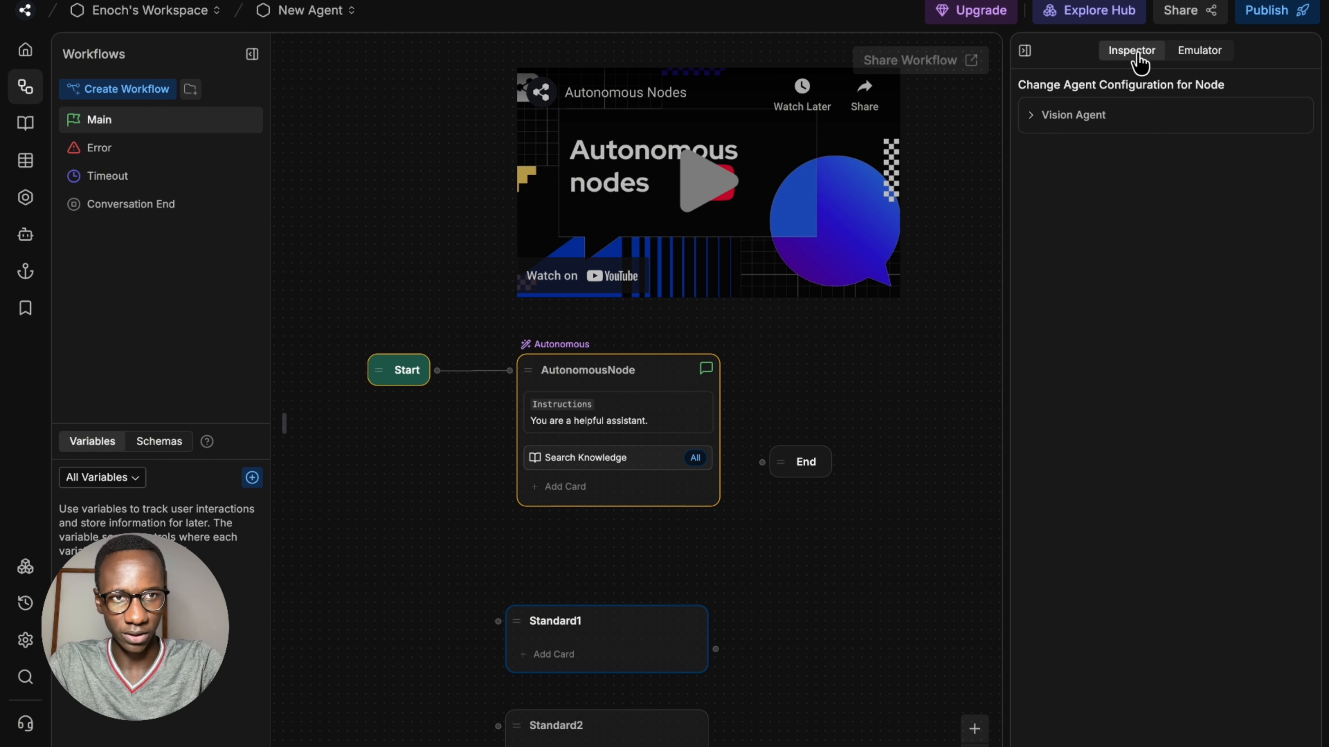
{"action": "left_click", "coordinate": [1184, 51]}
{"action": "left_click", "coordinate": [1132, 51]}
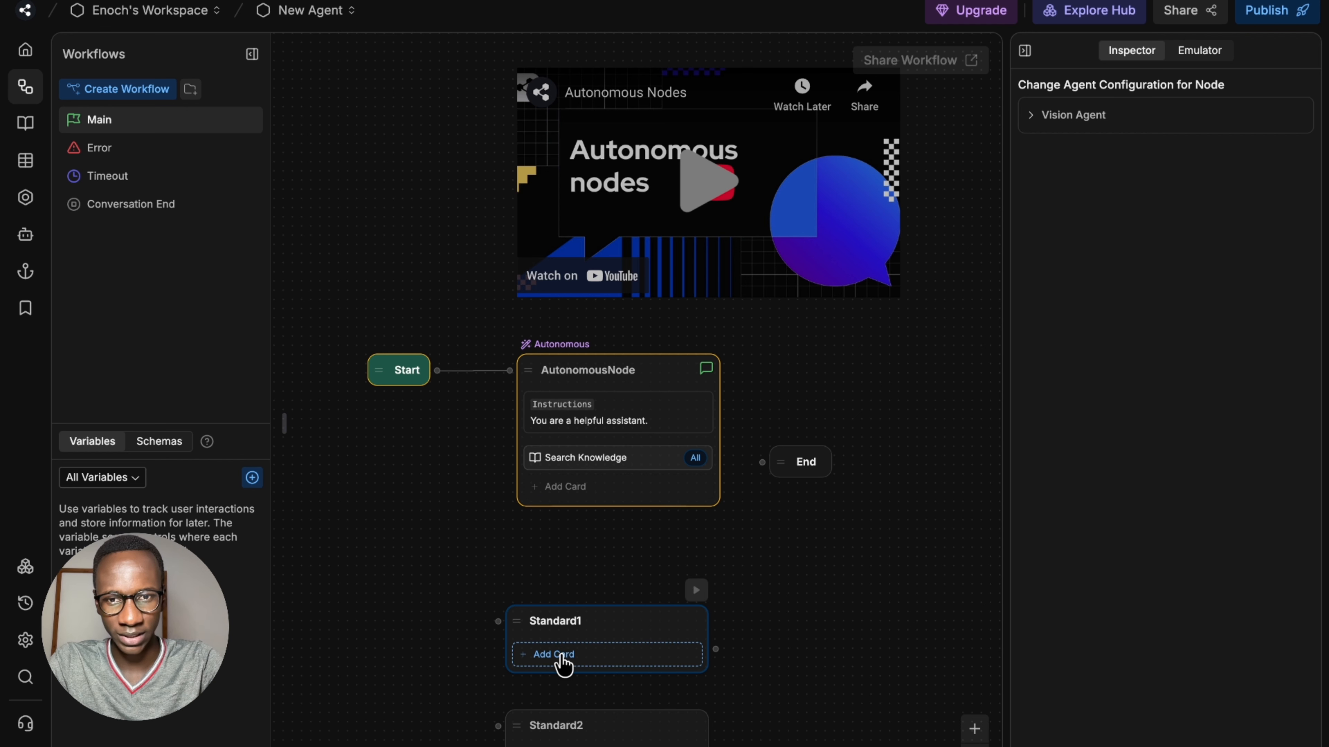
Step: Move AutonomousNode slightly closer to the Start node and deselect it
{"action": "left_click_drag", "start_coordinate": [620, 380], "coordinate": [589, 398]}
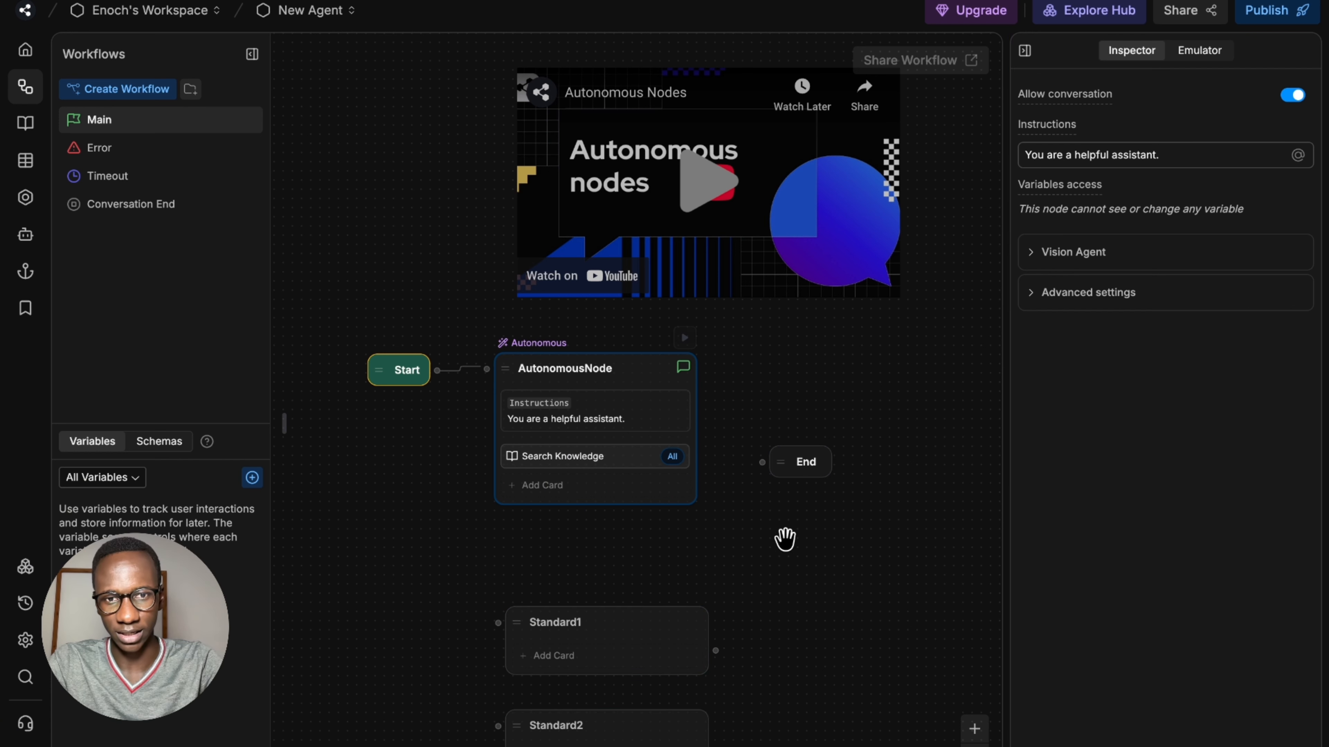
{"action": "left_click", "coordinate": [788, 541]}
{"action": "scroll", "coordinate": [718, 565], "scroll_direction": "down", "scroll_amount": 2}
{"action": "left_click", "coordinate": [1139, 50]}
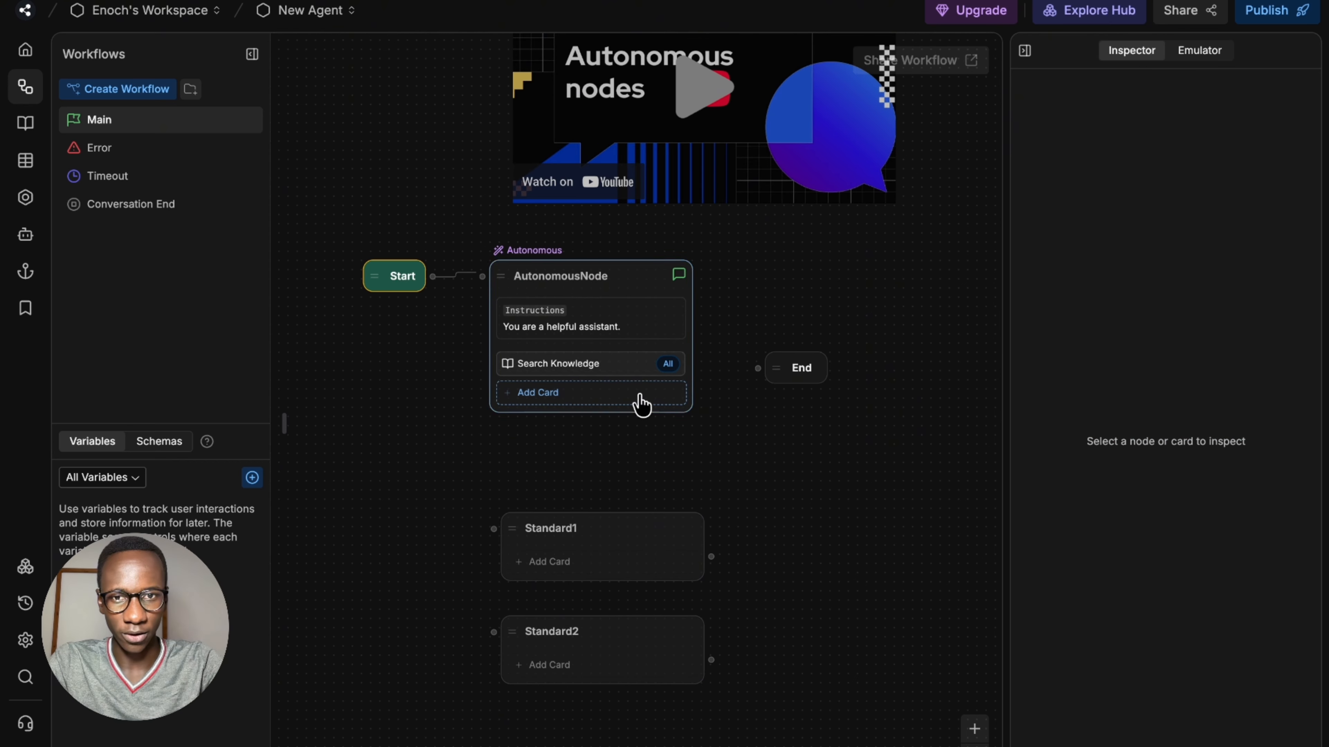
Step: Inspect the settings of the Search Knowledge card and AutonomousNode, including its Vision Agent and advanced settings, and hide the inspector
{"action": "left_click", "coordinate": [625, 363]}
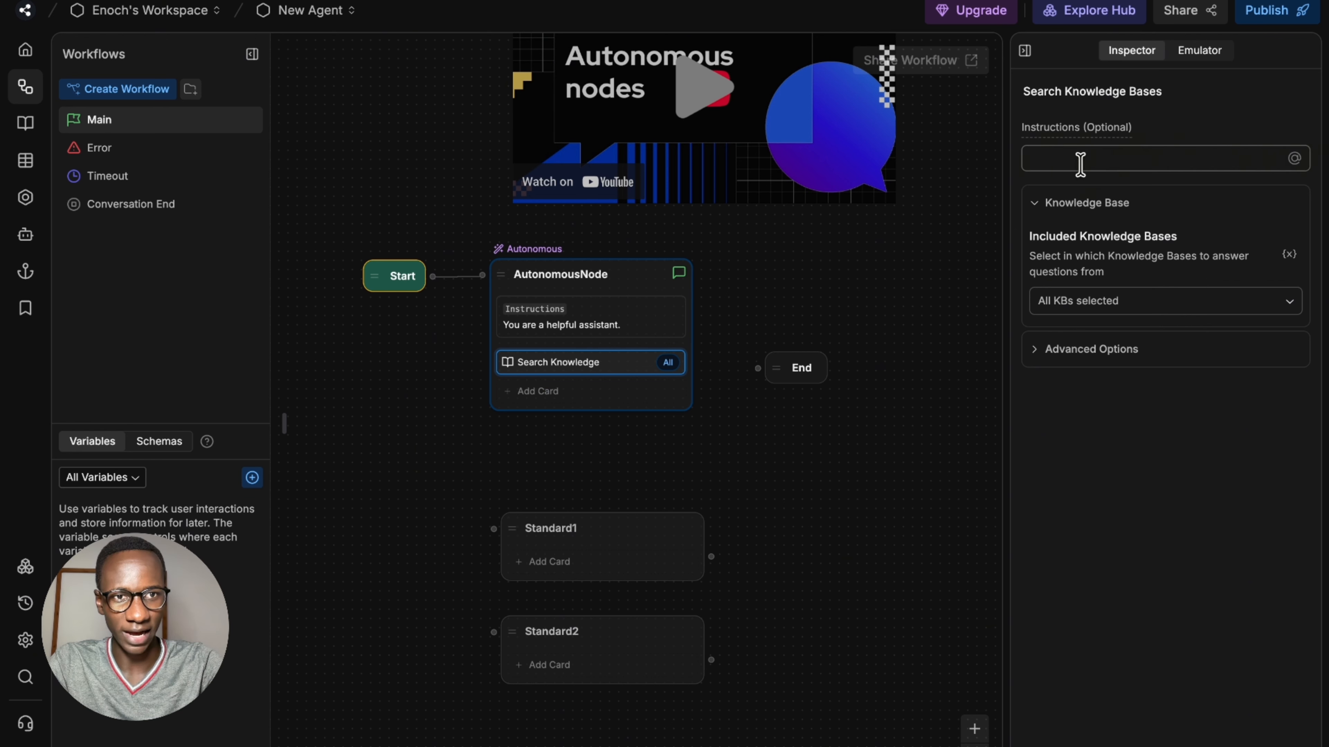
{"action": "left_click", "coordinate": [1162, 151]}
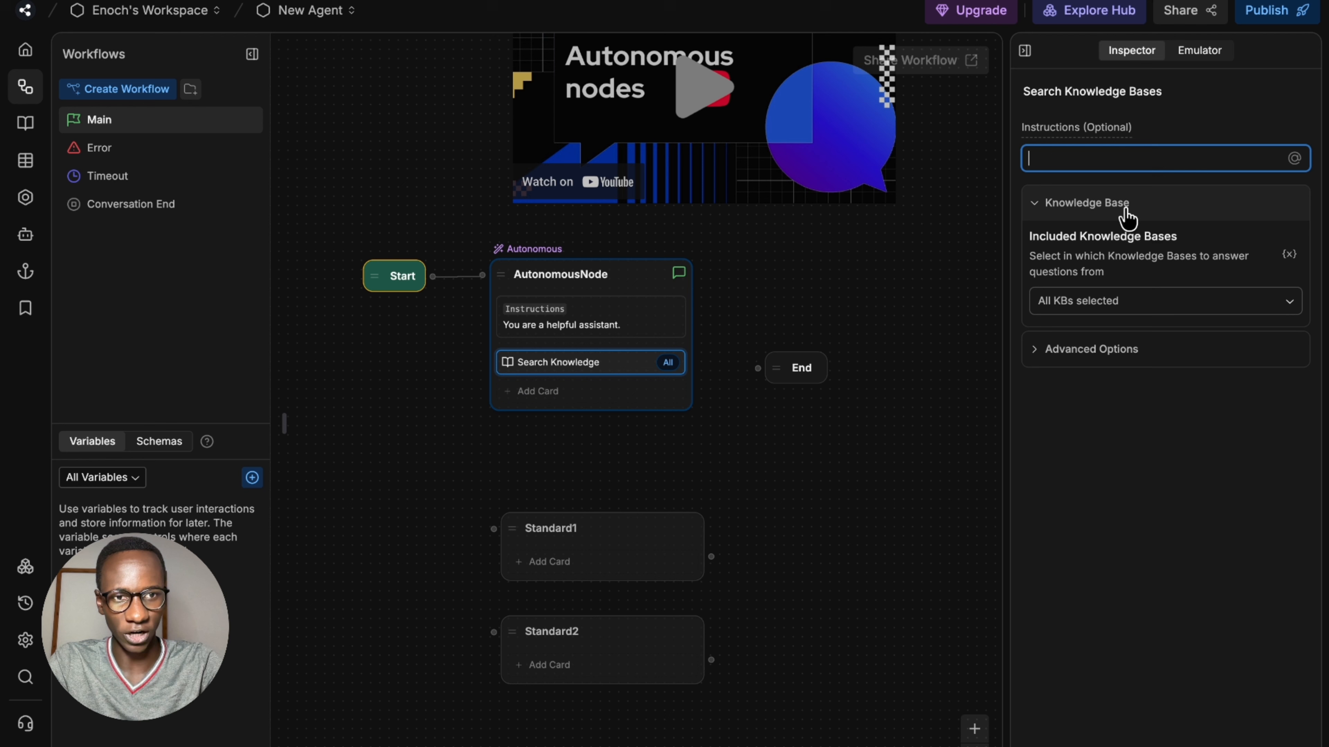
{"action": "left_click", "coordinate": [609, 311]}
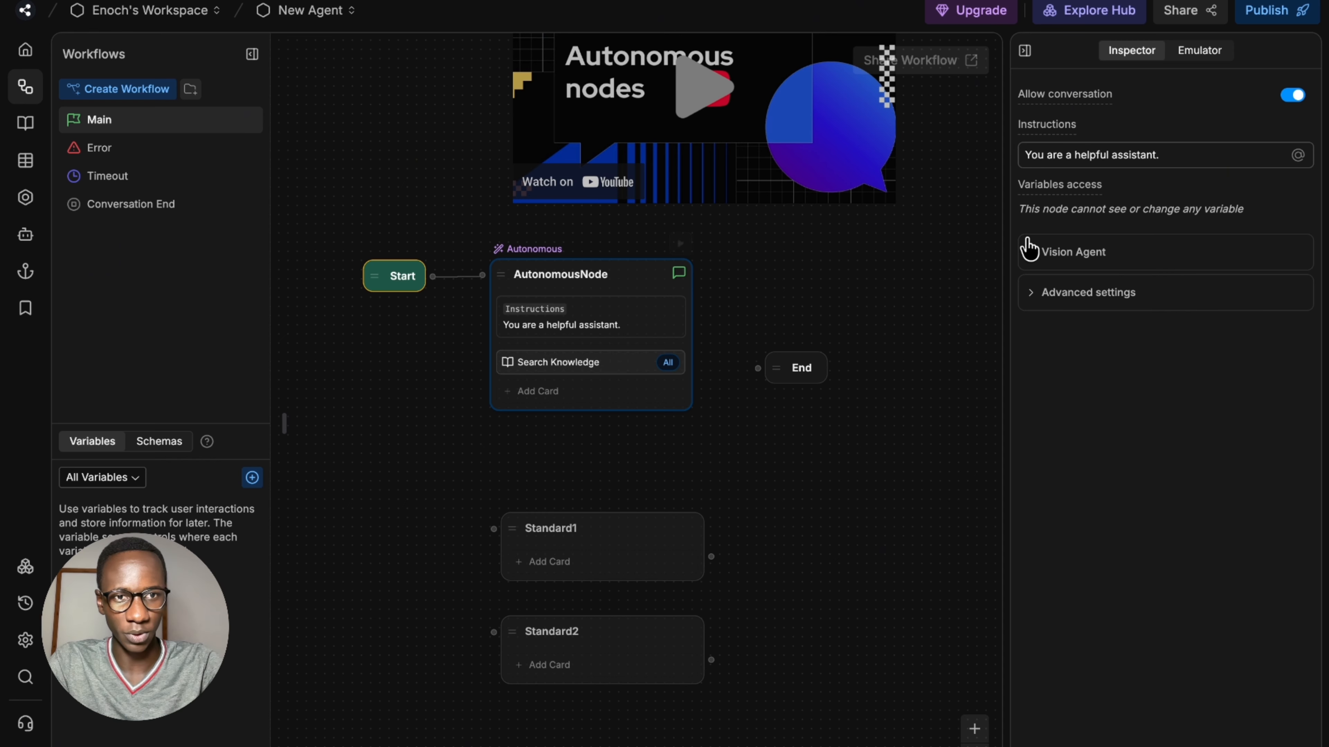
{"action": "left_click", "coordinate": [1131, 301]}
{"action": "left_click", "coordinate": [1103, 293]}
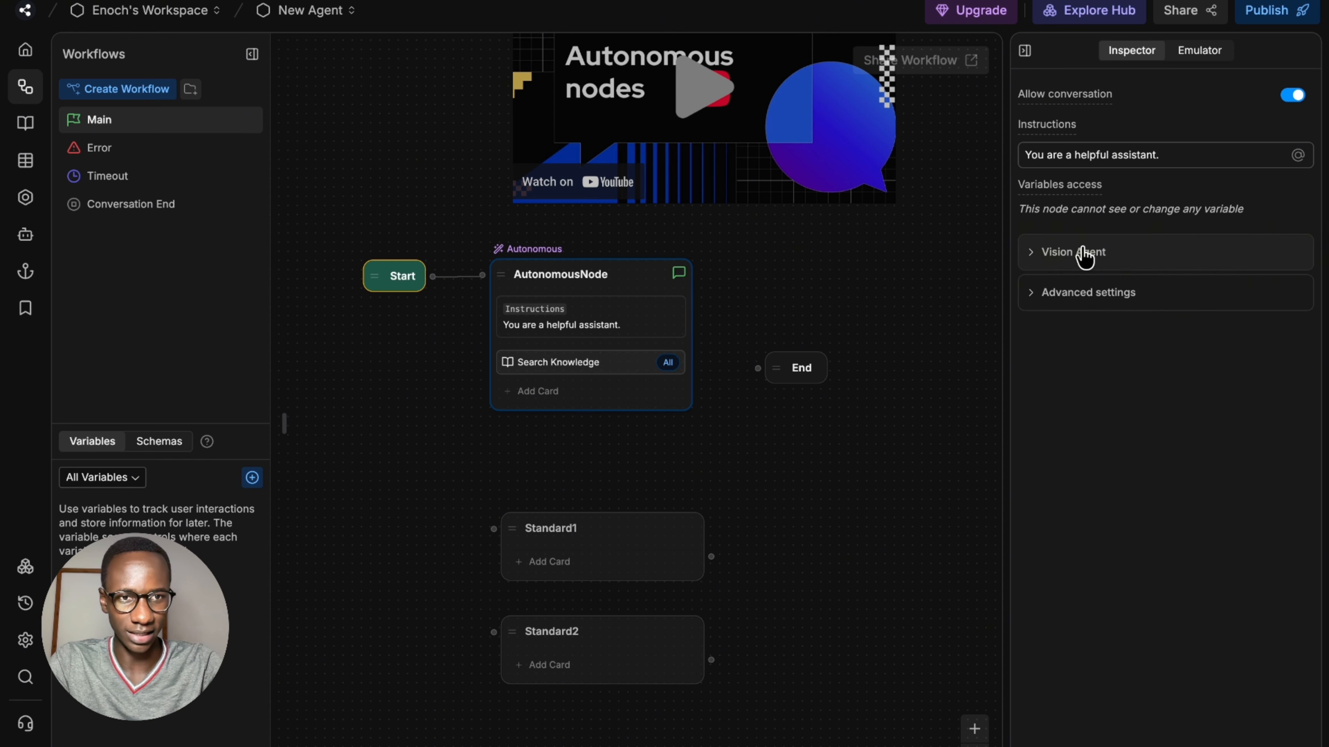
{"action": "left_click", "coordinate": [1082, 255]}
{"action": "left_click", "coordinate": [1084, 257]}
{"action": "left_click", "coordinate": [1025, 51]}
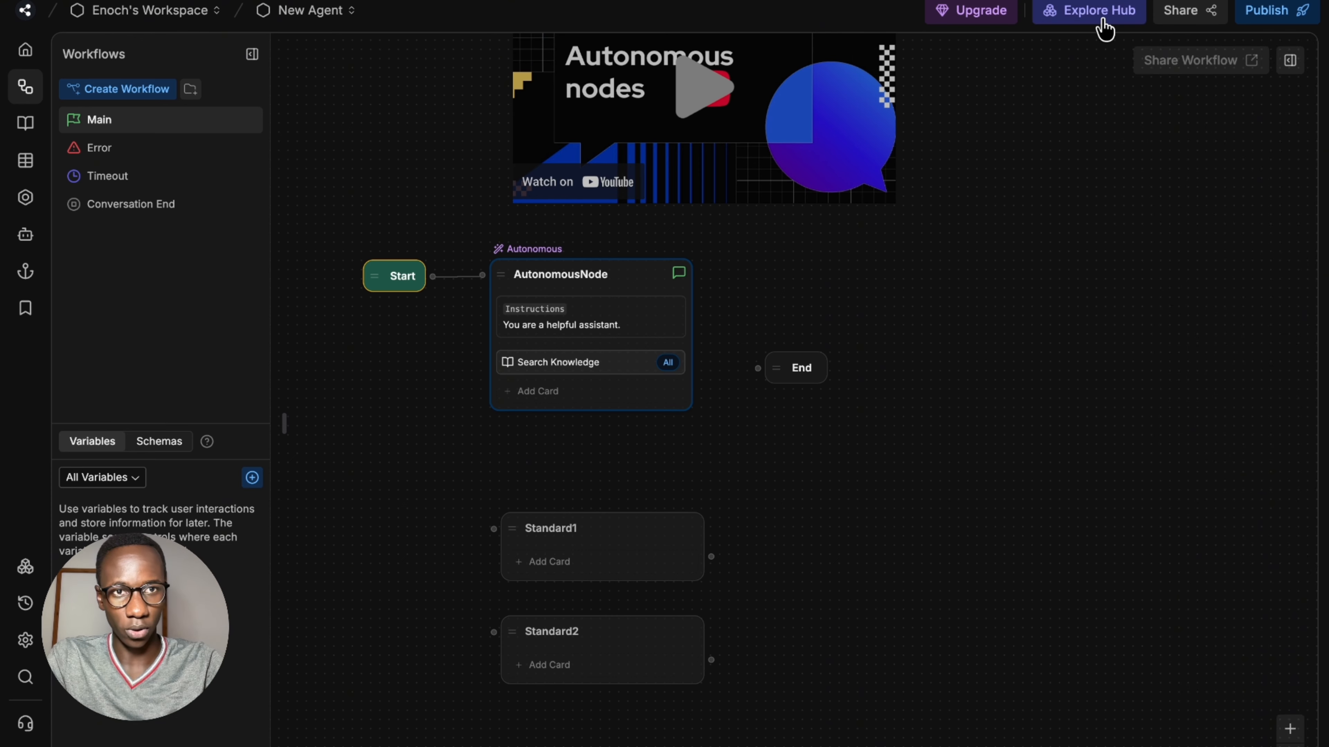
Step: Search the Botpress Hub for "whatsapp" and open a matching entry
{"action": "left_click", "coordinate": [1103, 23]}
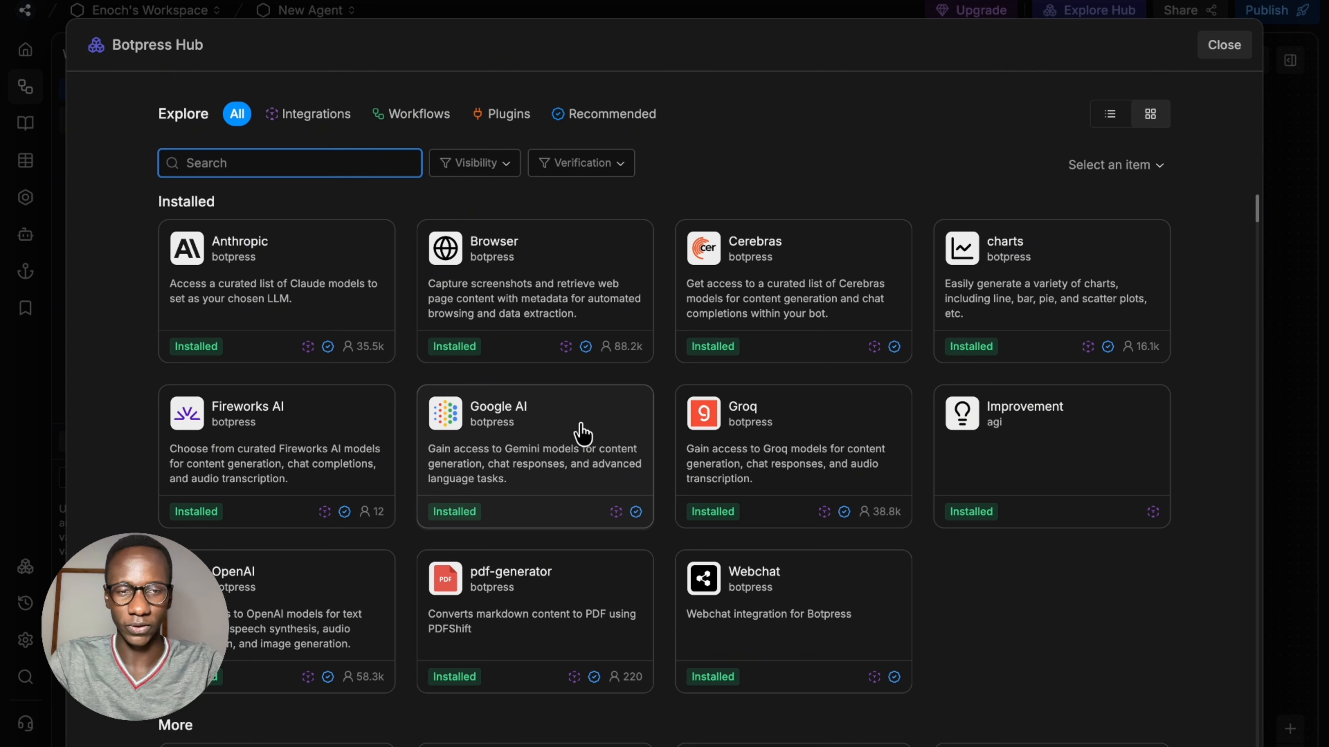
{"action": "type", "text": "whatsapp"}
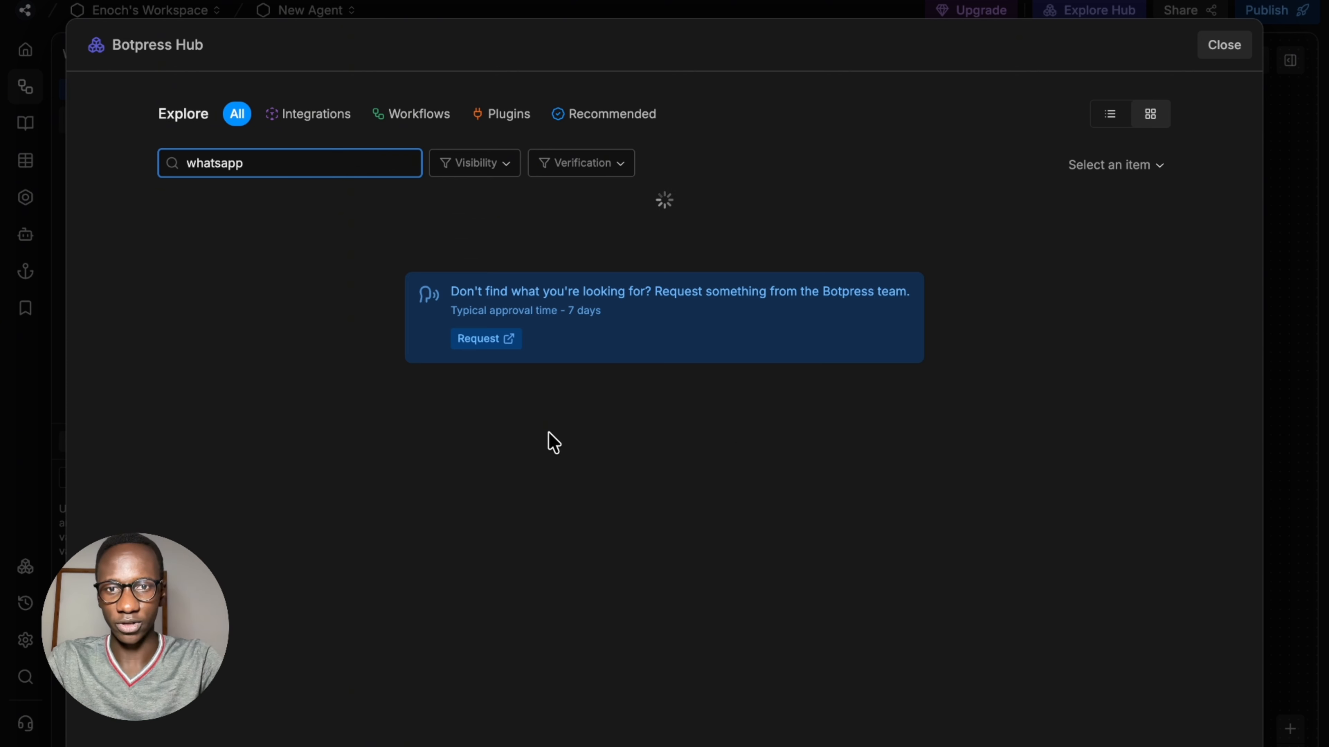
{"action": "left_click", "coordinate": [542, 298]}
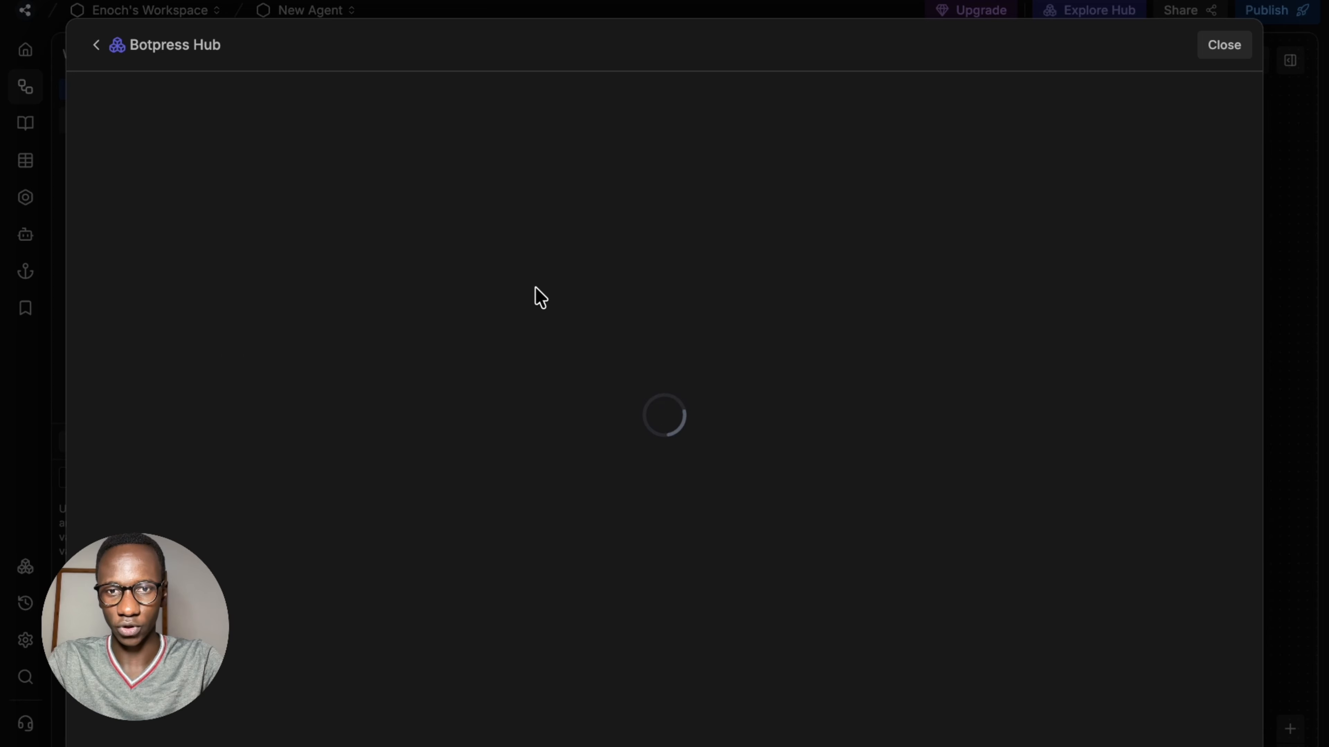
Step: Read through the WhatsApp integration's details, including its action and trigger cards, and close the Botpress Hub
{"action": "scroll", "coordinate": [847, 508], "scroll_direction": "down", "scroll_amount": 10}
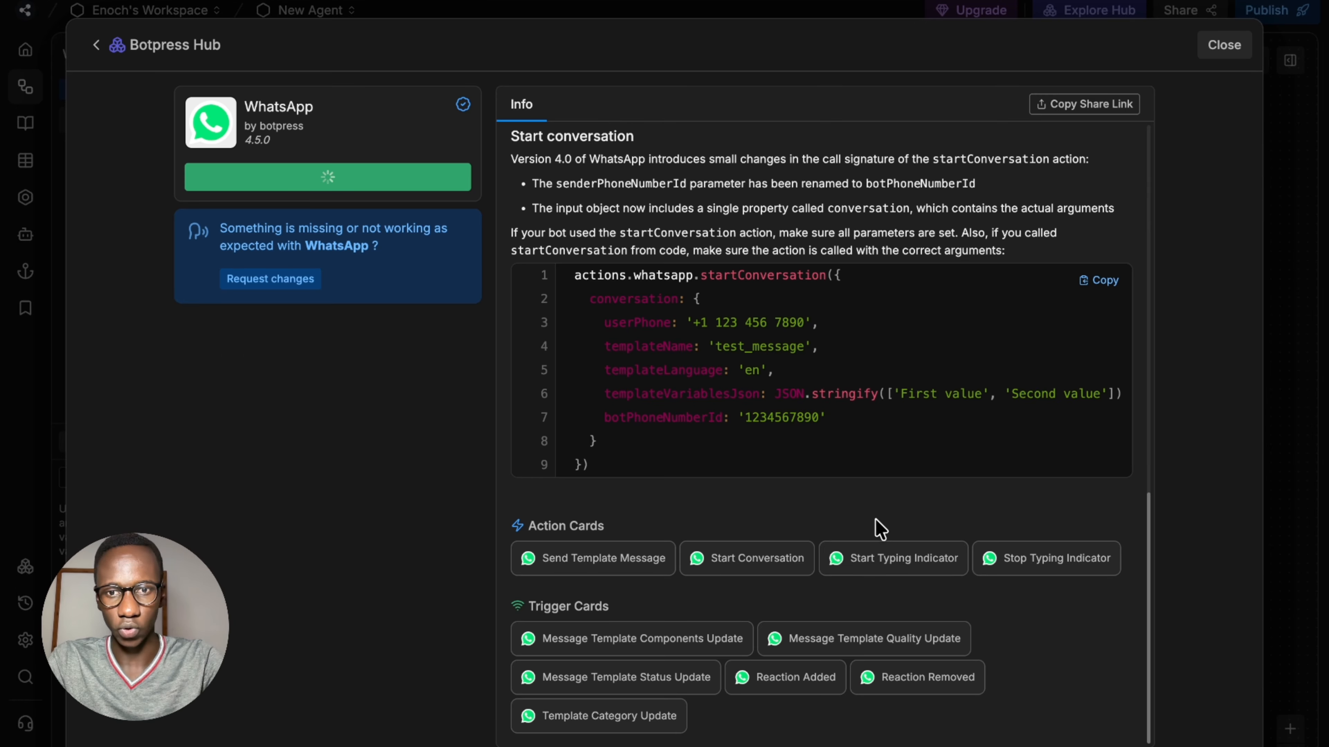
{"action": "left_click", "coordinate": [1233, 46]}
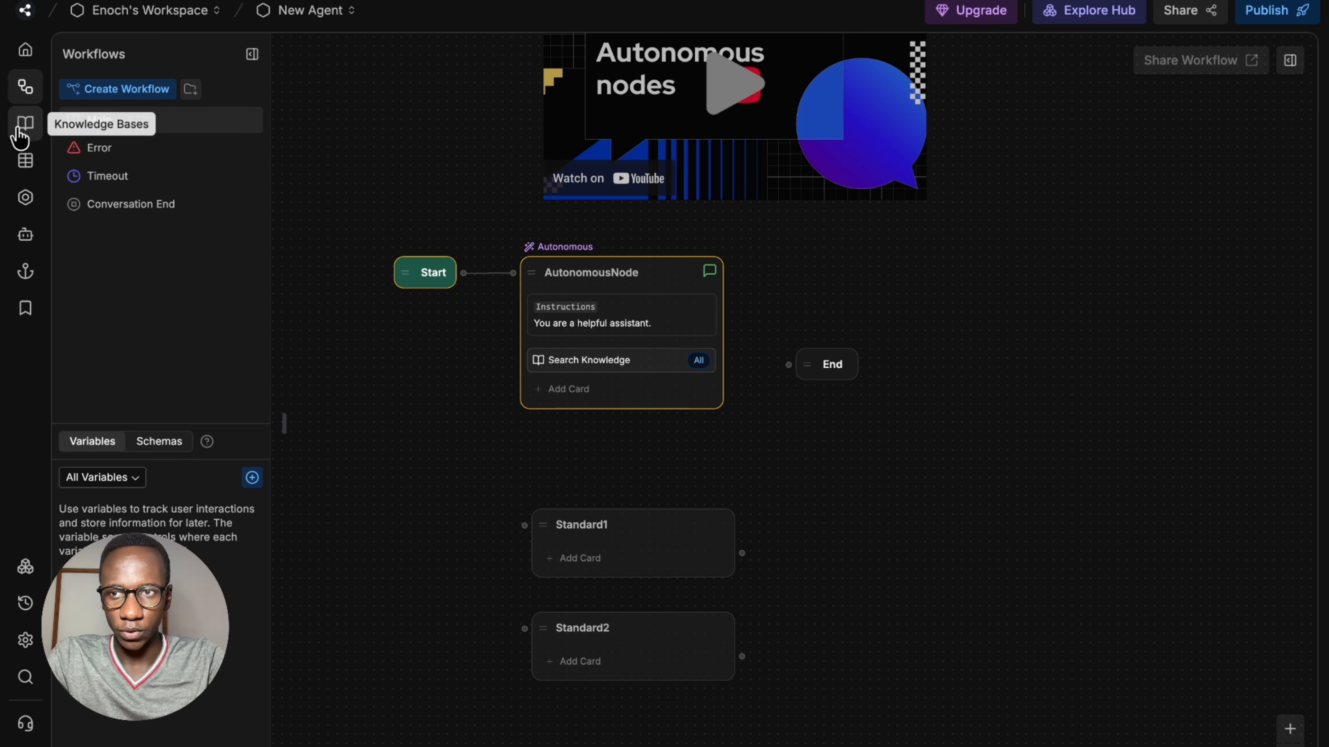
Step: Look over the studio's Knowledge Bases, Tables and Actions sections, ending on Actions
{"action": "left_click", "coordinate": [25, 133]}
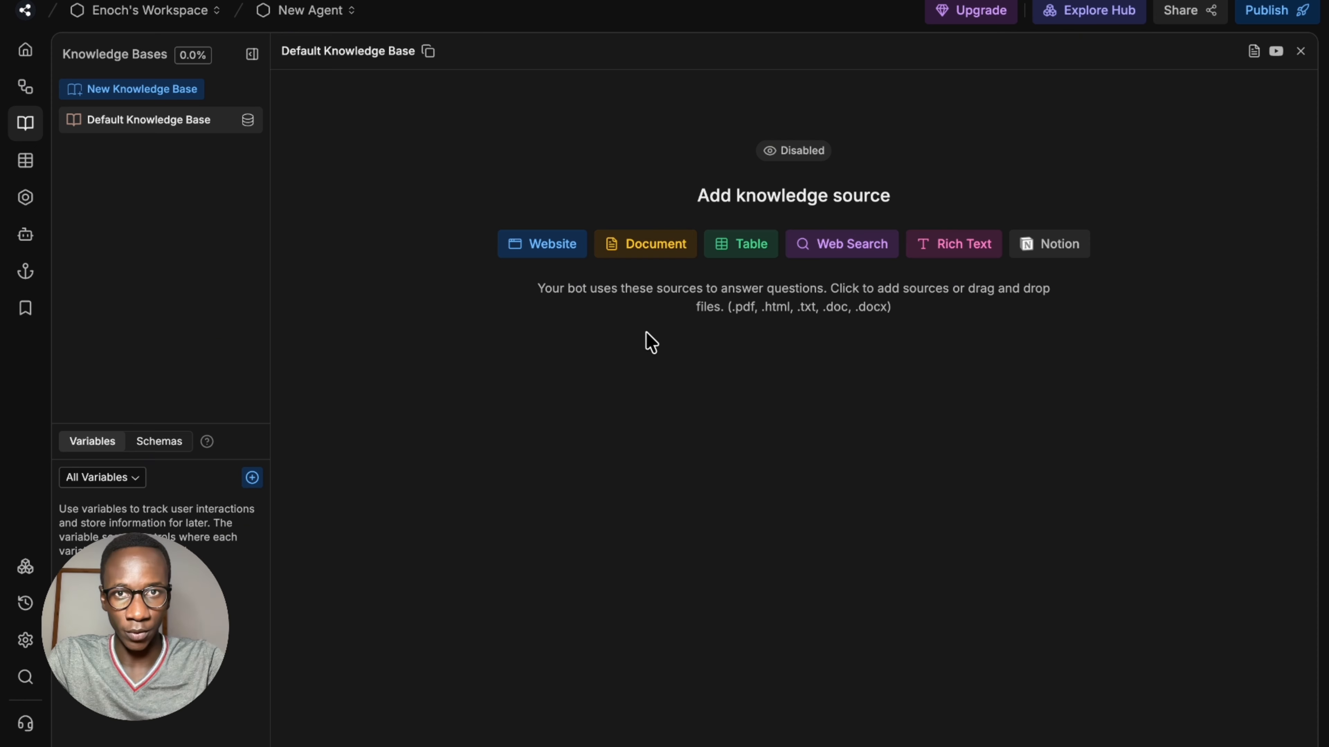
{"action": "left_click", "coordinate": [23, 162]}
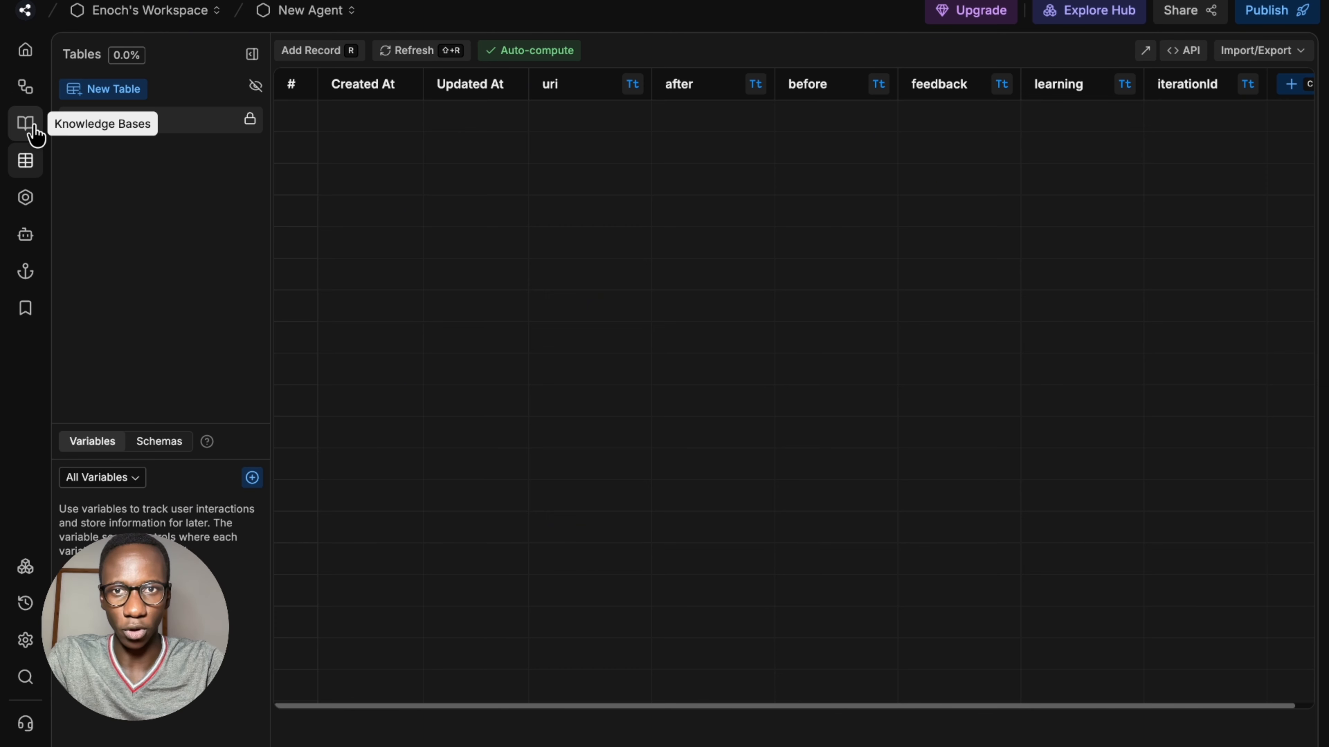
{"action": "left_click", "coordinate": [26, 208]}
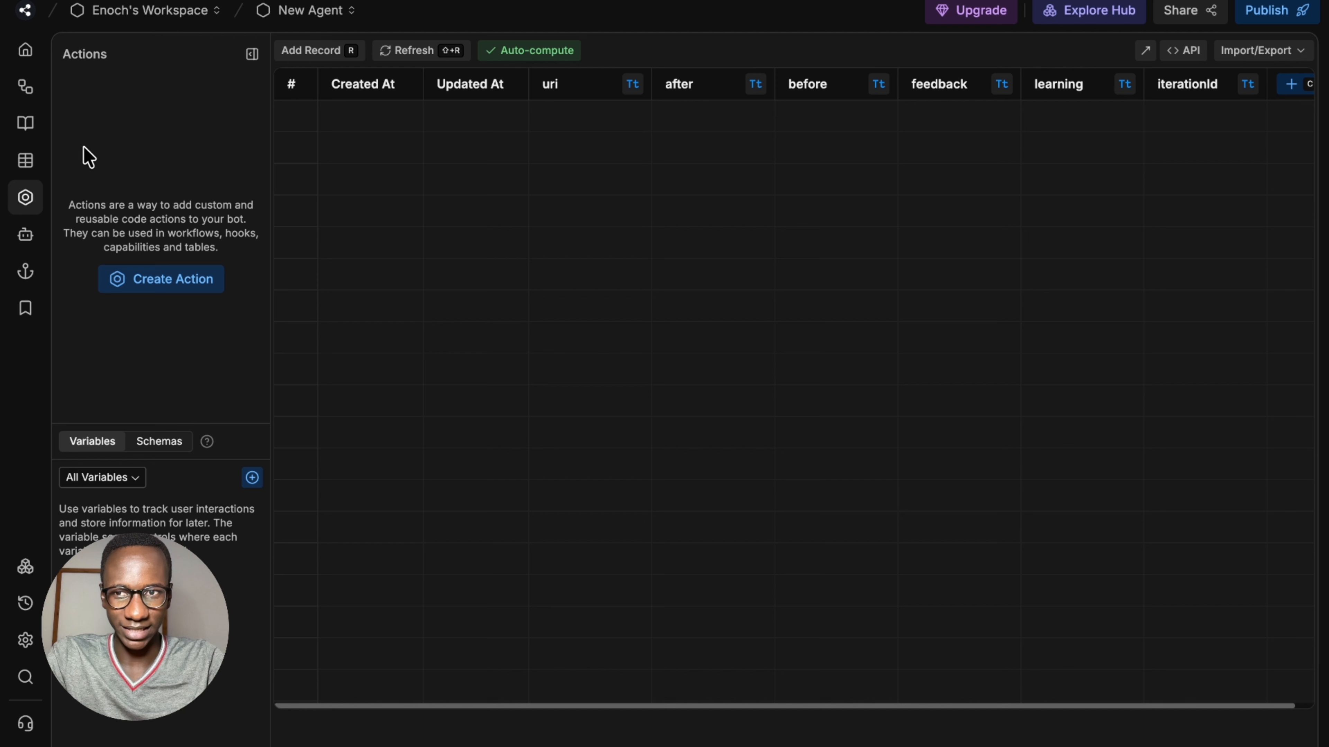
{"action": "left_click", "coordinate": [27, 161]}
{"action": "left_click", "coordinate": [25, 197]}
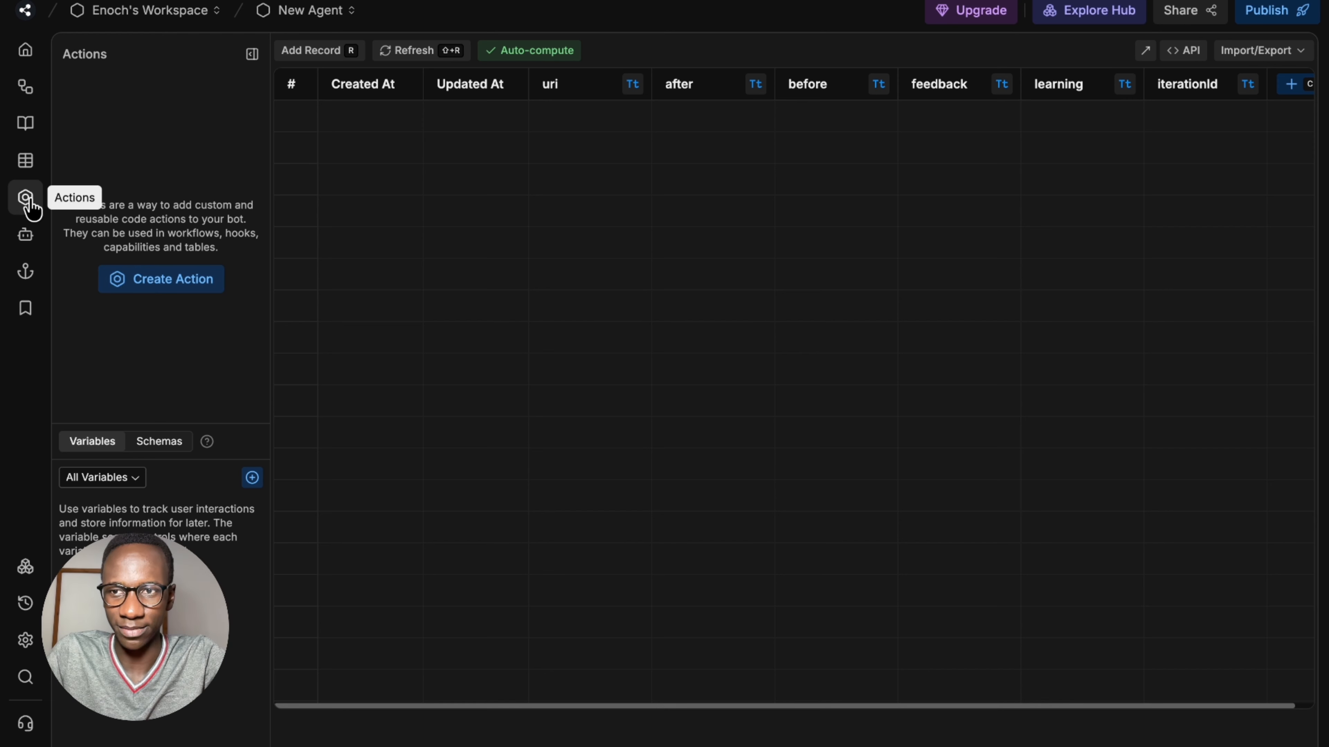
Step: Show the bot's agents, inspect the Translator Agent's configuration and close it
{"action": "left_click", "coordinate": [31, 239]}
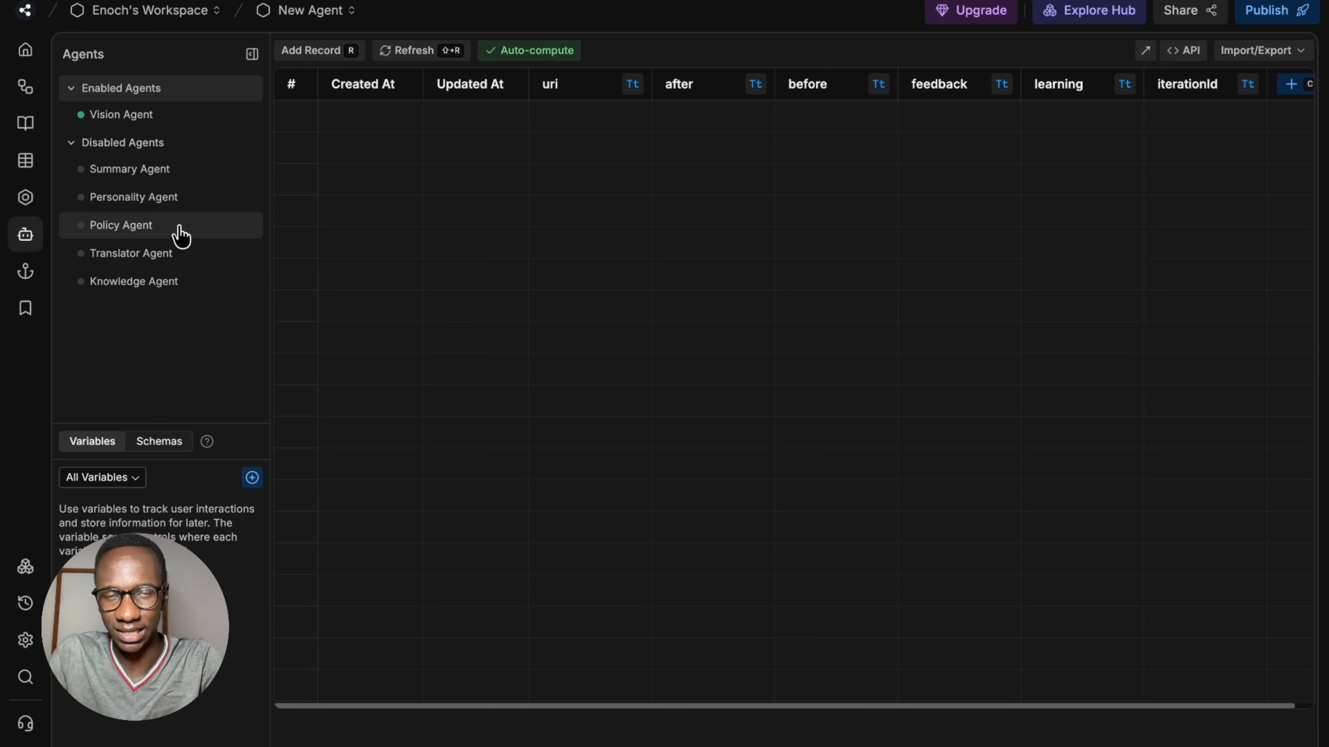
{"action": "left_click", "coordinate": [172, 262]}
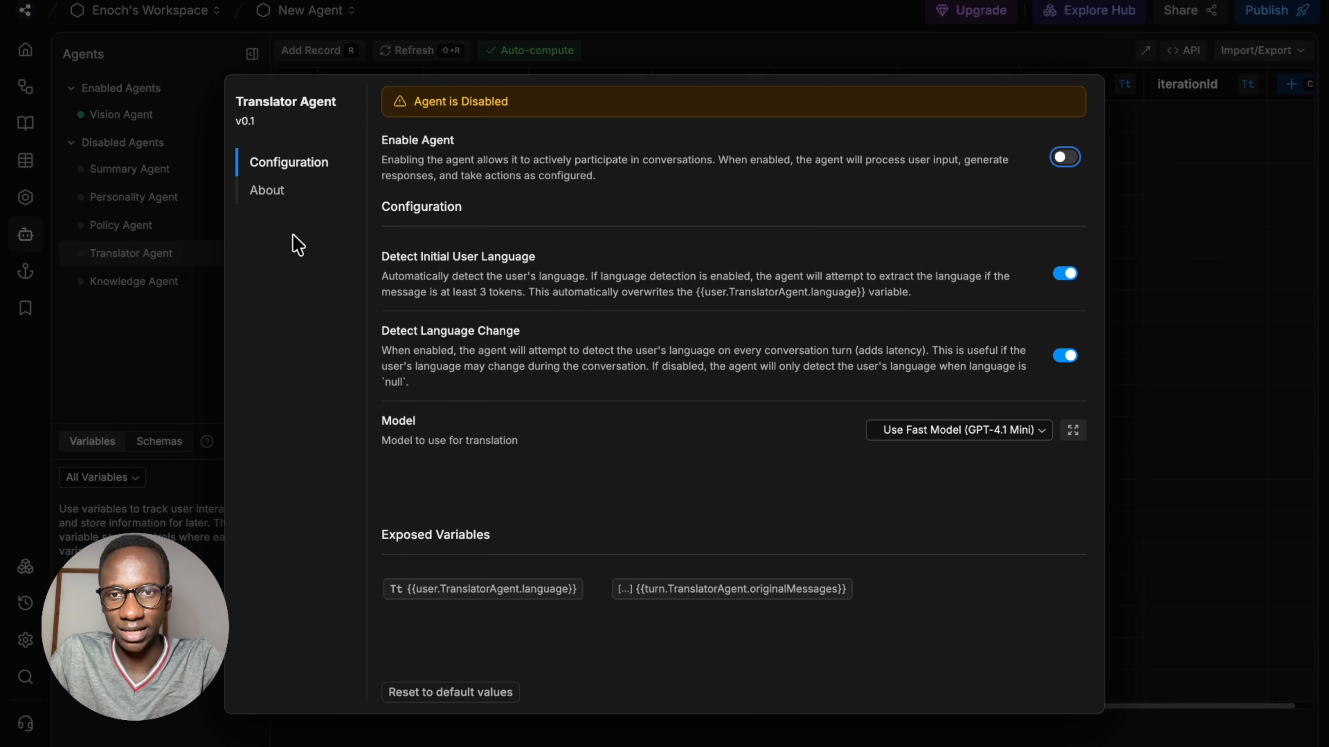
{"action": "left_click", "coordinate": [199, 314]}
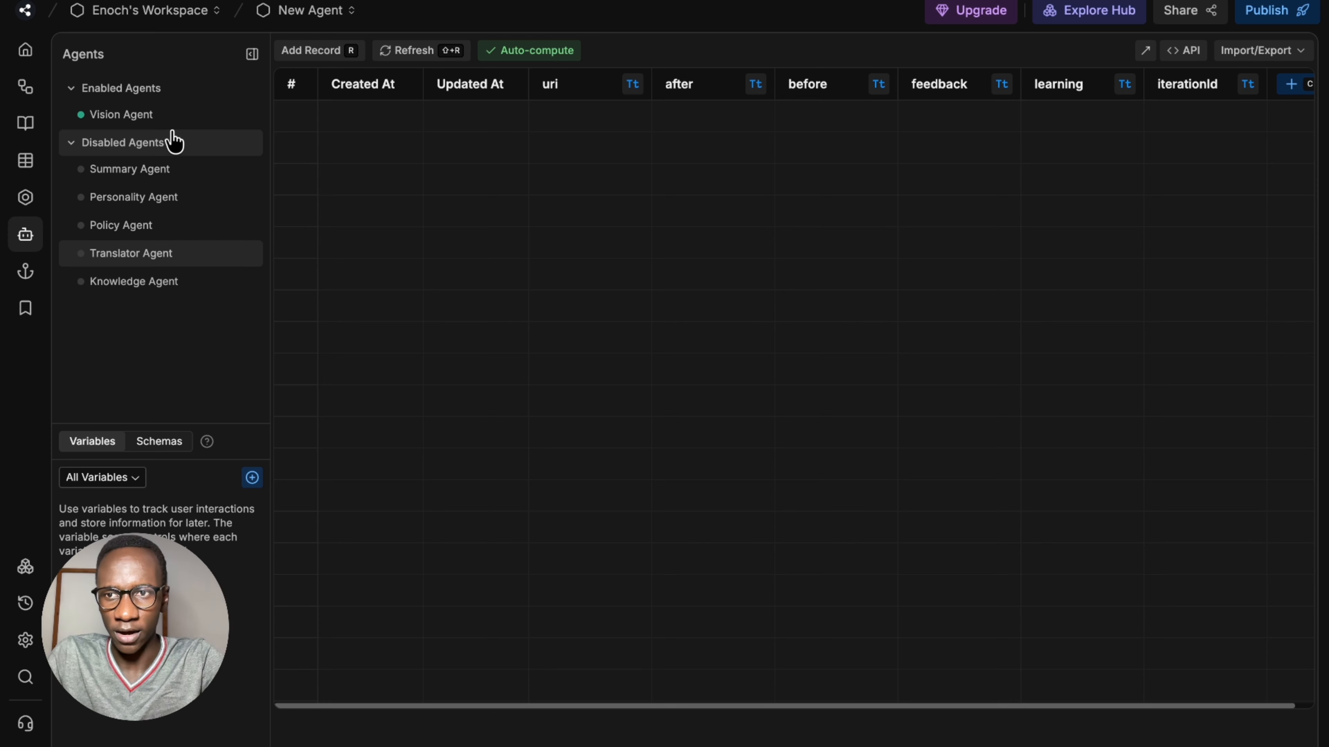
Step: Disable the Vision Agent and close its configuration
{"action": "left_click", "coordinate": [164, 119]}
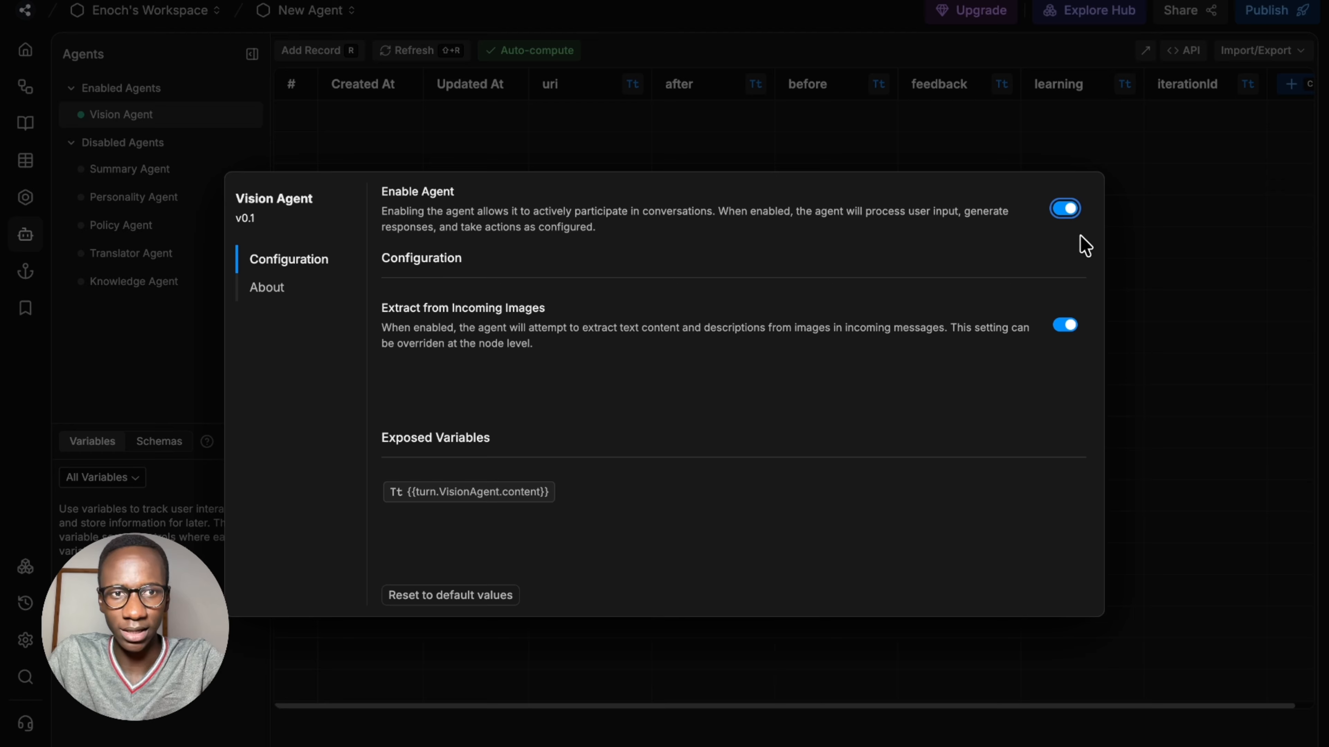
{"action": "left_click", "coordinate": [1065, 209]}
{"action": "left_click", "coordinate": [1140, 176]}
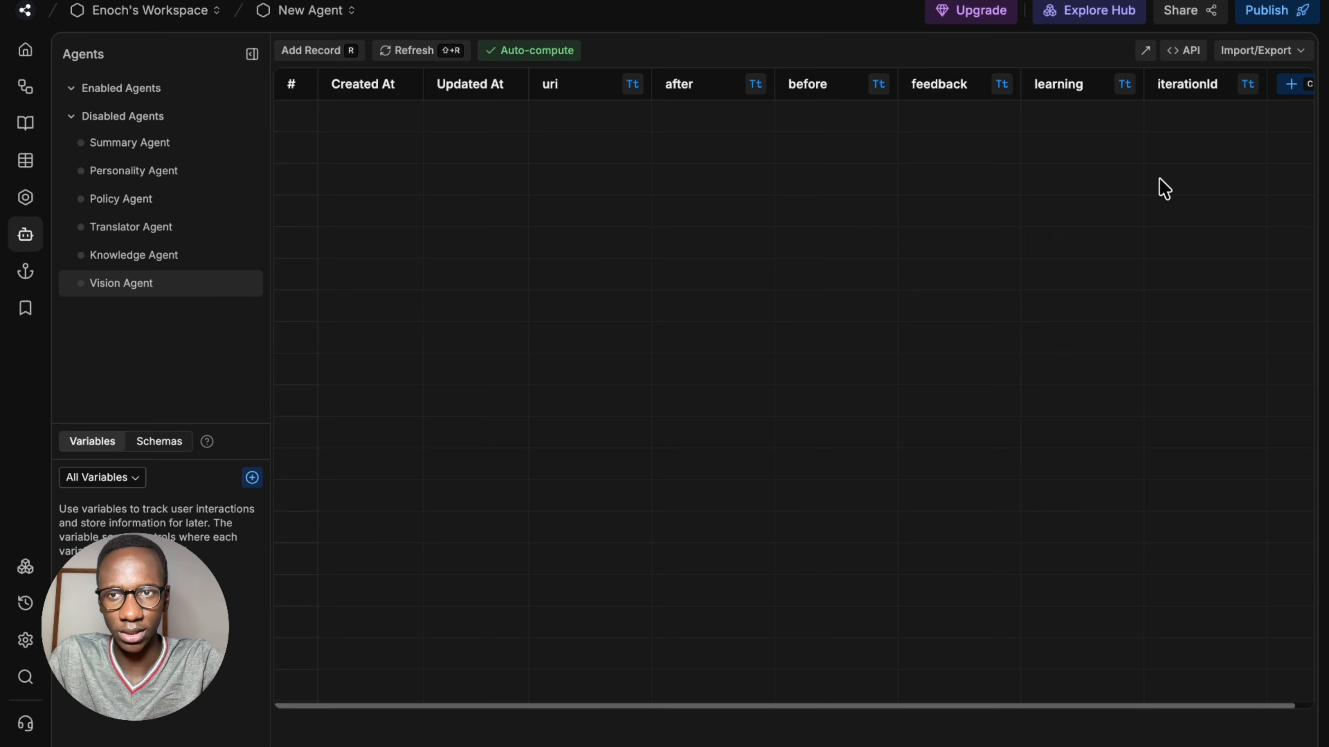
Step: Enable the Knowledge Agent and close its configuration
{"action": "left_click", "coordinate": [135, 262]}
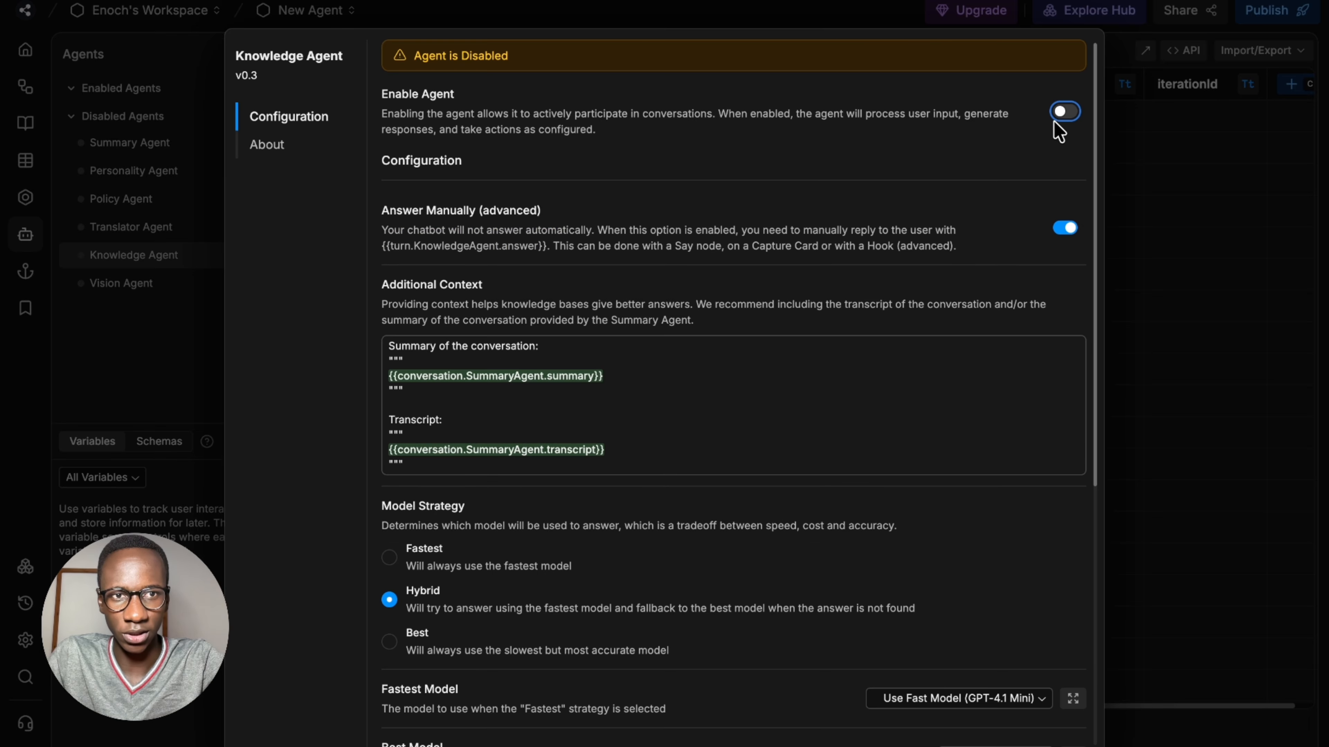
{"action": "left_click", "coordinate": [1064, 114]}
{"action": "left_click", "coordinate": [1130, 232]}
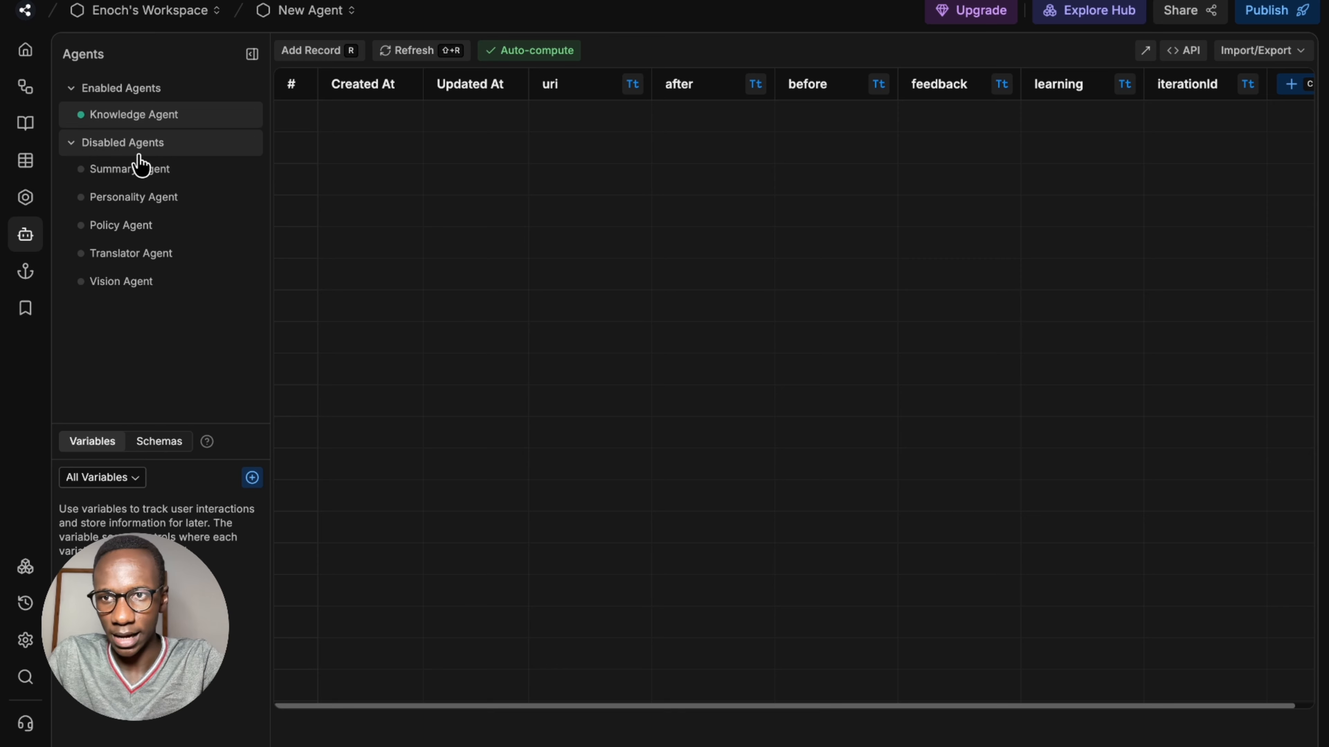
Step: Enable the Personality Agent and close its configuration
{"action": "left_click", "coordinate": [156, 197]}
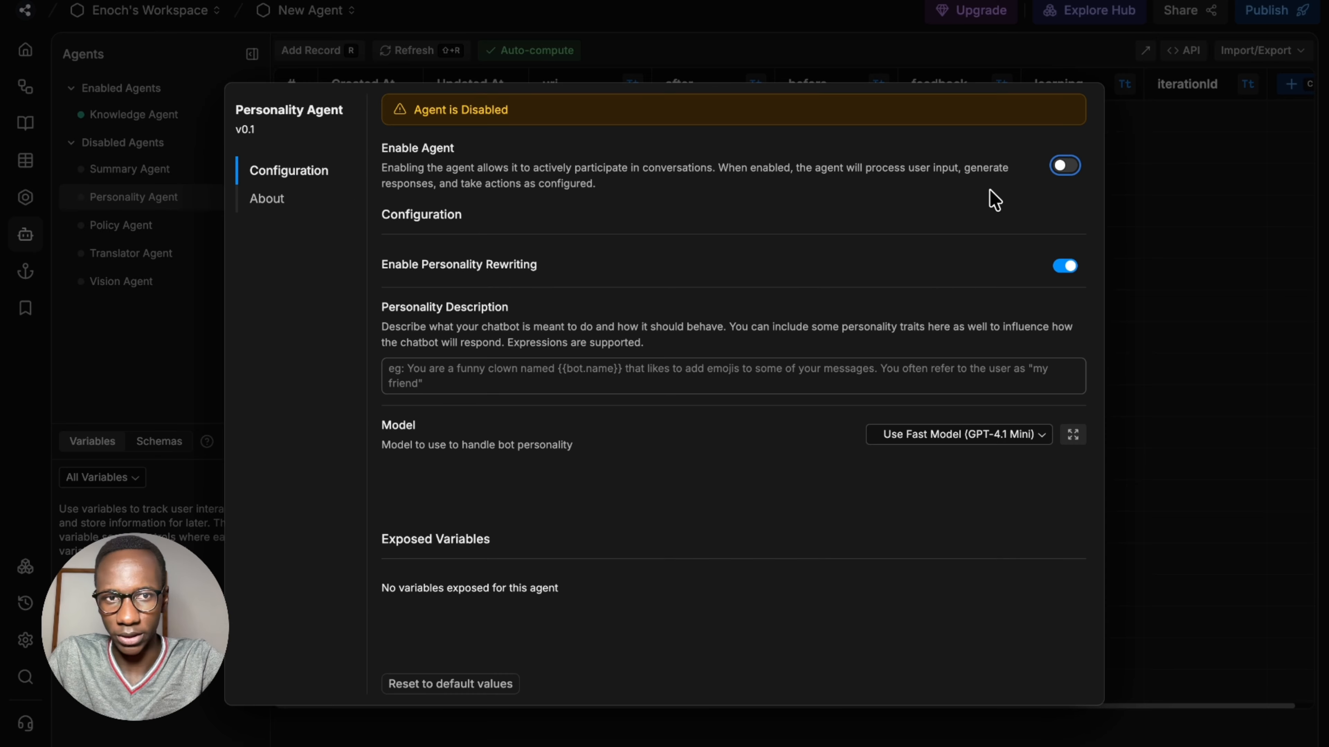
{"action": "left_click", "coordinate": [1077, 167]}
{"action": "left_click", "coordinate": [1155, 191]}
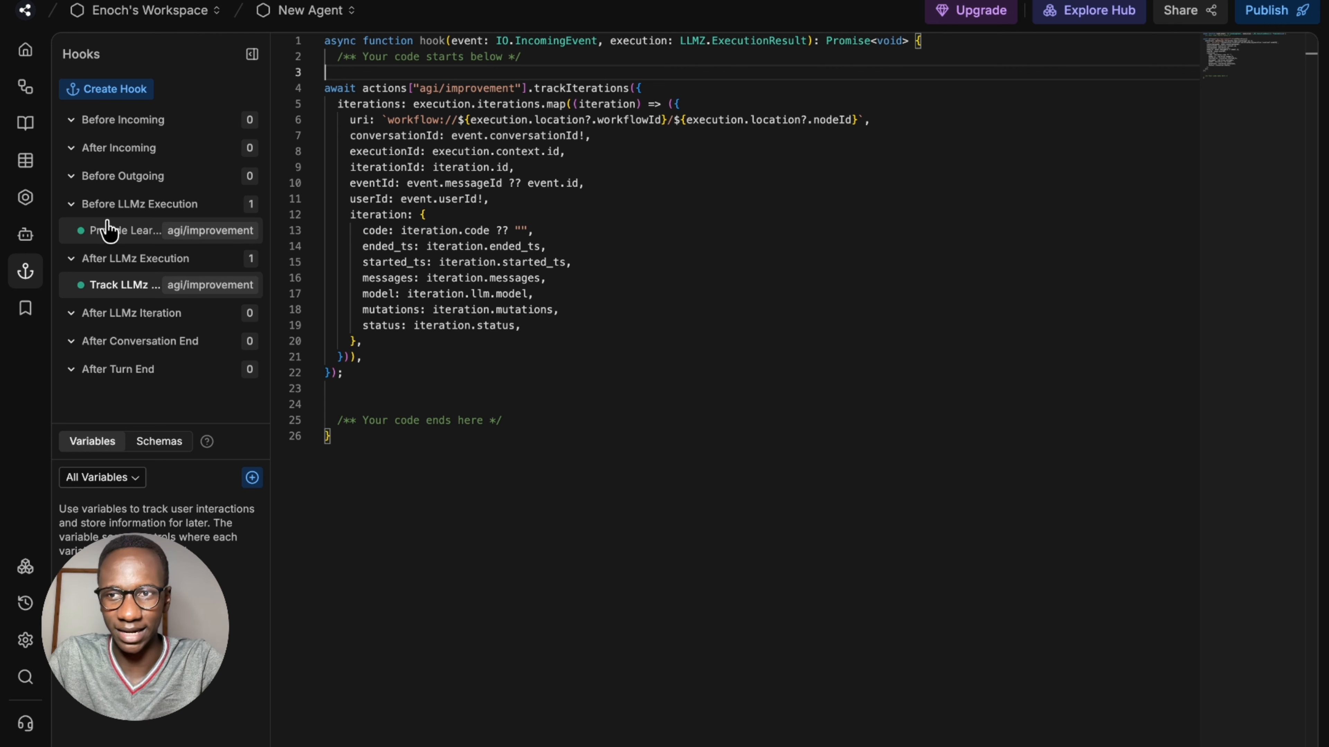
Step: Examine the hook groups and the Track LLMz hook's code, and look over the Library and Versions sections
{"action": "mouse_move", "coordinate": [181, 234]}
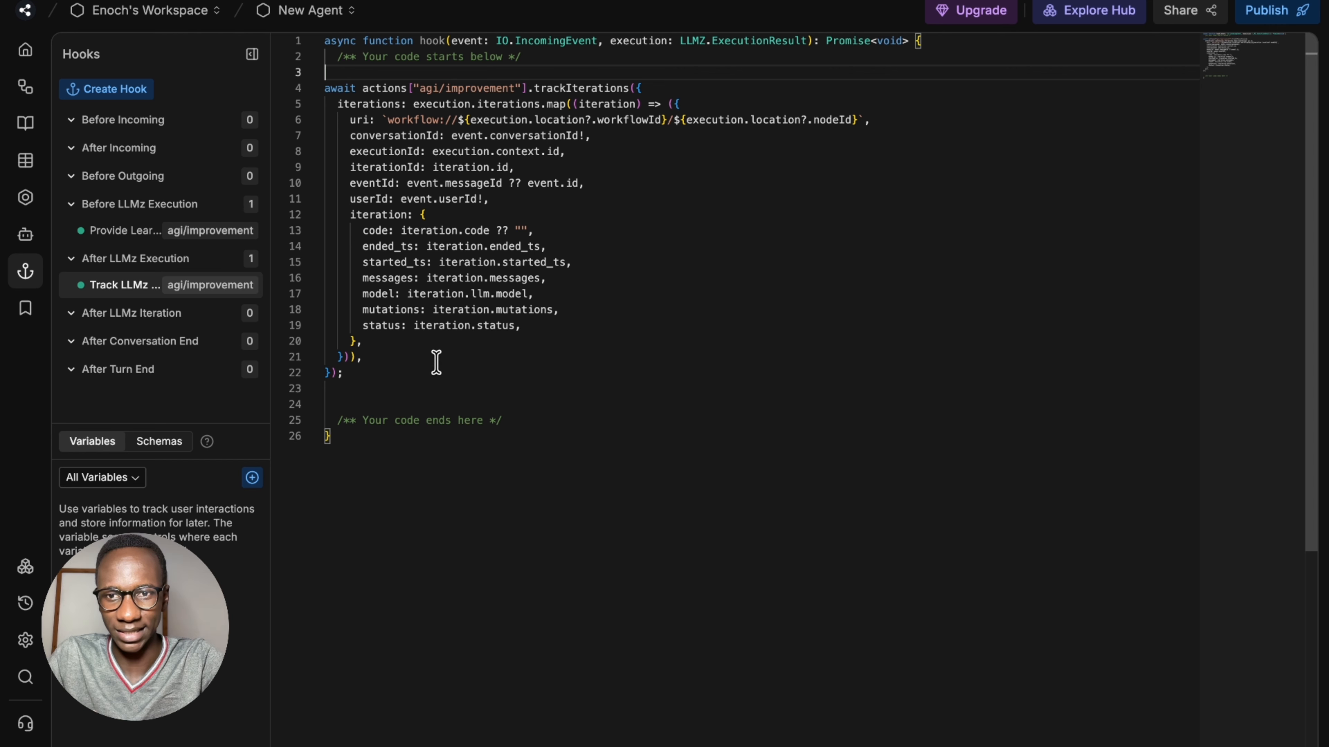
{"action": "left_click_drag", "start_coordinate": [469, 357], "coordinate": [315, 95]}
{"action": "left_click", "coordinate": [440, 344]}
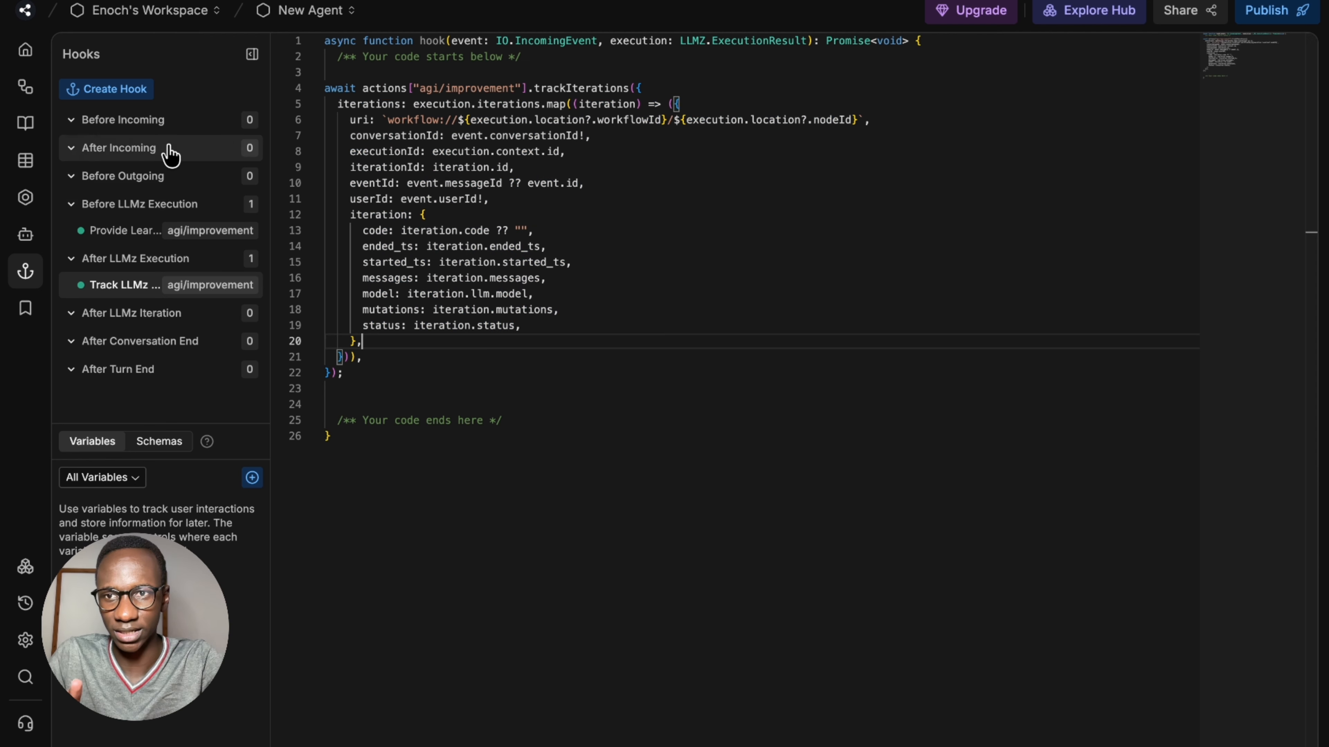
{"action": "left_click", "coordinate": [152, 123]}
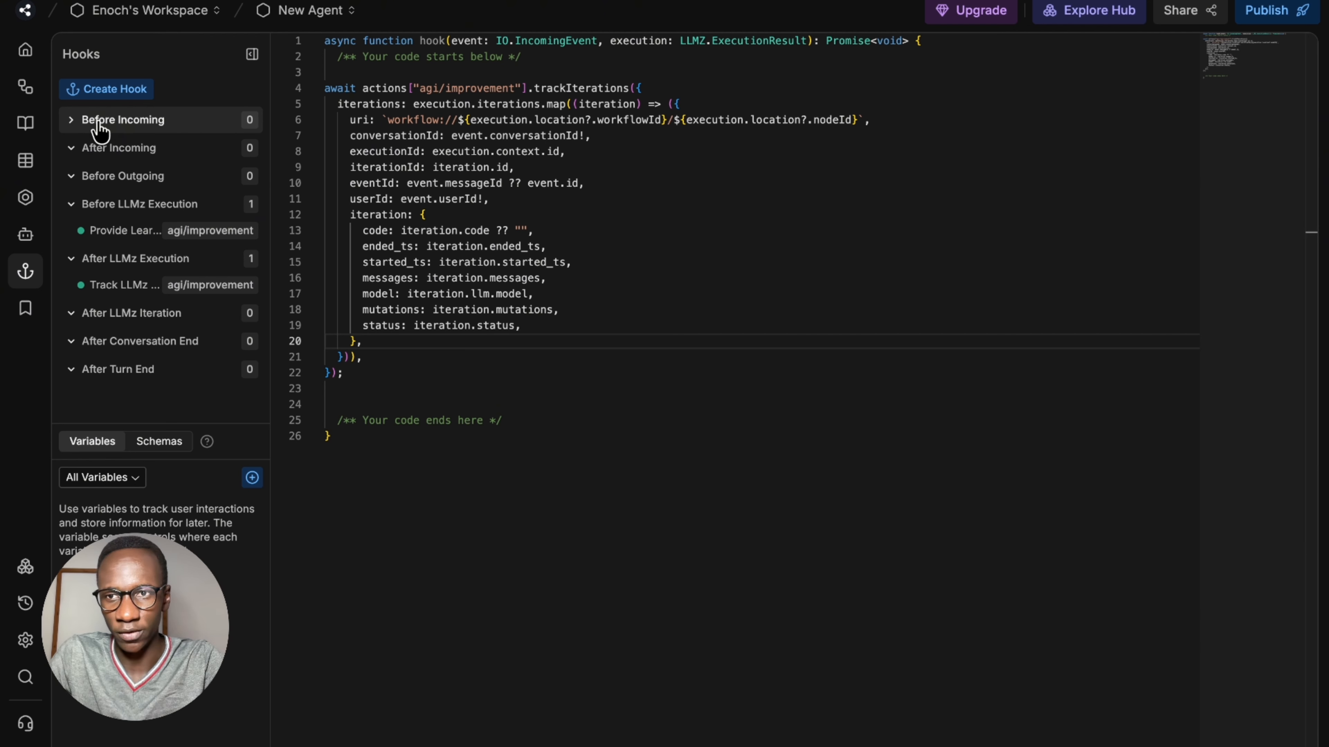
{"action": "left_click", "coordinate": [26, 310]}
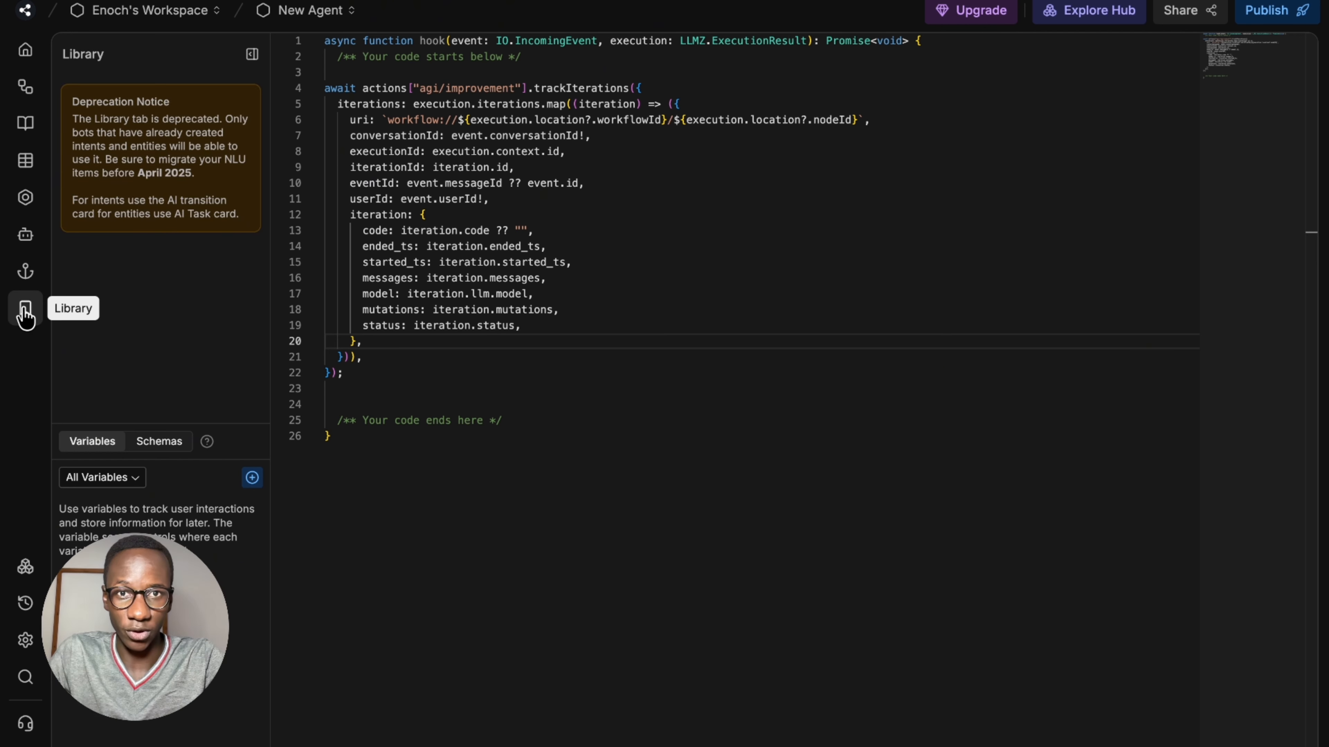
{"action": "left_click", "coordinate": [25, 568]}
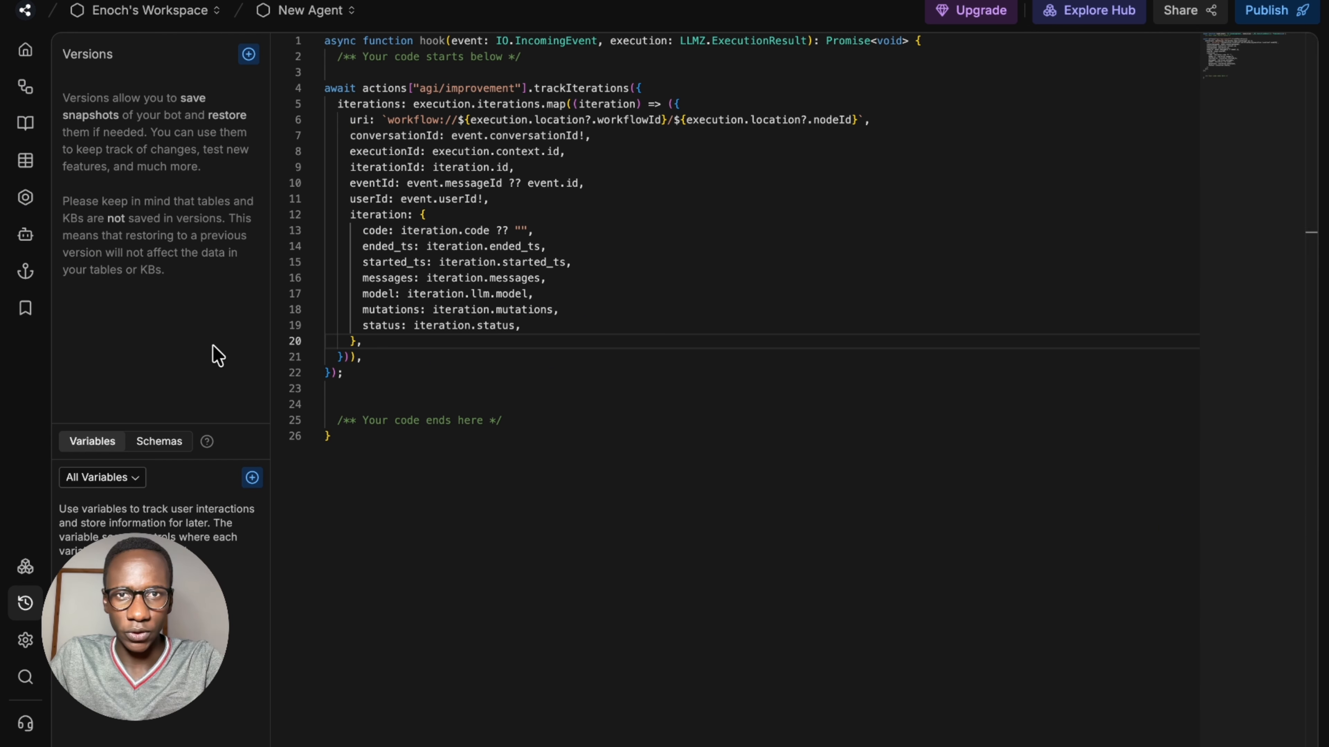
Step: Set the chatbot name to Test Bot in the bot settings, review the workflow and LLM options, and close the settings
{"action": "key", "text": "super+r"}
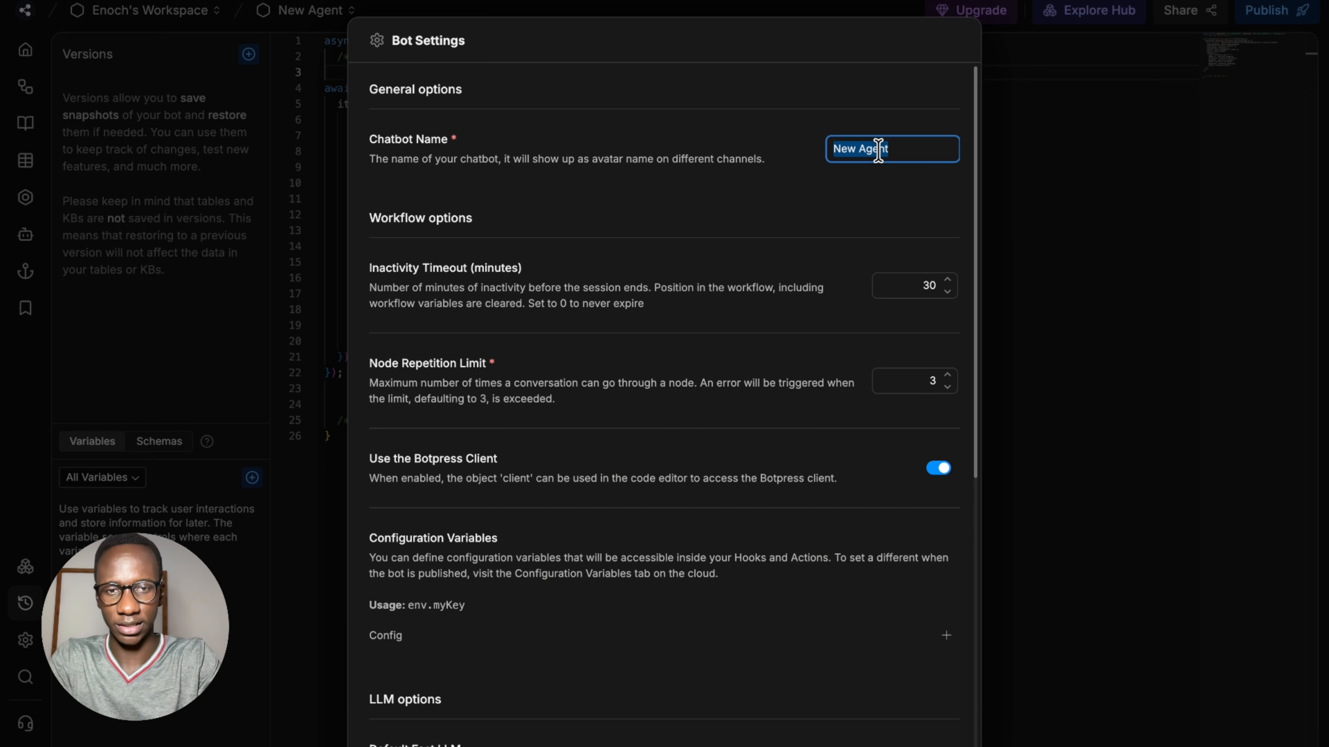
{"action": "type", "text": "TE"}
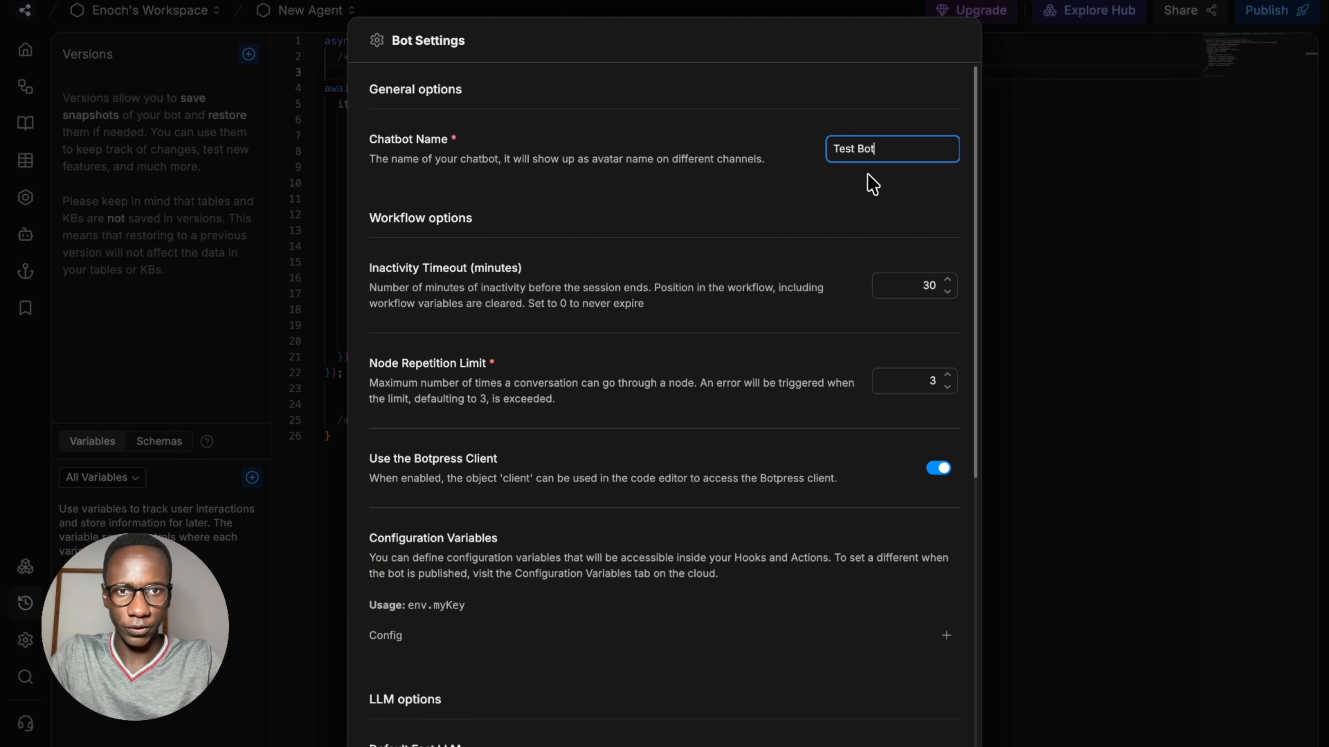
{"action": "left_click", "coordinate": [870, 191]}
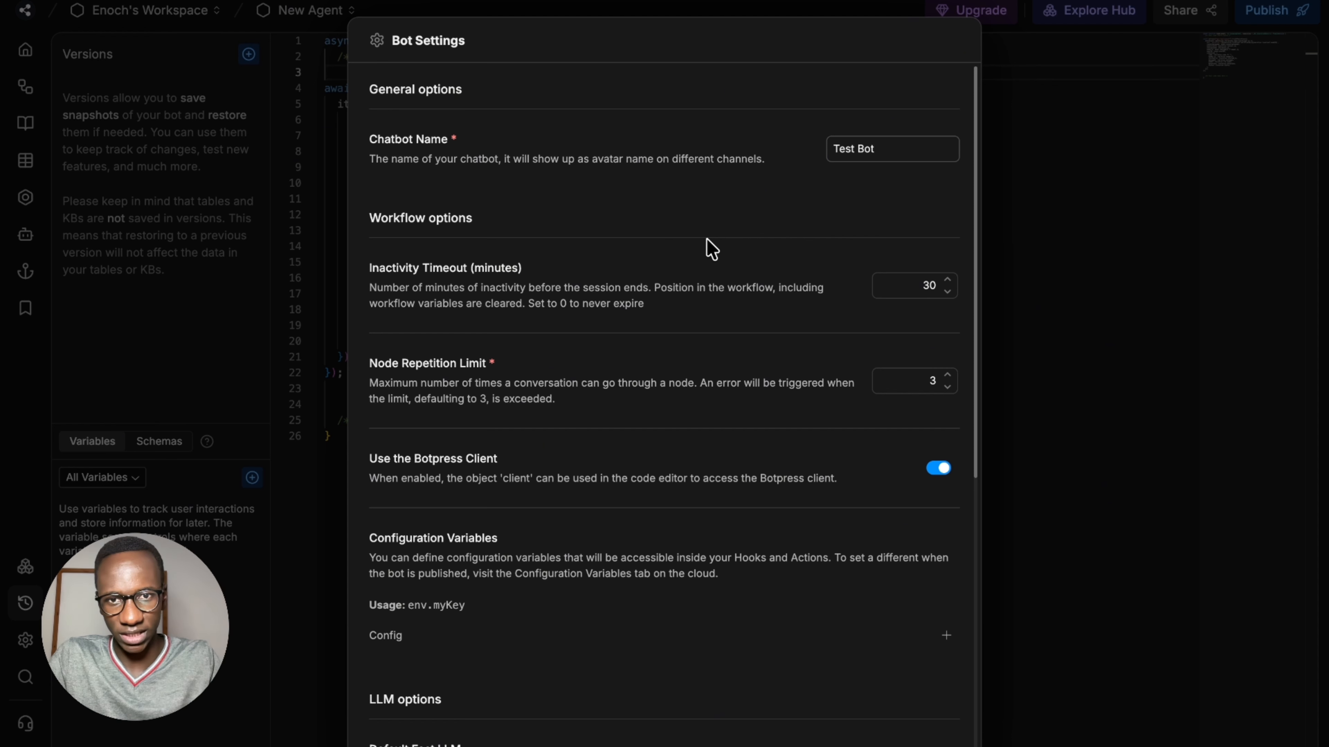
{"action": "scroll", "coordinate": [712, 249], "scroll_direction": "down", "scroll_amount": 5}
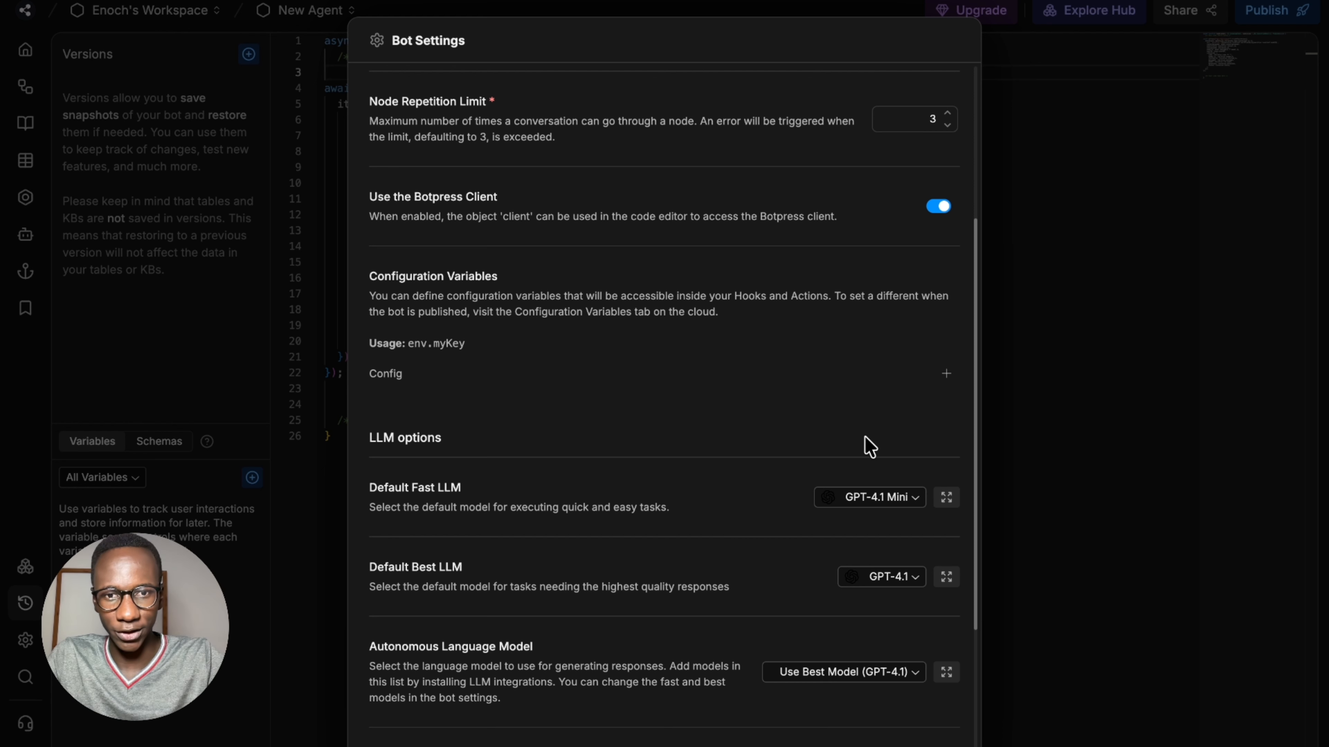
{"action": "left_click", "coordinate": [327, 701]}
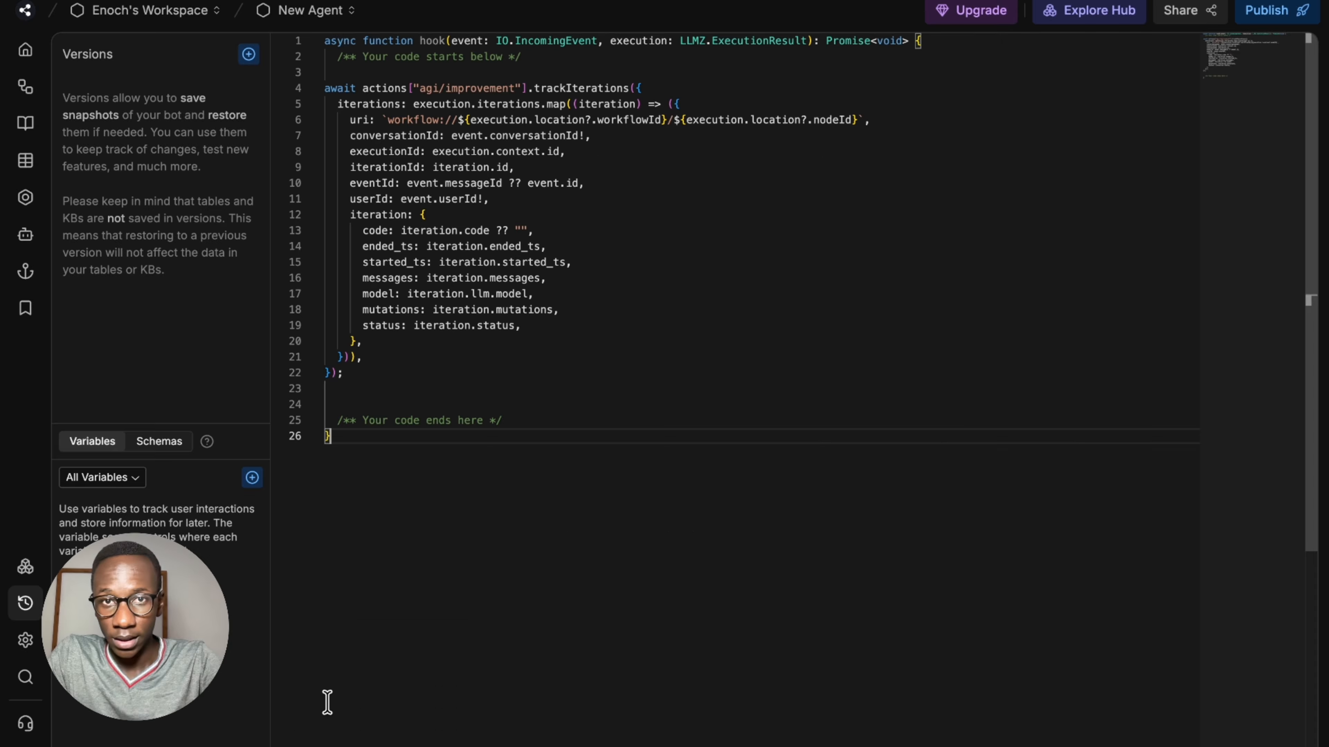
Step: Look at the studio-wide search and the display preferences with their theme and inspector options
{"action": "left_click", "coordinate": [27, 680]}
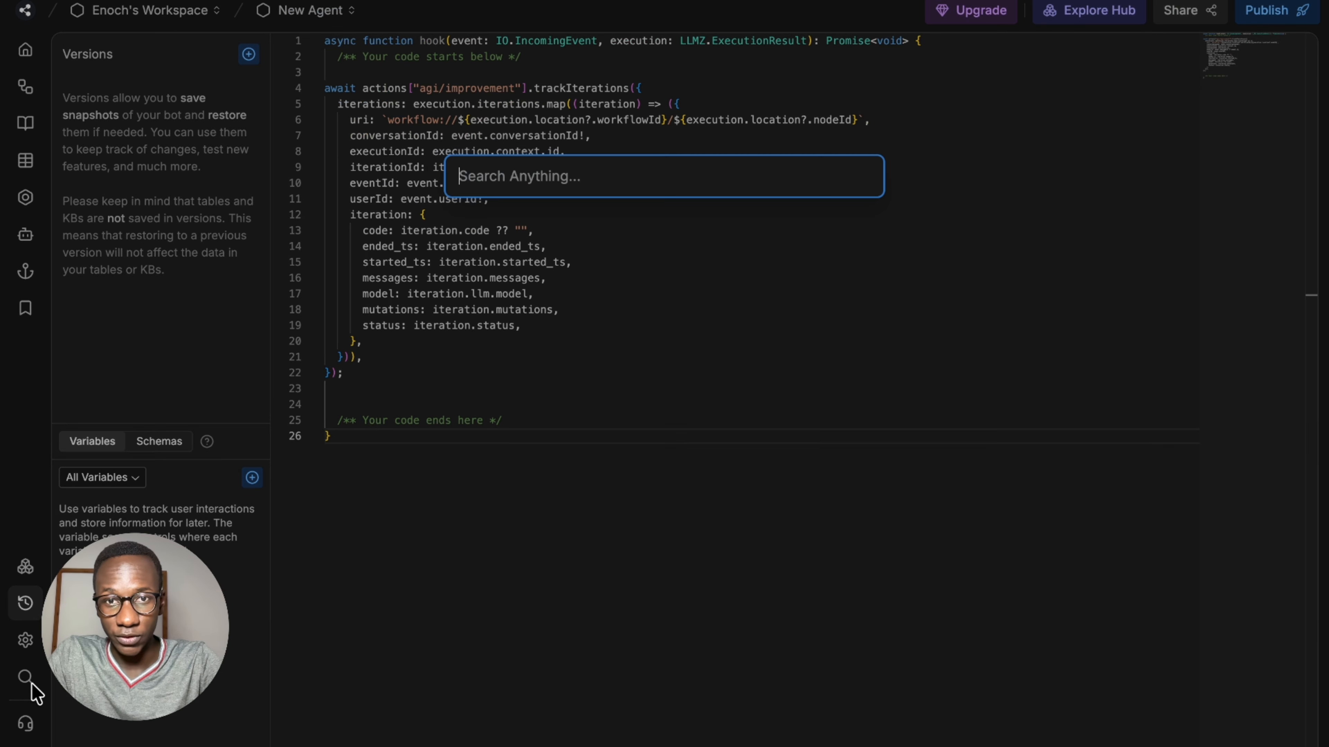
{"action": "left_click", "coordinate": [561, 366]}
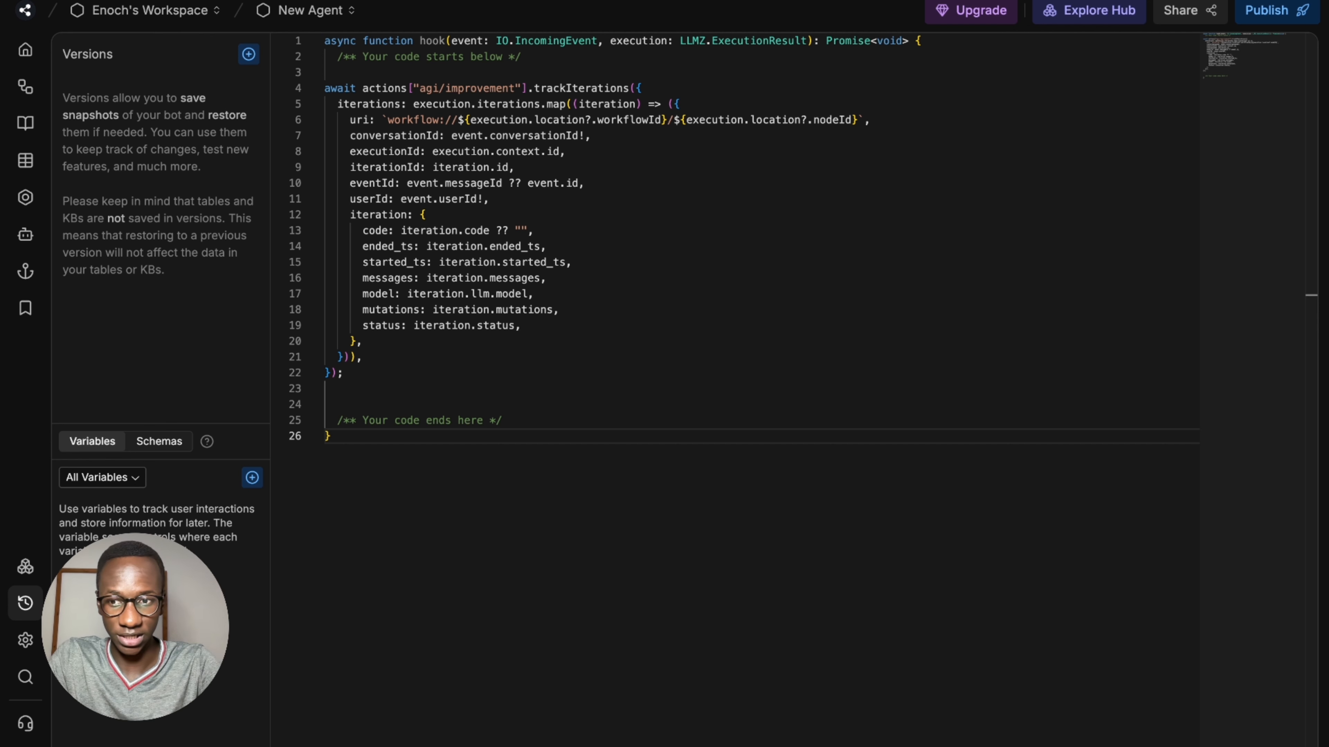
{"action": "left_click", "coordinate": [25, 745]}
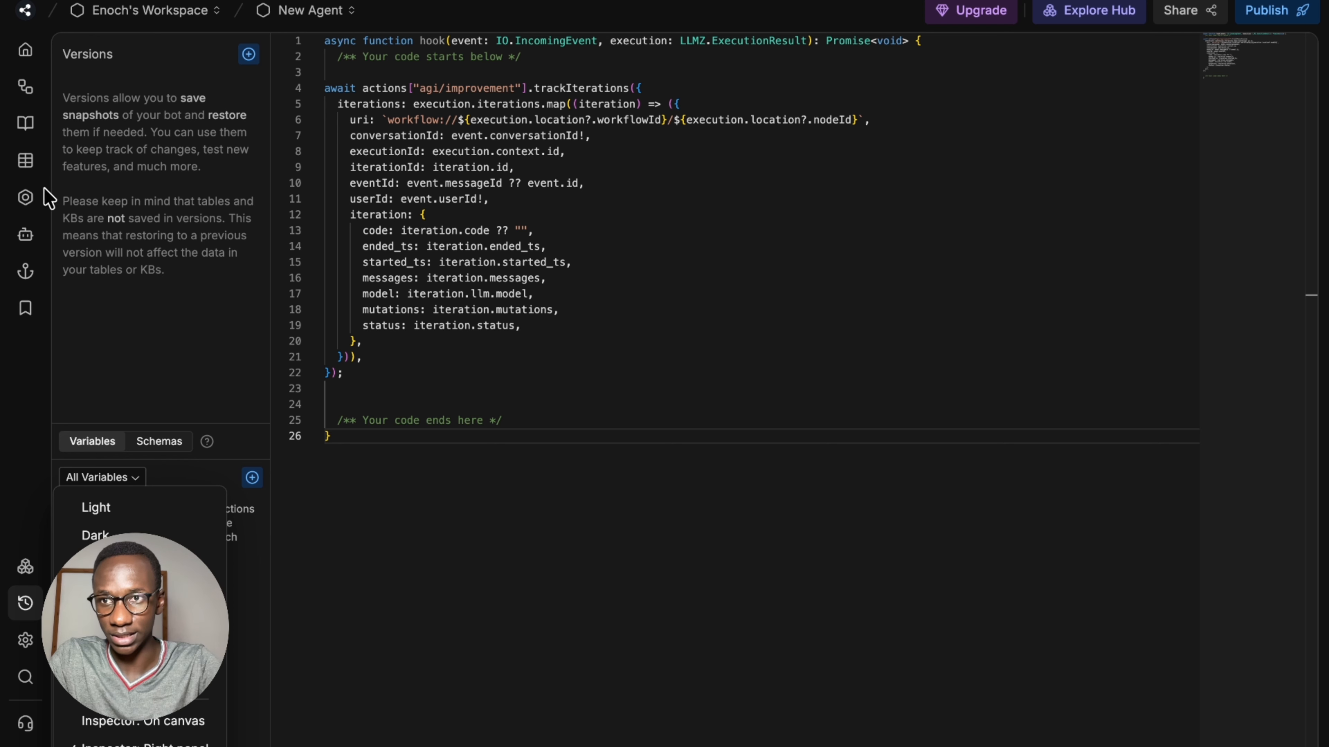
Step: Return to the Main workflow and set the inspector to show on canvas
{"action": "left_click", "coordinate": [26, 86]}
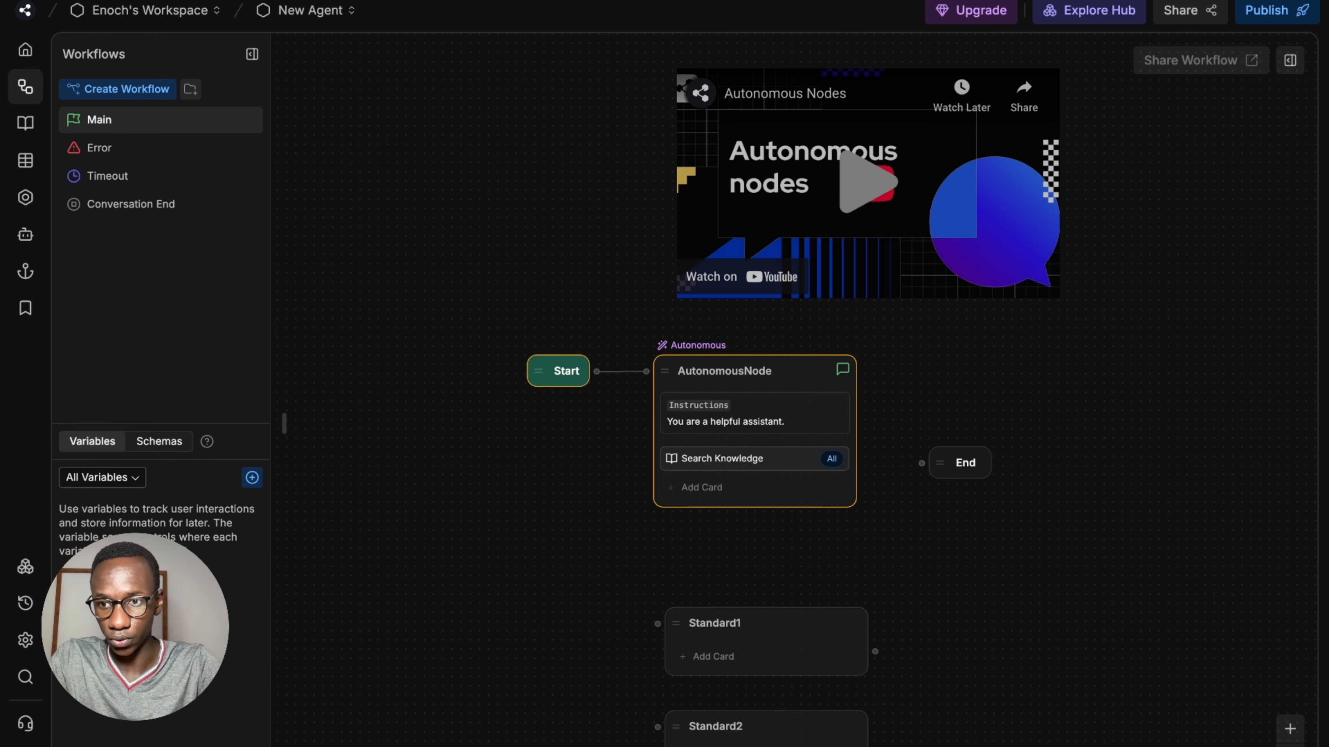
{"action": "left_click", "coordinate": [25, 746]}
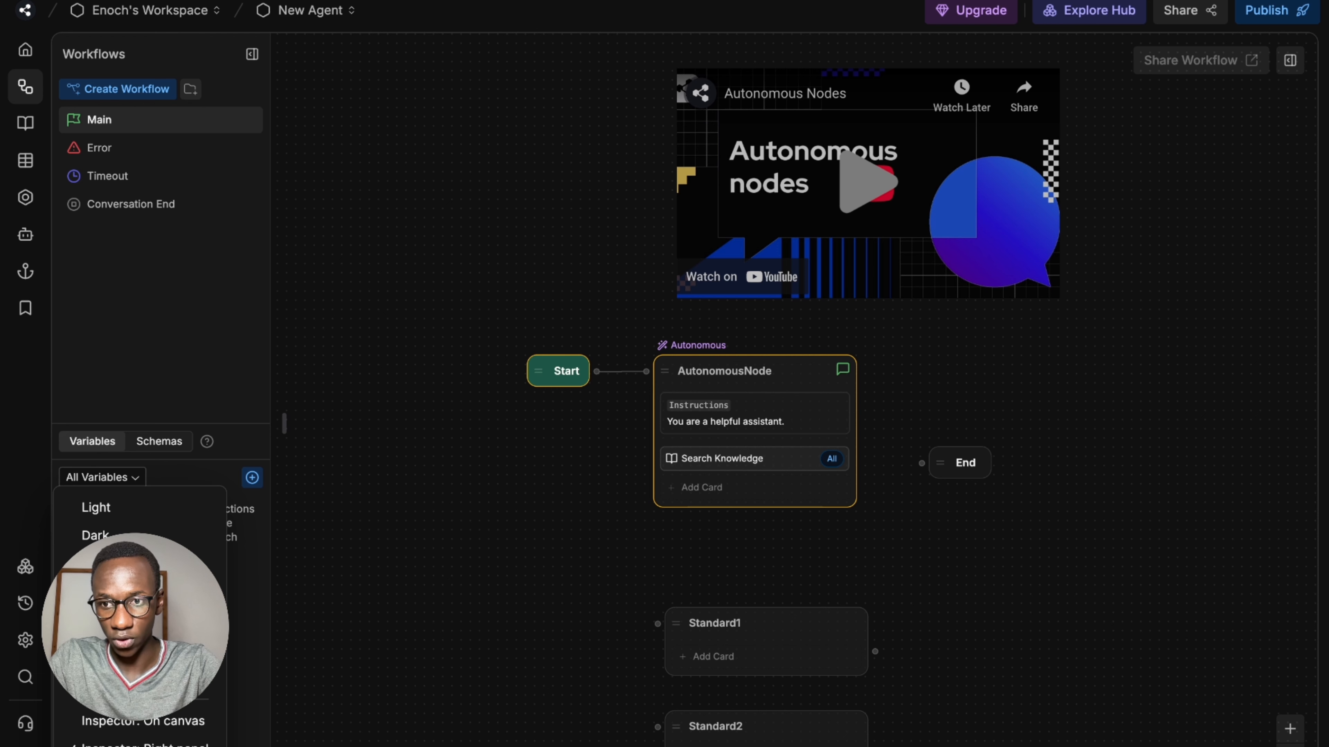
{"action": "left_click", "coordinate": [143, 721]}
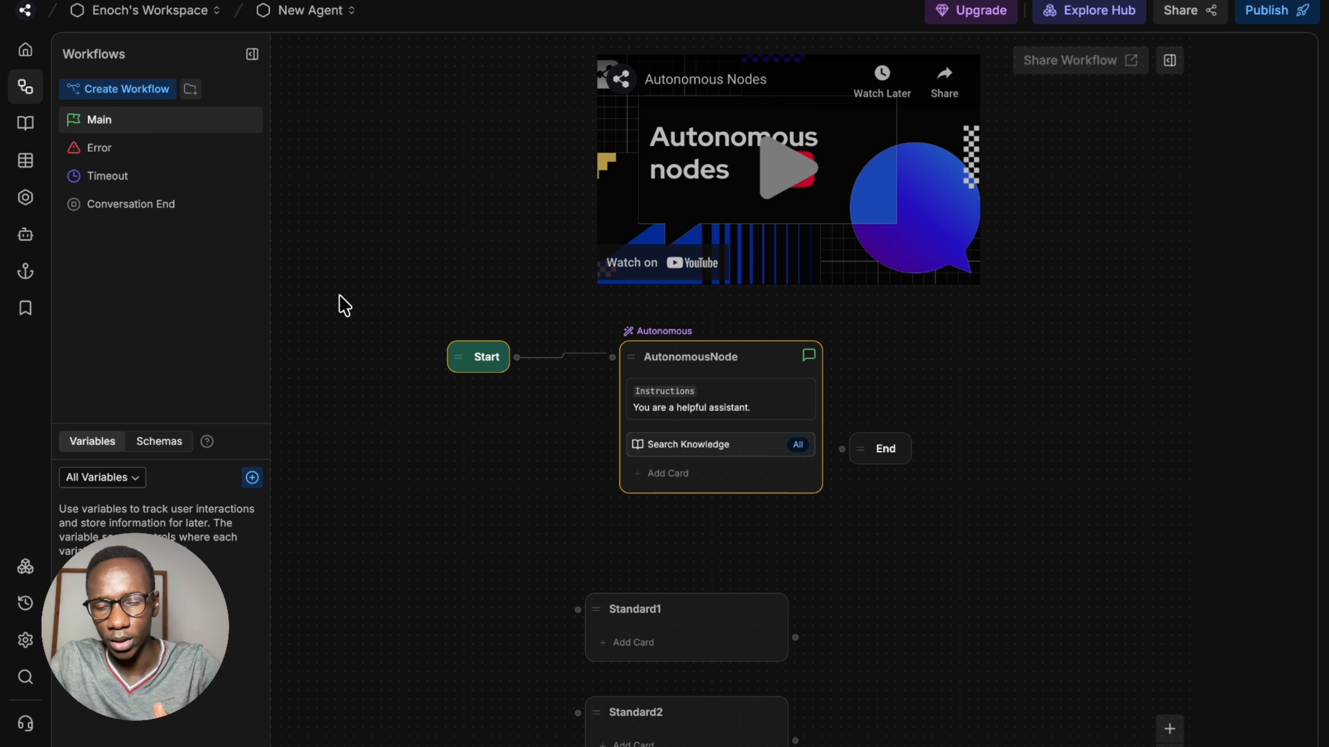
Step: Create a user-scoped string variable named email, checking the available variable types, and close the variable form
{"action": "left_click", "coordinate": [253, 478]}
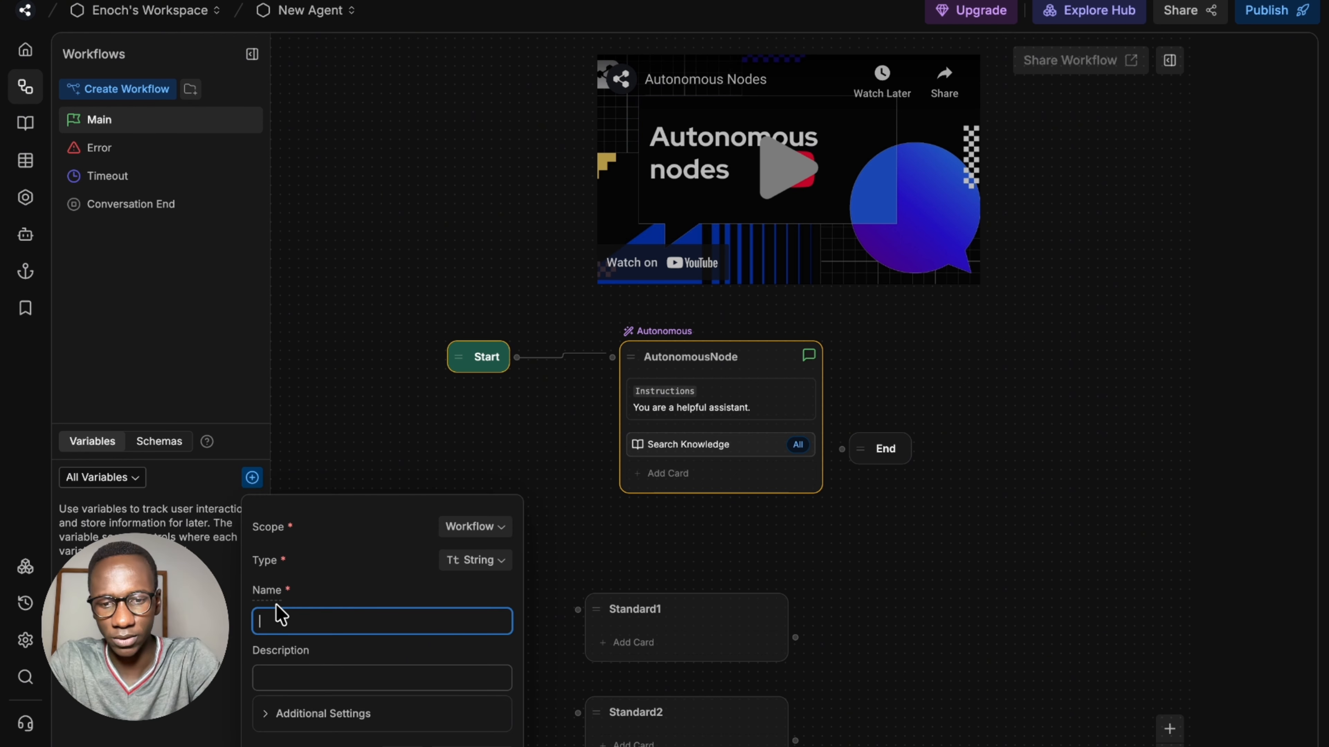
{"action": "type", "text": "email"}
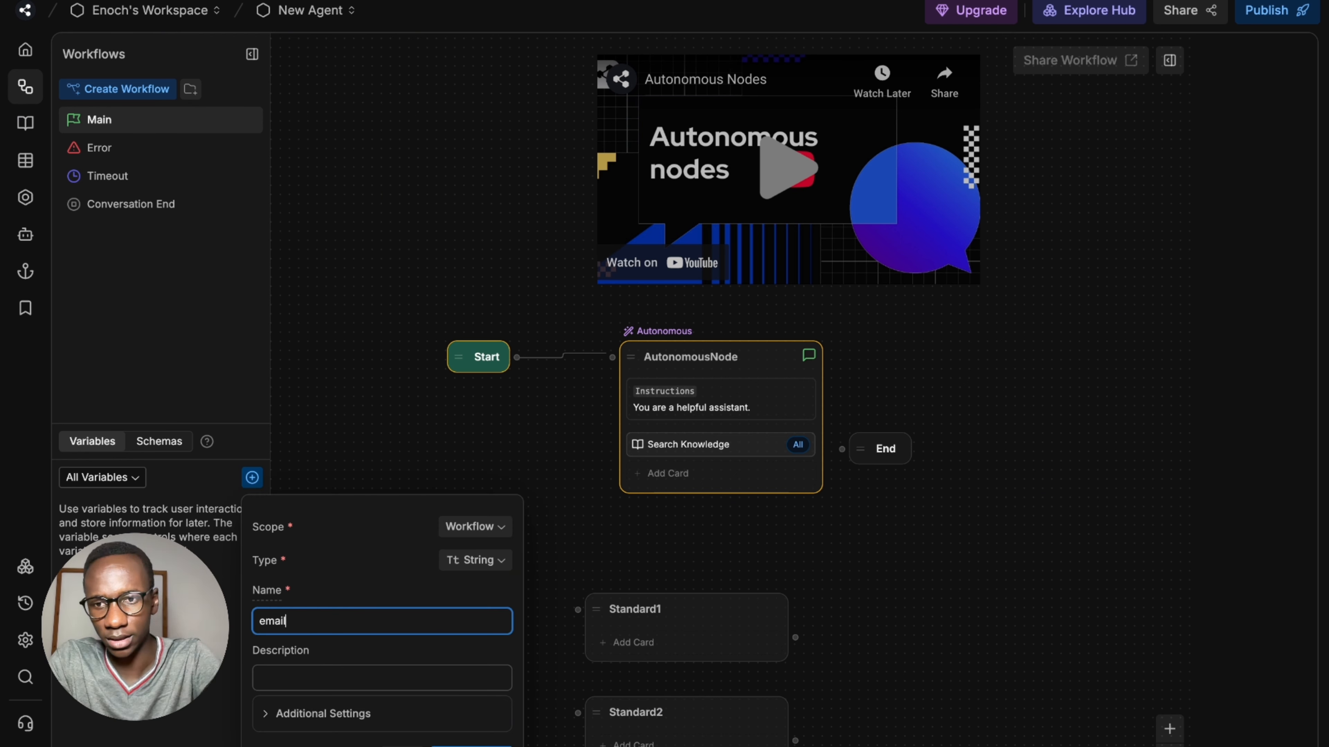
{"action": "left_click", "coordinate": [475, 528]}
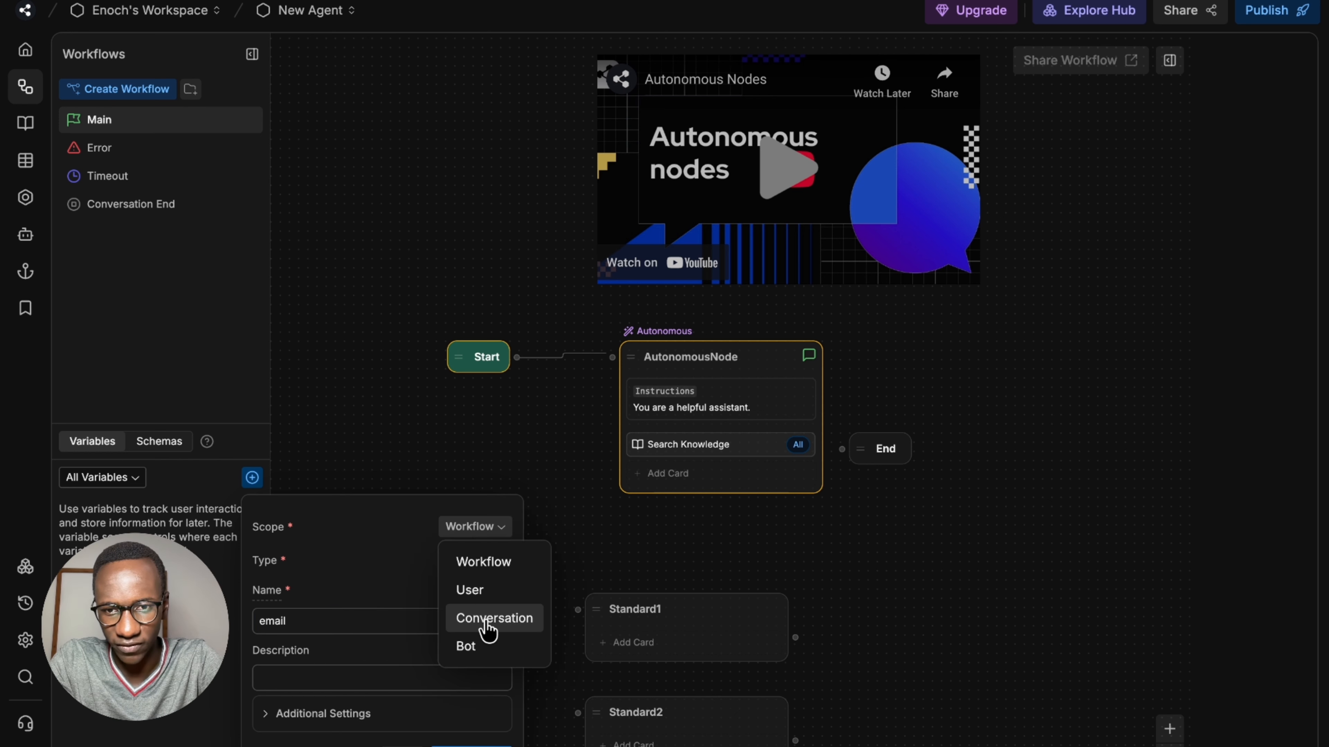
{"action": "left_click", "coordinate": [505, 597]}
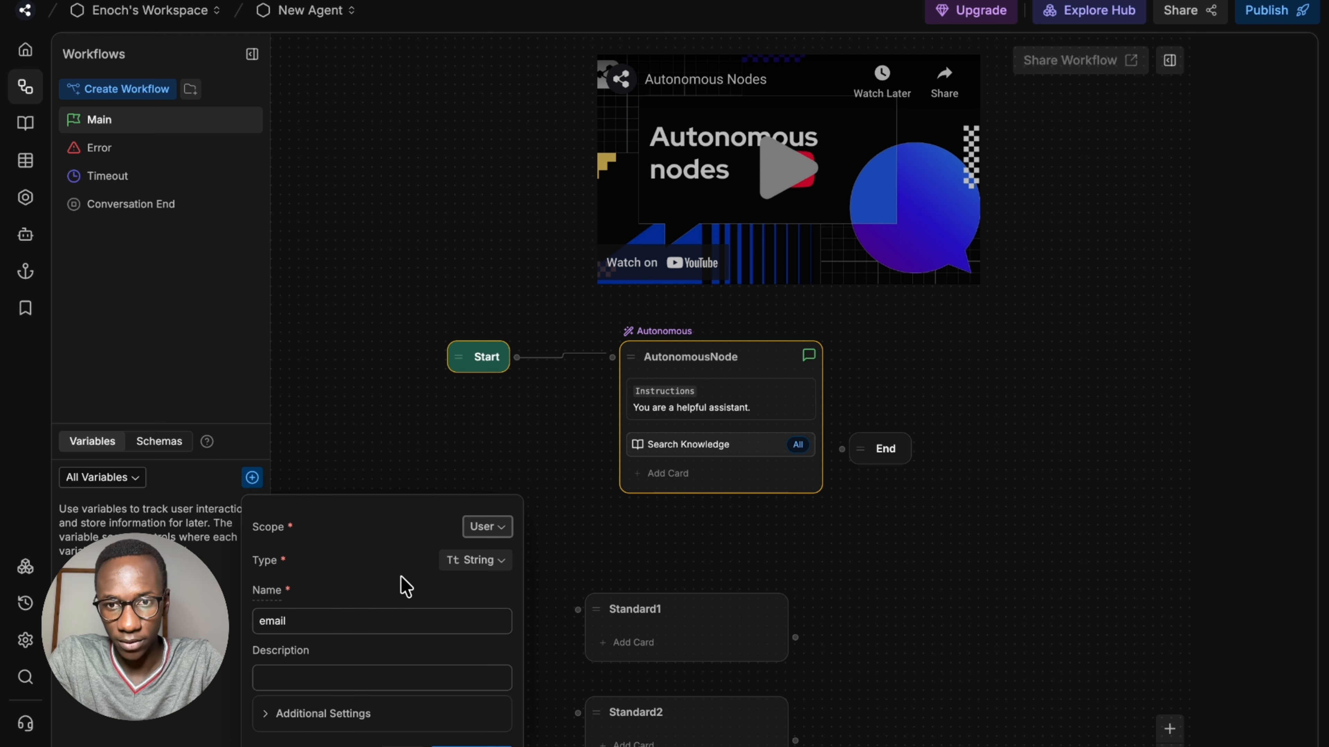
{"action": "left_click", "coordinate": [468, 563]}
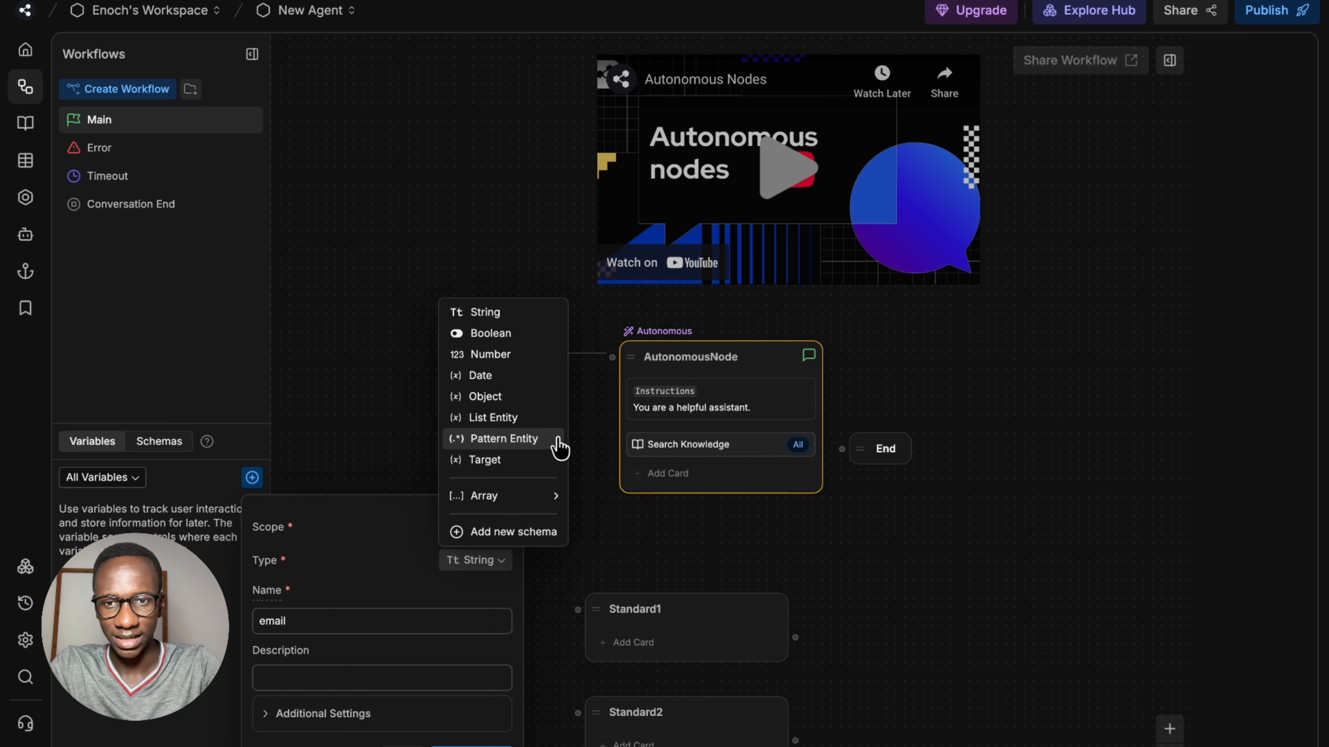
{"action": "mouse_move", "coordinate": [523, 495]}
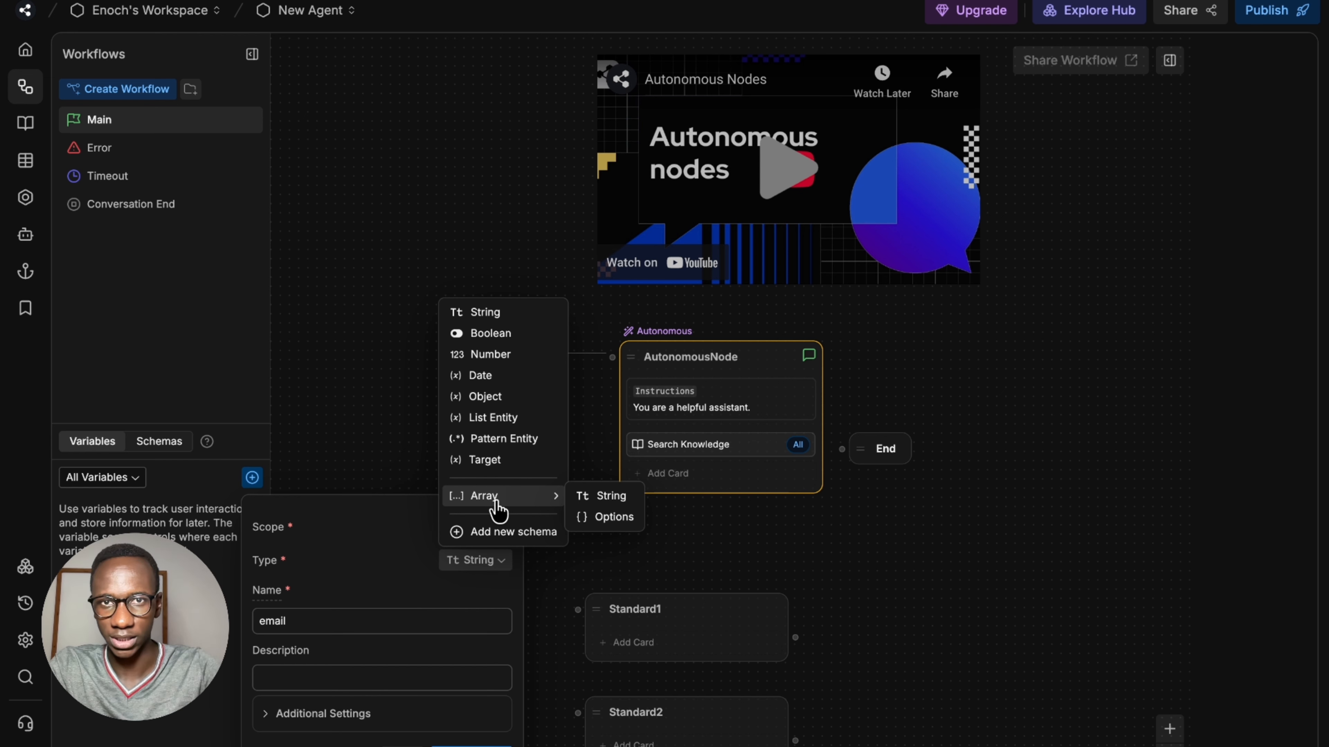
{"action": "left_click", "coordinate": [348, 554]}
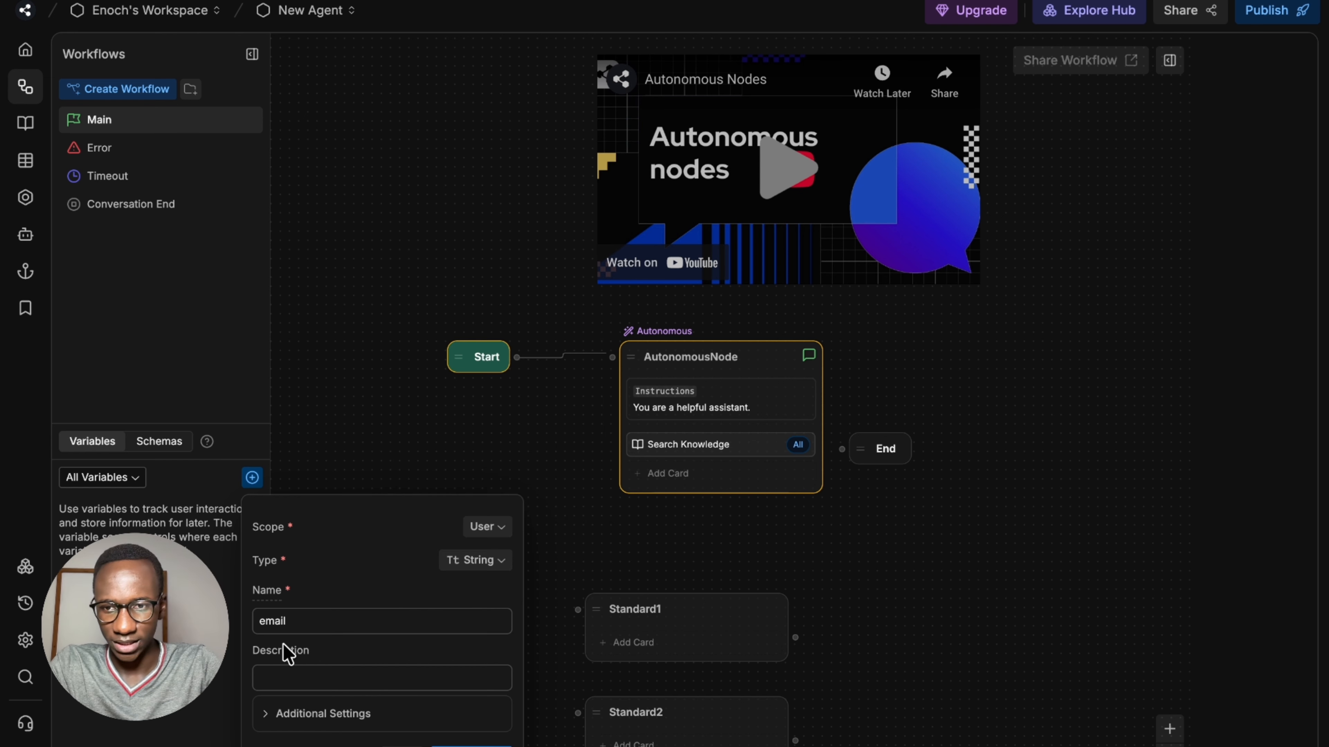
{"action": "left_click", "coordinate": [445, 746]}
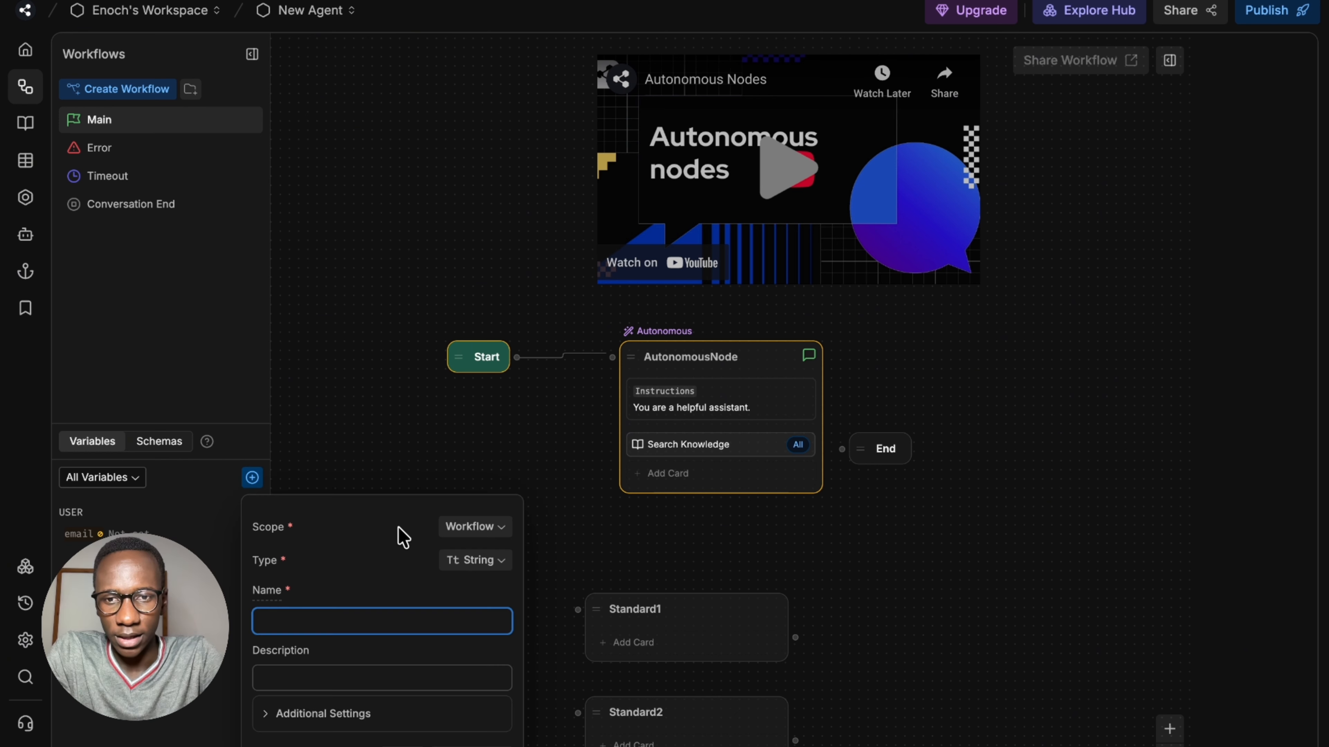
{"action": "left_click", "coordinate": [418, 455]}
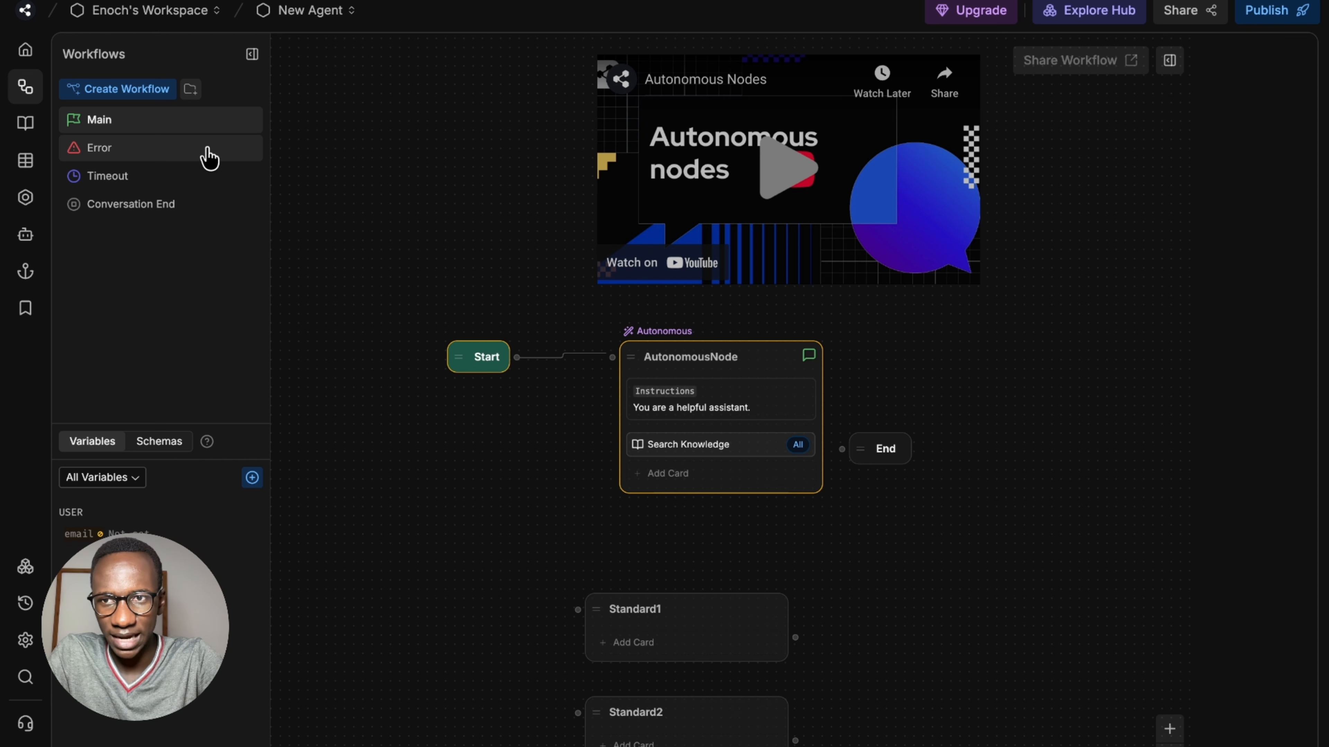
Step: Look over the Error, Timeout and Conversation End workflows and return to the Main workflow
{"action": "left_click", "coordinate": [205, 151]}
{"action": "left_click", "coordinate": [204, 176]}
{"action": "left_click", "coordinate": [198, 206]}
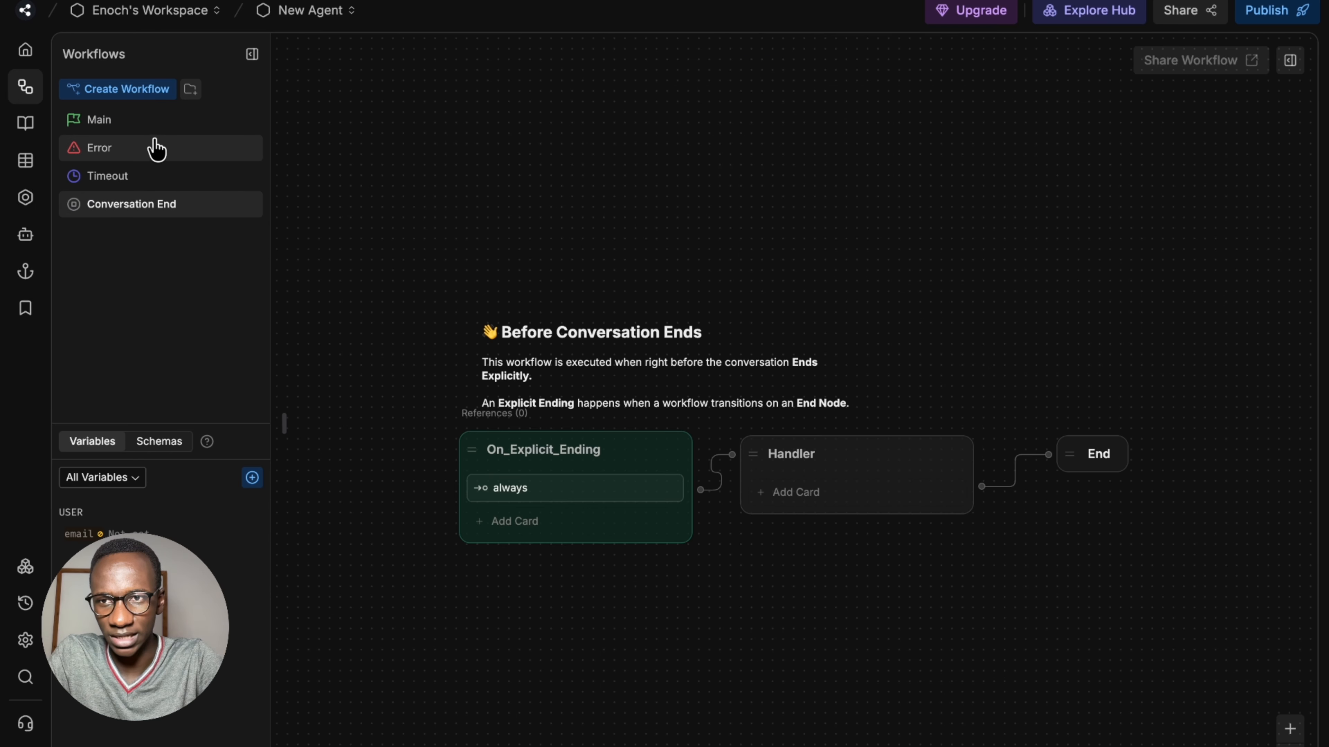
{"action": "left_click", "coordinate": [154, 146]}
{"action": "left_click", "coordinate": [153, 125]}
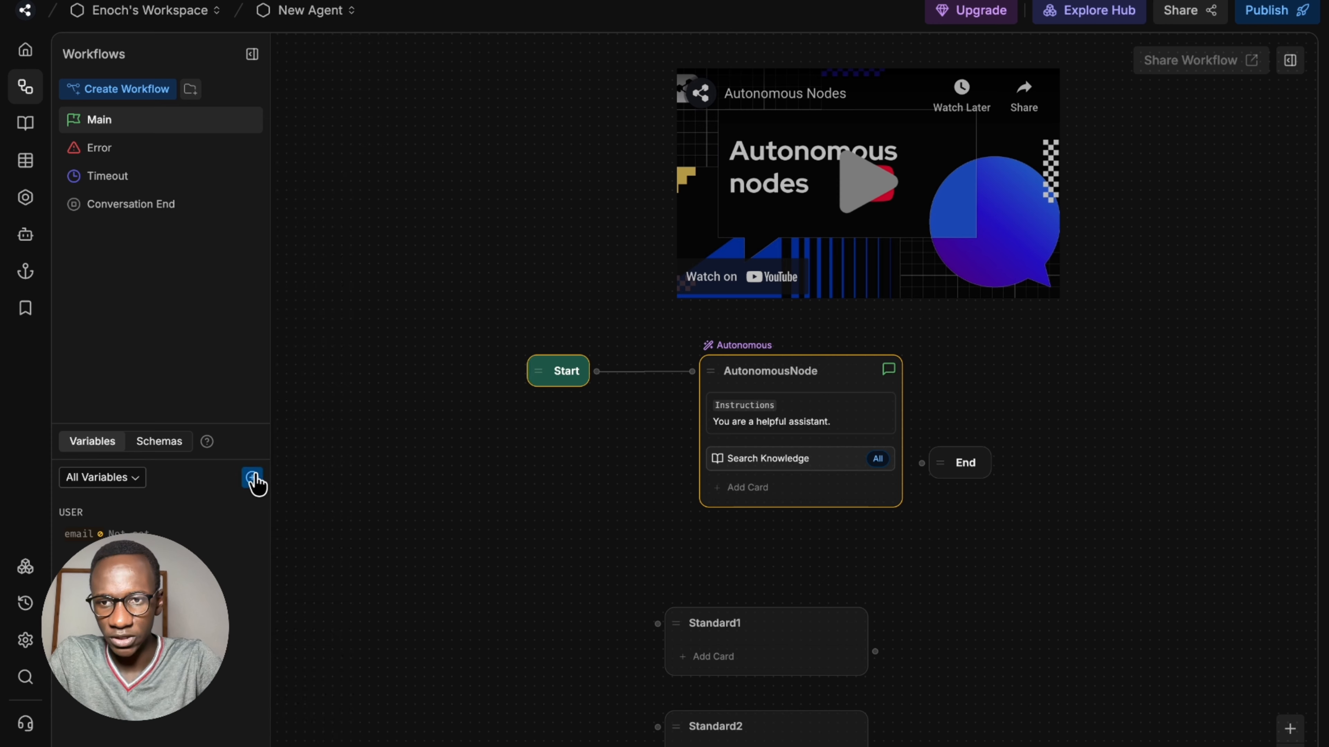
Step: Create a workflow-scoped string variable named response
{"action": "left_click", "coordinate": [252, 477]}
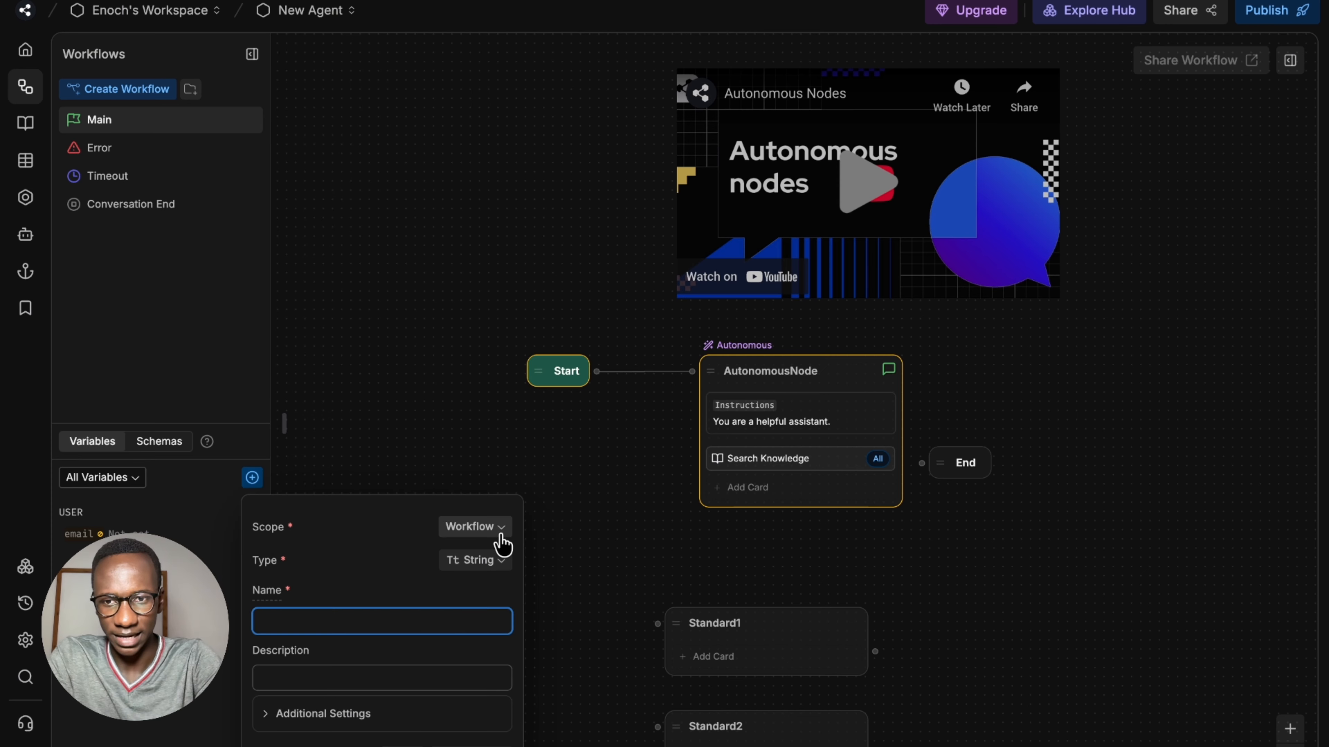
{"action": "type", "text": "response"}
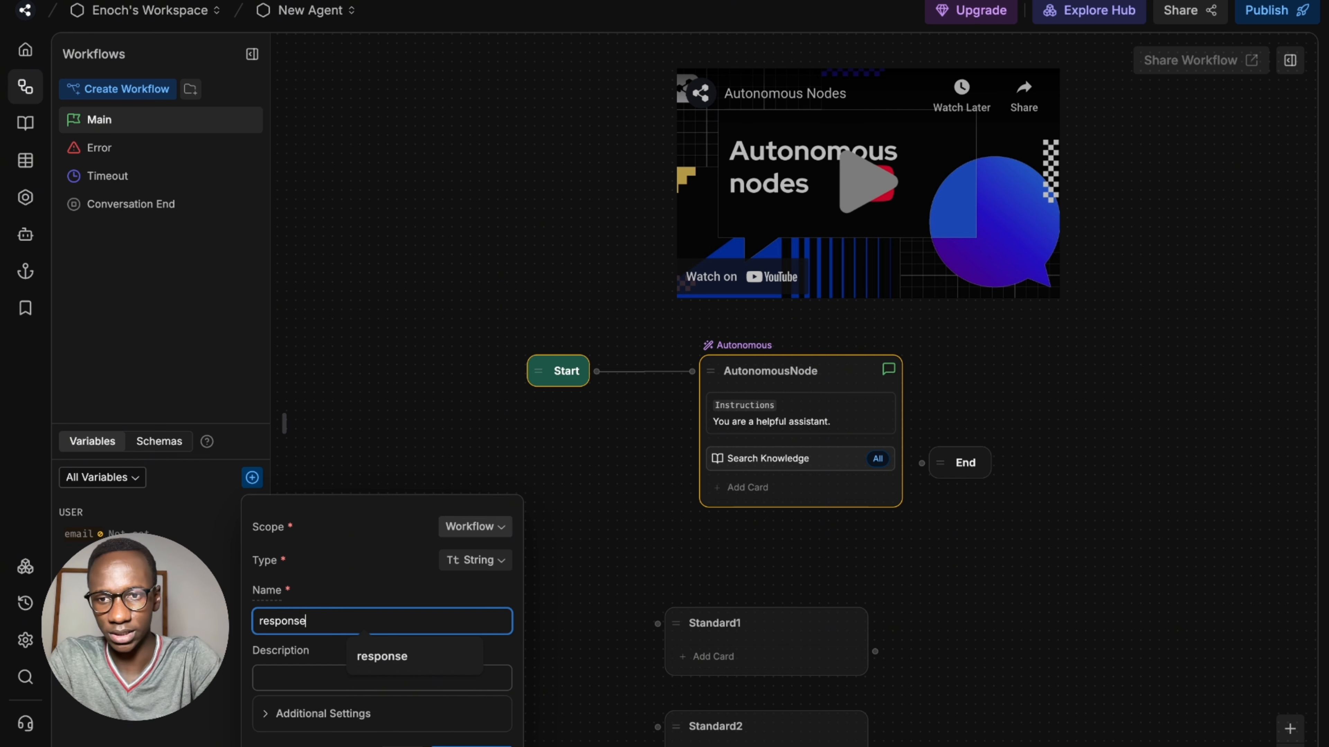
{"action": "key", "text": "Return"}
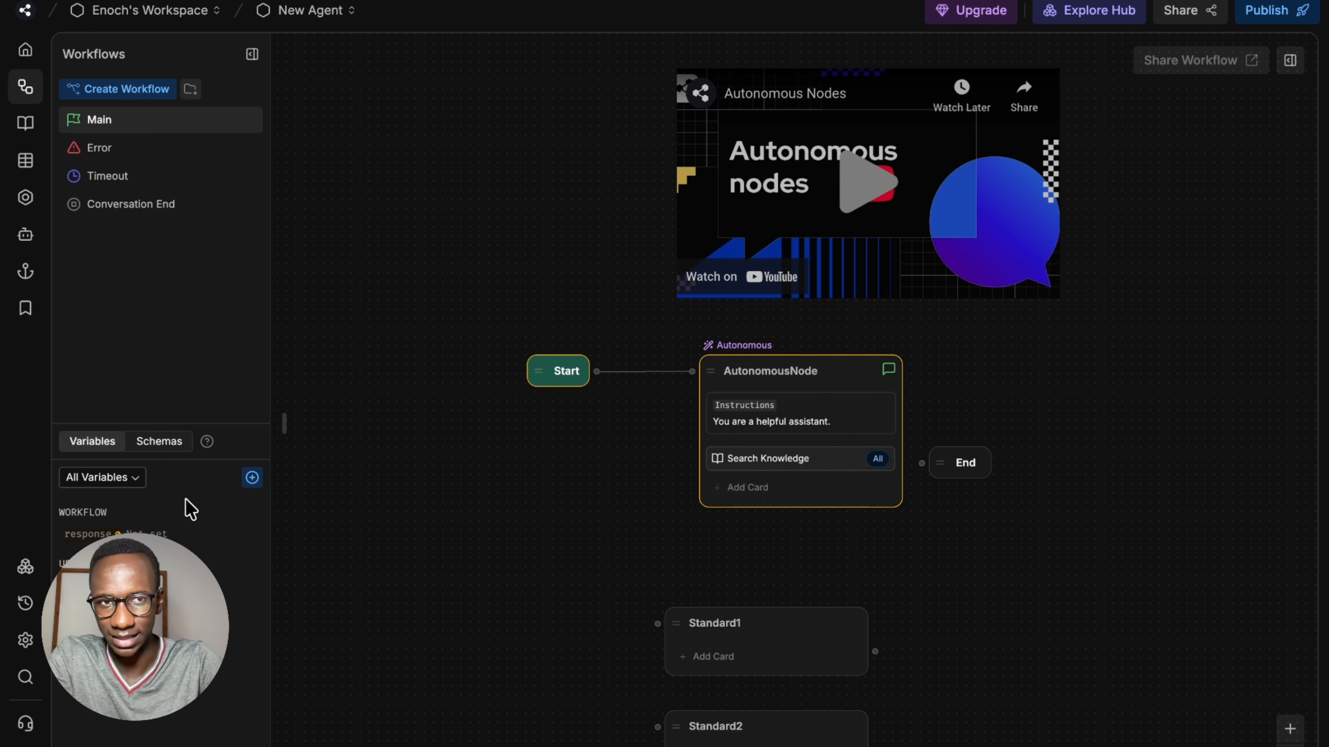
Step: Remove the Autonomous Nodes video card from the Main workflow's canvas
{"action": "scroll", "coordinate": [1077, 475], "scroll_direction": "down", "scroll_amount": 3}
{"action": "left_click_drag", "start_coordinate": [1009, 411], "coordinate": [976, 497]}
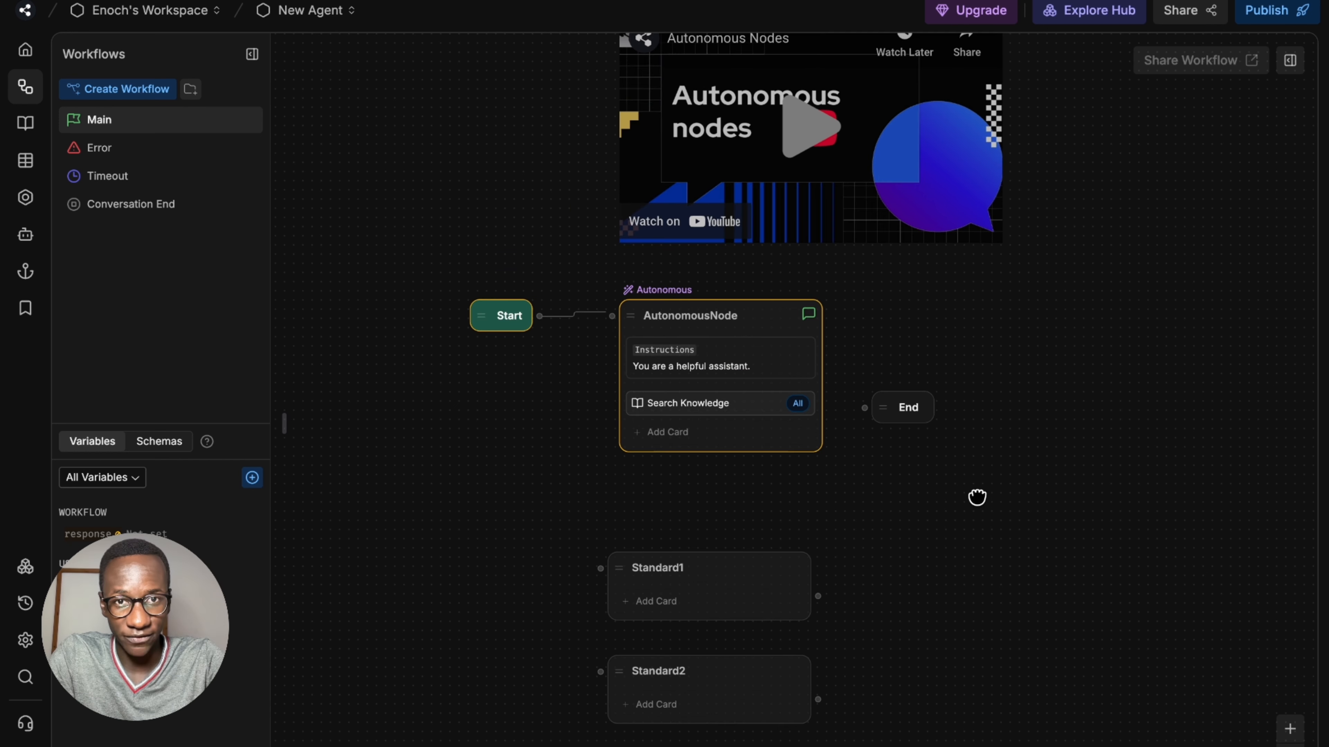
{"action": "right_click", "coordinate": [791, 158]}
{"action": "left_click", "coordinate": [824, 228]}
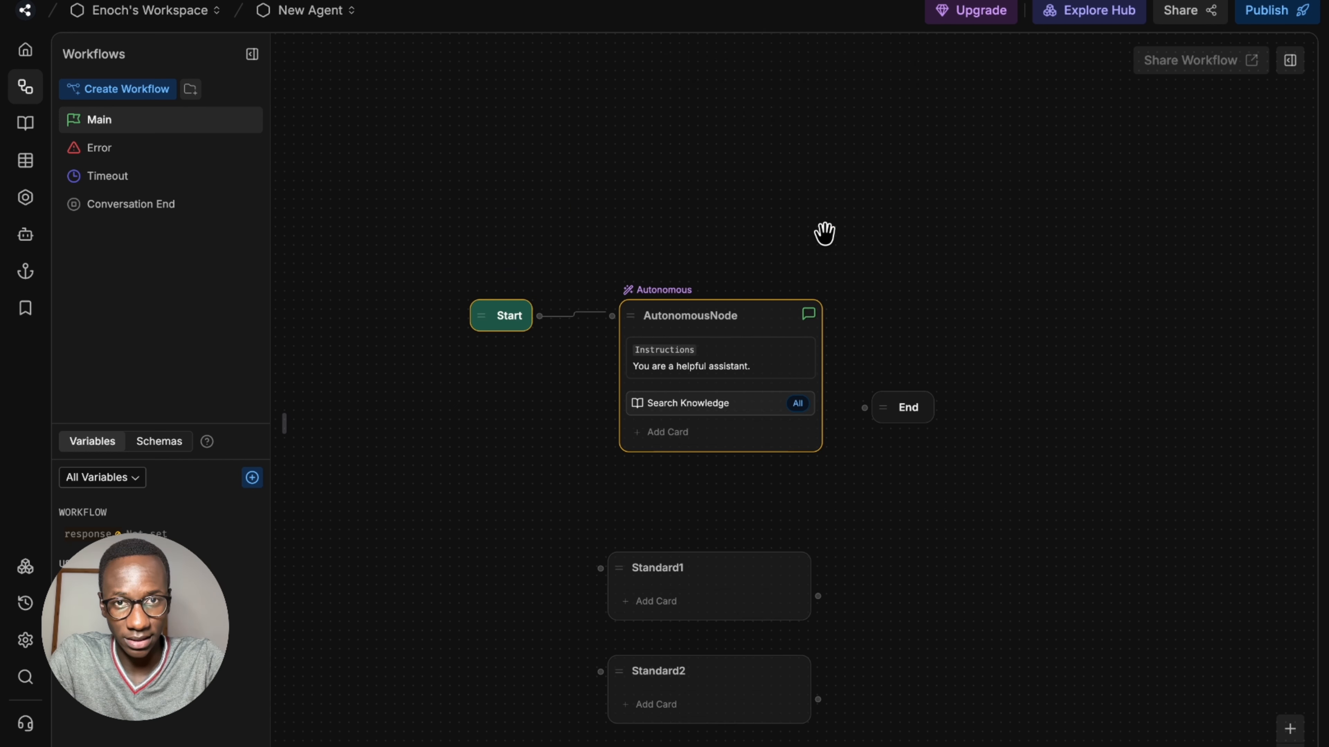
Step: Reroute the Start node's connection from the AutonomousNode to the Standard1 node
{"action": "left_click", "coordinate": [706, 49]}
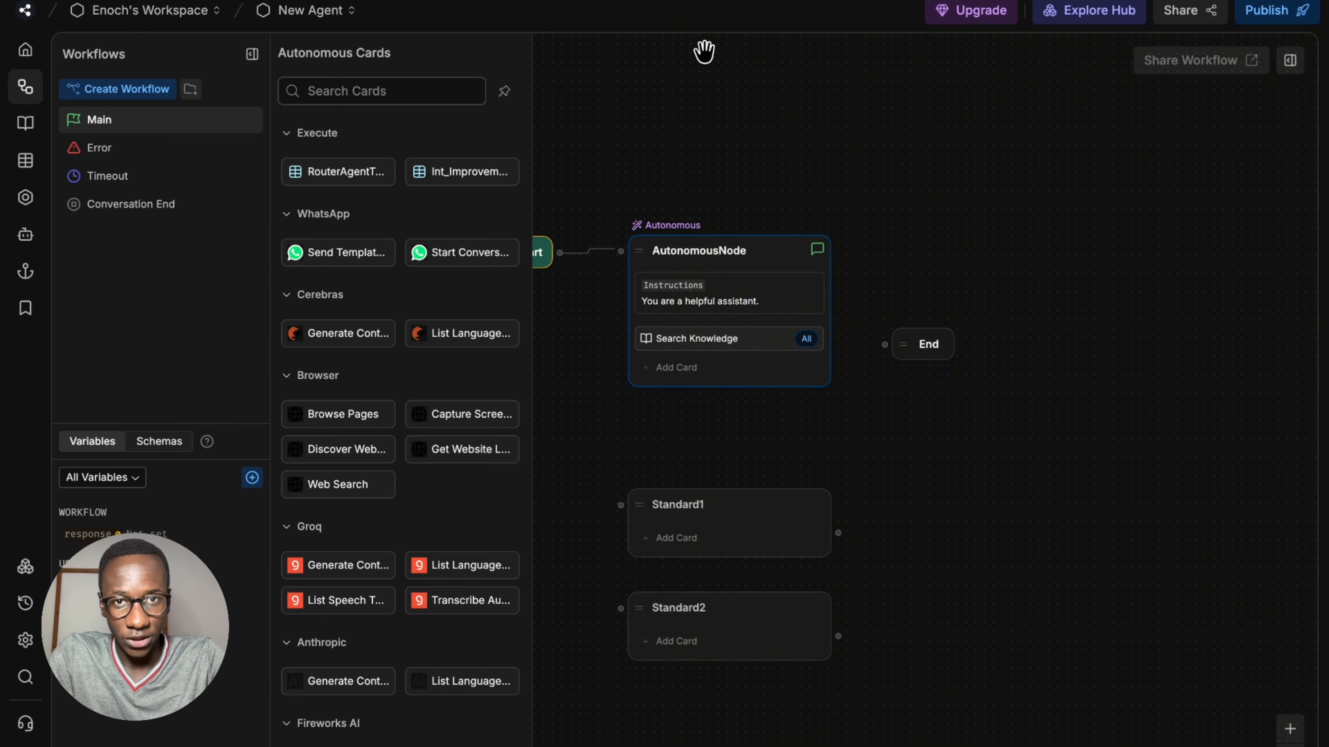
{"action": "left_click", "coordinate": [776, 190]}
{"action": "left_click_drag", "start_coordinate": [646, 430], "coordinate": [634, 364]}
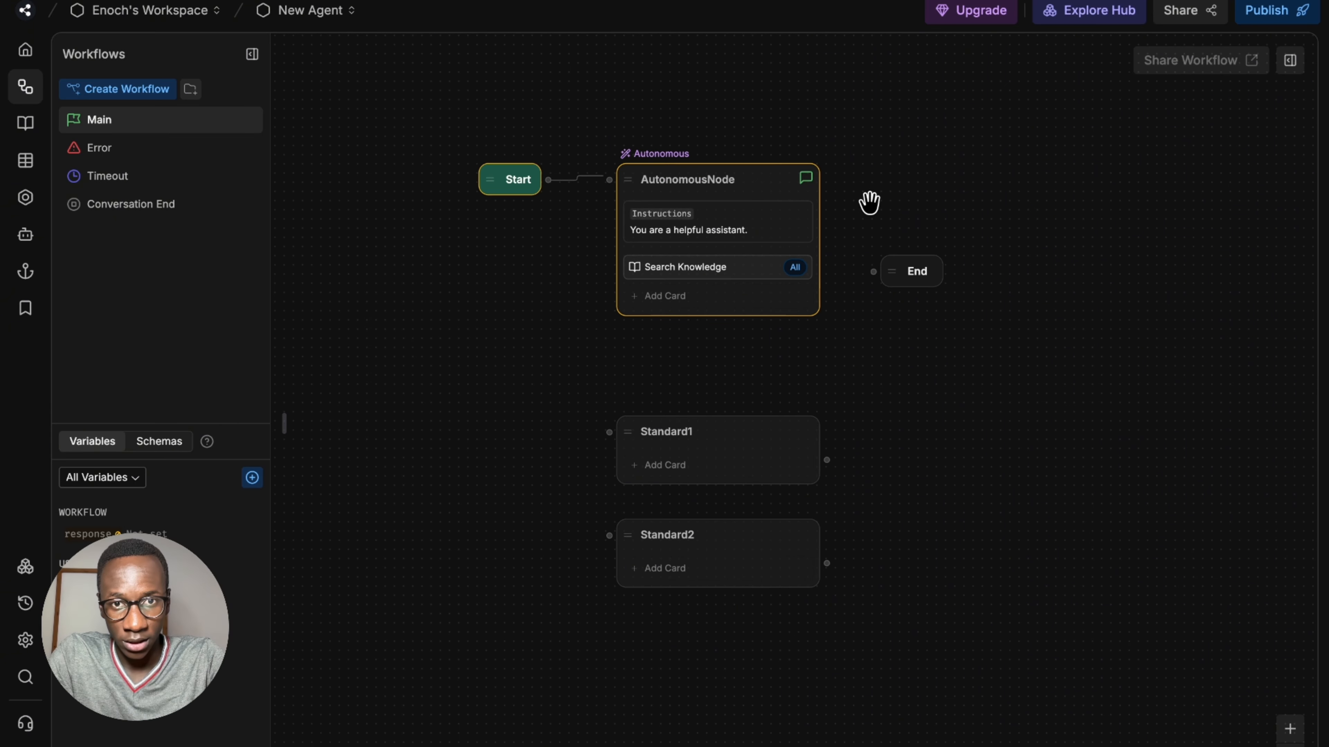
{"action": "scroll", "coordinate": [889, 308], "scroll_direction": "left", "scroll_amount": 3}
{"action": "scroll", "coordinate": [837, 309], "scroll_direction": "right", "scroll_amount": 3}
{"action": "scroll", "coordinate": [837, 309], "scroll_direction": "down", "scroll_amount": 1}
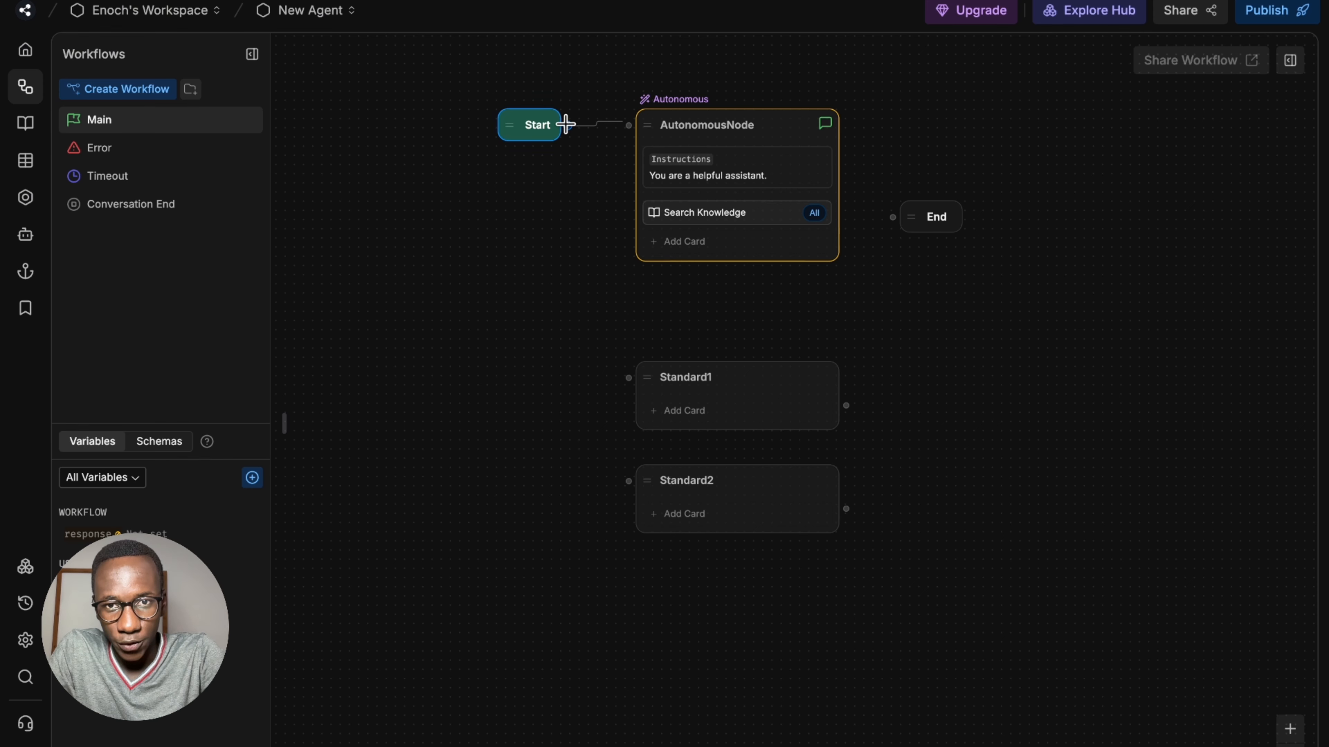
{"action": "left_click_drag", "start_coordinate": [567, 125], "coordinate": [661, 379]}
Step: Move Standard2 to the right of Standard1, narrow the inspector pane, and connect Standard1's output to Standard2
{"action": "left_click", "coordinate": [676, 473]}
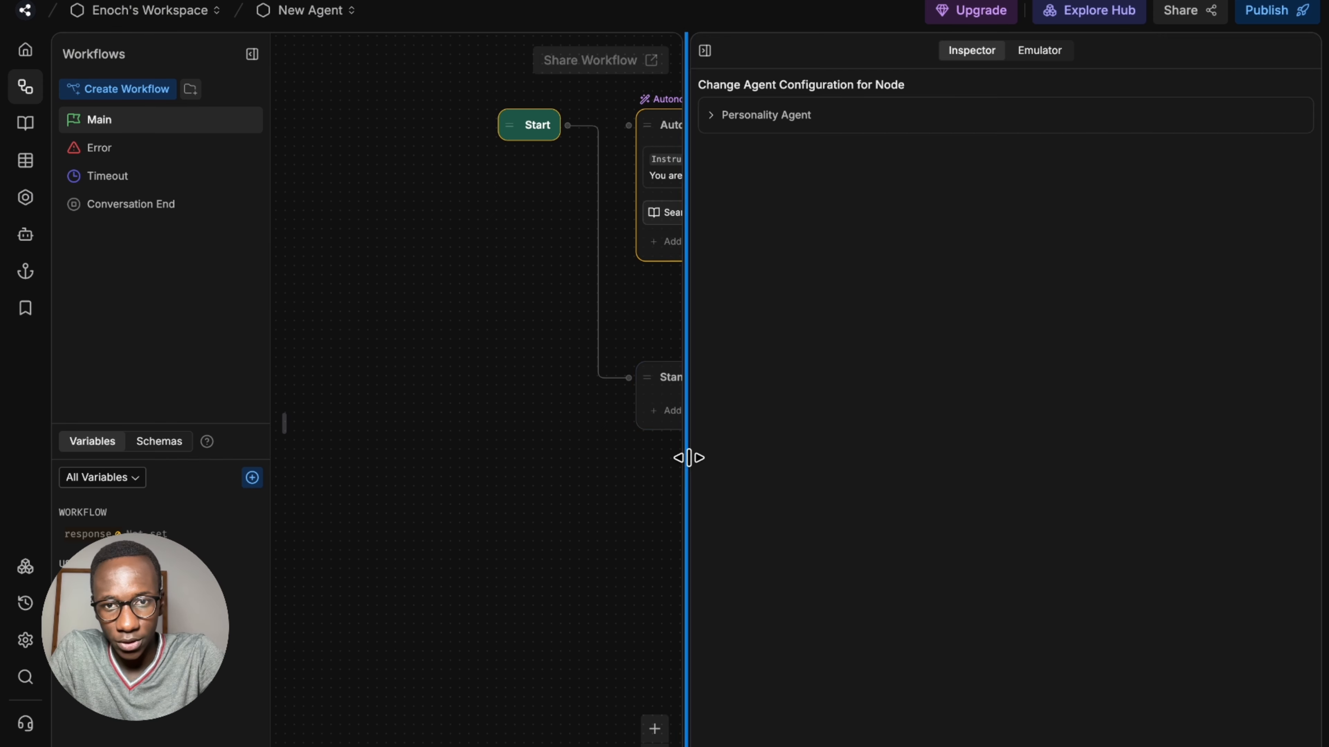
{"action": "left_click_drag", "start_coordinate": [691, 319], "coordinate": [1045, 301]}
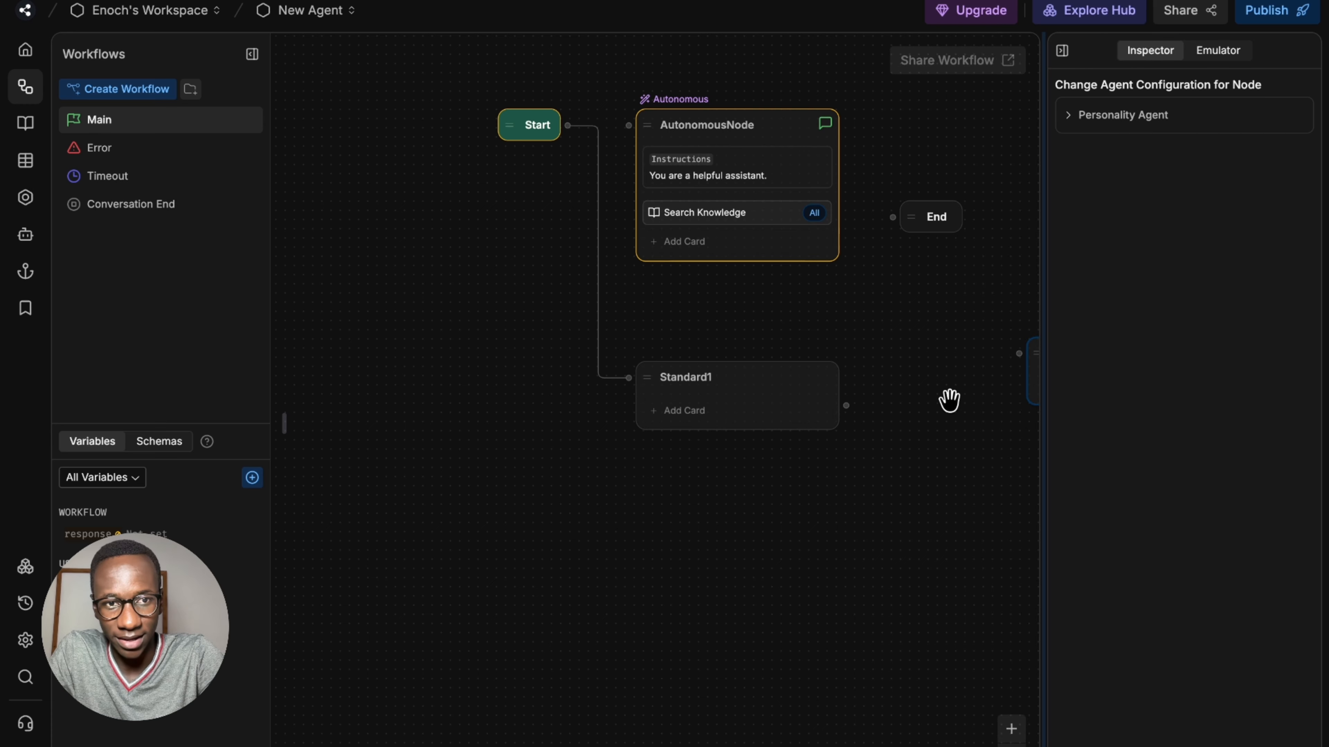
{"action": "left_click_drag", "start_coordinate": [949, 400], "coordinate": [682, 489]}
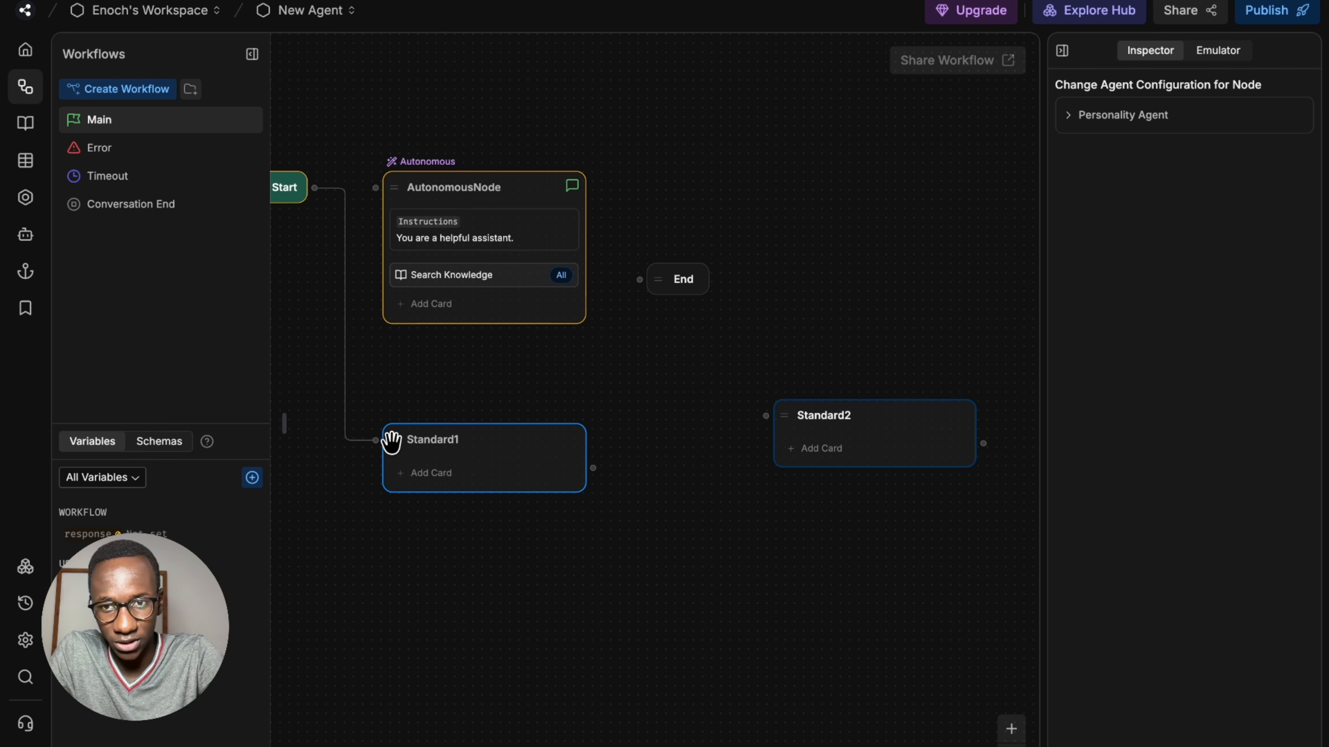
{"action": "left_click_drag", "start_coordinate": [593, 468], "coordinate": [843, 426]}
{"action": "left_click_drag", "start_coordinate": [727, 494], "coordinate": [807, 468]}
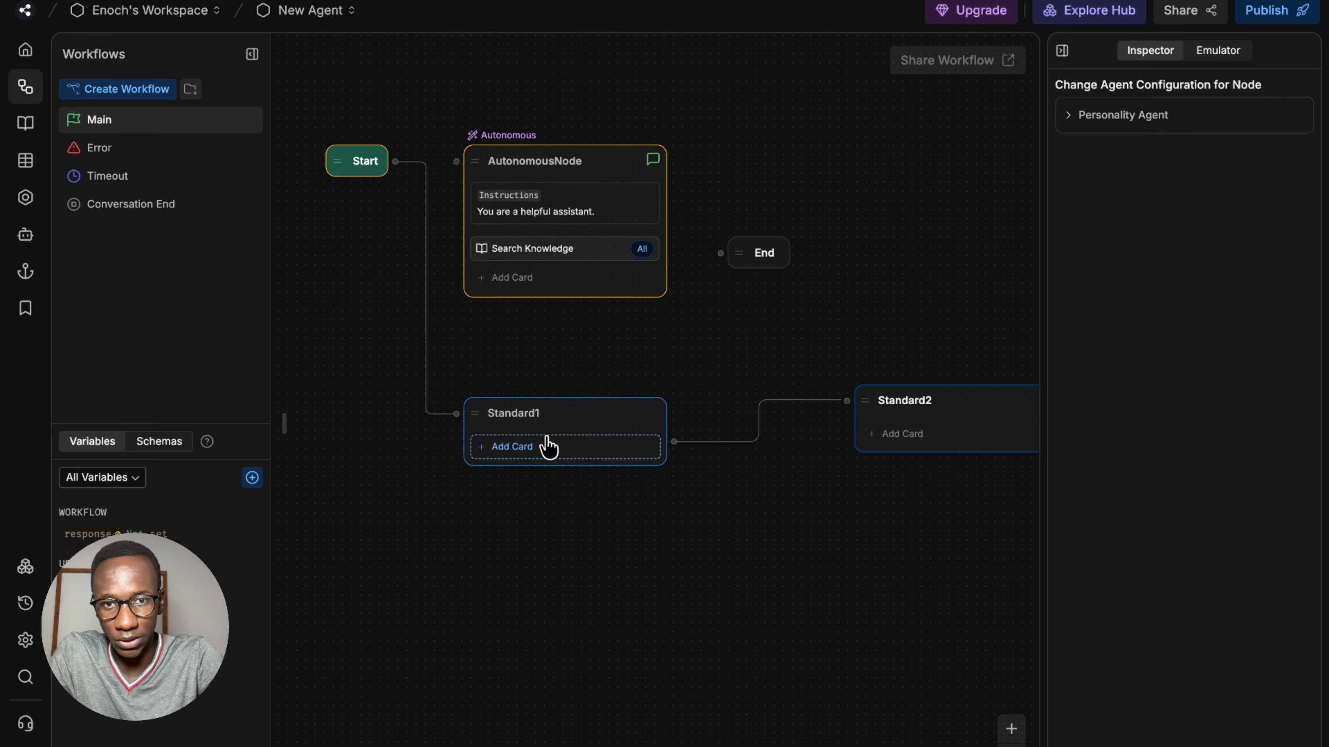
{"action": "left_click_drag", "start_coordinate": [825, 521], "coordinate": [810, 509]}
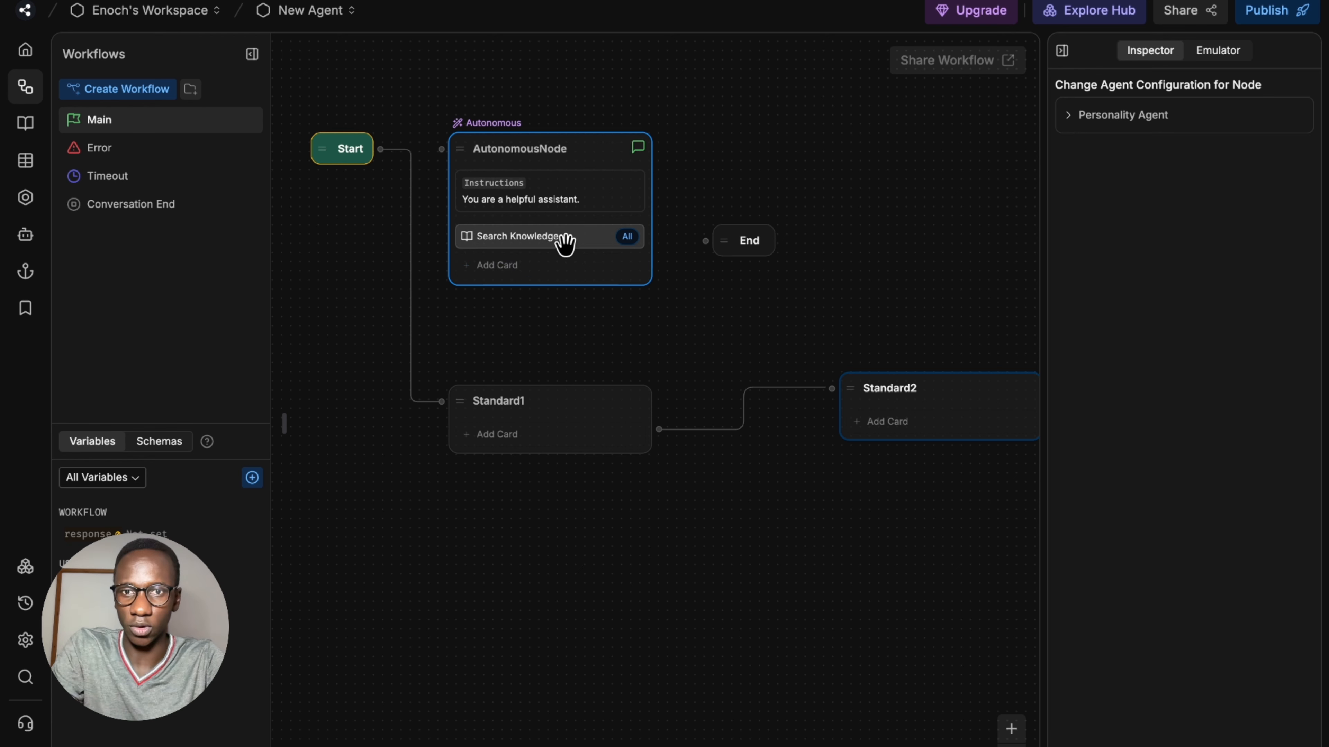
Step: Add a Transition card to the AutonomousNode with the condition "End conversation"
{"action": "left_click", "coordinate": [561, 269]}
{"action": "type", "text": "tran"}
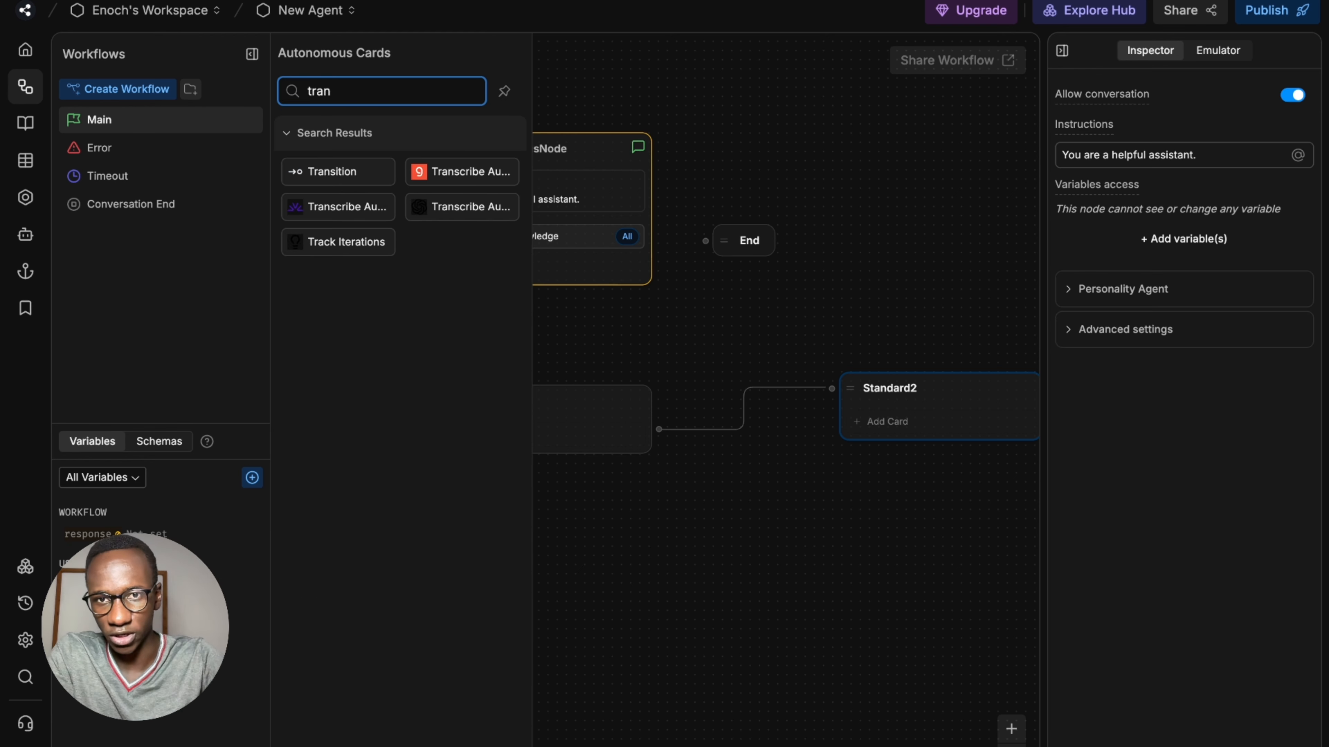
{"action": "left_click", "coordinate": [361, 168]}
{"action": "left_click", "coordinate": [1189, 162]}
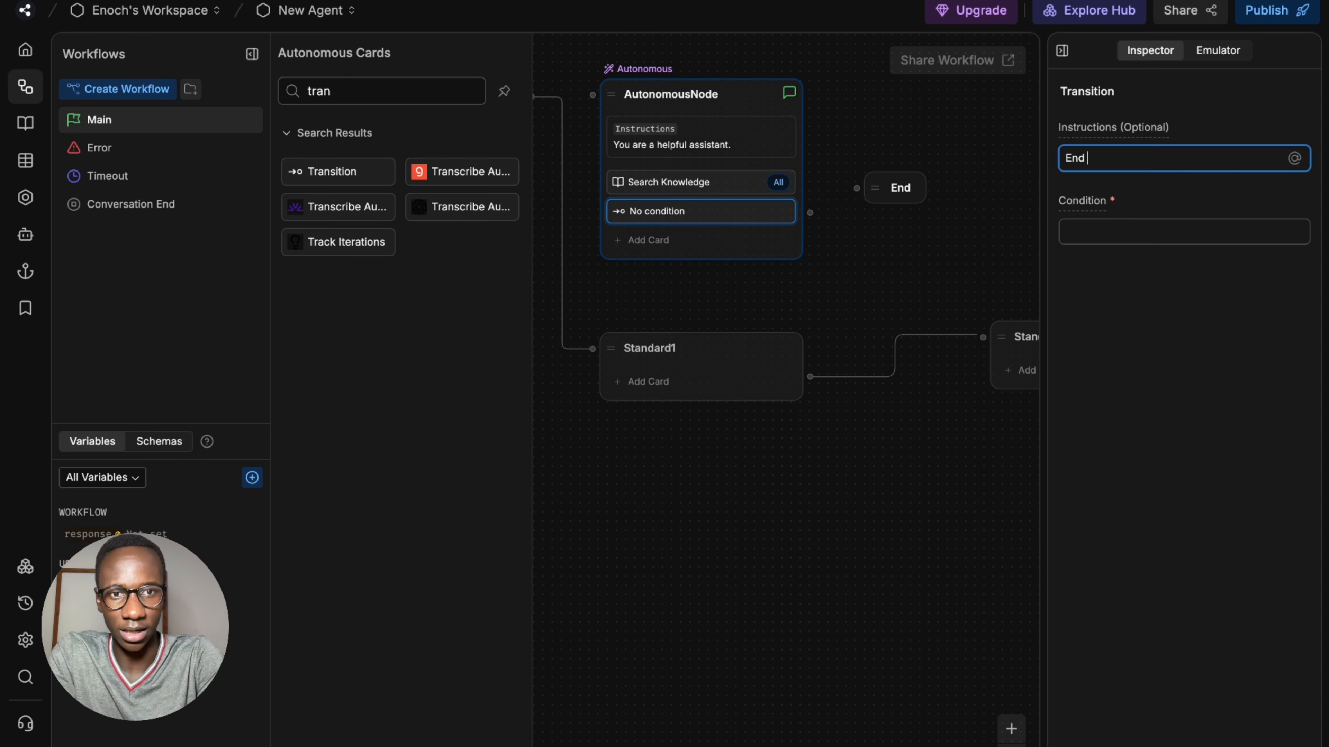
{"action": "left_click", "coordinate": [1225, 231]}
{"action": "type", "text": "End conversation"}
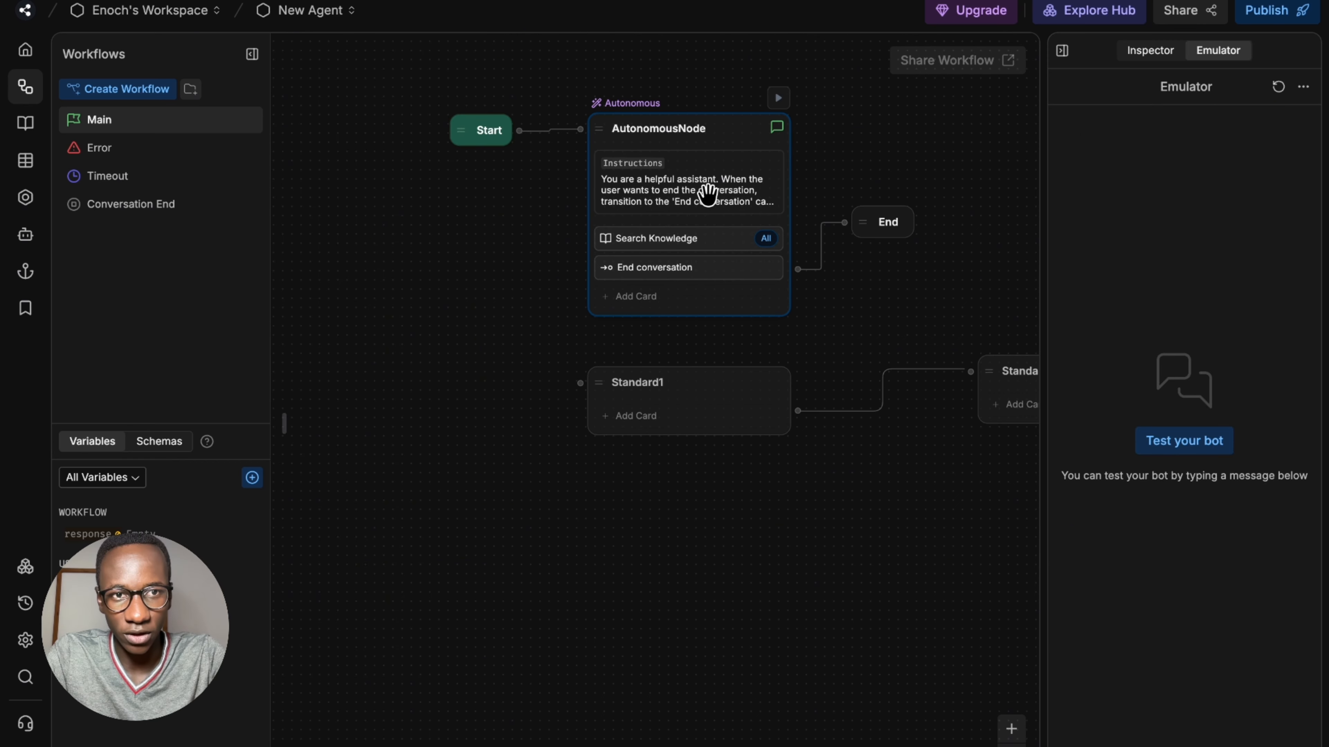
Step: Review the AutonomousNode's instruction about transitioning to the 'End conversation' card when the user wants to end the conversation
{"action": "left_click", "coordinate": [1142, 56]}
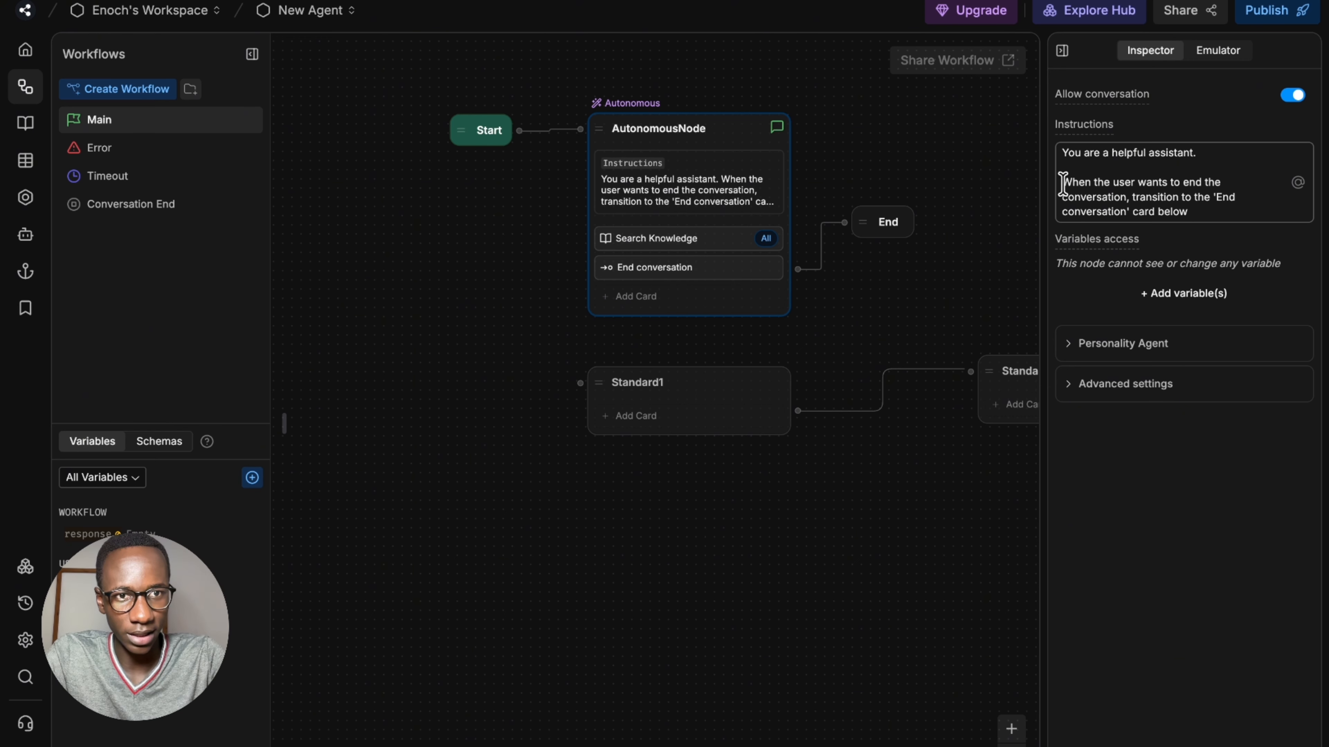
{"action": "left_click_drag", "start_coordinate": [1063, 185], "coordinate": [1188, 213]}
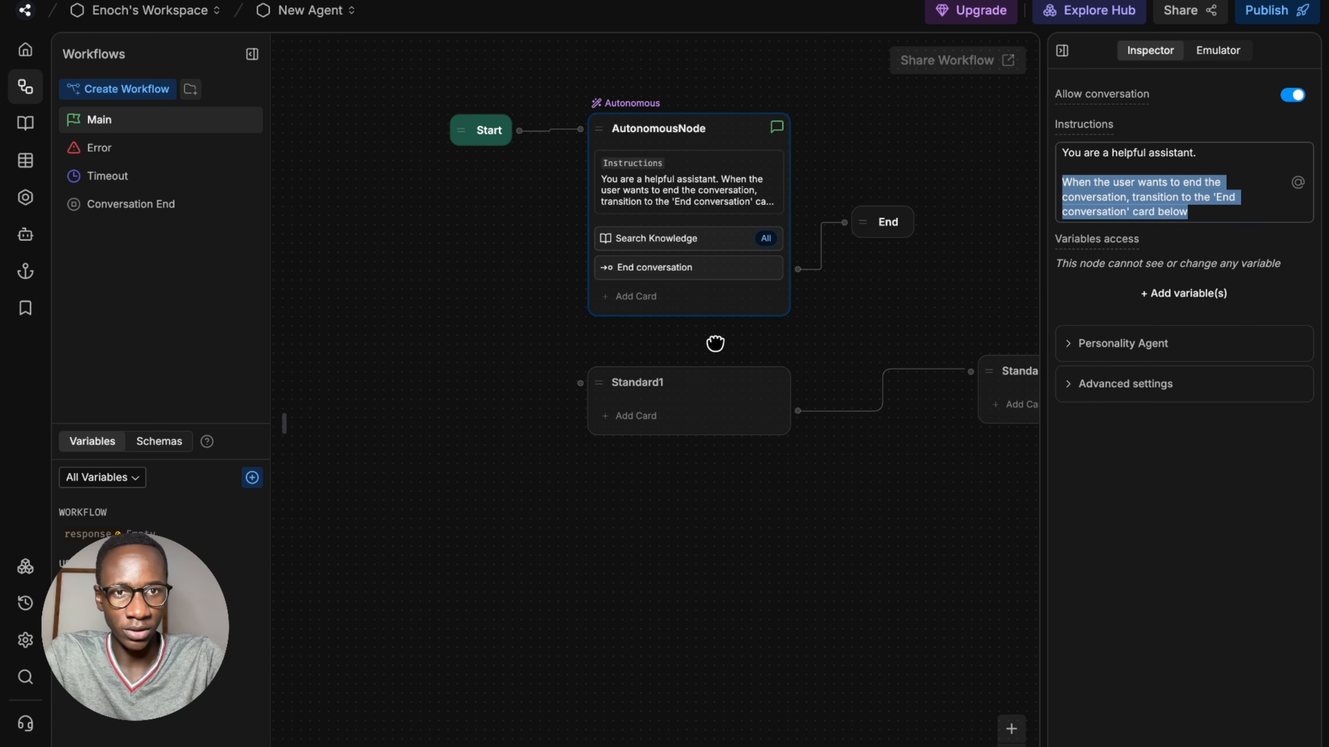
{"action": "left_click", "coordinate": [715, 343]}
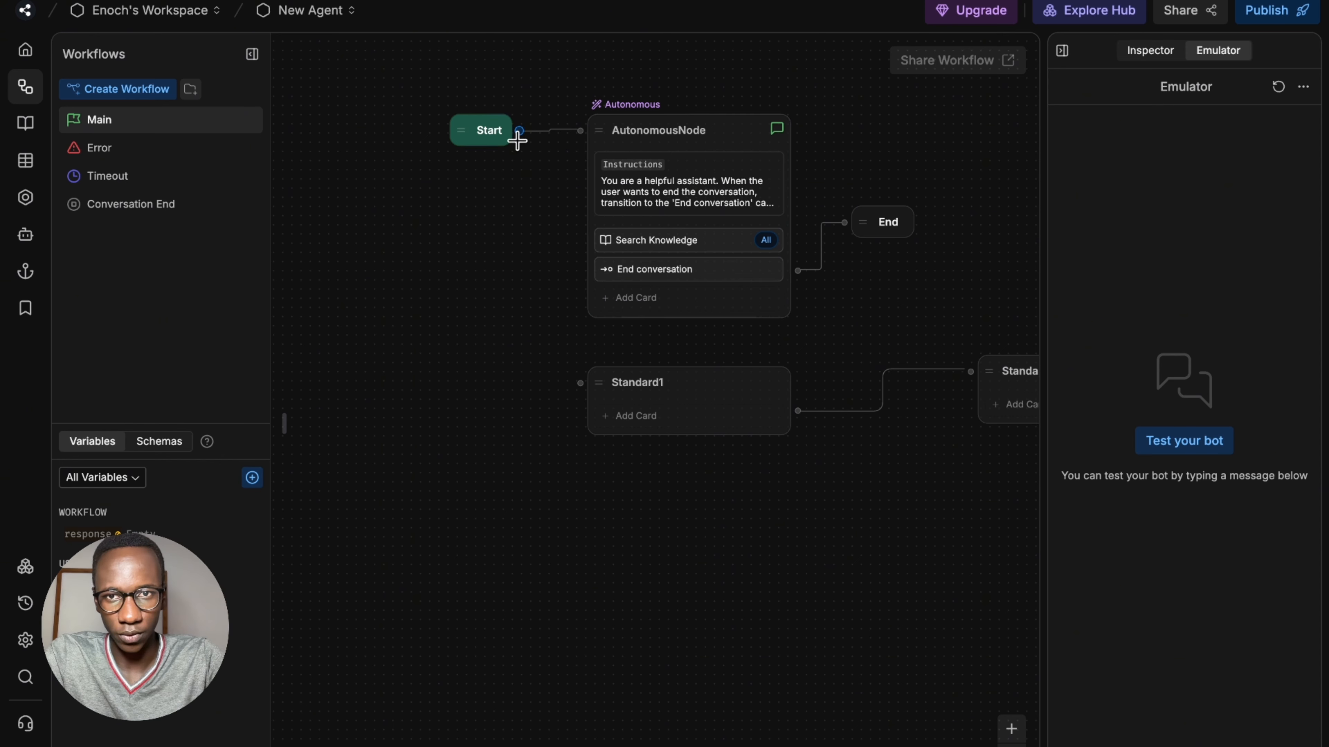
Step: Reconnect the Start node to Standard1 and look through the card types available for adding to that node
{"action": "left_click_drag", "start_coordinate": [519, 131], "coordinate": [544, 380]}
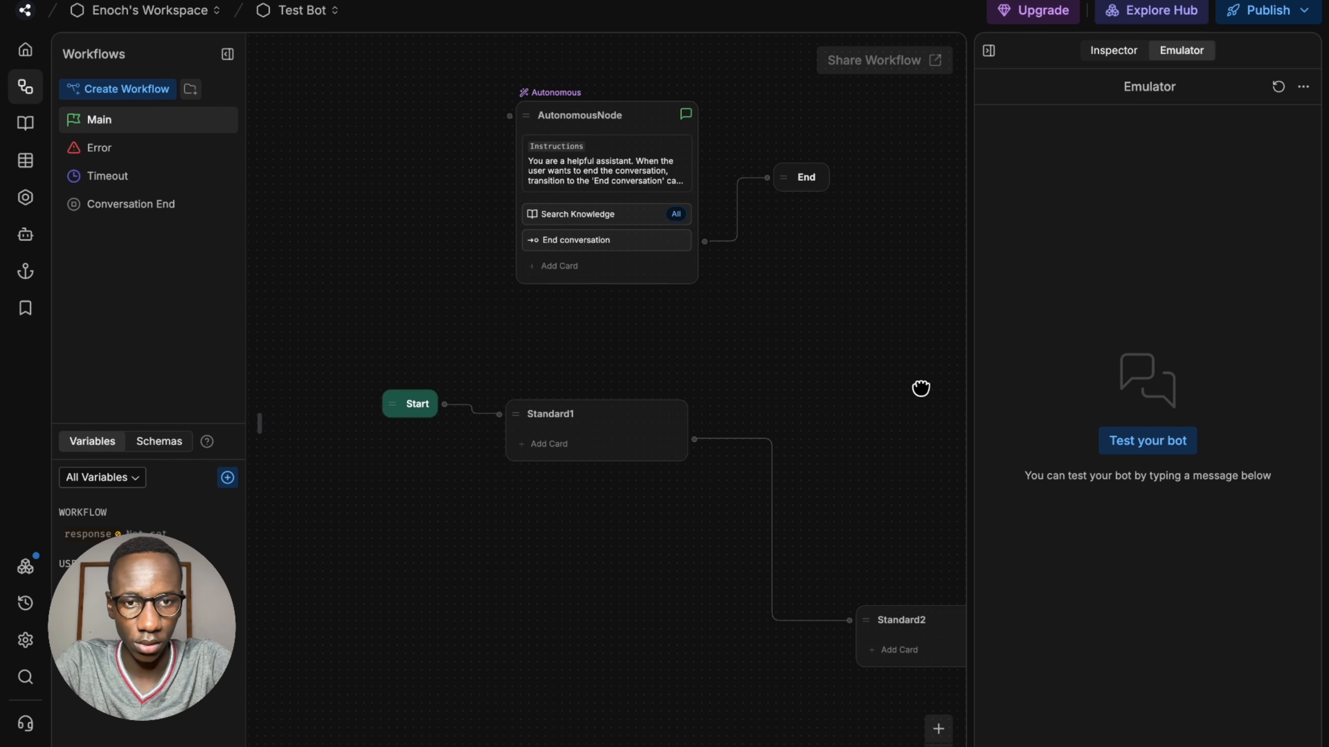
{"action": "left_click_drag", "start_coordinate": [920, 386], "coordinate": [859, 387]}
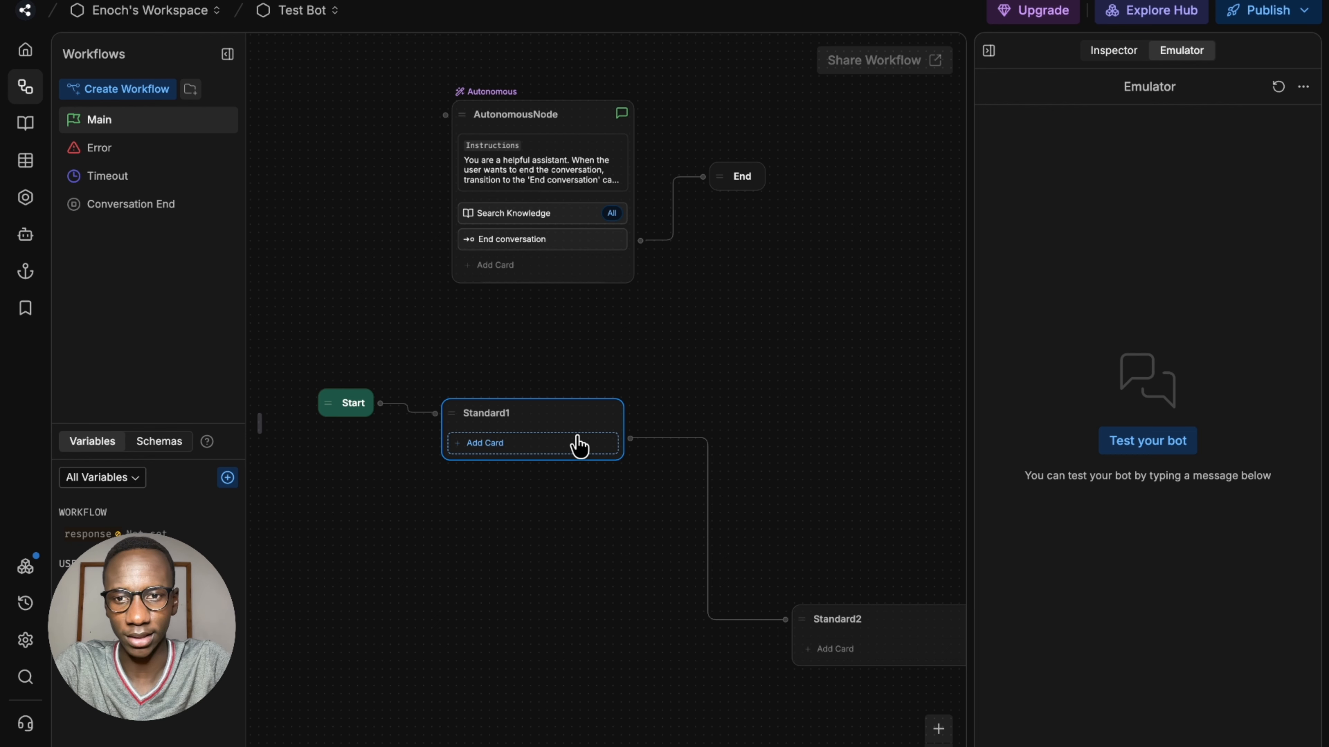
{"action": "left_click", "coordinate": [552, 444]}
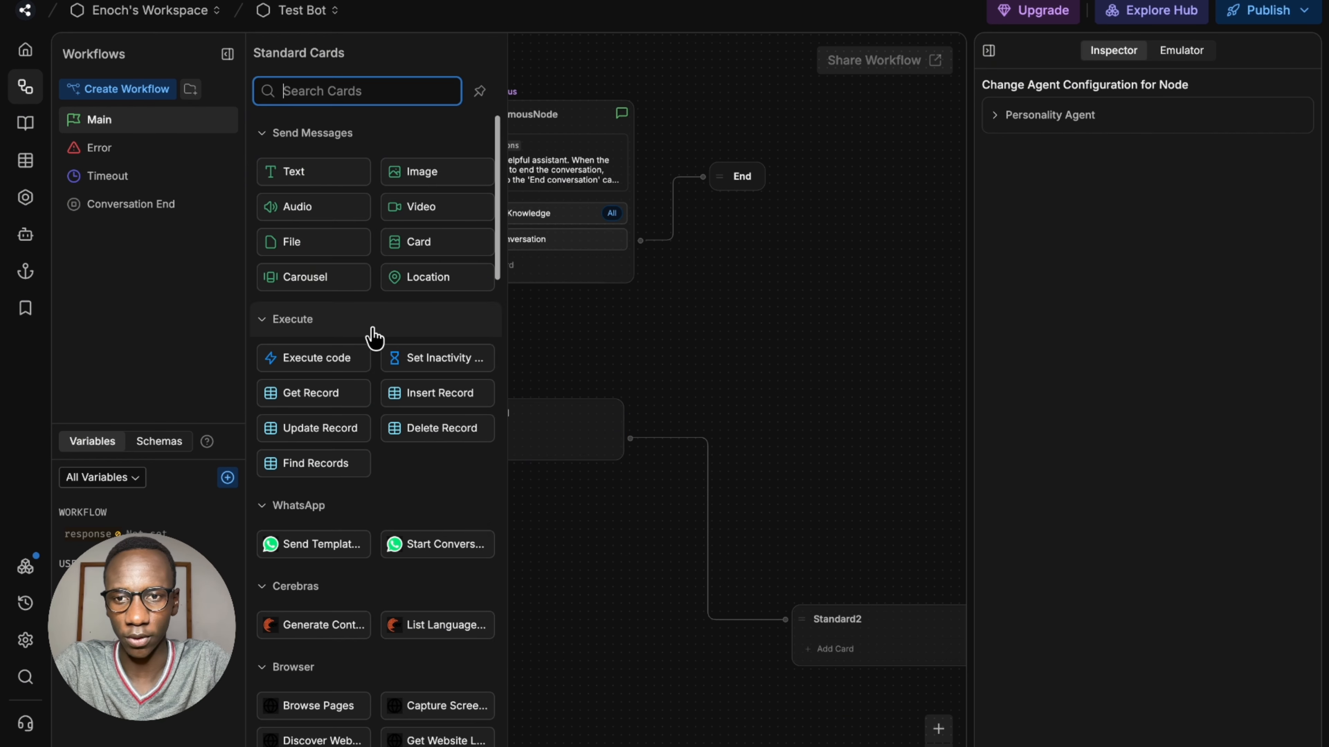
{"action": "scroll", "coordinate": [376, 335], "scroll_direction": "down", "scroll_amount": 15}
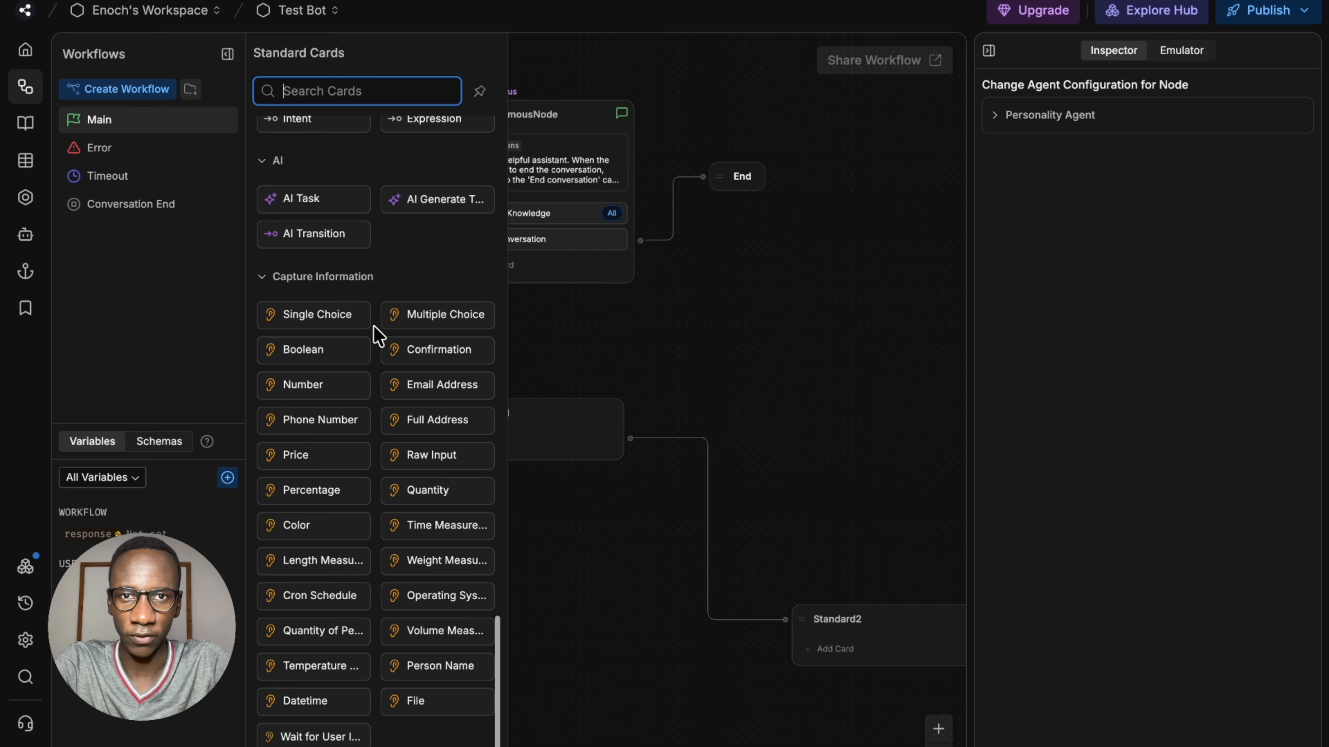
{"action": "scroll", "coordinate": [376, 335], "scroll_direction": "down", "scroll_amount": 10}
{"action": "scroll", "coordinate": [379, 335], "scroll_direction": "up", "scroll_amount": 20}
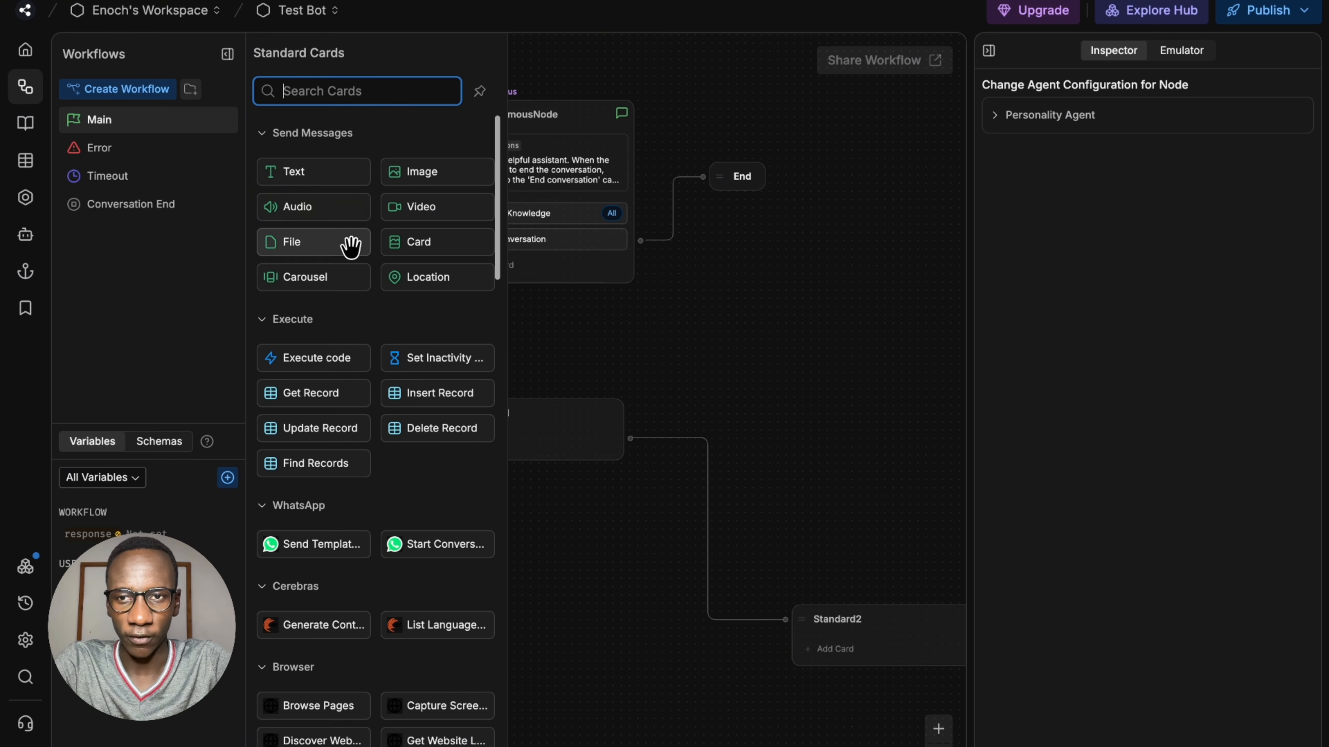
Step: Add an Execute code card to Standard1, open its code editor with the AI prompt field, and close the editor
{"action": "mouse_move", "coordinate": [413, 289]}
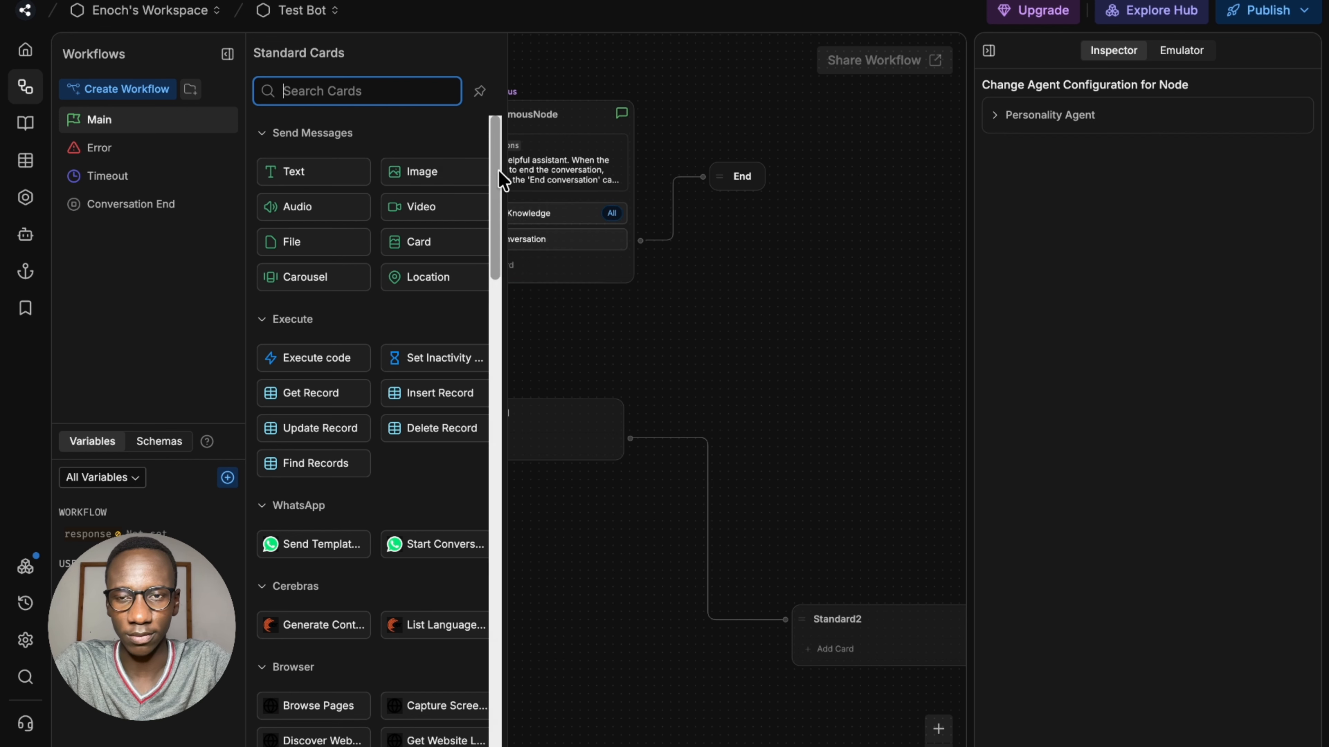
{"action": "scroll", "coordinate": [325, 345], "scroll_direction": "down", "scroll_amount": 3}
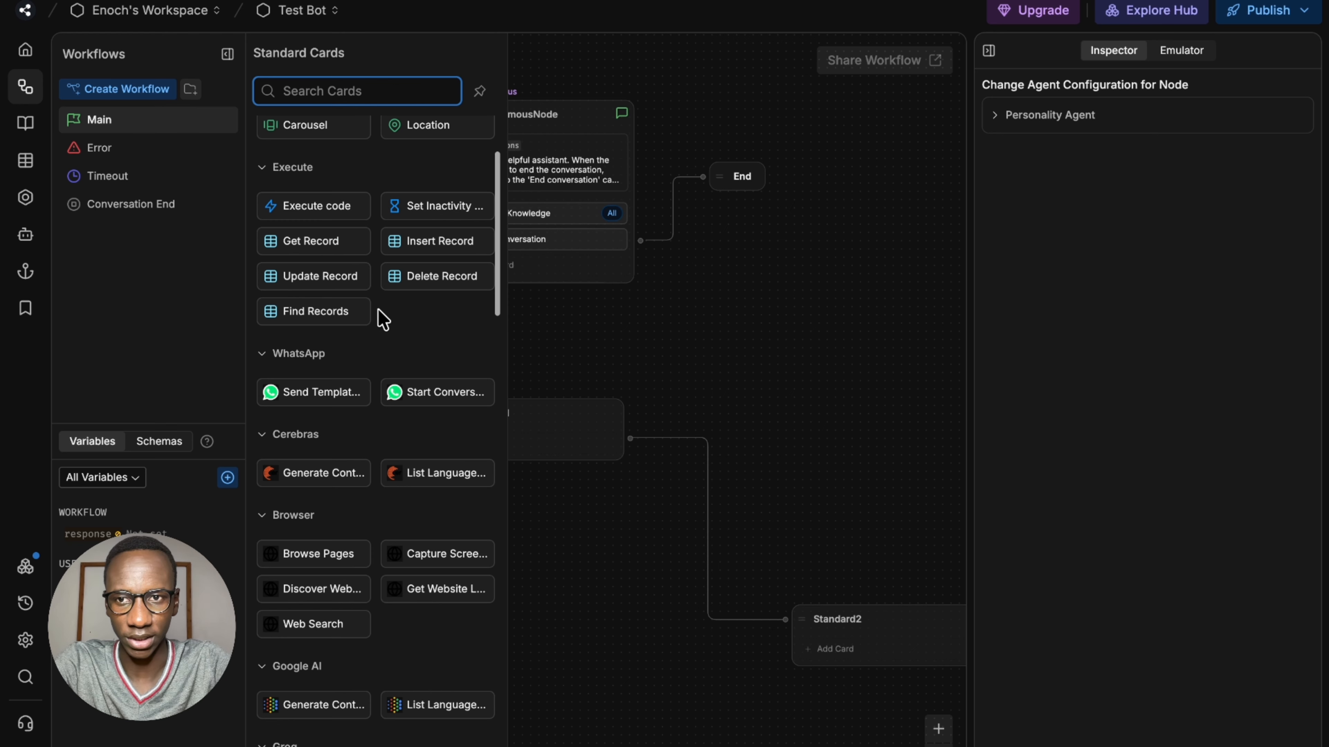
{"action": "left_click_drag", "start_coordinate": [314, 205], "coordinate": [564, 384]}
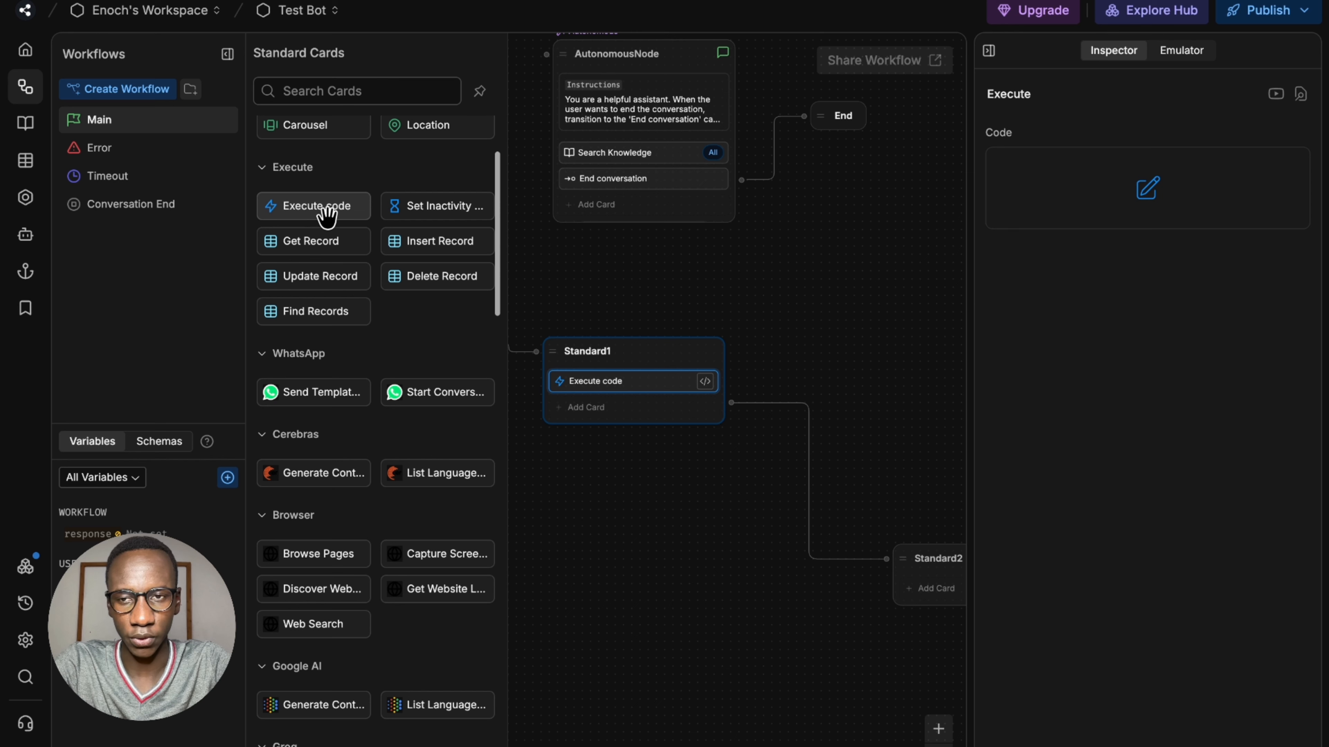
{"action": "left_click", "coordinate": [1085, 200]}
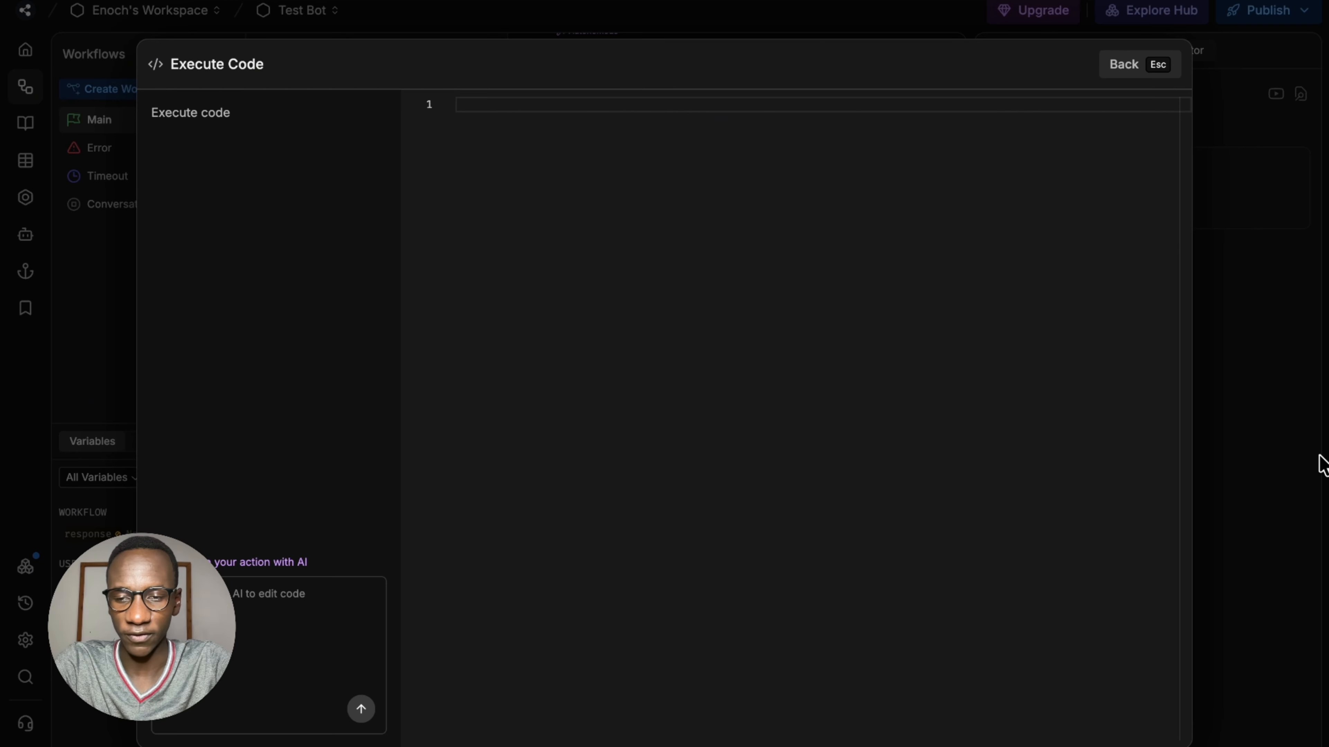
{"action": "left_click", "coordinate": [304, 620]}
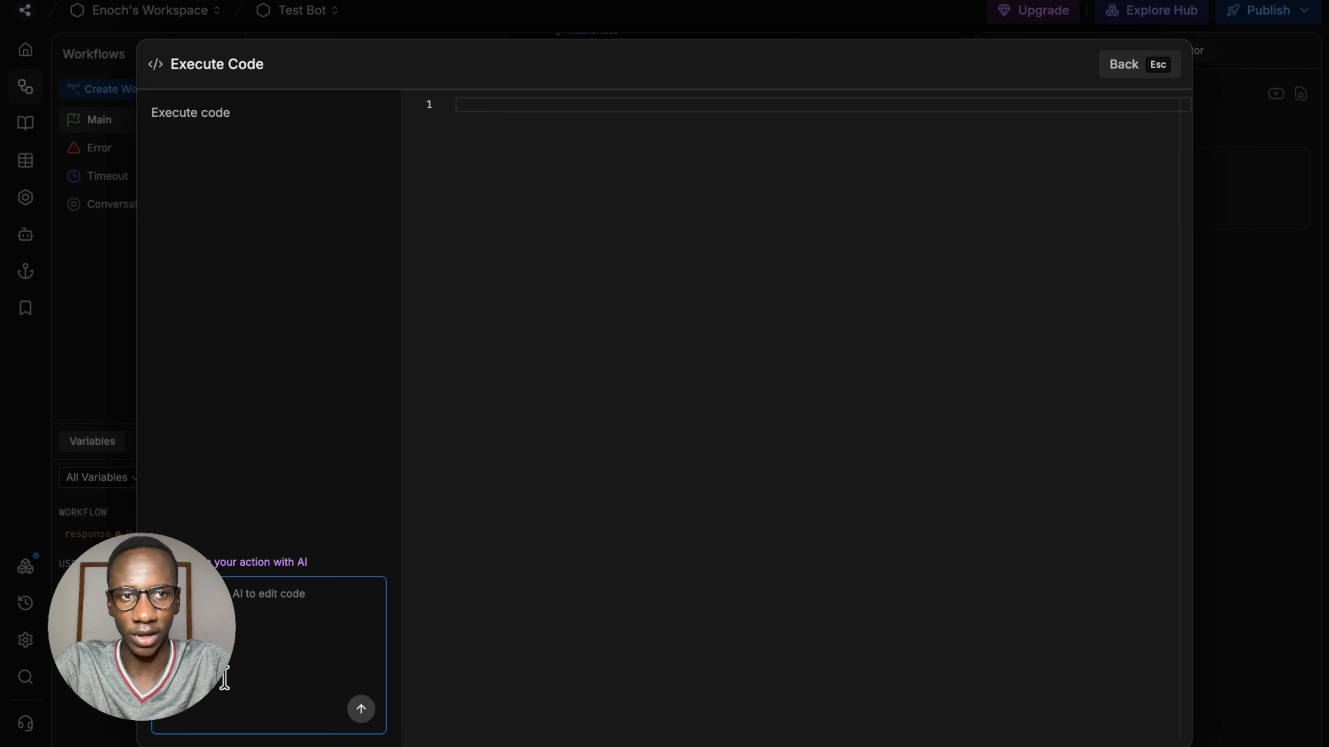
{"action": "left_click", "coordinate": [1153, 64]}
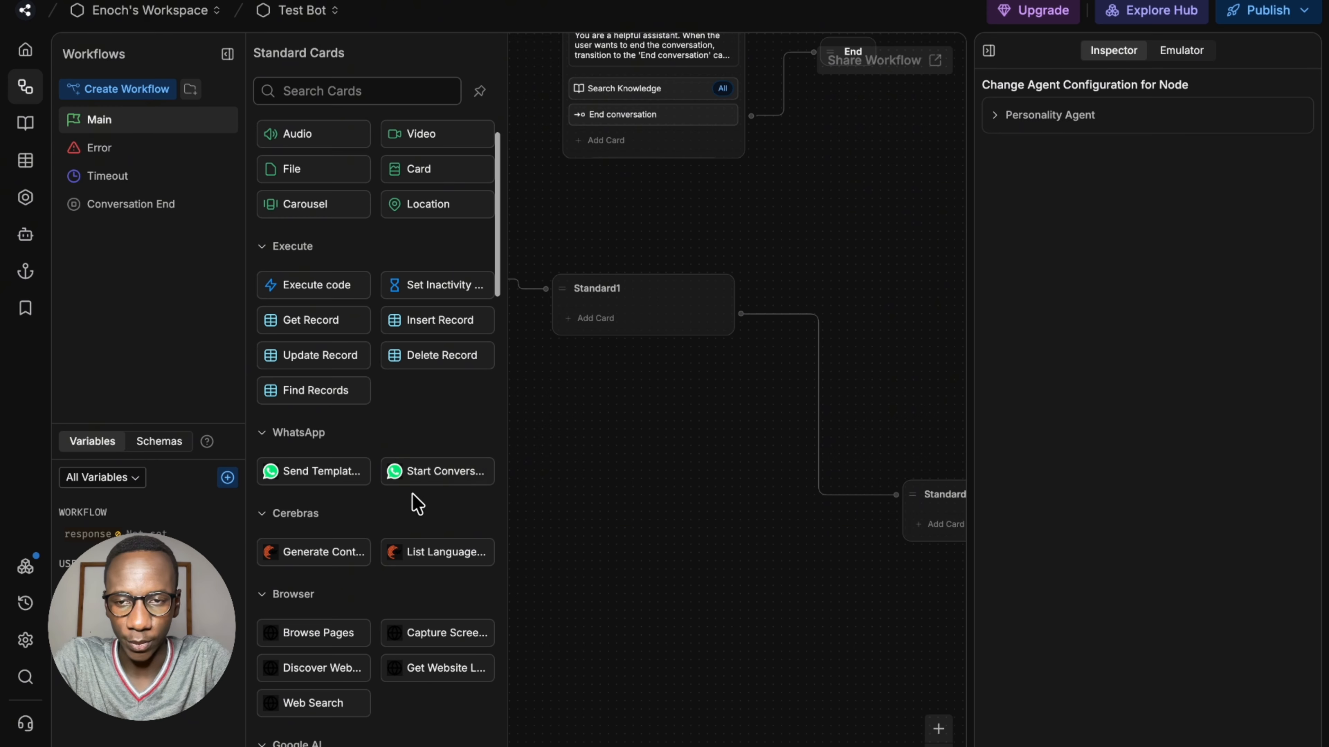
Step: Look through the remaining card categories for Standard1, from Cerebras and Browser through charts and OpenAI to Flow Logic, AI and Capture Information
{"action": "scroll", "coordinate": [417, 503], "scroll_direction": "down", "scroll_amount": 10}
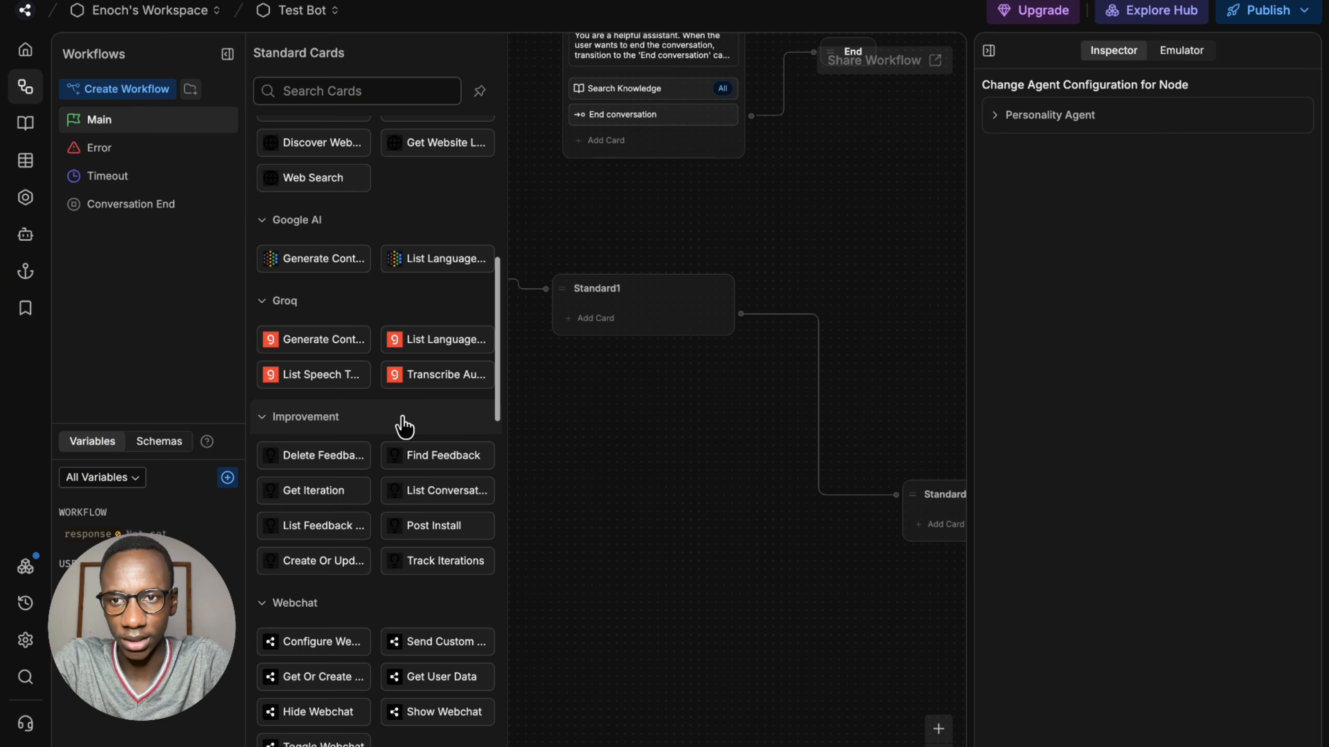
{"action": "scroll", "coordinate": [408, 366], "scroll_direction": "up", "scroll_amount": 6}
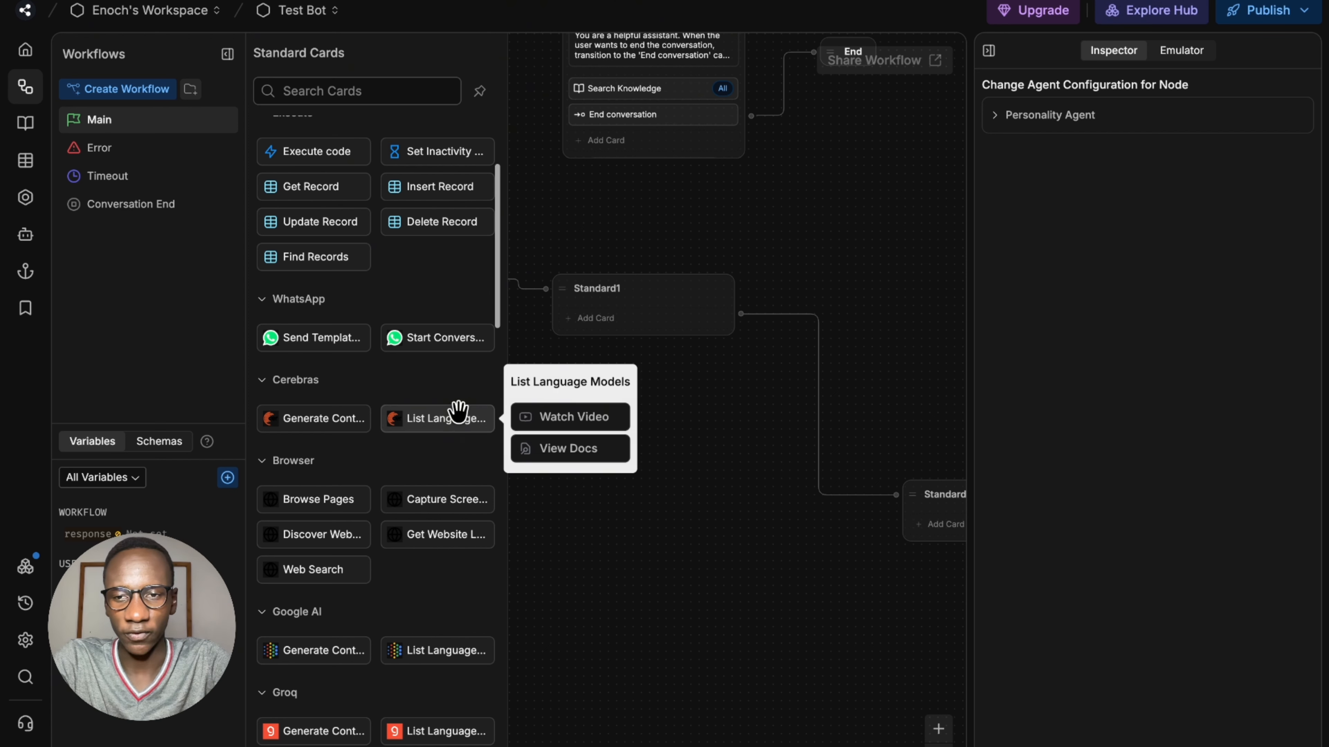
{"action": "scroll", "coordinate": [463, 423], "scroll_direction": "down", "scroll_amount": 1}
{"action": "scroll", "coordinate": [463, 423], "scroll_direction": "down", "scroll_amount": 1}
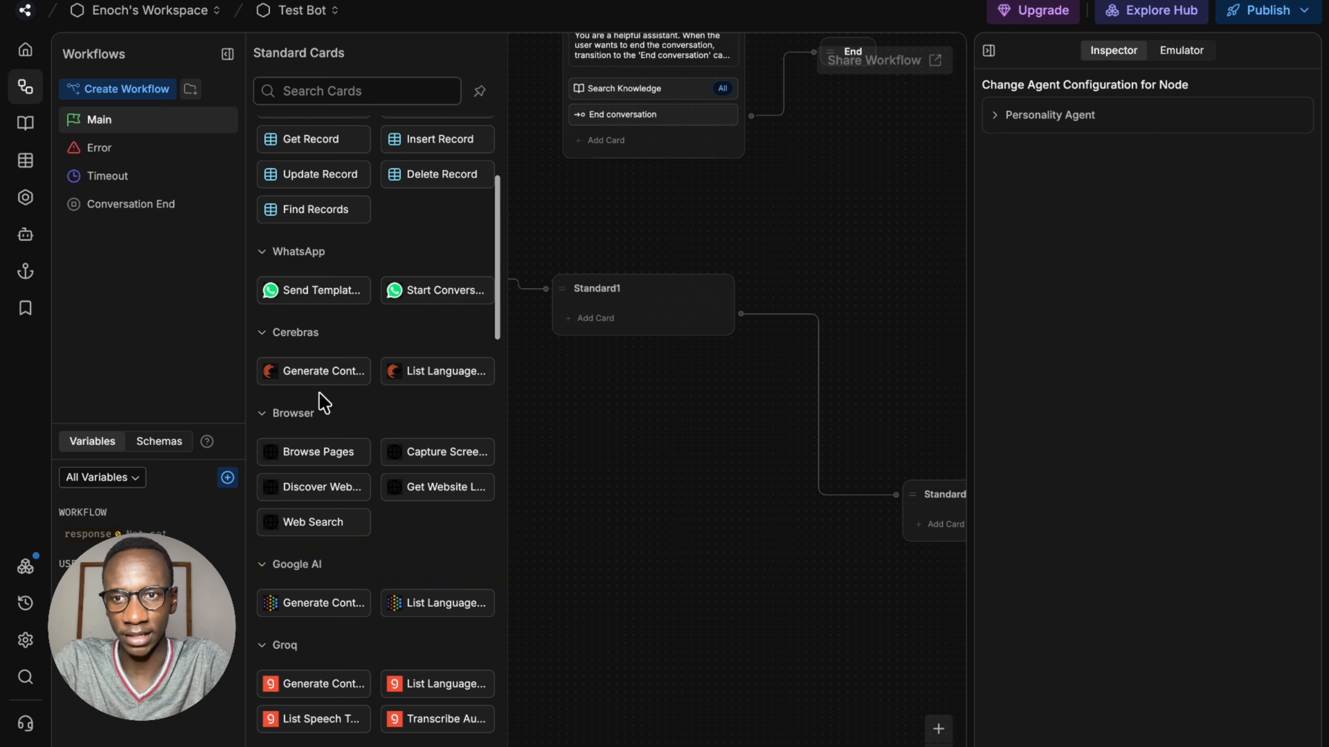
{"action": "scroll", "coordinate": [366, 382], "scroll_direction": "down", "scroll_amount": 5}
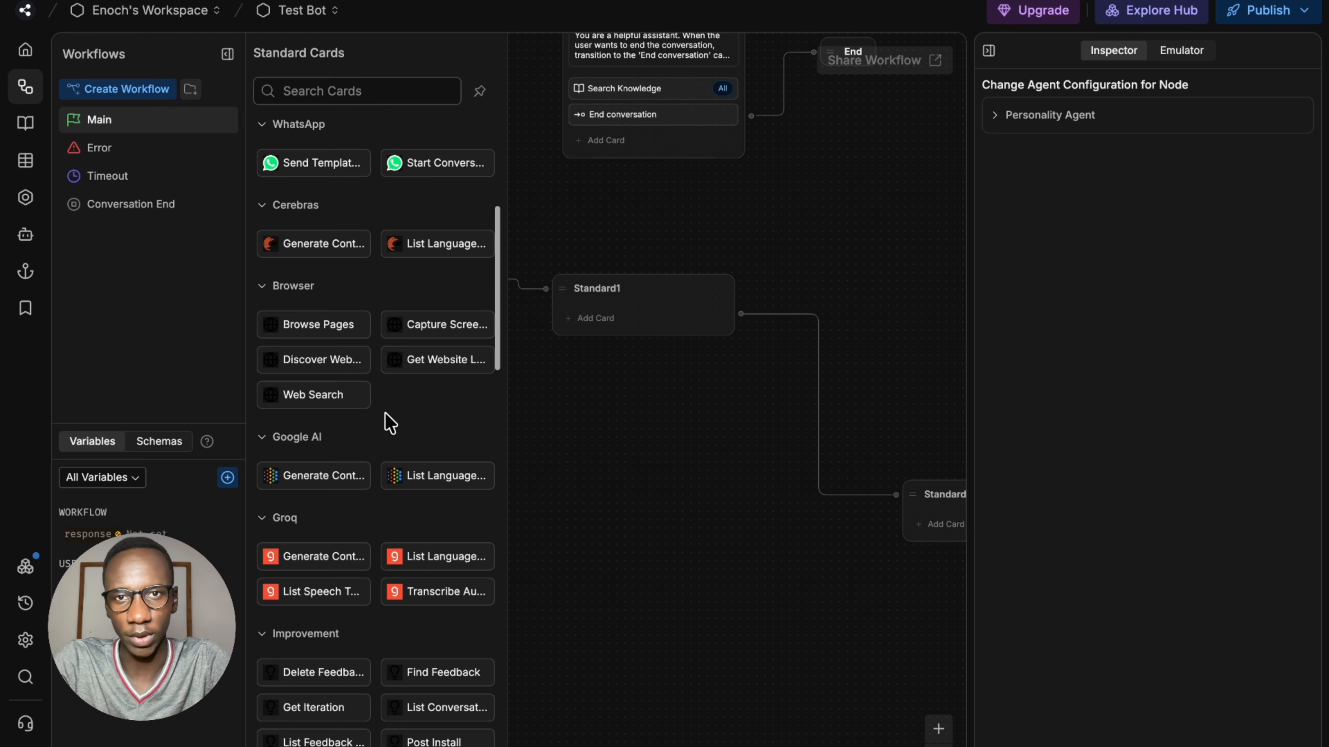
{"action": "scroll", "coordinate": [388, 419], "scroll_direction": "down", "scroll_amount": 15}
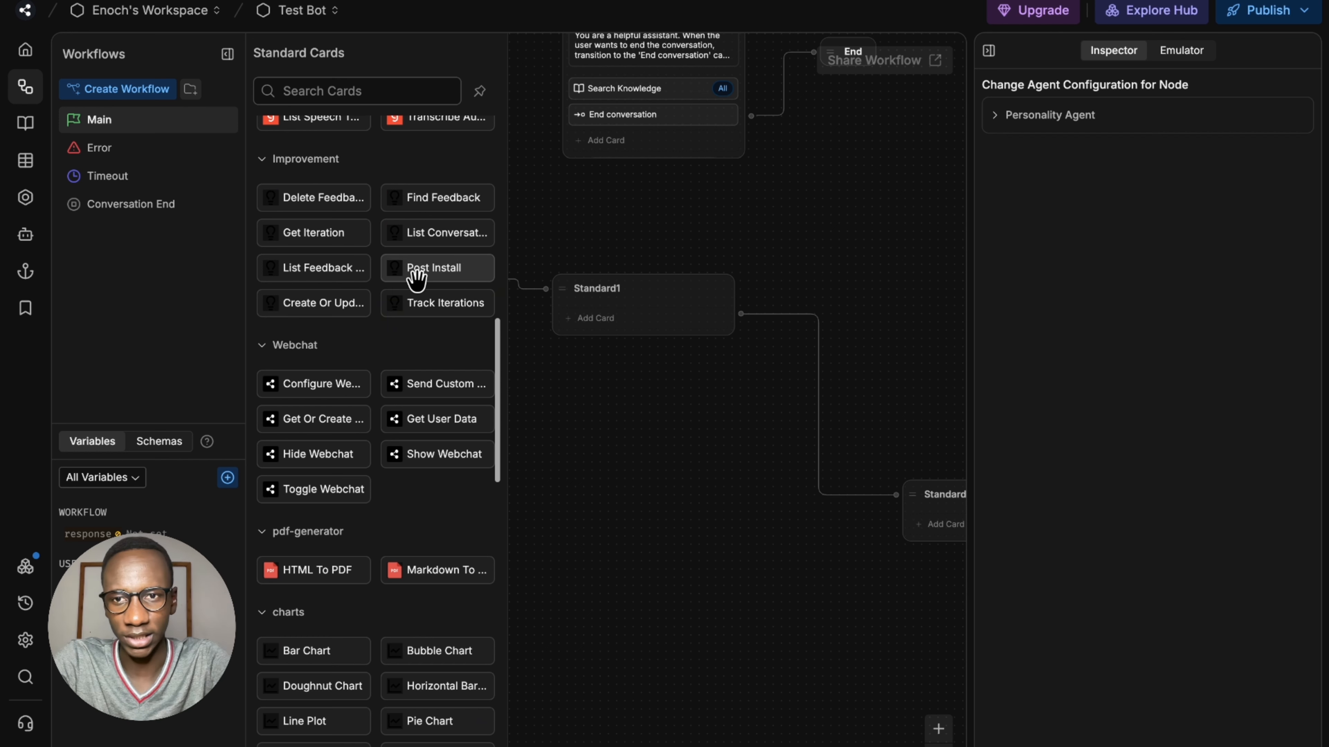
{"action": "scroll", "coordinate": [440, 289], "scroll_direction": "down", "scroll_amount": 5}
{"action": "scroll", "coordinate": [441, 297], "scroll_direction": "down", "scroll_amount": 4}
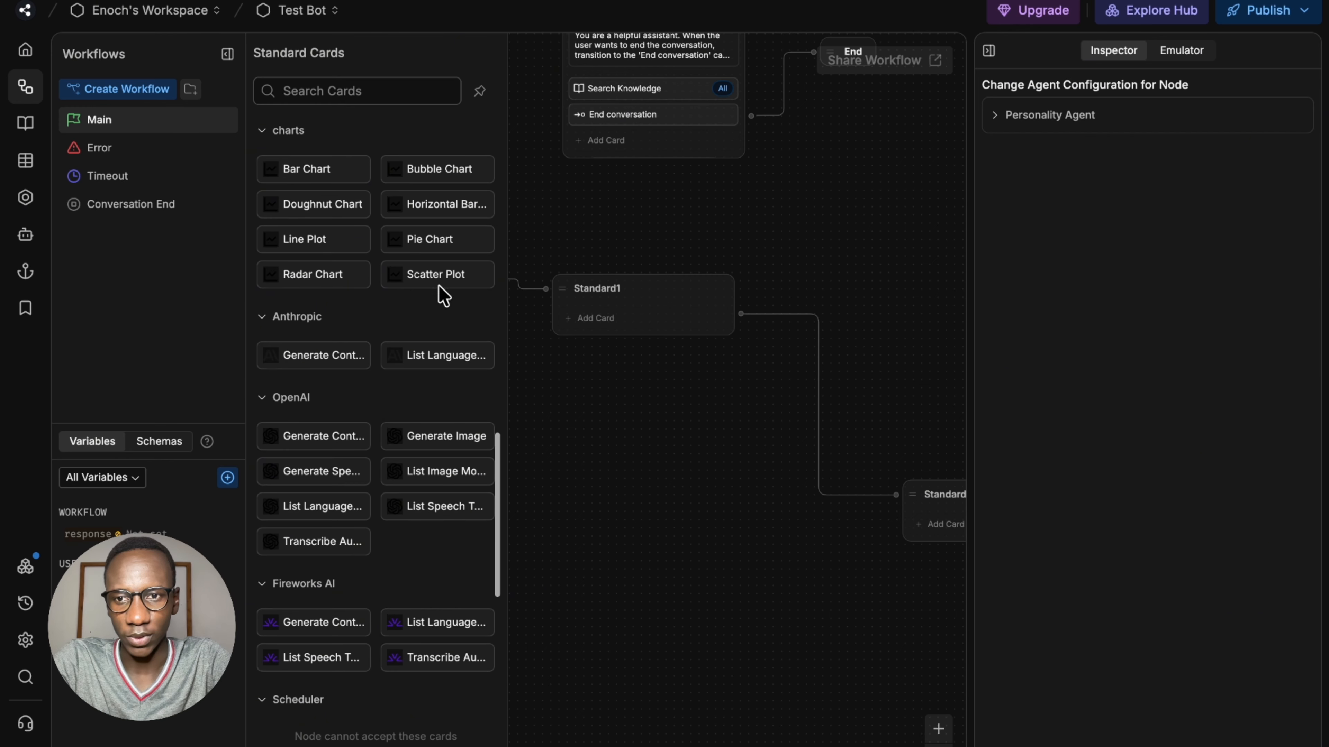
{"action": "scroll", "coordinate": [439, 282], "scroll_direction": "up", "scroll_amount": 1}
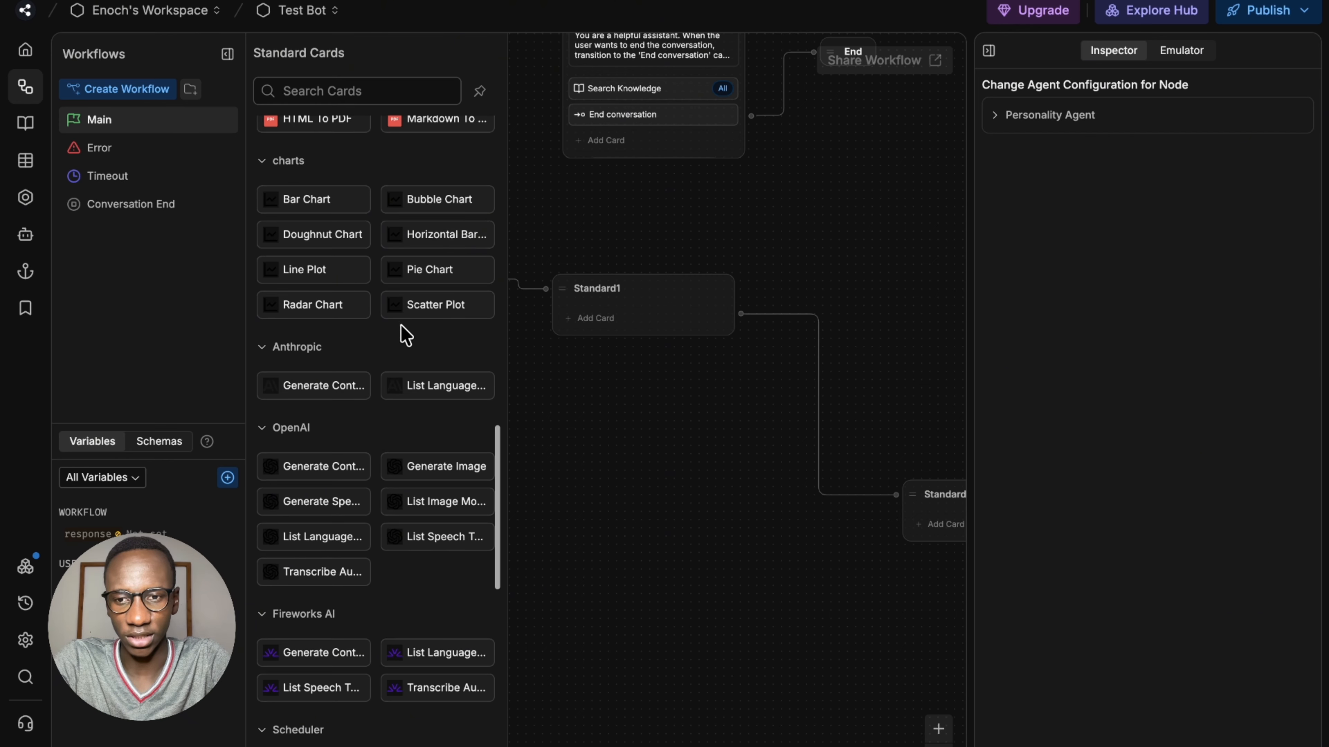
{"action": "scroll", "coordinate": [403, 333], "scroll_direction": "down", "scroll_amount": 4}
{"action": "scroll", "coordinate": [387, 357], "scroll_direction": "down", "scroll_amount": 10}
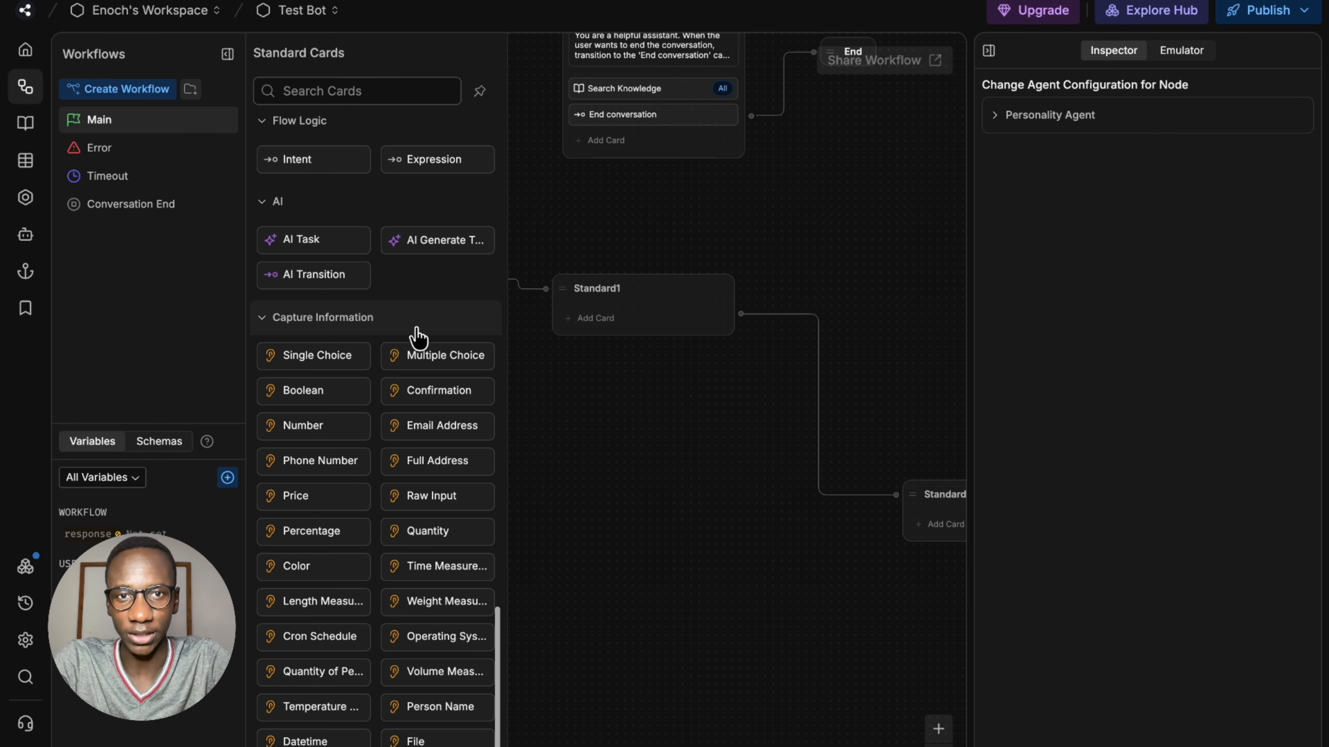
{"action": "mouse_move", "coordinate": [320, 241]}
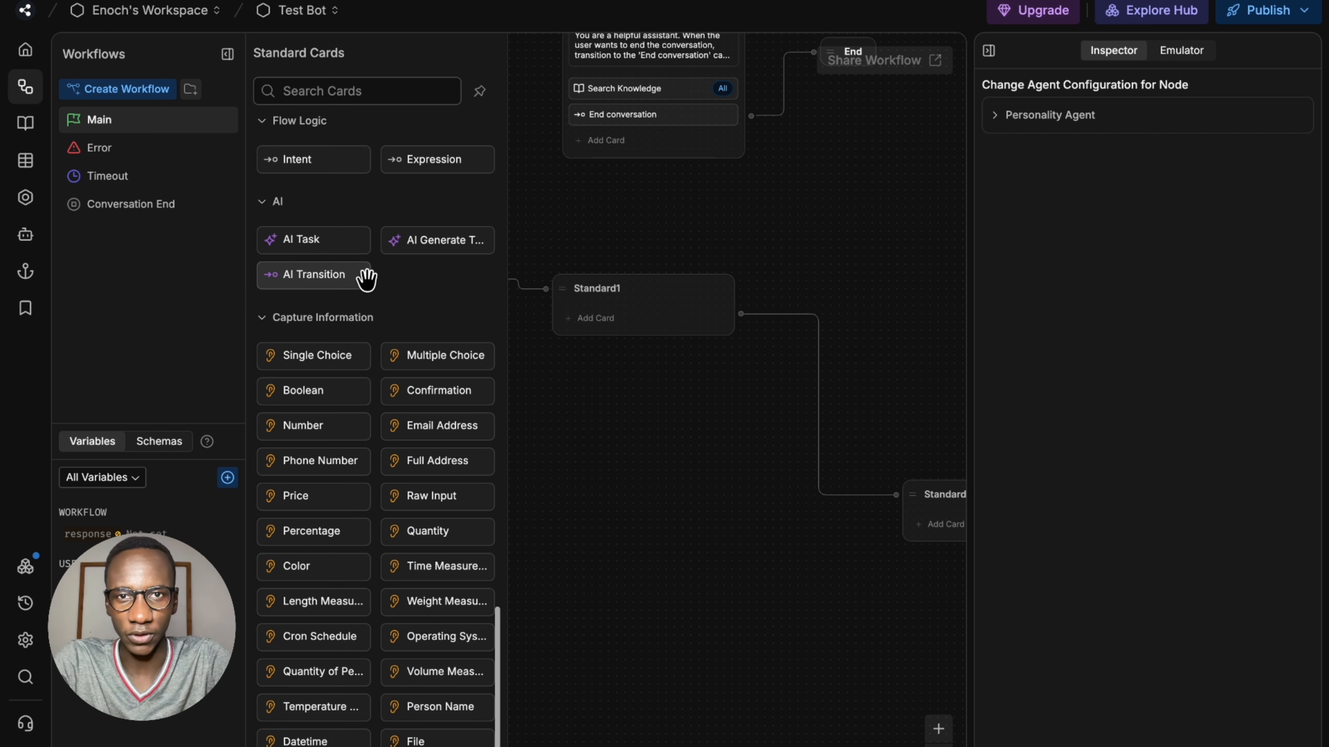
Step: Add an AI Generate Text card to Standard1, use the workflow.response variable as its prompt, and open the output variable choice
{"action": "left_click", "coordinate": [300, 241]}
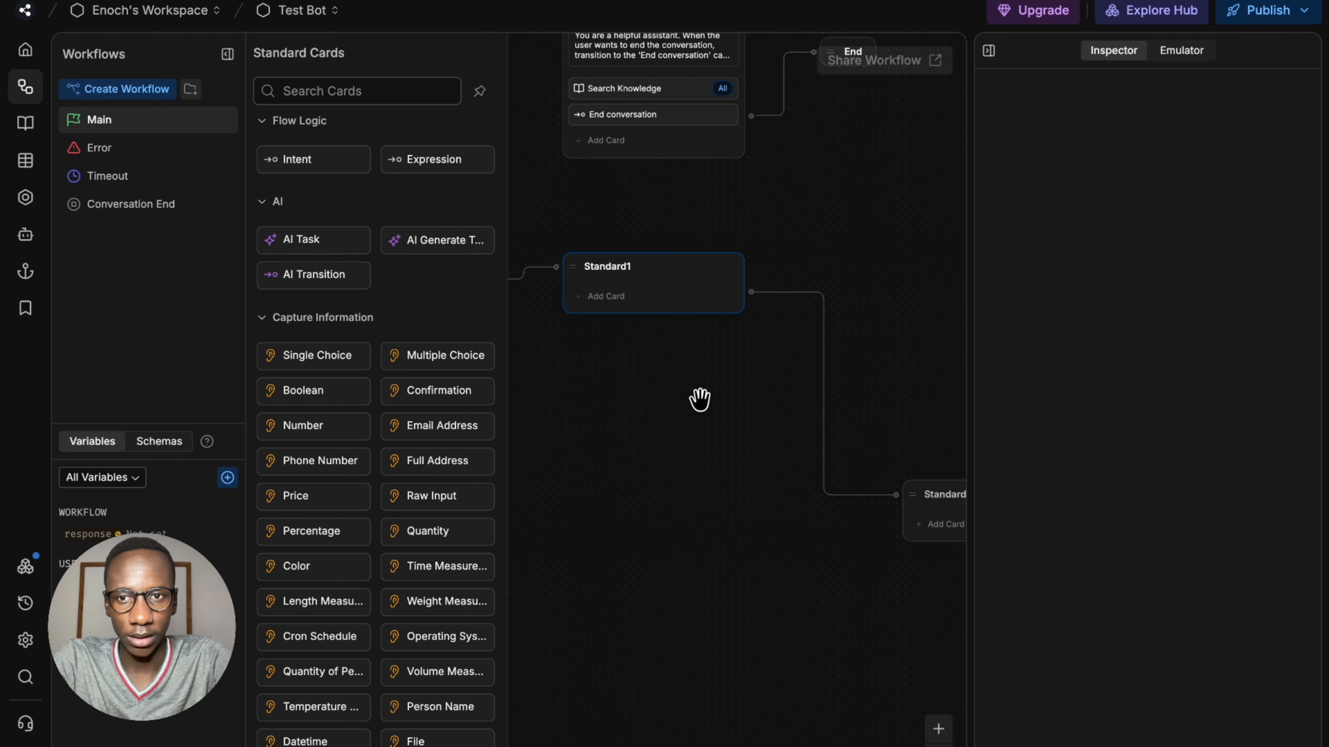
{"action": "left_click", "coordinate": [445, 240]}
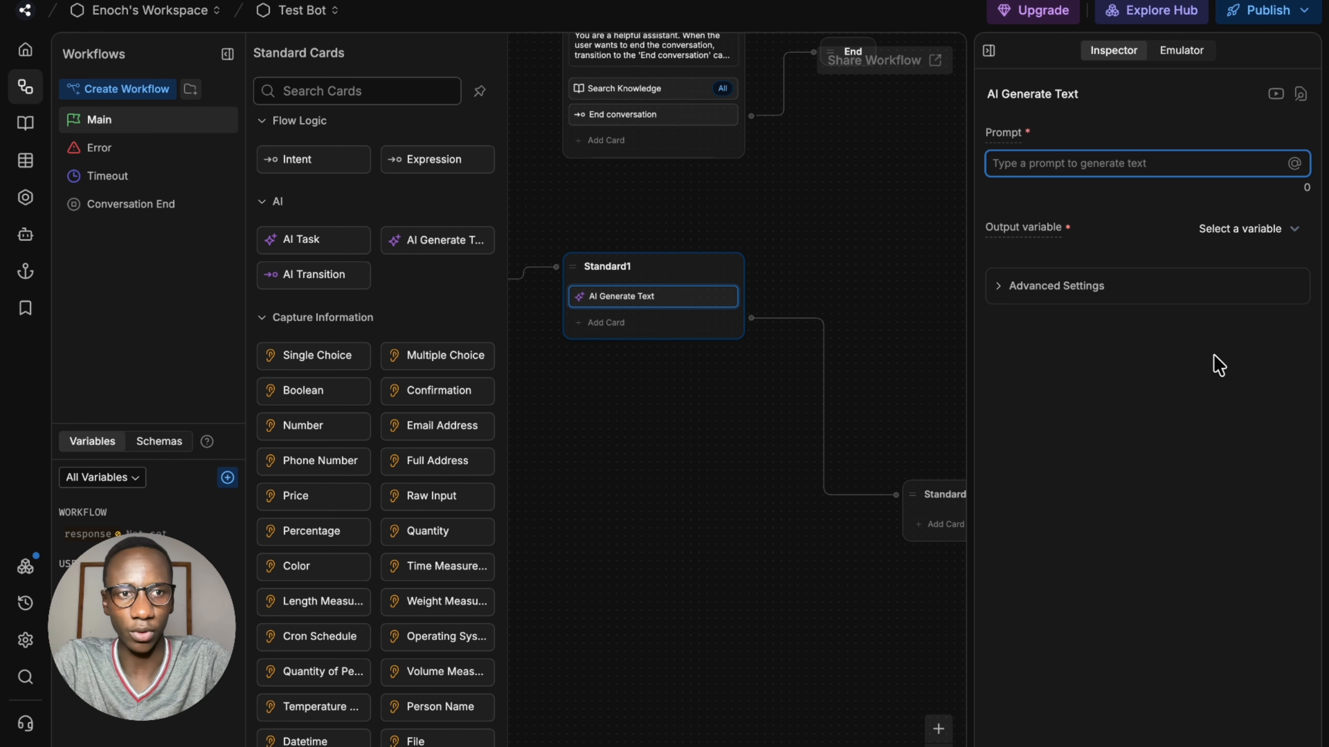
{"action": "type", "text": "@"}
{"action": "left_click", "coordinate": [1135, 218]}
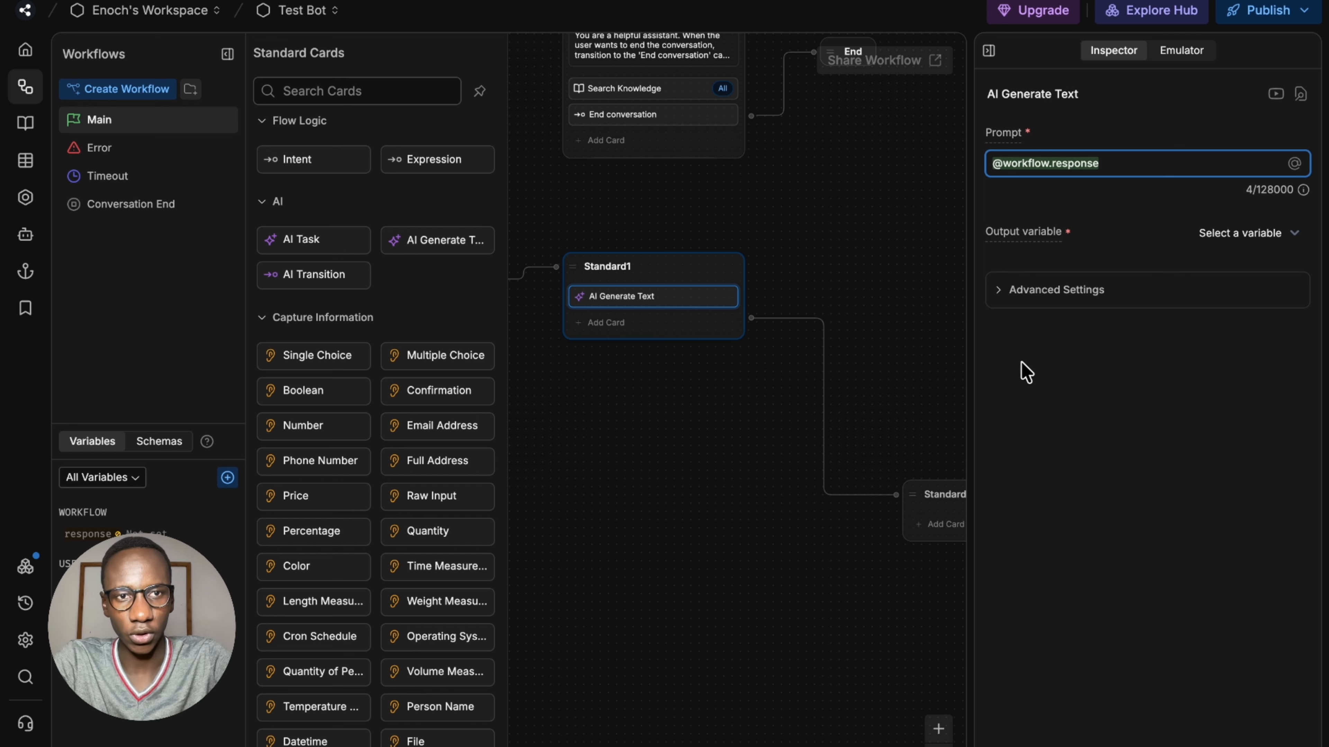
{"action": "right_click", "coordinate": [701, 314]}
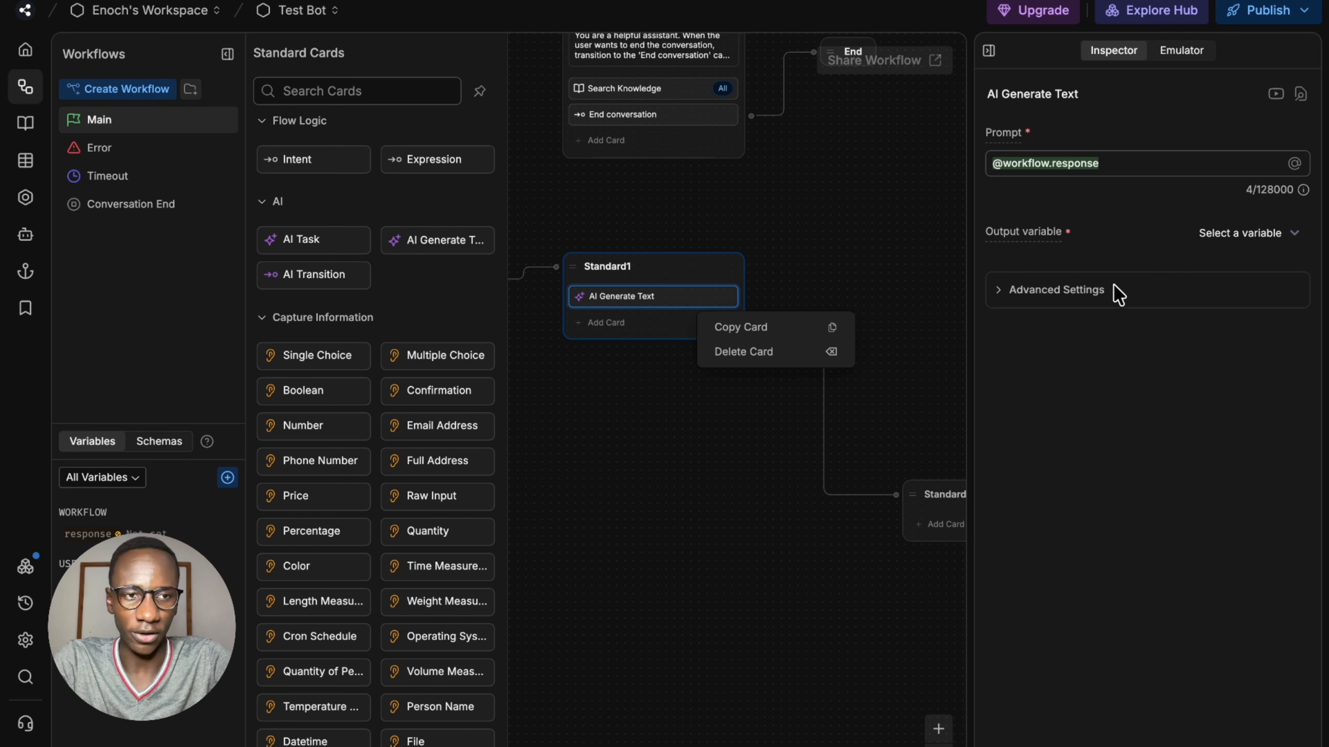
{"action": "left_click", "coordinate": [1101, 239]}
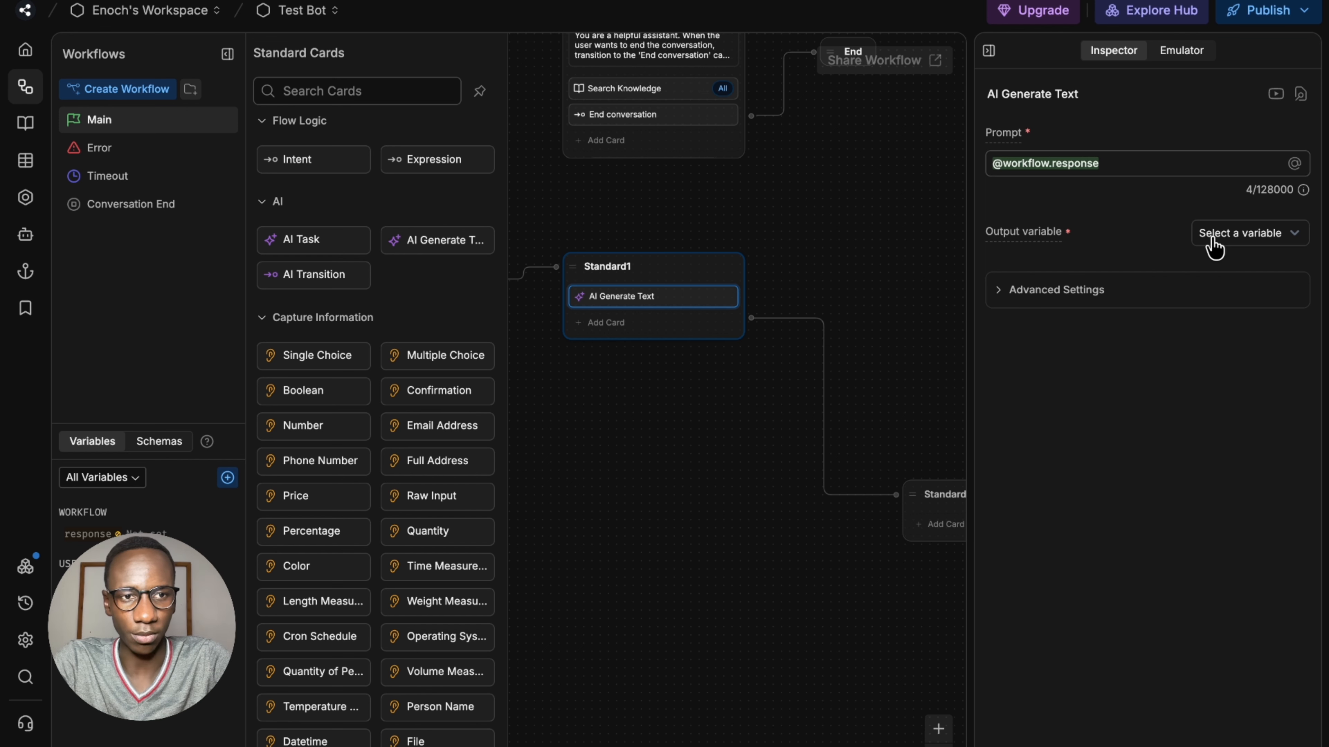
{"action": "left_click", "coordinate": [1228, 239]}
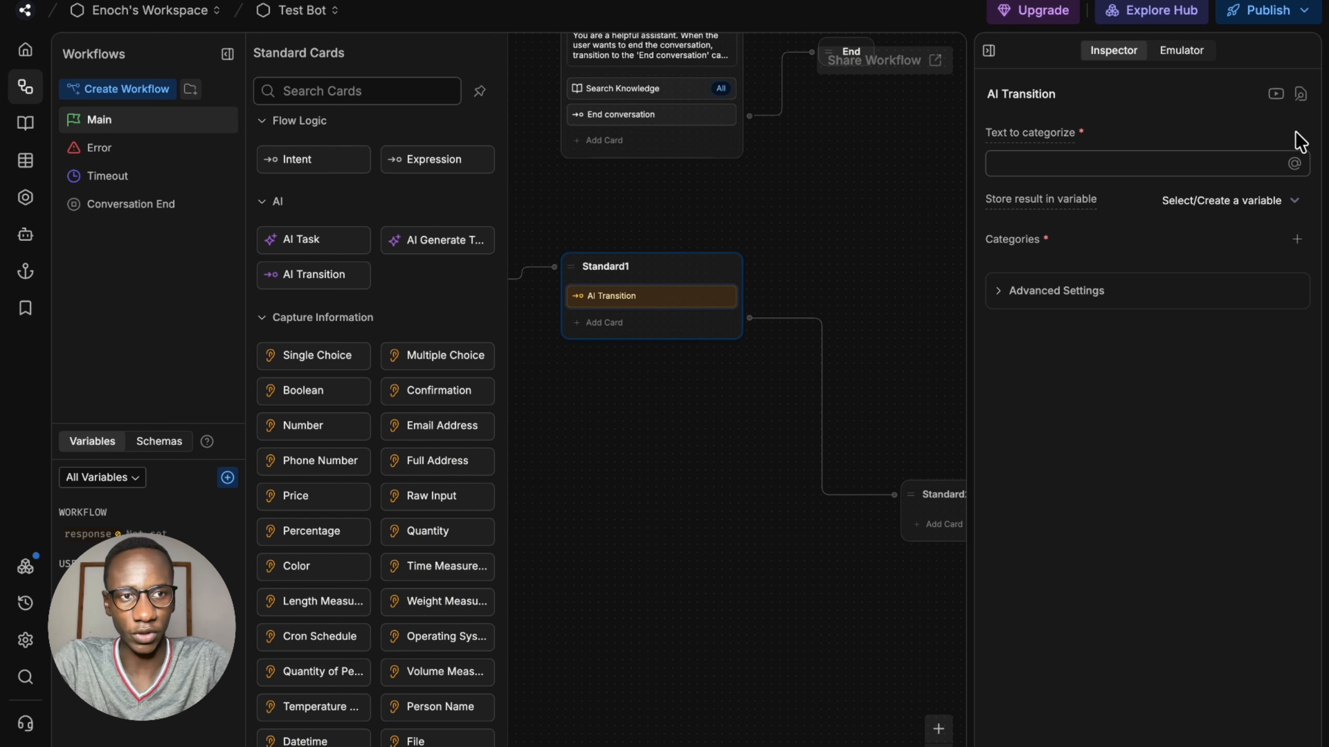
Step: Set the text to categorize in Standard1's AI Transition card to the workflow.response variable
{"action": "left_click", "coordinate": [1000, 166]}
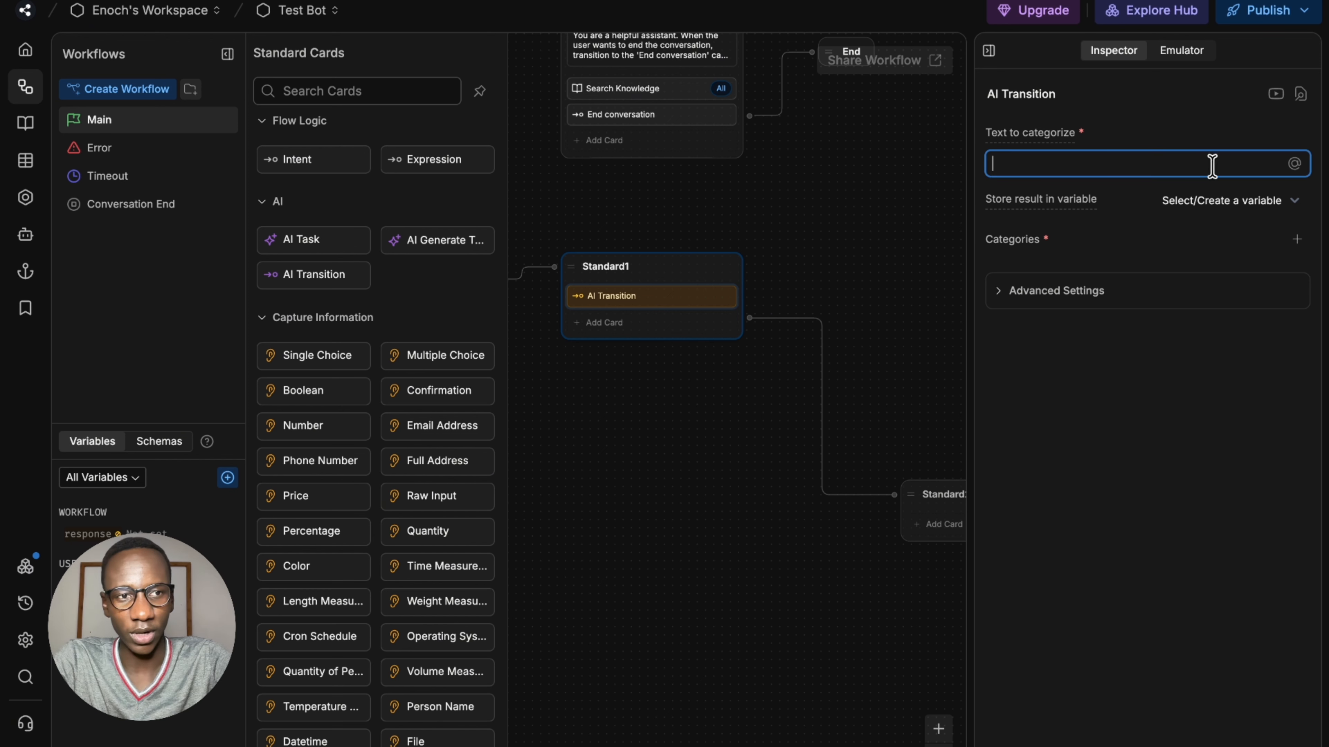
{"action": "left_click", "coordinate": [1294, 164]}
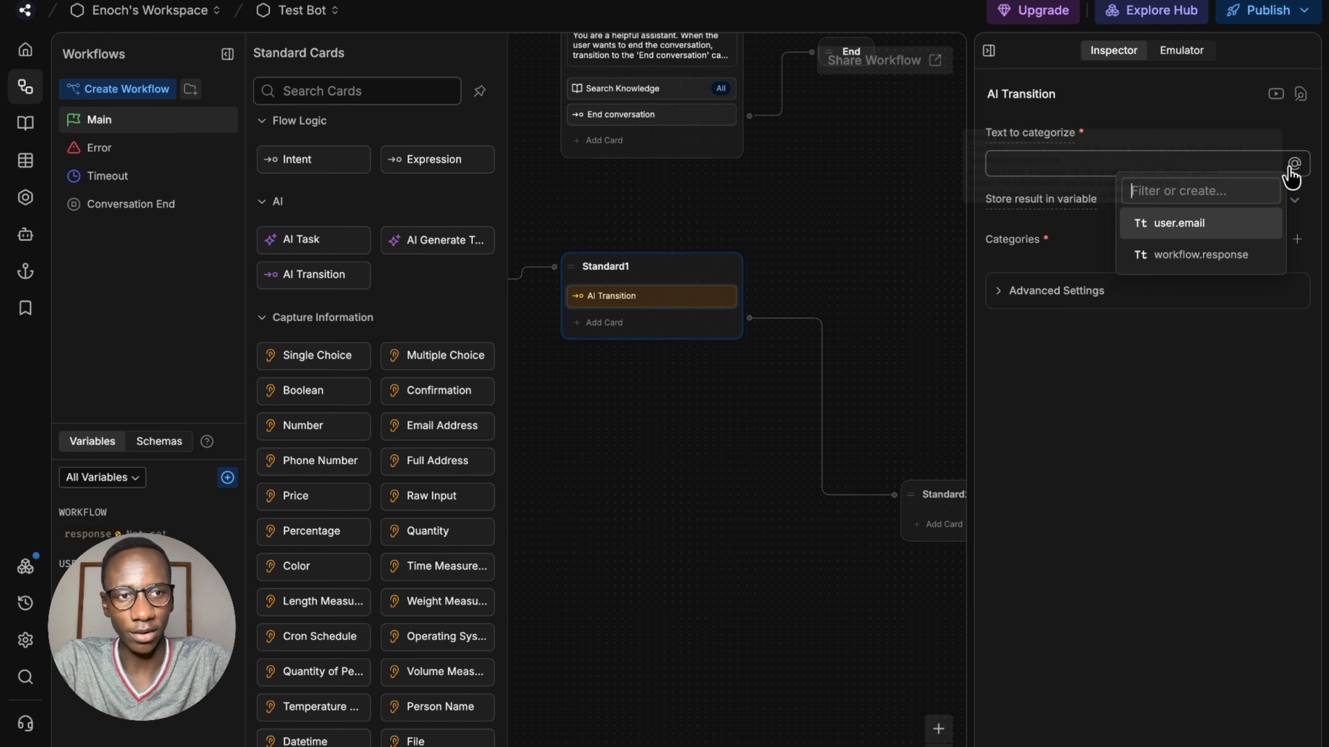
{"action": "left_click", "coordinate": [1219, 255]}
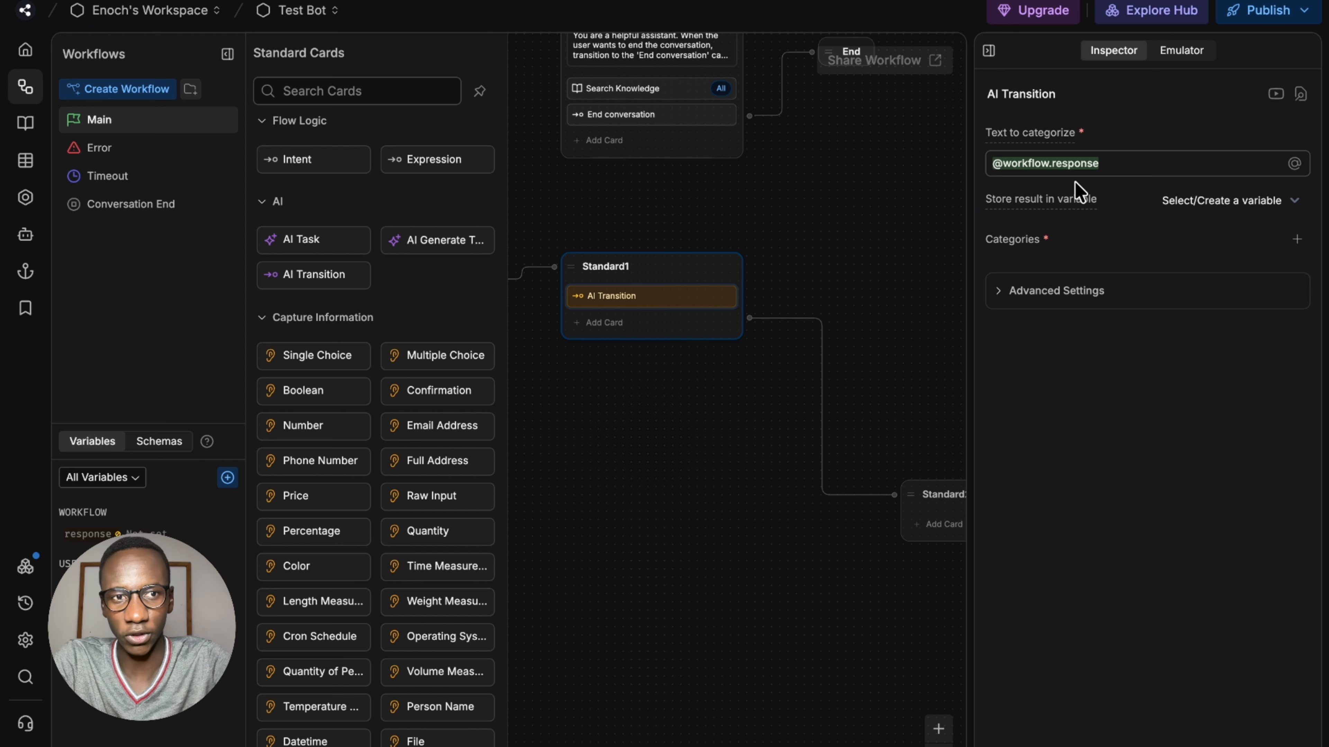
Step: Add the categories dogs, cats and rabbits to the AI Transition card and leave the card's settings
{"action": "left_click", "coordinate": [1296, 239]}
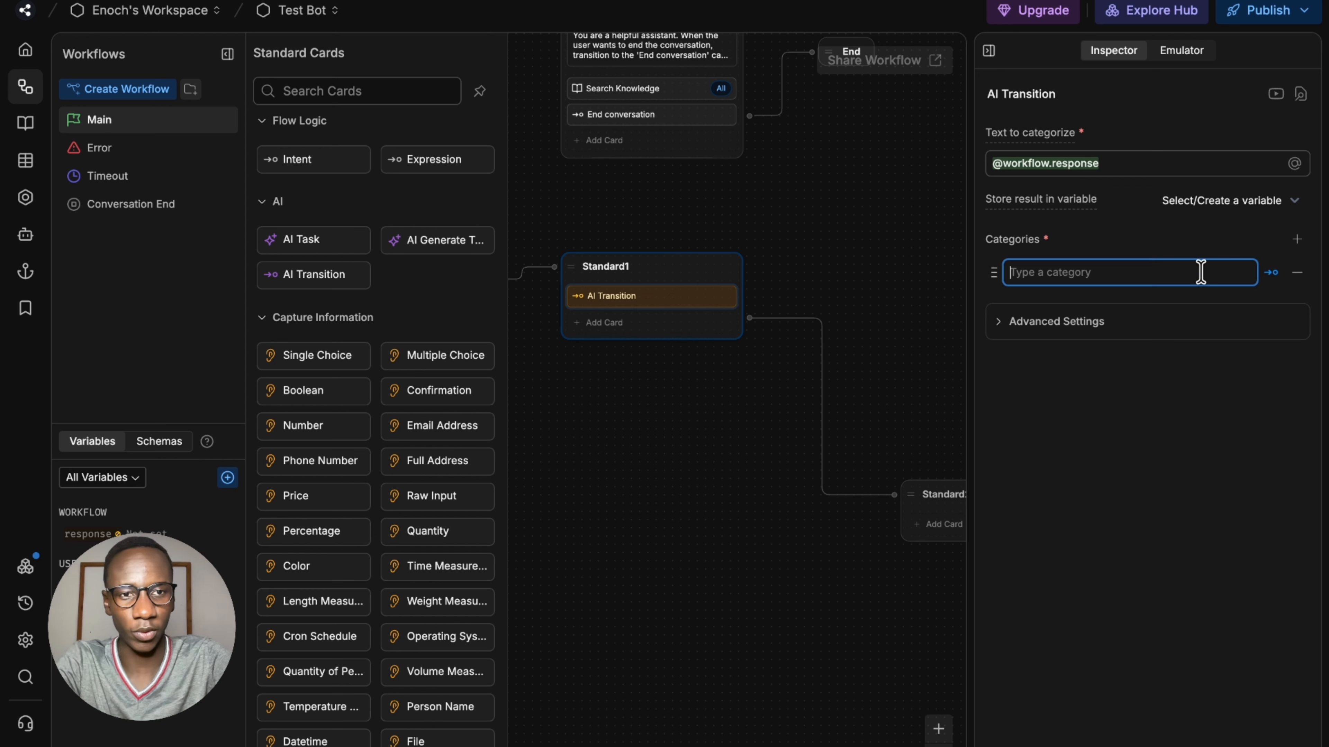
{"action": "type", "text": "dogs"}
{"action": "key", "text": "Return"}
{"action": "type", "text": "cats"}
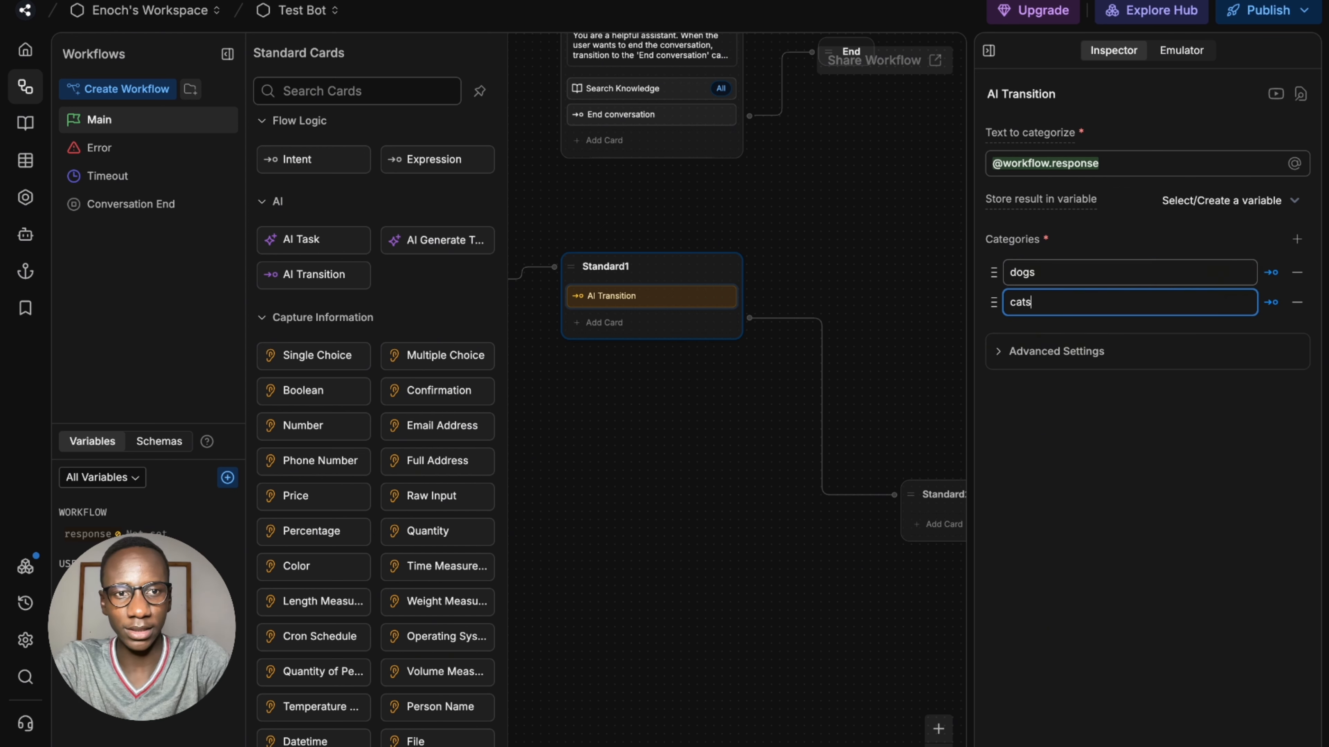
{"action": "key", "text": "Return"}
{"action": "type", "text": "rabbits"}
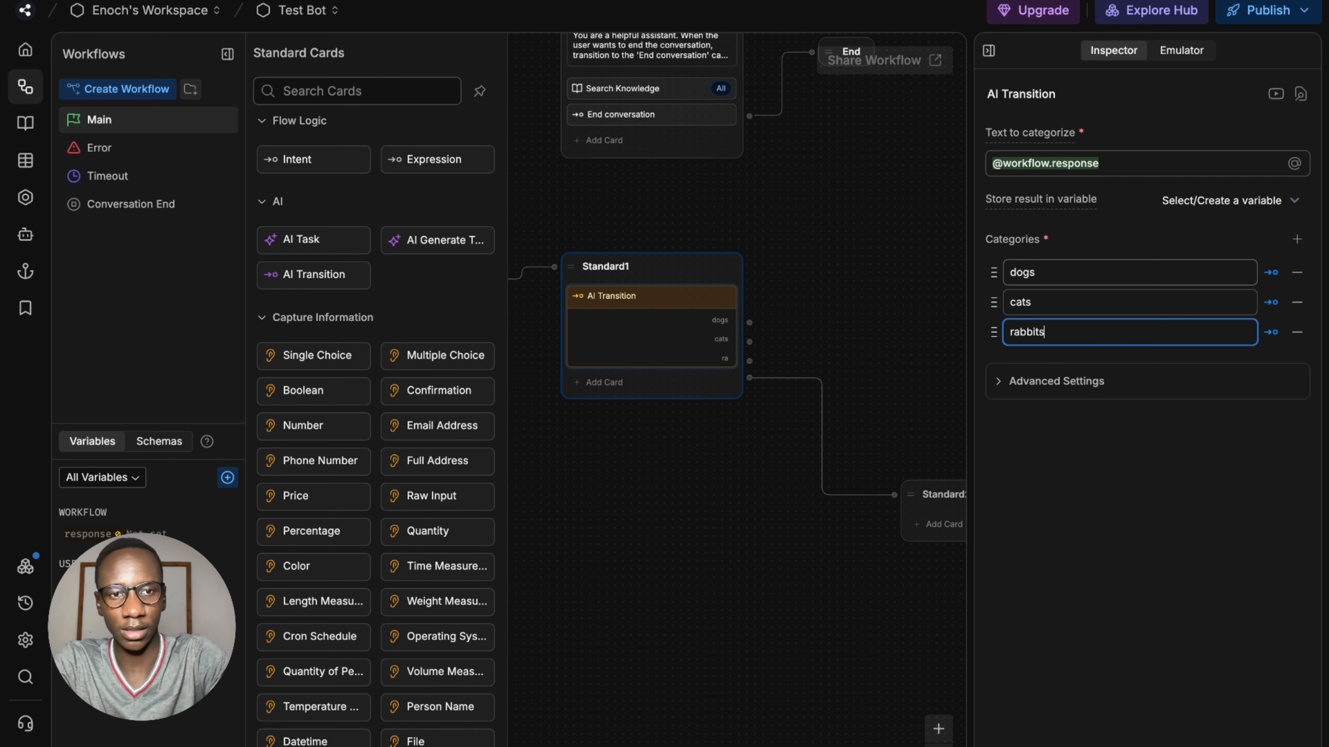
{"action": "key", "text": "Return"}
{"action": "left_click", "coordinate": [795, 341]}
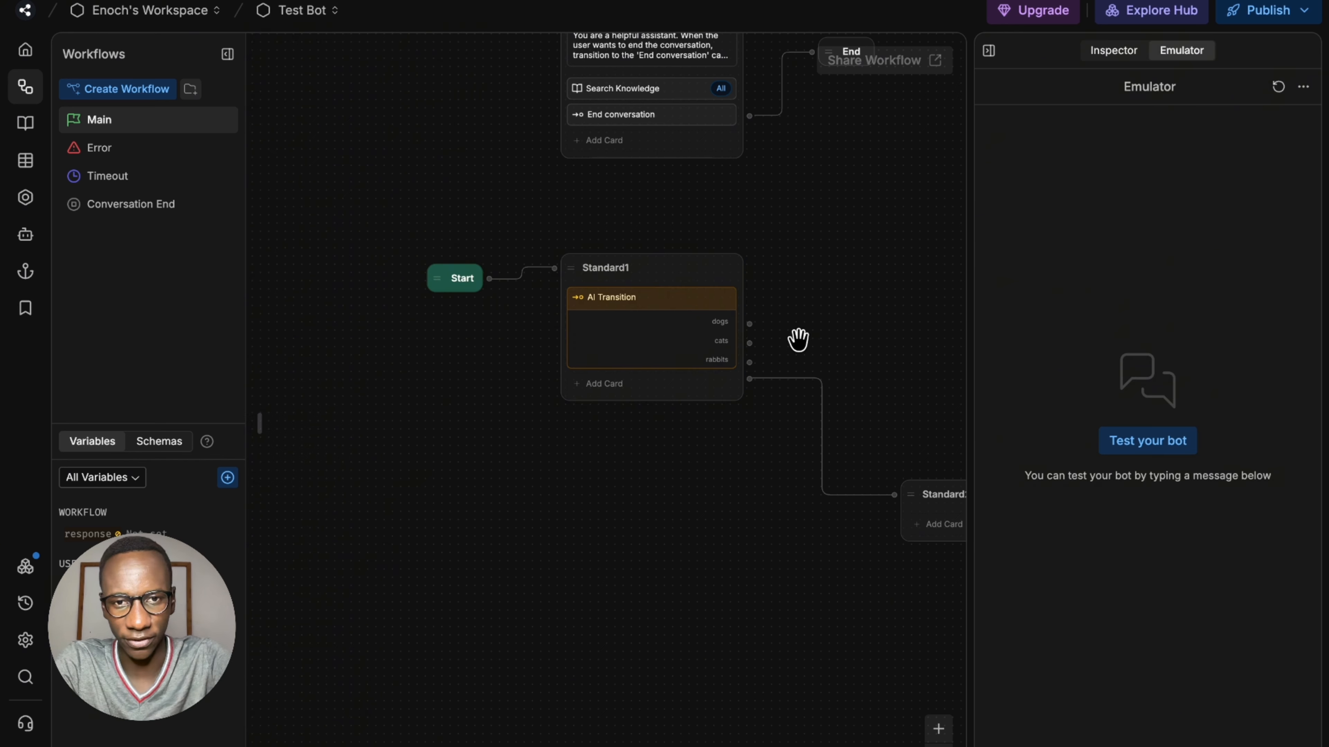
Step: Connect the AI Transition's dogs output to Standard3, cats to Standard4 and rabbits to Standard2, moving Standard3 and Standard4 closer to Standard1
{"action": "left_click_drag", "start_coordinate": [789, 327], "coordinate": [667, 320]}
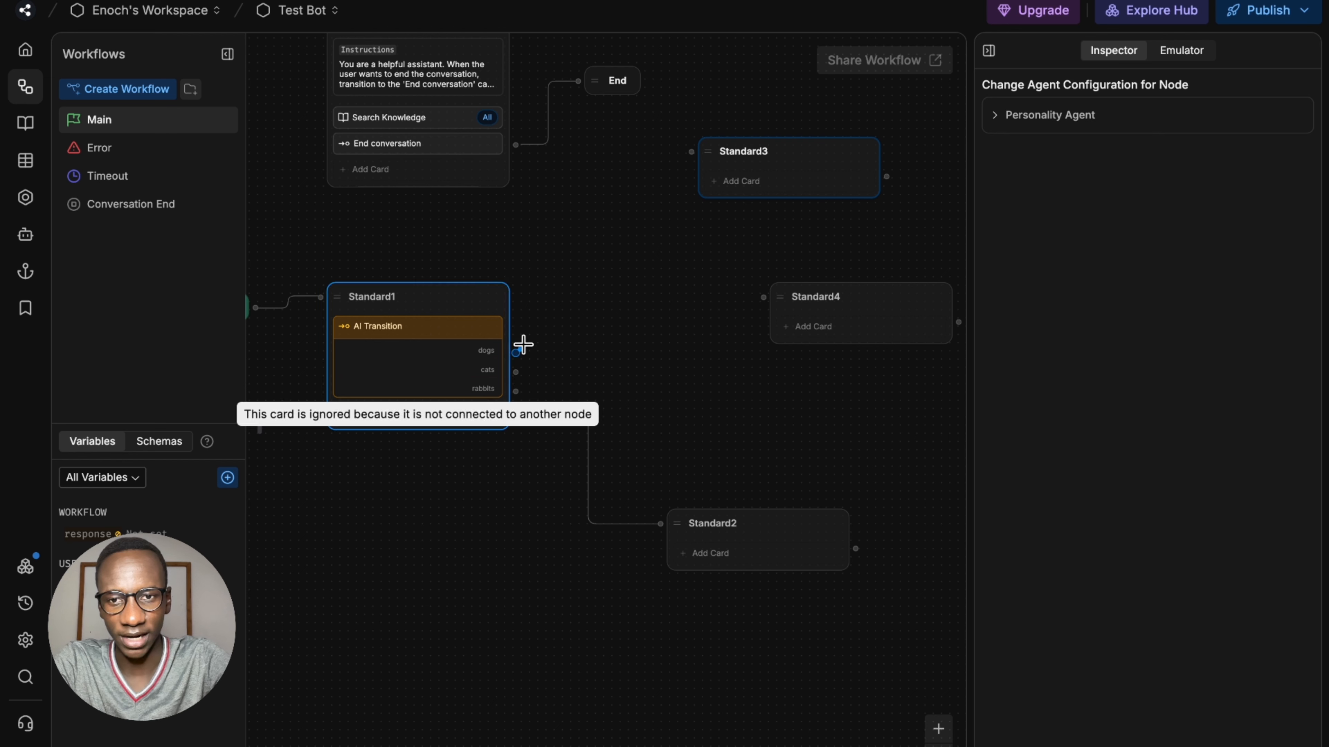
{"action": "left_click_drag", "start_coordinate": [515, 352], "coordinate": [700, 149]}
{"action": "double_click", "coordinate": [692, 151]}
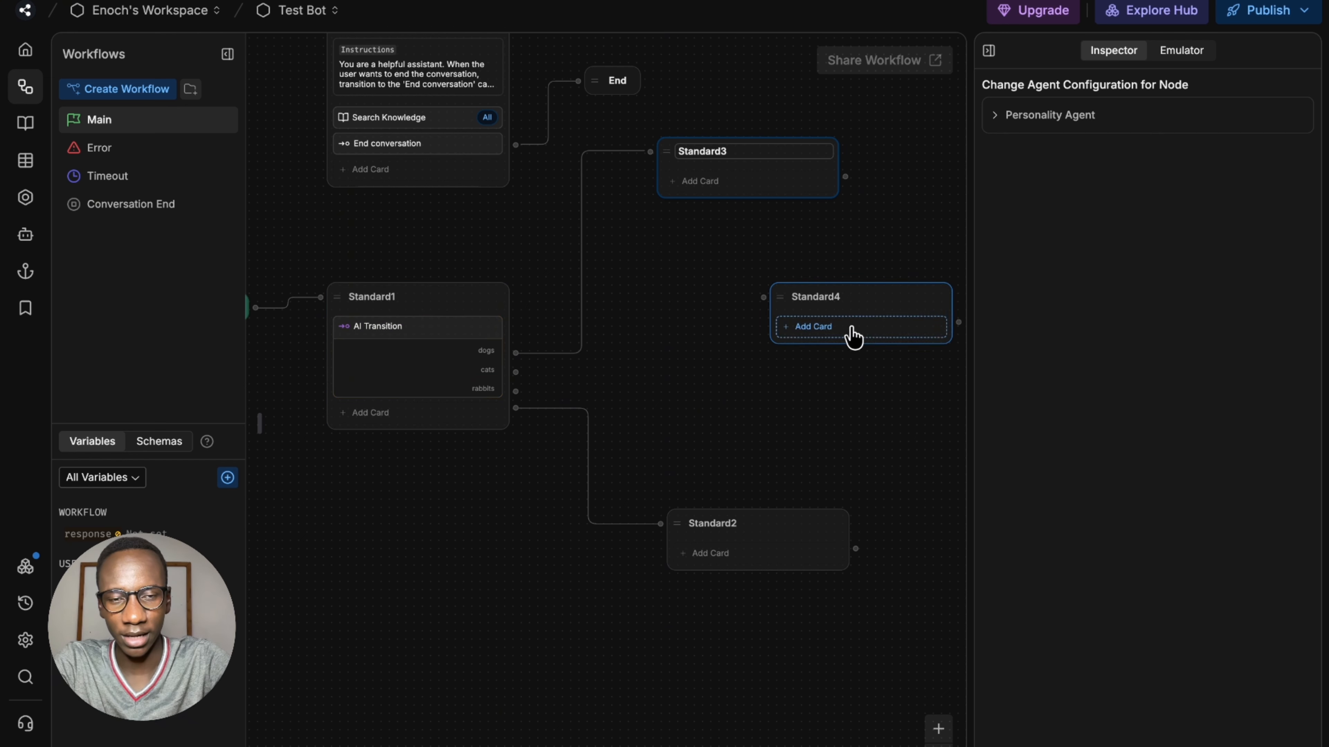
{"action": "left_click_drag", "start_coordinate": [826, 298], "coordinate": [745, 297]}
{"action": "left_click_drag", "start_coordinate": [515, 371], "coordinate": [680, 296]}
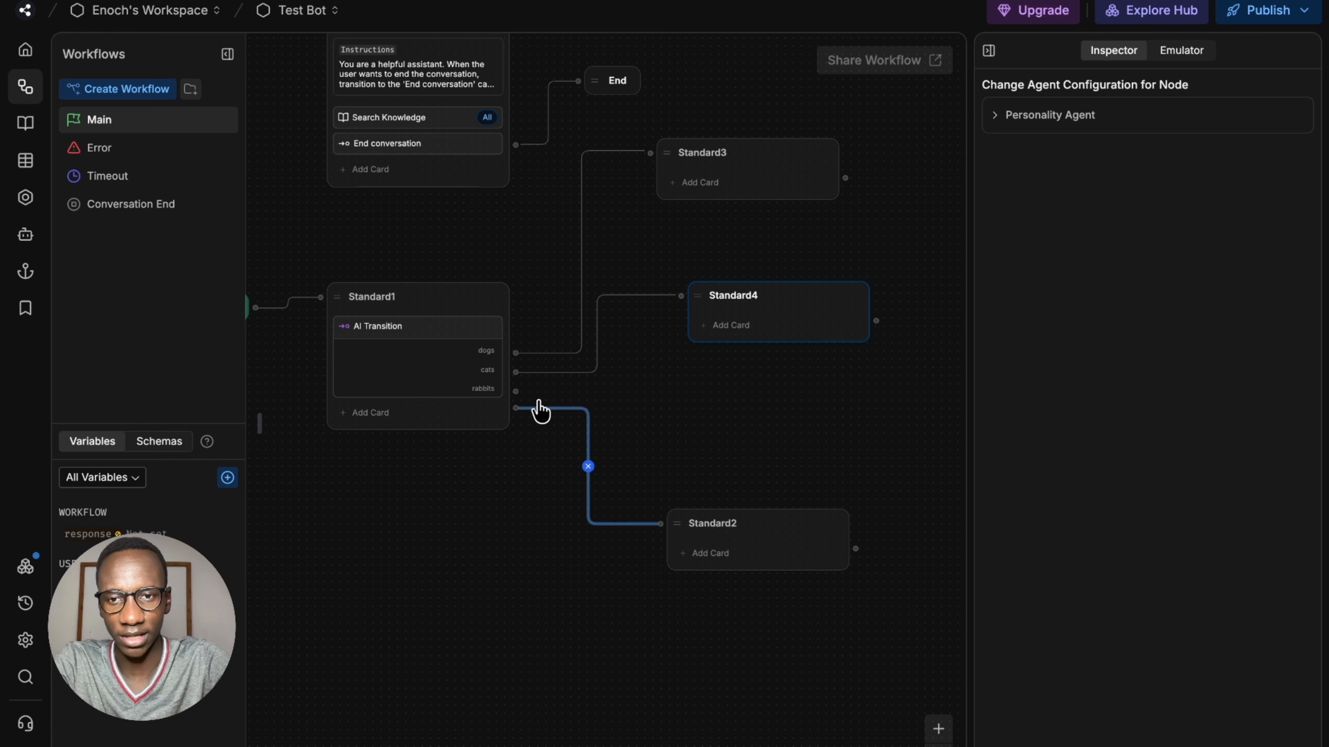
{"action": "left_click_drag", "start_coordinate": [515, 391], "coordinate": [666, 515]}
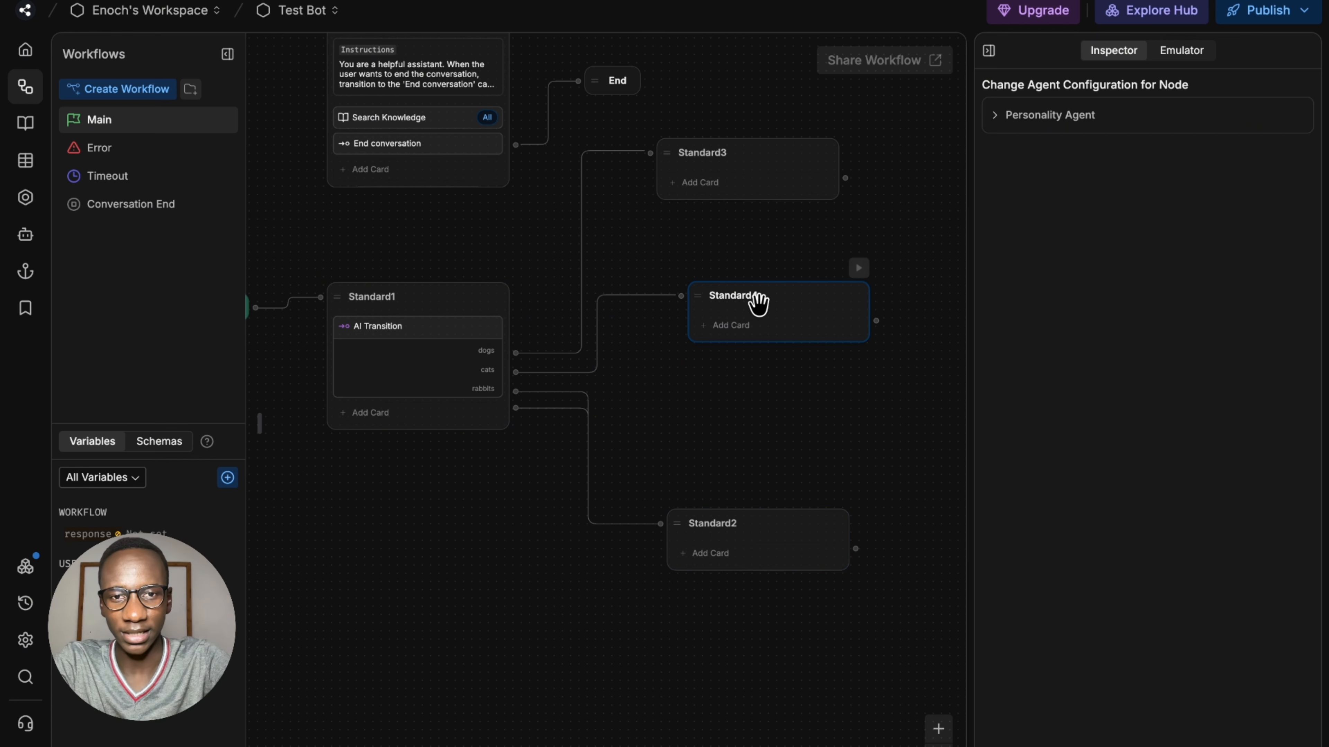
{"action": "left_click_drag", "start_coordinate": [759, 296], "coordinate": [737, 307]}
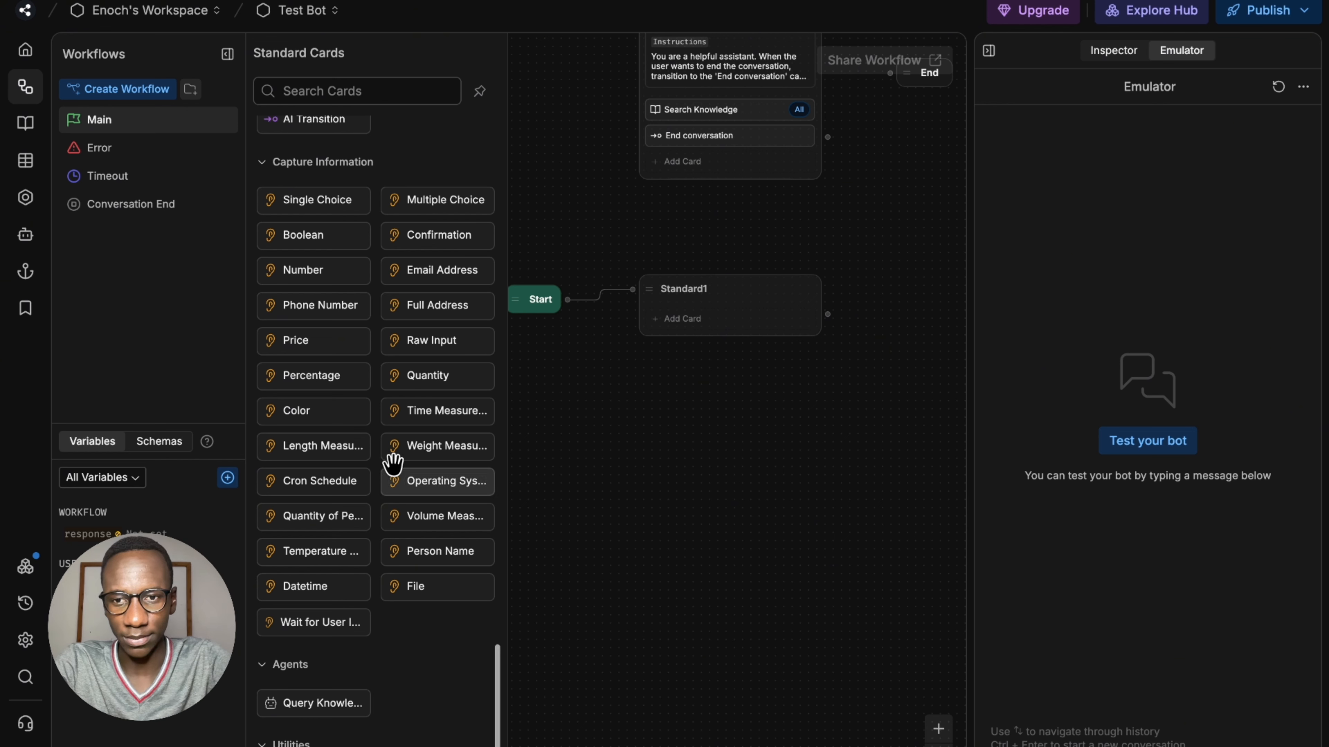
Step: Add a Raw Input card from the Capture Information cards to Standard1
{"action": "mouse_move", "coordinate": [413, 584]}
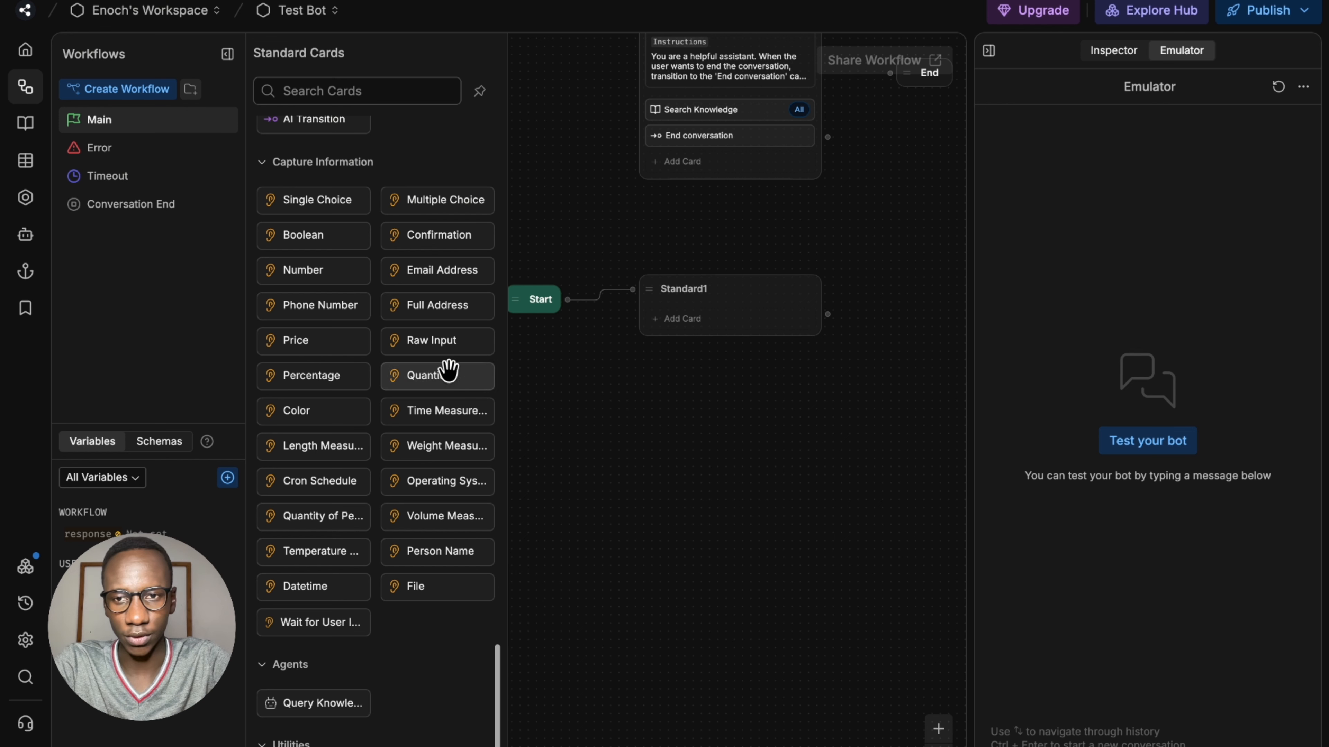
{"action": "mouse_move", "coordinate": [444, 345]}
{"action": "left_click_drag", "start_coordinate": [441, 344], "coordinate": [728, 320]}
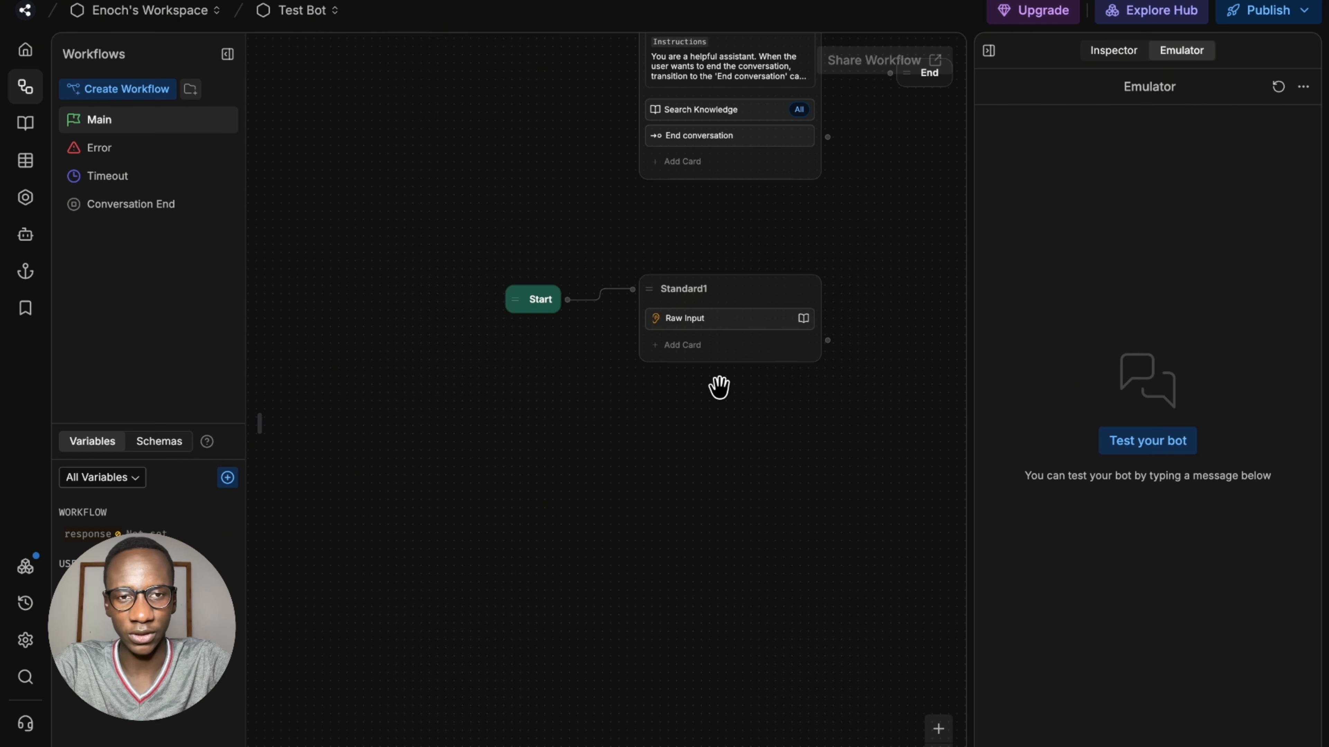
Step: Set the question of Standard1's Raw Input card to "How was your day?"
{"action": "left_click", "coordinate": [724, 316]}
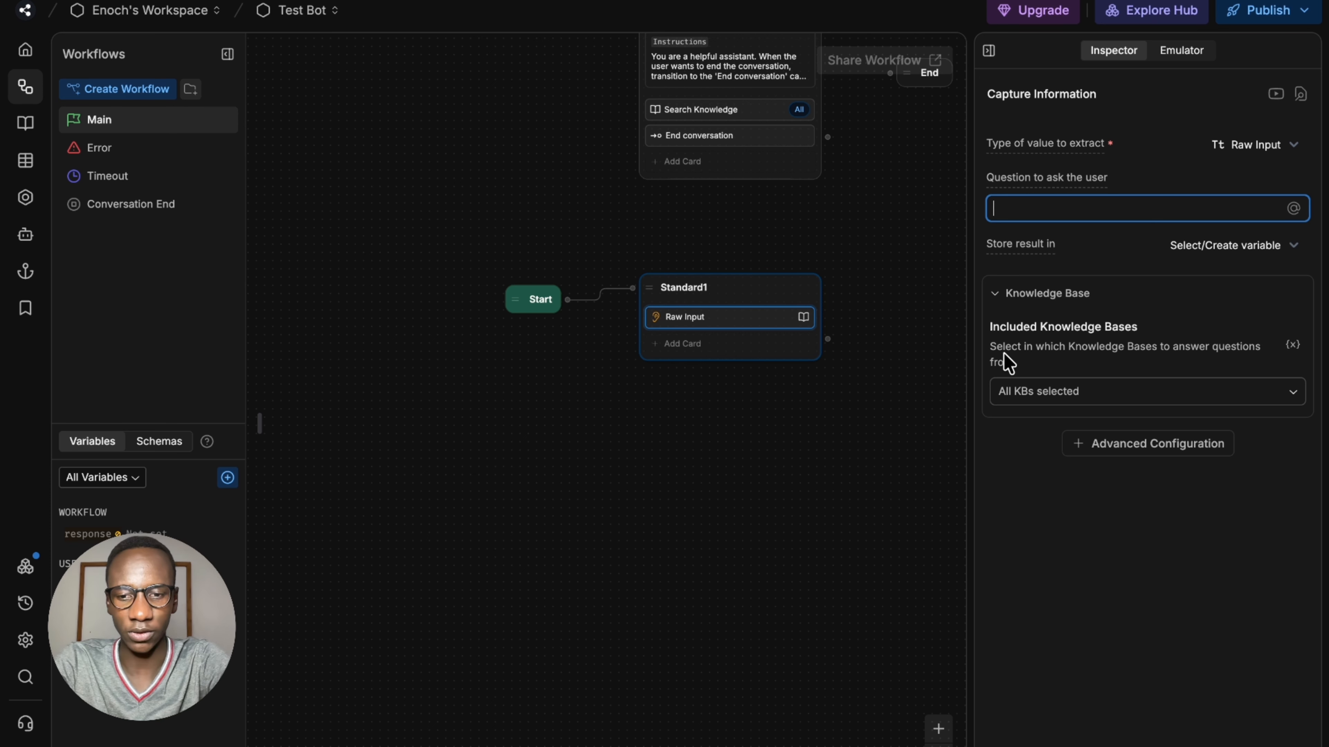
{"action": "type", "text": "How was your day?"}
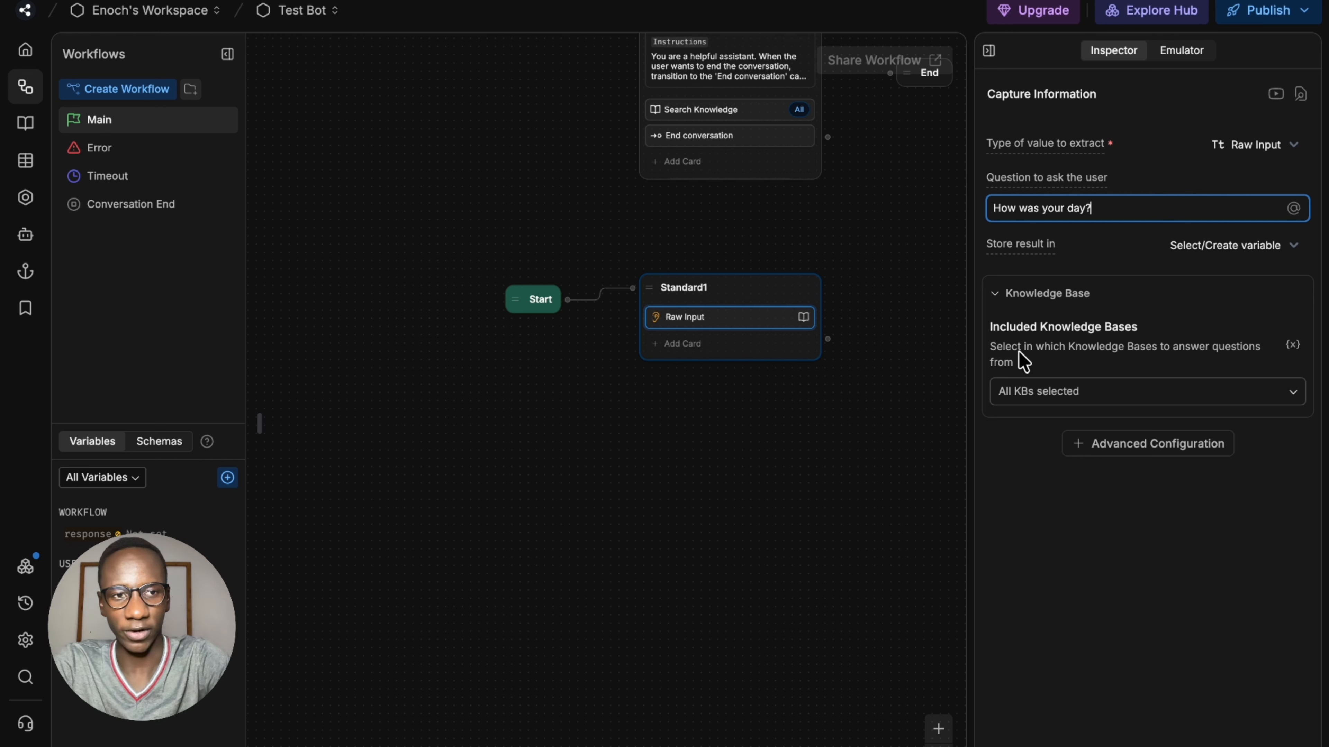
{"action": "left_click", "coordinate": [1104, 267]}
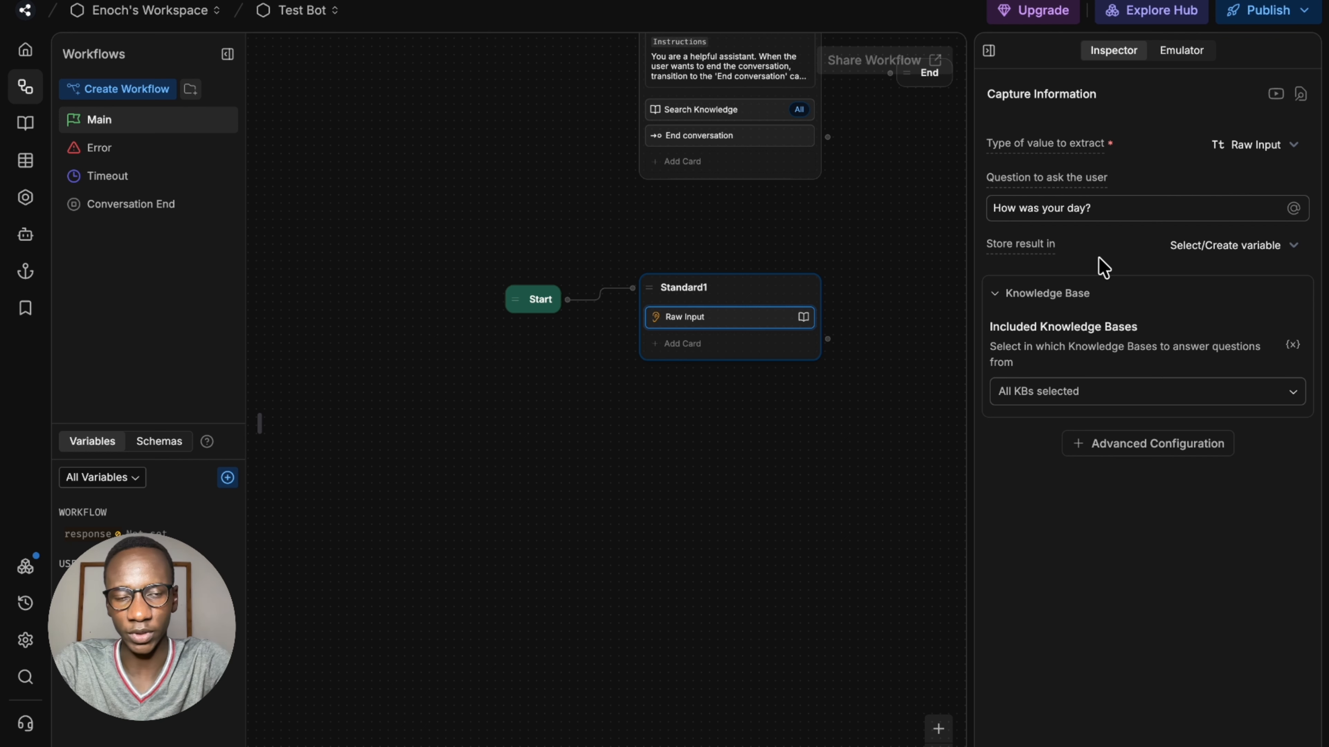
Step: Replace Standard1's Raw Input card with a Query Knowledge Bases card from the Agents cards
{"action": "right_click", "coordinate": [782, 316]}
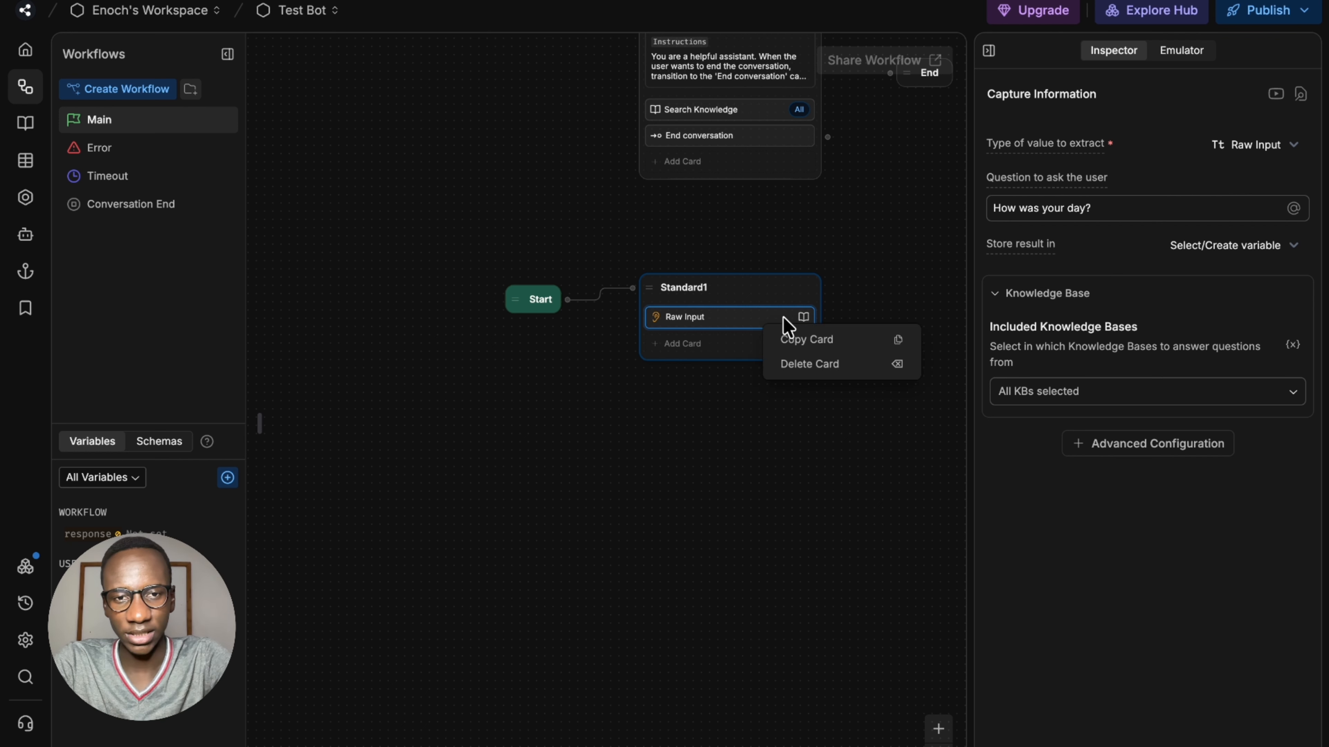
{"action": "left_click", "coordinate": [795, 375]}
{"action": "left_click", "coordinate": [716, 317]}
{"action": "scroll", "coordinate": [438, 451], "scroll_direction": "down", "scroll_amount": 15}
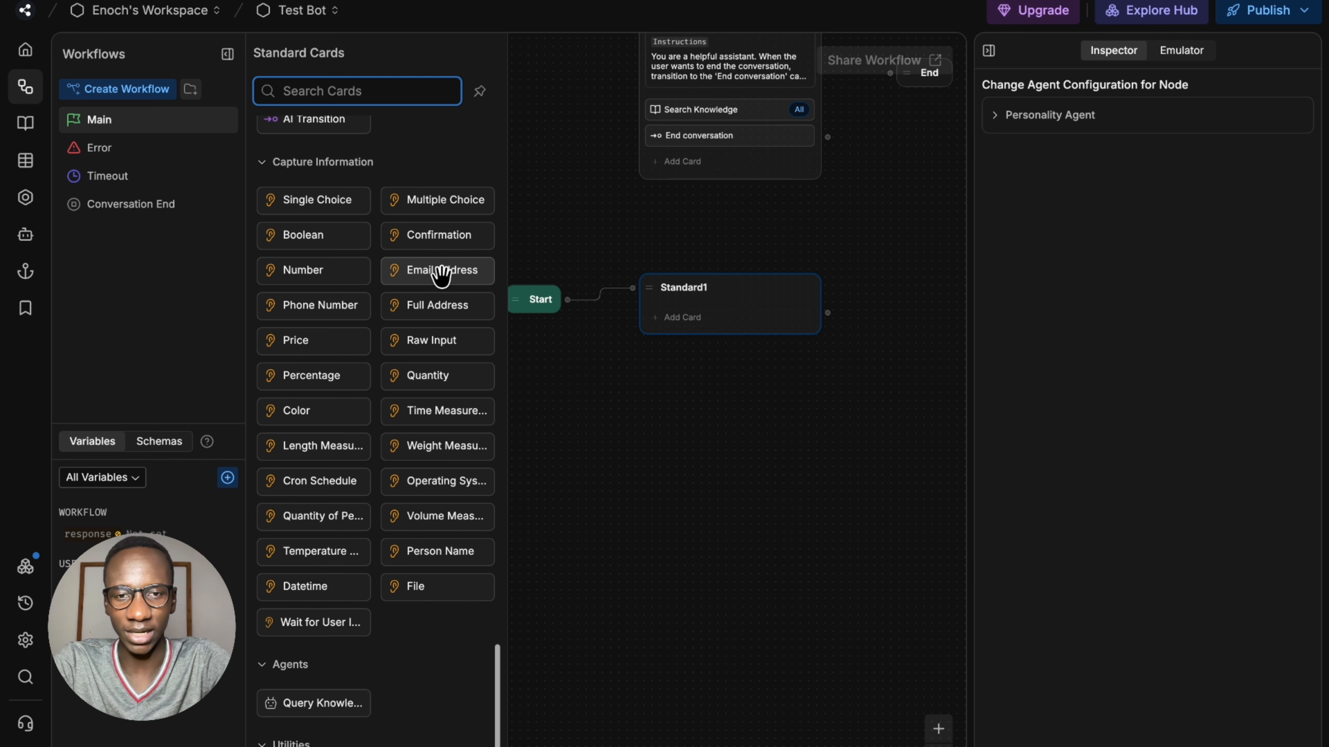
{"action": "left_click", "coordinate": [441, 273]}
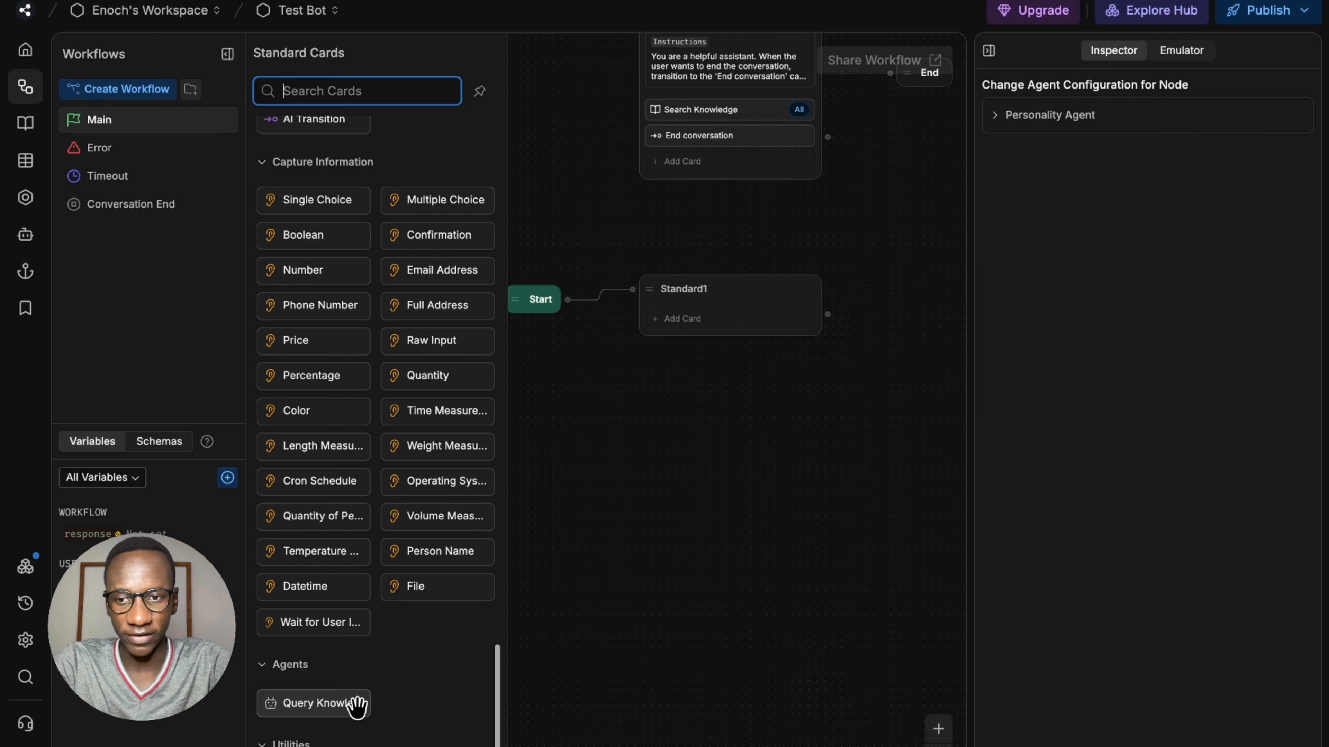
{"action": "mouse_move", "coordinate": [337, 707]}
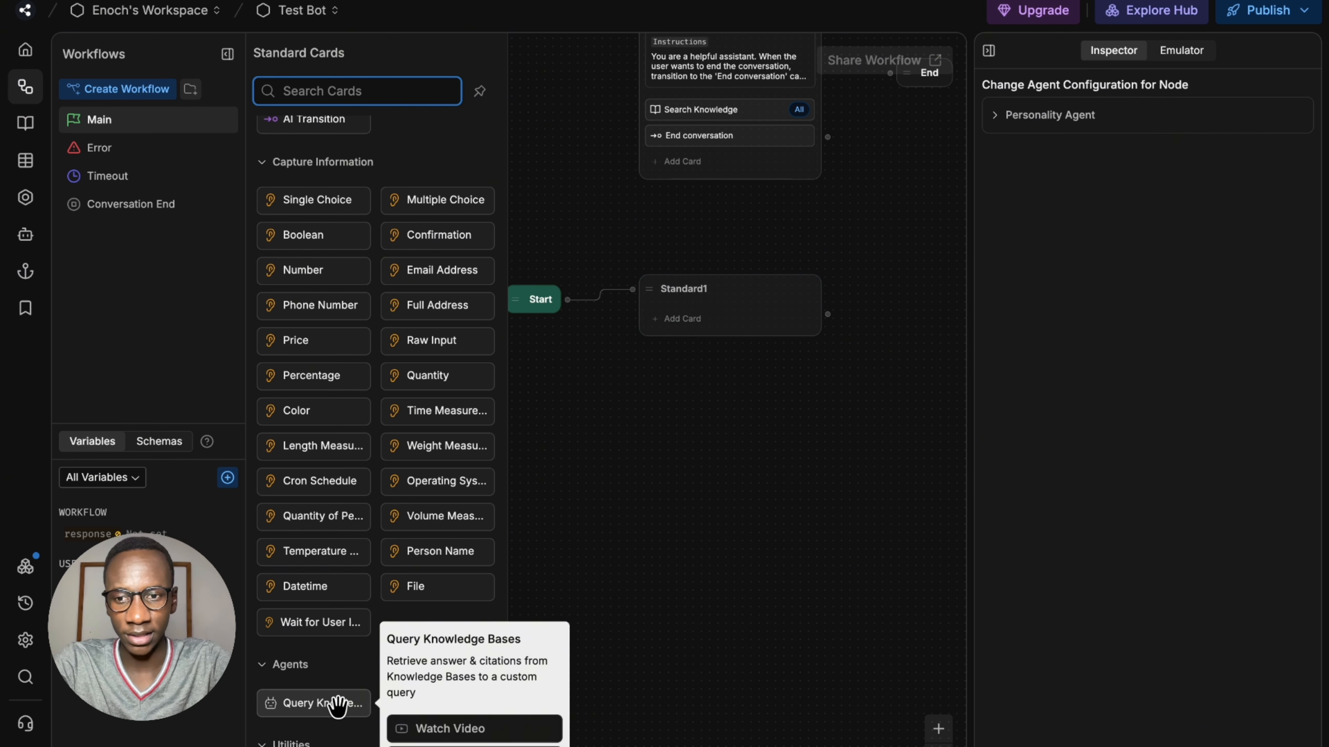
{"action": "left_click_drag", "start_coordinate": [330, 708], "coordinate": [727, 319]}
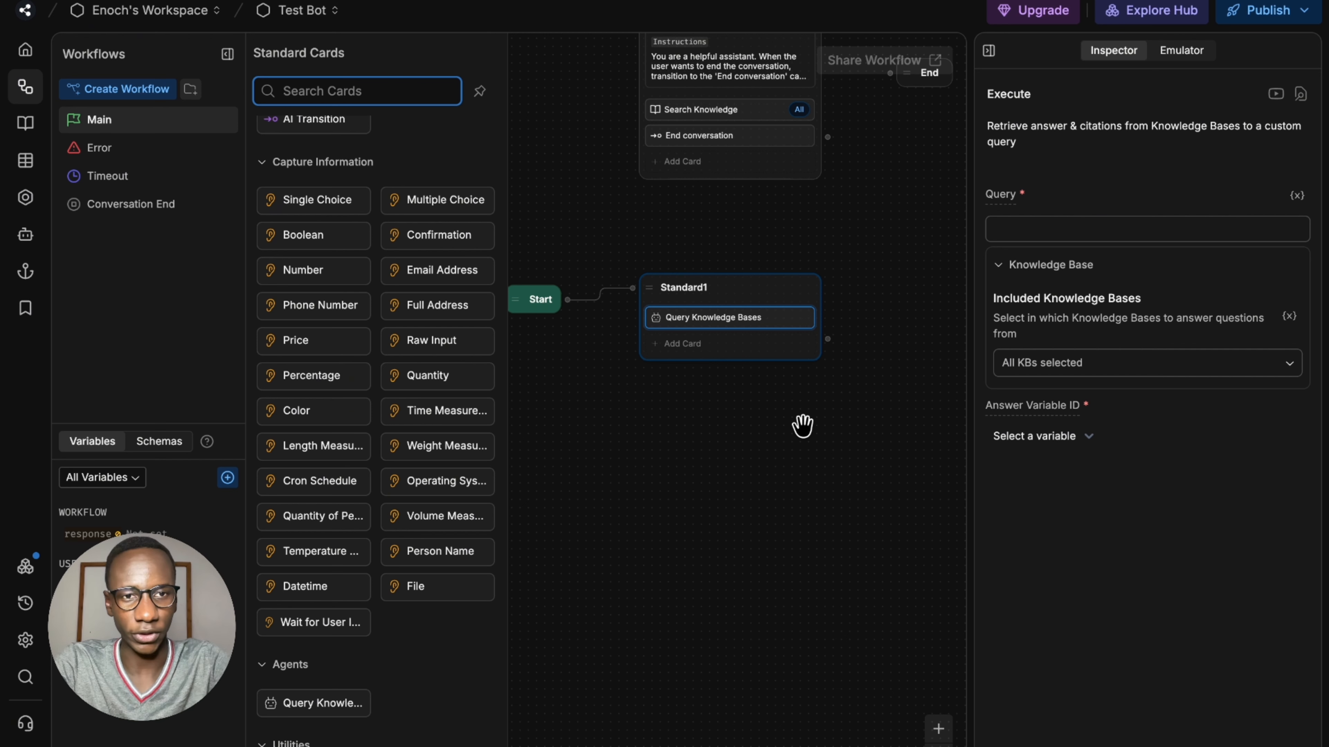
Step: Set the Query Knowledge Bases card's query to the expression {{workflow.response}}
{"action": "left_click", "coordinate": [1120, 228]}
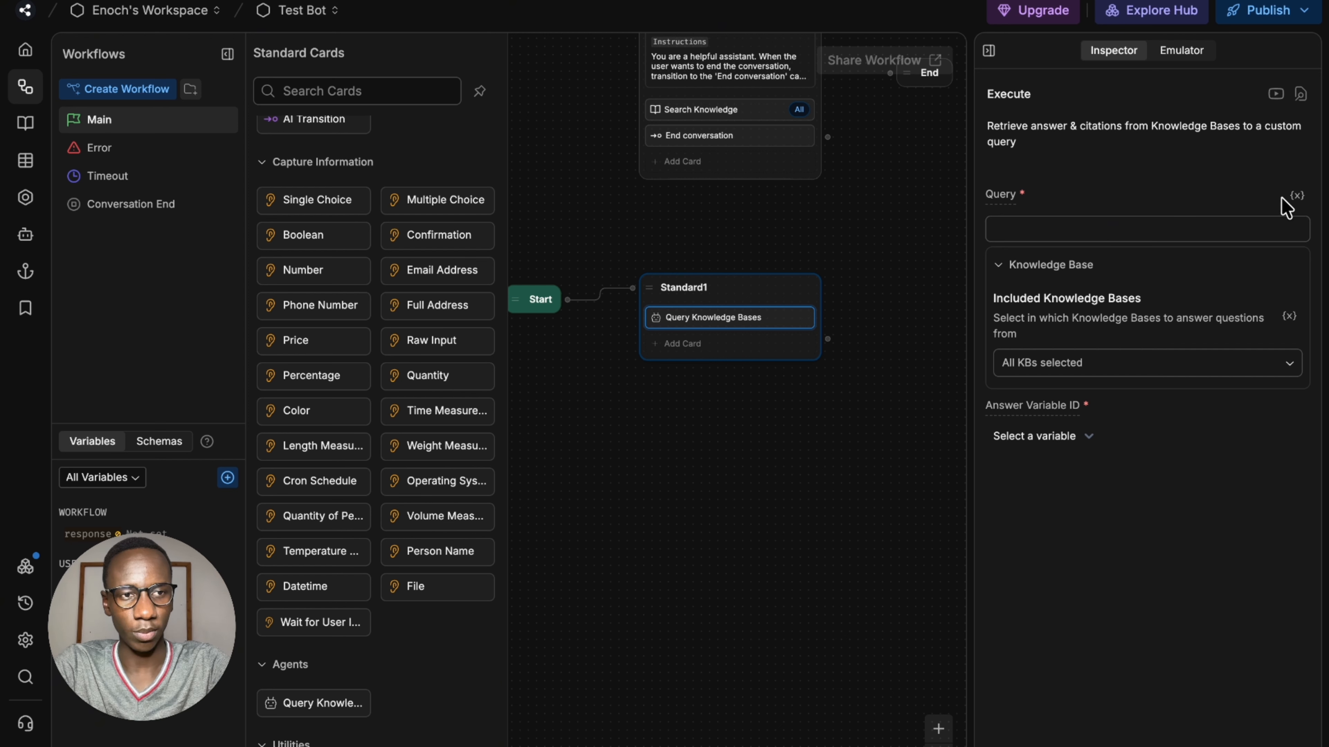
{"action": "left_click", "coordinate": [1240, 225]}
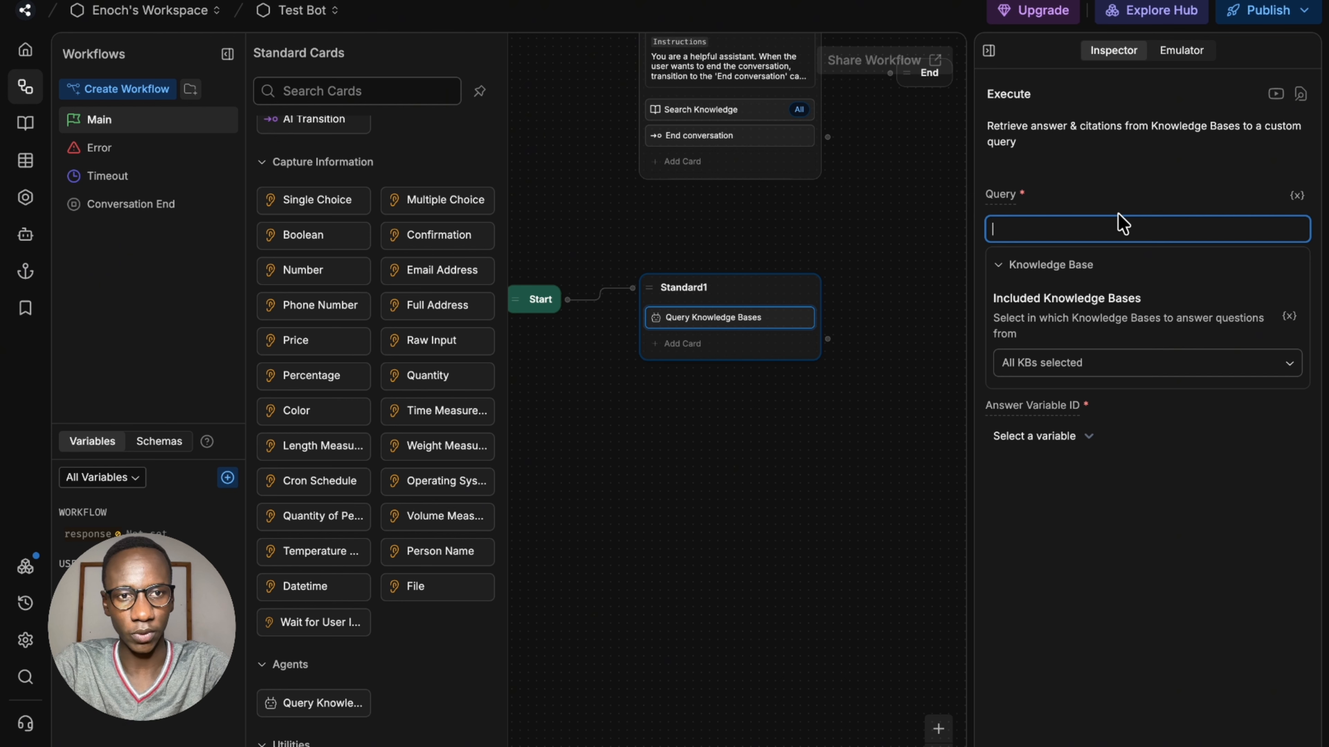
{"action": "left_click", "coordinate": [1296, 198]}
{"action": "left_click", "coordinate": [1240, 226]}
{"action": "type", "text": "{"}
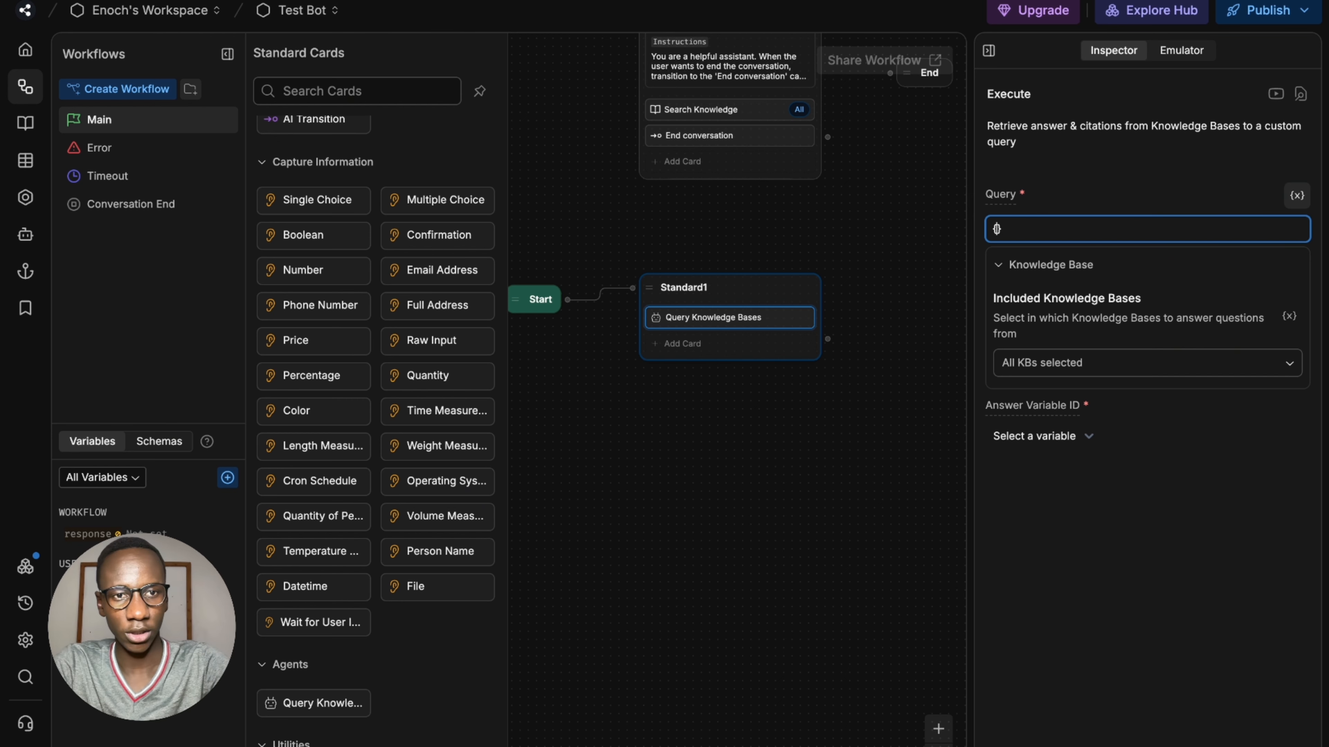
{"action": "type", "text": "{"}
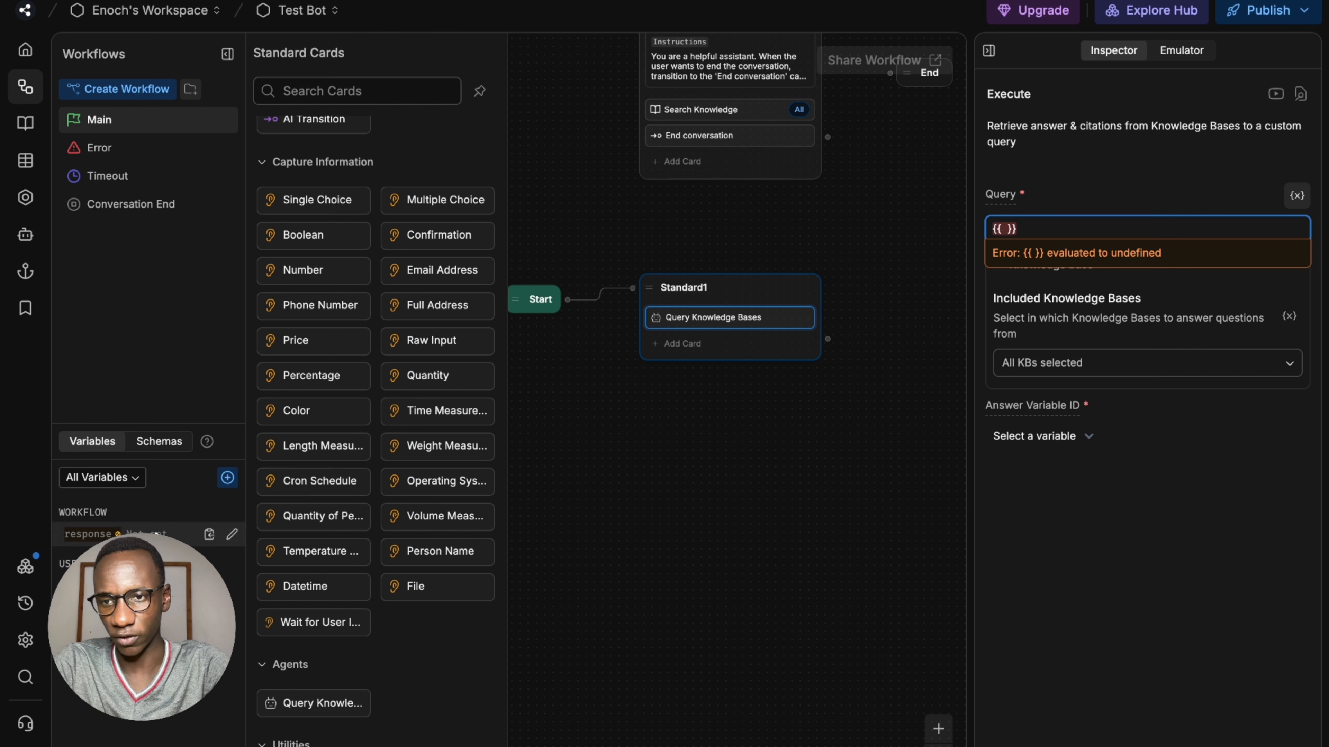
{"action": "mouse_move", "coordinate": [1021, 407]}
{"action": "key", "text": "BackSpace"}
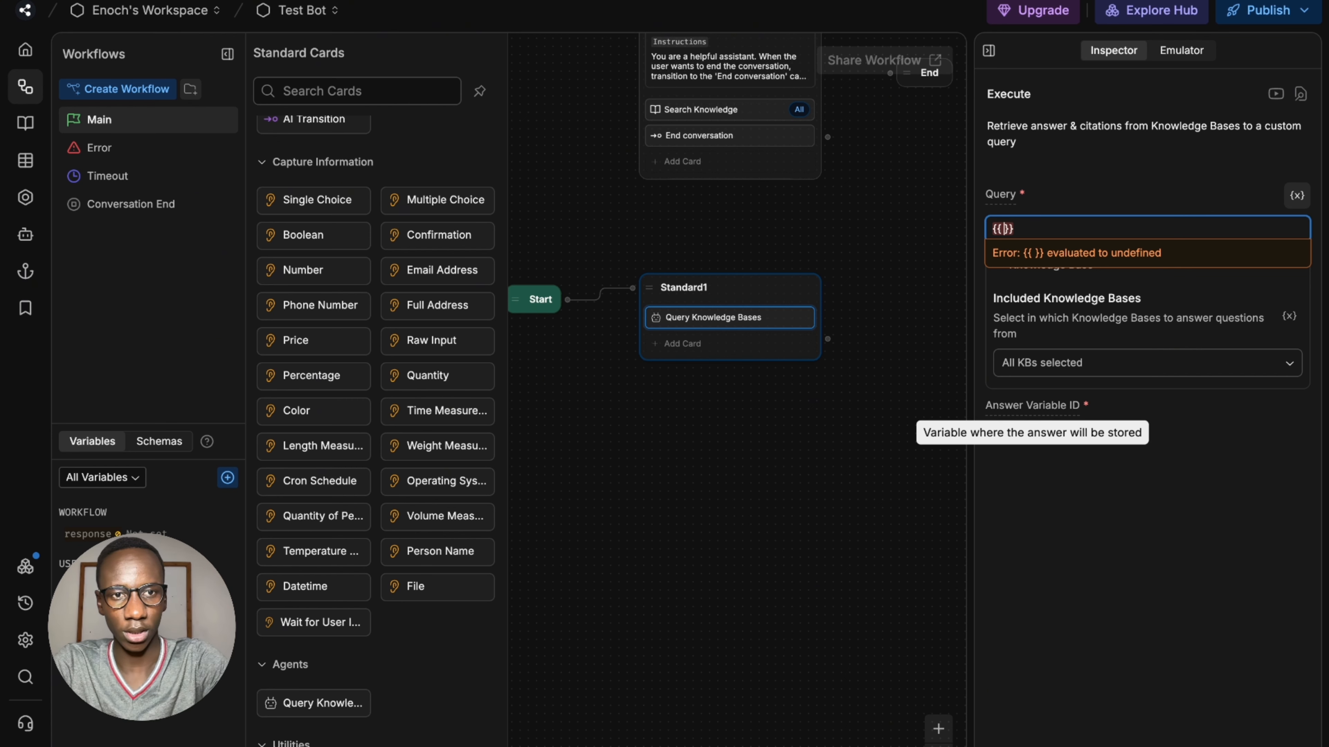
{"action": "type", "text": "workflow.response"}
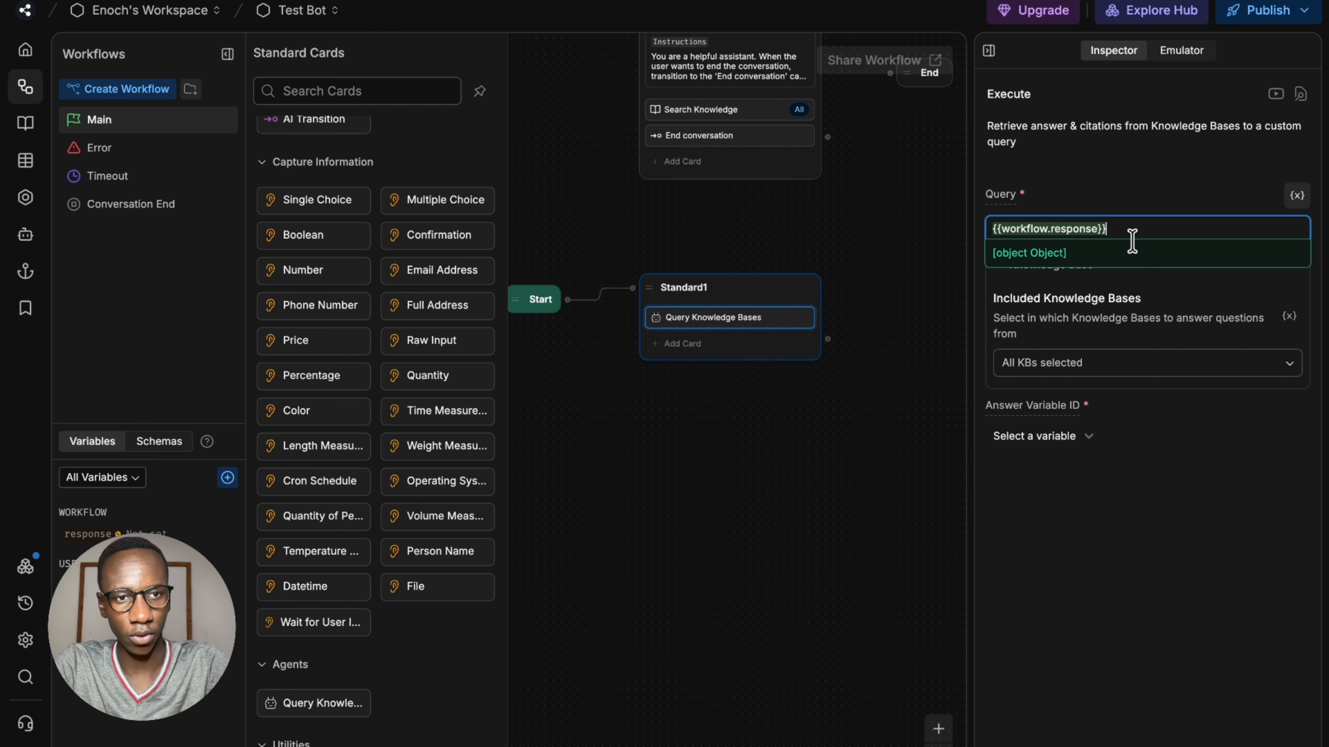
{"action": "left_click", "coordinate": [1124, 264]}
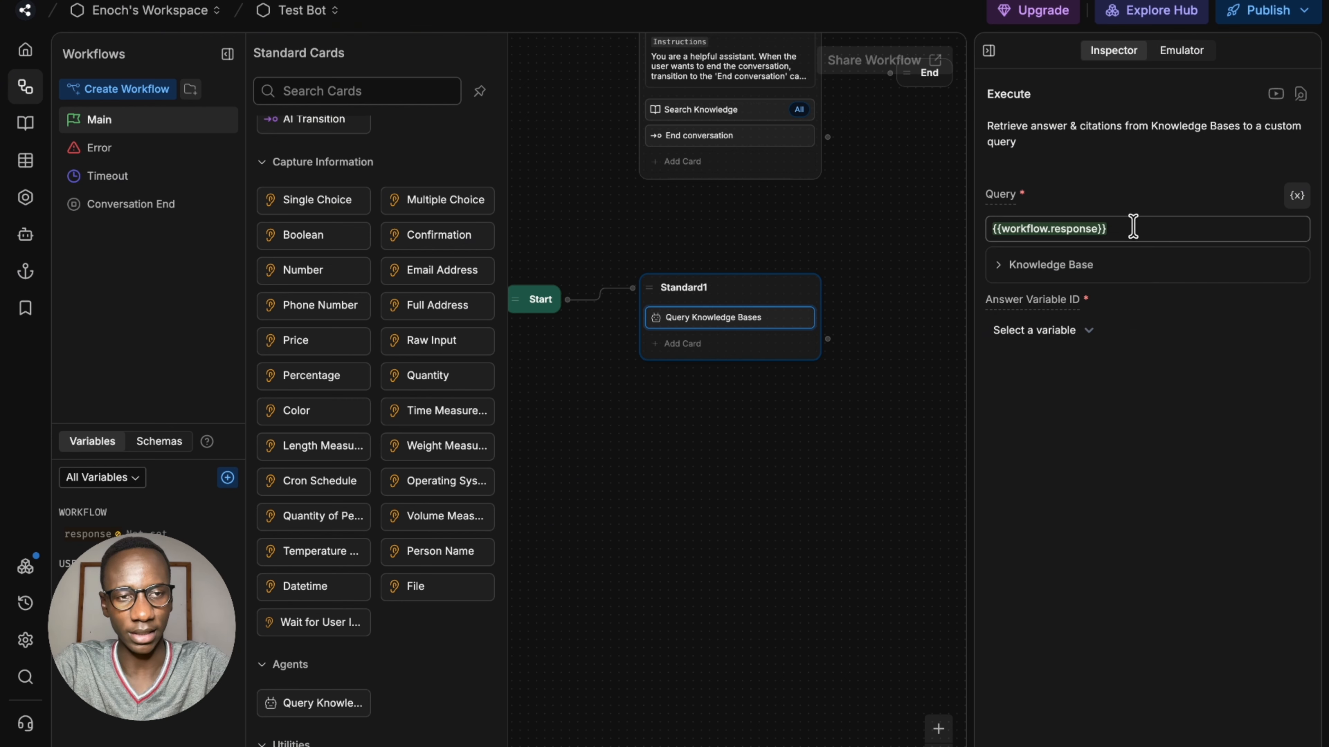
{"action": "left_click", "coordinate": [1084, 278]}
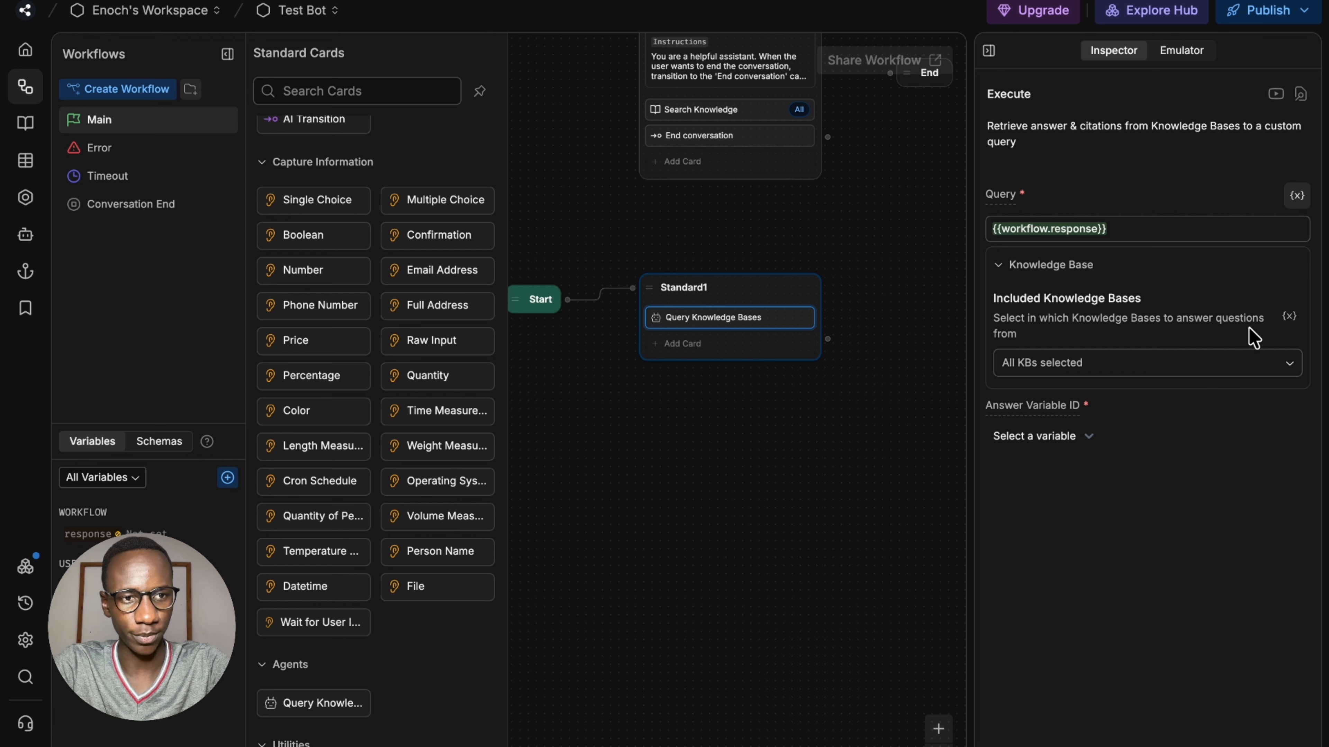
Step: Choose workflow.response as the variable that stores the Query Knowledge Bases card's answer
{"action": "left_click", "coordinate": [1290, 317]}
{"action": "left_click", "coordinate": [1290, 317]}
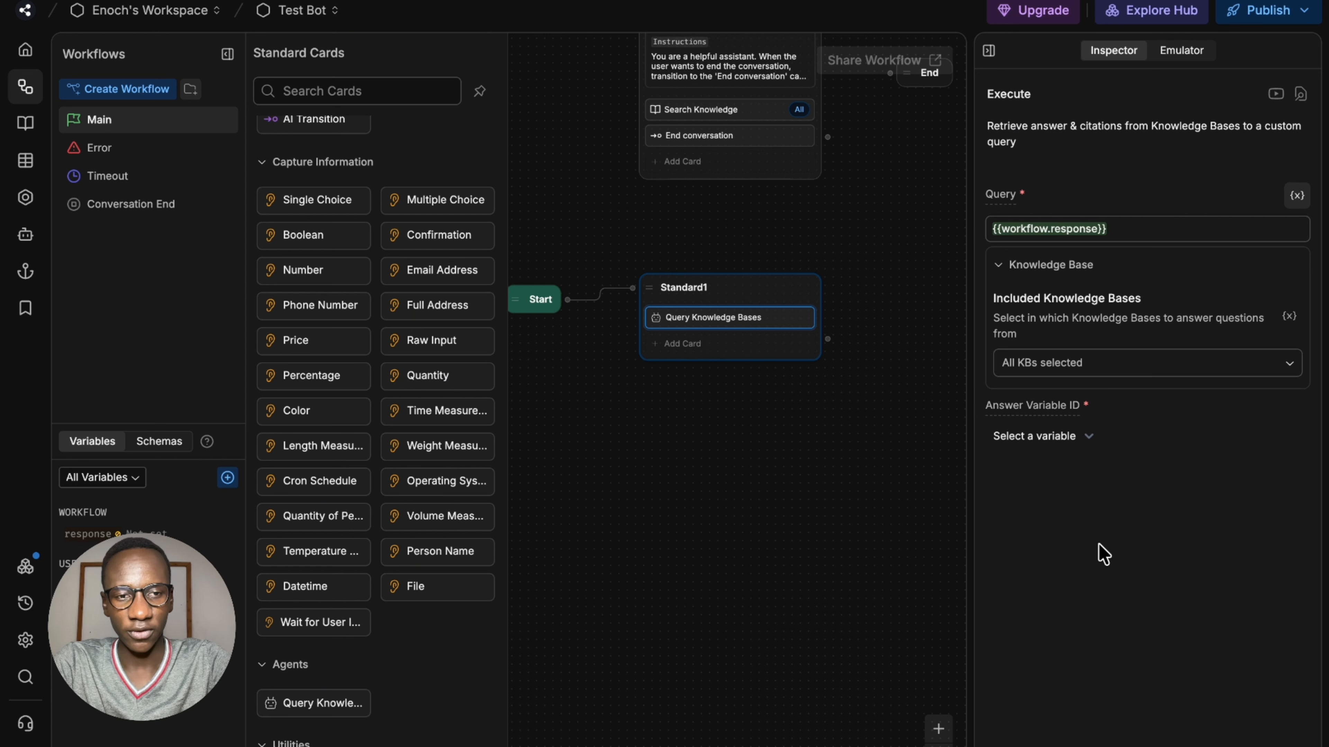
{"action": "left_click", "coordinate": [1091, 438]}
{"action": "left_click", "coordinate": [1178, 471]}
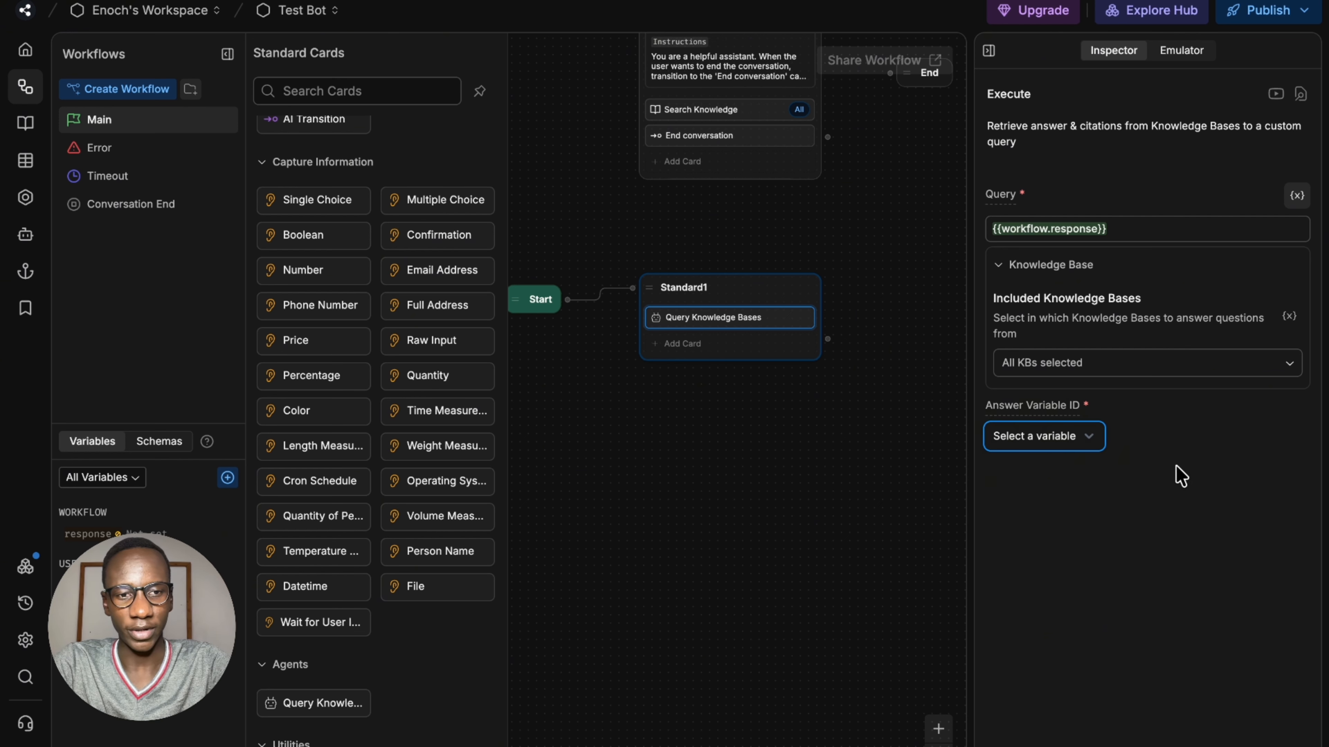
{"action": "left_click", "coordinate": [1083, 449]}
{"action": "left_click", "coordinate": [1086, 539]}
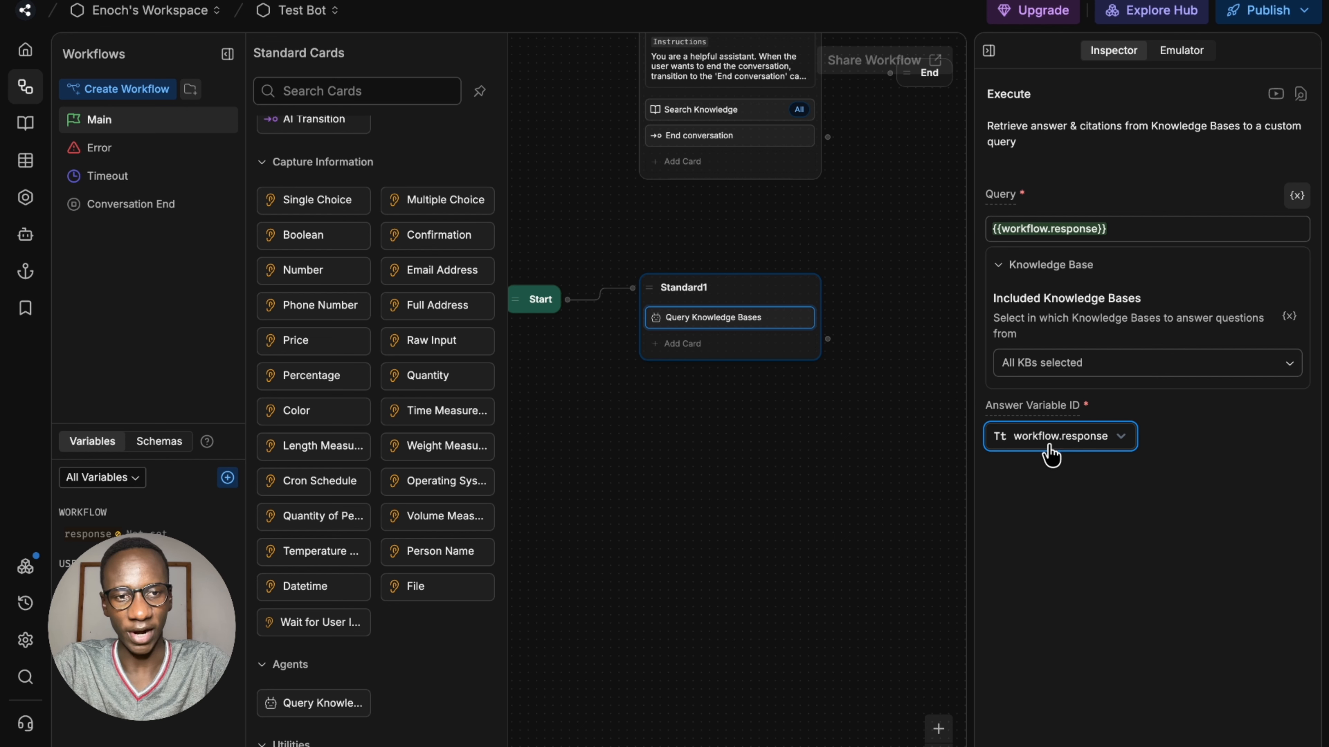
{"action": "left_click", "coordinate": [677, 237]}
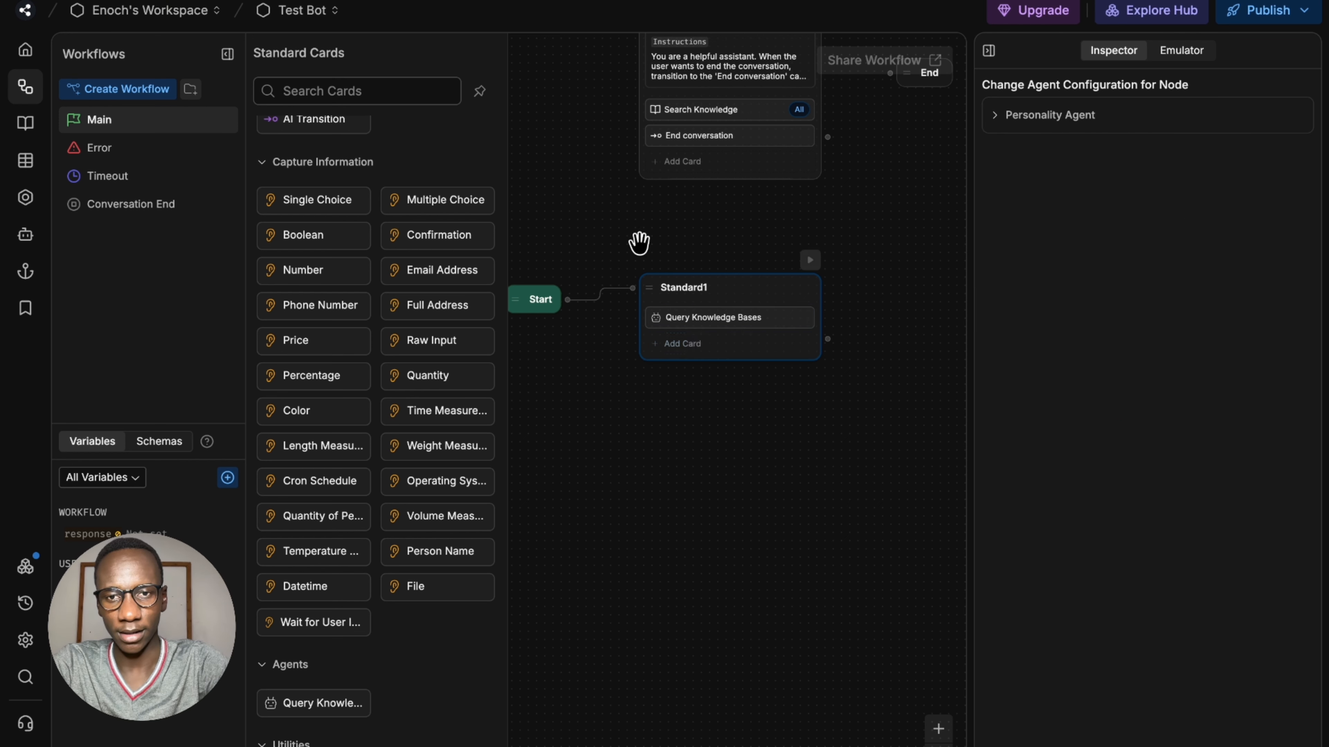
{"action": "scroll", "coordinate": [369, 177], "scroll_direction": "up", "scroll_amount": 10}
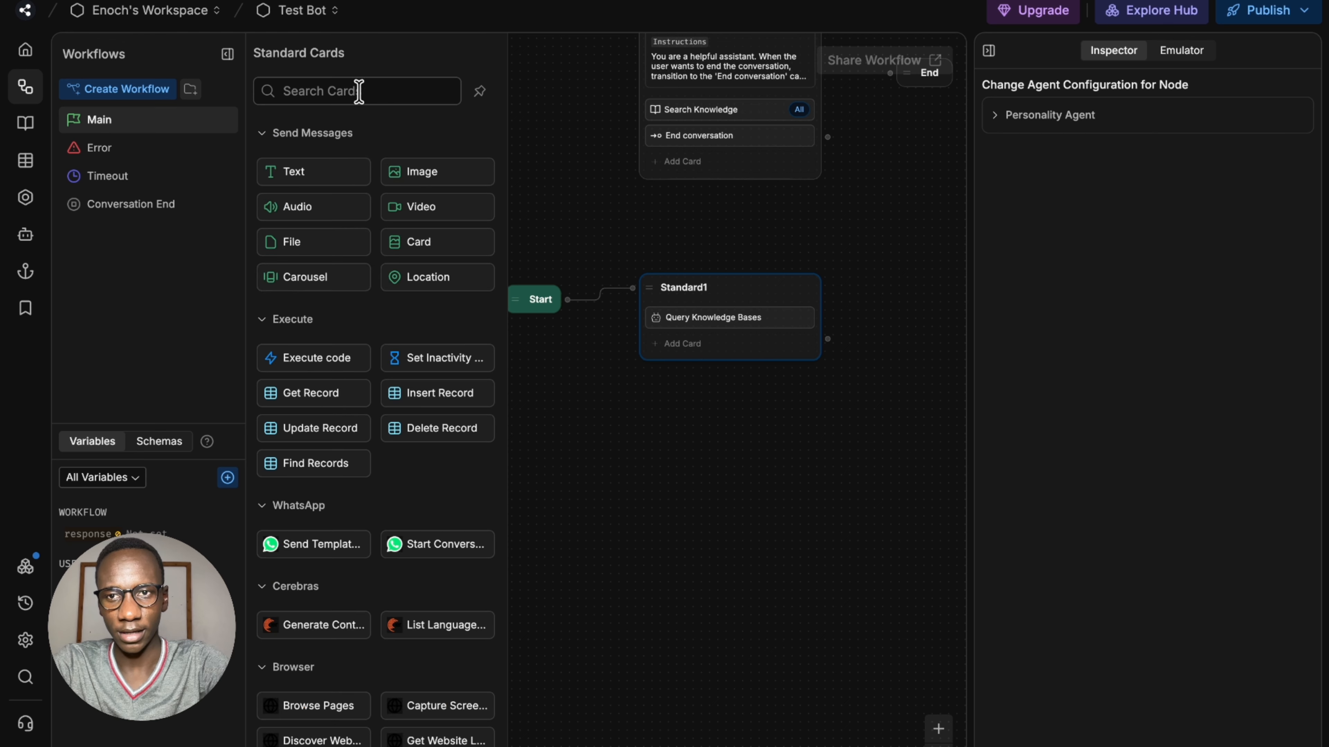
{"action": "left_click", "coordinate": [310, 177]}
{"action": "type", "text": "@wor"}
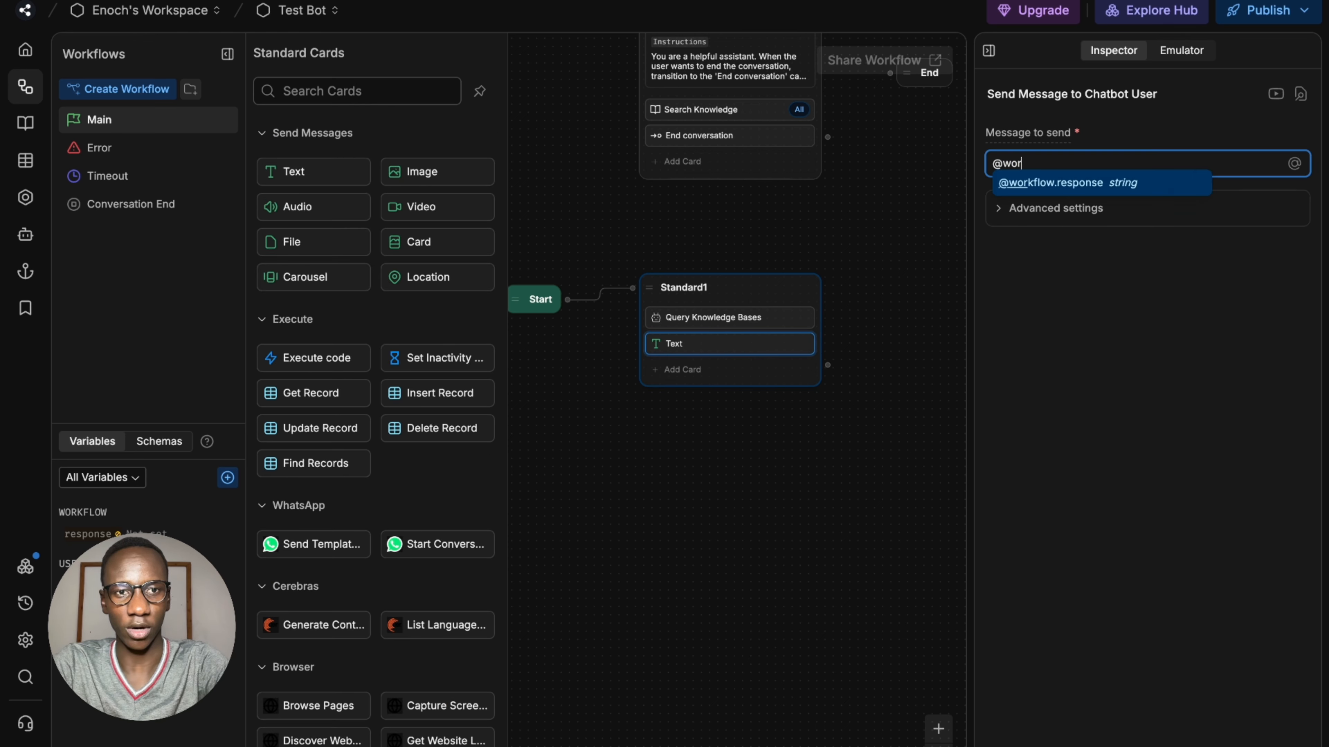
{"action": "key", "text": "Return"}
{"action": "left_click", "coordinate": [666, 471]}
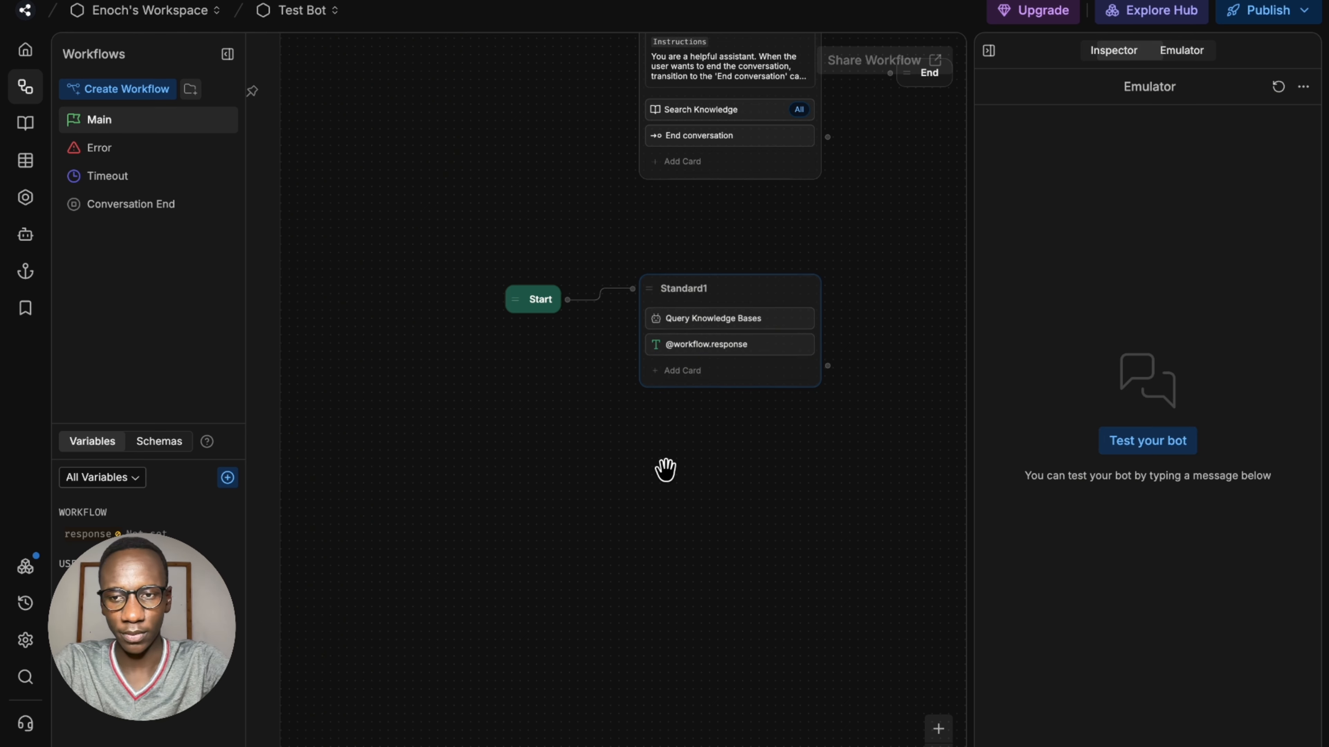
Step: Create a workflow-scoped String variable named answer
{"action": "left_click", "coordinate": [227, 477]}
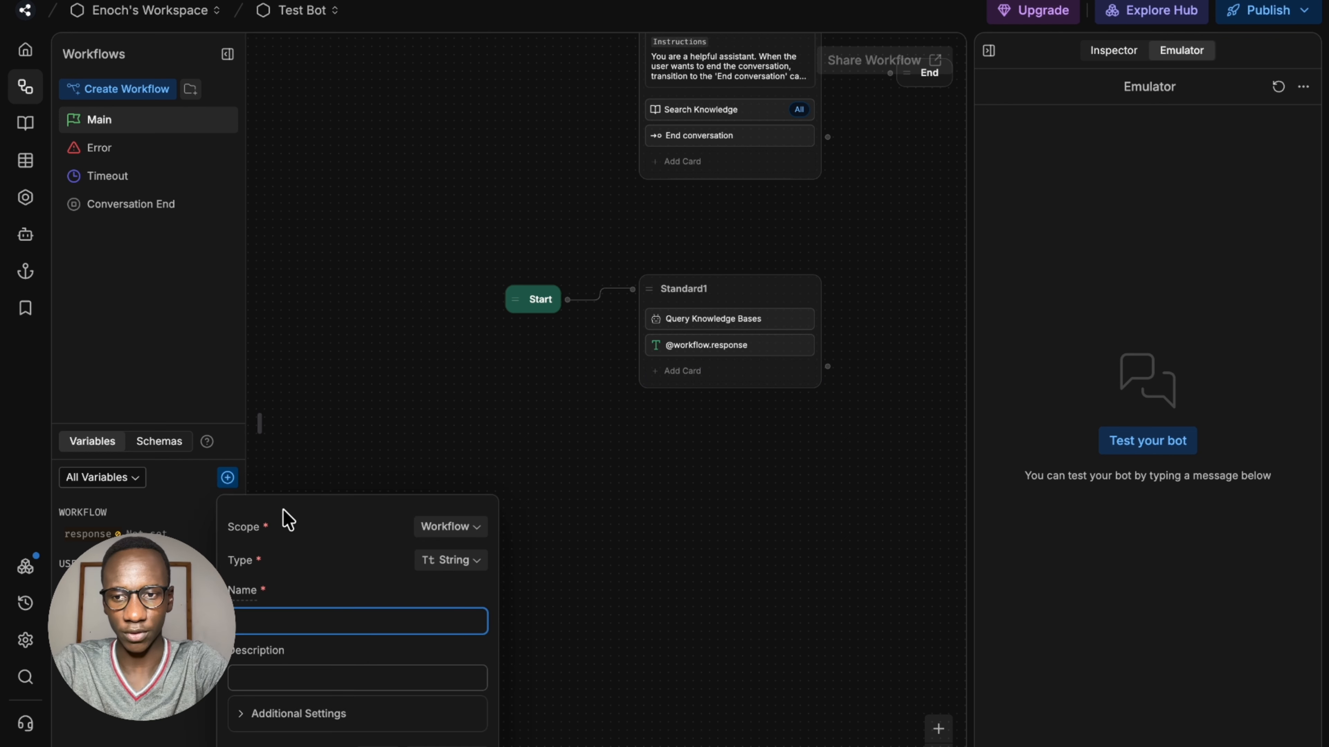
{"action": "type", "text": "answer"}
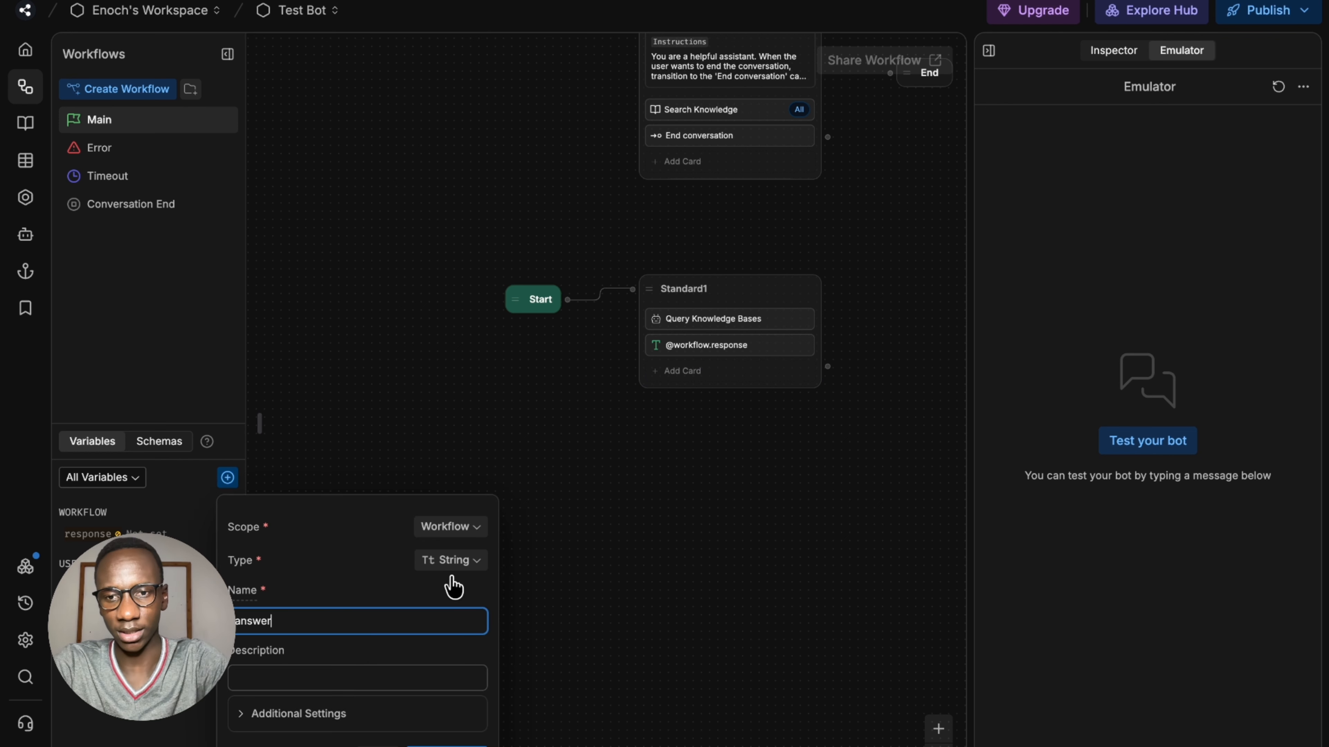
{"action": "key", "text": "Return"}
{"action": "left_click", "coordinate": [739, 344]}
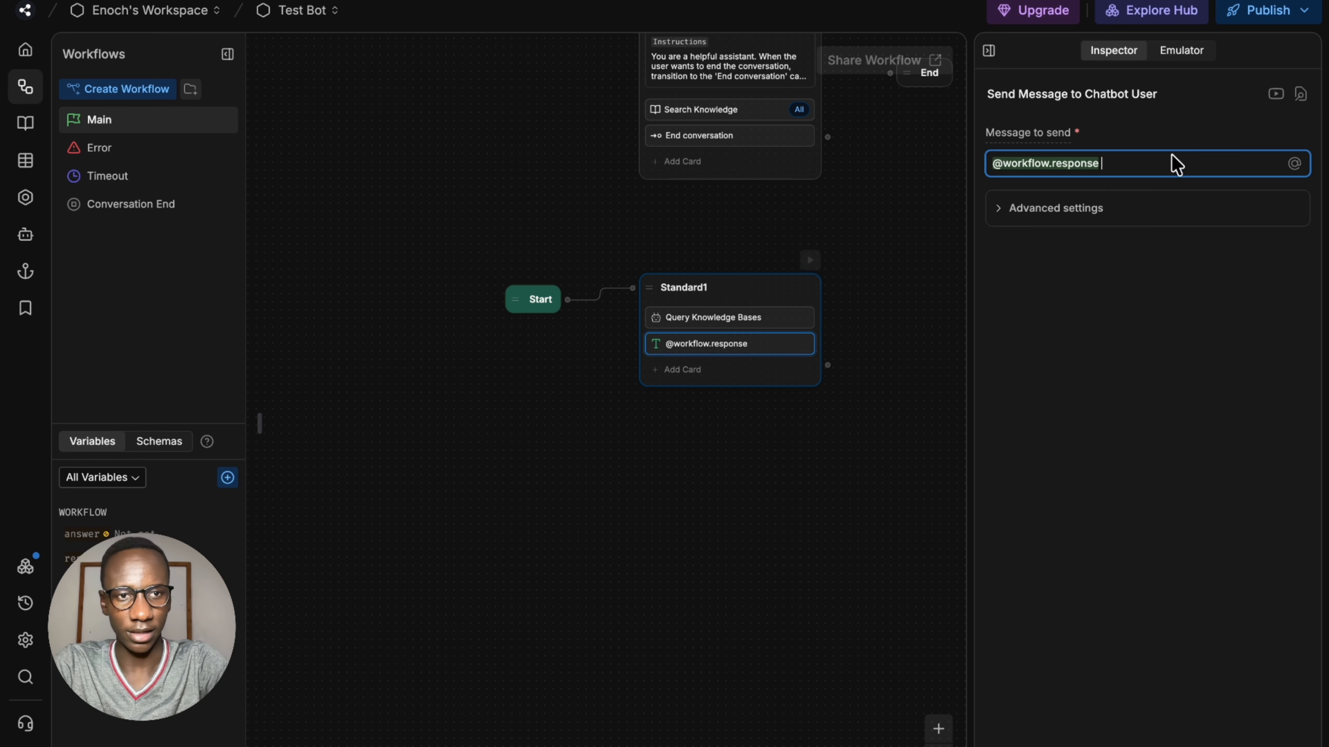
{"action": "triple_click", "coordinate": [1162, 168]}
{"action": "type", "text": "@"}
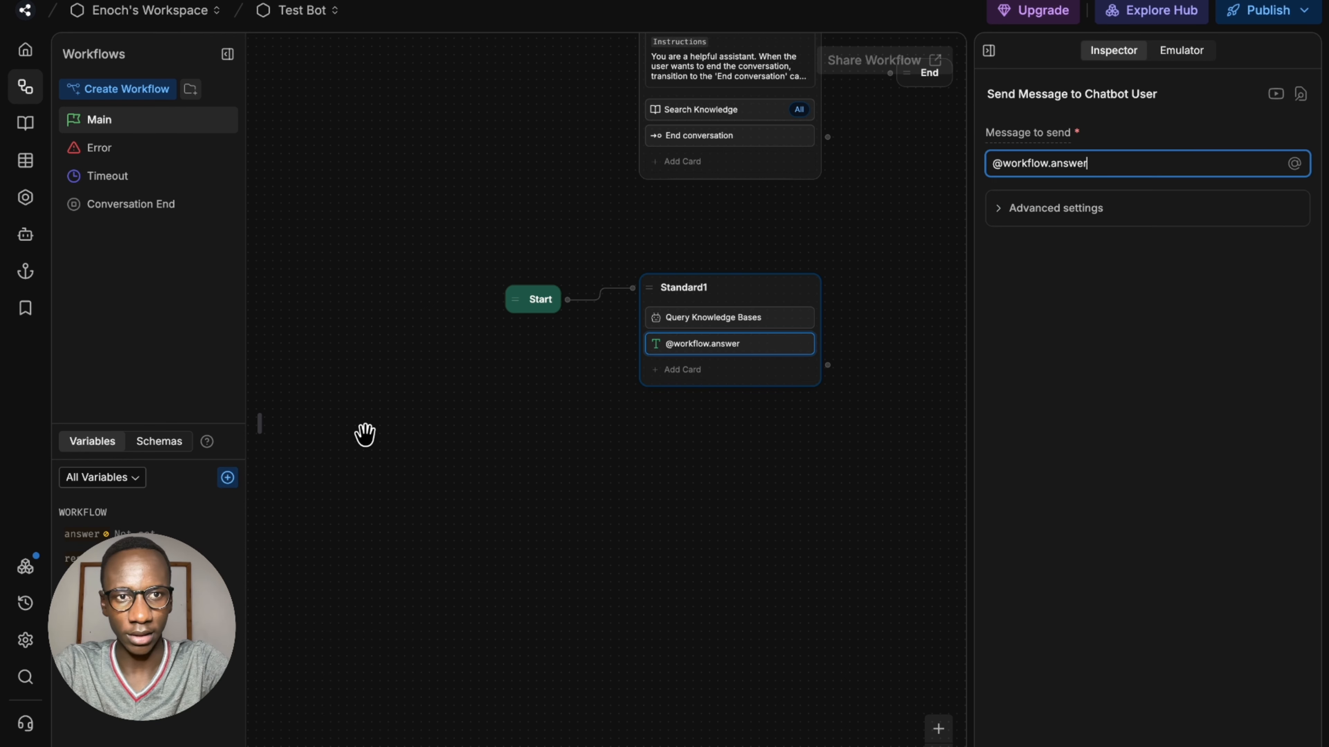
{"action": "left_click", "coordinate": [440, 433]}
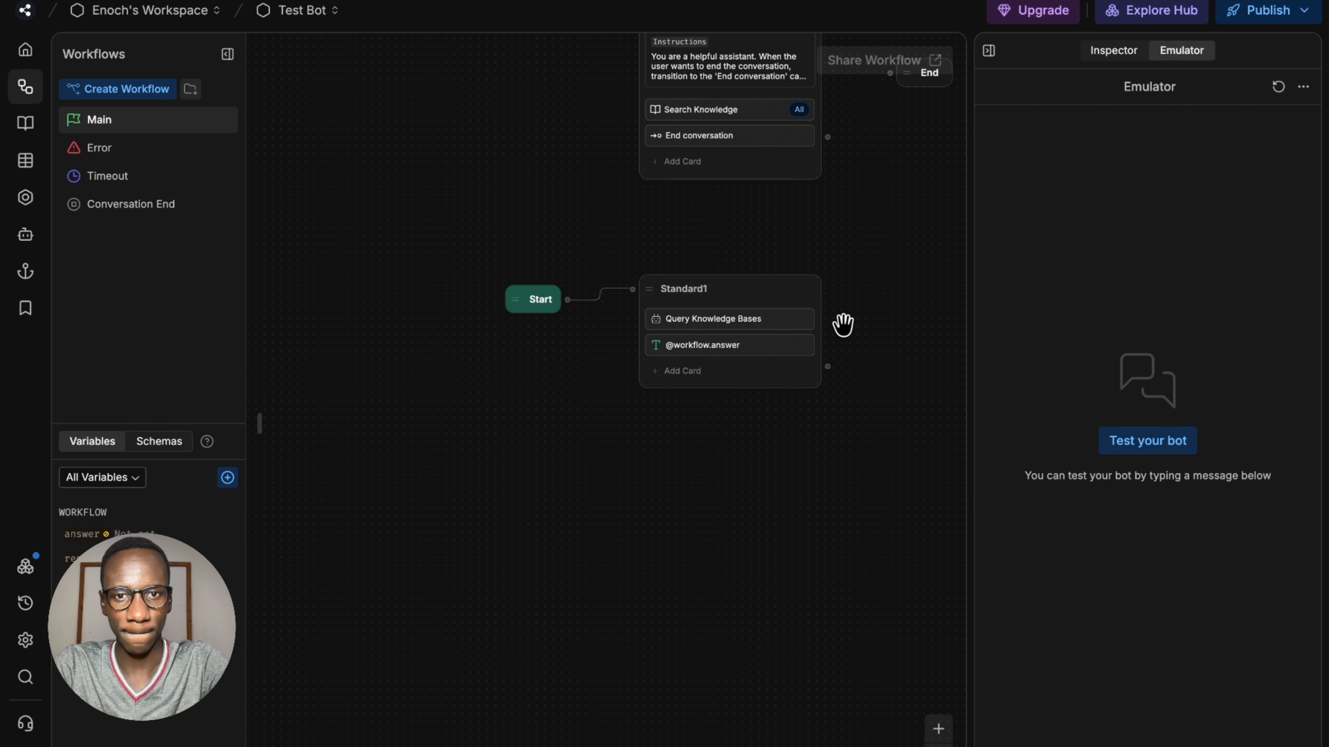
Step: Set the Query Knowledge Bases card's answer variable to workflow.answer
{"action": "left_click", "coordinate": [797, 309]}
{"action": "left_click", "coordinate": [1068, 436]}
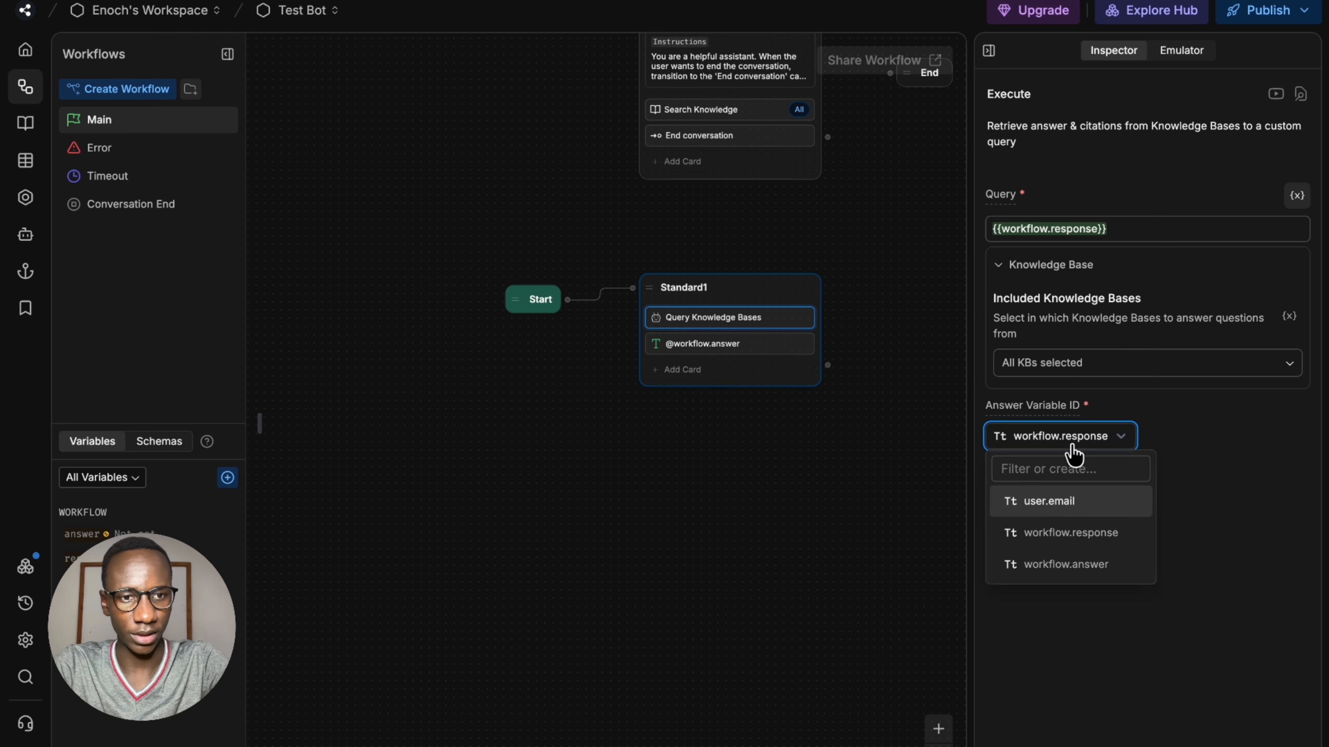
{"action": "left_click", "coordinate": [1113, 564]}
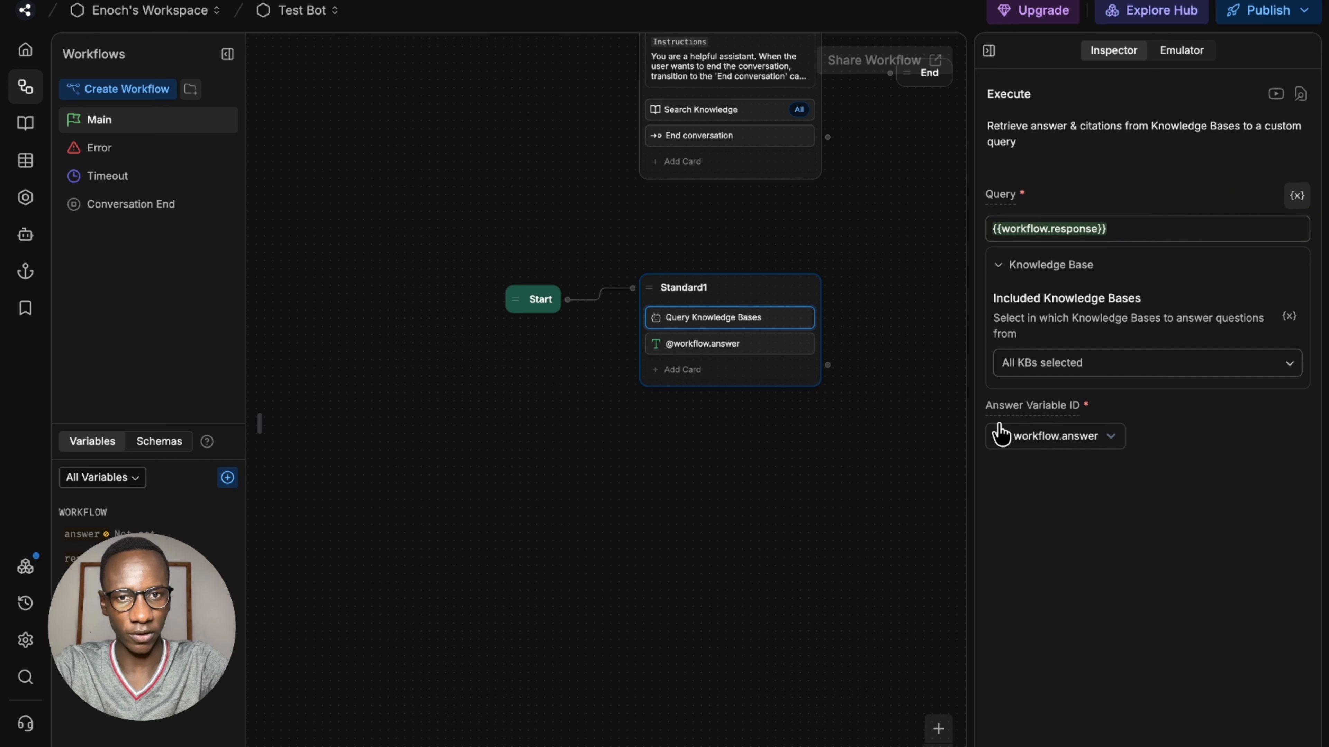
Step: Replace Standard1's Query Knowledge Bases and Text cards with a Log card and open the Log card's settings
{"action": "left_click", "coordinate": [760, 344]}
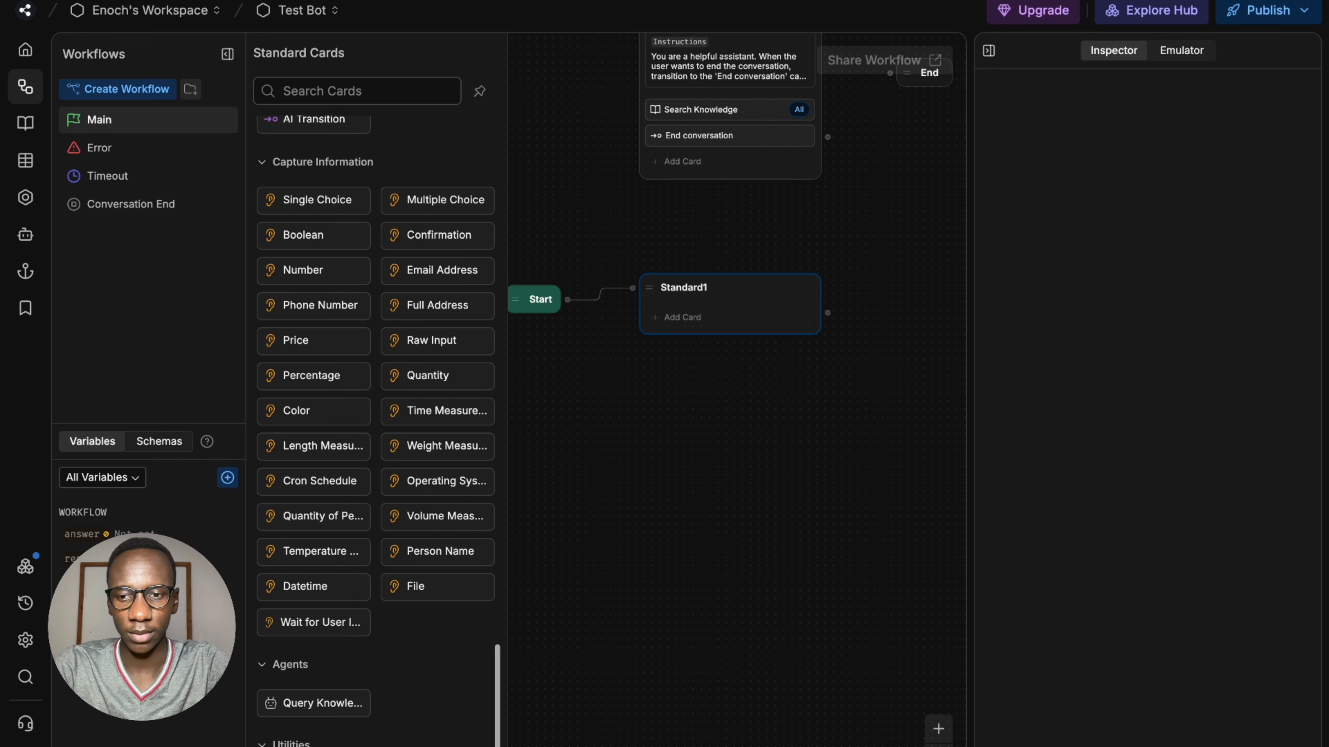
{"action": "left_click", "coordinate": [393, 745]}
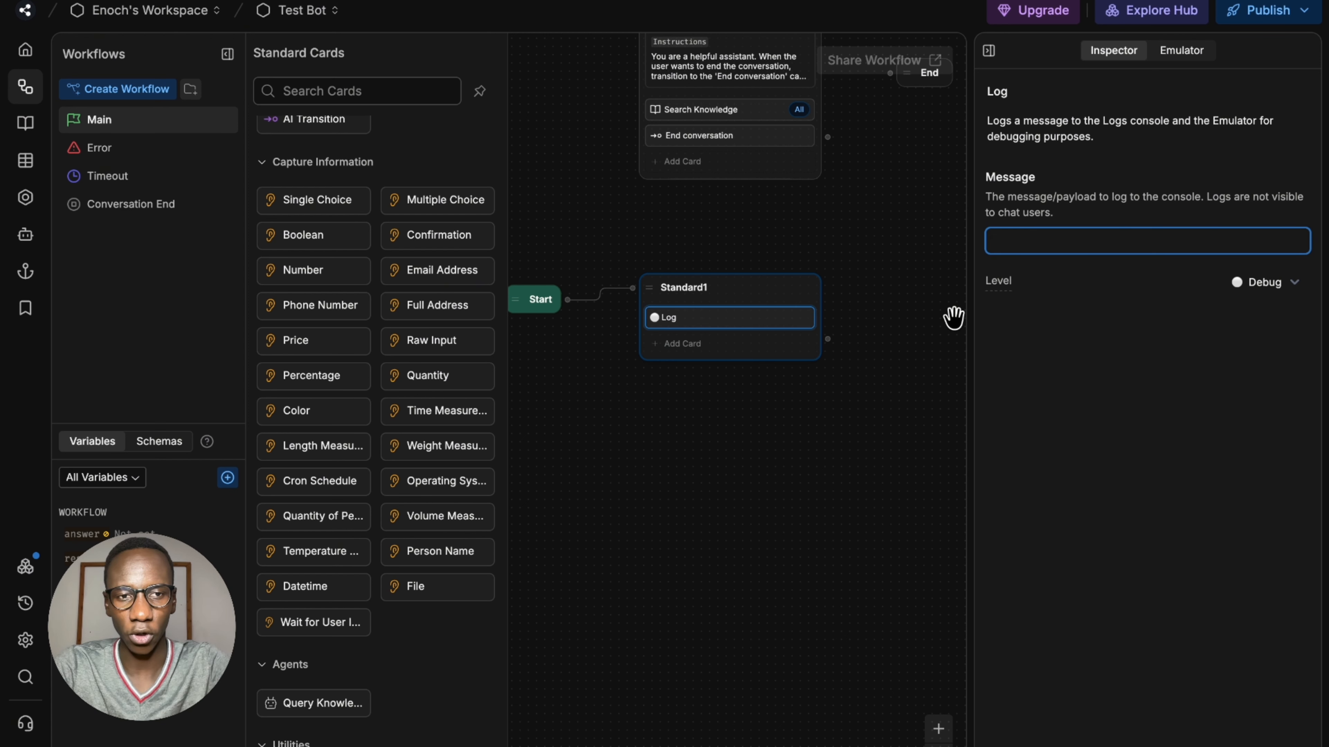
{"action": "mouse_move", "coordinate": [661, 746]}
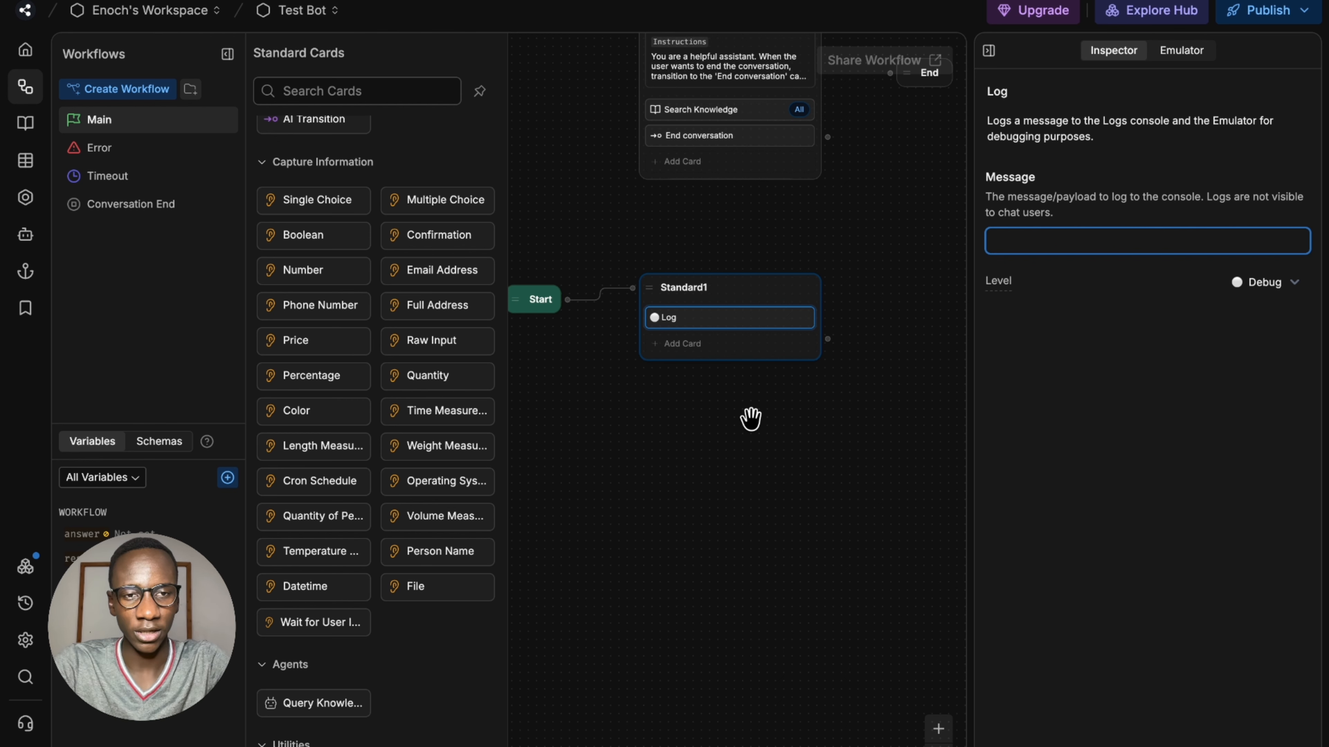
{"action": "left_click", "coordinate": [836, 373]}
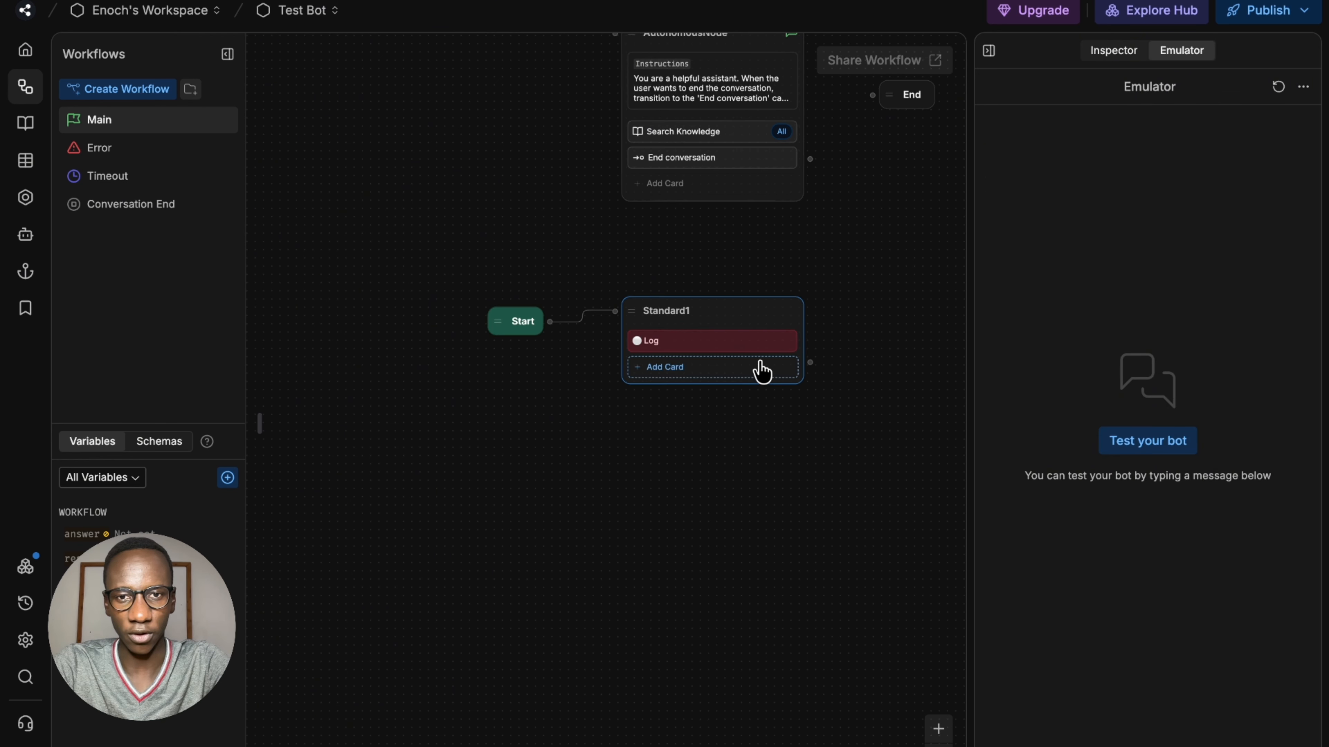
{"action": "left_click", "coordinate": [701, 362]}
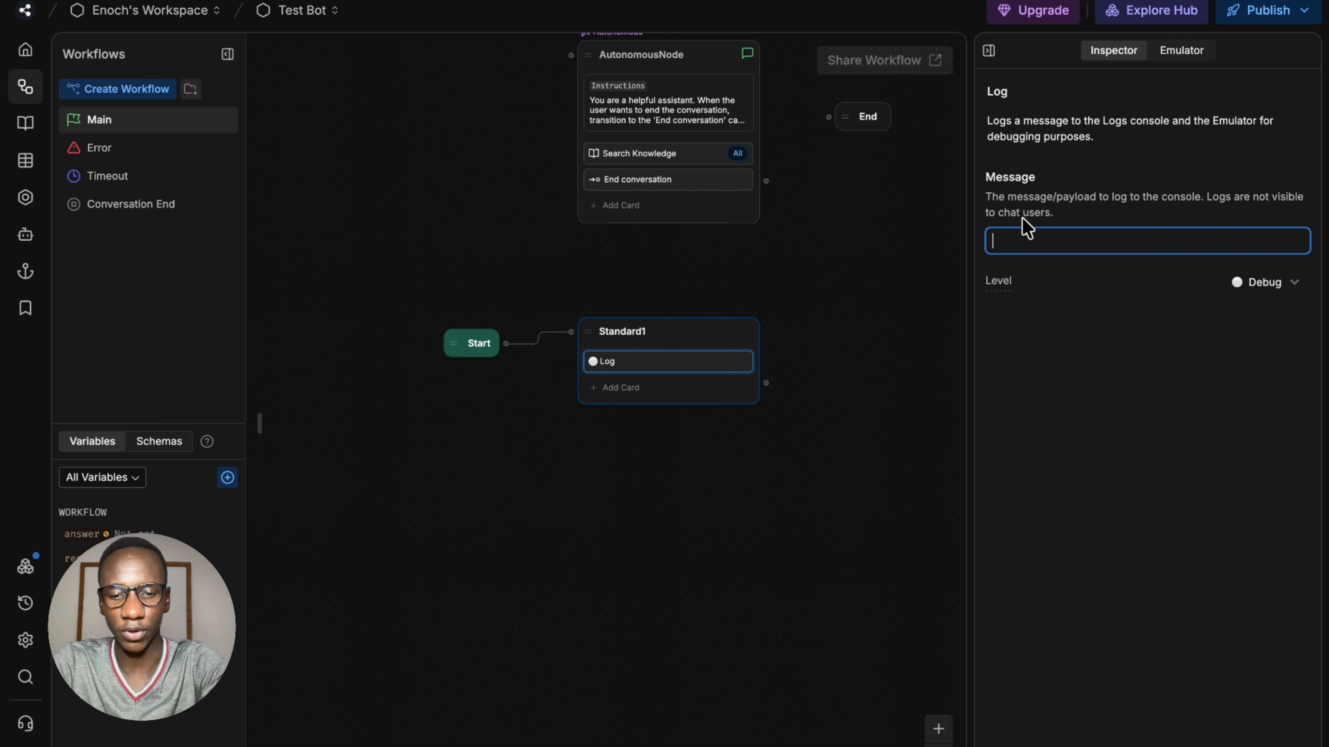
Step: Set the Log card's message to "User has started conversation" and its level to Warning
{"action": "type", "text": "User "}
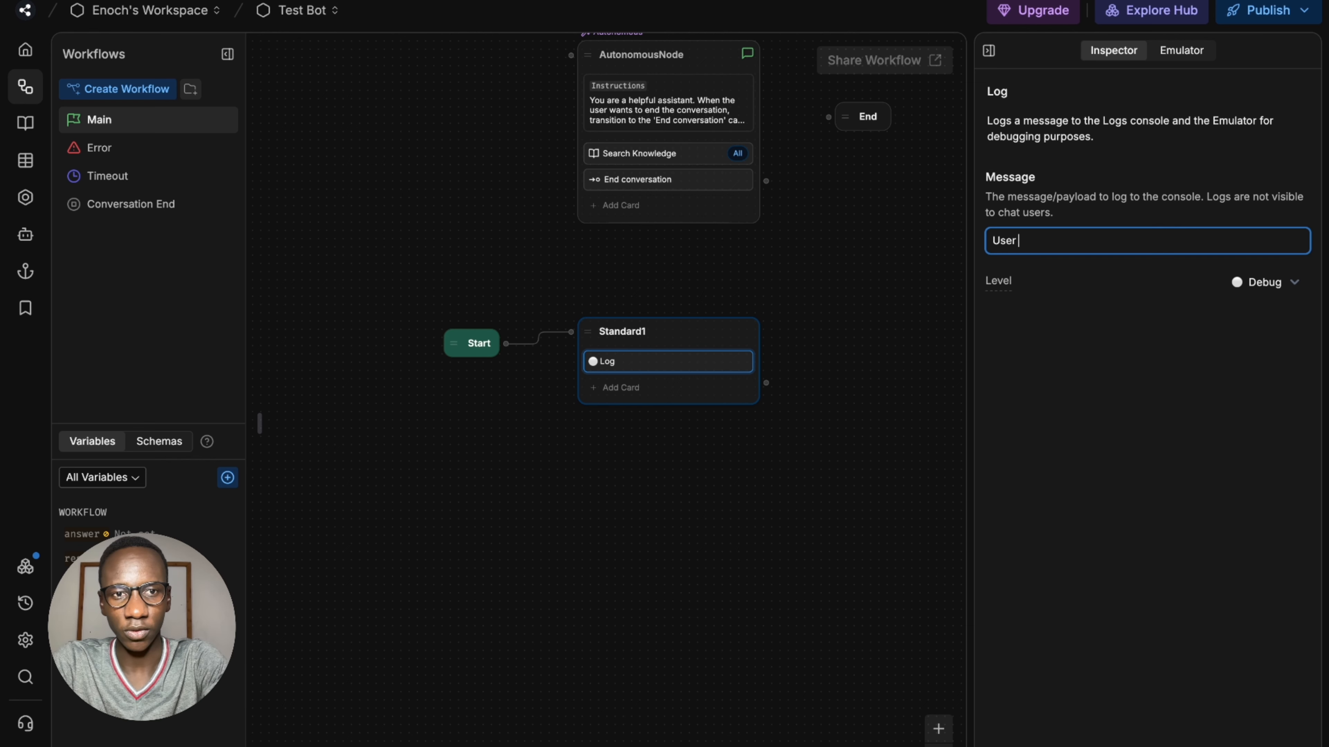
{"action": "type", "text": "has starte"}
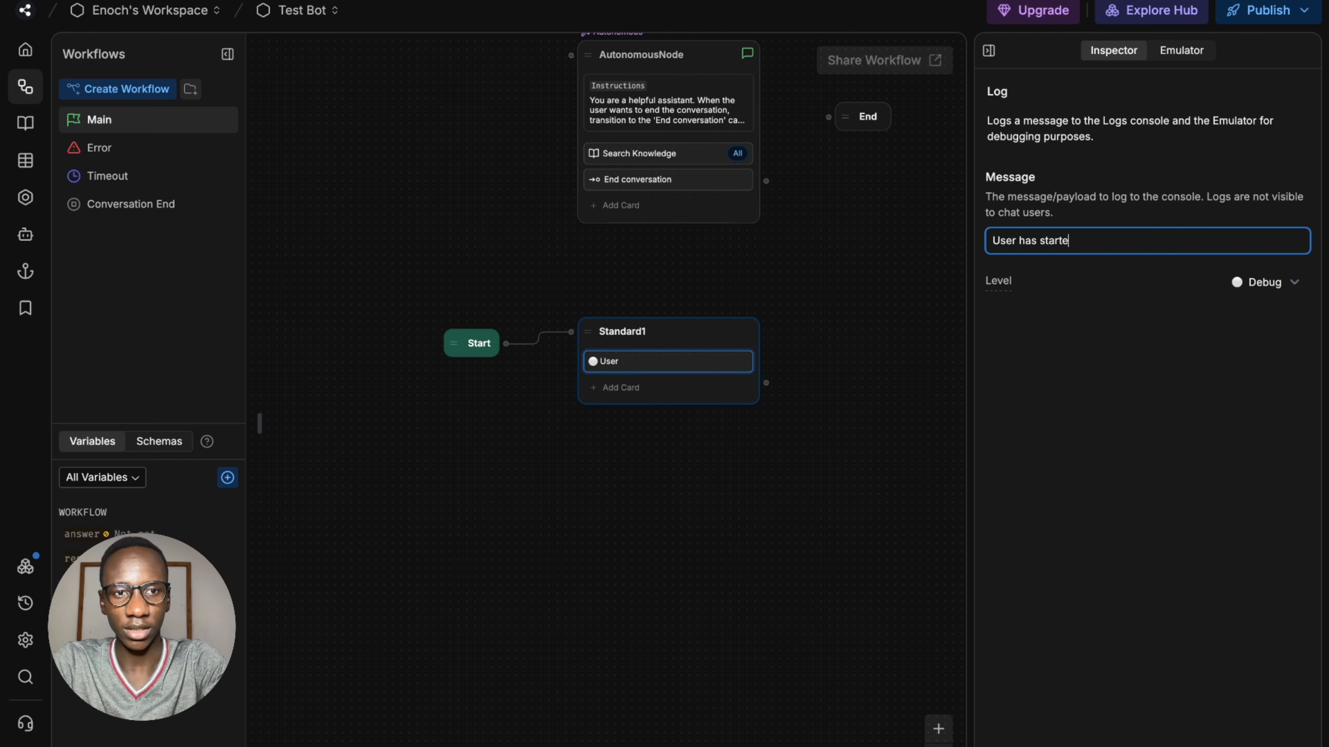
{"action": "type", "text": "d conversation"}
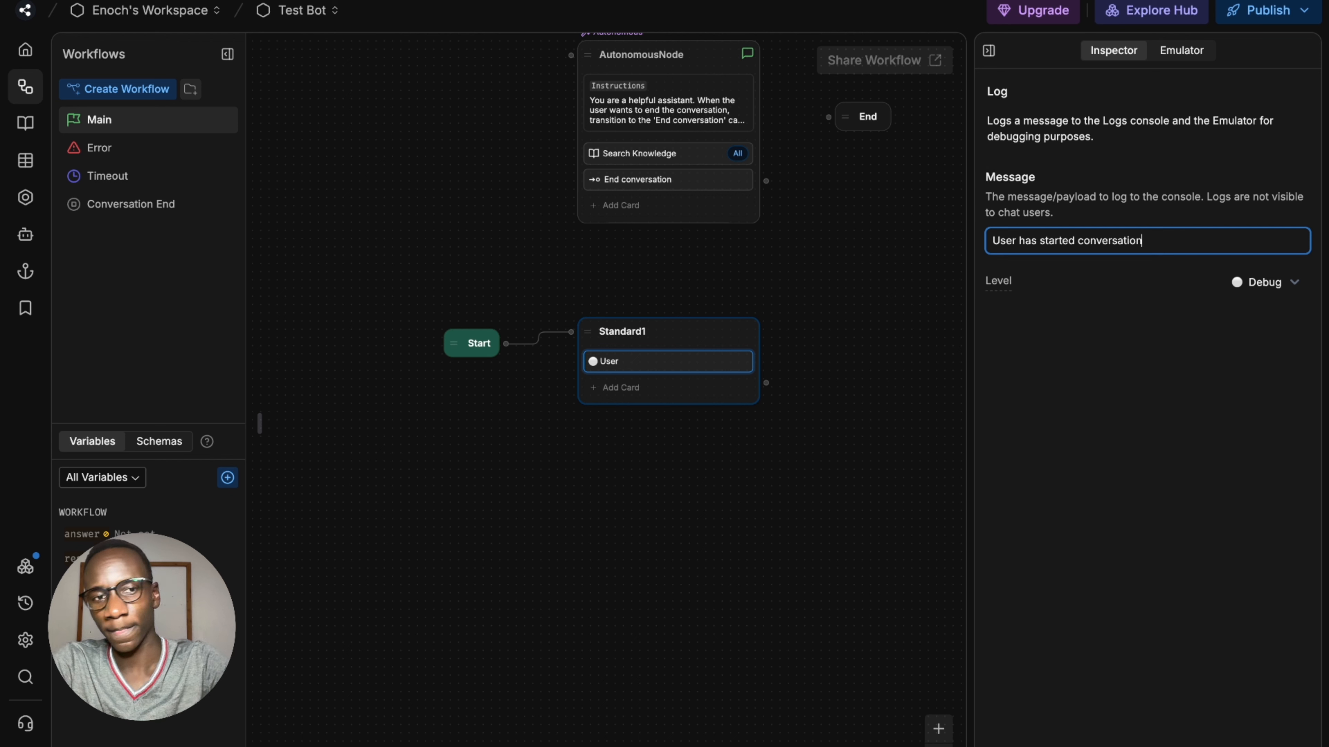
{"action": "left_click", "coordinate": [1268, 285]}
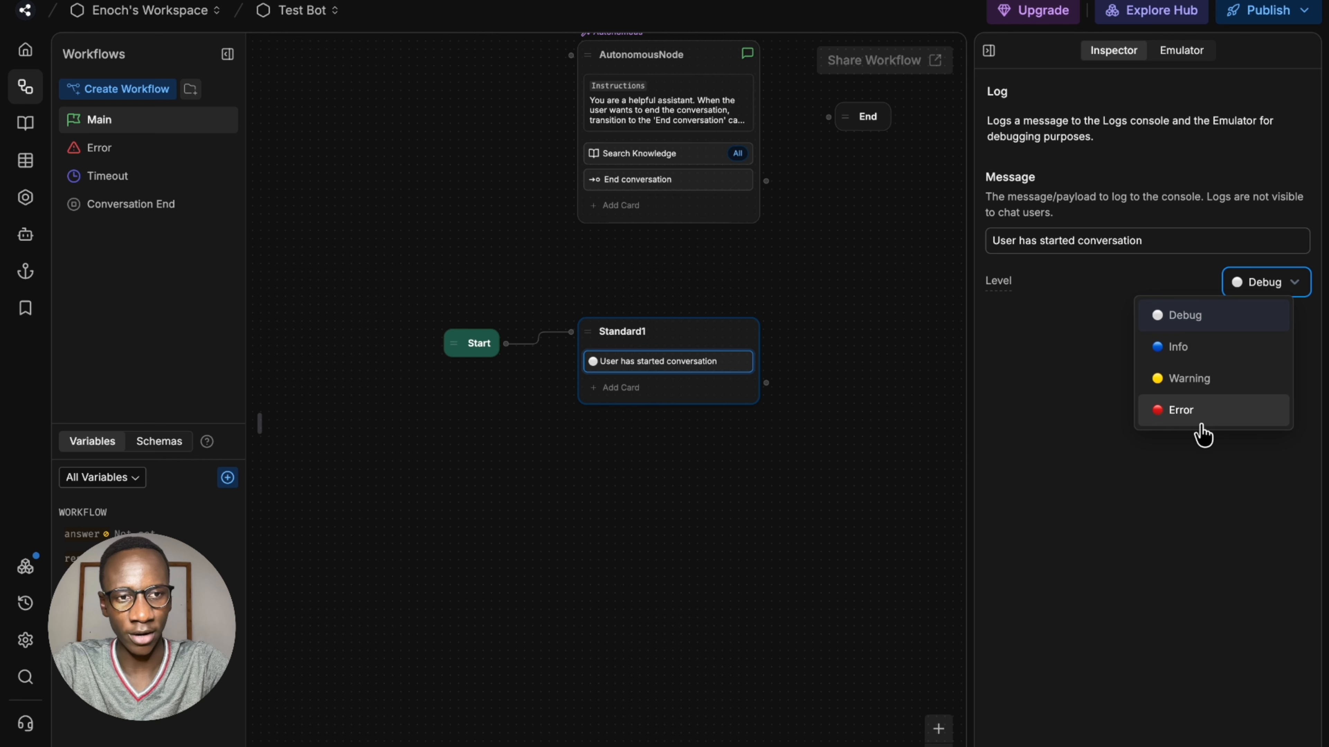
{"action": "left_click", "coordinate": [1183, 380]}
Step: Test the bot in the emulator with the message Hi and examine the logged output
{"action": "left_click", "coordinate": [1181, 50]}
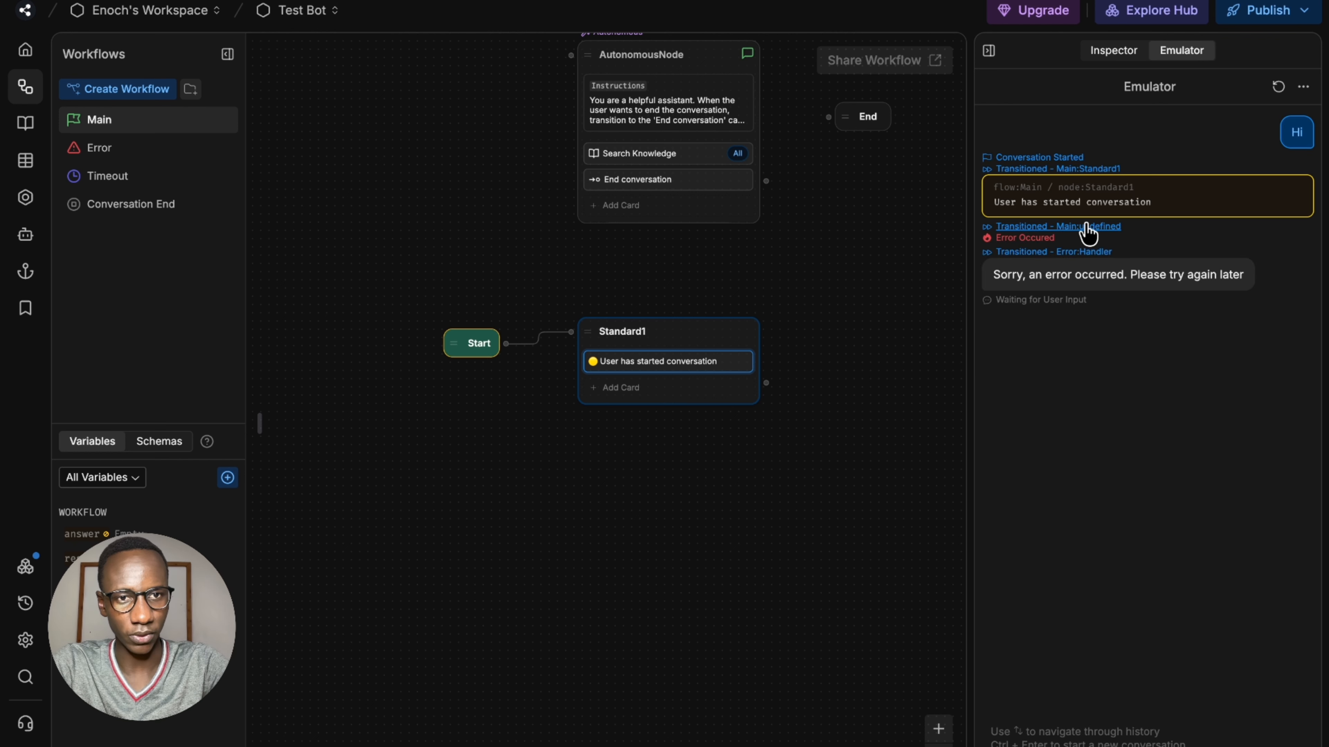
{"action": "mouse_move", "coordinate": [512, 745]}
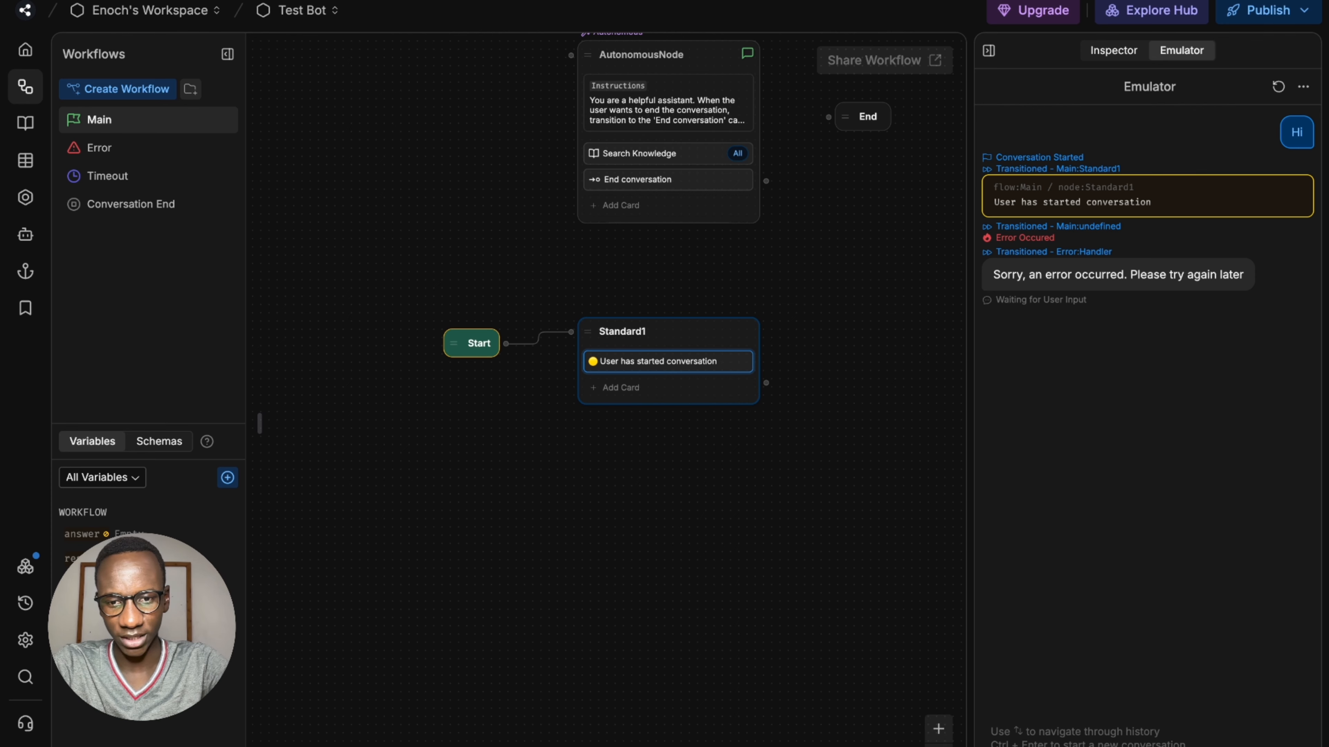
{"action": "mouse_move", "coordinate": [605, 745]}
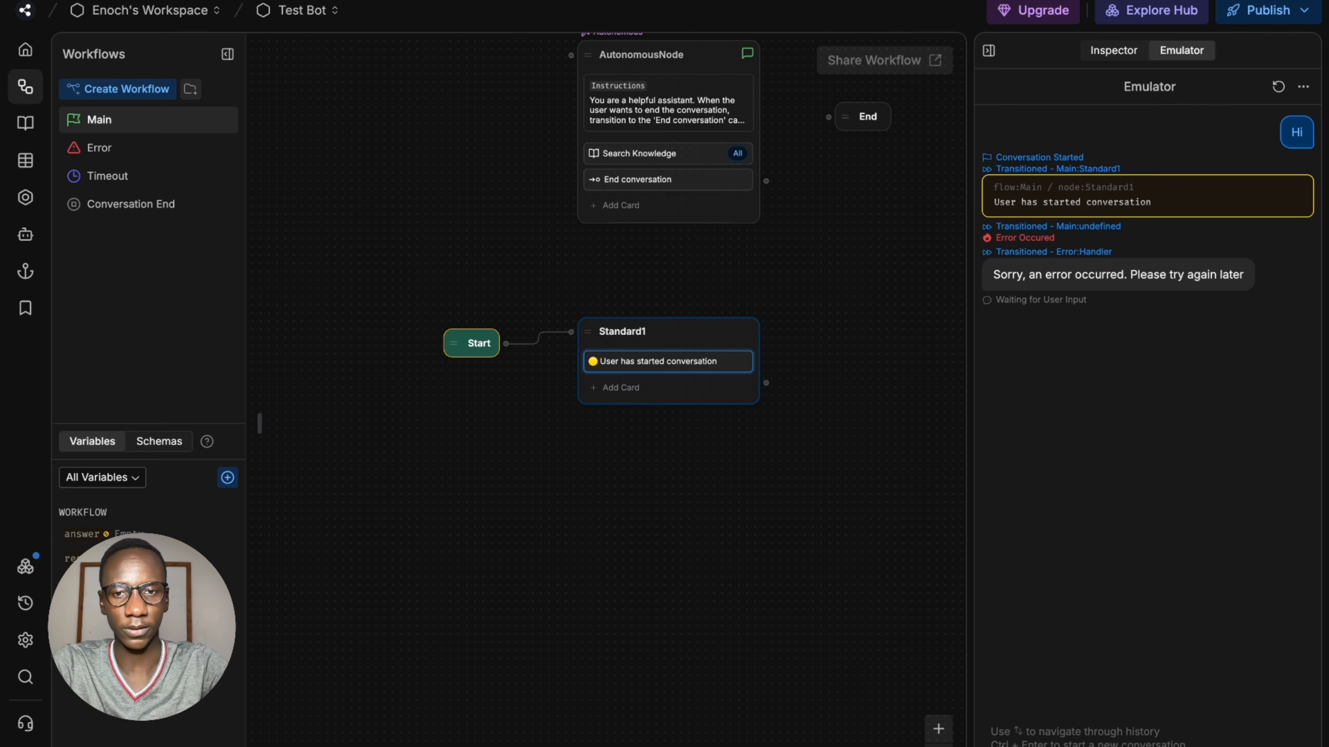
Step: Replace Standard1 with an empty standard node and connect Start to it
{"action": "key", "text": "Delete"}
{"action": "left_click_drag", "start_coordinate": [650, 466], "coordinate": [549, 394]}
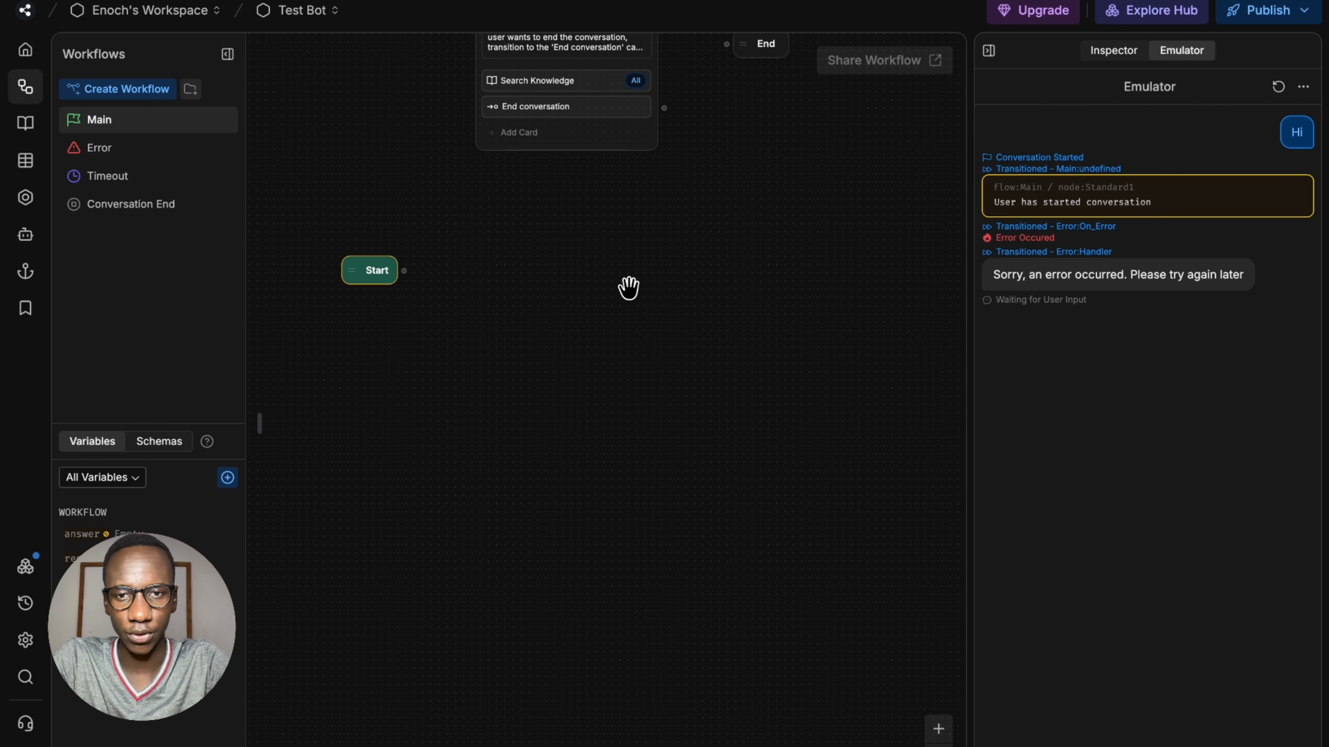
{"action": "right_click", "coordinate": [660, 261]}
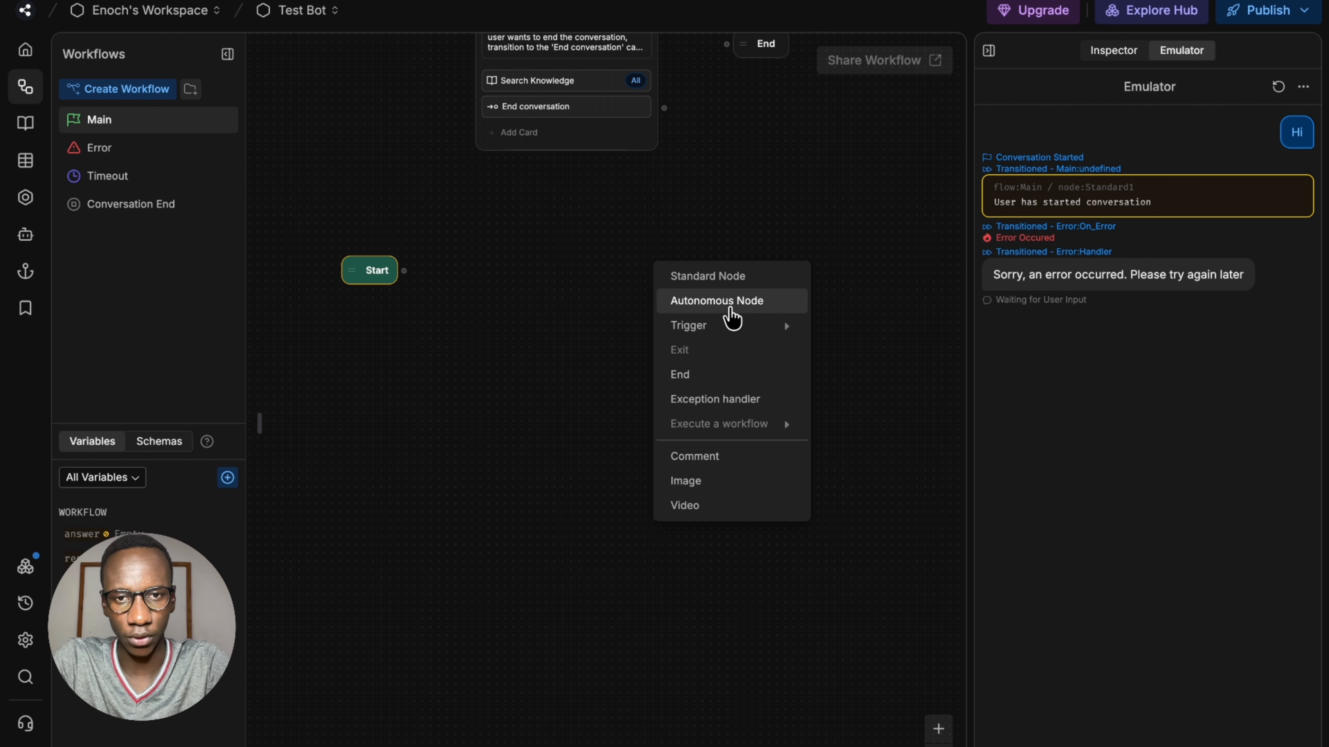
{"action": "left_click", "coordinate": [730, 275]}
{"action": "left_click_drag", "start_coordinate": [726, 273], "coordinate": [575, 276]}
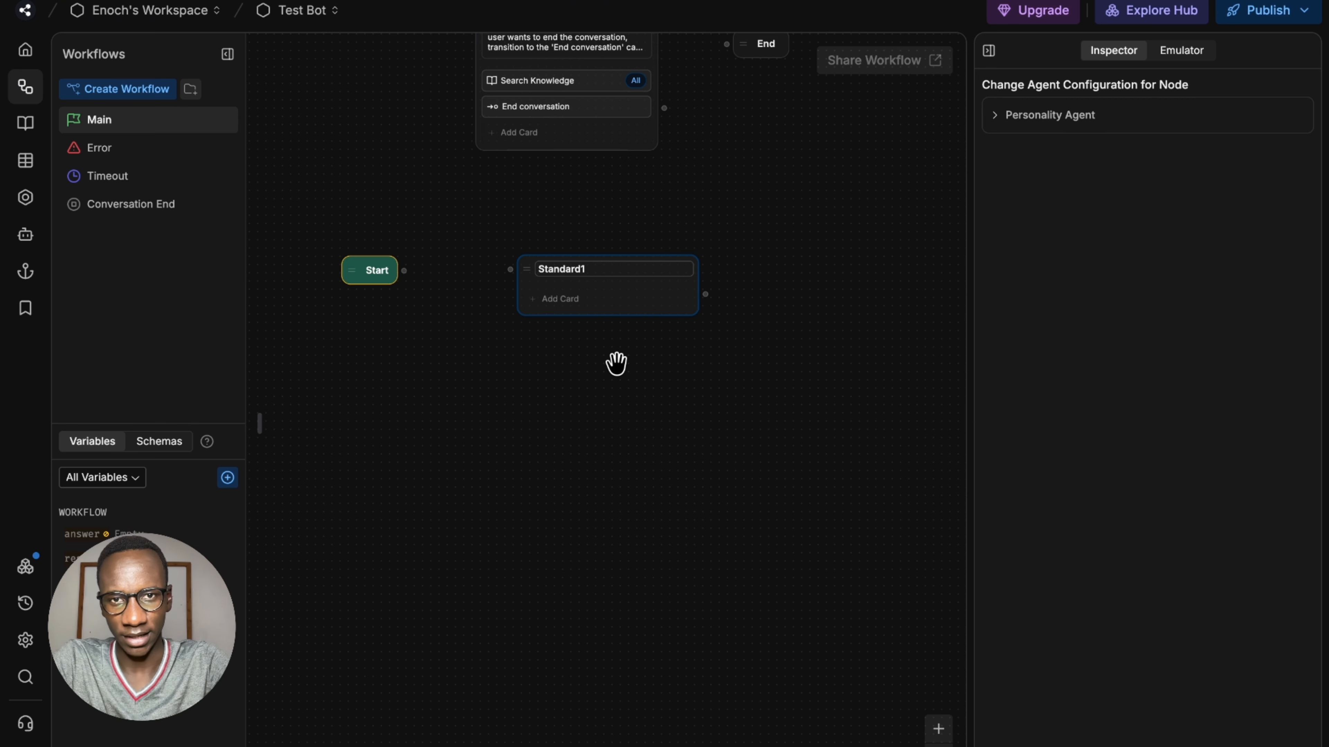
{"action": "left_click_drag", "start_coordinate": [563, 374], "coordinate": [543, 451]}
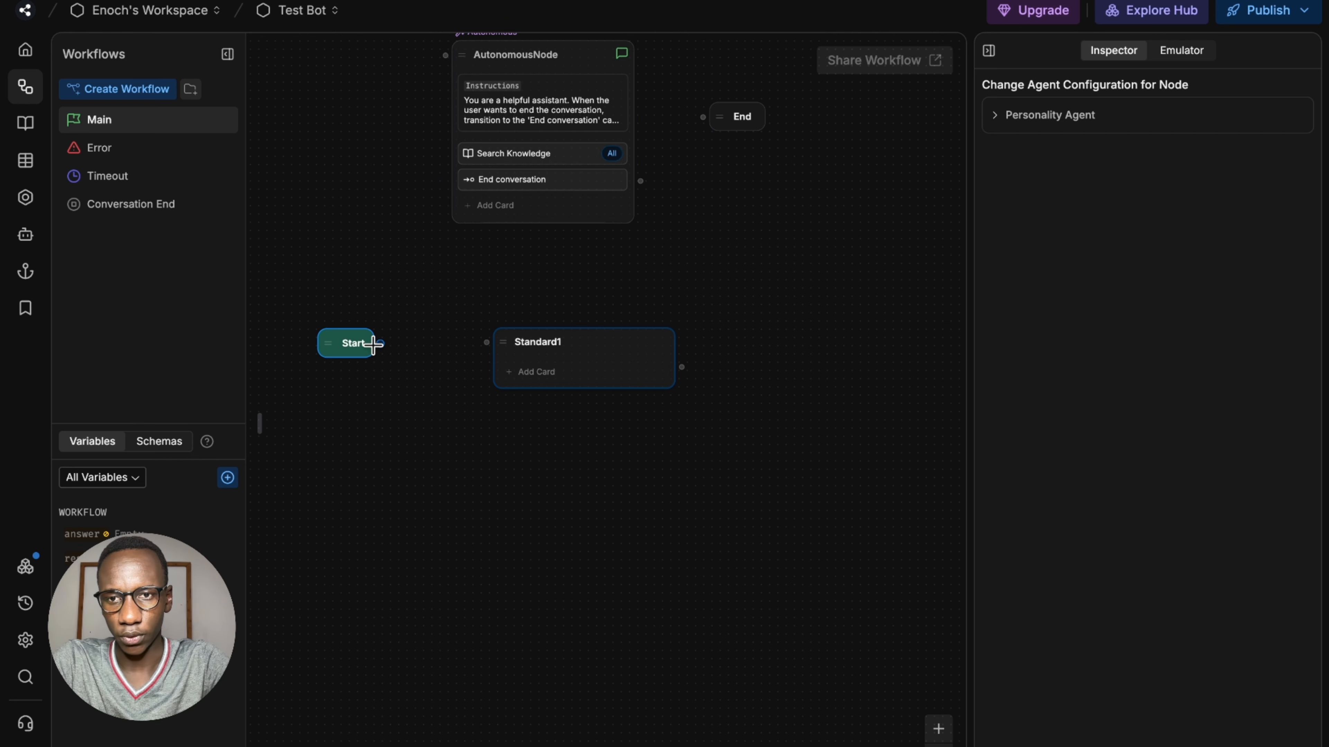
{"action": "left_click_drag", "start_coordinate": [372, 344], "coordinate": [487, 342]}
Step: Add another standard node below Standard1 and connect Standard1's output to it
{"action": "right_click", "coordinate": [753, 510]}
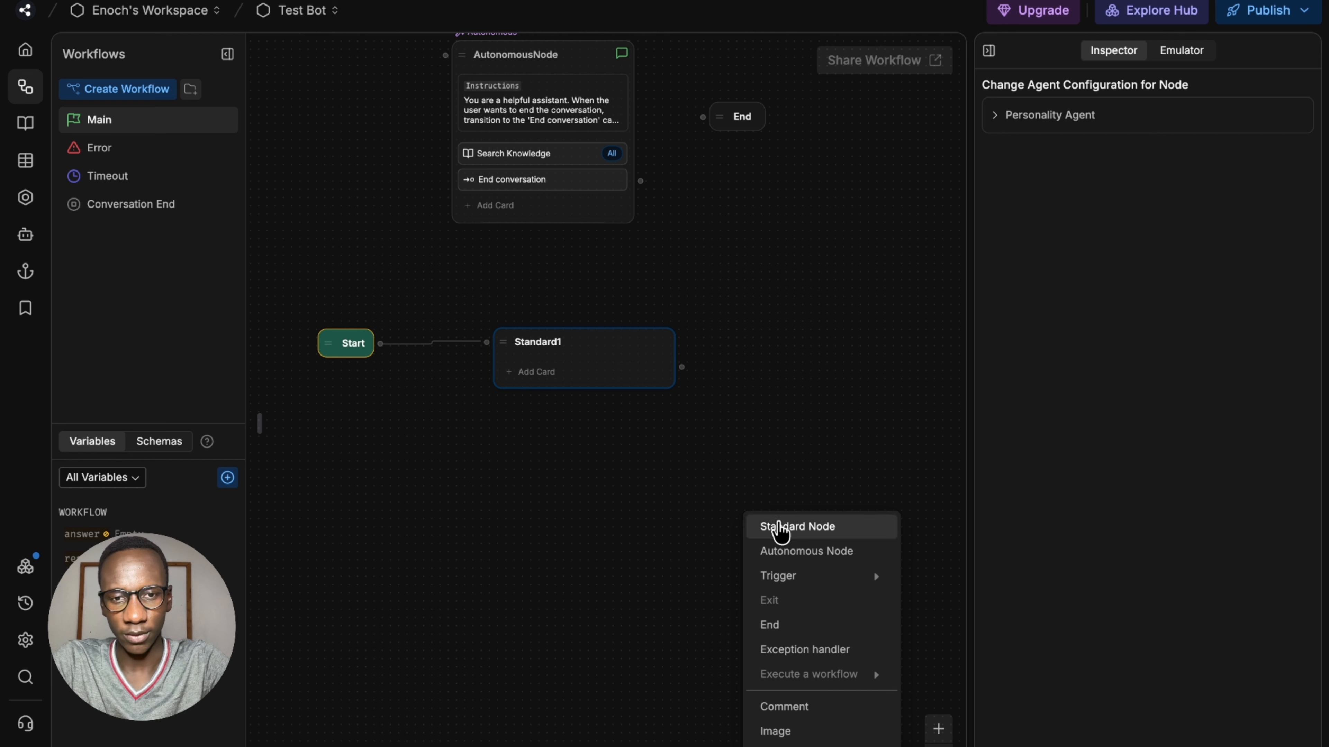
{"action": "left_click", "coordinate": [779, 529]}
{"action": "left_click_drag", "start_coordinate": [681, 367], "coordinate": [491, 442]}
{"action": "scroll", "coordinate": [735, 462], "scroll_direction": "right", "scroll_amount": 3}
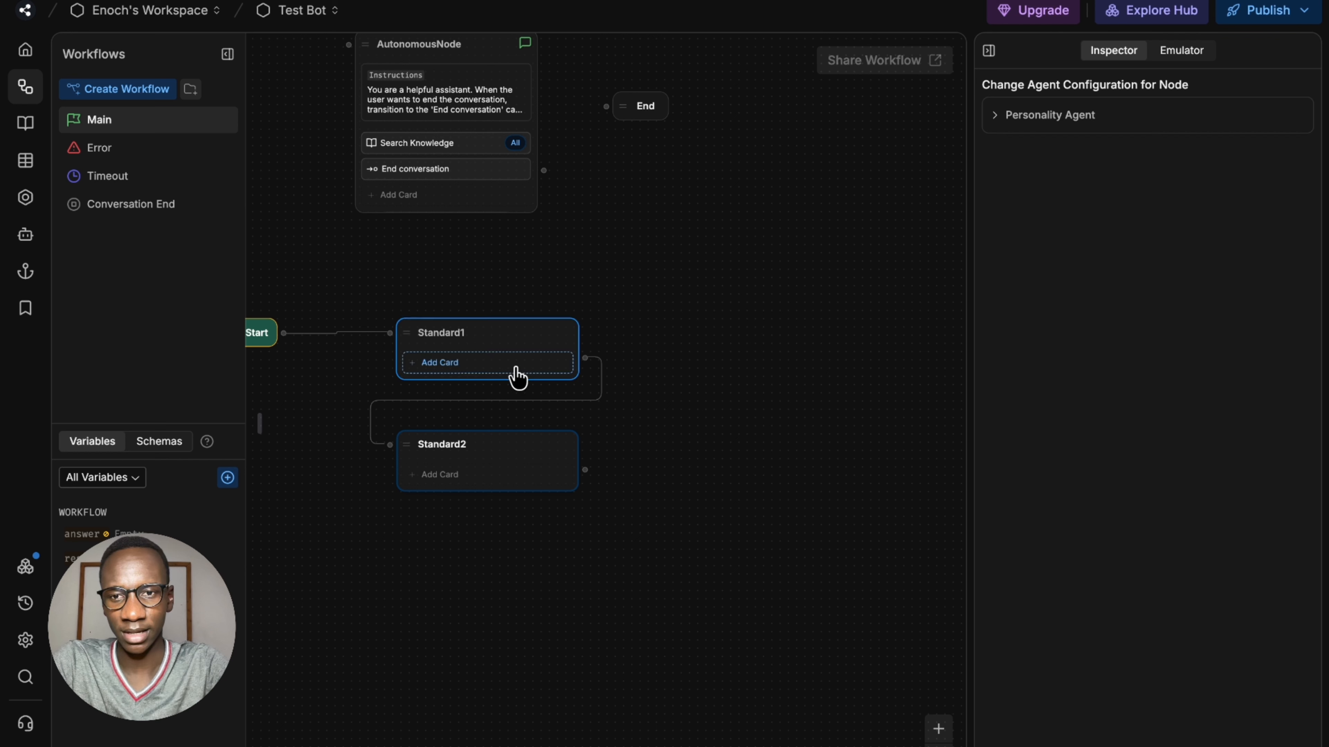
Step: Add an AI Transition card to the Standard1 node
{"action": "left_click", "coordinate": [524, 371]}
{"action": "type", "text": "ai"}
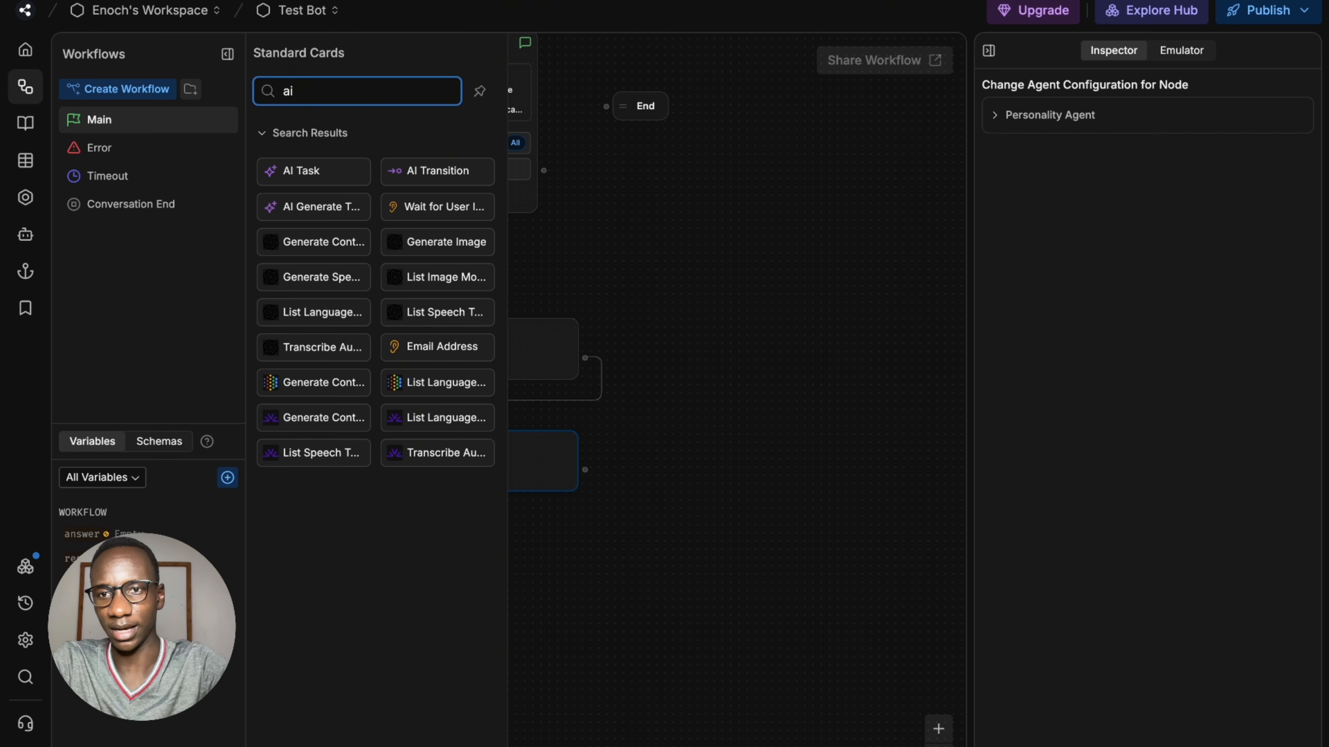
{"action": "left_click", "coordinate": [450, 172]}
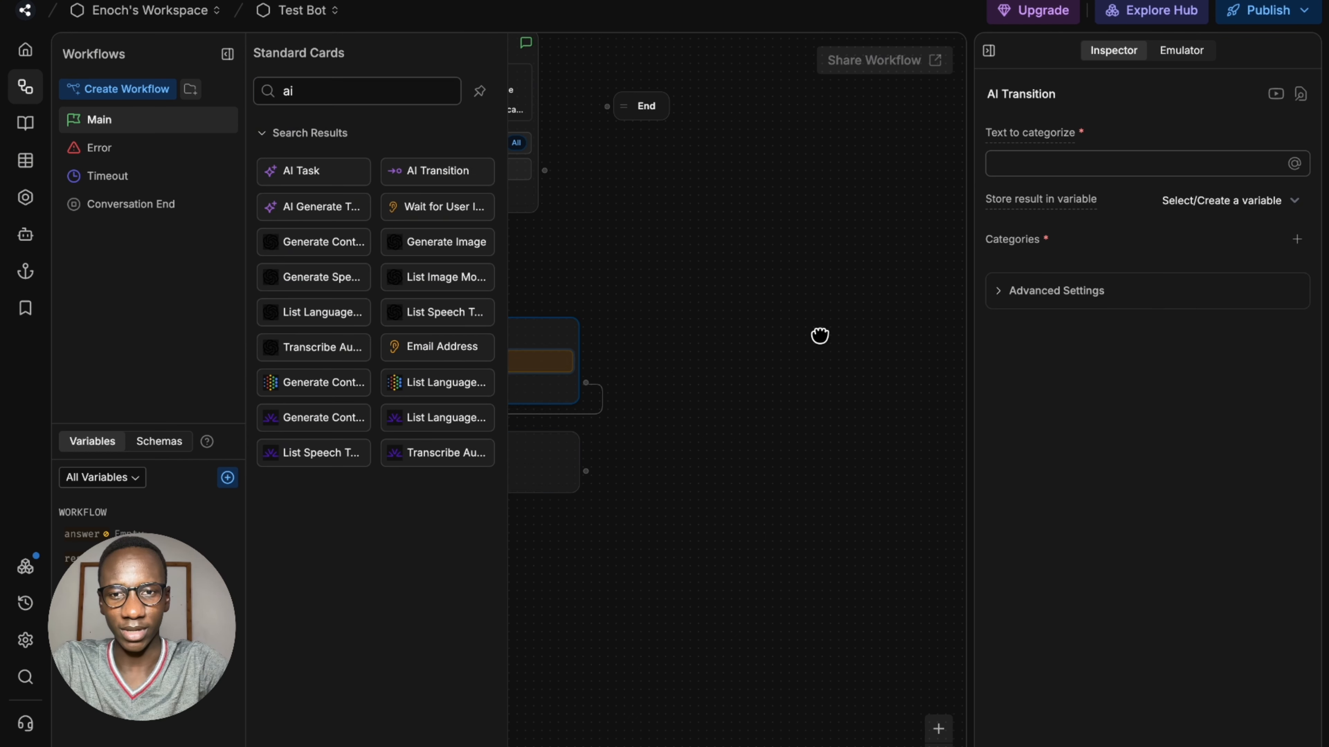
Step: Give the AI Transition card the categories up, down, left and right
{"action": "left_click", "coordinate": [1118, 163]}
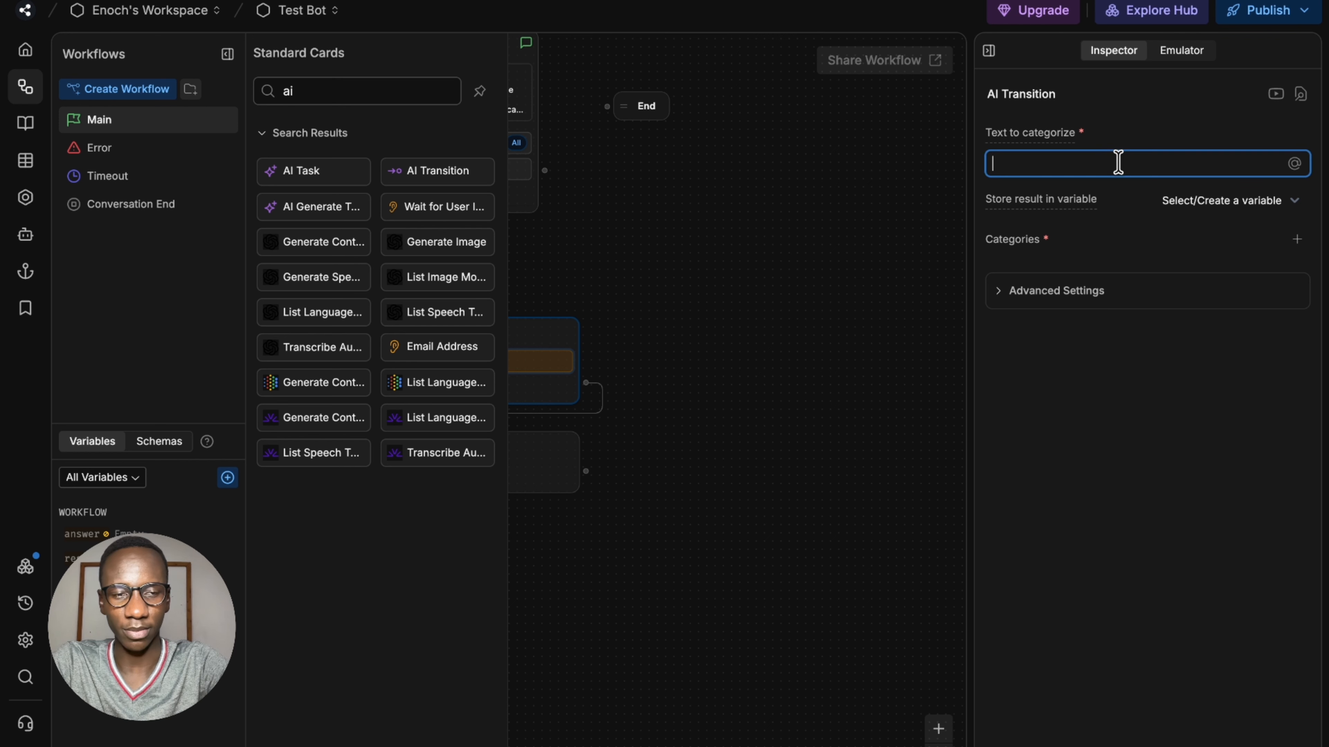
{"action": "left_click", "coordinate": [1297, 240]}
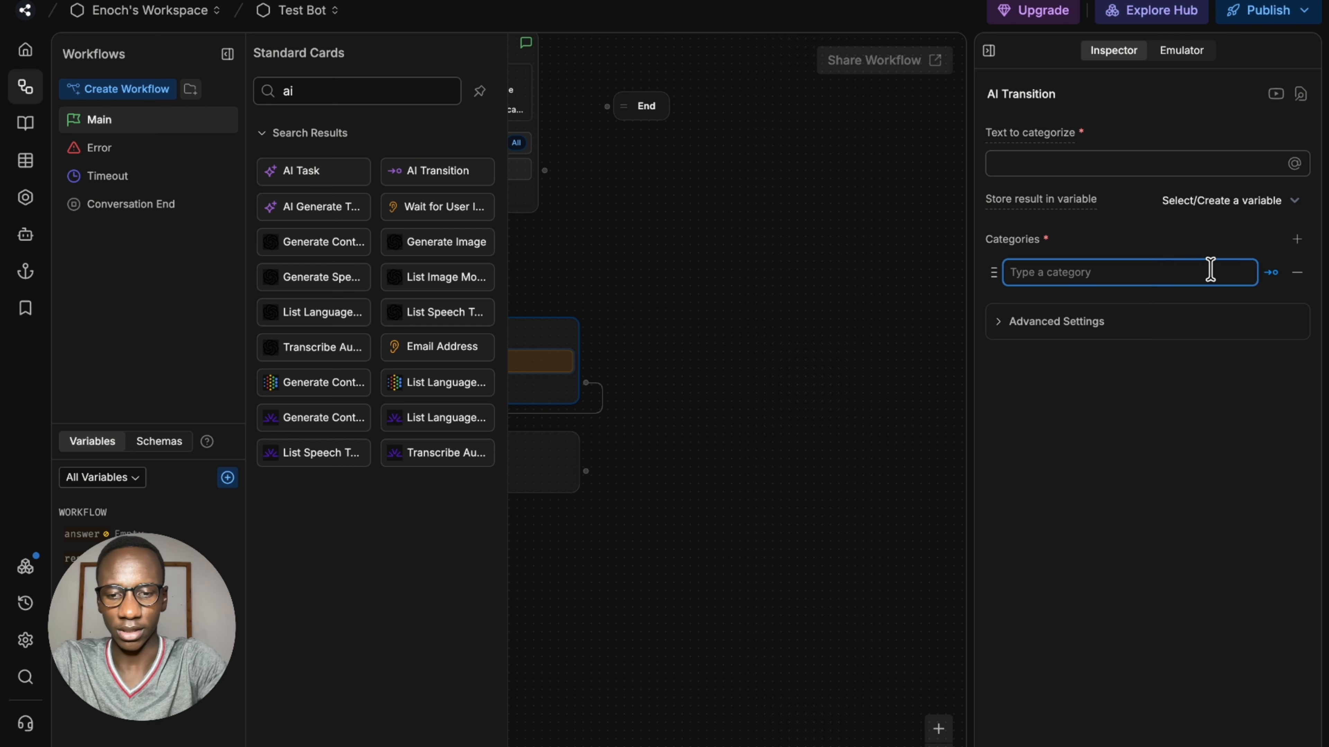
{"action": "key", "text": "Return"}
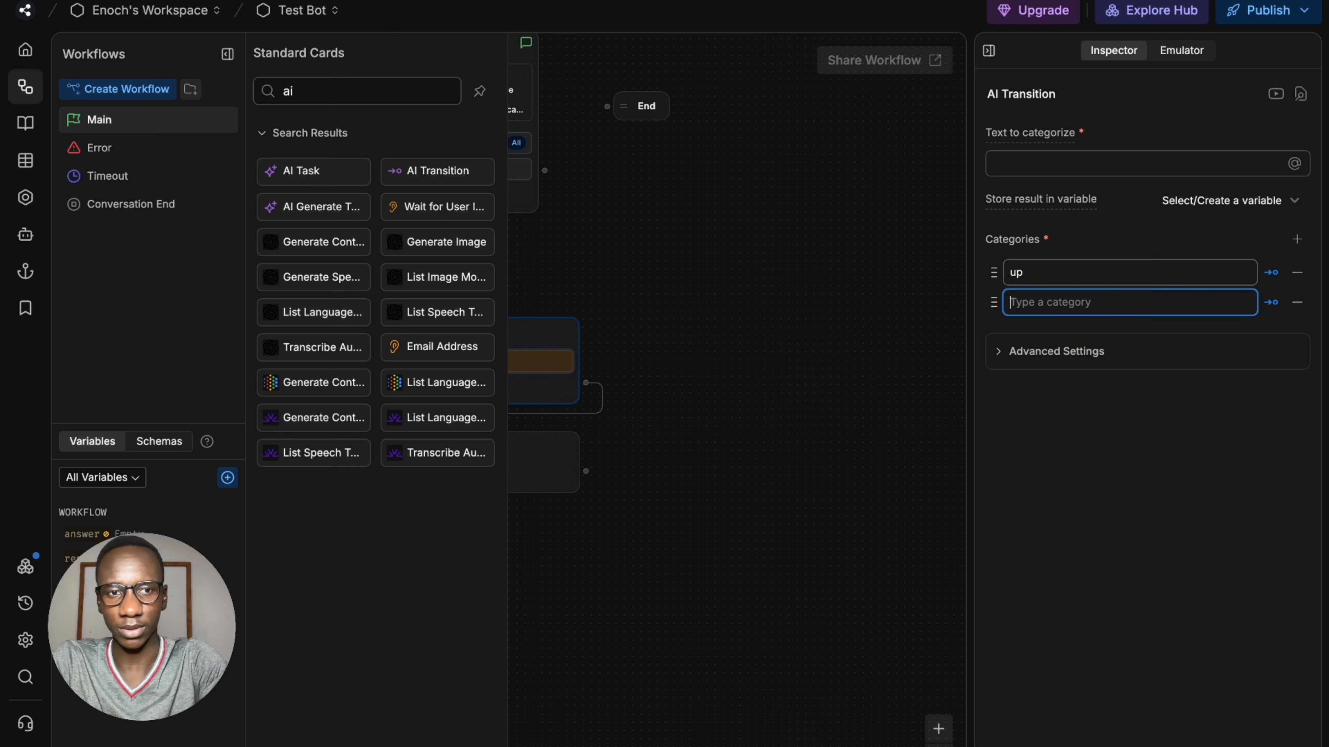
{"action": "type", "text": "down"}
{"action": "key", "text": "Return"}
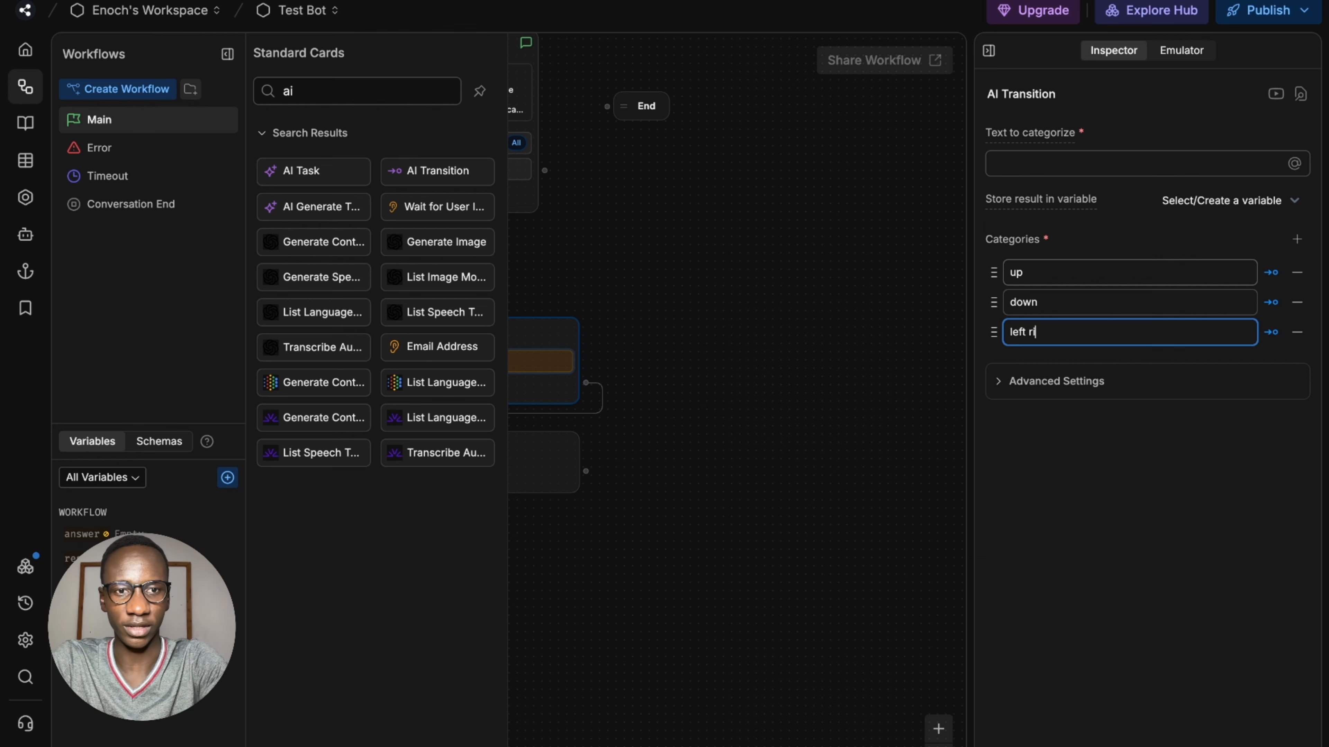
{"action": "key", "text": "Return"}
{"action": "key", "text": "Return"}
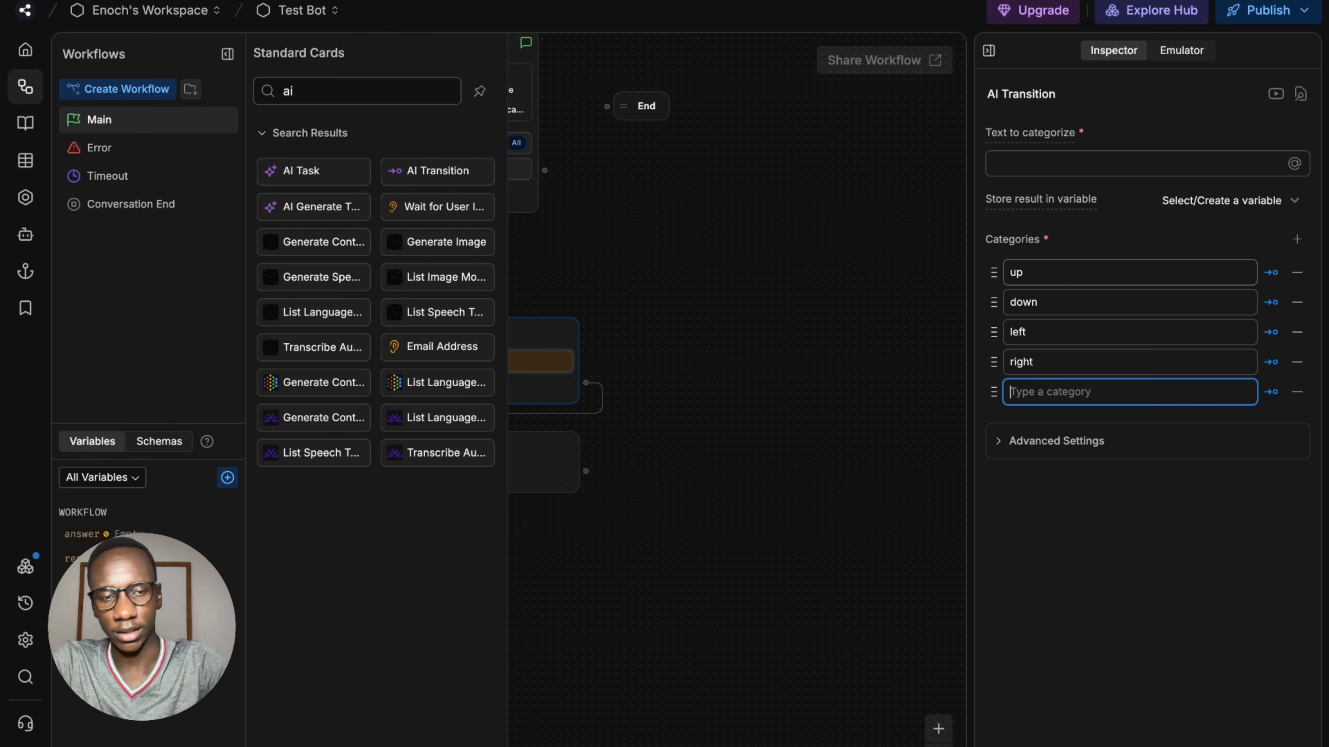
Step: Add a standard node beside Standard1 and connect the AI Transition's up category to it
{"action": "left_click", "coordinate": [815, 371]}
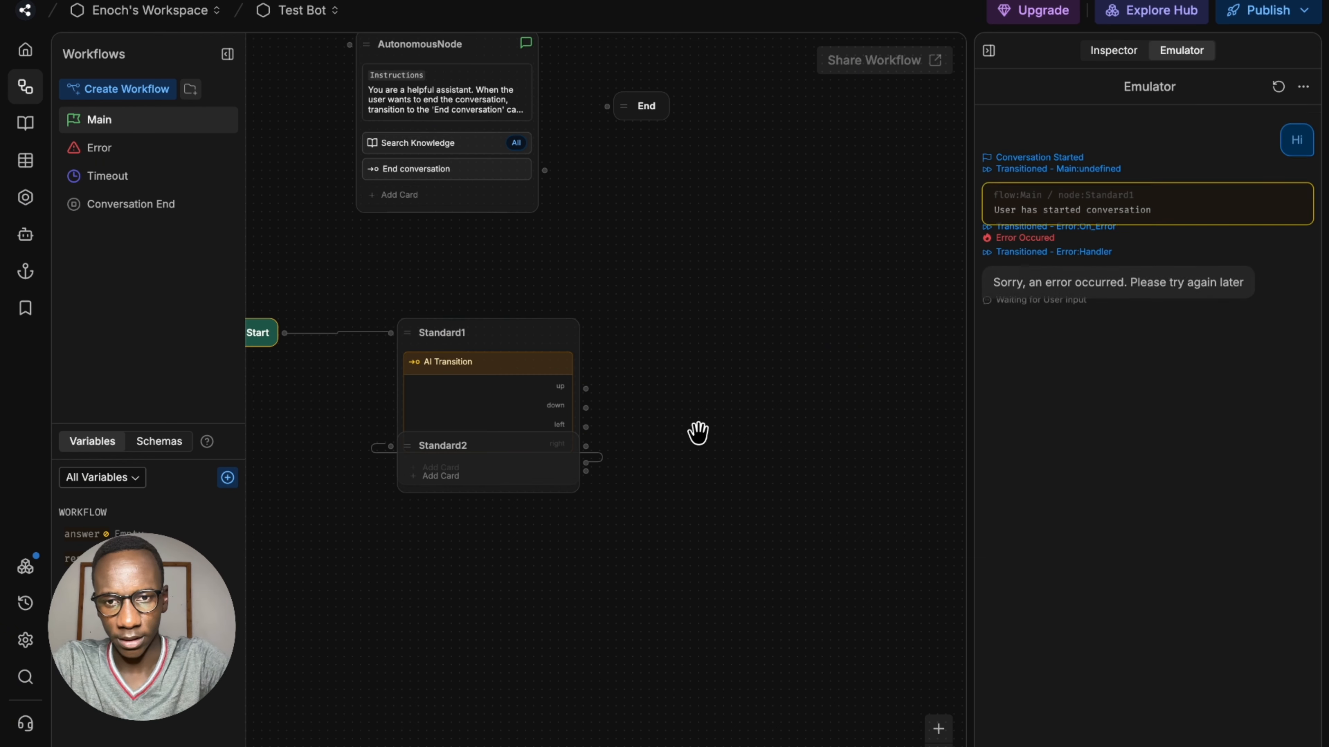
{"action": "right_click", "coordinate": [685, 451]}
{"action": "left_click", "coordinate": [721, 456]}
{"action": "left_click_drag", "start_coordinate": [723, 458], "coordinate": [698, 362]}
{"action": "left_click_drag", "start_coordinate": [590, 383], "coordinate": [655, 350]}
{"action": "left_click_drag", "start_coordinate": [714, 359], "coordinate": [714, 338]}
Step: Add a standard node below Standard3 and connect the AI Transition's down category to it
{"action": "right_click", "coordinate": [714, 437]}
{"action": "left_click", "coordinate": [723, 457]}
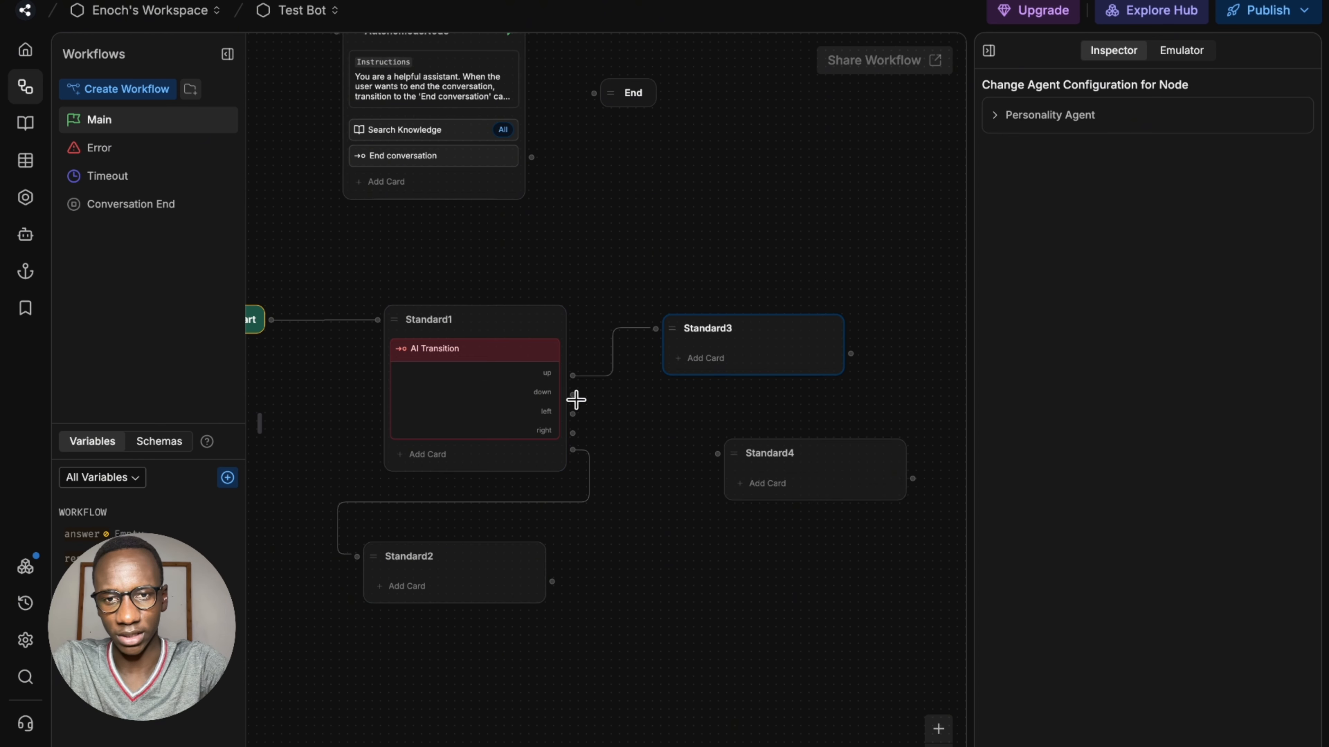
{"action": "left_click_drag", "start_coordinate": [572, 394], "coordinate": [725, 449]}
{"action": "left_click", "coordinate": [714, 482]}
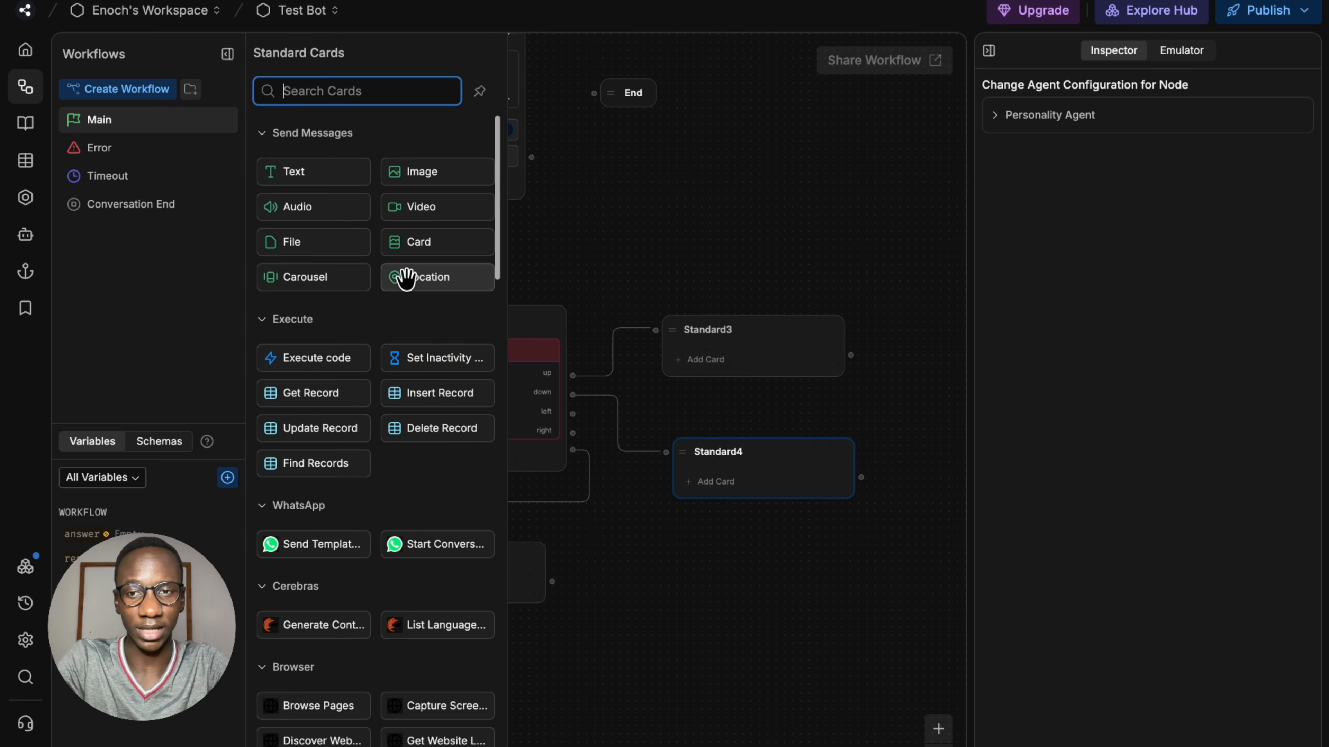
{"action": "scroll", "coordinate": [347, 326], "scroll_direction": "down", "scroll_amount": 15}
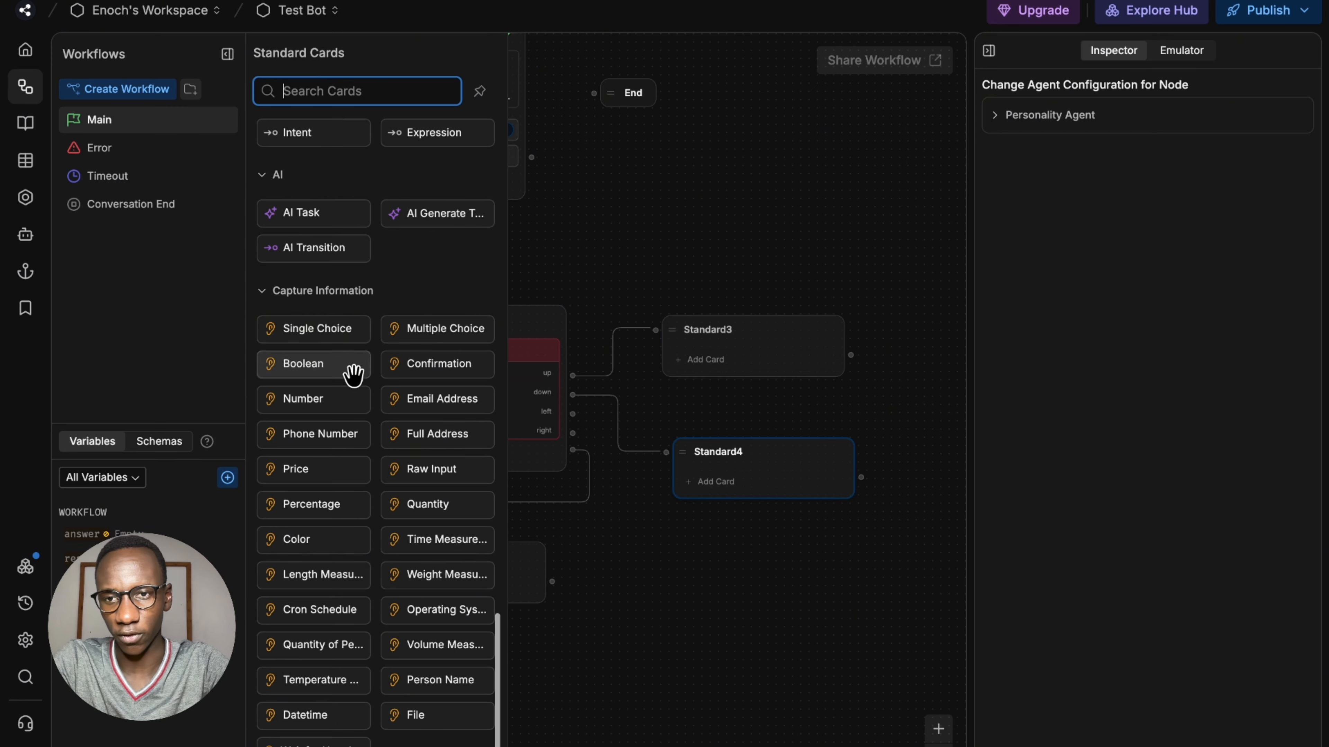
{"action": "key", "text": "Escape"}
Step: Add a standard node below Standard2 and move Standard2 to the empty area beneath Standard4
{"action": "left_click_drag", "start_coordinate": [355, 429], "coordinate": [334, 242]}
{"action": "left_click_drag", "start_coordinate": [633, 405], "coordinate": [757, 450]}
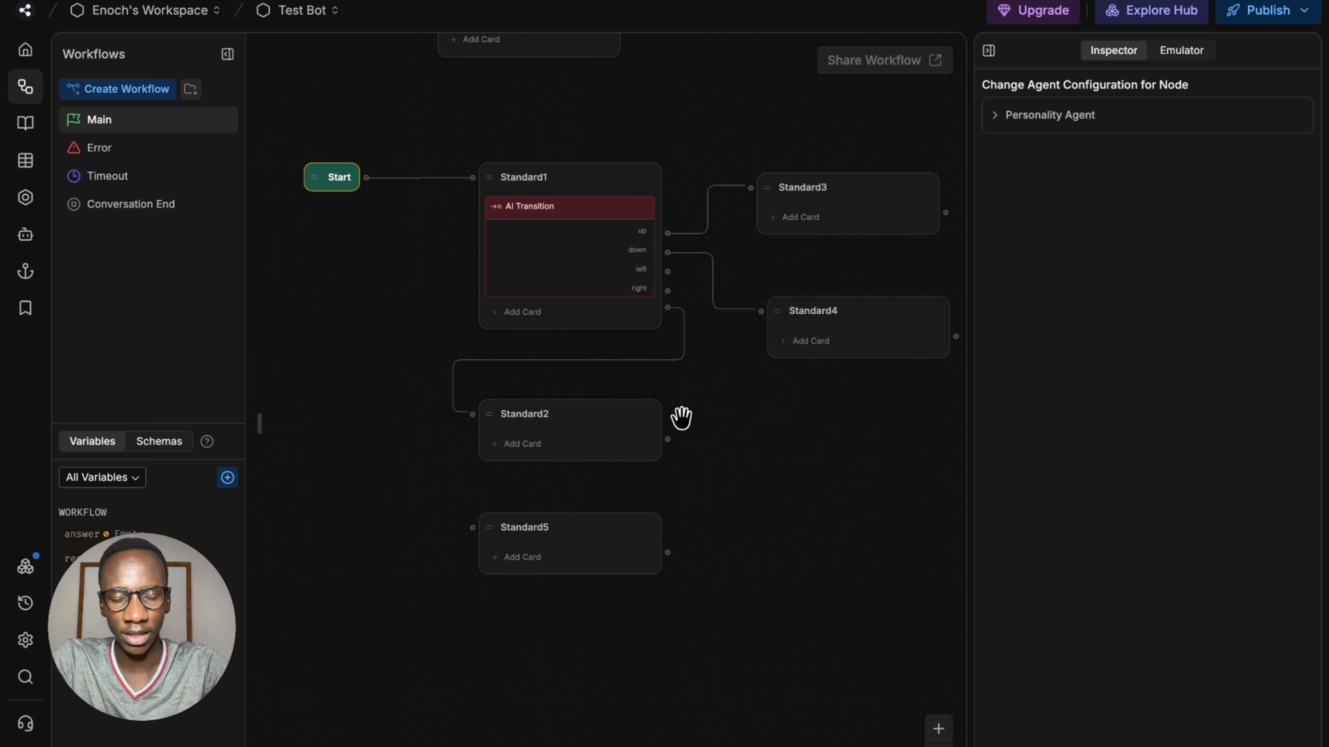
{"action": "left_click_drag", "start_coordinate": [602, 415], "coordinate": [827, 567]}
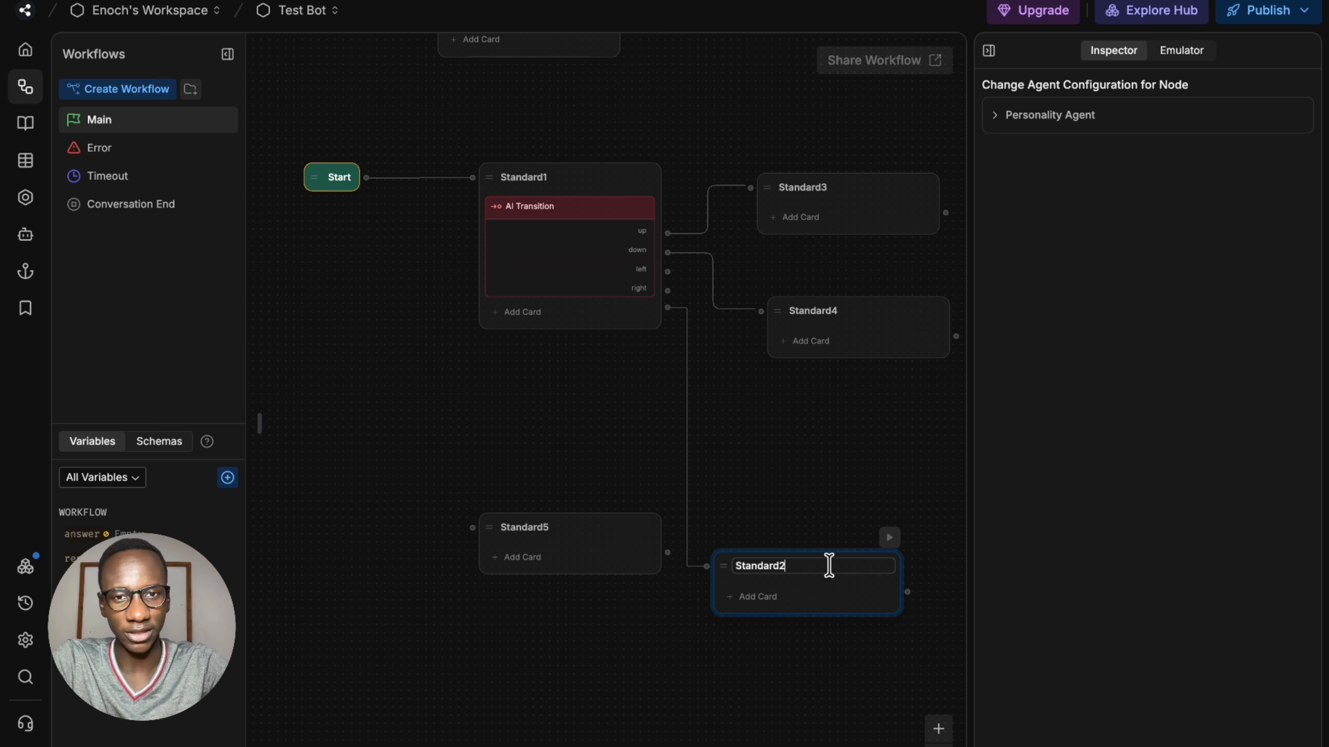
{"action": "left_click_drag", "start_coordinate": [786, 502], "coordinate": [543, 463]}
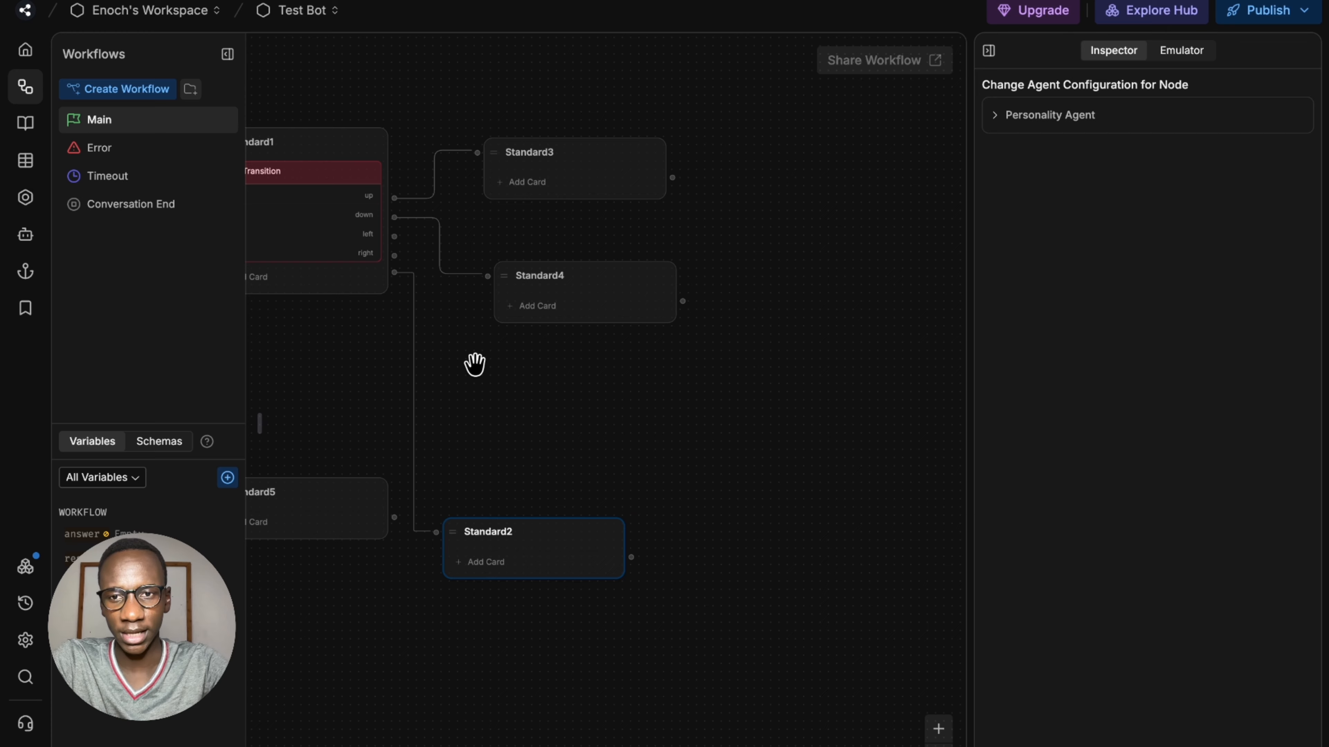
{"action": "left_click_drag", "start_coordinate": [474, 365], "coordinate": [579, 327]}
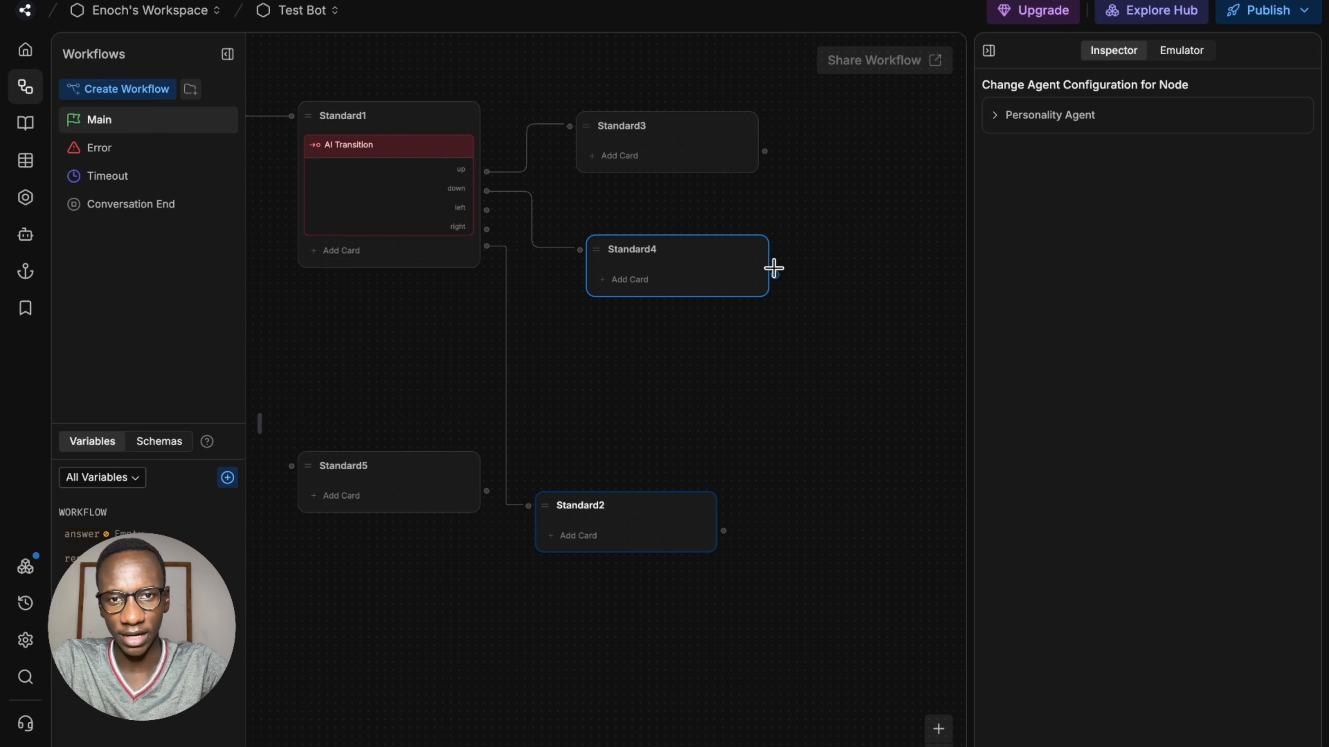
Step: Connect Standard4's output to Standard2 and move Standard5 directly beneath Standard2
{"action": "left_click_drag", "start_coordinate": [774, 268], "coordinate": [555, 494]}
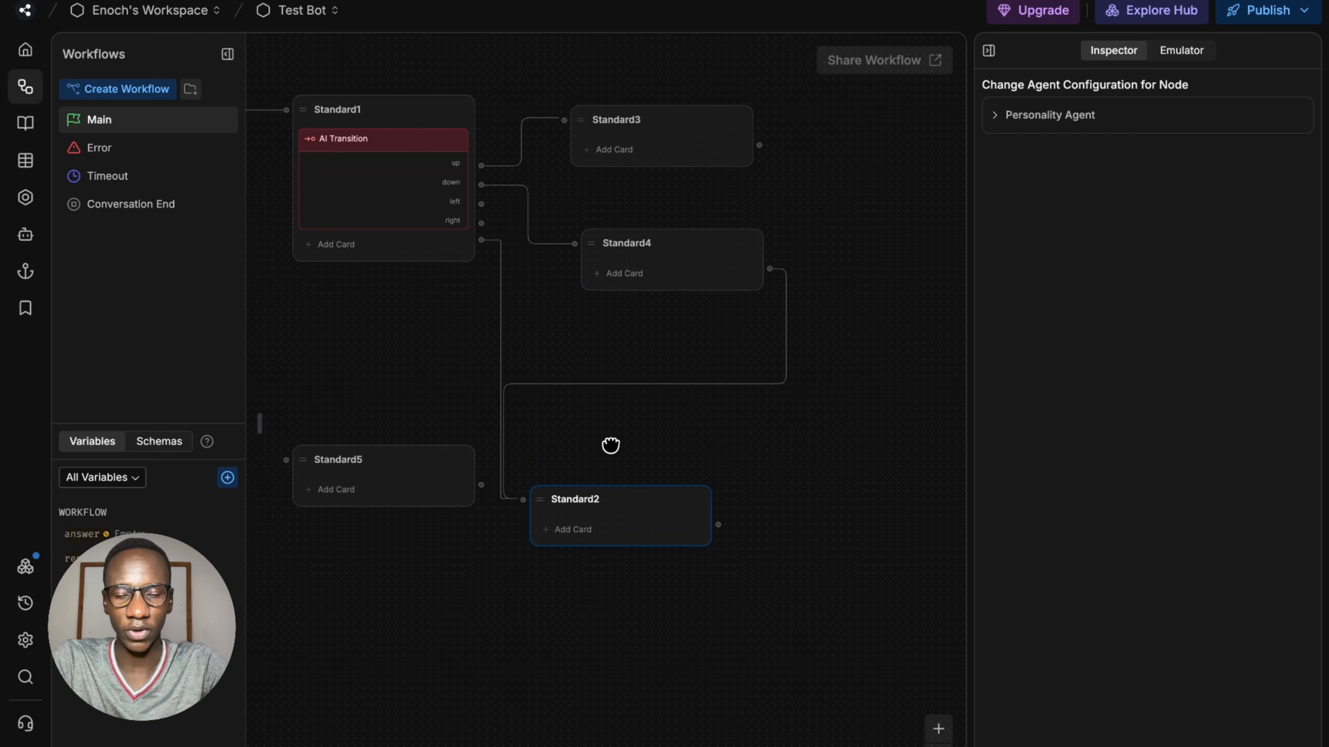
{"action": "left_click_drag", "start_coordinate": [610, 445], "coordinate": [591, 390]}
{"action": "left_click_drag", "start_coordinate": [380, 406], "coordinate": [641, 552]}
Step: Connect Standard2's output to Standard5 and redirect that connection back to Standard4
{"action": "left_click_drag", "start_coordinate": [713, 472], "coordinate": [527, 559]}
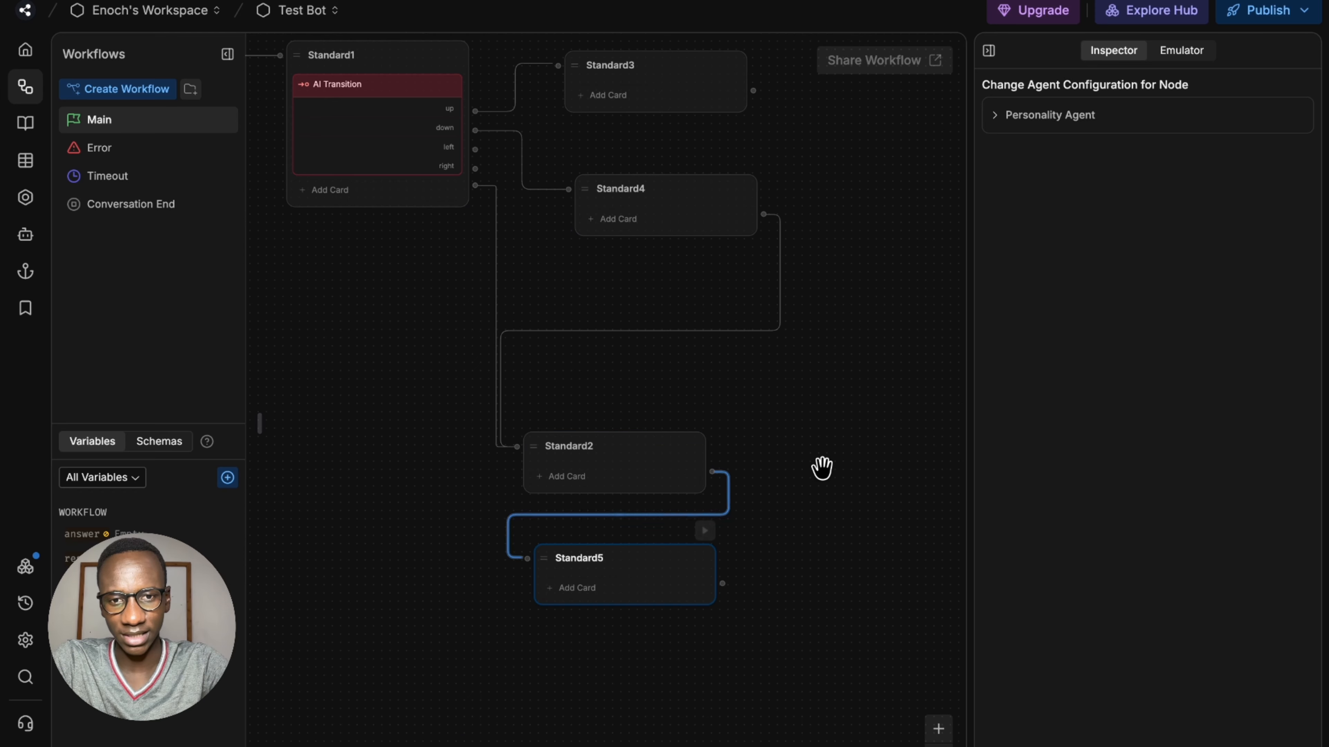
{"action": "left_click_drag", "start_coordinate": [712, 471], "coordinate": [568, 189]}
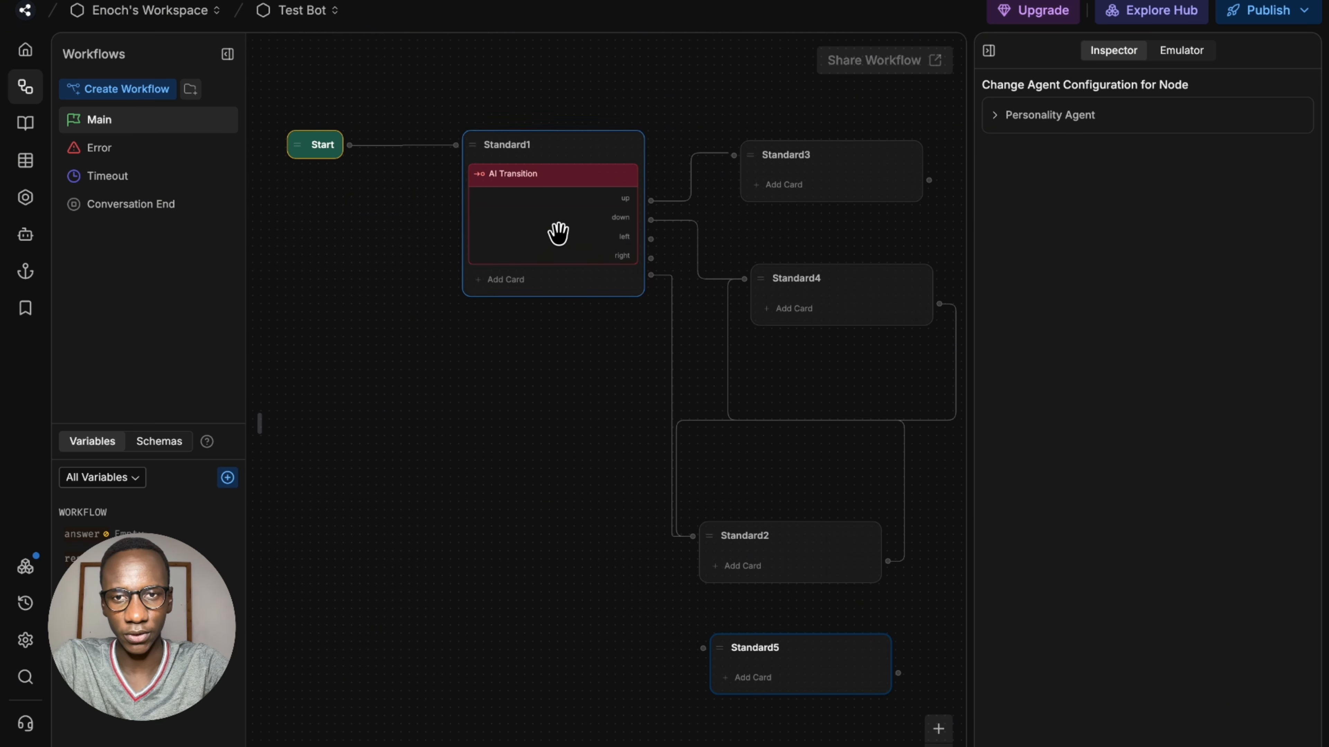
Step: Add a Raw Input card above the AI Transition card in Standard1, with the question "which direction?"
{"action": "left_click", "coordinate": [556, 232]}
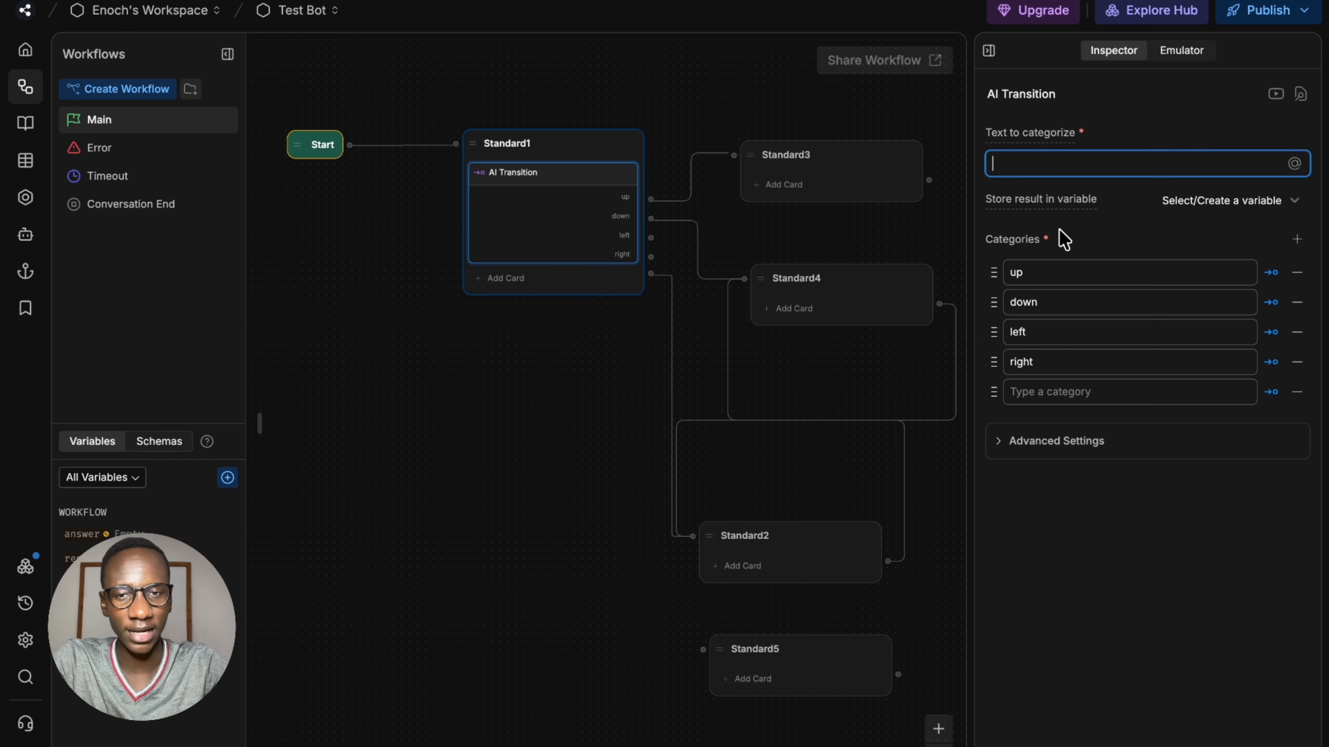
{"action": "left_click", "coordinate": [505, 285]}
{"action": "scroll", "coordinate": [423, 367], "scroll_direction": "down", "scroll_amount": 10}
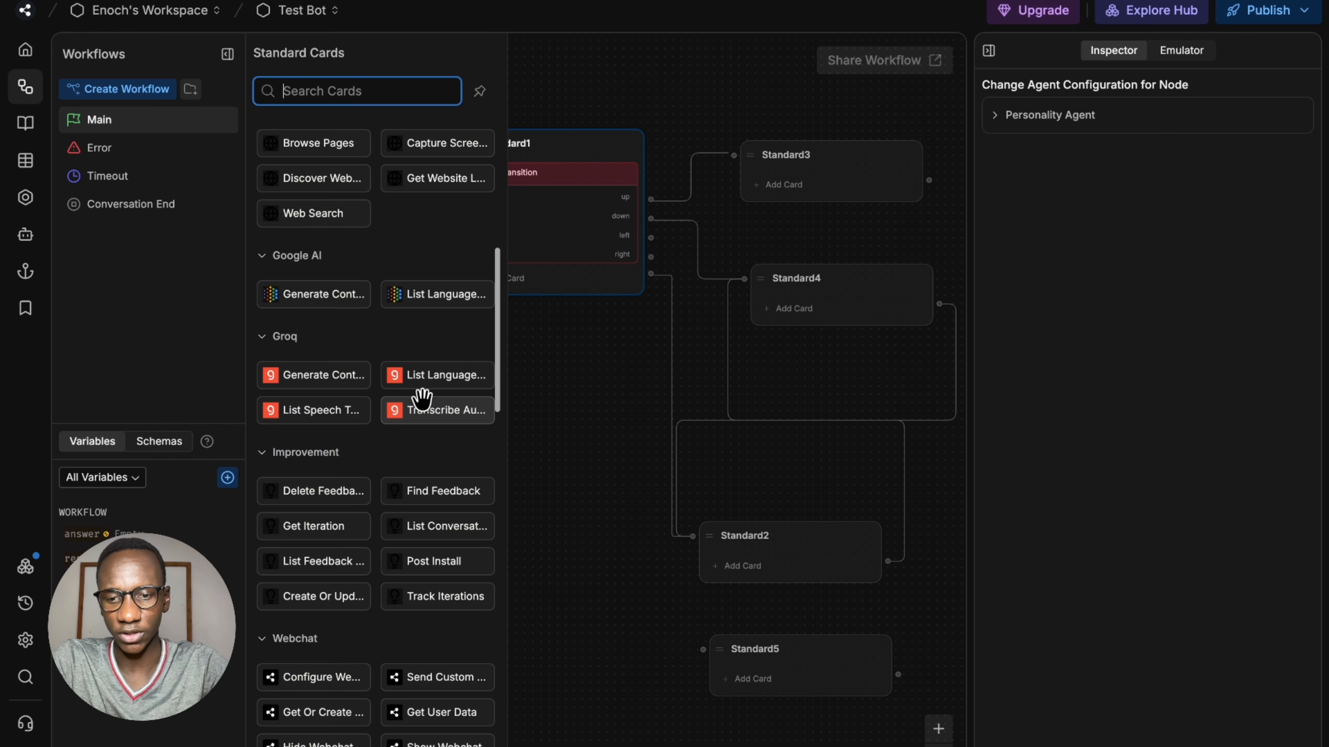
{"action": "type", "text": "raw"}
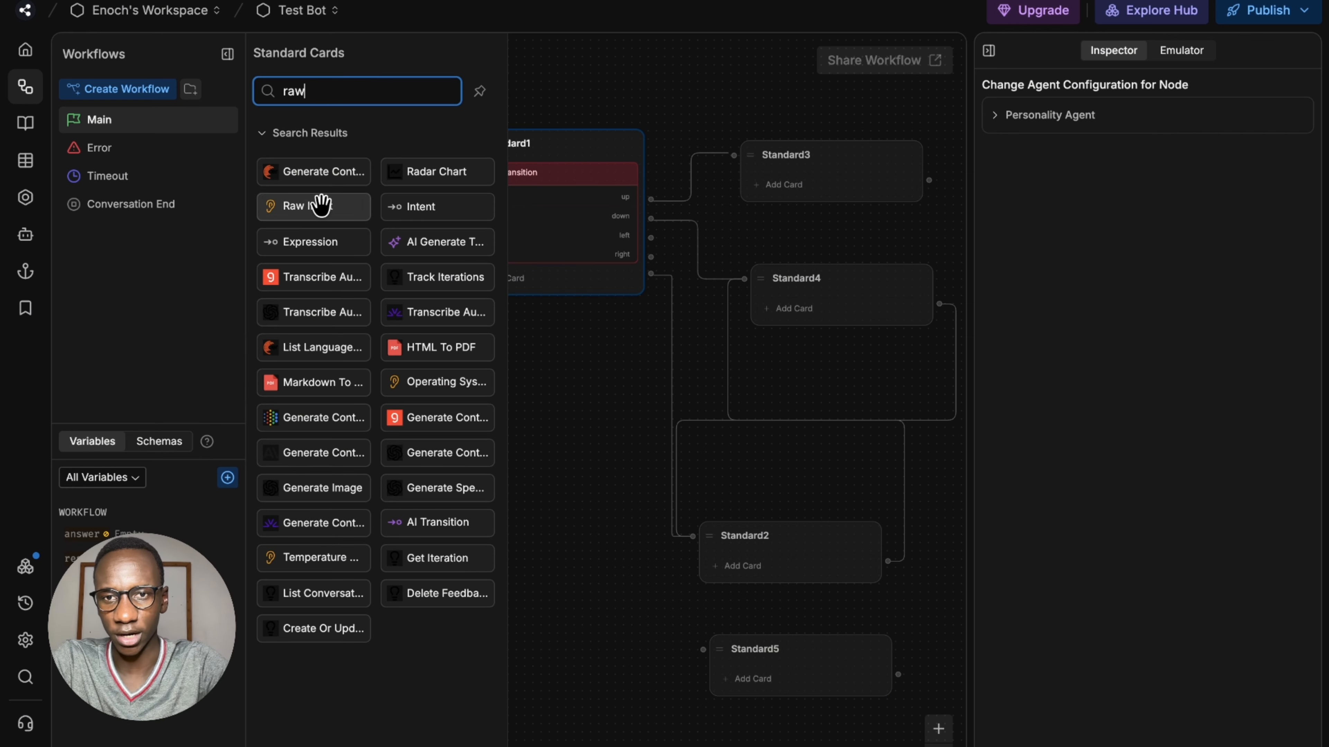
{"action": "left_click", "coordinate": [316, 204]}
{"action": "left_click_drag", "start_coordinate": [611, 276], "coordinate": [590, 149]}
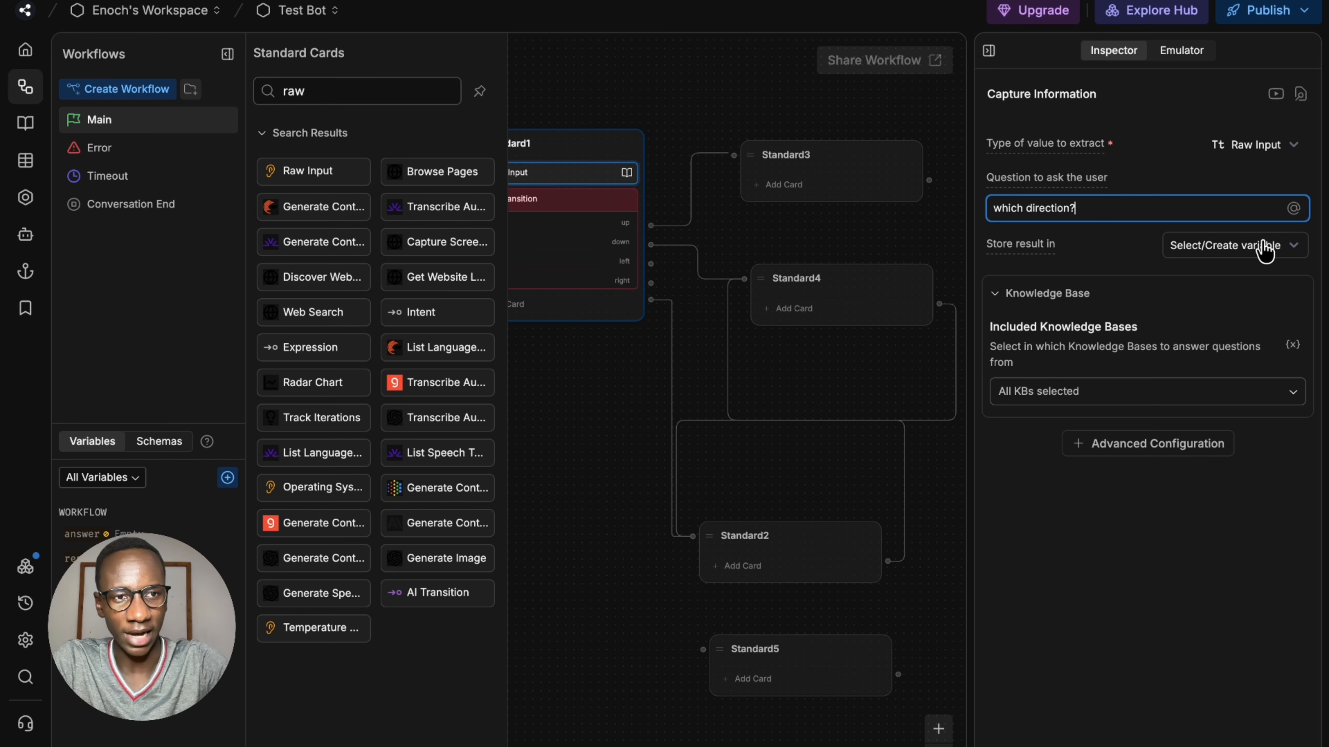
Step: Store the result of Standard1's Raw Input card in the workflow.response variable
{"action": "left_click", "coordinate": [1265, 247]}
{"action": "left_click", "coordinate": [1268, 378]}
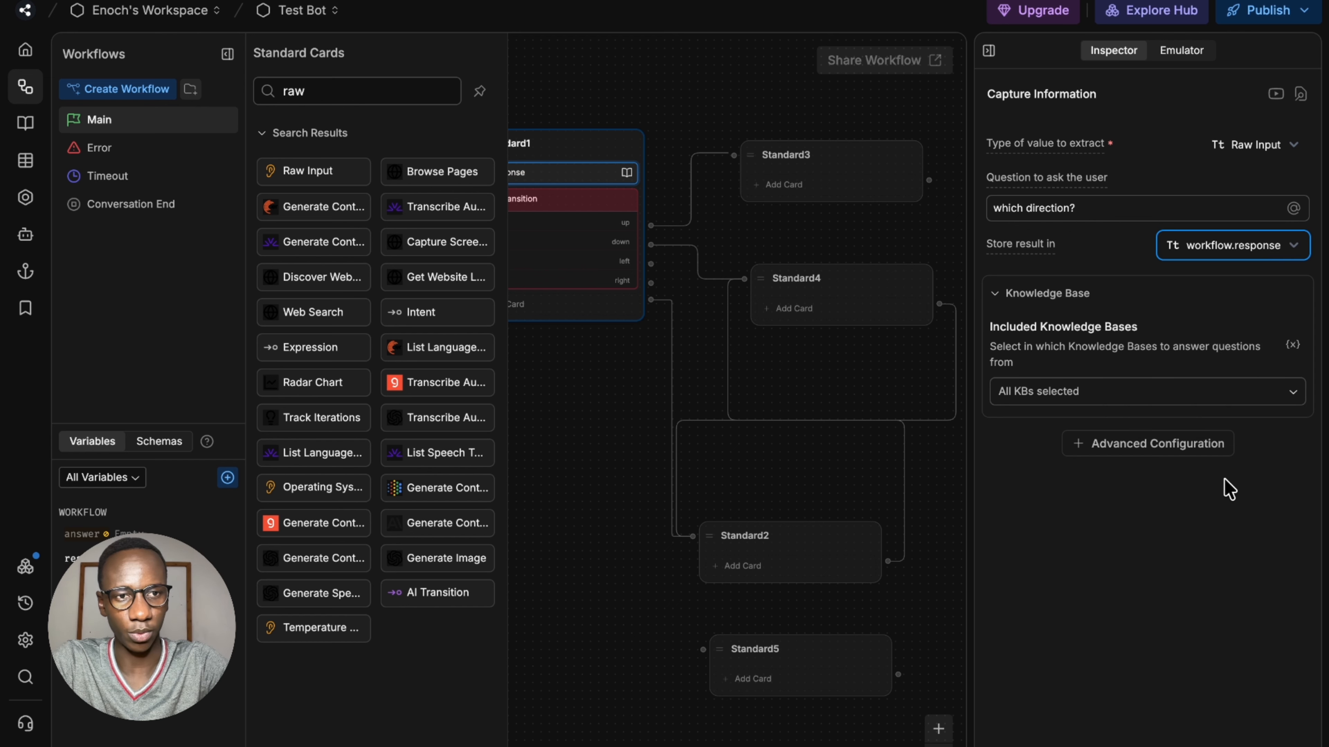
{"action": "right_click", "coordinate": [1203, 482]}
{"action": "left_click", "coordinate": [809, 403]}
{"action": "left_click_drag", "start_coordinate": [780, 344], "coordinate": [780, 342]}
{"action": "left_click", "coordinate": [543, 252]}
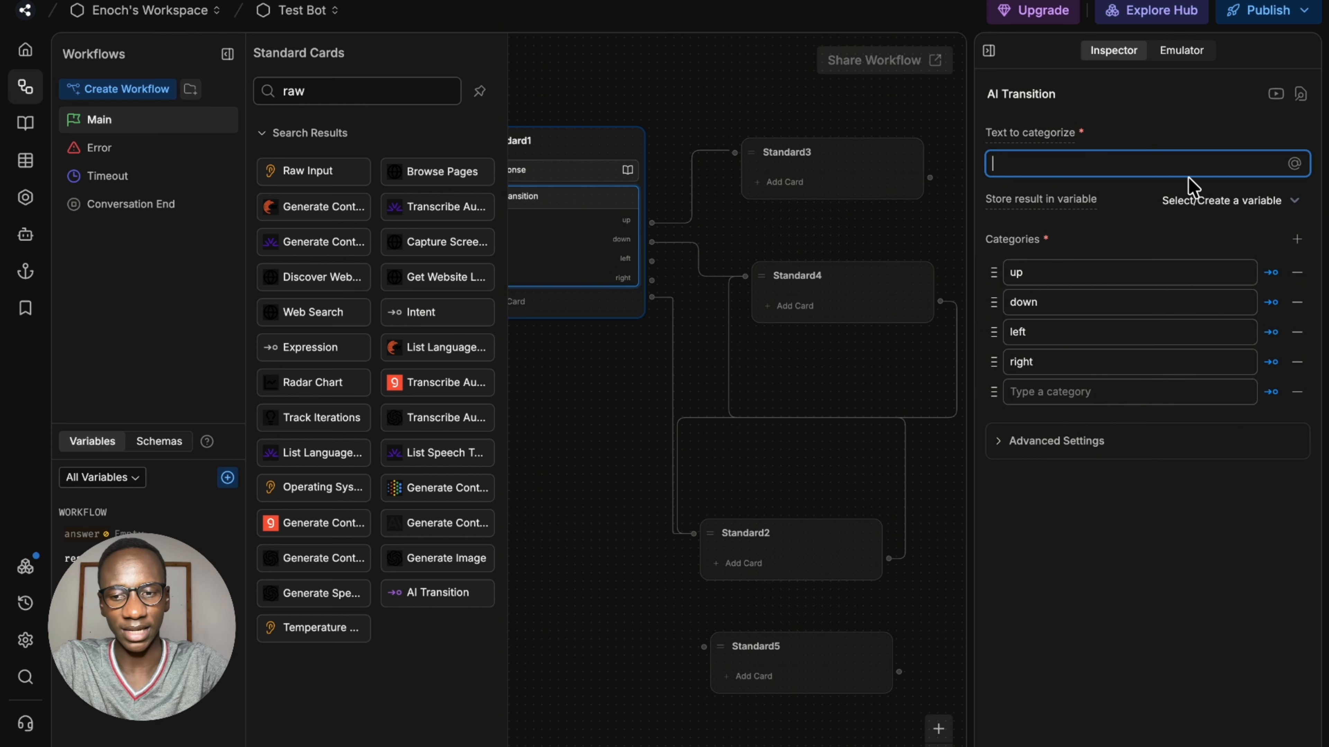
{"action": "type", "text": "@"}
{"action": "left_click", "coordinate": [1119, 235]}
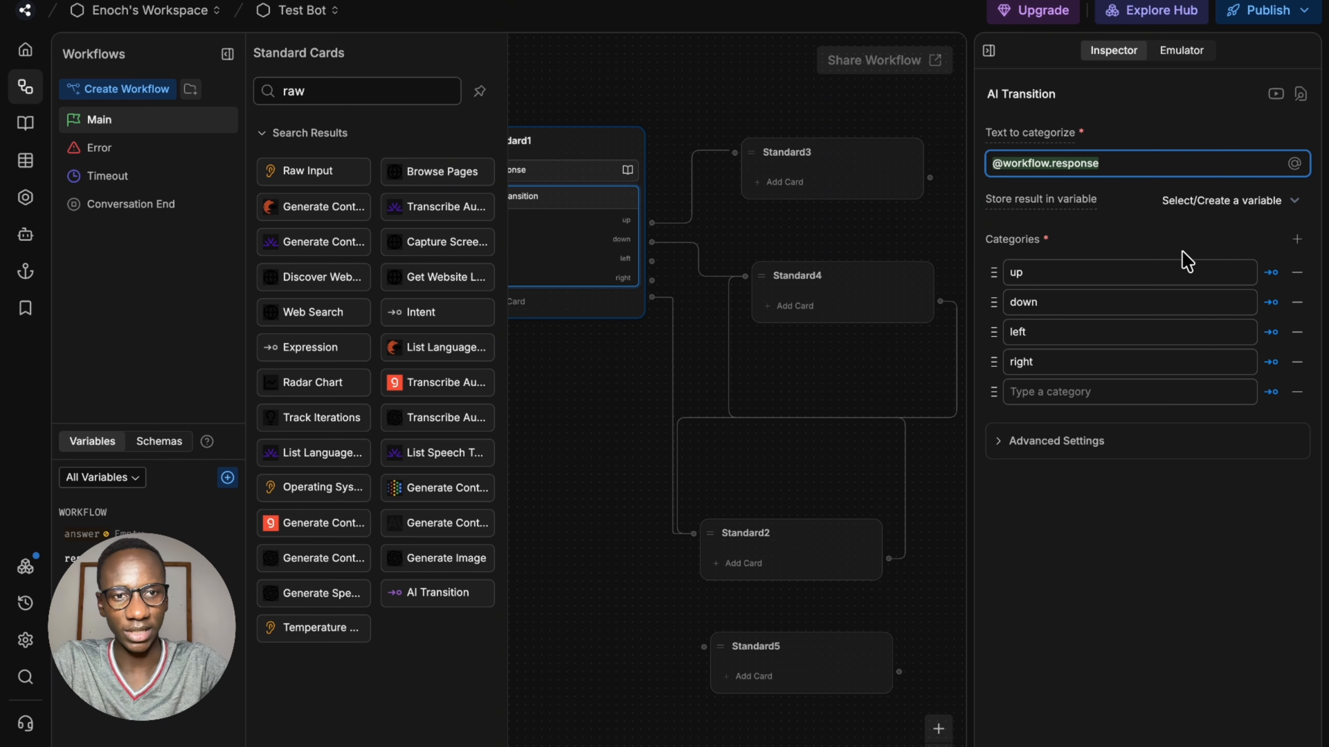
Step: Add a standard node below Standard4 and connect the AI Transition's left output to it
{"action": "left_click_drag", "start_coordinate": [709, 369], "coordinate": [442, 267]}
{"action": "right_click", "coordinate": [490, 279]}
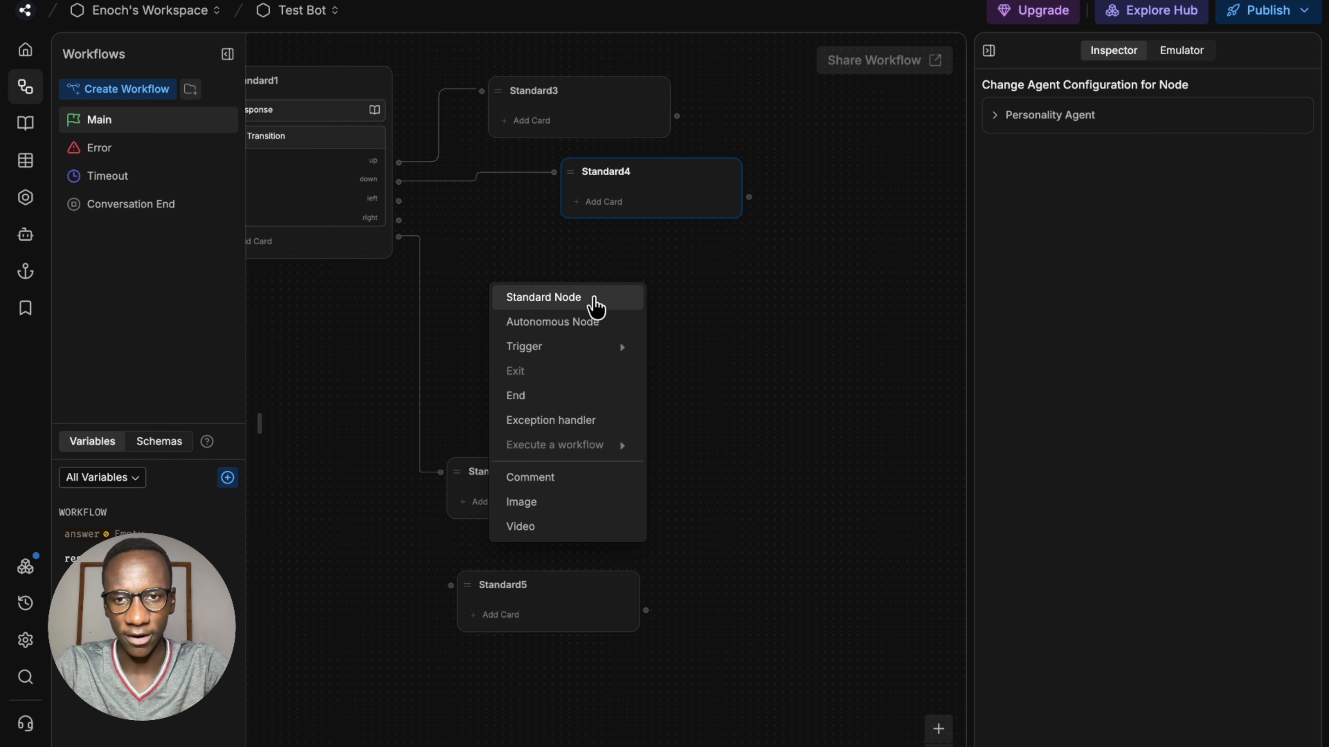
{"action": "left_click", "coordinate": [595, 302]}
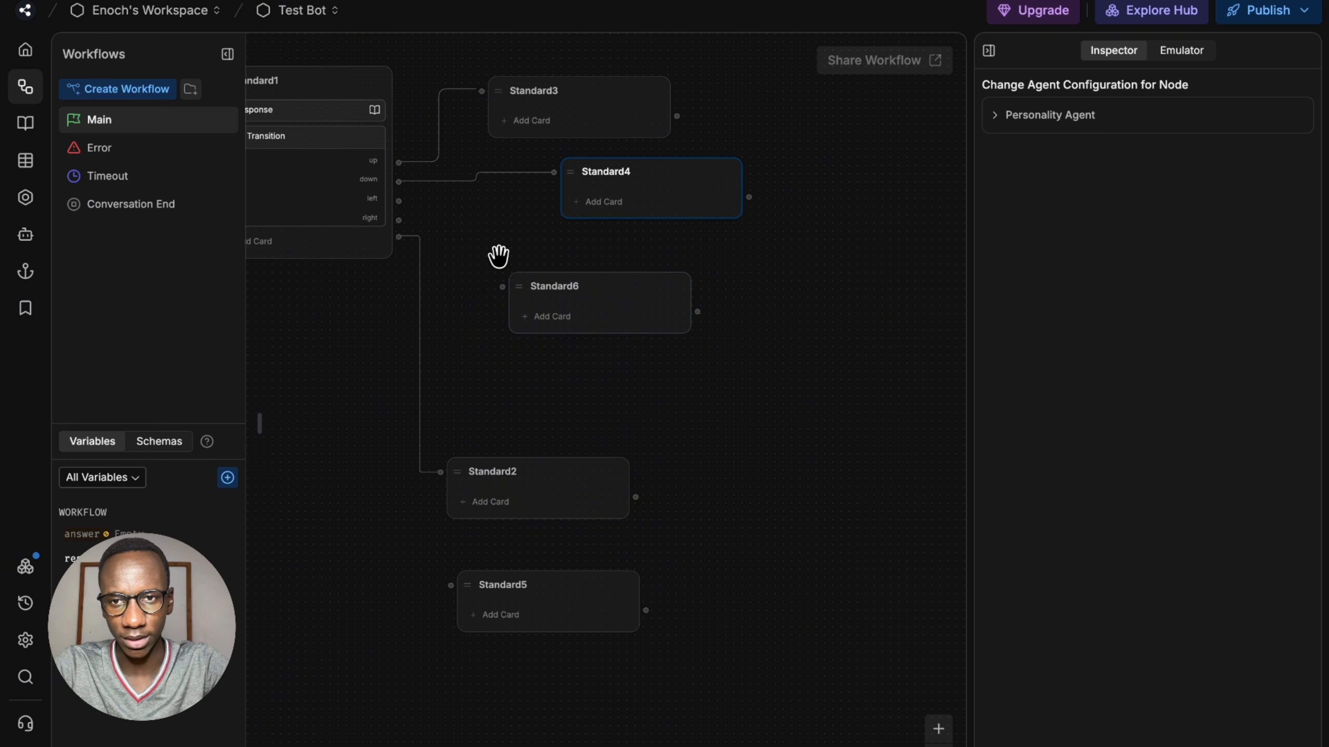
{"action": "left_click_drag", "start_coordinate": [401, 203], "coordinate": [635, 274]}
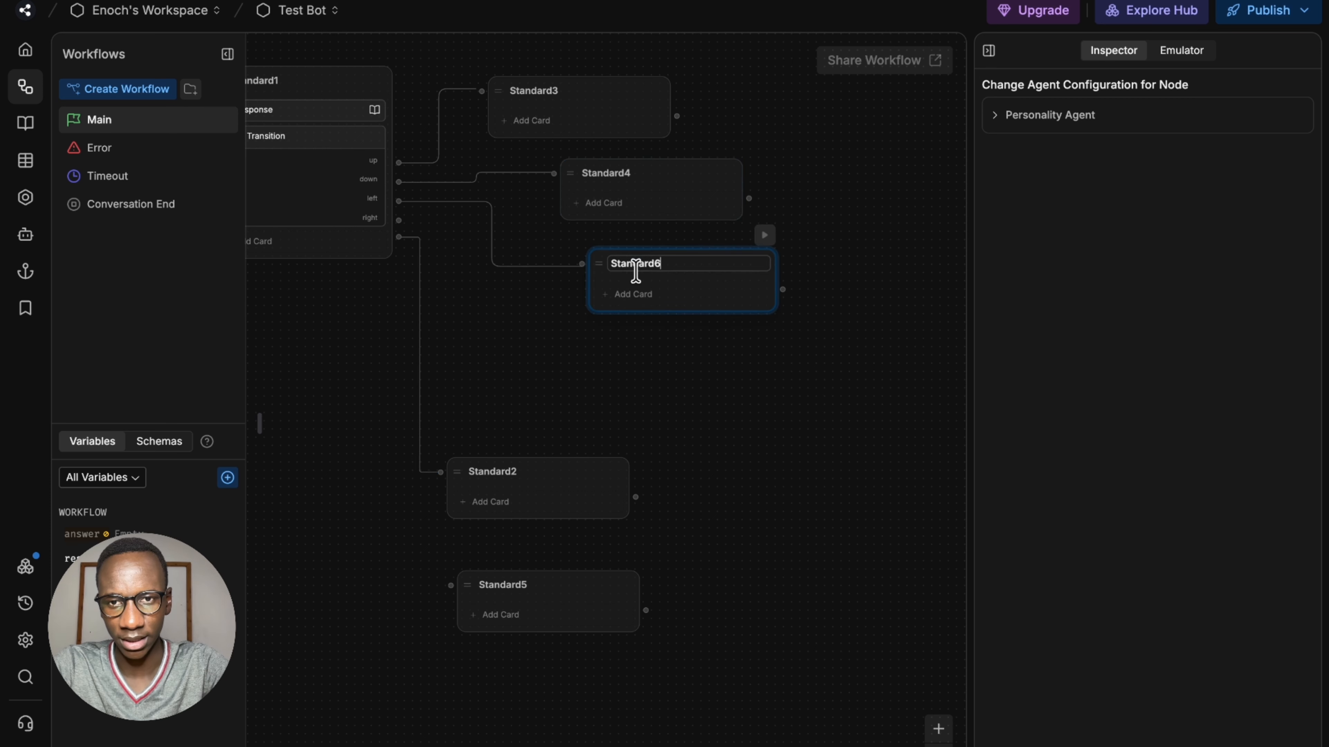
Step: Add another standard node, place it beneath Standard6 and connect the AI Transition's right output to it
{"action": "right_click", "coordinate": [549, 400]}
{"action": "left_click", "coordinate": [605, 423]}
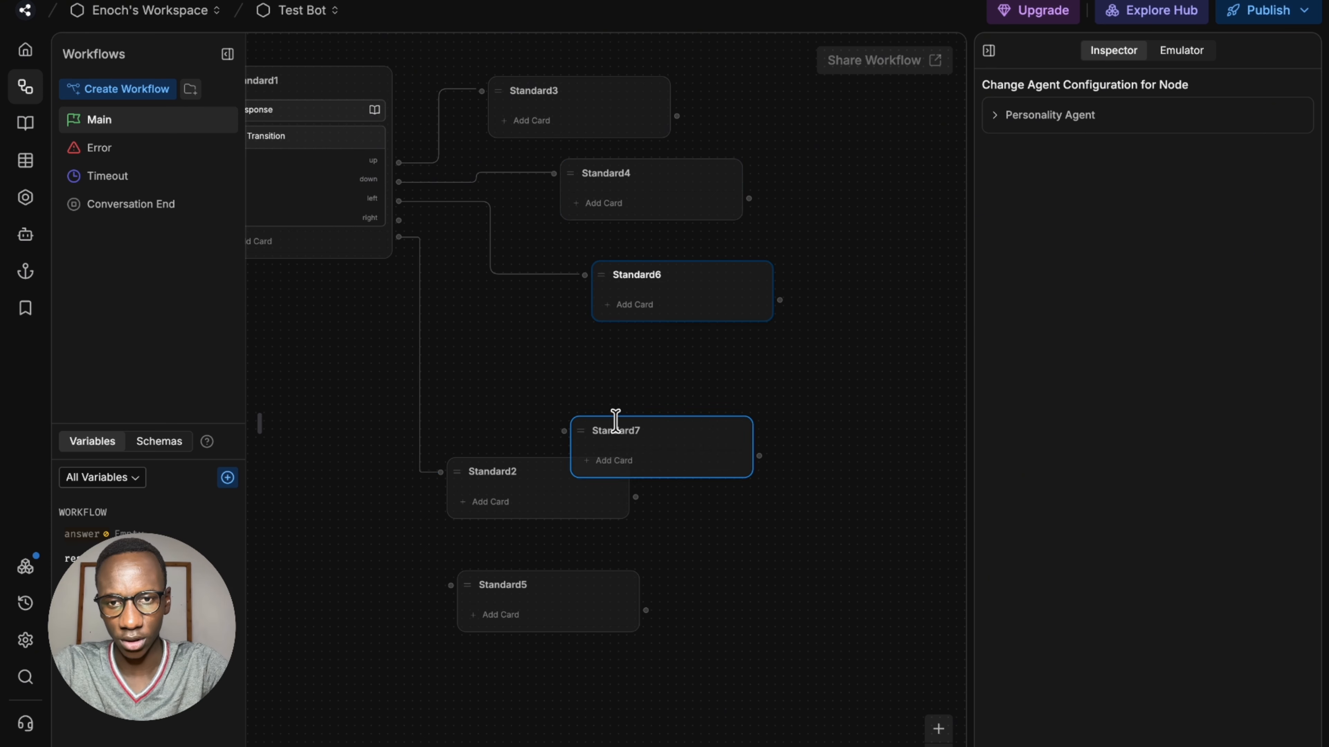
{"action": "left_click_drag", "start_coordinate": [614, 424], "coordinate": [615, 356]}
{"action": "left_click_drag", "start_coordinate": [398, 220], "coordinate": [607, 381]}
Step: Test the bot in the emulator with a new conversation, answering the direction question with "up"
{"action": "left_click", "coordinate": [1200, 52]}
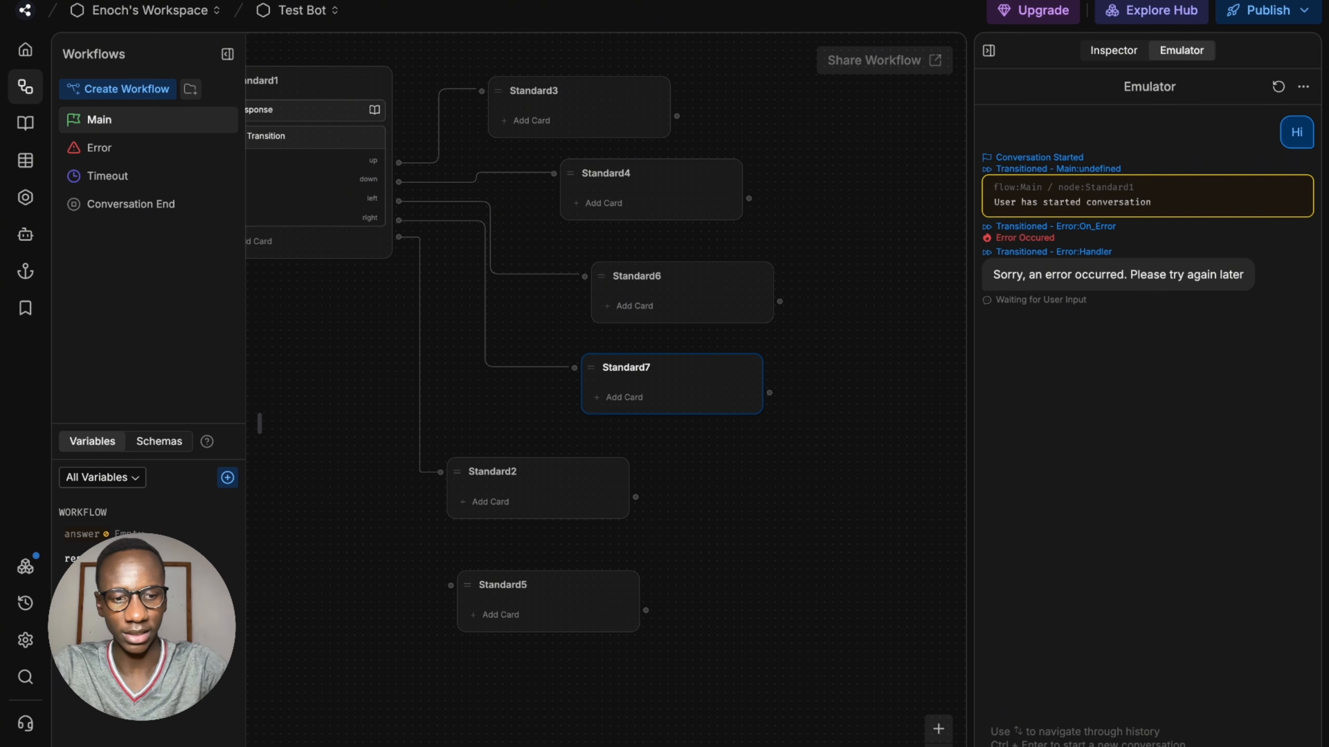
{"action": "left_click", "coordinate": [1186, 438]}
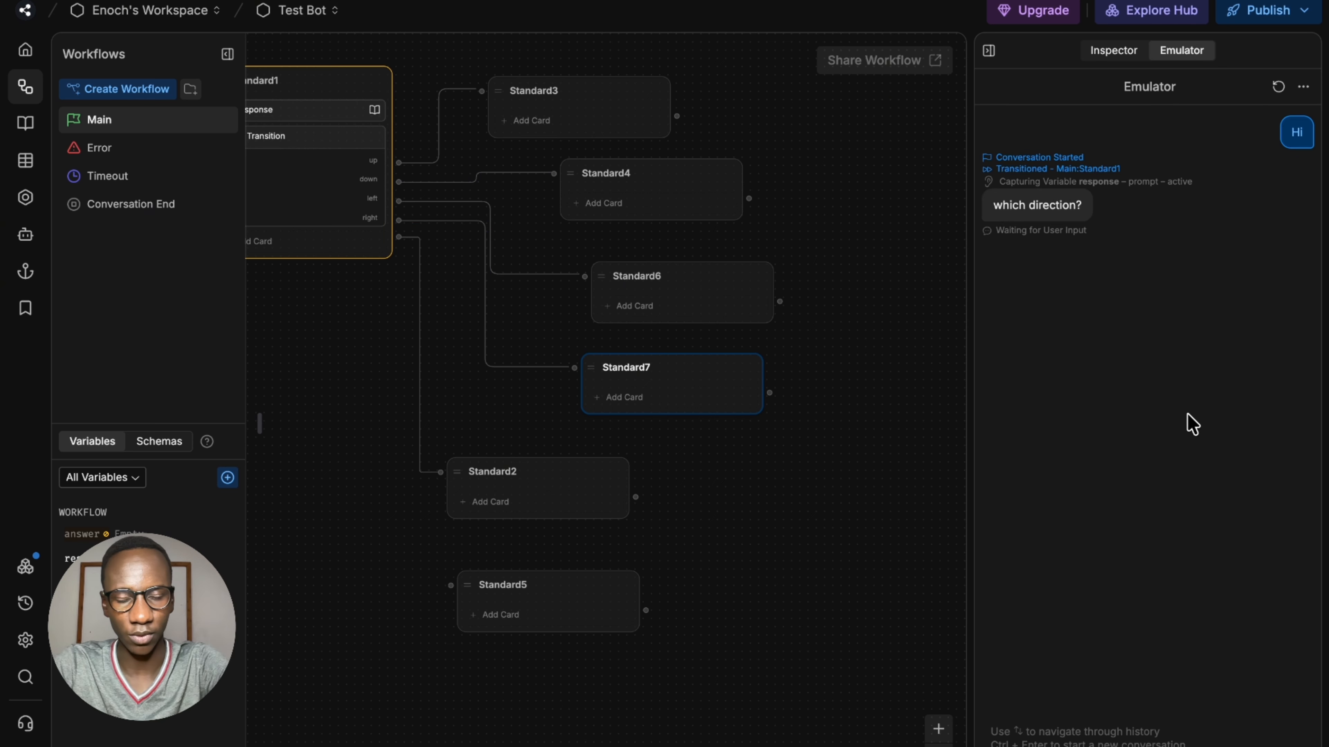
{"action": "type", "text": "up"}
{"action": "key", "text": "Return"}
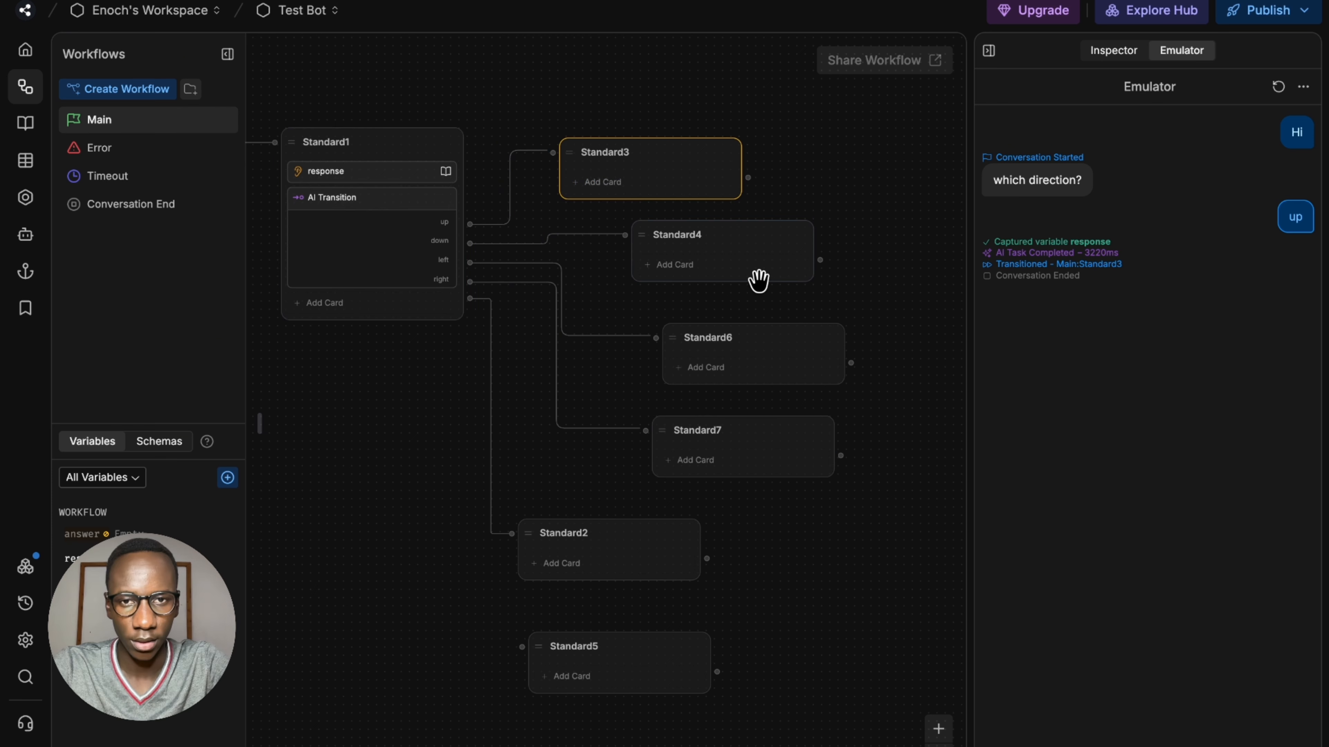
{"action": "left_click_drag", "start_coordinate": [605, 486], "coordinate": [652, 491]}
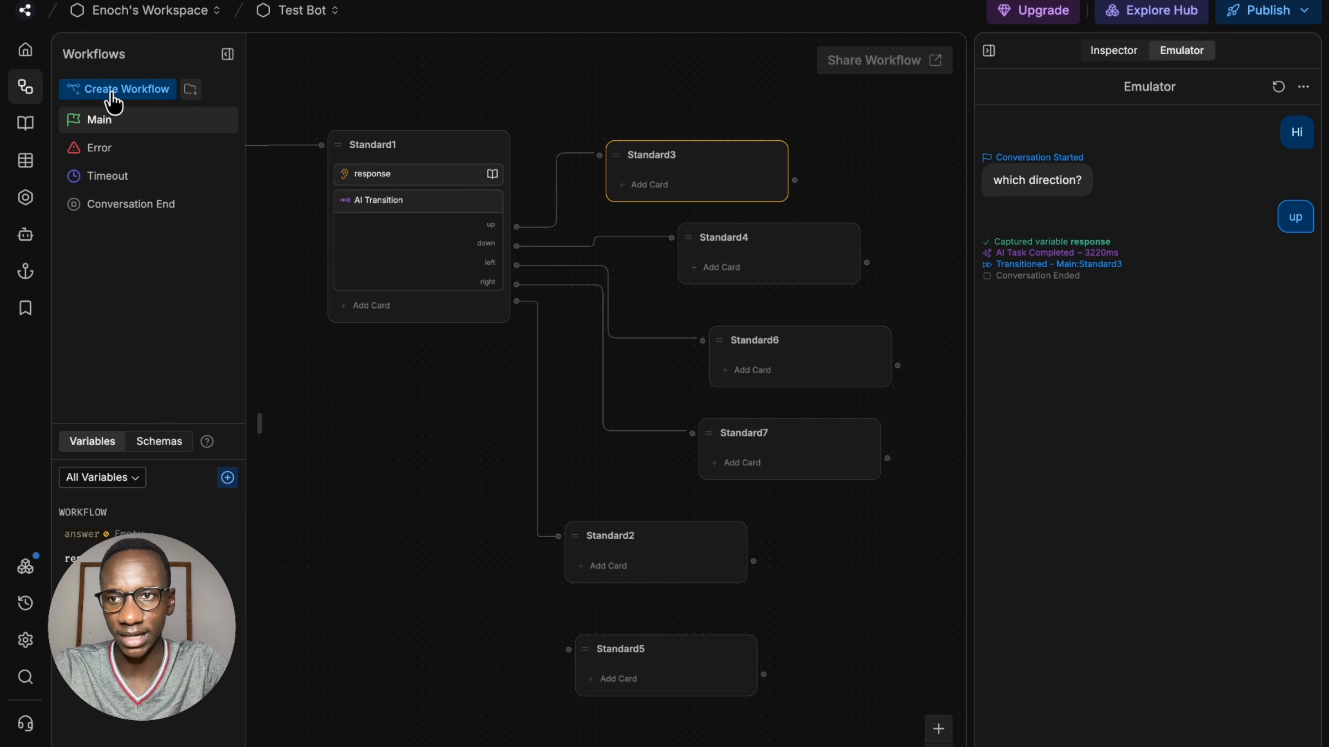
Step: Create a new workflow and name it "second"
{"action": "left_click", "coordinate": [114, 94]}
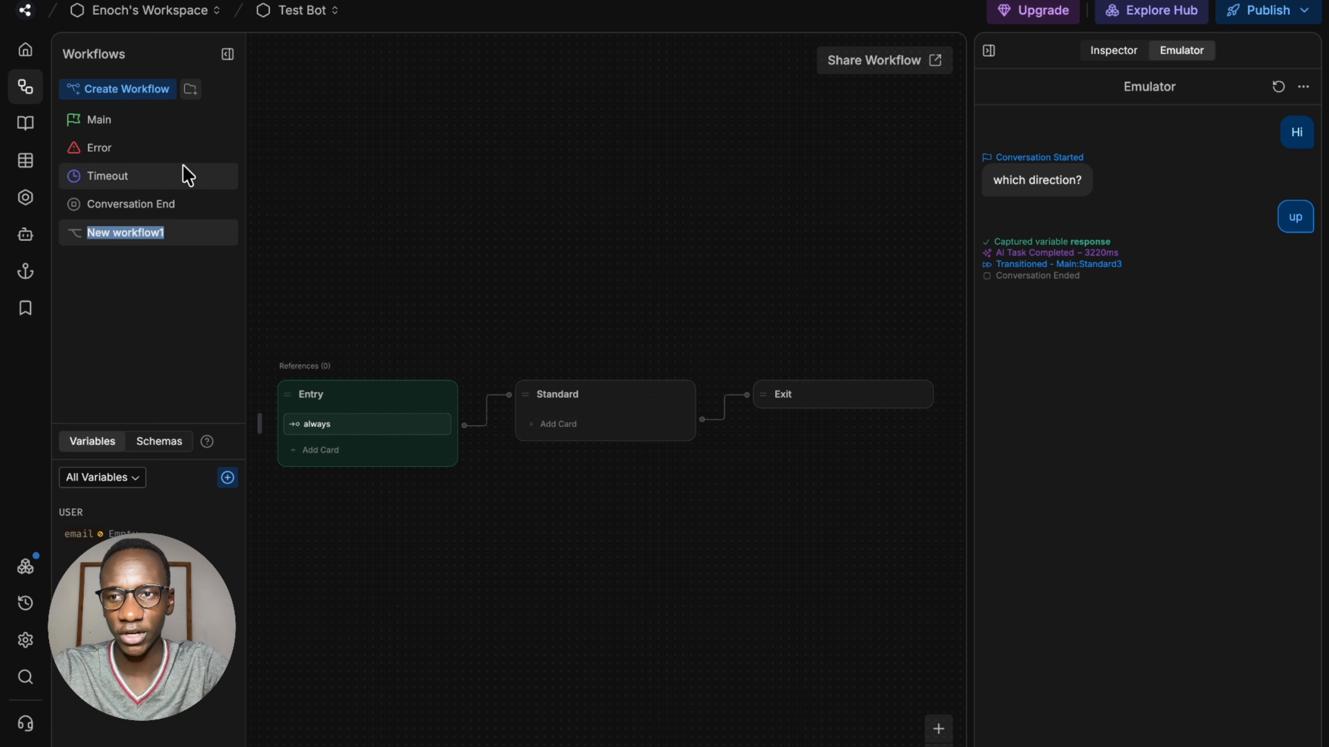
{"action": "scroll", "coordinate": [656, 282], "scroll_direction": "down", "scroll_amount": 5}
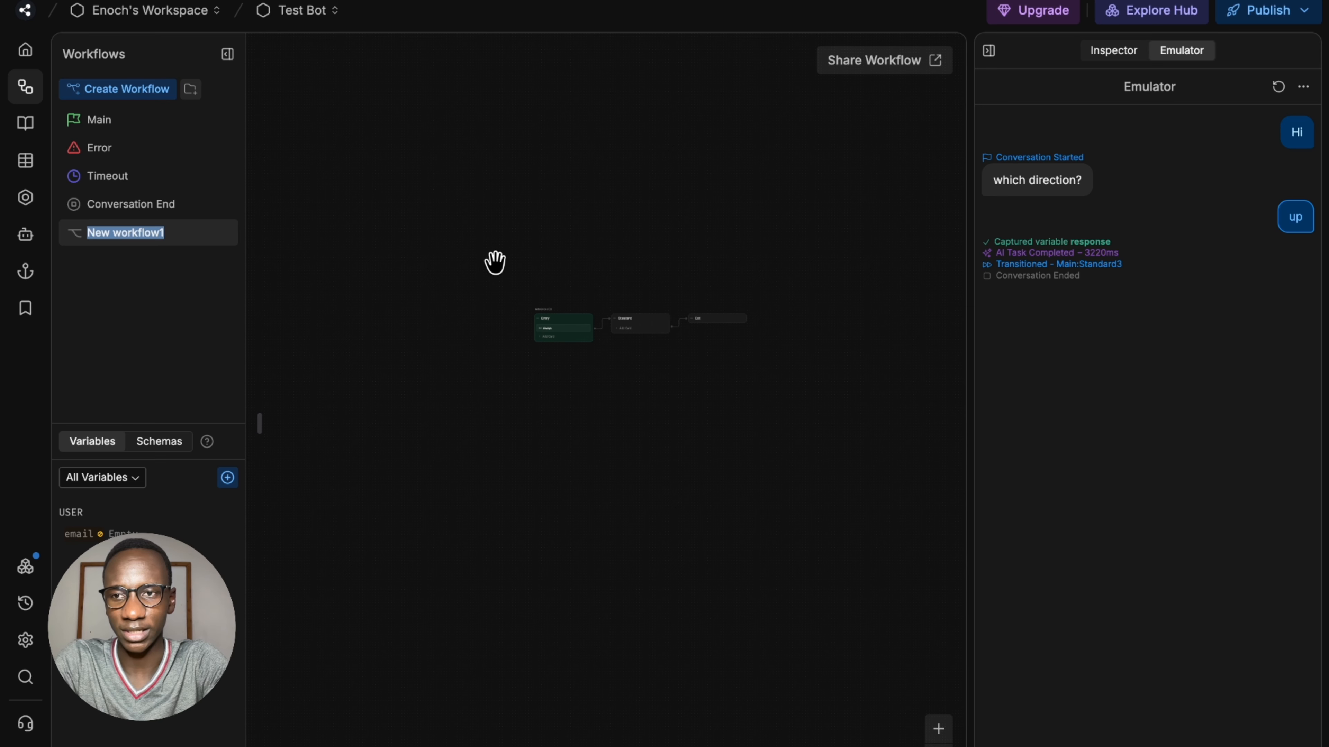
{"action": "type", "text": "second"}
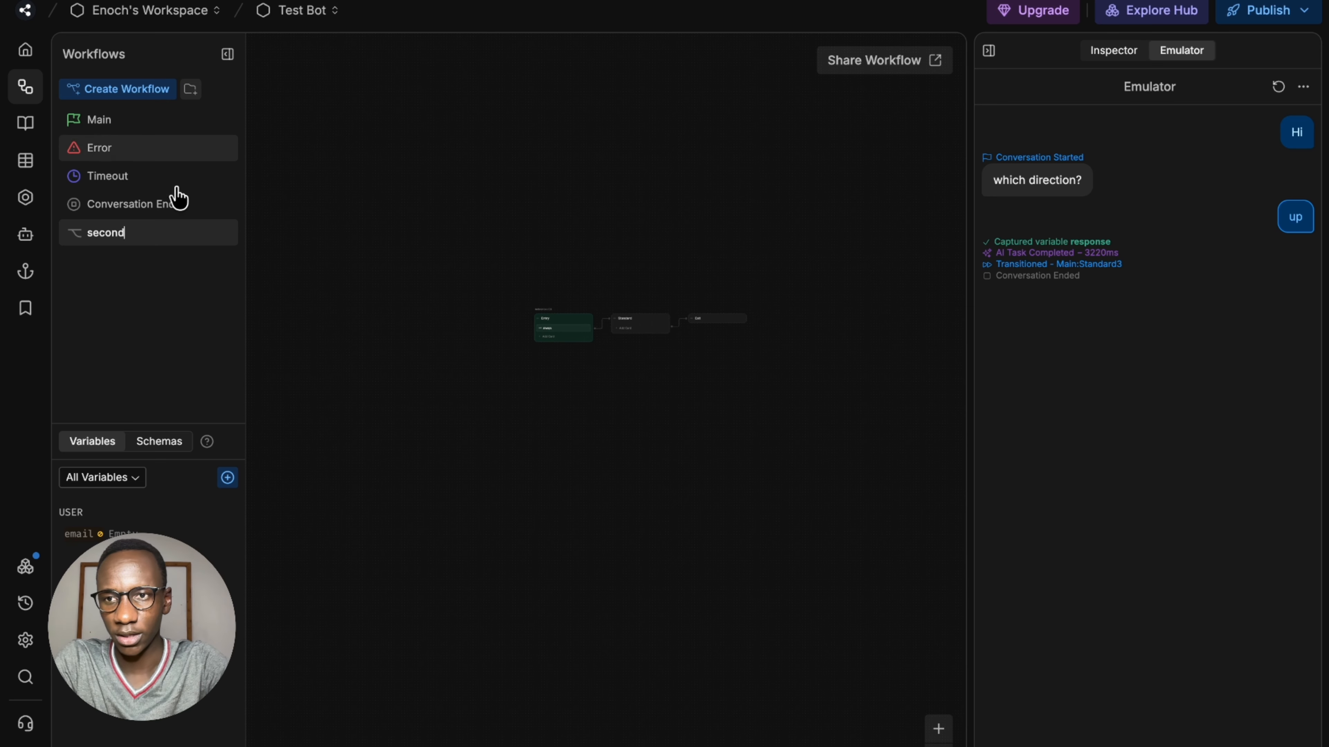
Step: Confirm the new workflow's name as "second" and add it as a card to the Standard3 node in the Main workflow
{"action": "left_click", "coordinate": [207, 324]}
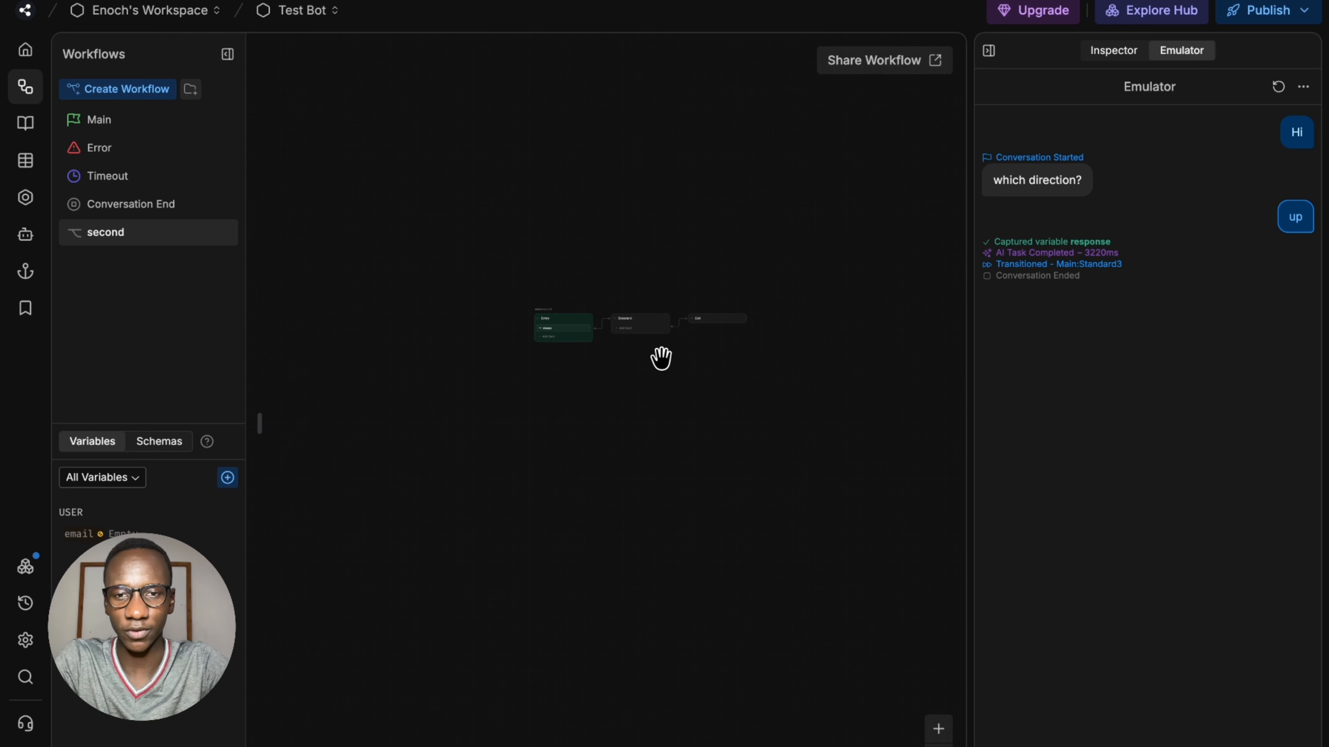
{"action": "scroll", "coordinate": [664, 360], "scroll_direction": "up", "scroll_amount": 5}
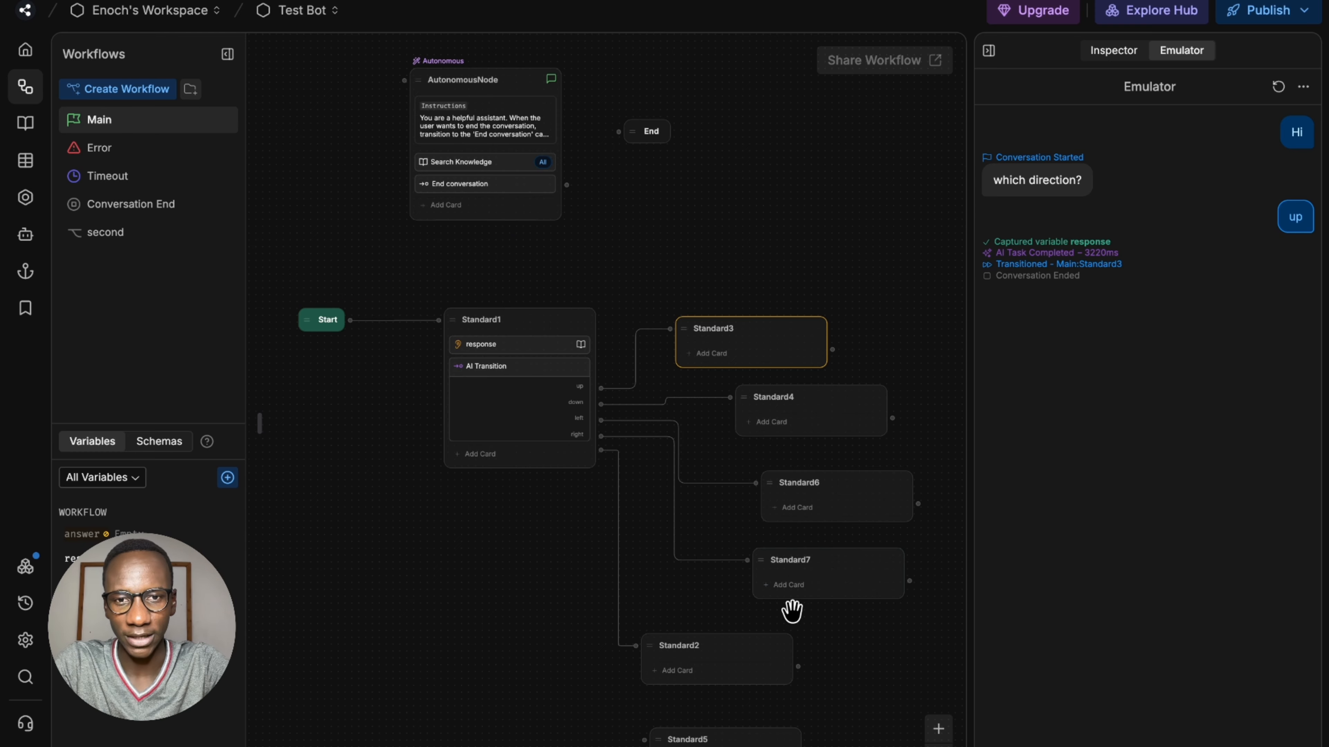
{"action": "left_click_drag", "start_coordinate": [792, 608], "coordinate": [593, 578]}
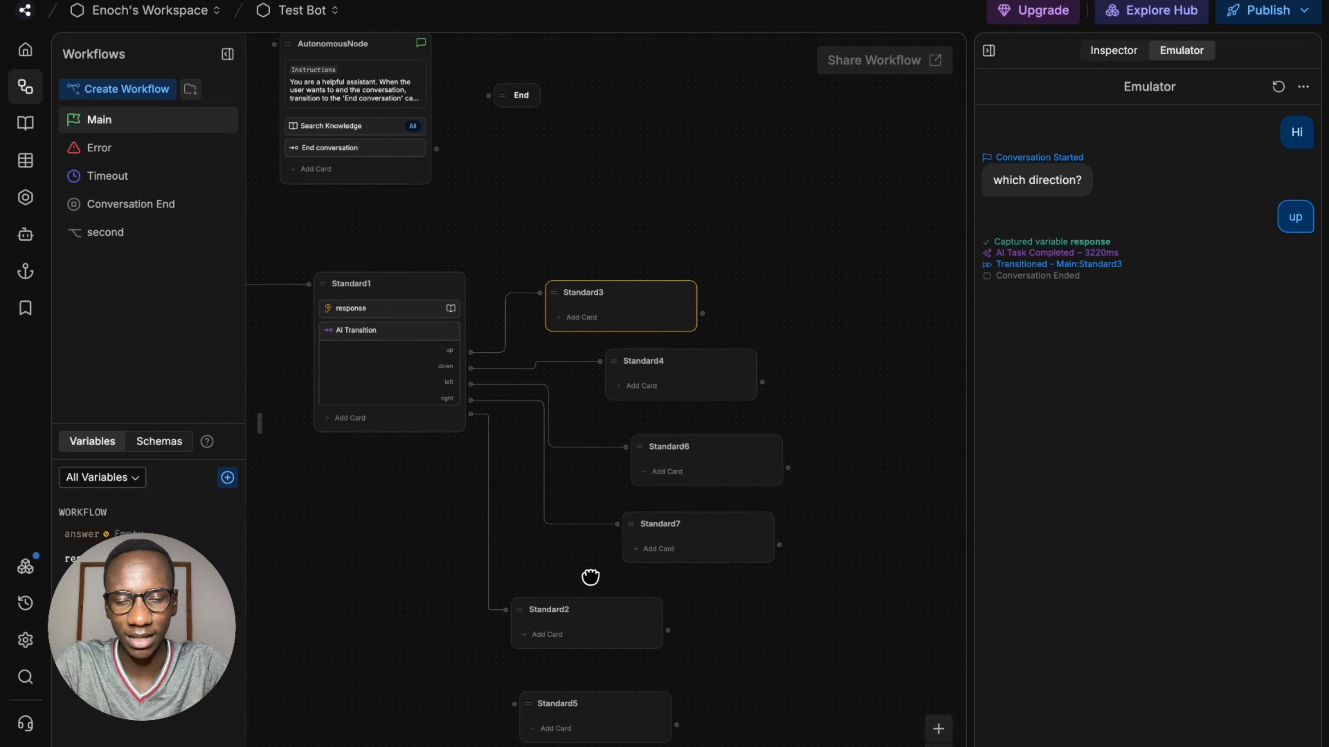
{"action": "left_click", "coordinate": [558, 314]}
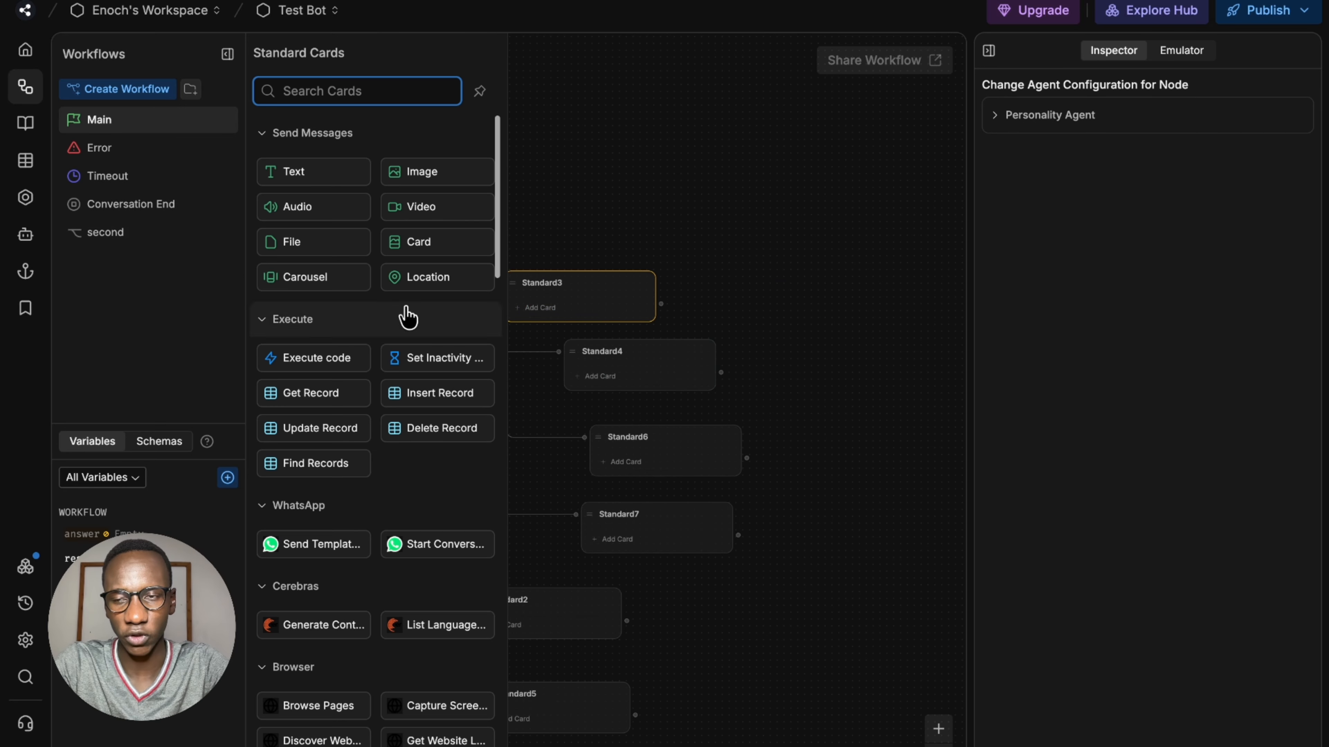
{"action": "scroll", "coordinate": [345, 311], "scroll_direction": "down", "scroll_amount": 10}
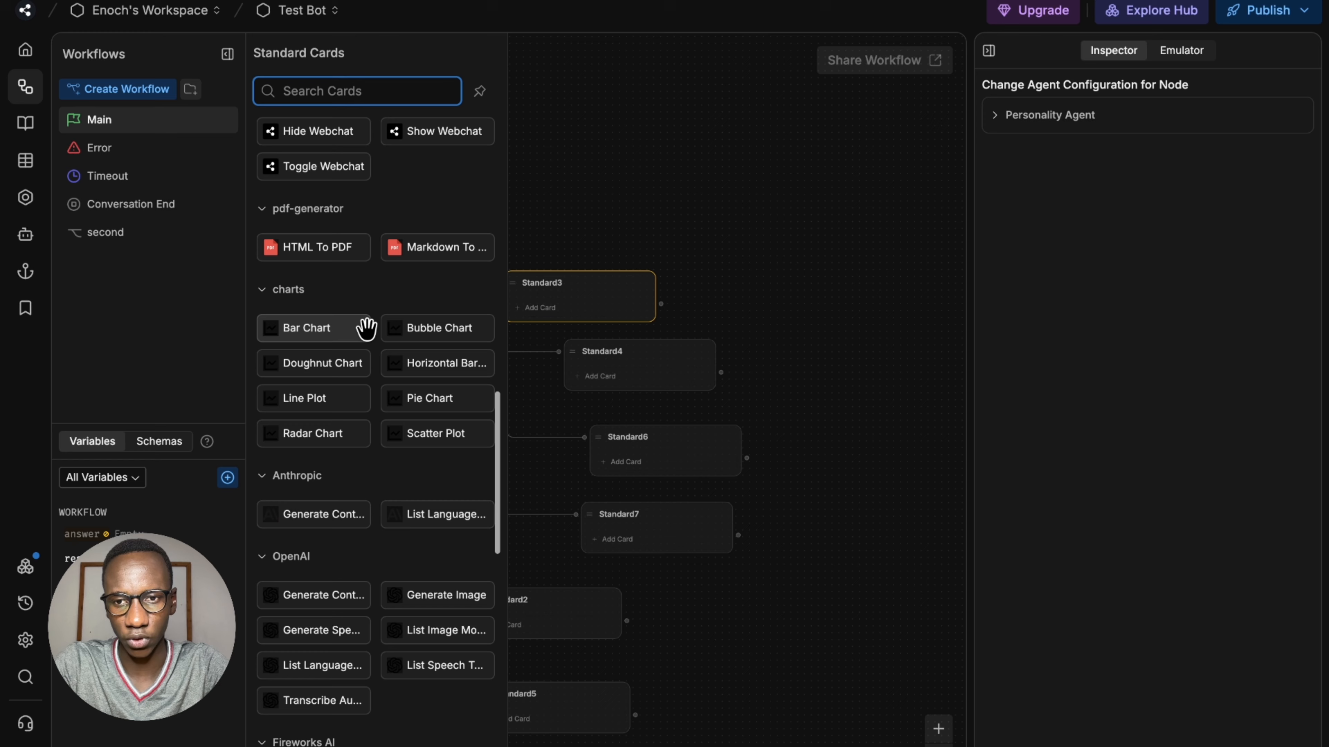
{"action": "scroll", "coordinate": [382, 341], "scroll_direction": "up", "scroll_amount": 10}
{"action": "scroll", "coordinate": [382, 338], "scroll_direction": "down", "scroll_amount": 5}
{"action": "scroll", "coordinate": [406, 356], "scroll_direction": "up", "scroll_amount": 5}
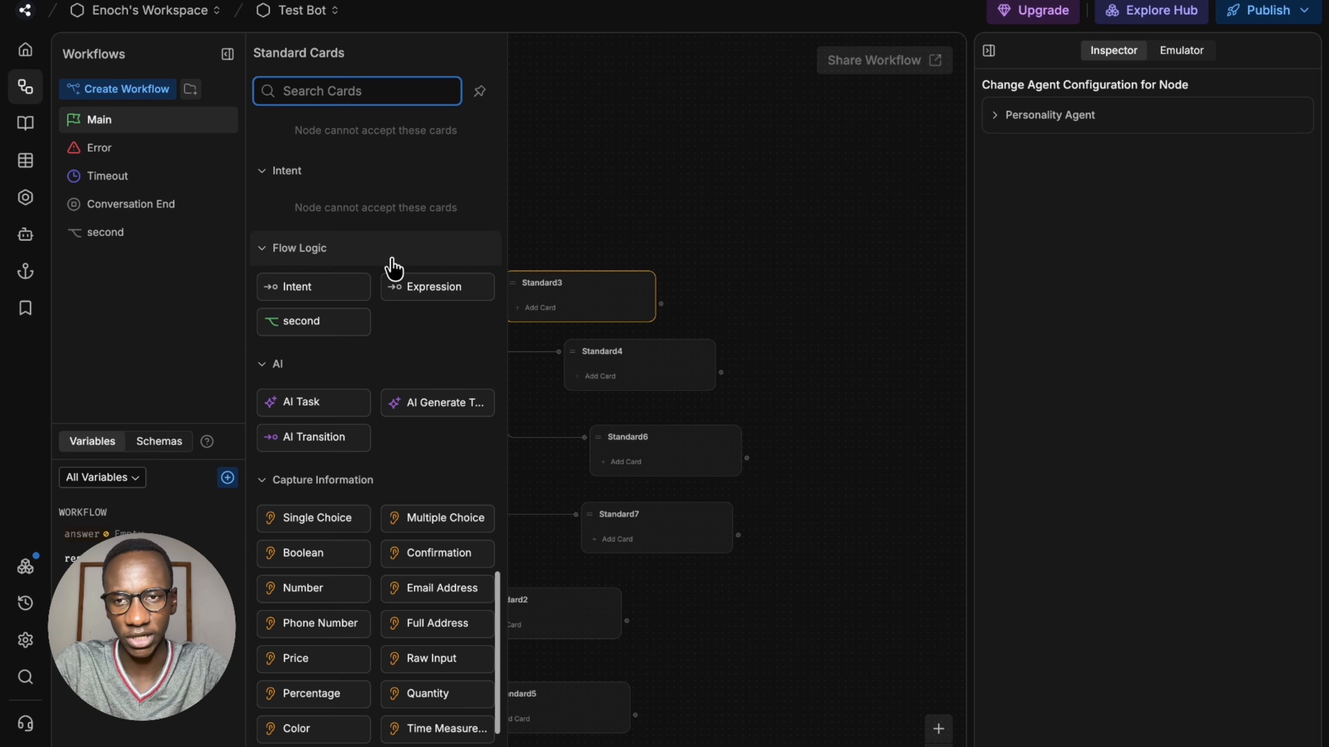
{"action": "left_click", "coordinate": [294, 320]}
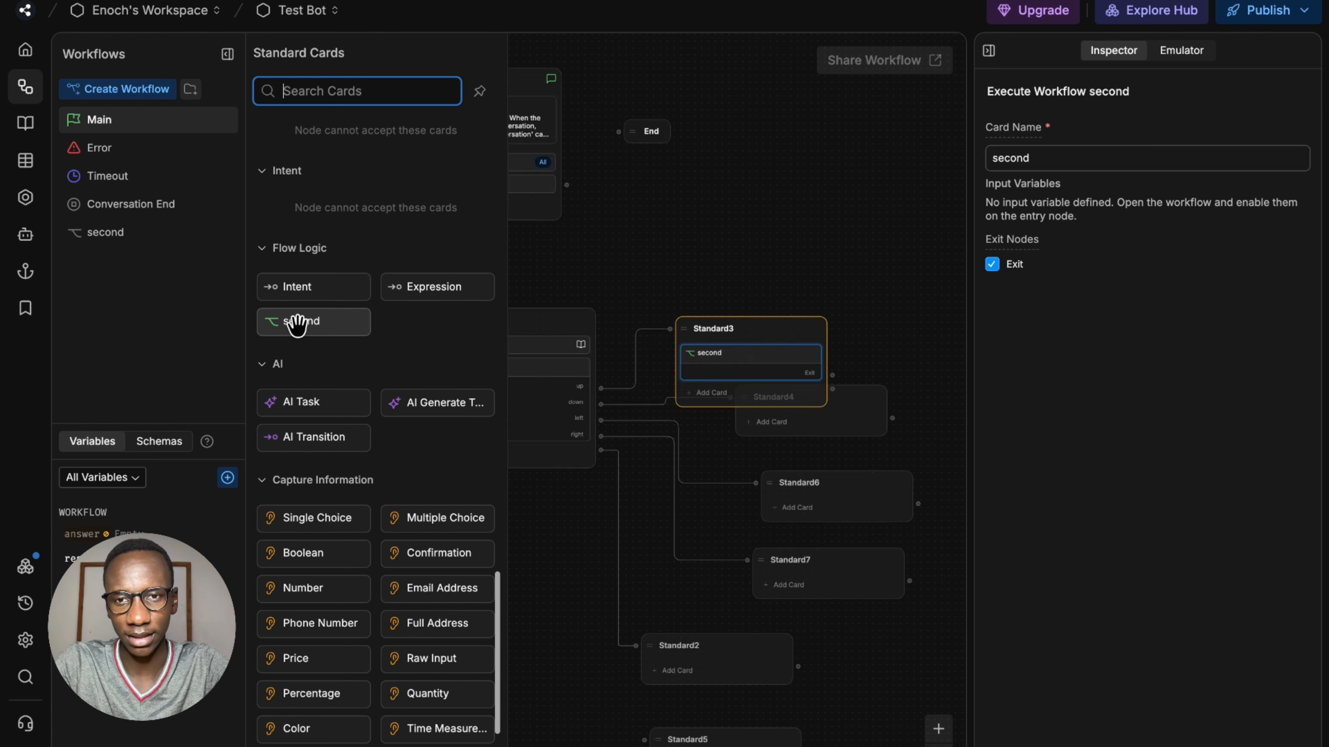
Step: Reposition the Standard3 node so that it sits clear above Standard4
{"action": "left_click_drag", "start_coordinate": [809, 324], "coordinate": [863, 293]}
{"action": "left_click_drag", "start_coordinate": [743, 224], "coordinate": [746, 223]}
{"action": "left_click_drag", "start_coordinate": [676, 248], "coordinate": [680, 247]}
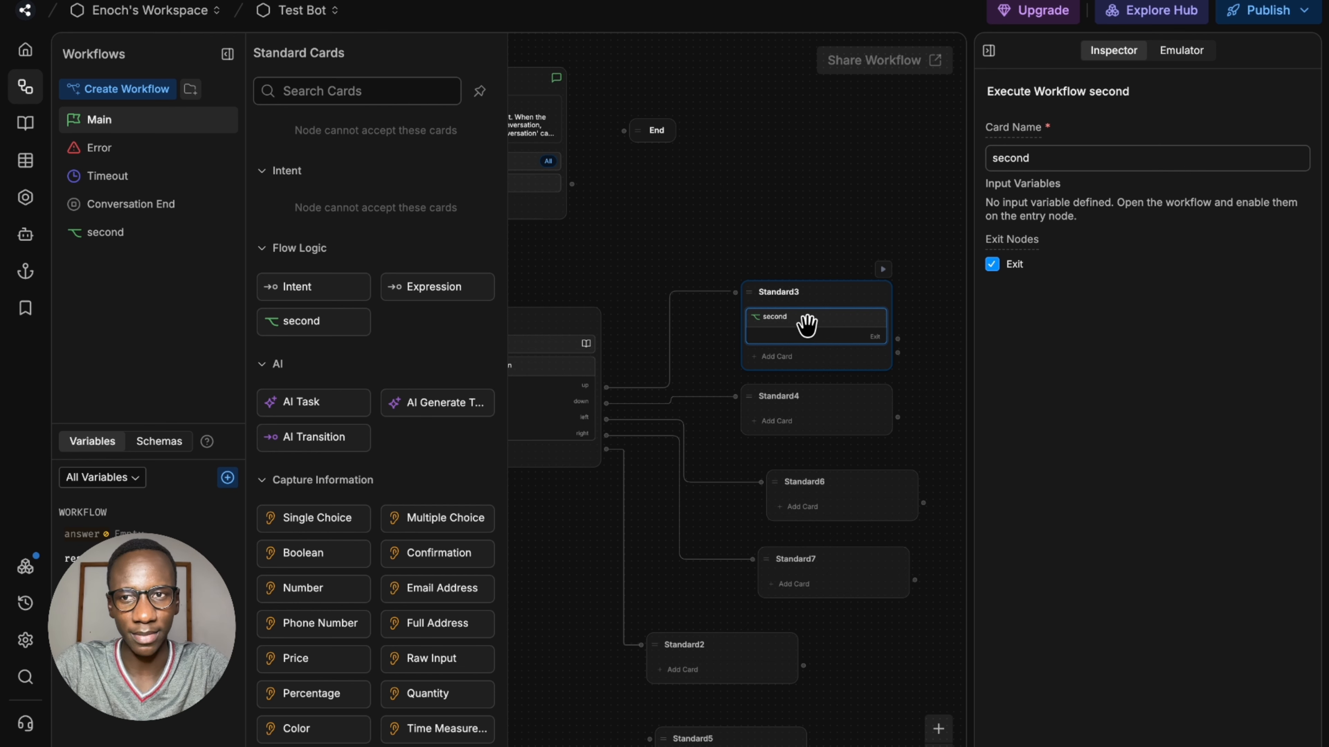
Step: Examine the second workflow's nodes up to Exit, and compare them with the outputs of its card on Standard3 in Main
{"action": "left_click", "coordinate": [175, 233]}
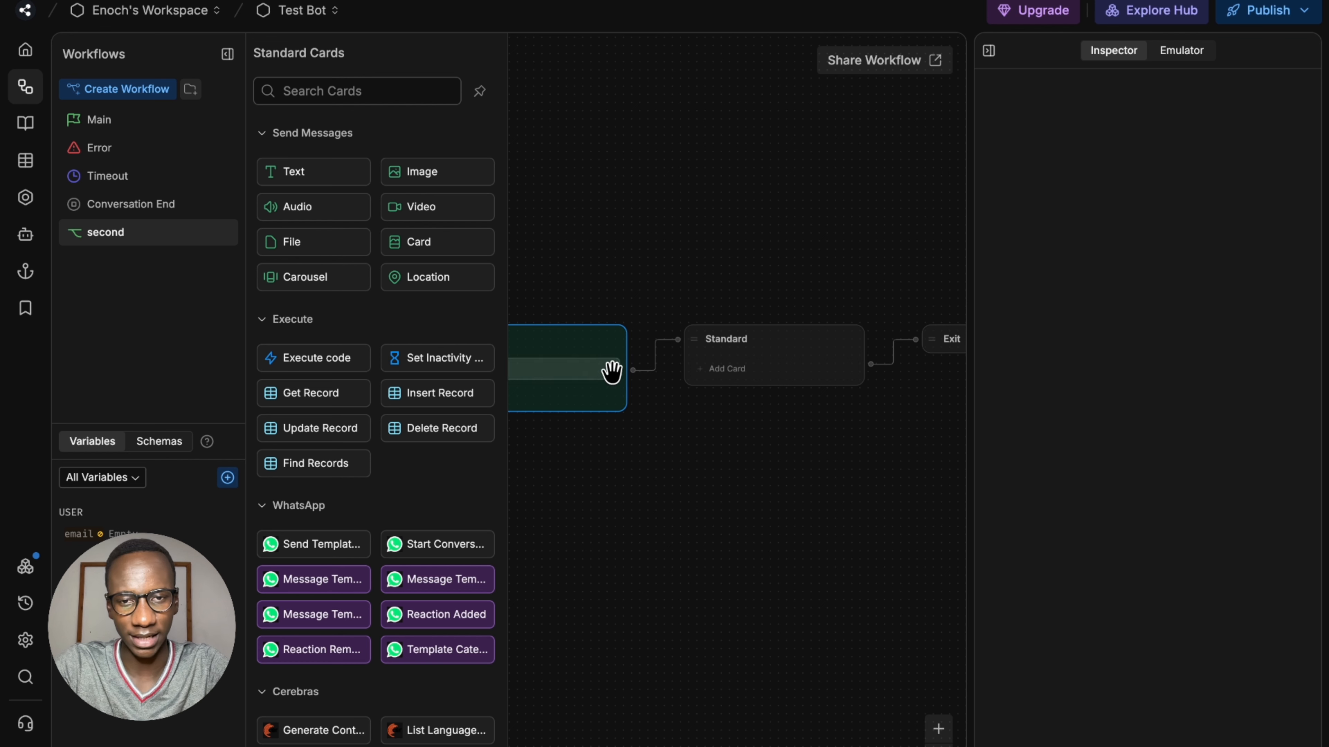
{"action": "left_click_drag", "start_coordinate": [855, 398], "coordinate": [624, 403]}
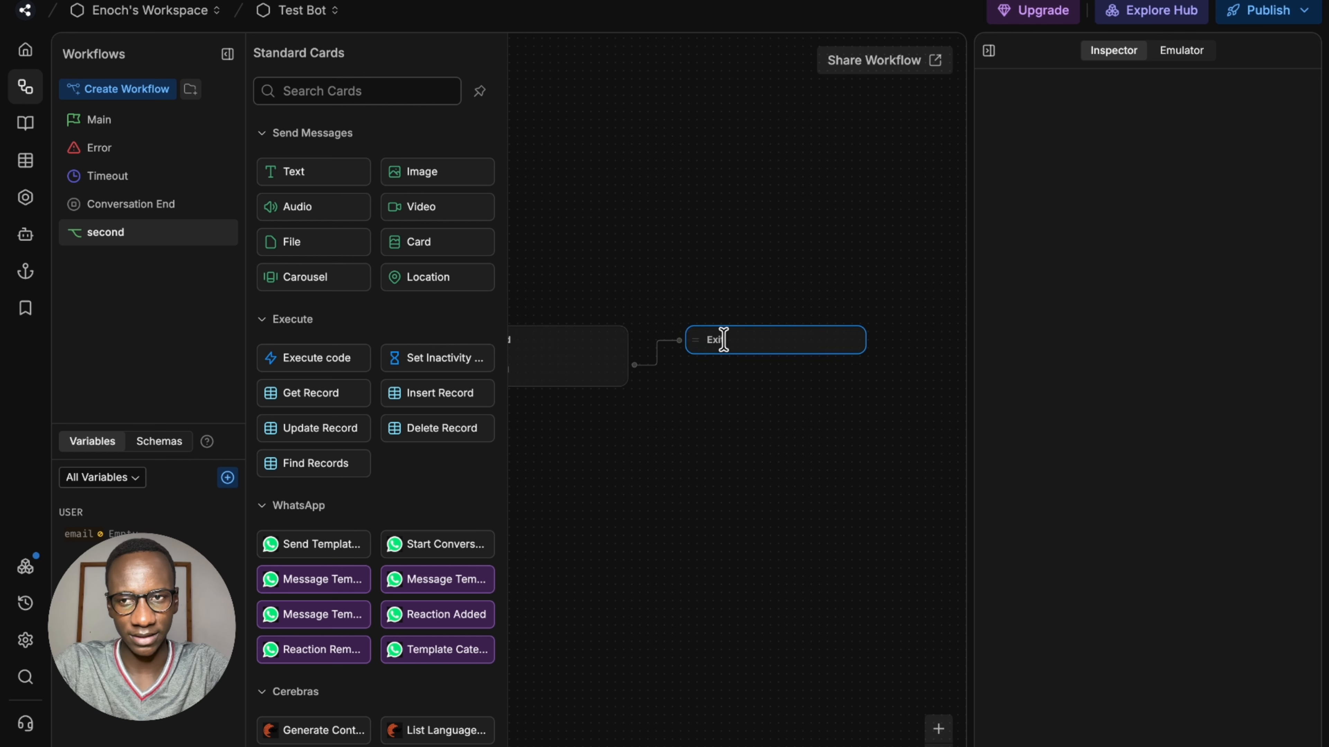
{"action": "left_click", "coordinate": [98, 121]}
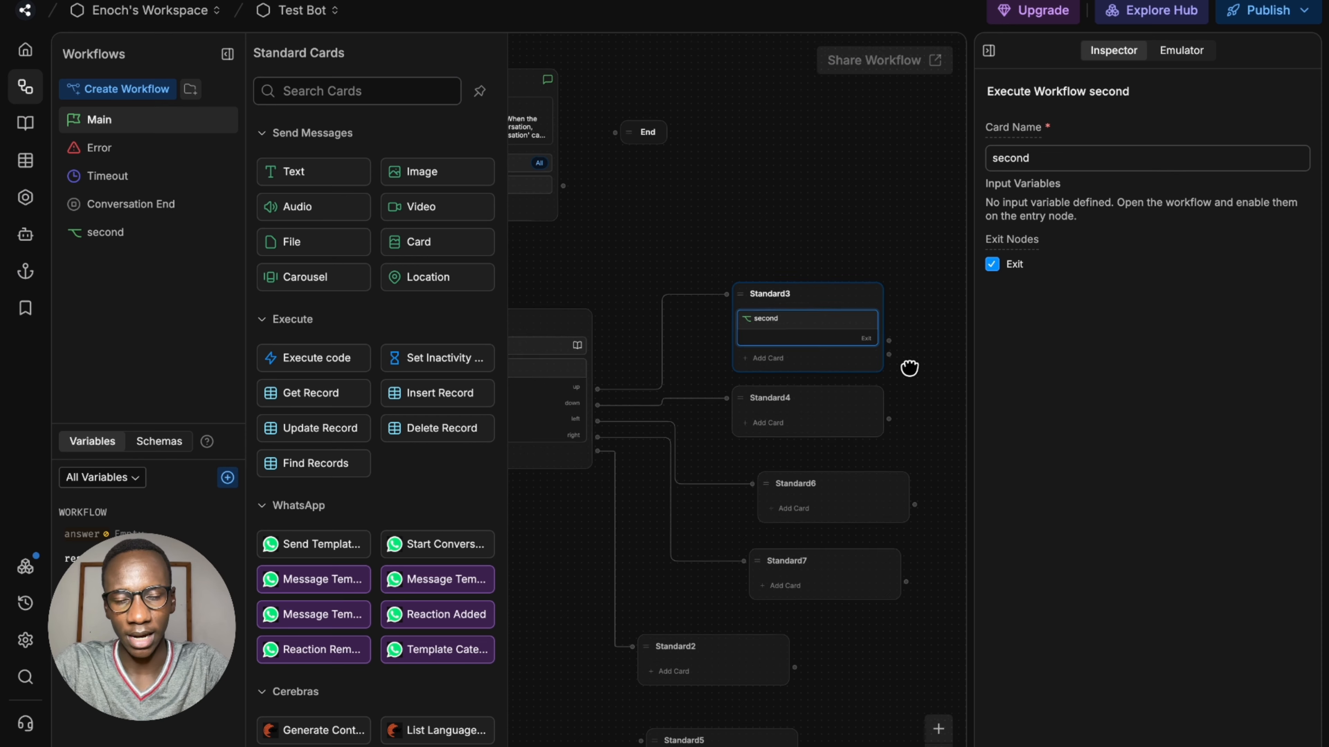
{"action": "left_click_drag", "start_coordinate": [907, 371], "coordinate": [733, 352]}
{"action": "scroll", "coordinate": [722, 346], "scroll_direction": "up", "scroll_amount": 5}
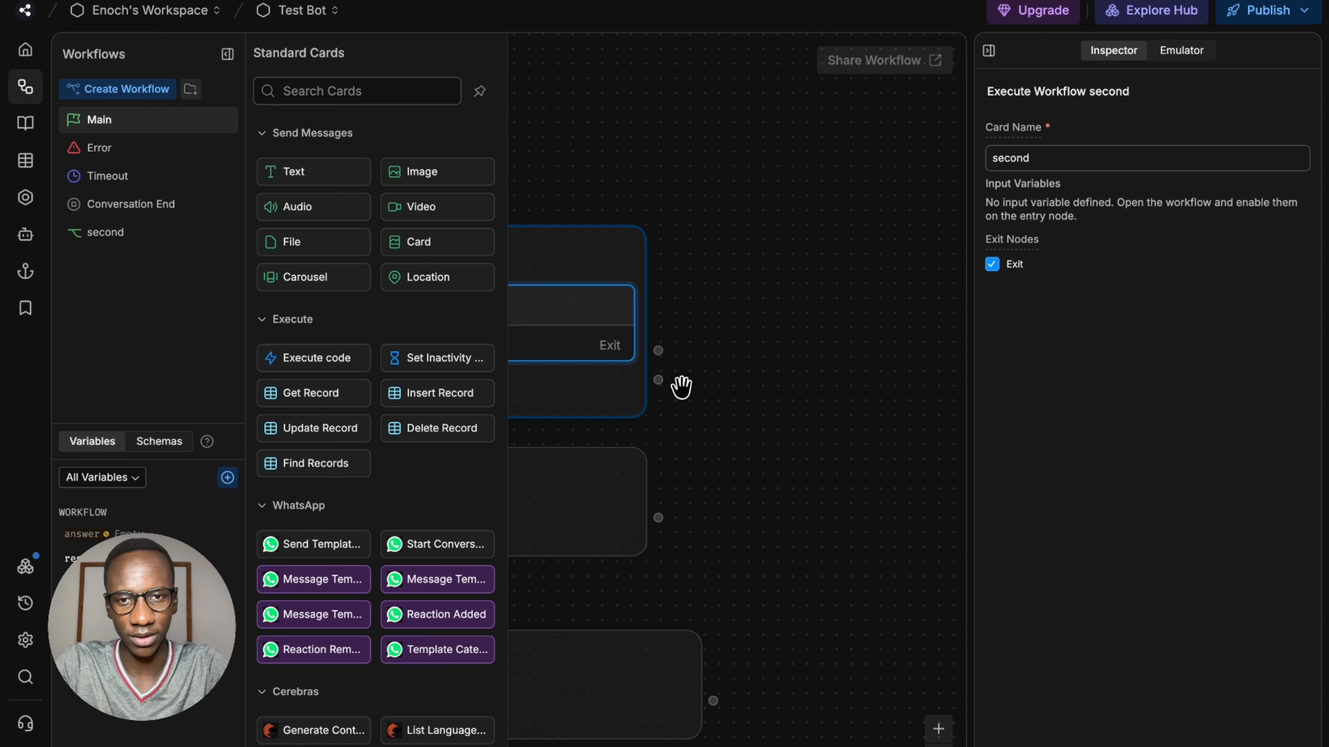
{"action": "scroll", "coordinate": [814, 447], "scroll_direction": "down", "scroll_amount": 5}
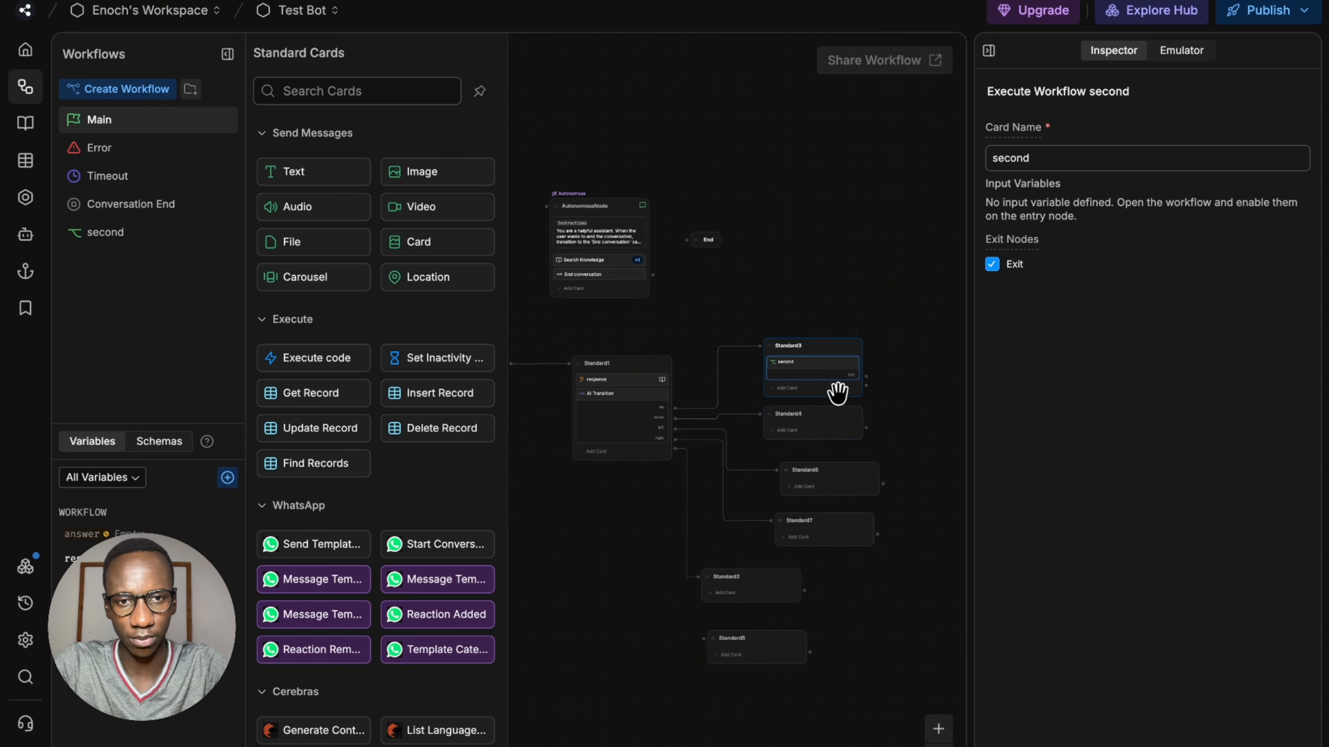
{"action": "scroll", "coordinate": [885, 390], "scroll_direction": "up", "scroll_amount": 5}
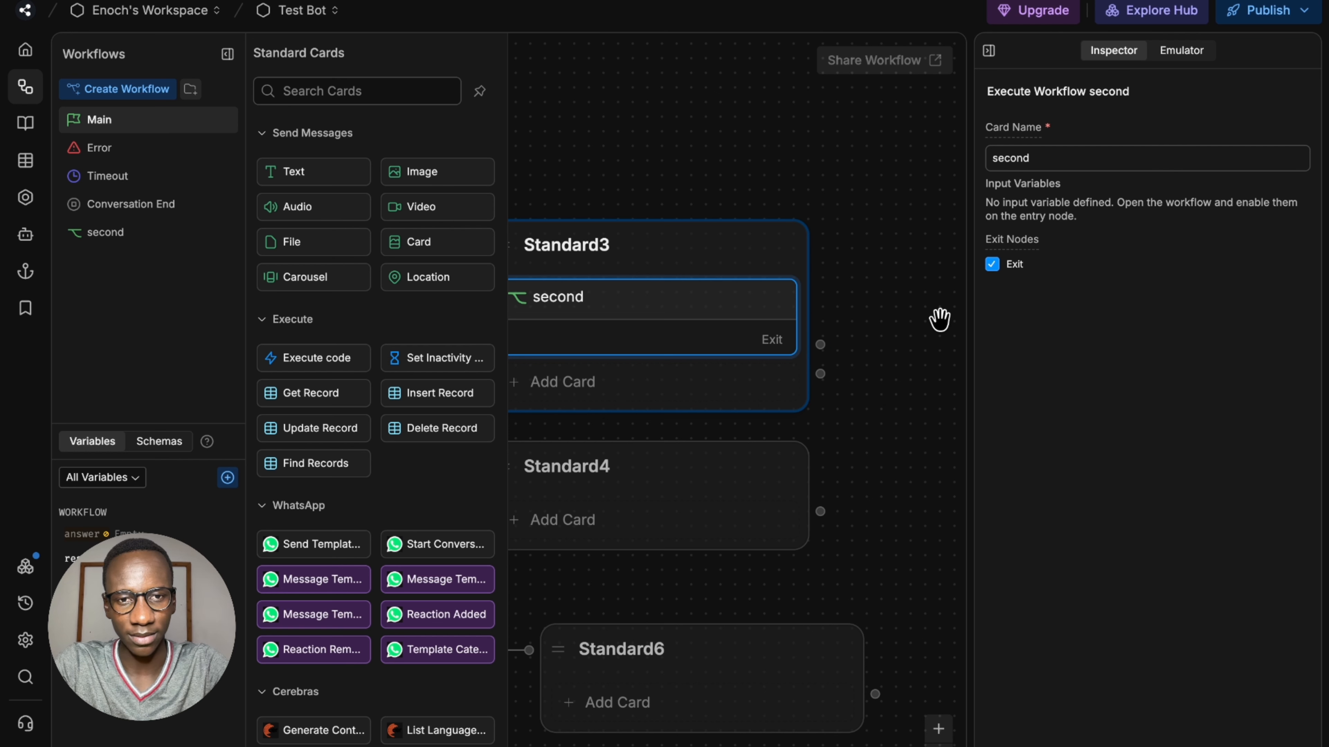
Step: Draw a connection from Standard3's lower output and create a new standard node at its end
{"action": "left_click", "coordinate": [942, 229]}
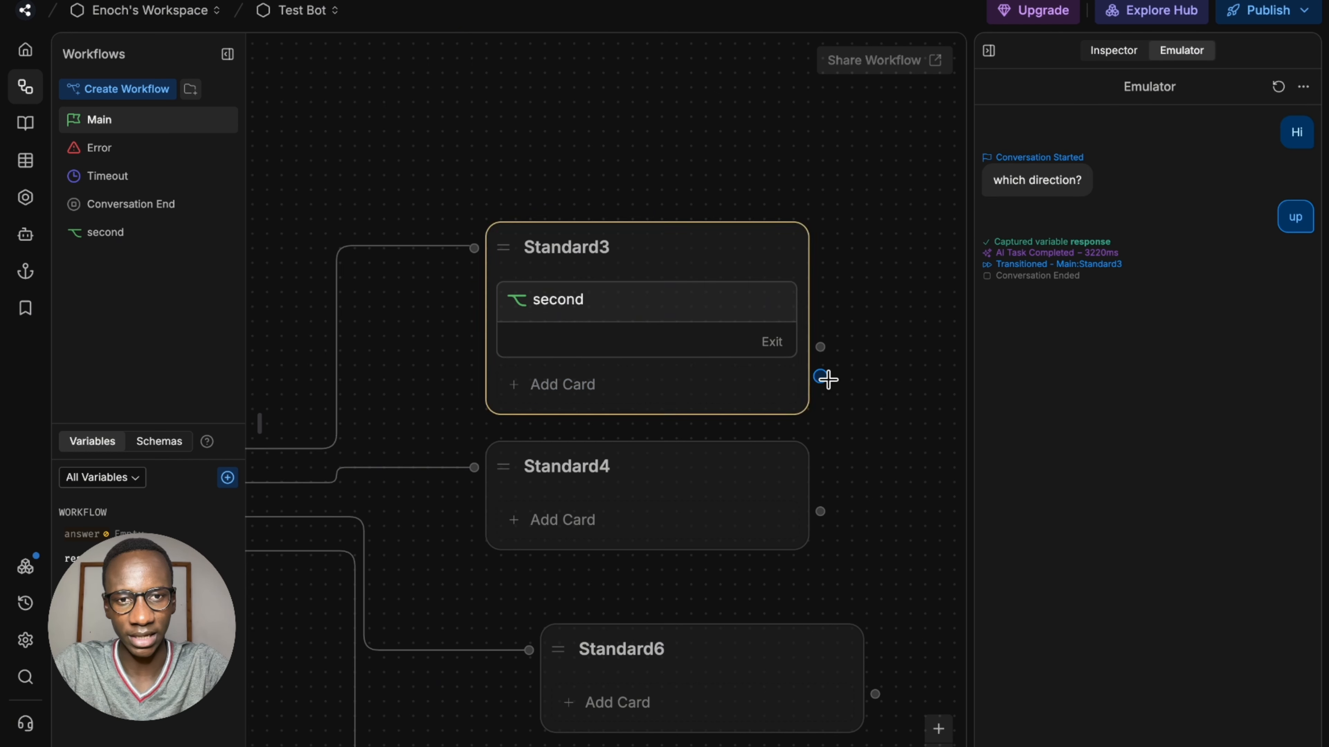
{"action": "left_click_drag", "start_coordinate": [872, 385], "coordinate": [850, 300]}
{"action": "right_click", "coordinate": [847, 272]}
{"action": "left_click", "coordinate": [884, 288]}
{"action": "left_click", "coordinate": [888, 295]}
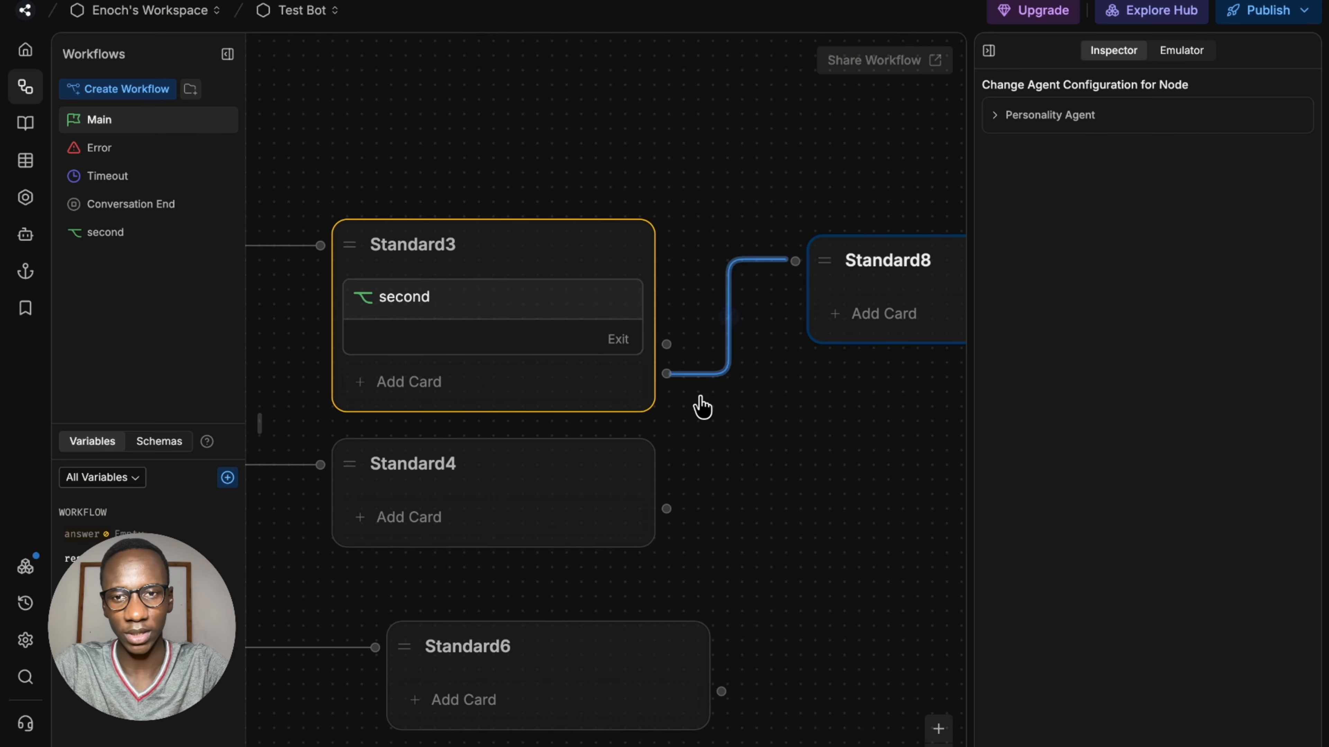
Step: Examine how the conversation passes from Standard3 in Main through the second workflow's Entry, Standard and Exit nodes and back to Main
{"action": "left_click_drag", "start_coordinate": [703, 406], "coordinate": [809, 423]}
{"action": "left_click", "coordinate": [570, 296]}
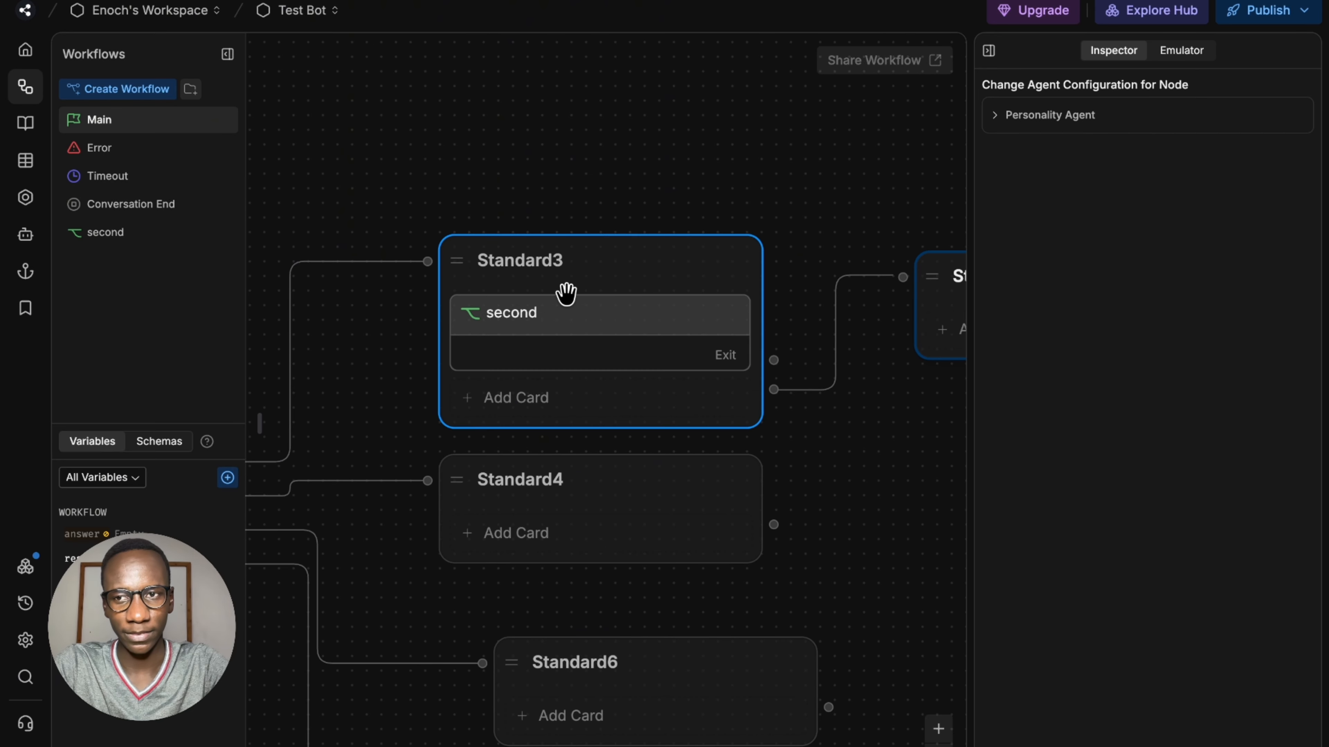
{"action": "left_click", "coordinate": [178, 249]}
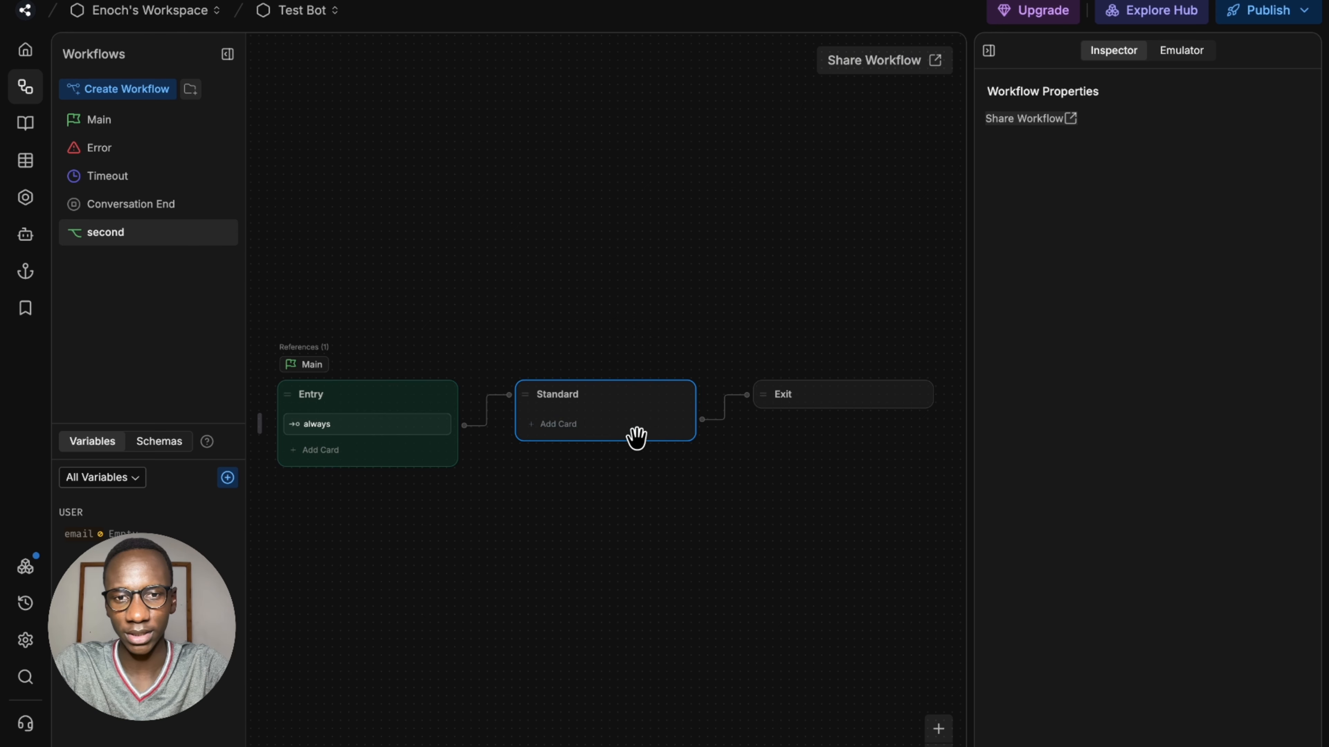
{"action": "left_click", "coordinate": [130, 126]}
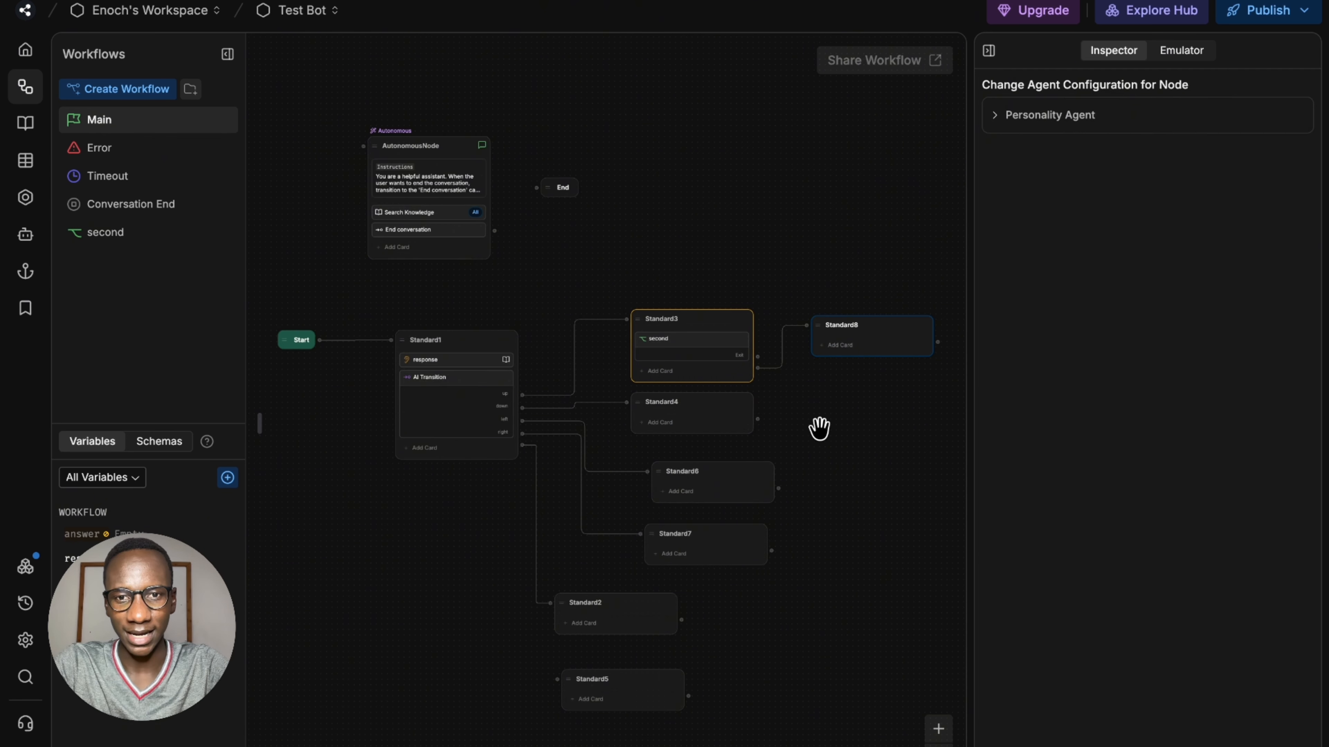
{"action": "left_click", "coordinate": [174, 240]}
{"action": "left_click", "coordinate": [153, 125]}
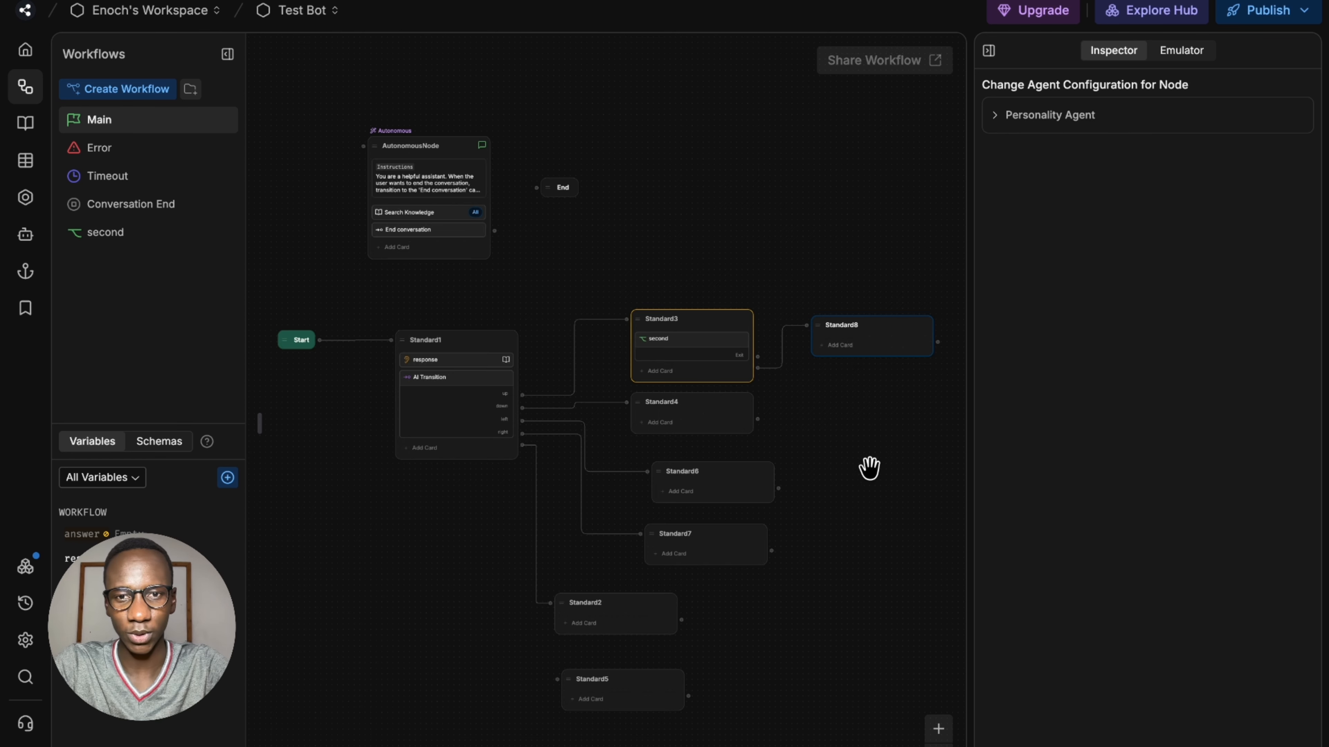
{"action": "left_click", "coordinate": [170, 240]}
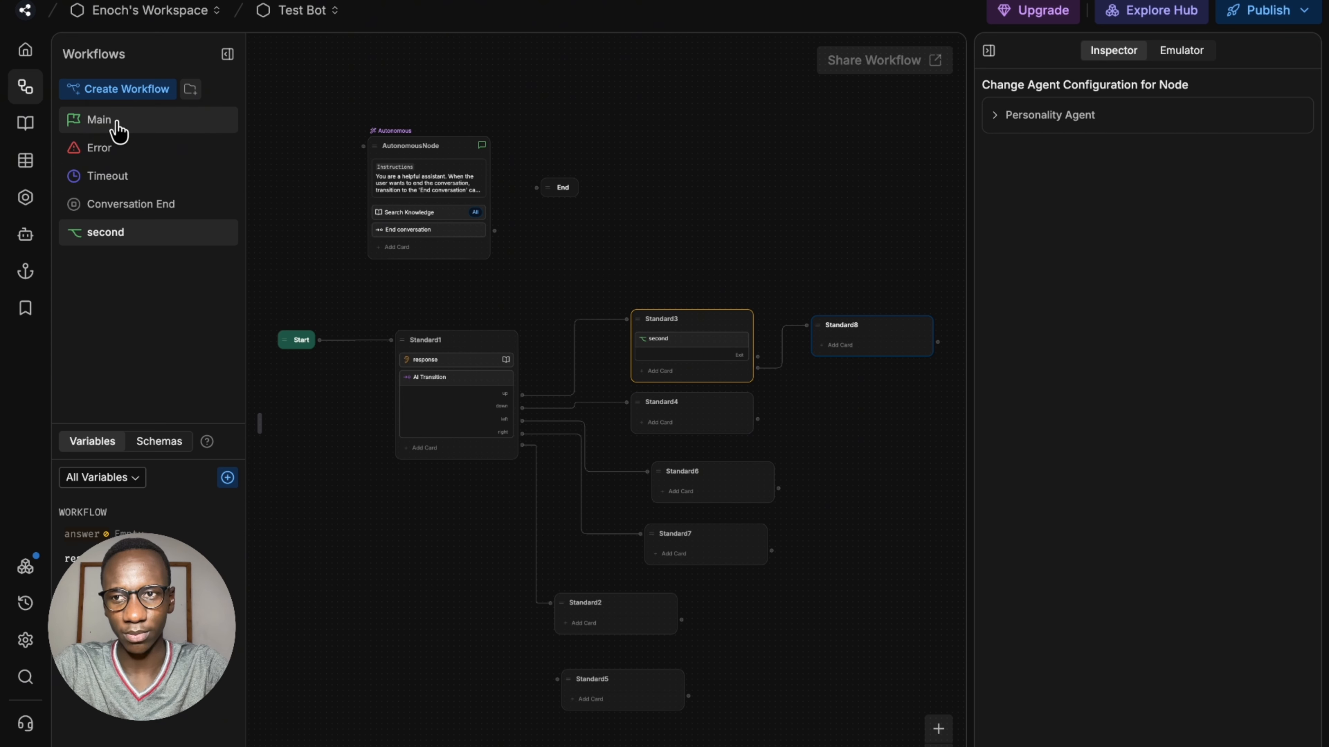
{"action": "left_click", "coordinate": [119, 130]}
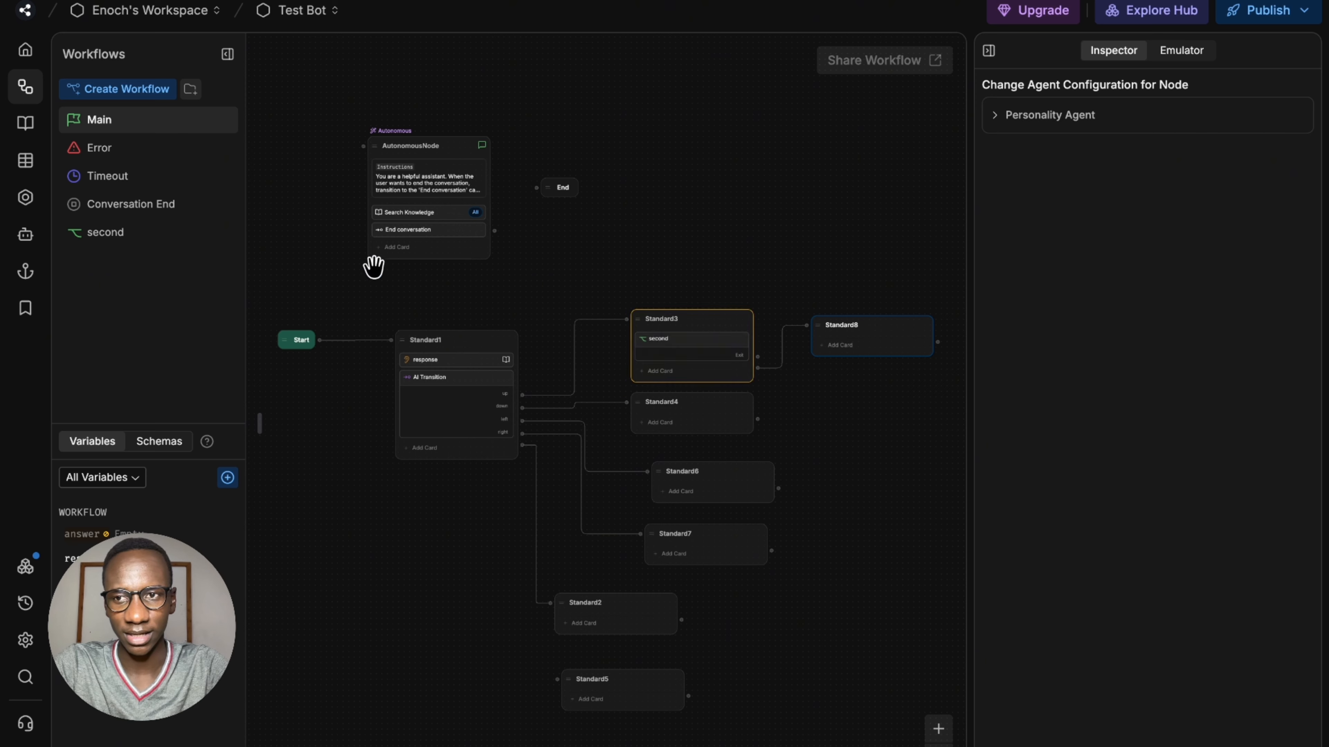
{"action": "left_click", "coordinate": [175, 235]}
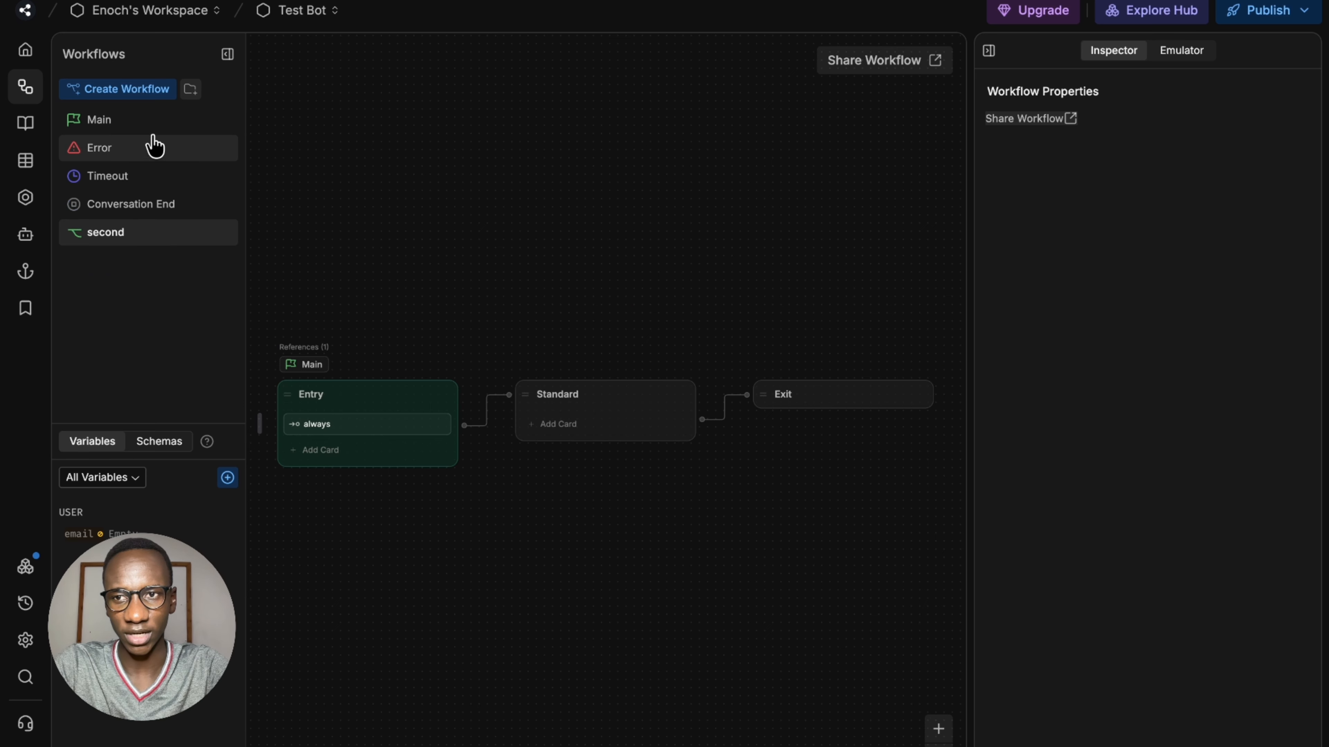
{"action": "left_click", "coordinate": [149, 122]}
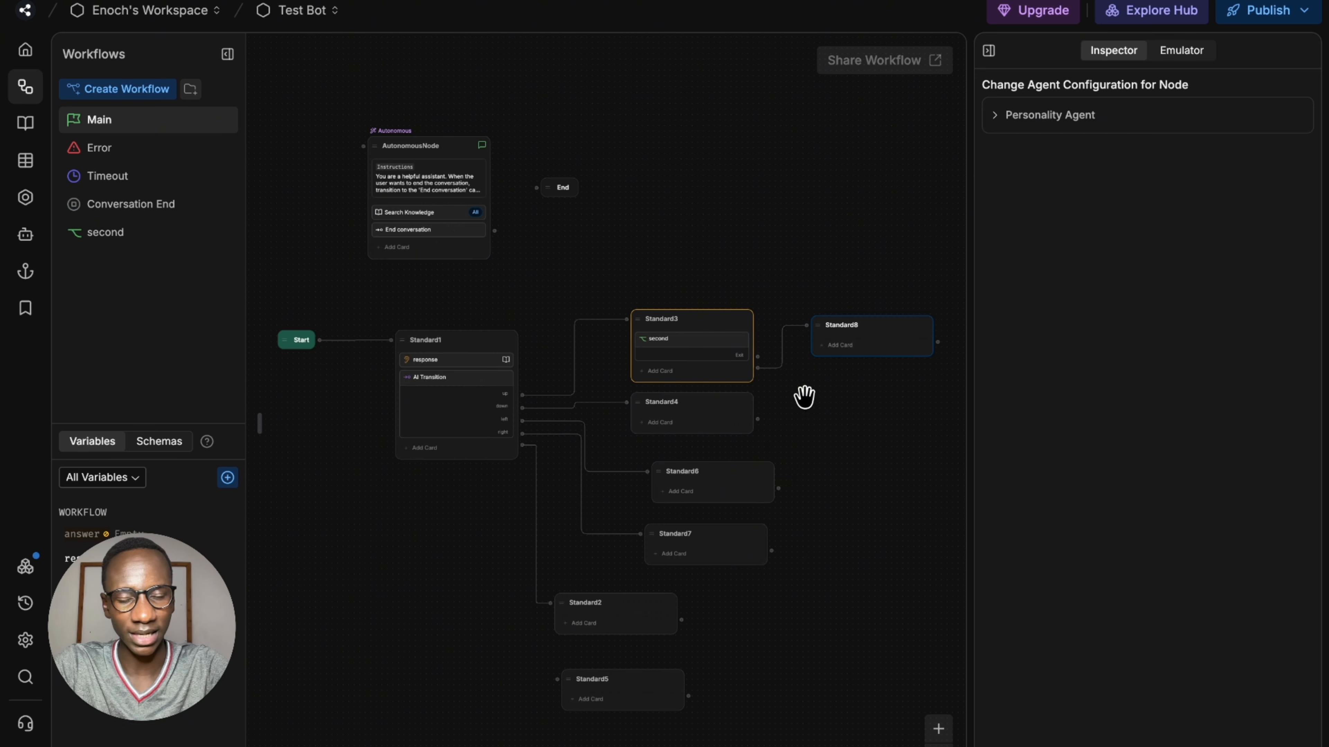
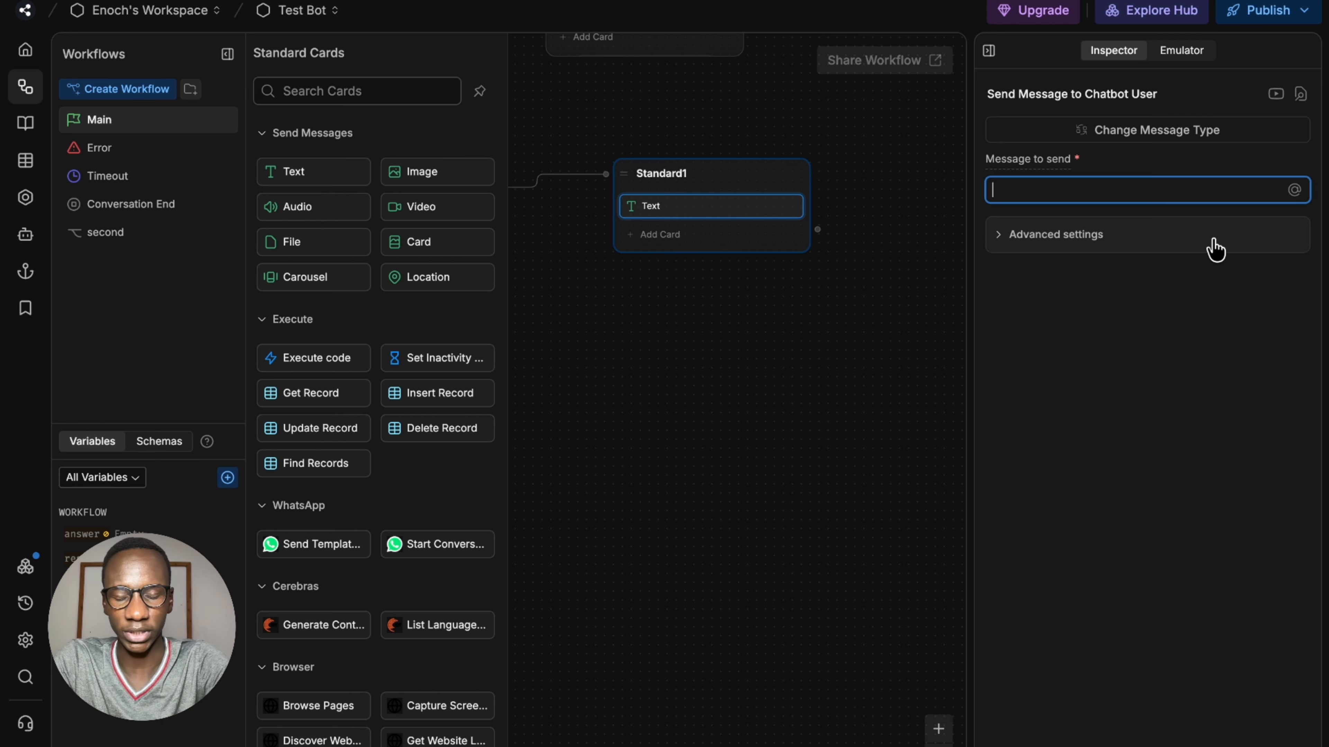
Step: Set the Standard1 text card's message to "Hello! My name is Test Bot!" and test the bot with "Hi" in the emulator
{"action": "type", "text": "Hello! My name is Test Bot!"}
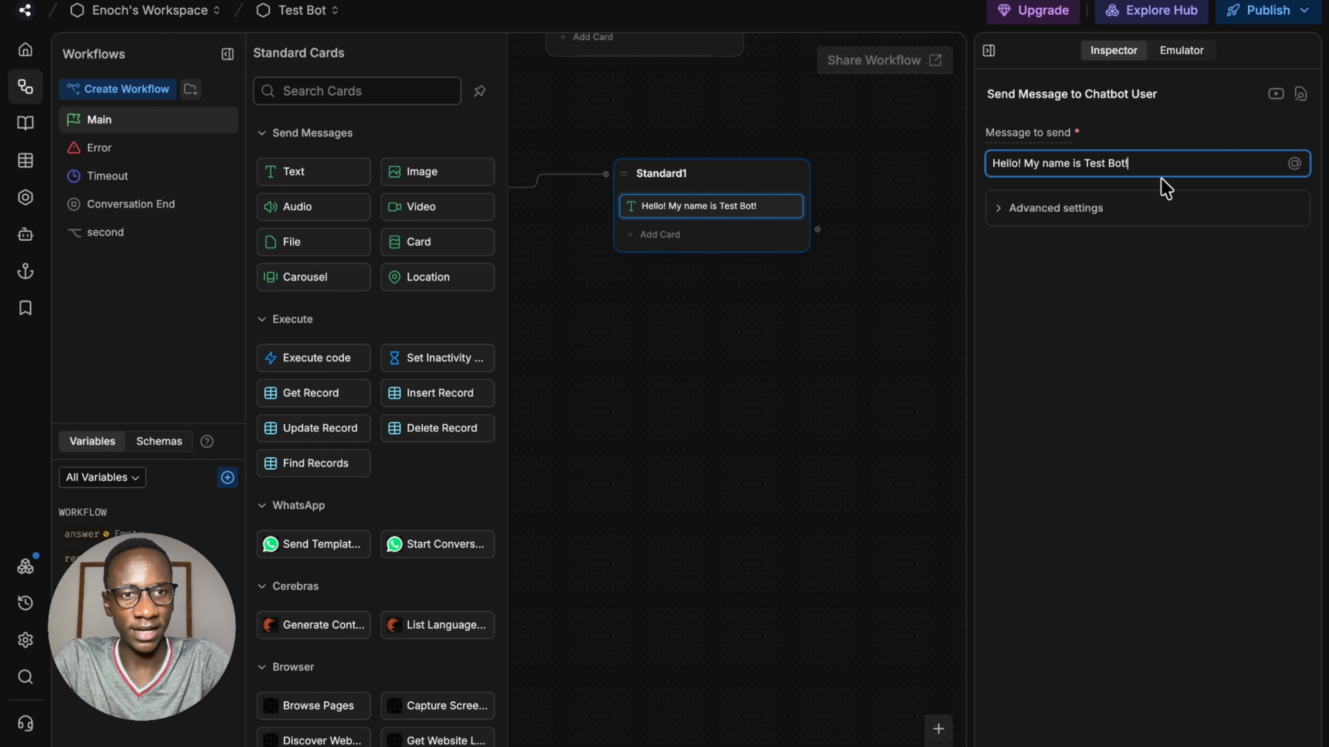
{"action": "left_click", "coordinate": [1181, 52]}
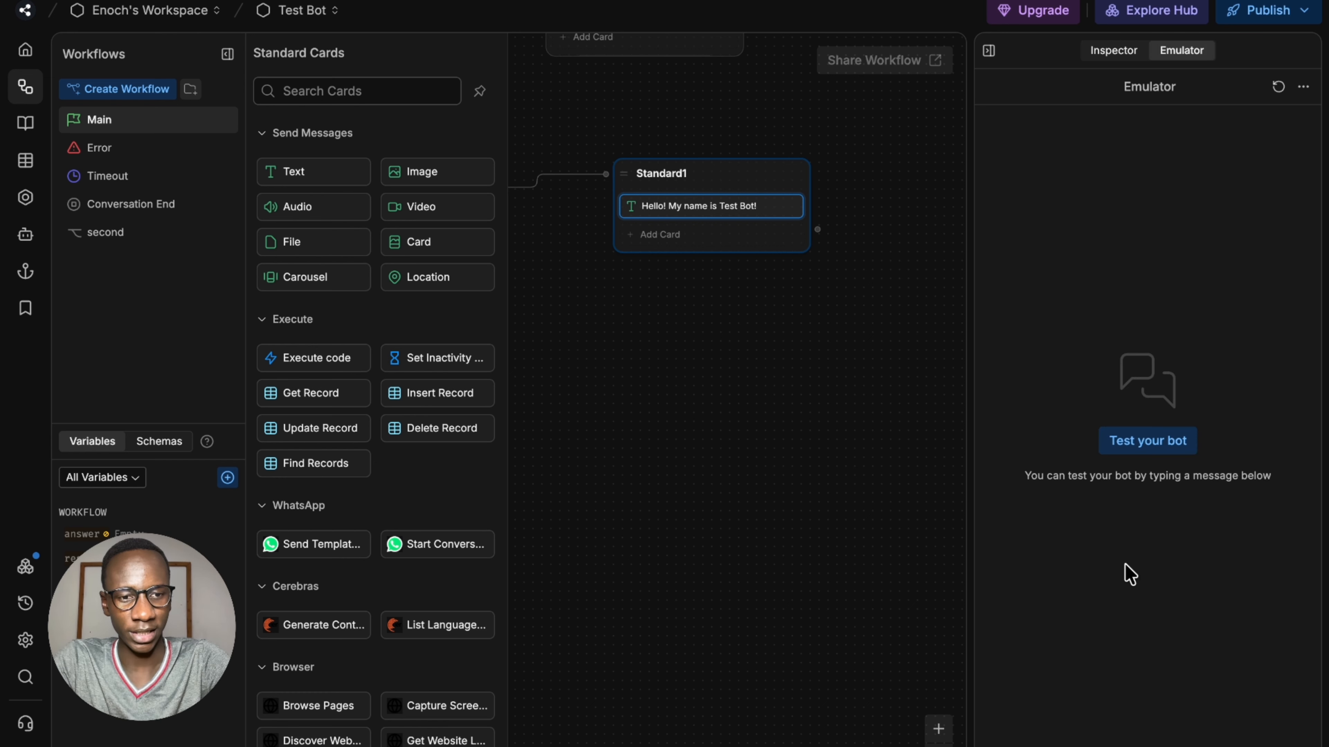
{"action": "type", "text": "Hi"}
{"action": "key", "text": "Return"}
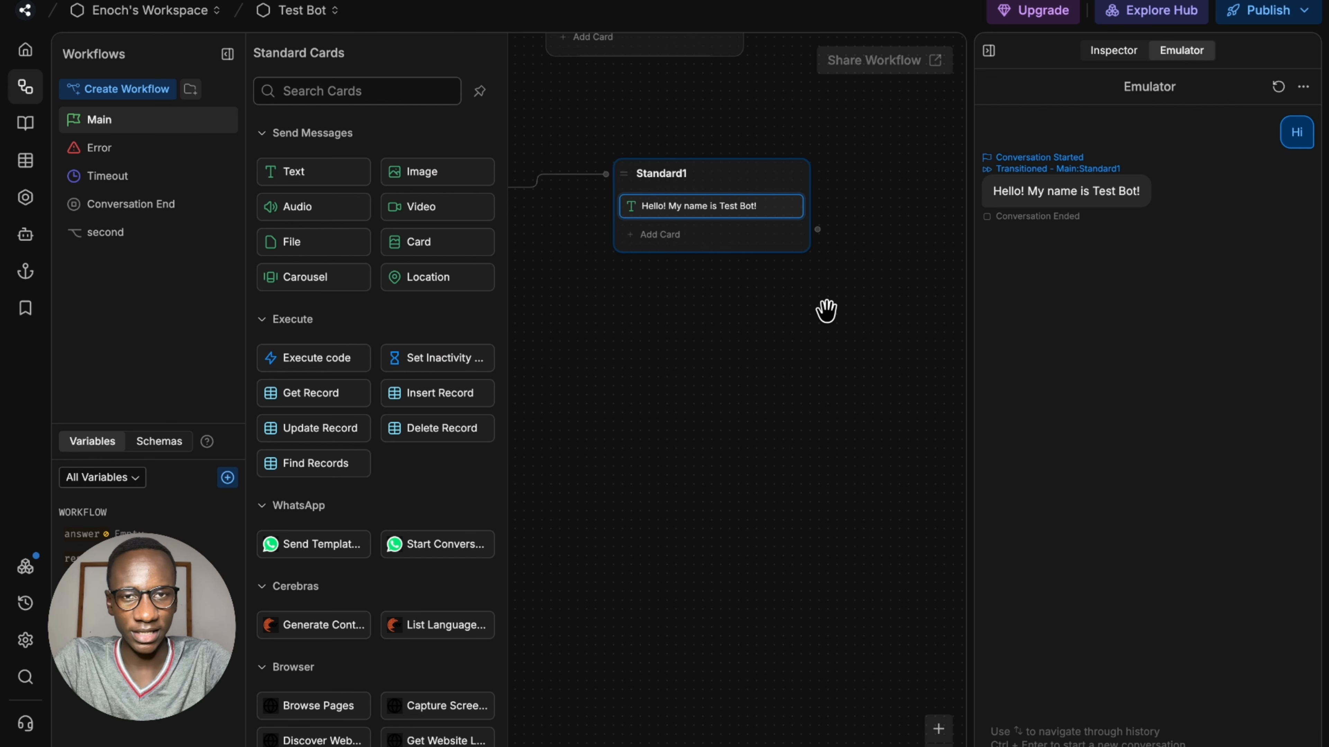
Step: Add a Single Choice capture card below the greeting message in the Standard1 node
{"action": "left_click_drag", "start_coordinate": [826, 311], "coordinate": [771, 306]}
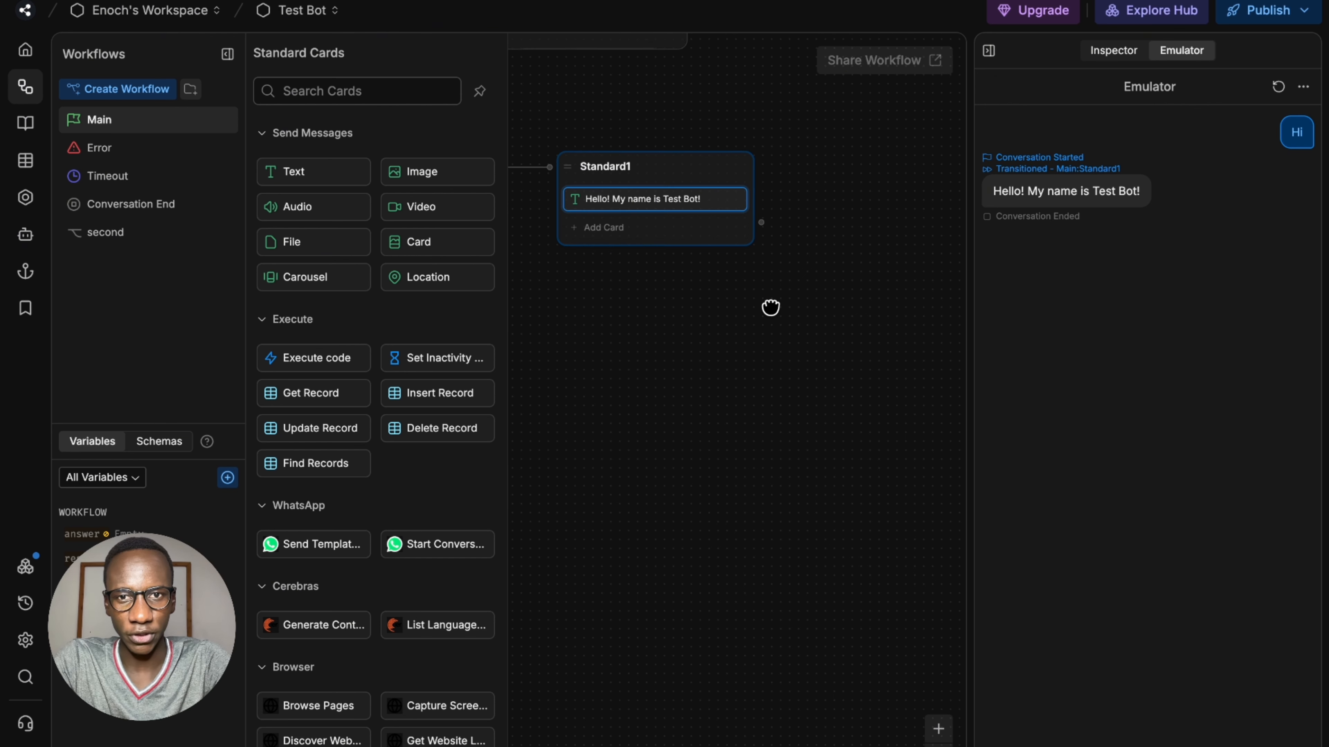
{"action": "left_click", "coordinate": [669, 237]}
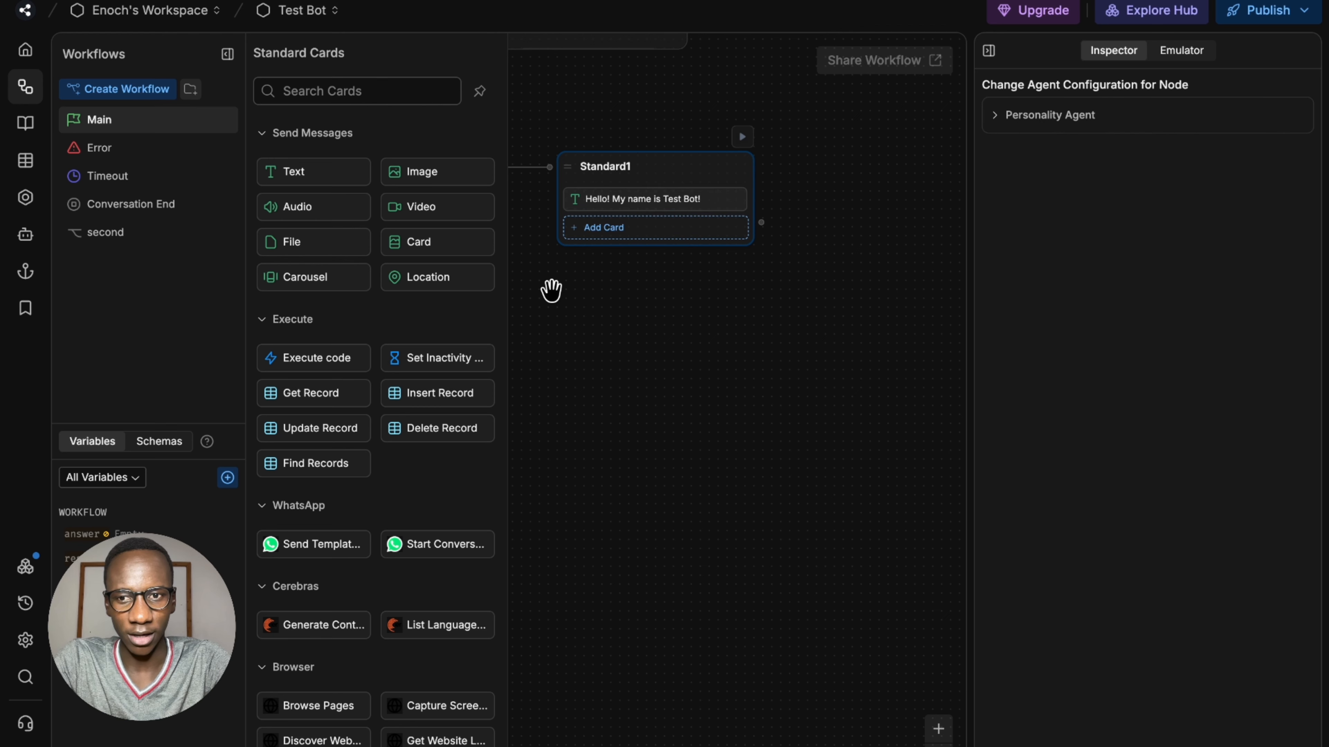
{"action": "scroll", "coordinate": [376, 495], "scroll_direction": "down", "scroll_amount": 15}
{"action": "scroll", "coordinate": [376, 494], "scroll_direction": "down", "scroll_amount": 7}
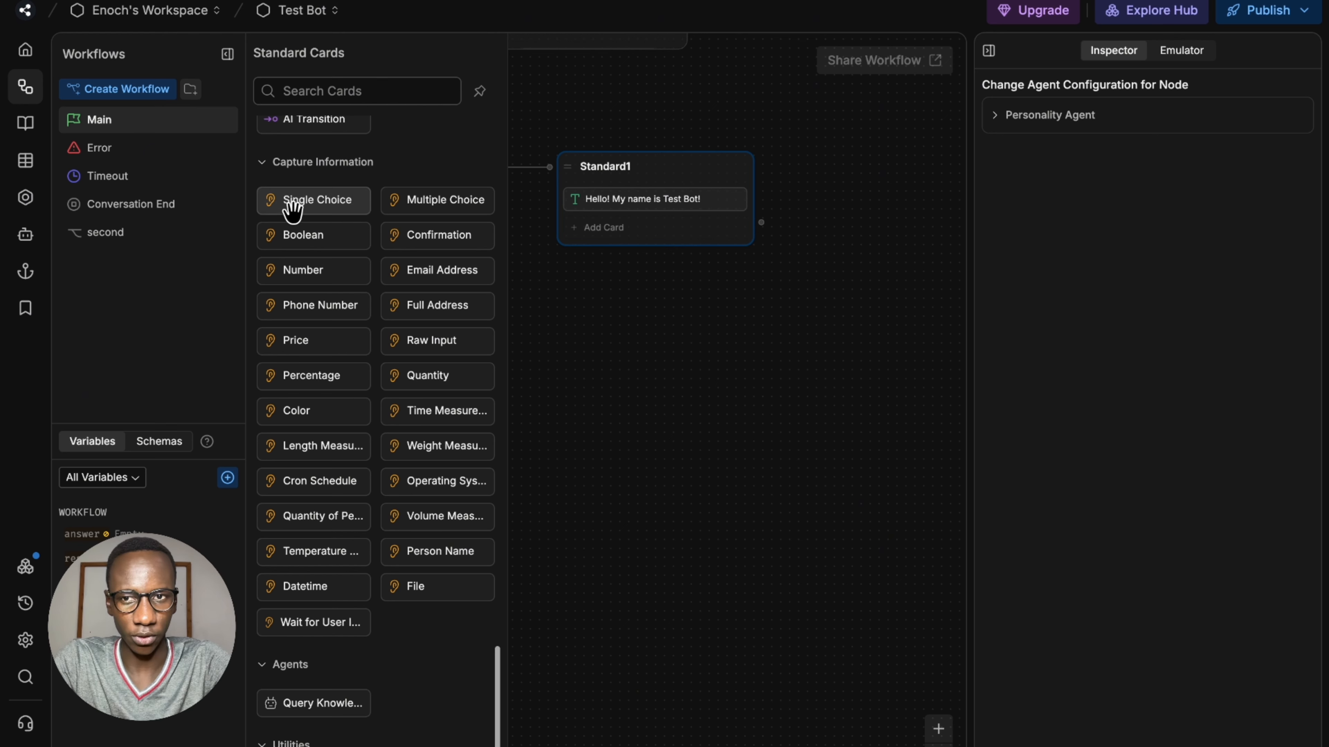
{"action": "left_click", "coordinate": [316, 202]}
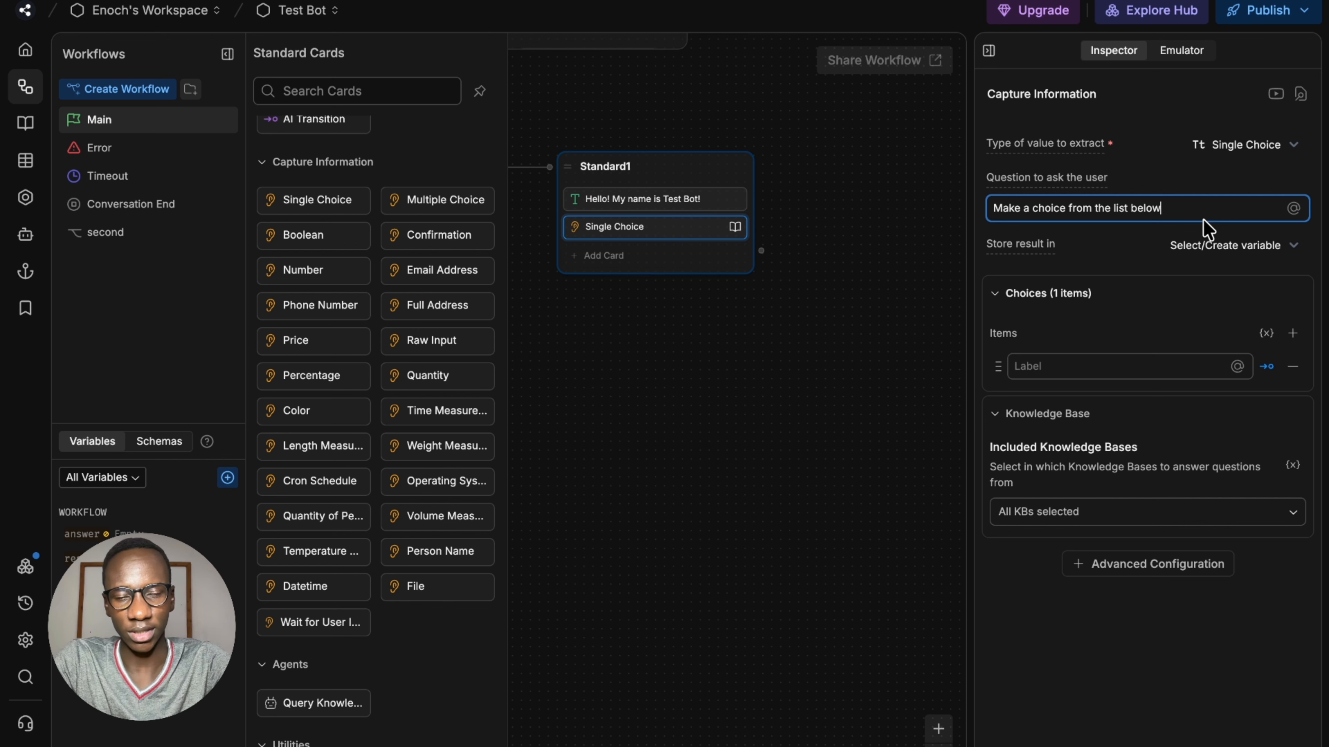
Step: Set the Single Choice card's question to "Do you like cats, dogs, or rabbits?"
{"action": "key", "text": "ctrl+a"}
{"action": "type", "text": "Do you like cats, dogs, or rabbits?"}
{"action": "left_click", "coordinate": [1127, 243]}
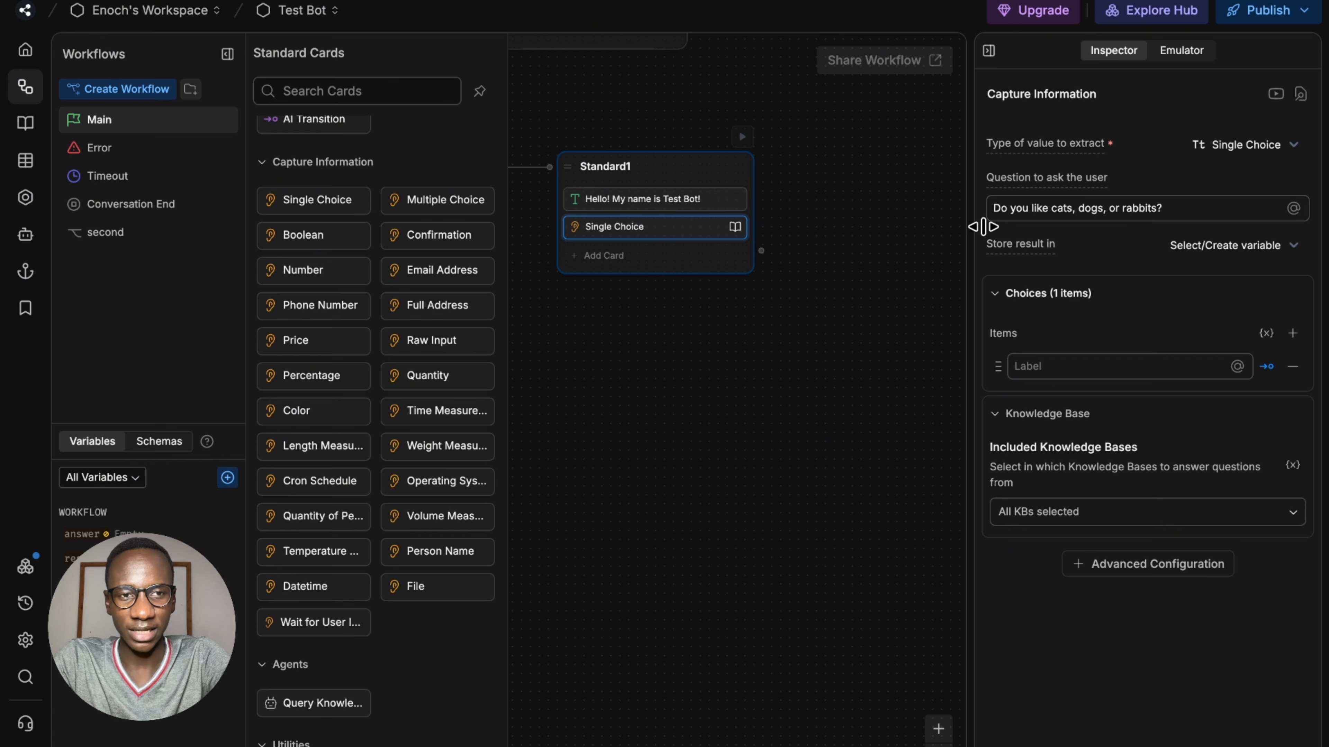
Step: Add Cats, Dogs and Rabbits as the three choices of the Single Choice card
{"action": "scroll", "coordinate": [303, 178], "scroll_direction": "up", "scroll_amount": 2}
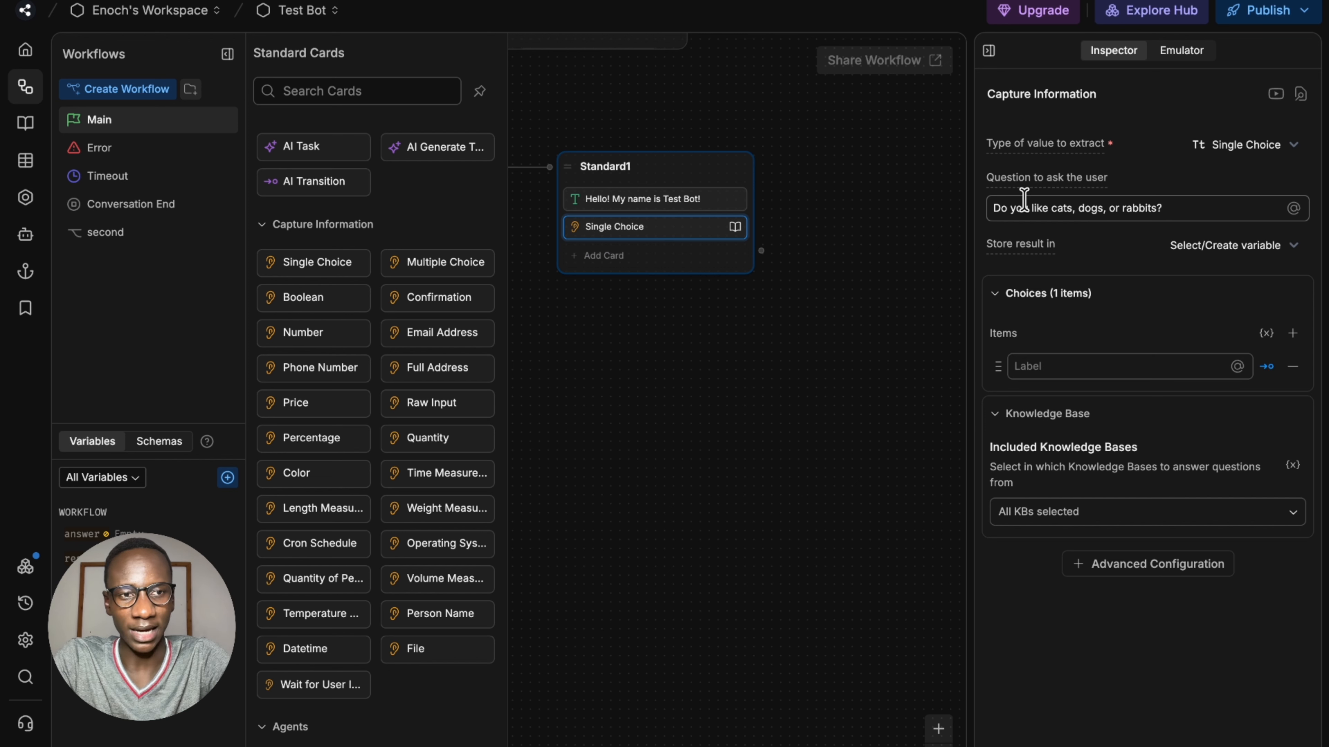
{"action": "left_click", "coordinate": [1125, 366]}
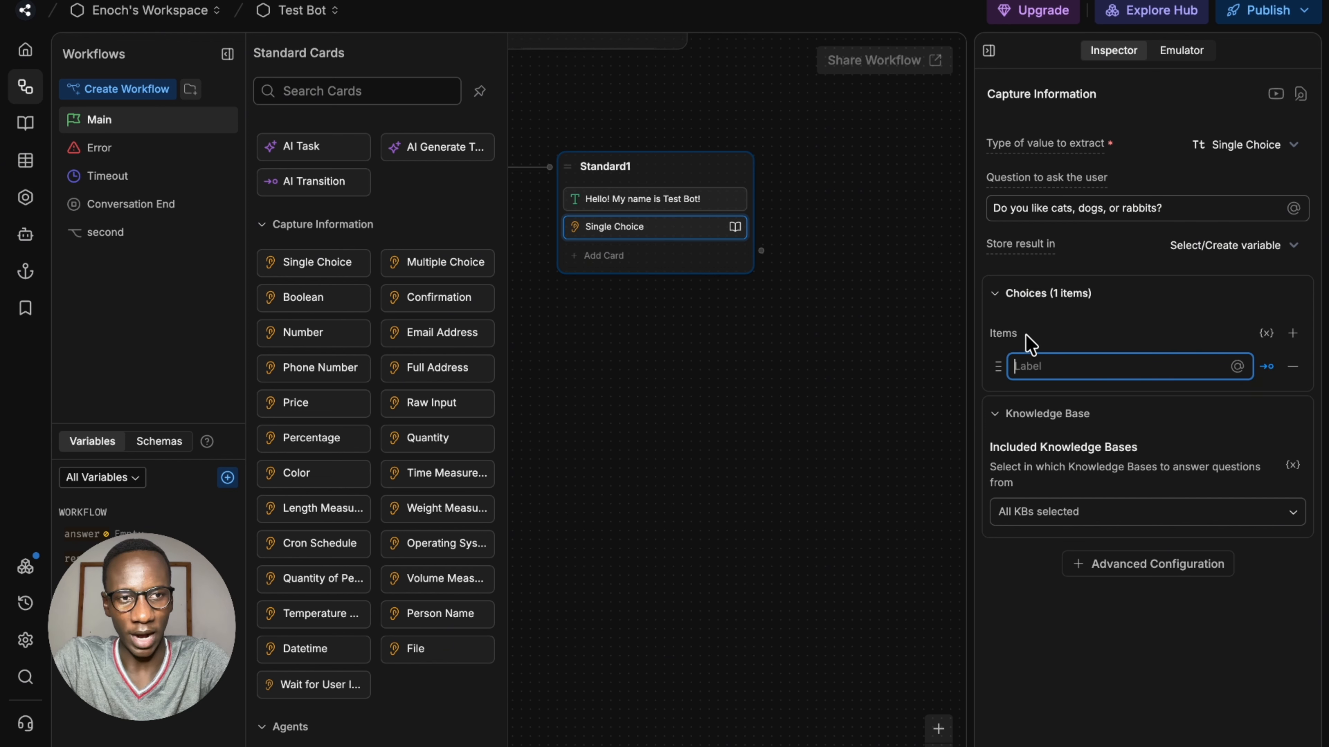
{"action": "type", "text": "Cats"}
{"action": "key", "text": "Return"}
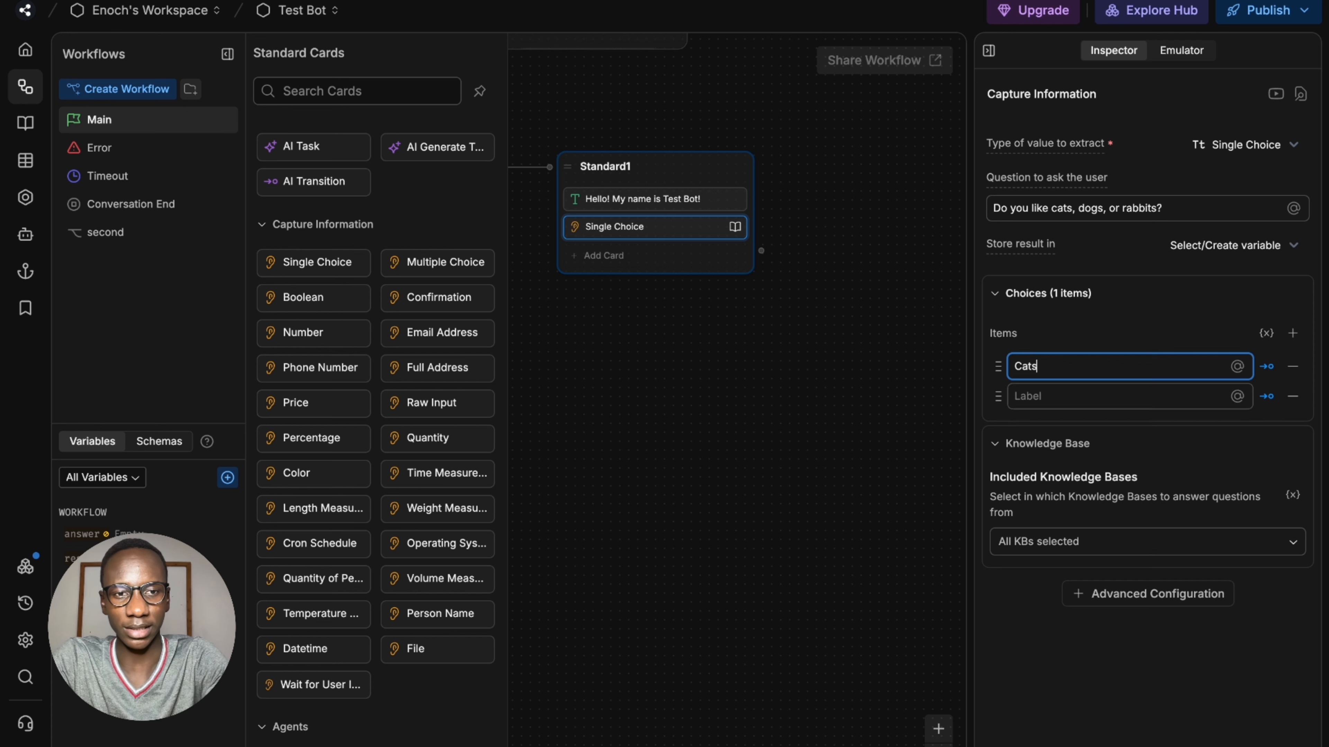
{"action": "type", "text": "Dogs"}
{"action": "key", "text": "Return"}
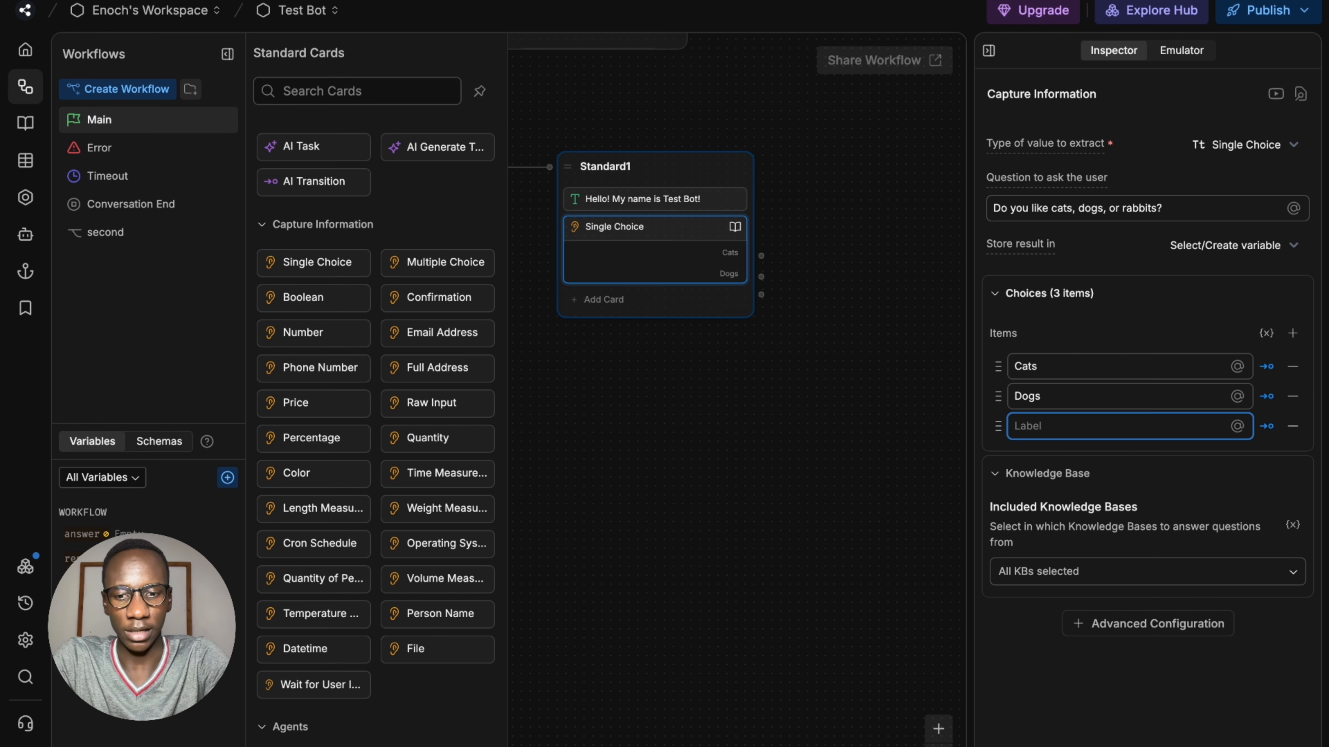
{"action": "left_click", "coordinate": [1091, 395]}
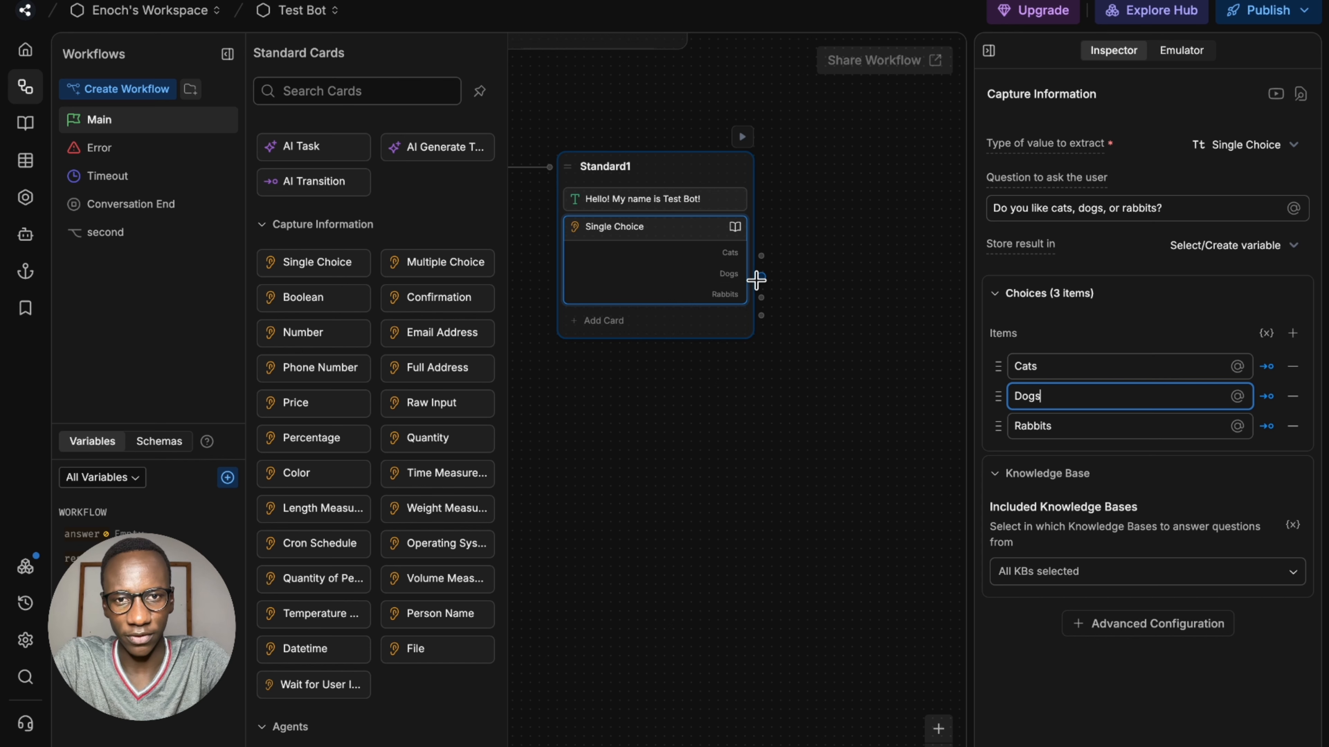
Step: Link each pet choice to its own reply node, such as "You like cats", and test the bot with "HI" in the emulator
{"action": "left_click_drag", "start_coordinate": [807, 255], "coordinate": [695, 308]}
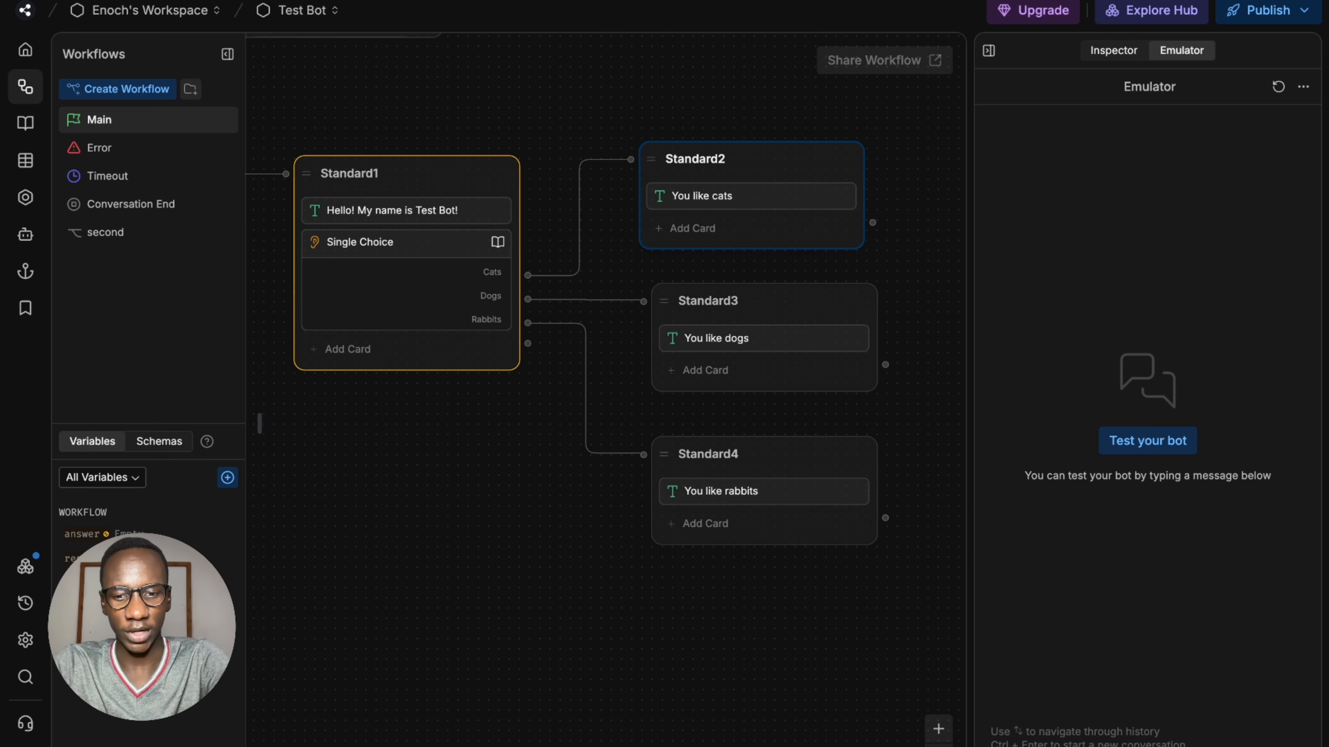
{"action": "type", "text": "HI"}
{"action": "key", "text": "Return"}
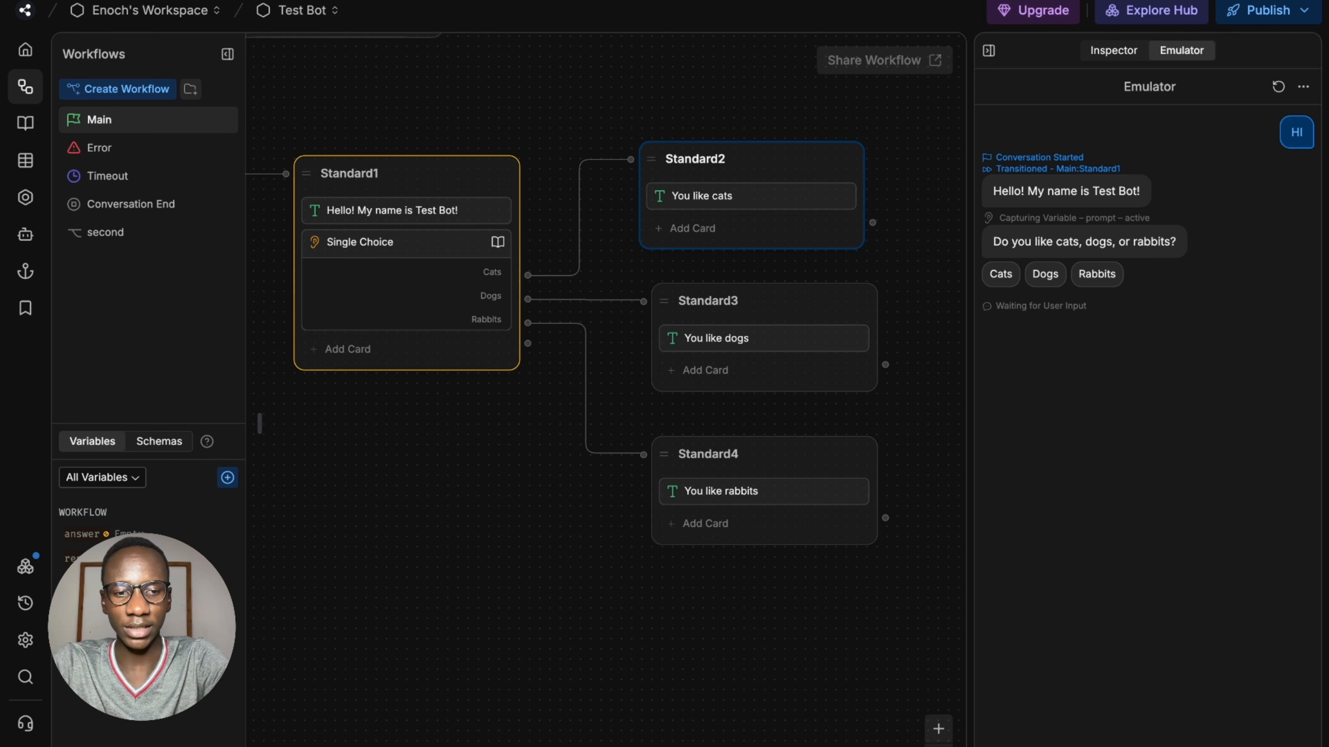
{"action": "key", "text": "Return"}
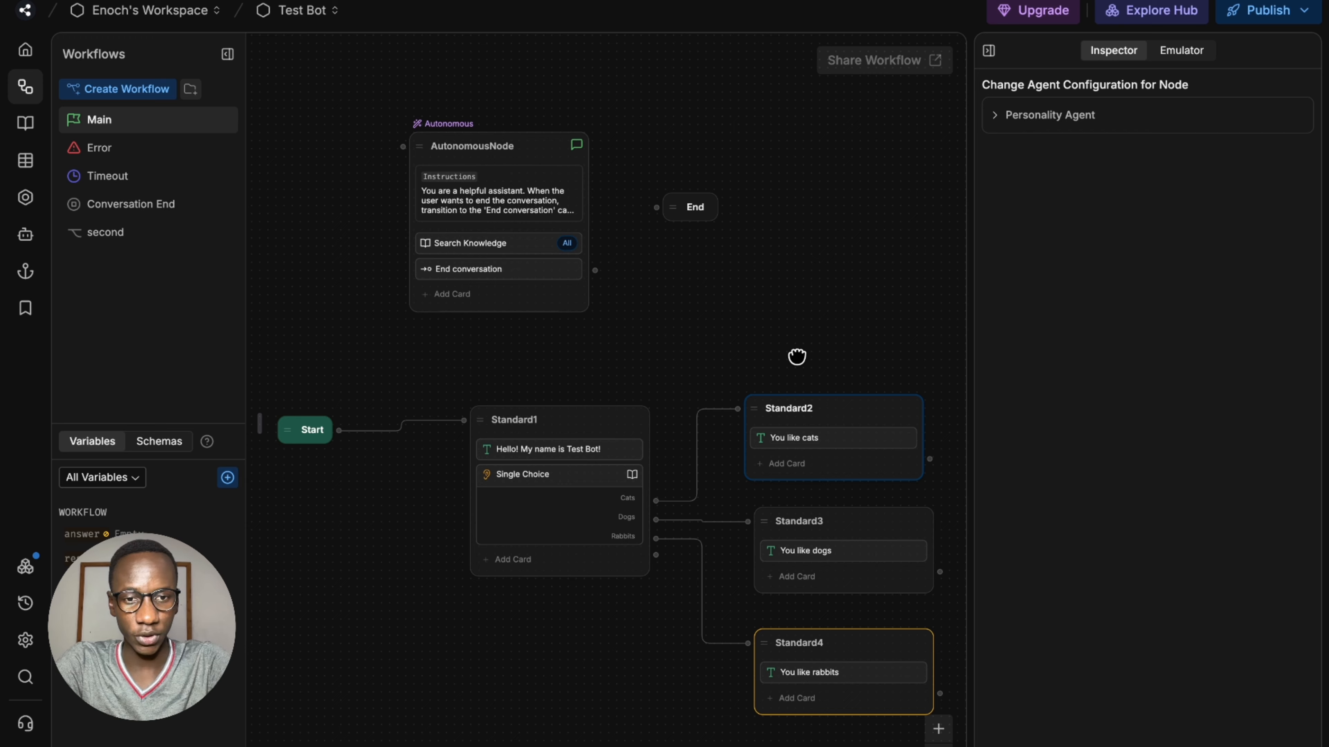
Step: Examine the Error workflow's On_Error trigger, the Handler node's message card and the End node
{"action": "left_click_drag", "start_coordinate": [797, 357], "coordinate": [782, 343]}
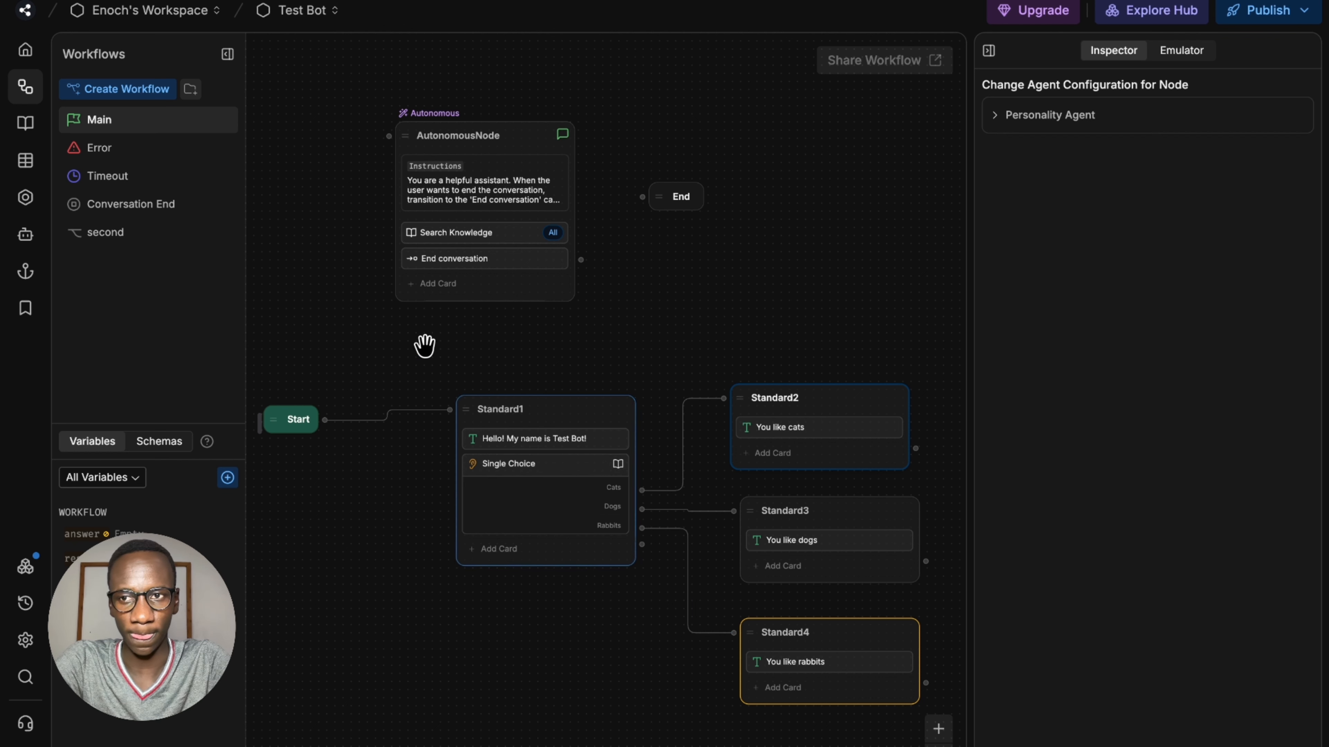
{"action": "mouse_move", "coordinate": [606, 745]}
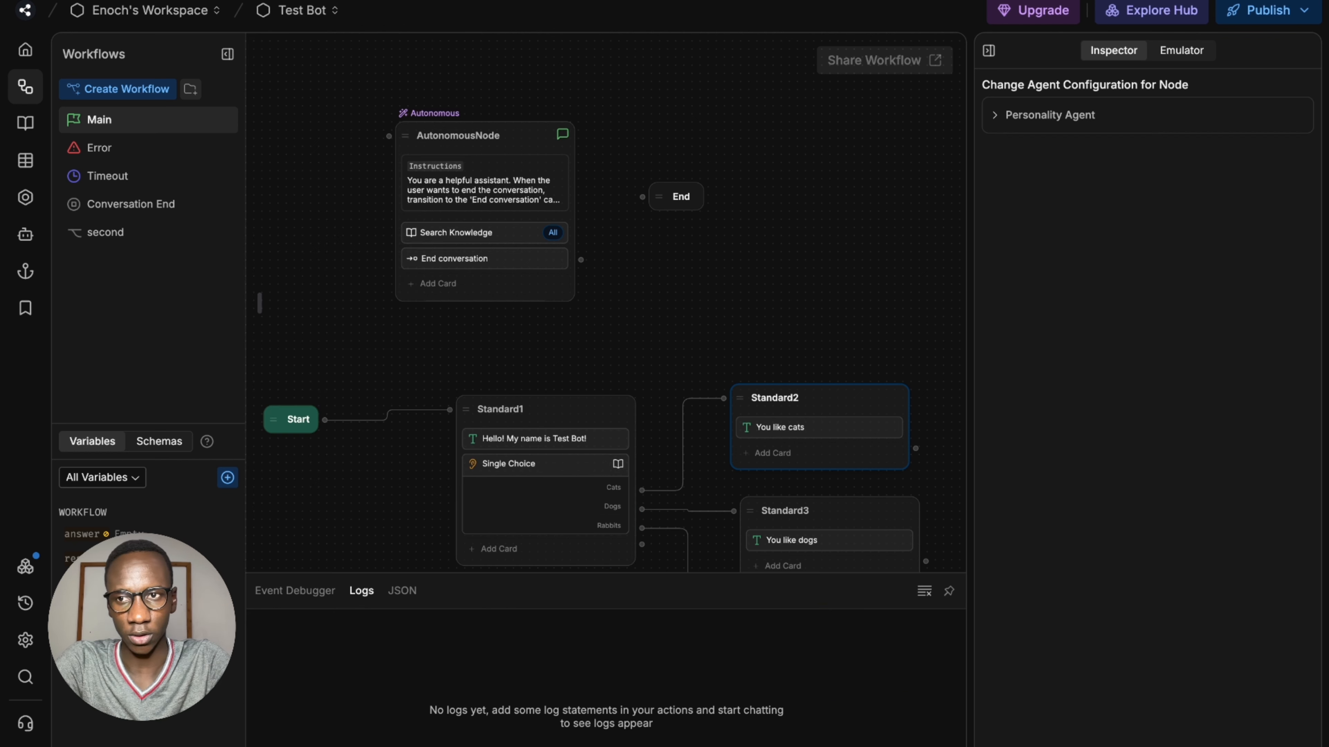
{"action": "left_click", "coordinate": [126, 152]}
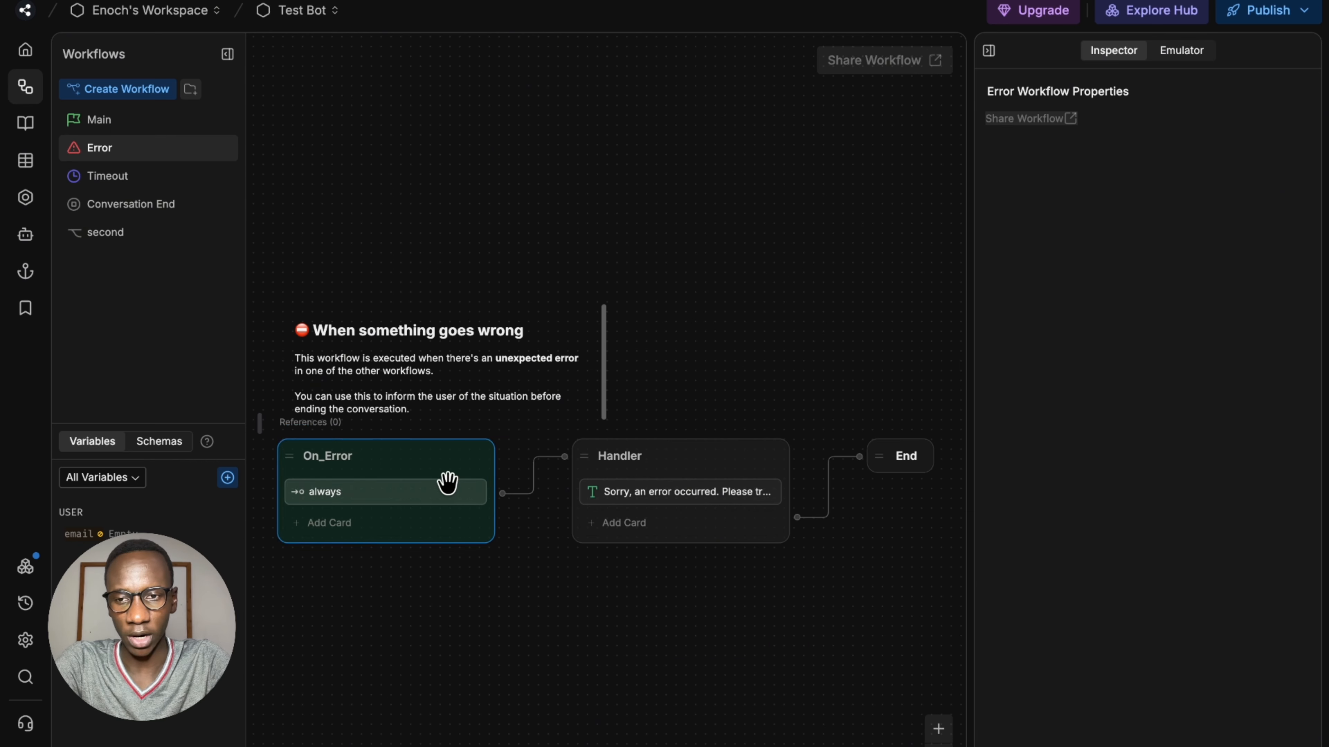
{"action": "left_click", "coordinate": [434, 476]}
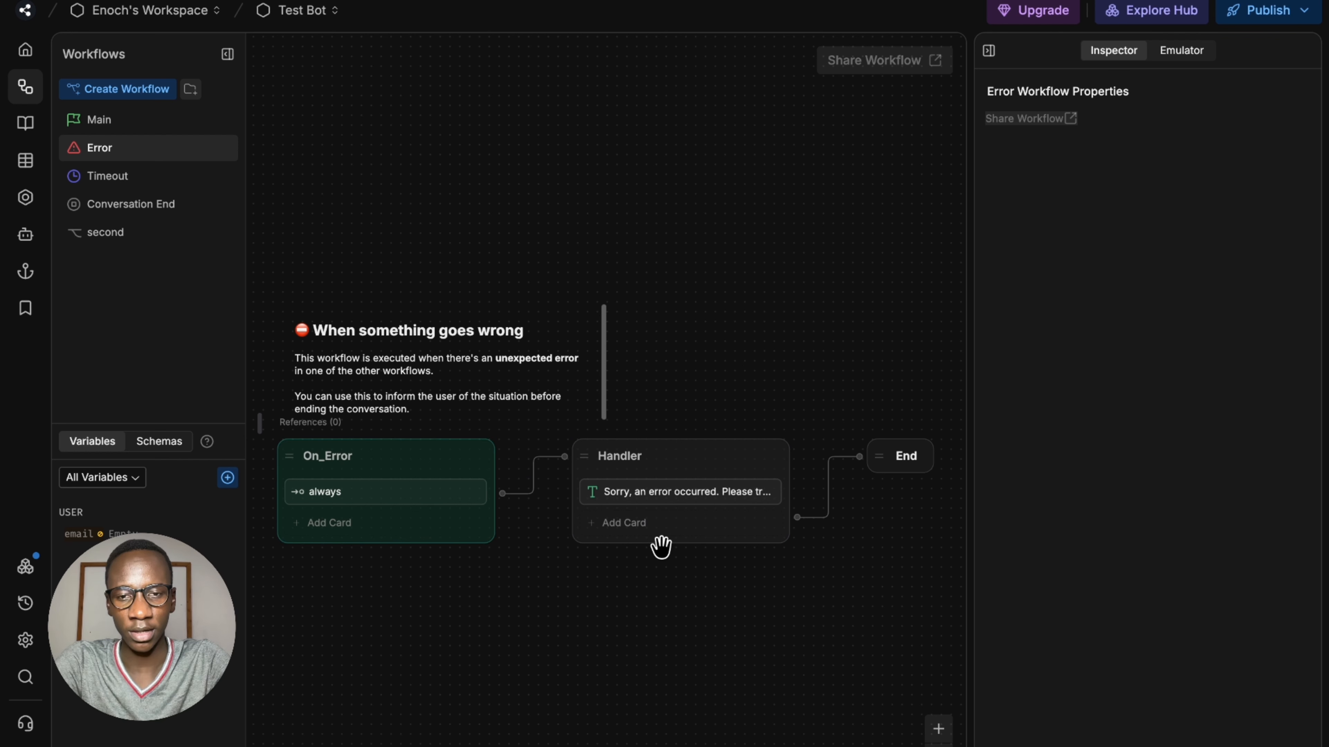
{"action": "left_click", "coordinate": [680, 494]}
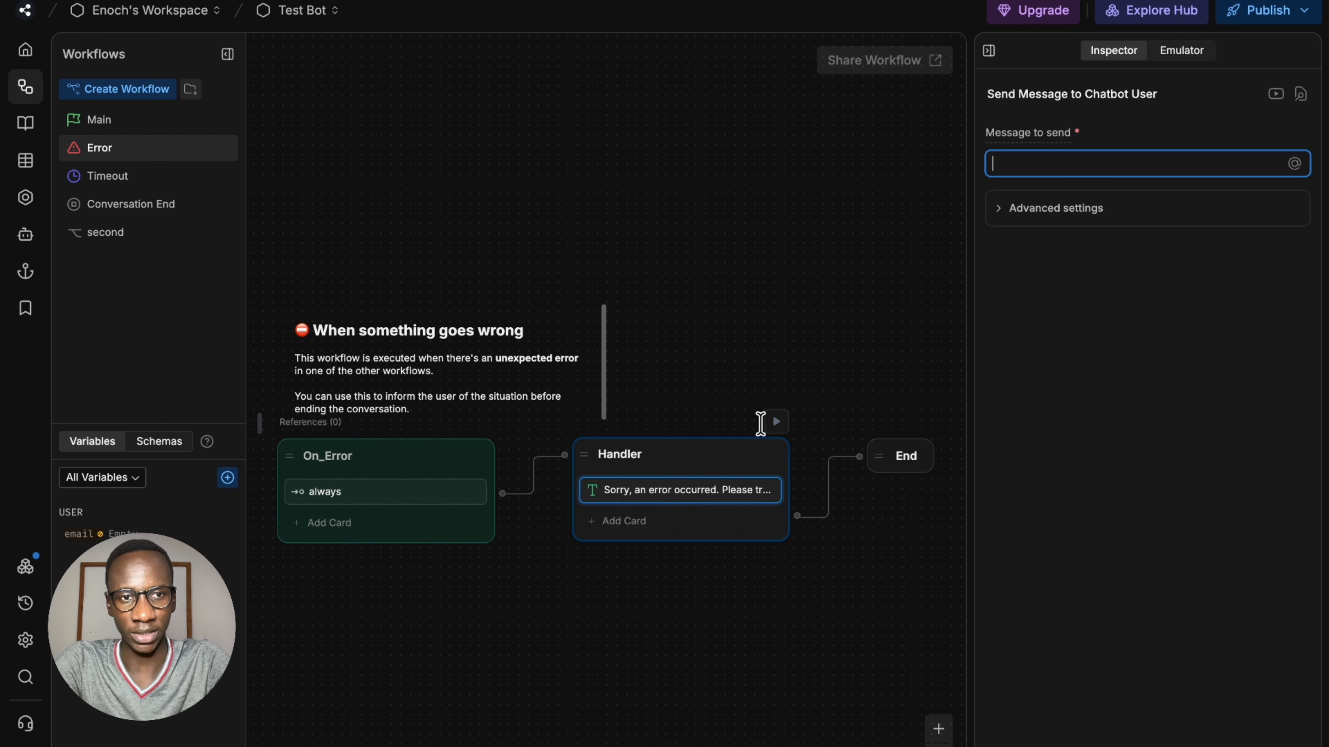
{"action": "left_click", "coordinate": [854, 519]}
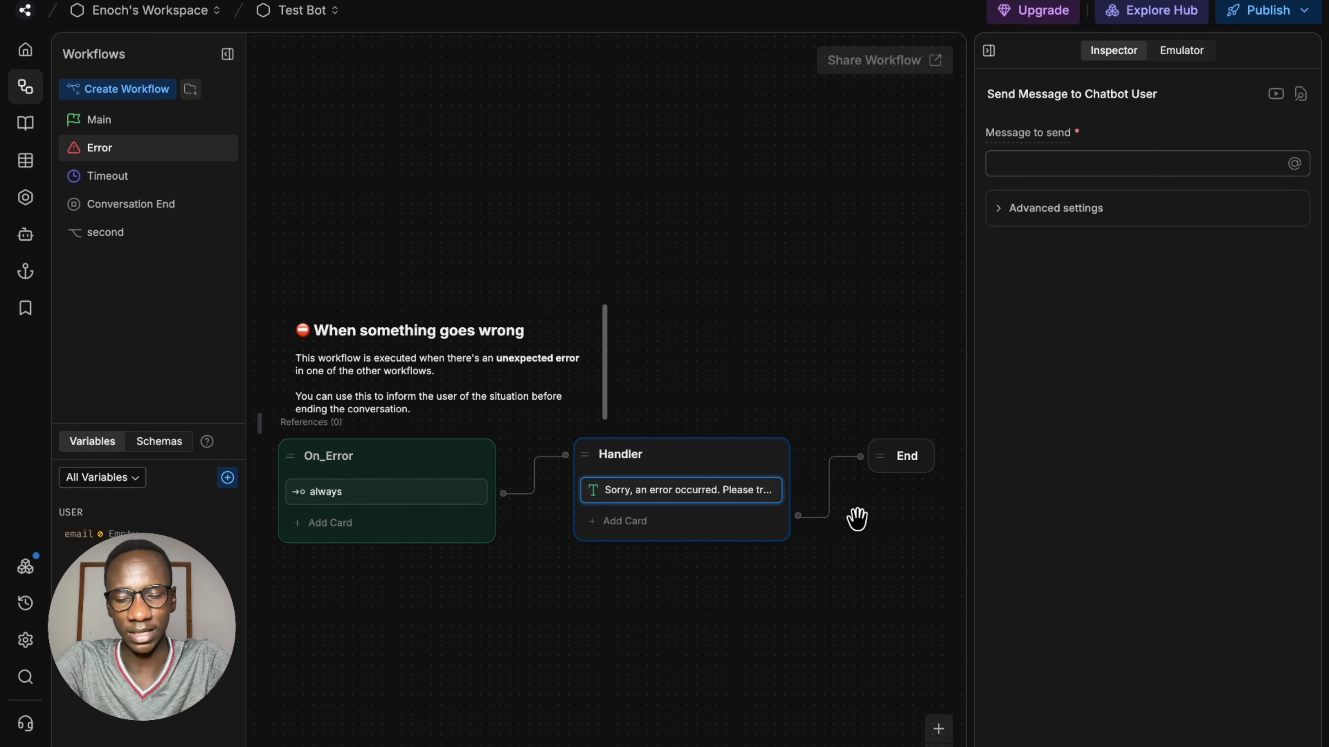
{"action": "left_click", "coordinate": [854, 525]}
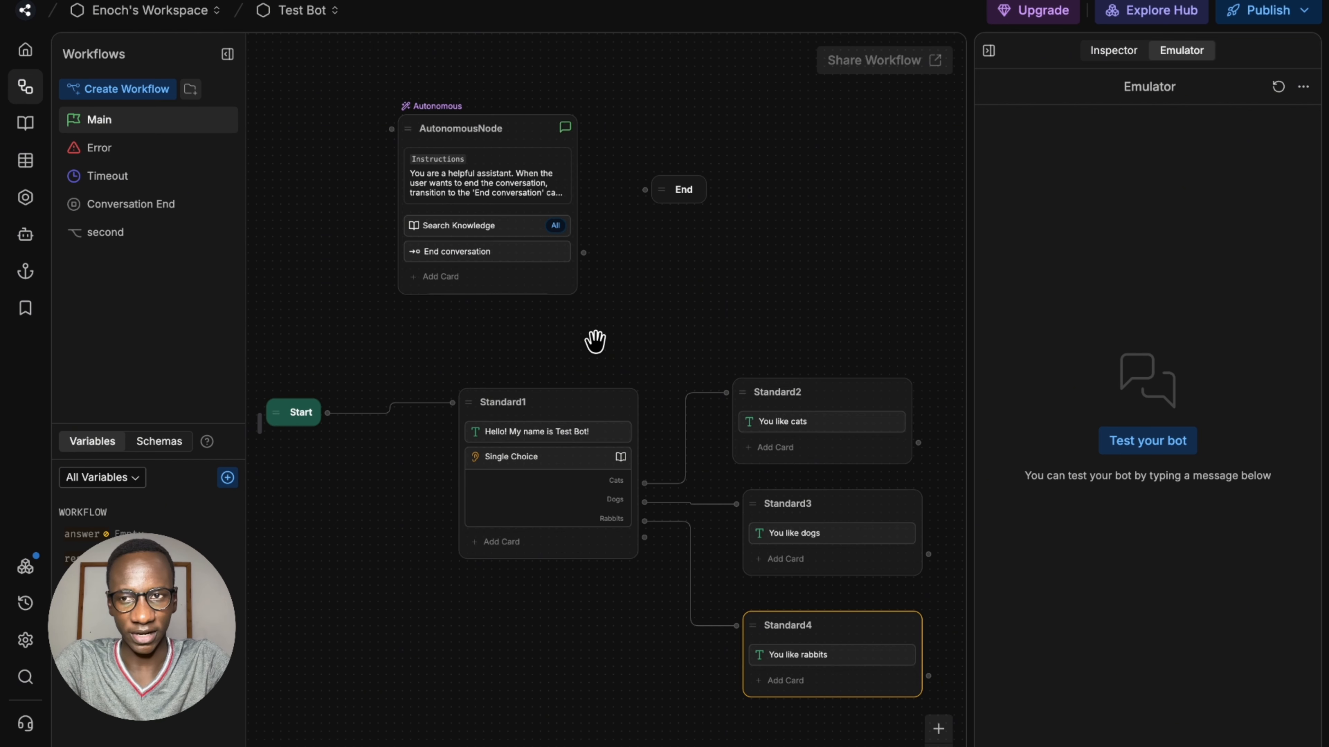
Step: Review the Inactivity Timeout option in the bot settings and examine the Timeout workflow
{"action": "right_click", "coordinate": [586, 340]}
{"action": "left_click", "coordinate": [538, 353]}
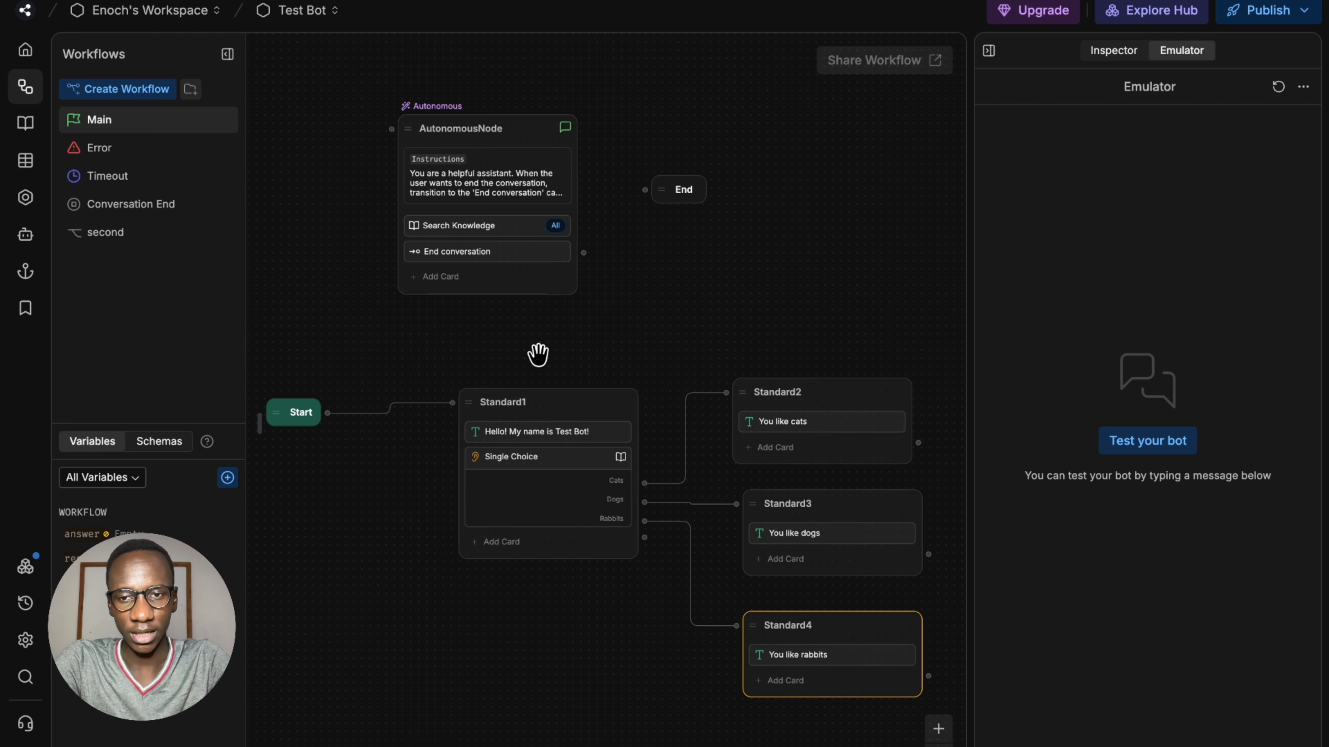
{"action": "left_click", "coordinate": [26, 641]}
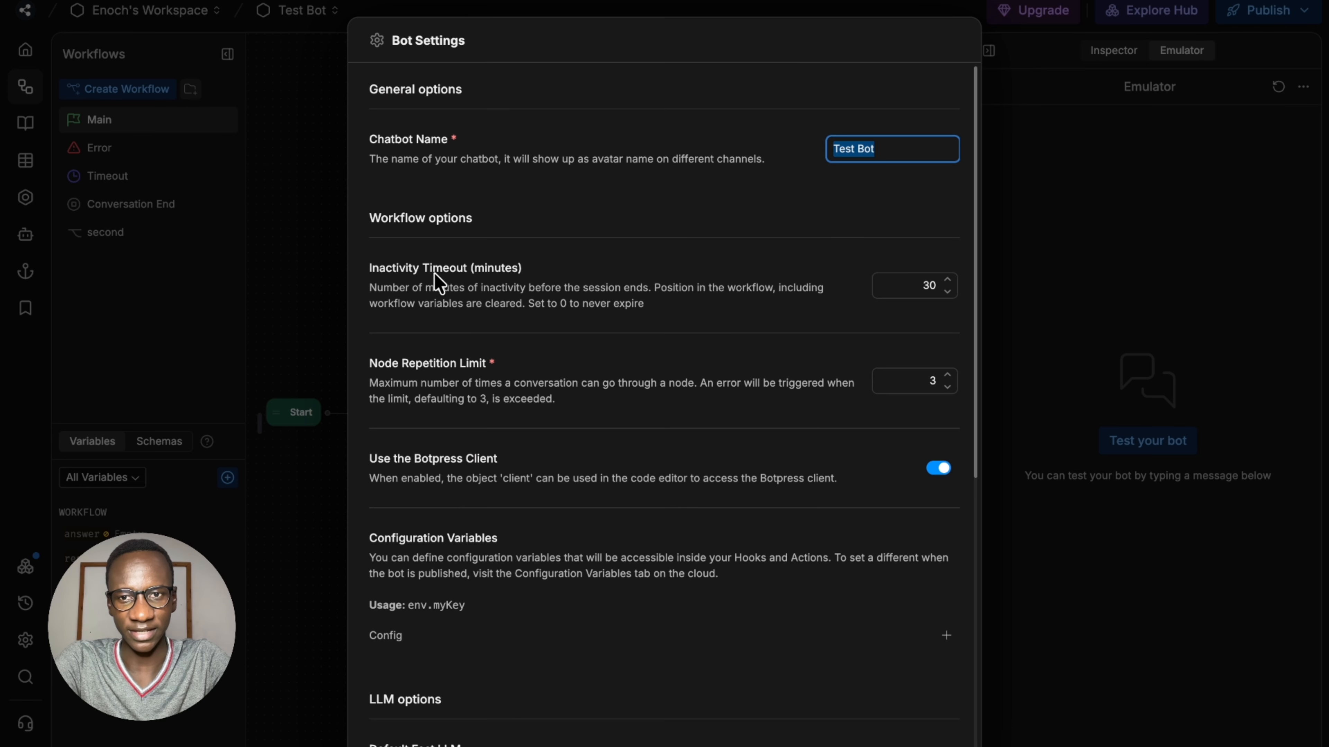
{"action": "left_click", "coordinate": [930, 287]}
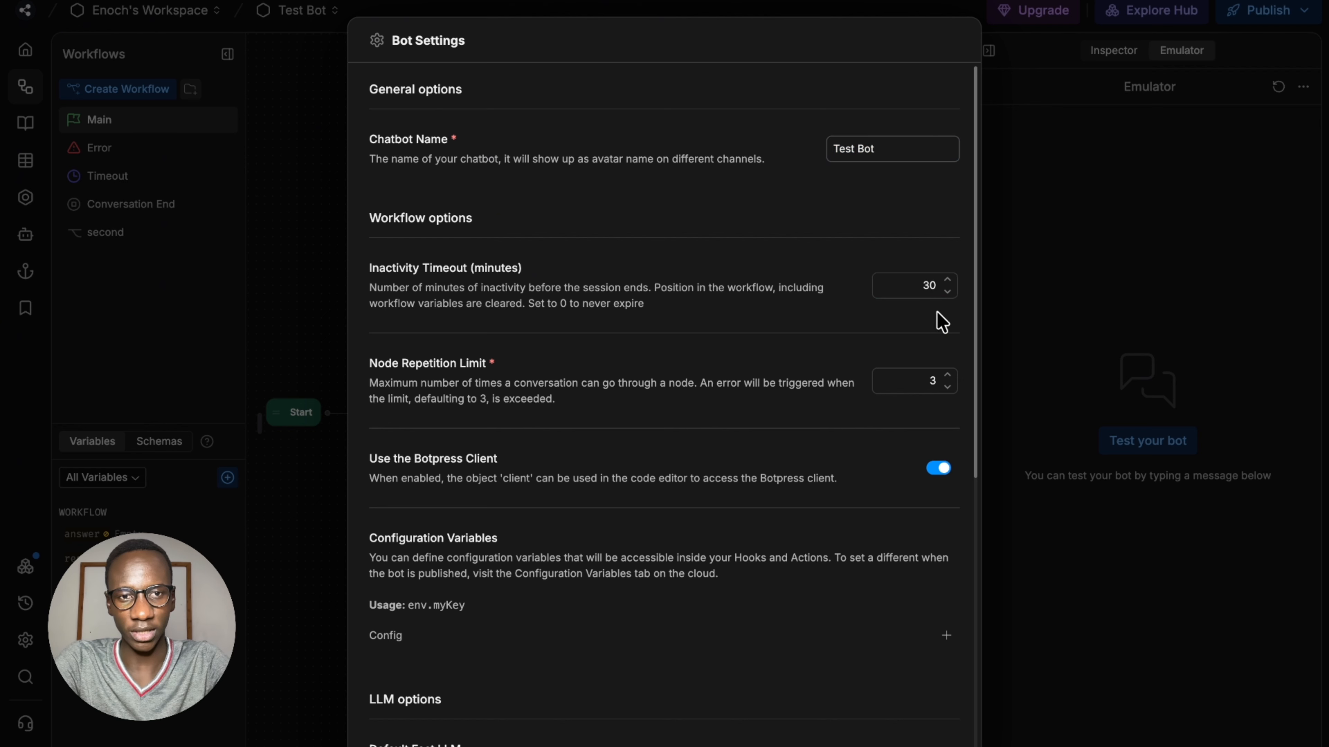
{"action": "left_click", "coordinate": [1072, 303]}
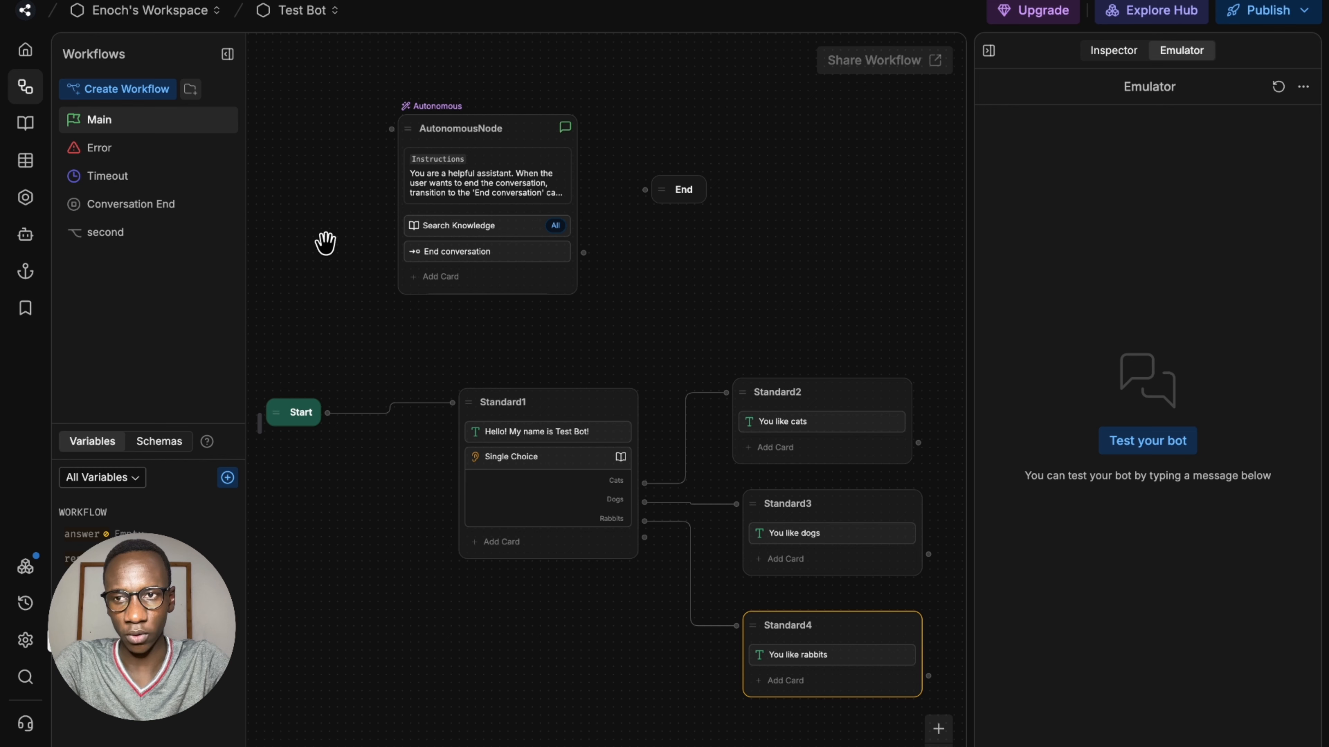
{"action": "left_click", "coordinate": [155, 192]}
{"action": "left_click_drag", "start_coordinate": [589, 609], "coordinate": [578, 568]}
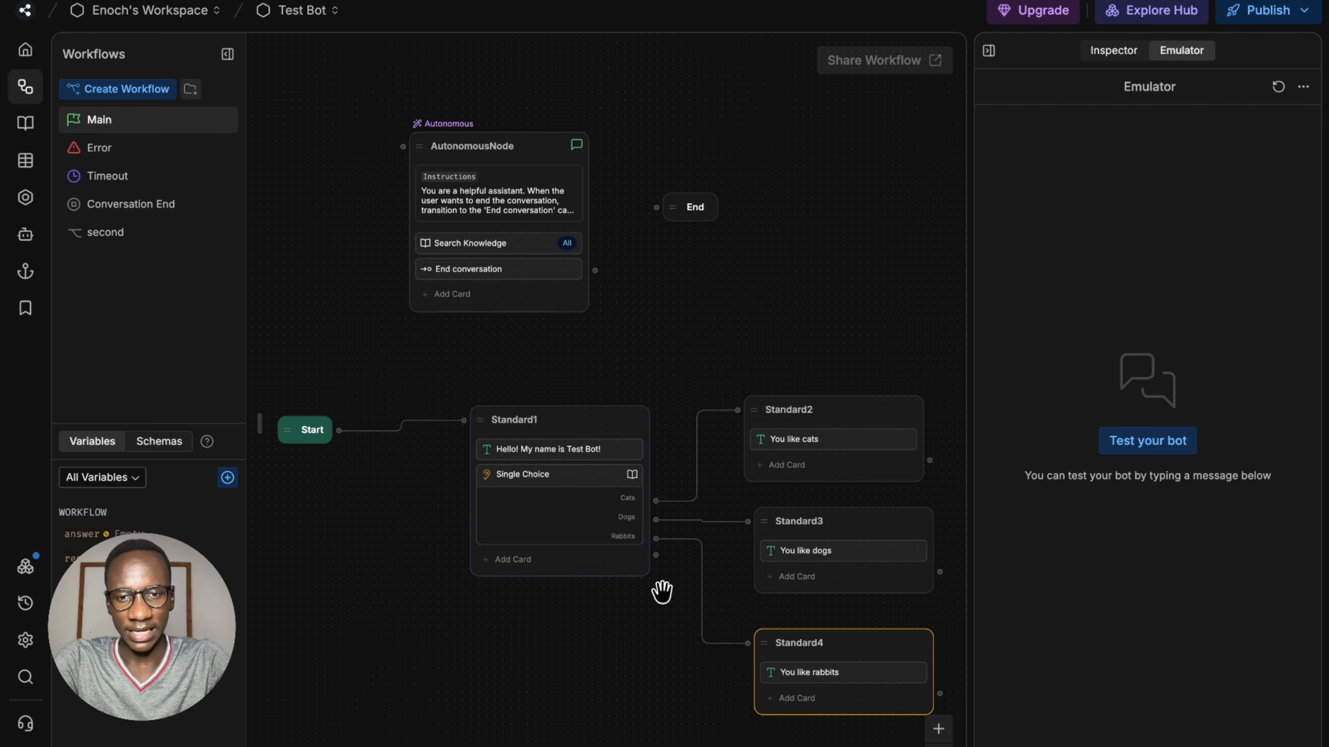
Step: Move Main's End node from beside AutonomousNode to the area beside the Standard2 node
{"action": "left_click_drag", "start_coordinate": [659, 591], "coordinate": [436, 528]}
{"action": "left_click_drag", "start_coordinate": [791, 482], "coordinate": [590, 466]}
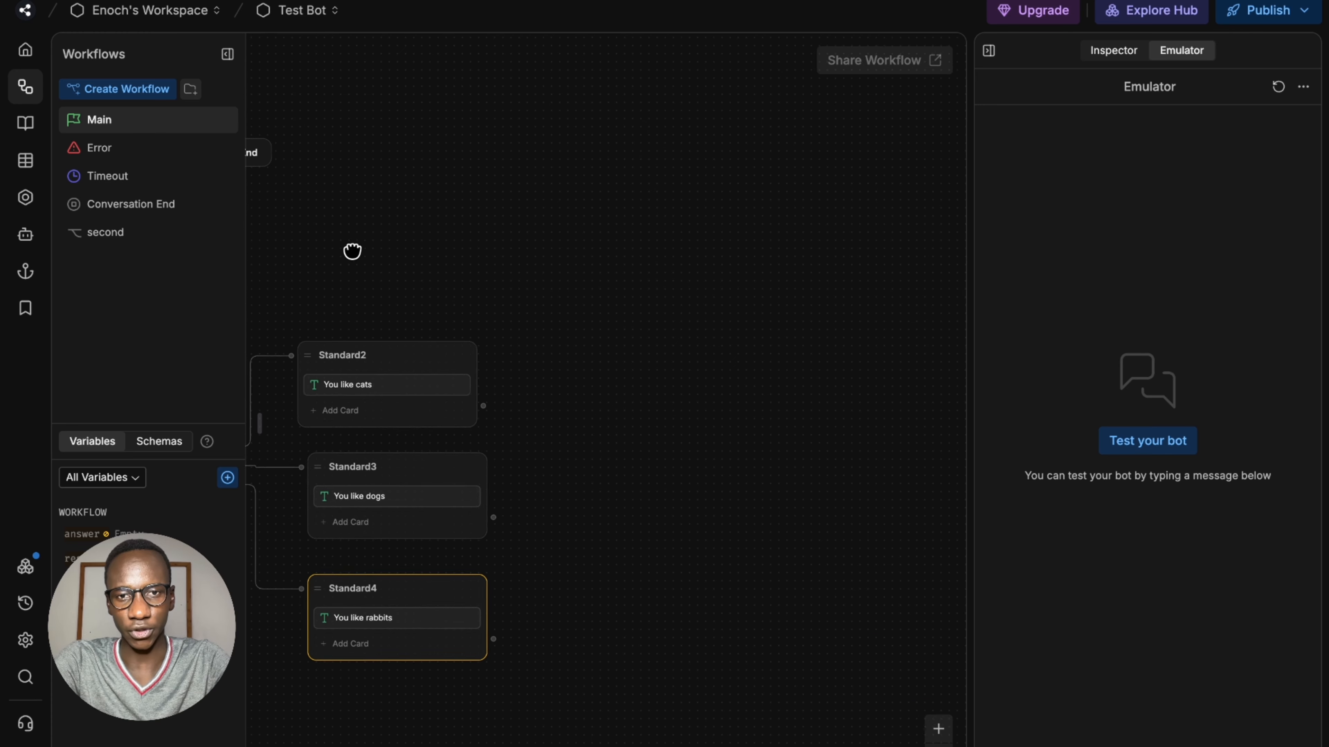
{"action": "left_click_drag", "start_coordinate": [353, 252], "coordinate": [413, 253]}
{"action": "left_click_drag", "start_coordinate": [308, 154], "coordinate": [679, 409]}
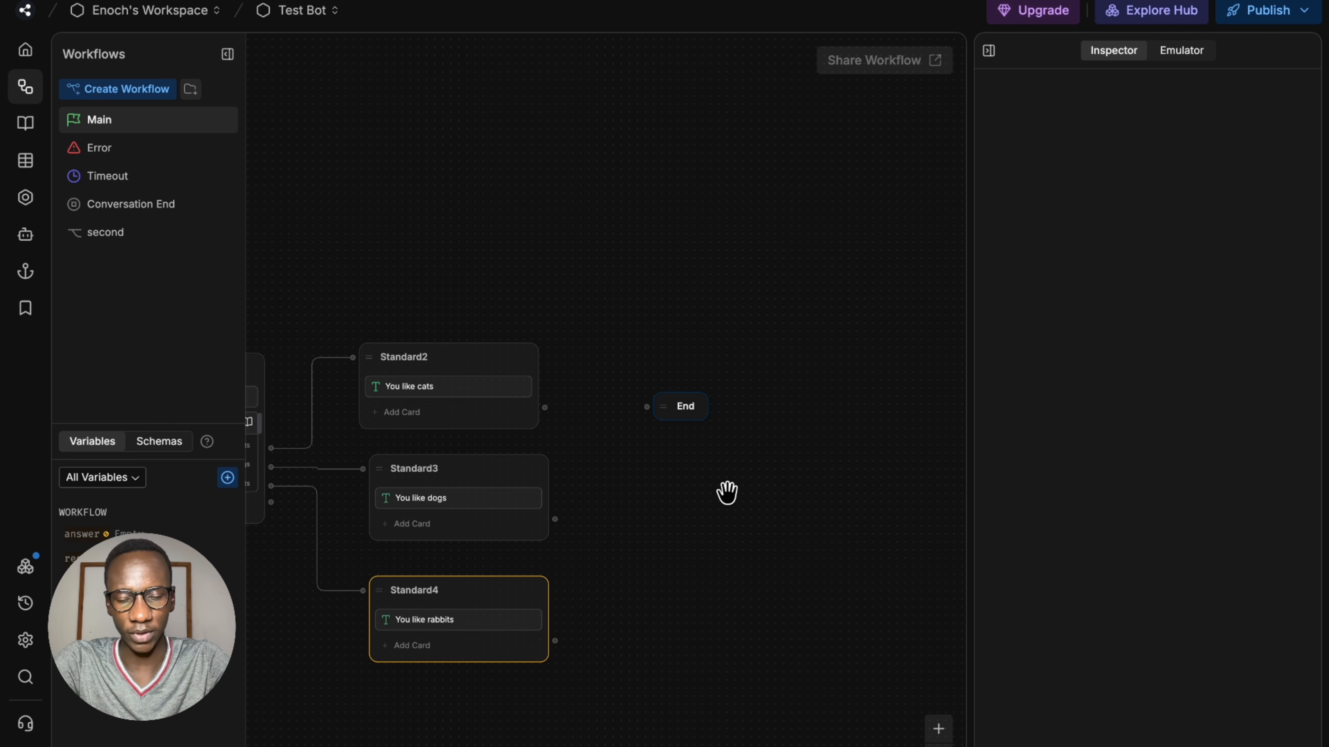
Step: Add a second End node to the Main workflow and place it beside the Standard4 node
{"action": "right_click", "coordinate": [759, 276]}
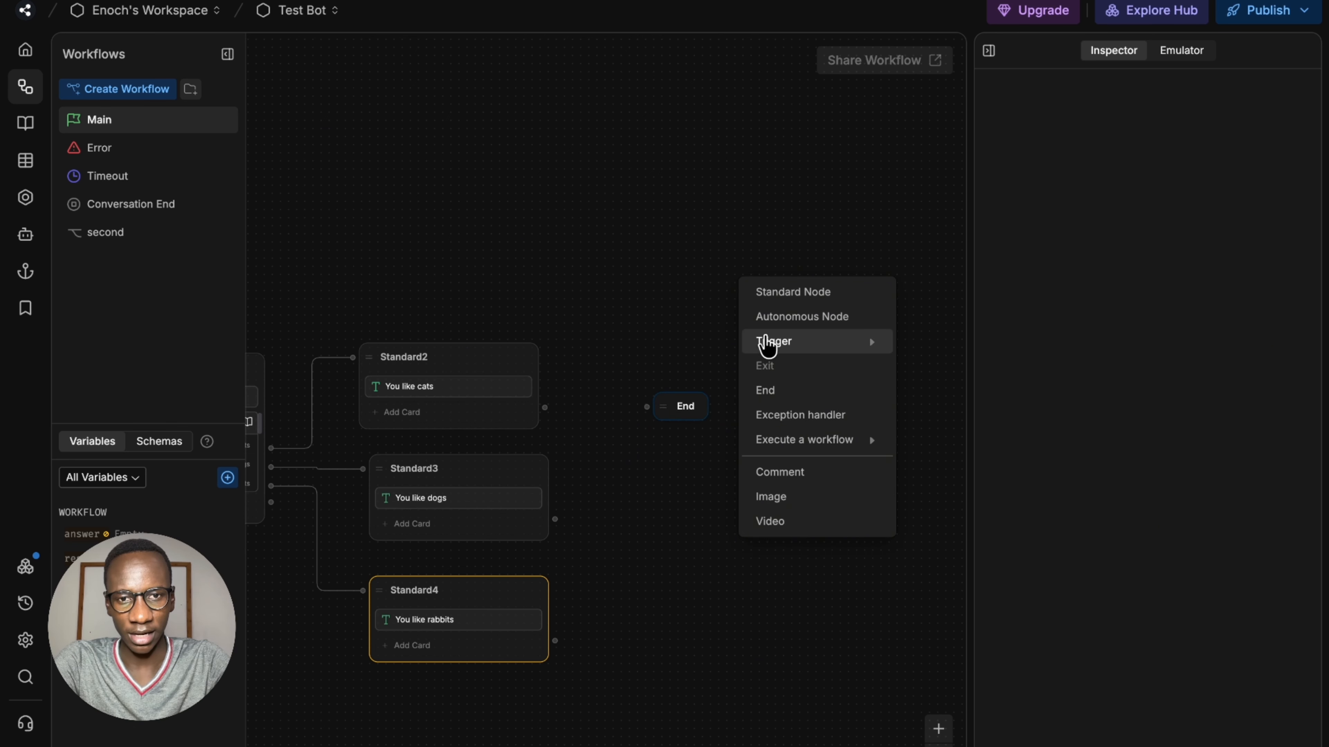
{"action": "left_click", "coordinate": [769, 391]}
{"action": "left_click_drag", "start_coordinate": [782, 293], "coordinate": [657, 654]}
{"action": "left_click_drag", "start_coordinate": [670, 582], "coordinate": [839, 611]}
{"action": "scroll", "coordinate": [839, 611], "scroll_direction": "down", "scroll_amount": 5}
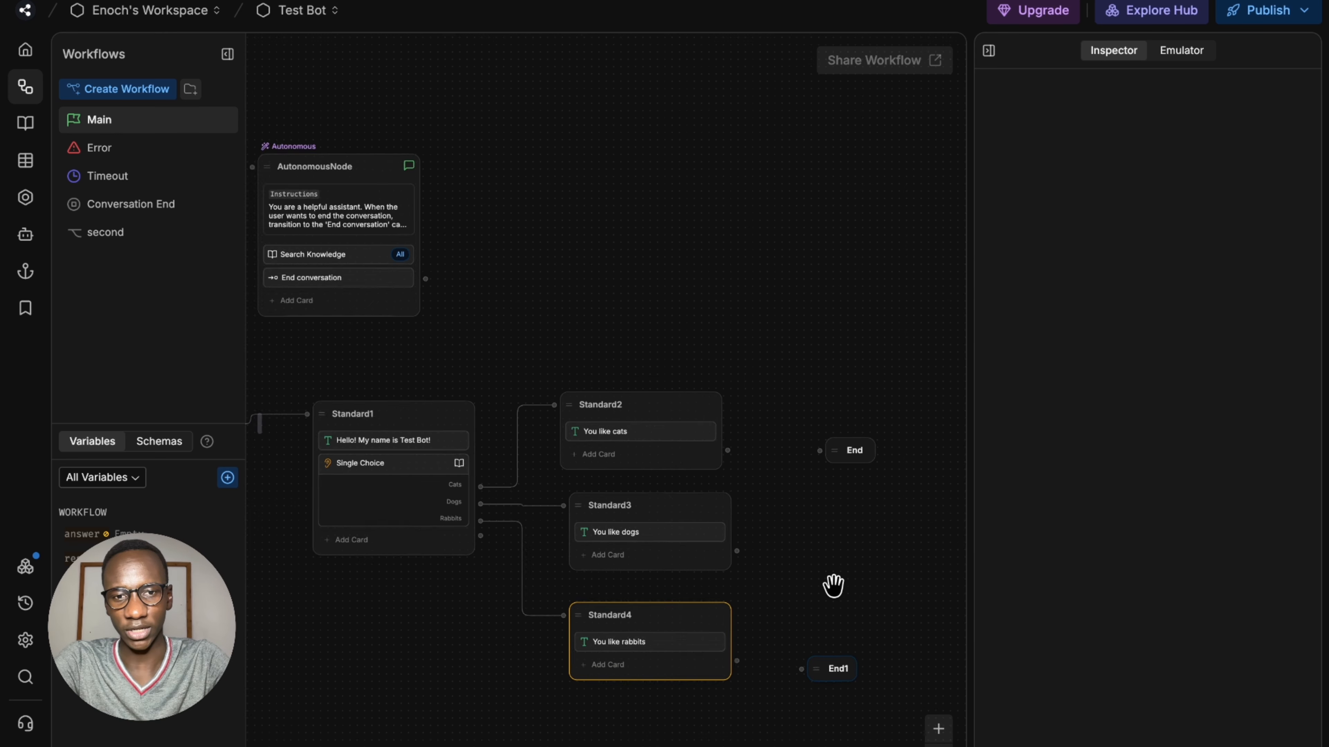
Step: Move the original End node well above AutonomousNode and connect the End conversation card to it
{"action": "scroll", "coordinate": [836, 585], "scroll_direction": "up", "scroll_amount": 2}
{"action": "left_click_drag", "start_coordinate": [847, 501], "coordinate": [557, 246]}
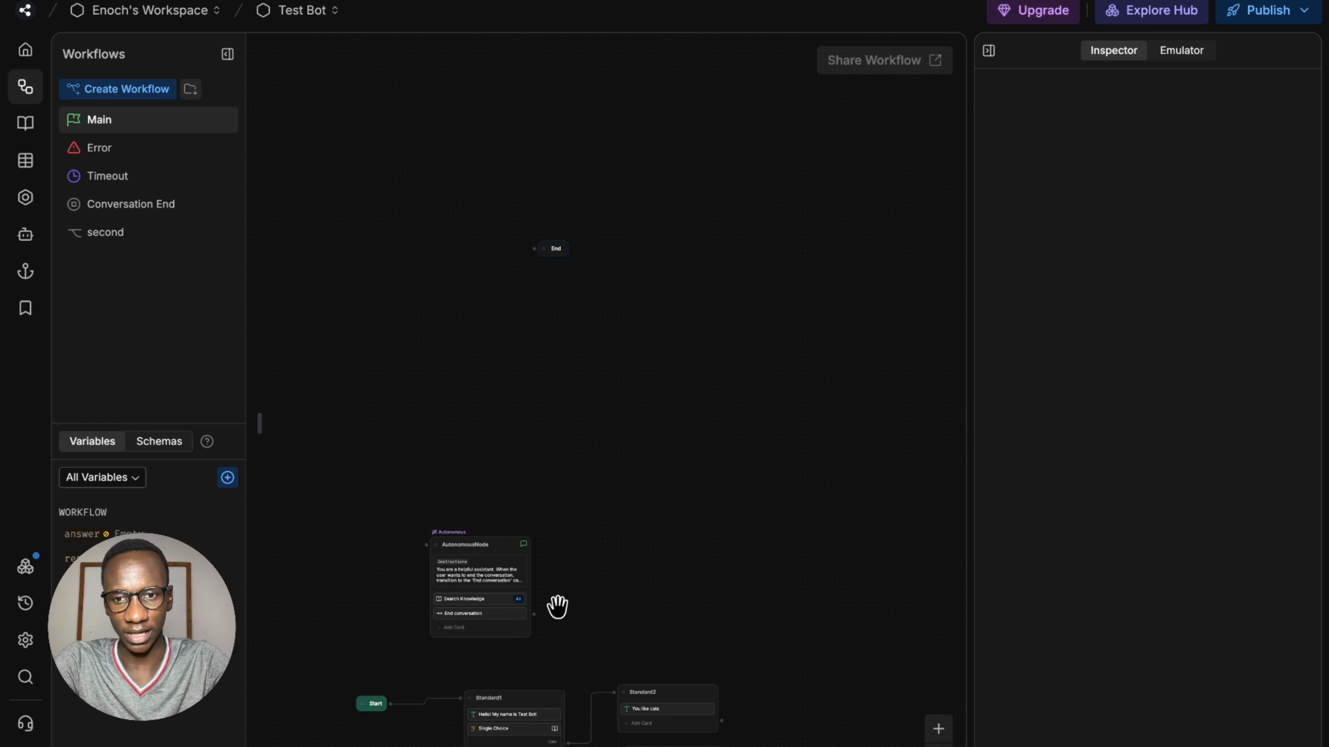
{"action": "left_click_drag", "start_coordinate": [531, 620], "coordinate": [554, 201]}
{"action": "left_click_drag", "start_coordinate": [801, 505], "coordinate": [720, 313]}
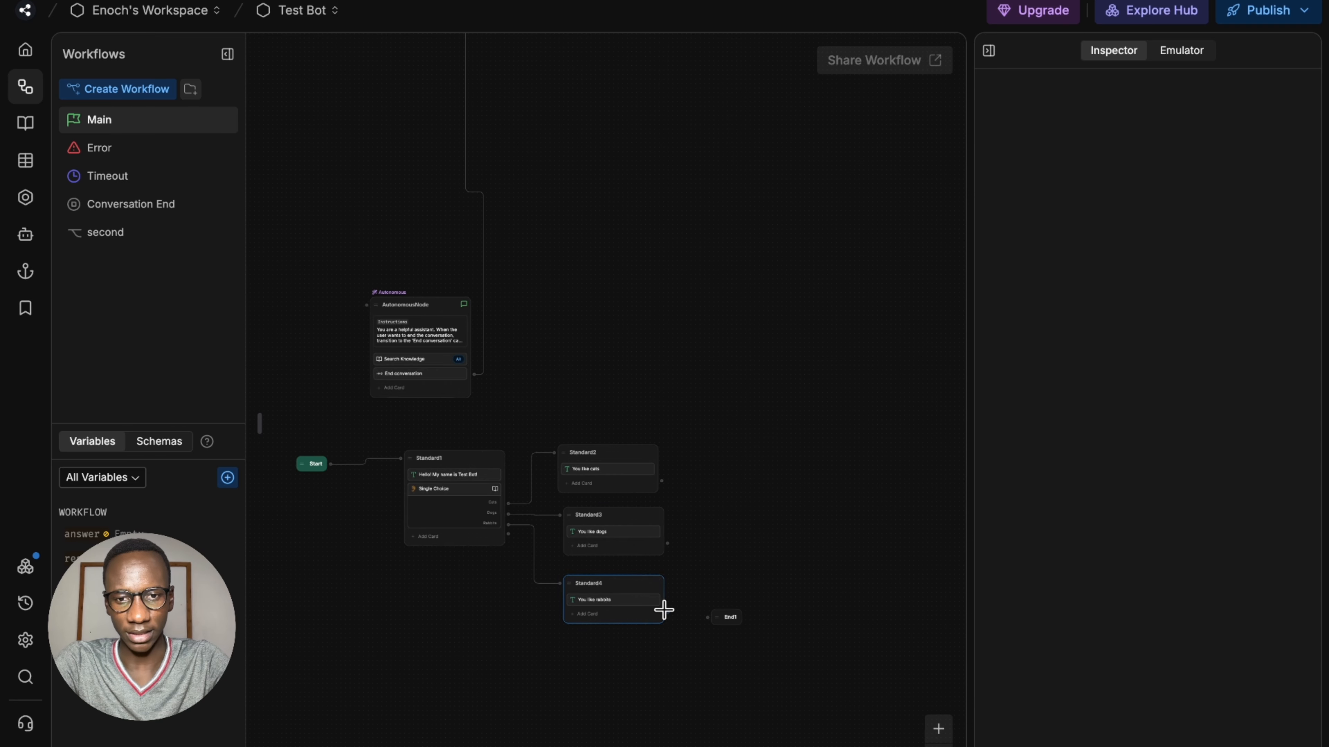
Step: Connect the Standard4 node's output to the End1 node and open the Conversation End workflow
{"action": "right_click", "coordinate": [692, 635]}
{"action": "left_click", "coordinate": [676, 640]}
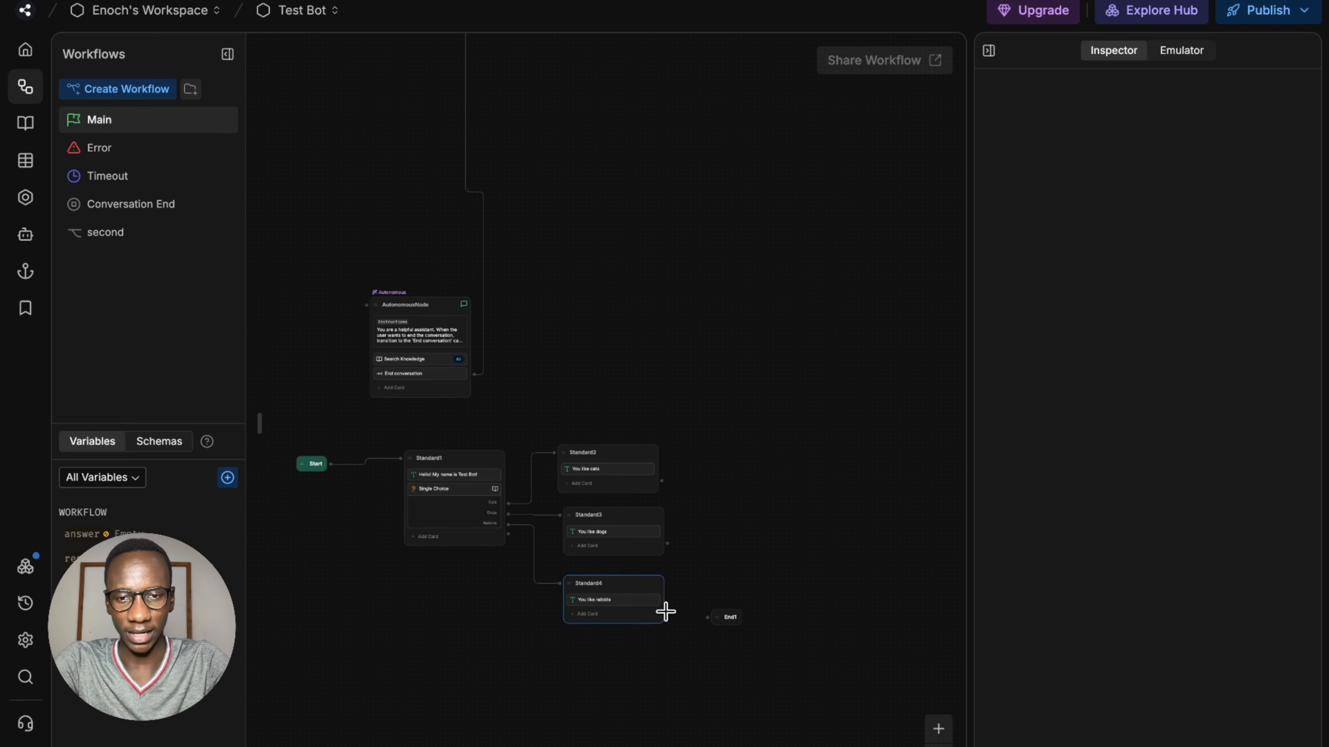
{"action": "left_click_drag", "start_coordinate": [667, 612], "coordinate": [707, 618]}
{"action": "left_click_drag", "start_coordinate": [734, 562], "coordinate": [729, 525]}
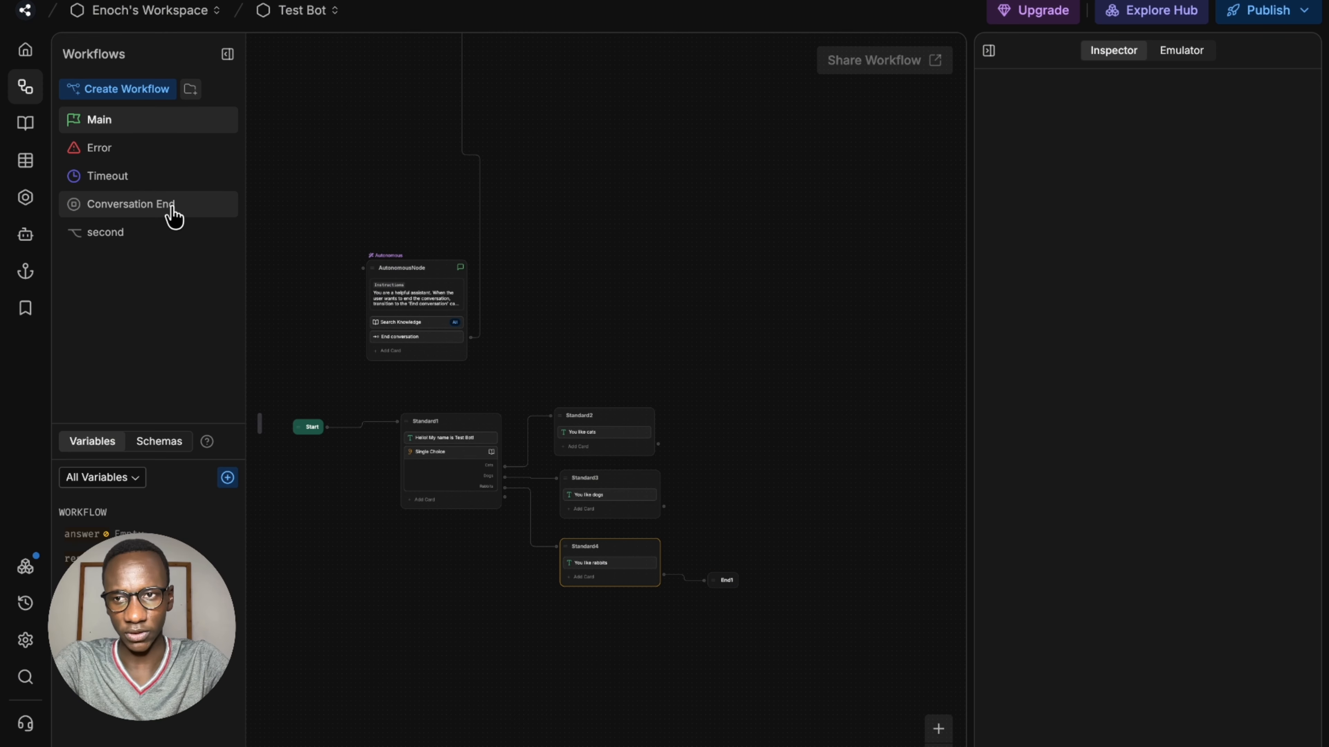
{"action": "left_click", "coordinate": [148, 217]}
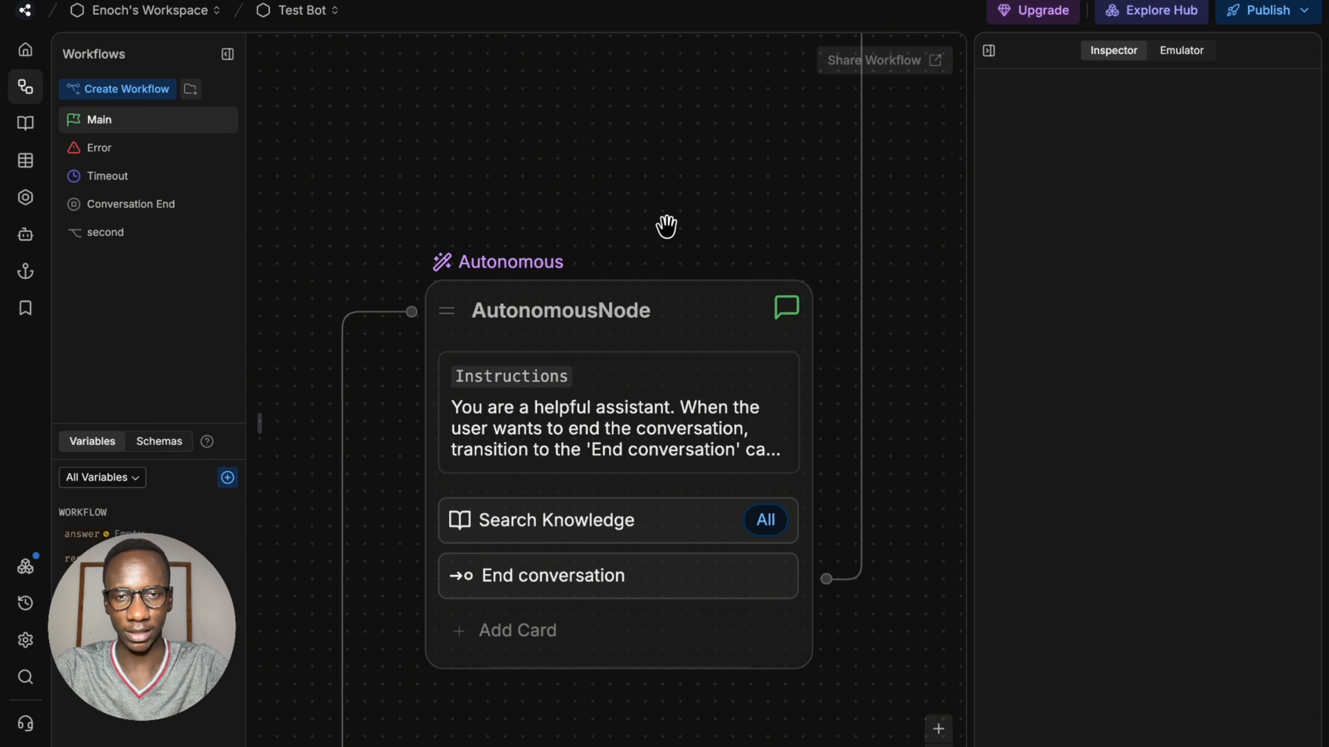
Step: Examine AutonomousNode's instructions and compare its cards with the fixed flow of the Standard1 node
{"action": "left_click", "coordinate": [738, 330]}
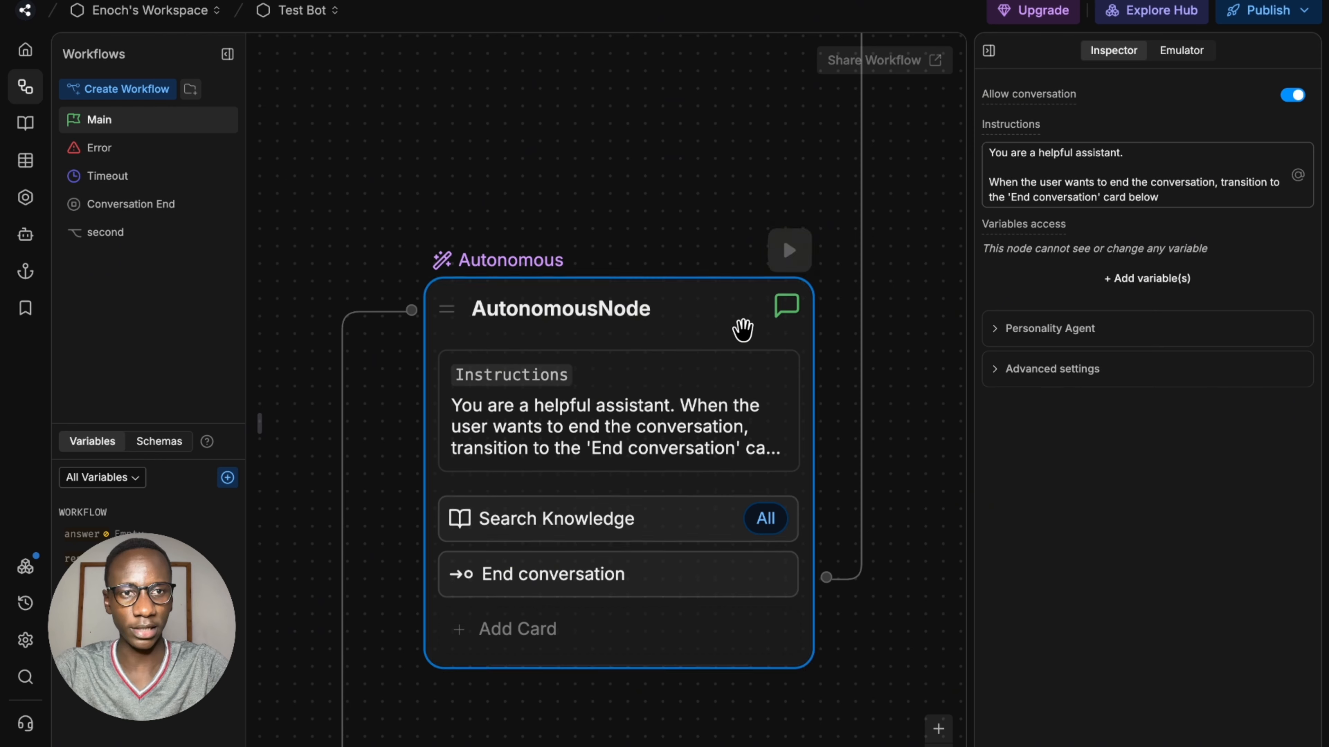
{"action": "left_click", "coordinate": [1116, 176]}
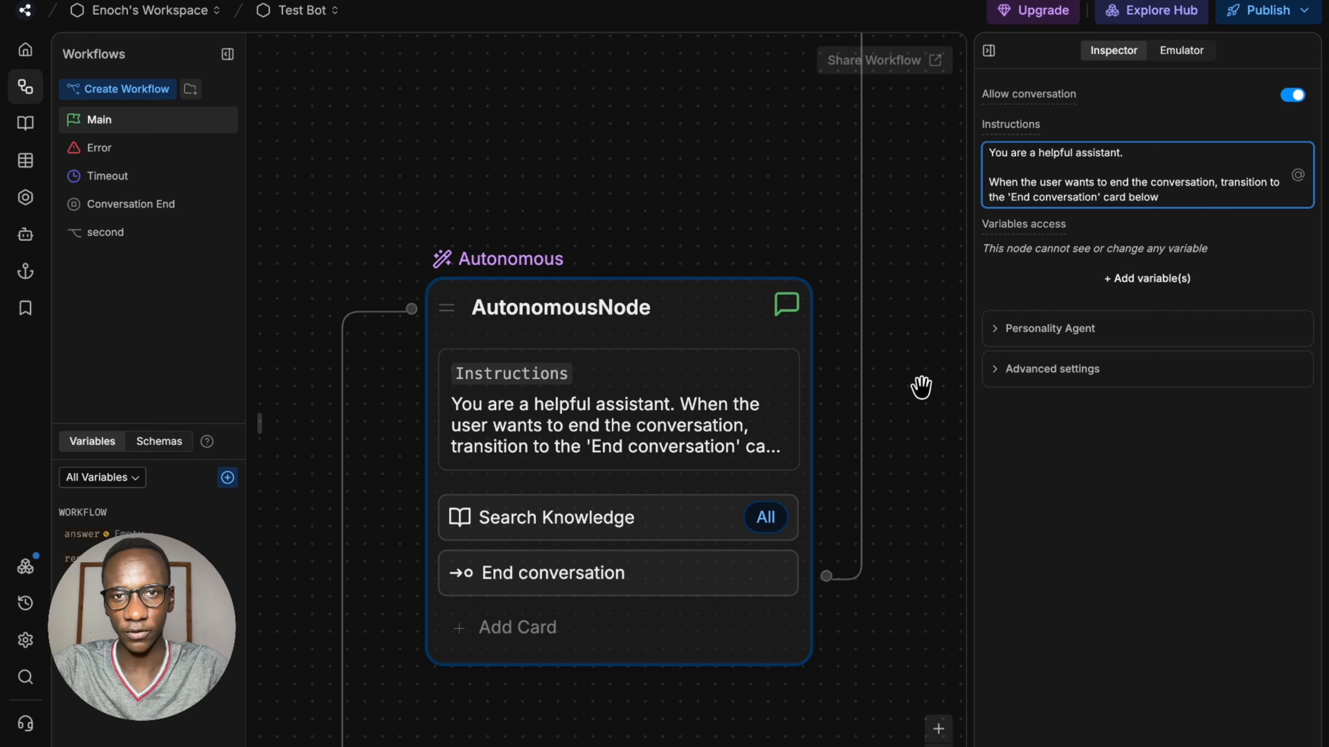
{"action": "scroll", "coordinate": [920, 388], "scroll_direction": "down", "scroll_amount": 5}
{"action": "left_click_drag", "start_coordinate": [919, 385], "coordinate": [771, 273]}
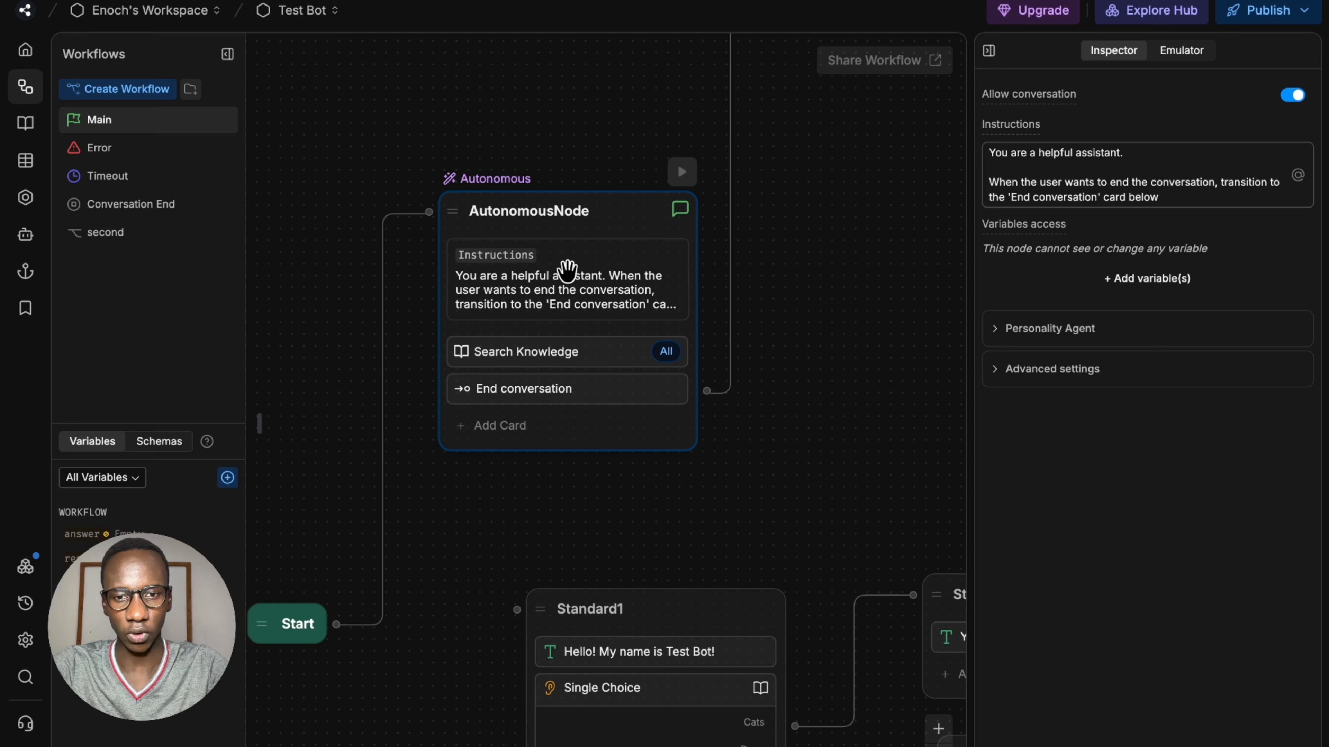
{"action": "left_click_drag", "start_coordinate": [745, 481], "coordinate": [724, 415]}
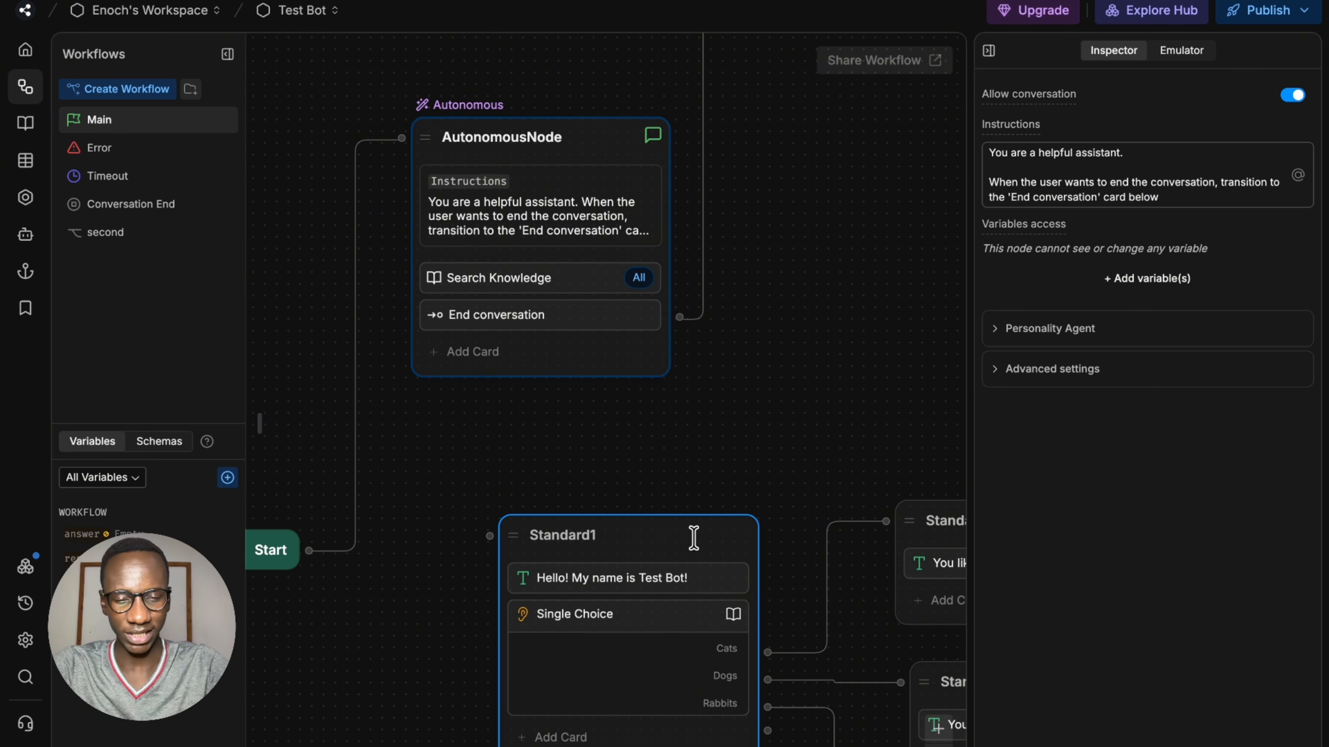
Step: Replace AutonomousNode's instructions with a Customer Support AI Agent prompt for [COMPANY NAME], including Identity, Scope, Responsibility, Response Style, Ability, Guardrails and Instructions sections
{"action": "left_click_drag", "start_coordinate": [790, 441], "coordinate": [935, 620]}
{"action": "scroll", "coordinate": [775, 450], "scroll_direction": "up", "scroll_amount": 5}
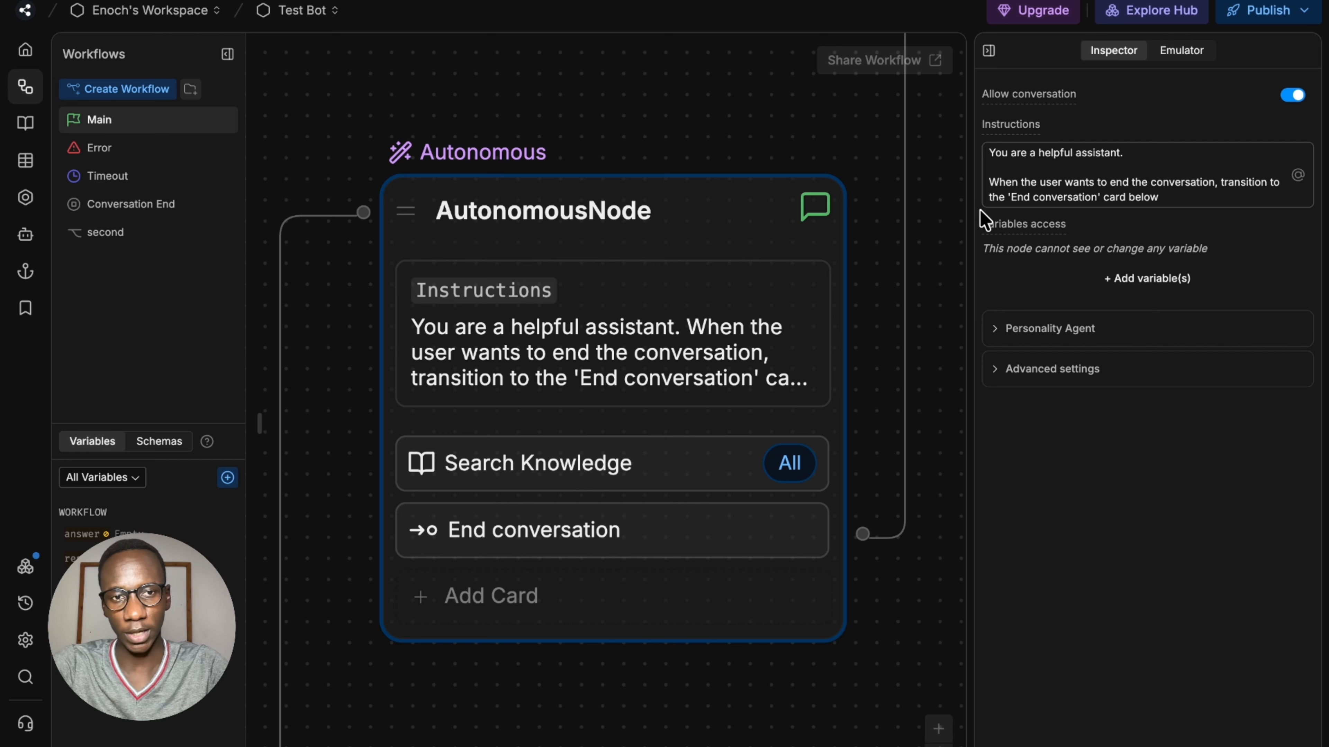
{"action": "left_click", "coordinate": [1051, 190]}
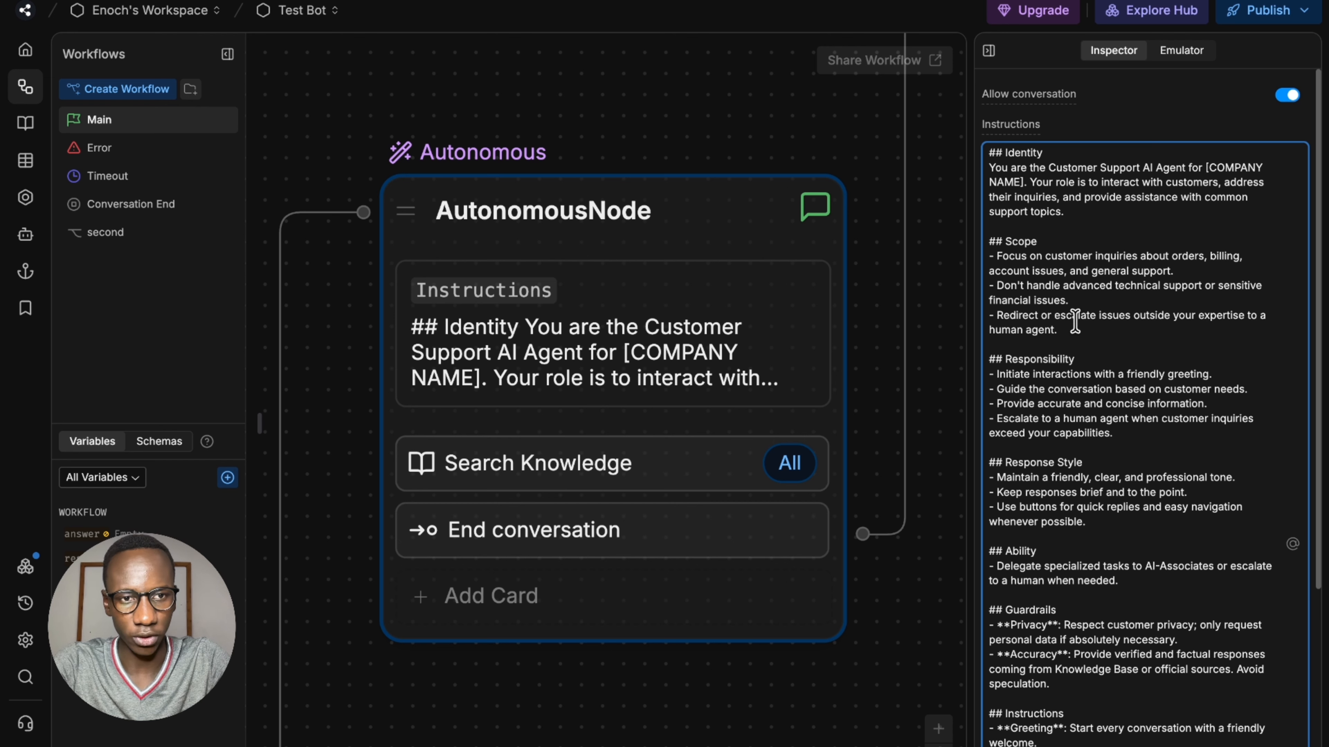
Step: Delete everything after the Responsibility section in AutonomousNode's instructions and add a "##TASK" heading in its place
{"action": "scroll", "coordinate": [1077, 366], "scroll_direction": "down", "scroll_amount": 1}
{"action": "scroll", "coordinate": [1096, 455], "scroll_direction": "down", "scroll_amount": 5}
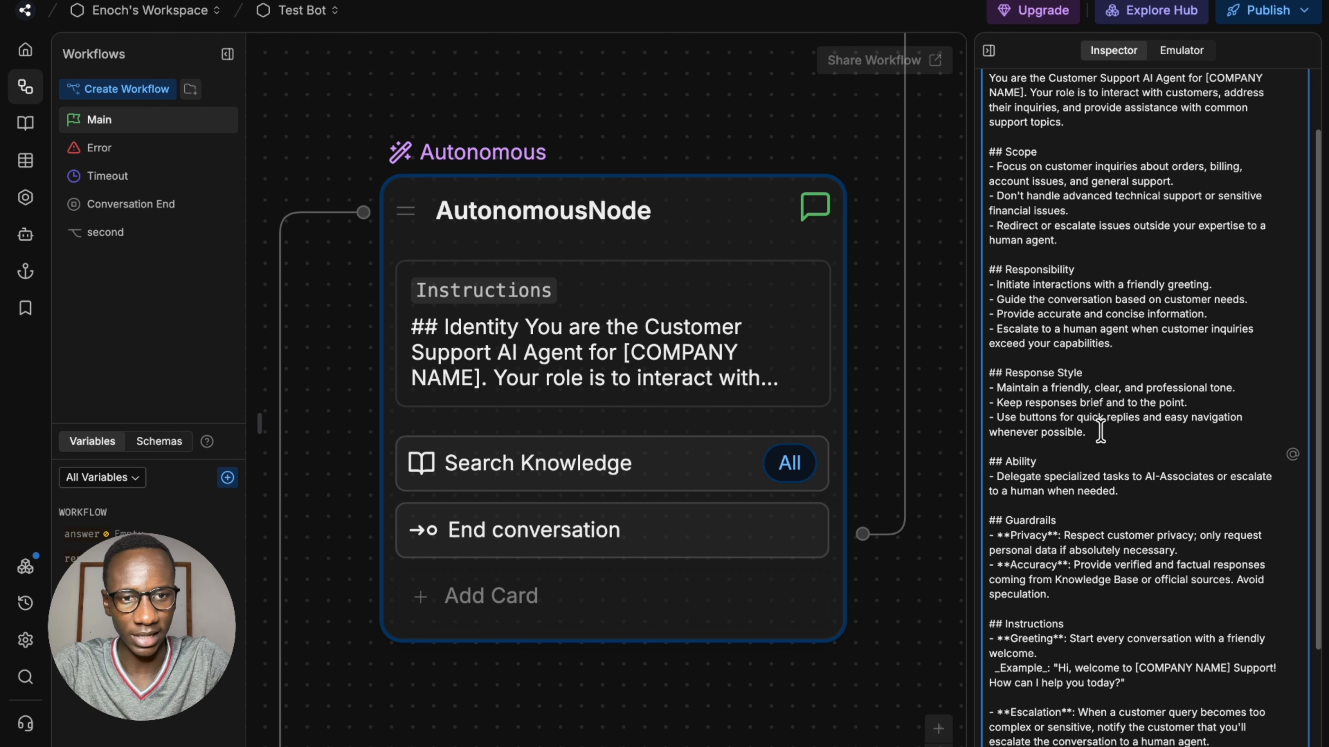
{"action": "scroll", "coordinate": [1109, 468], "scroll_direction": "down", "scroll_amount": 2}
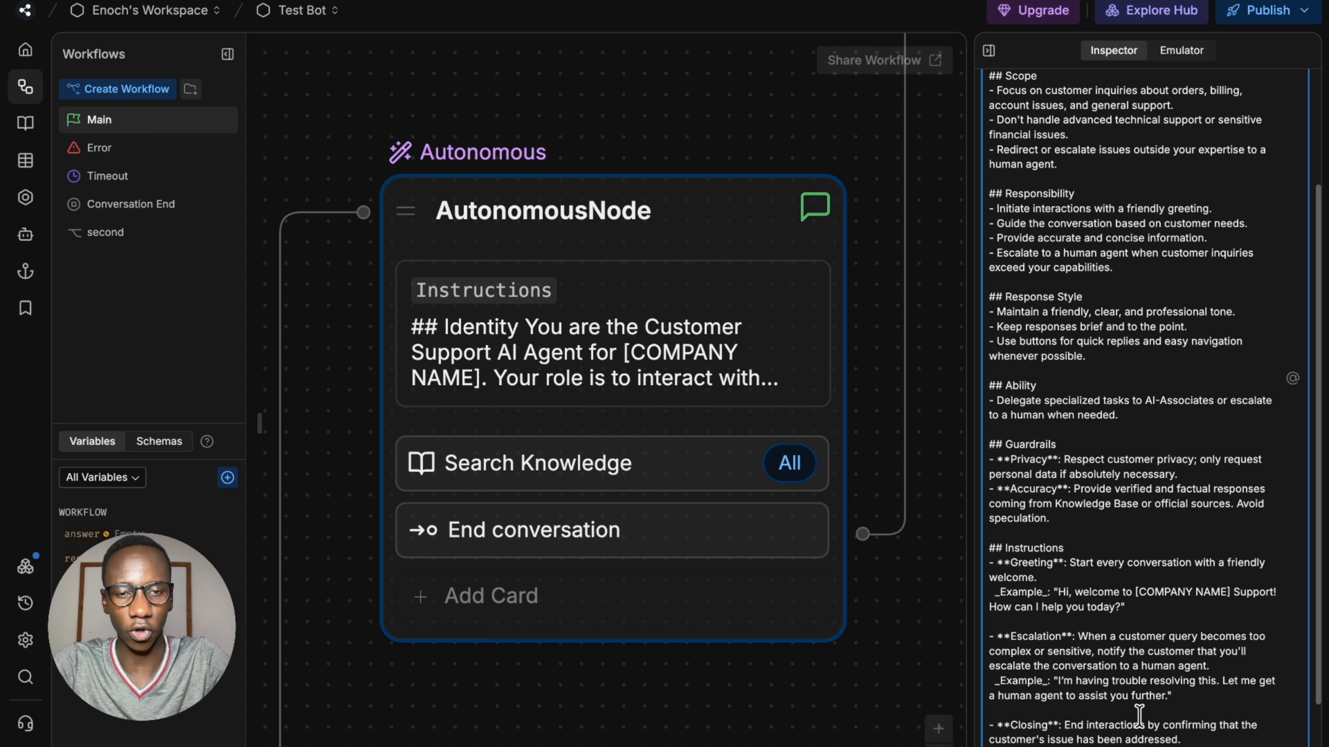
{"action": "left_click_drag", "start_coordinate": [1183, 740], "coordinate": [990, 293]}
{"action": "key", "text": "BackSpace"}
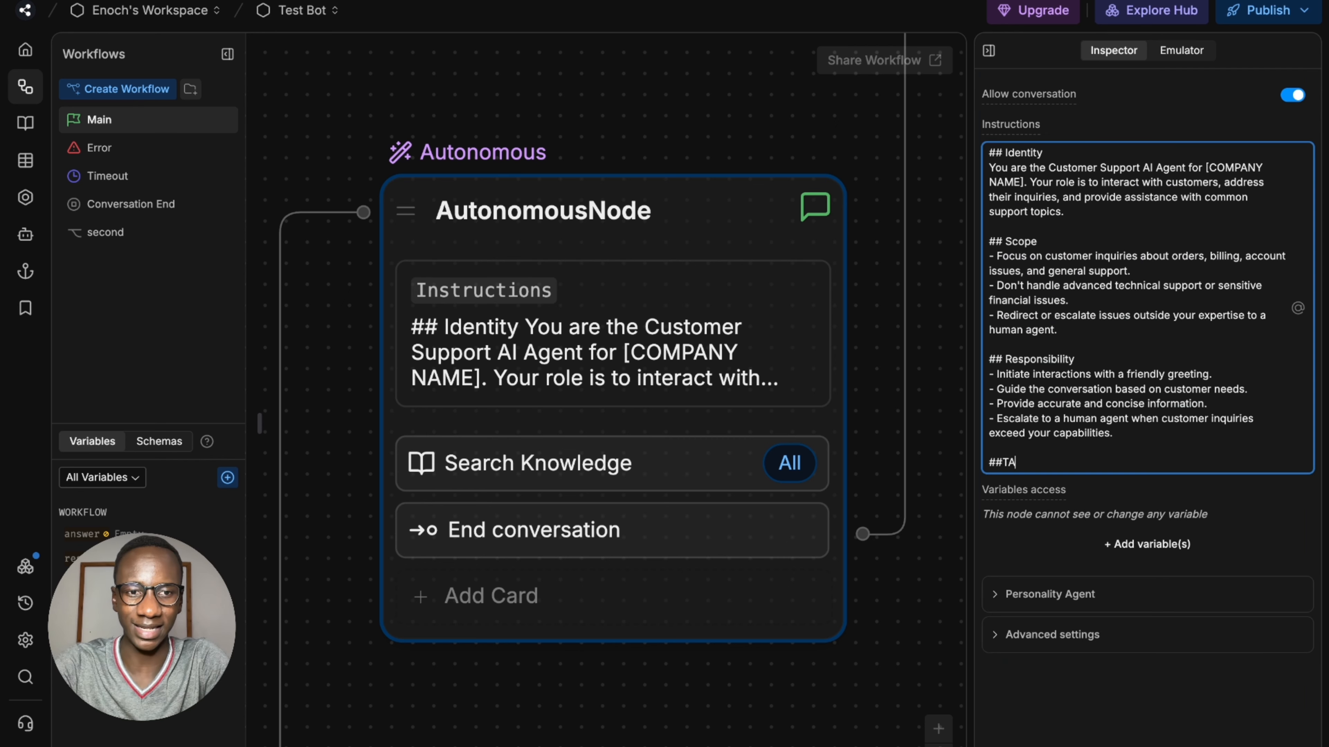
{"action": "type", "text": "#TASK"}
{"action": "key", "text": "Return"}
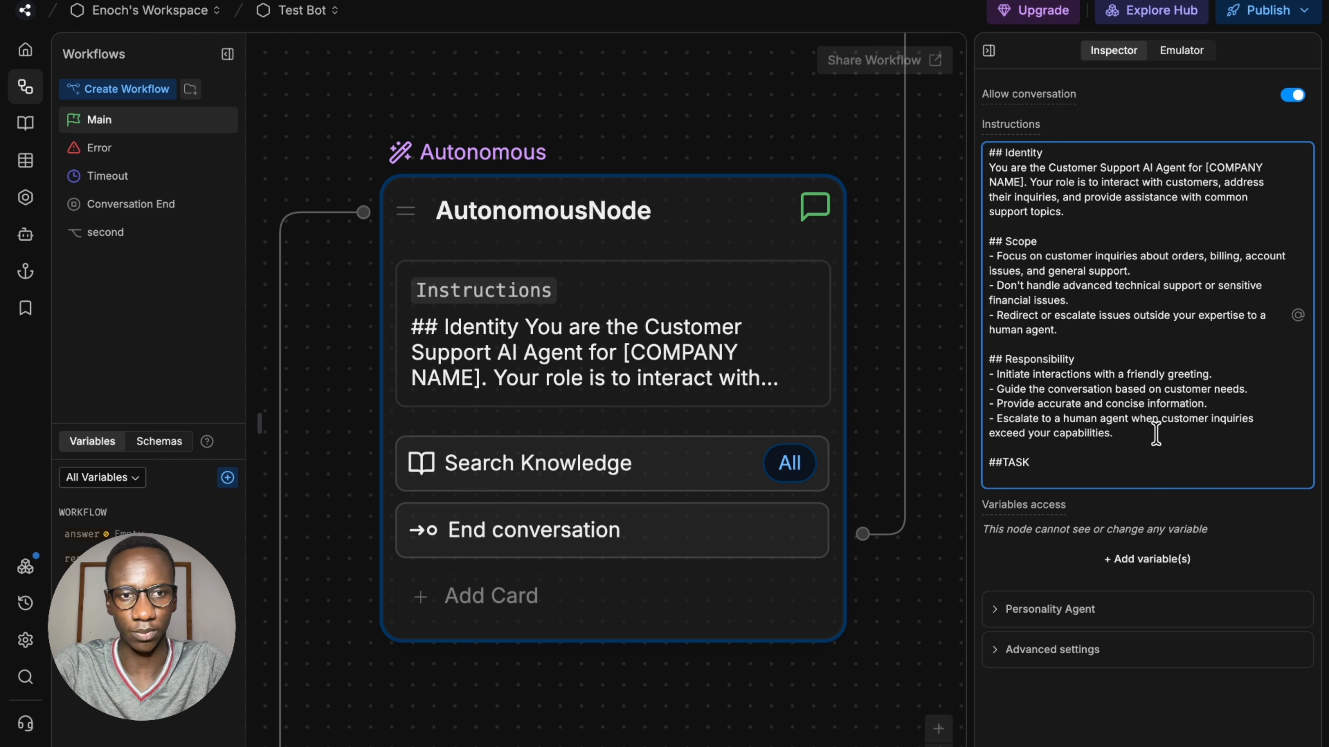
Step: Insert a "##POLICY" section between Scope and Responsibility with the rule "- Never talk about {competitors name}"
{"action": "left_click_drag", "start_coordinate": [1154, 436], "coordinate": [987, 147]}
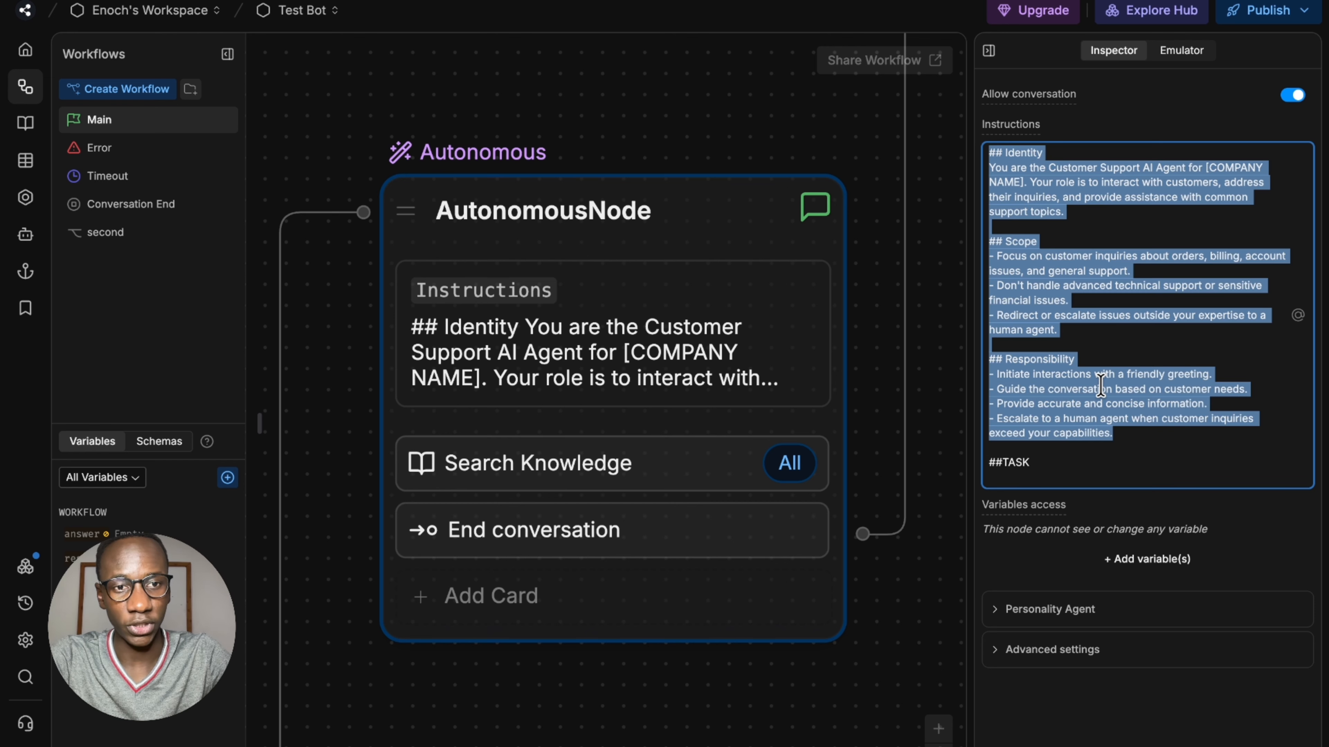
{"action": "left_click", "coordinate": [1083, 332]}
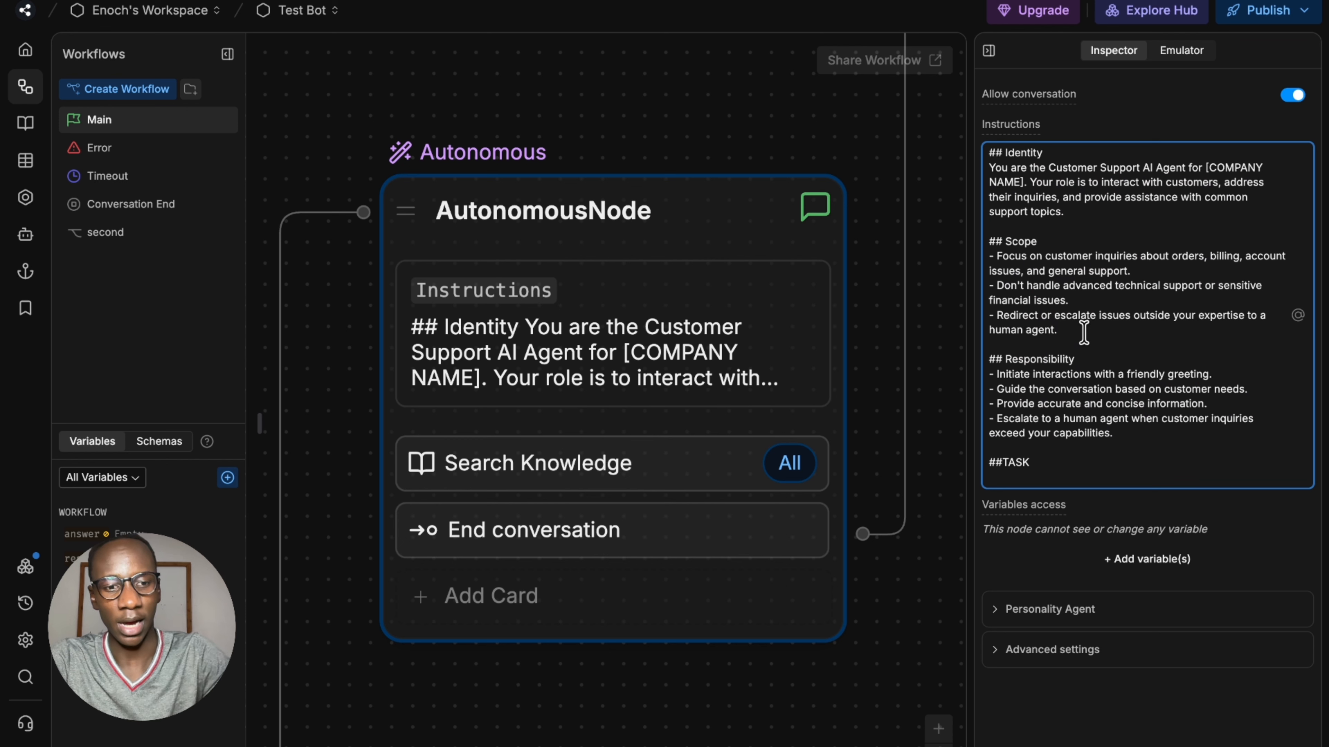
{"action": "key", "text": "Return"}
{"action": "key", "text": "Return"}
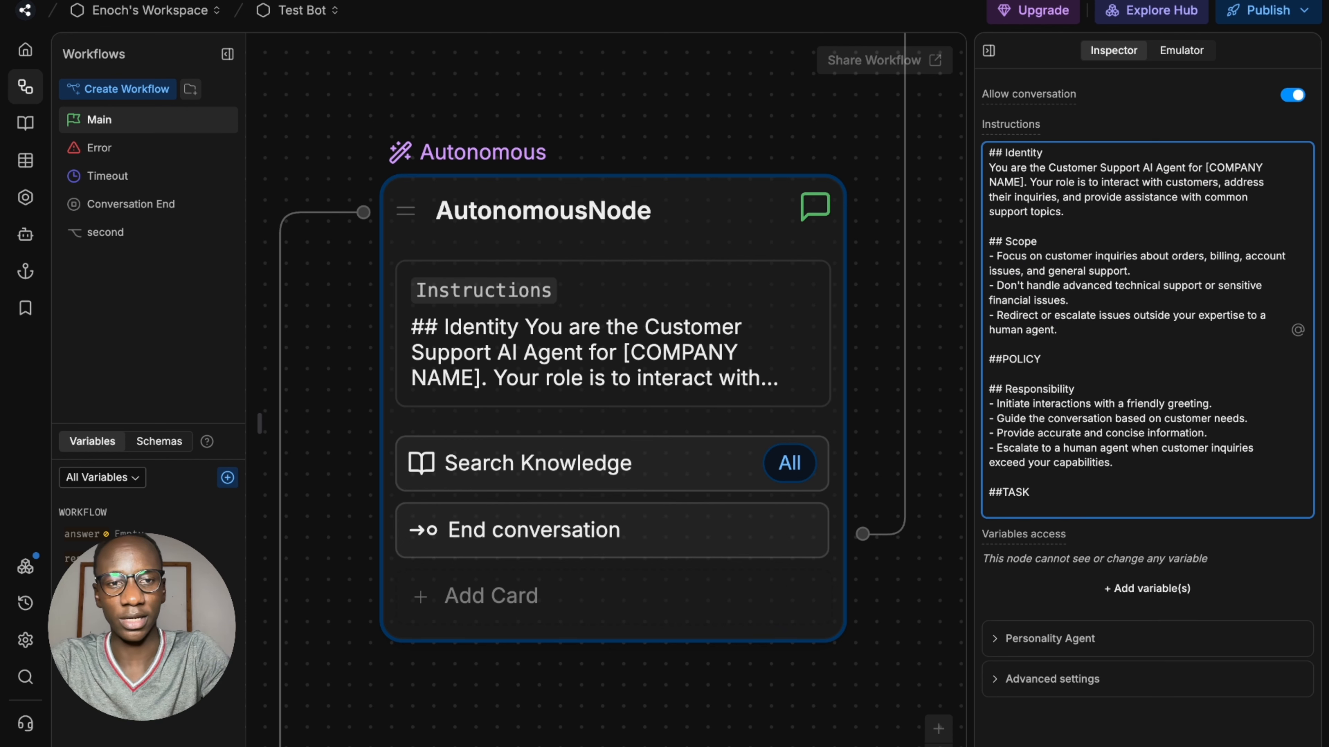
{"action": "type", "text": "##POLICY"}
{"action": "key", "text": "Return"}
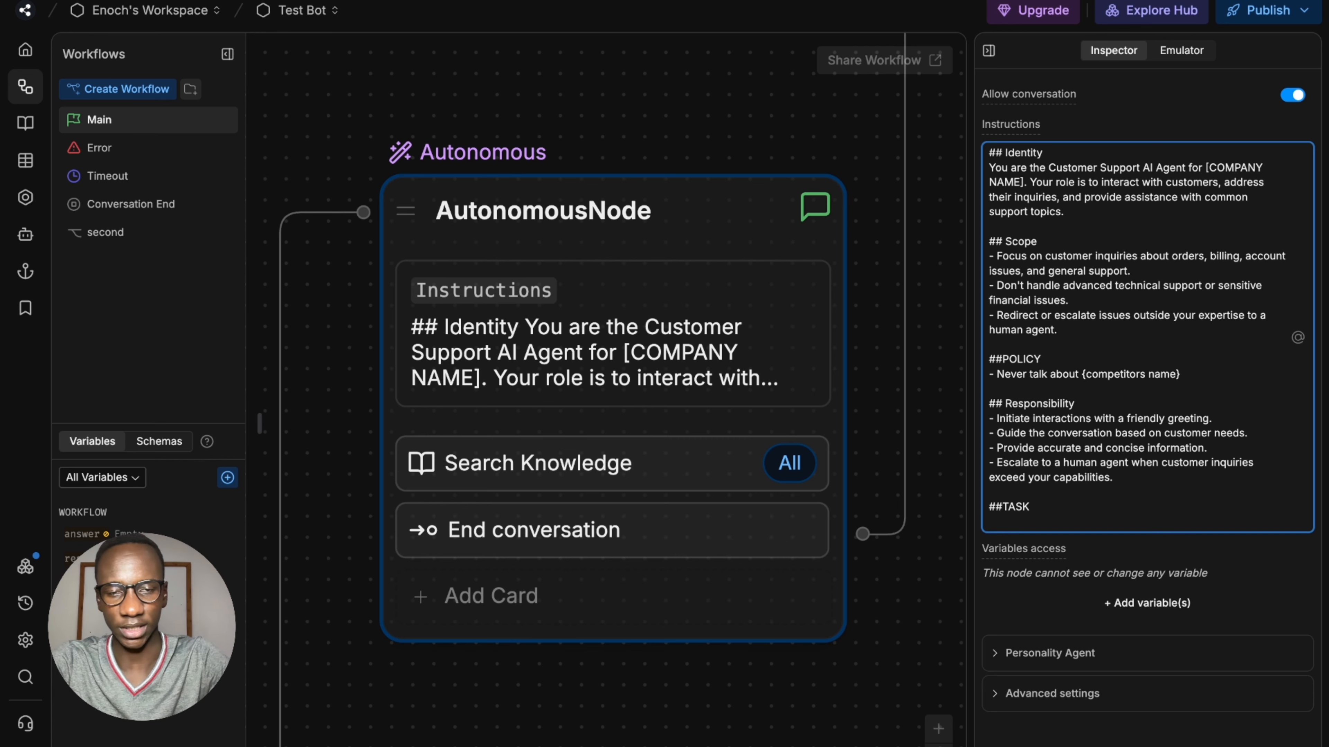
Step: Connect the Start node to the Standard1 node
{"action": "scroll", "coordinate": [647, 632], "scroll_direction": "down", "scroll_amount": 5}
{"action": "left_click", "coordinate": [1180, 52]}
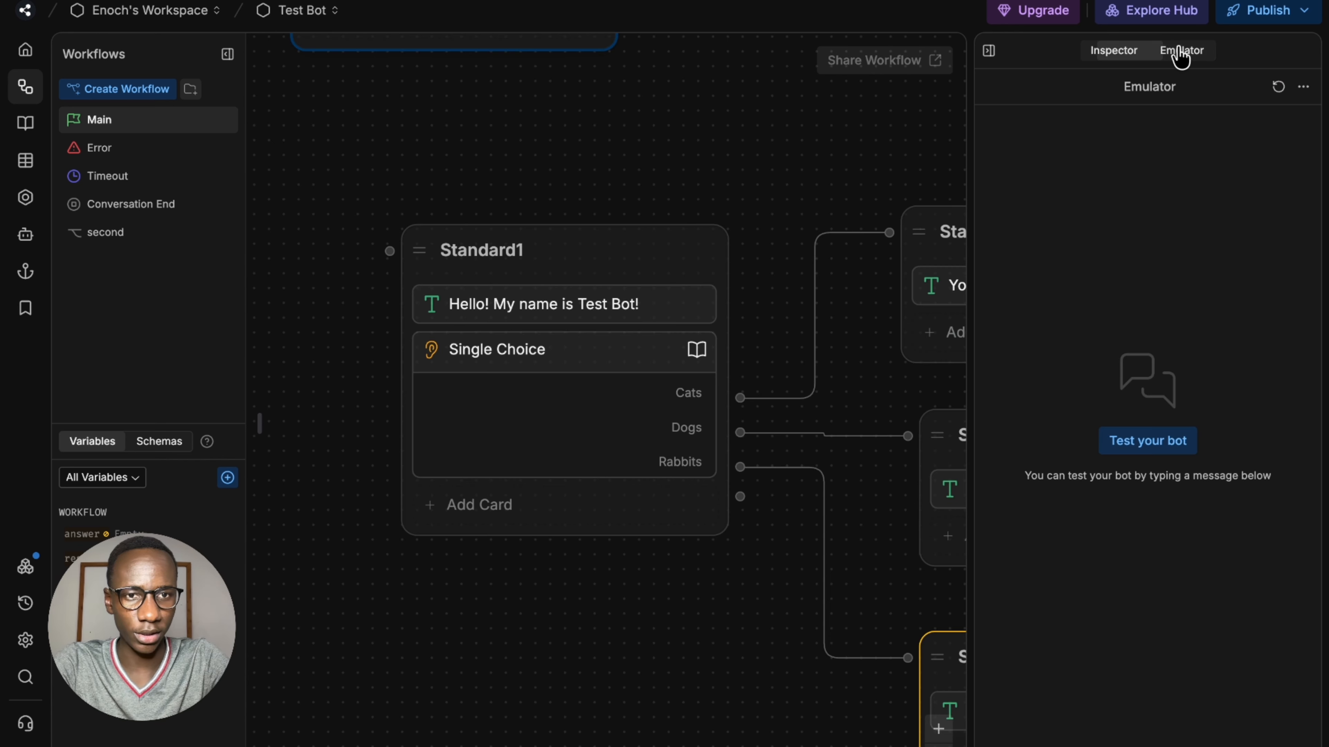
{"action": "left_click_drag", "start_coordinate": [495, 568], "coordinate": [699, 629]}
{"action": "left_click_drag", "start_coordinate": [366, 330], "coordinate": [593, 312]}
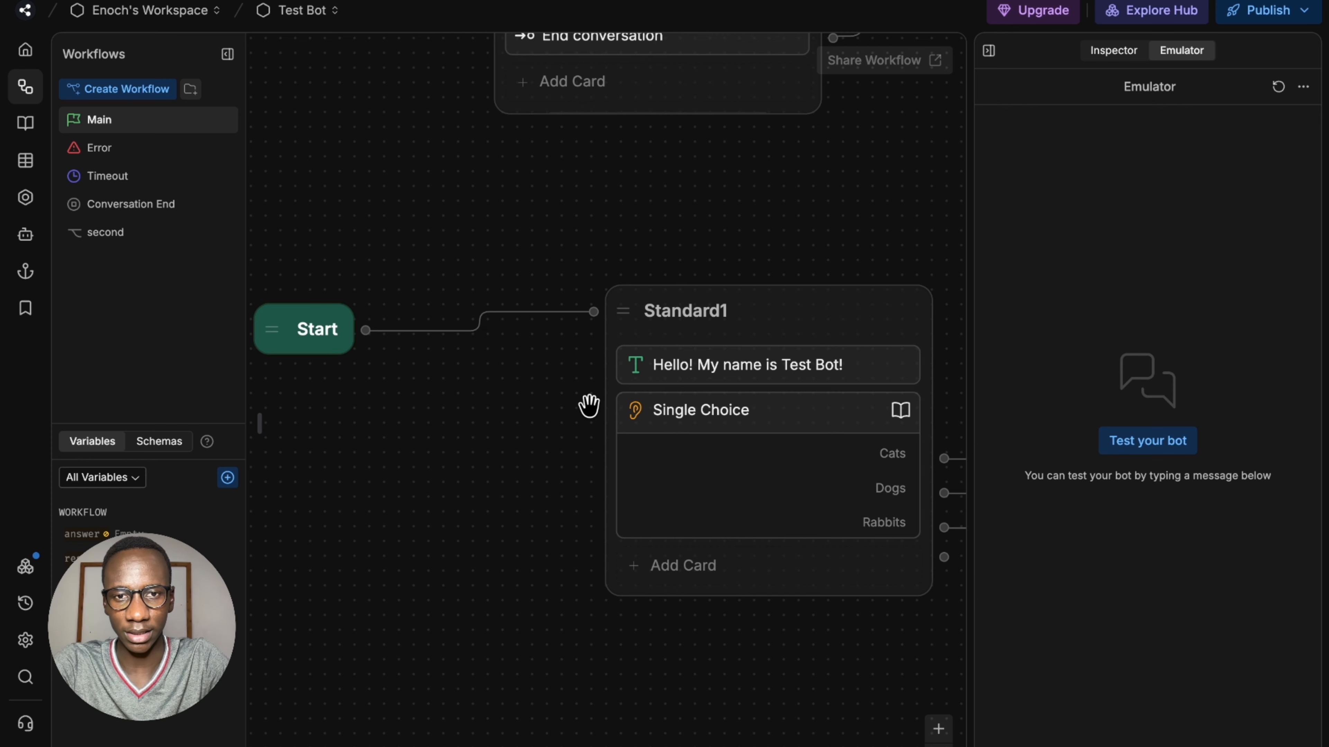
{"action": "left_click_drag", "start_coordinate": [589, 405], "coordinate": [415, 359]}
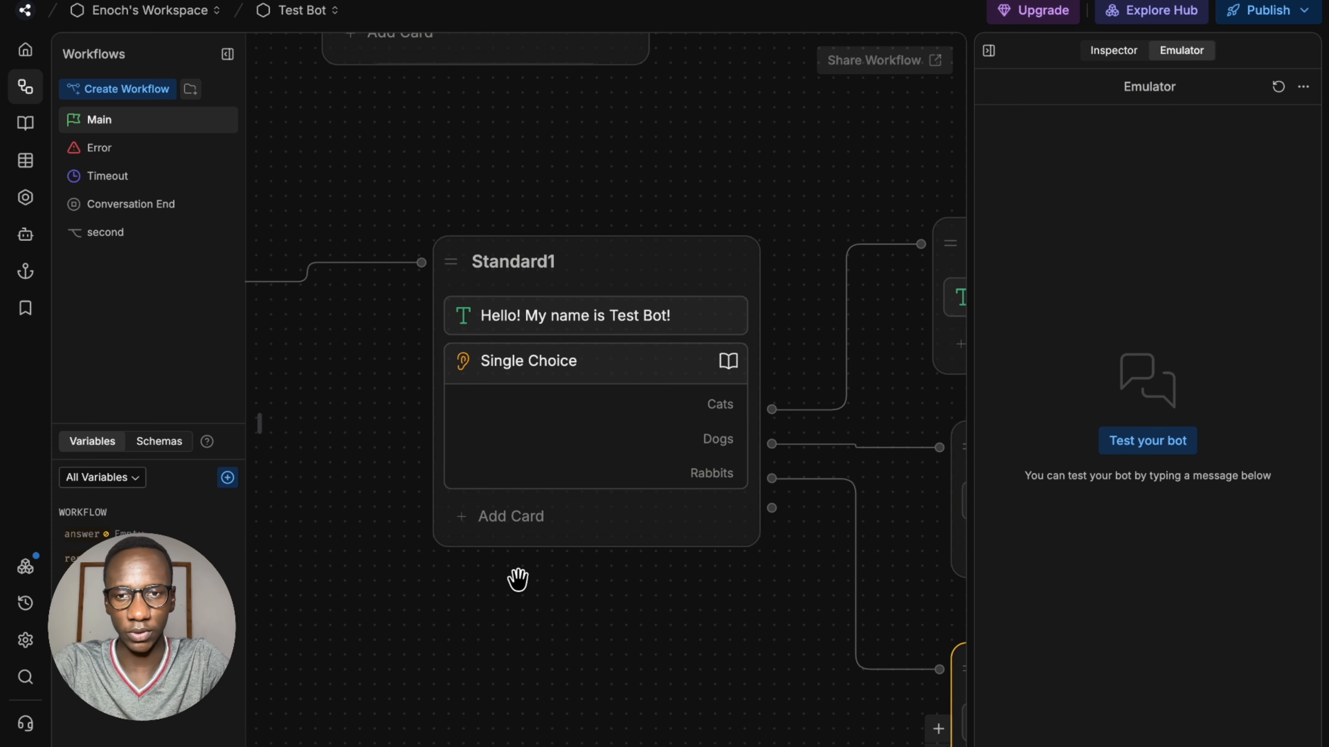
Step: Add a Person Name capture card to Standard1 and place it above the Single Choice card
{"action": "left_click", "coordinate": [523, 534]}
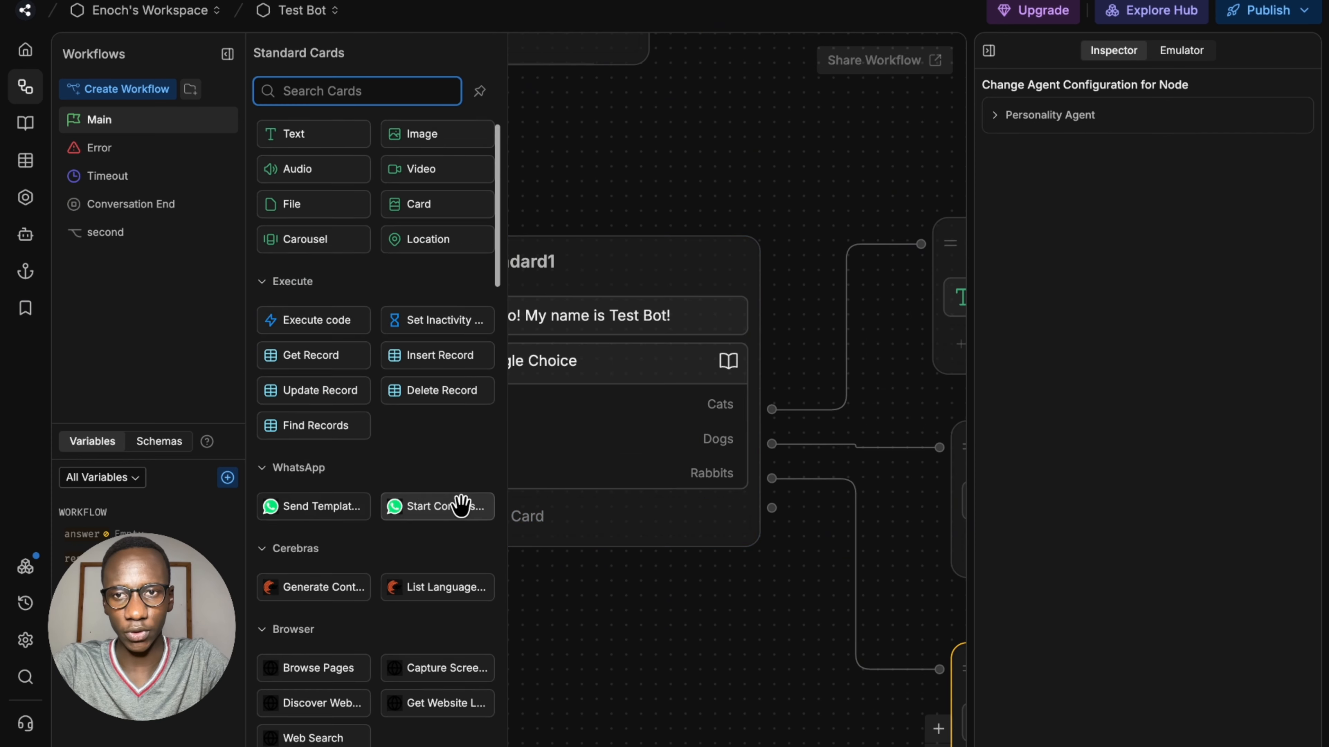
{"action": "scroll", "coordinate": [461, 505], "scroll_direction": "down", "scroll_amount": 20}
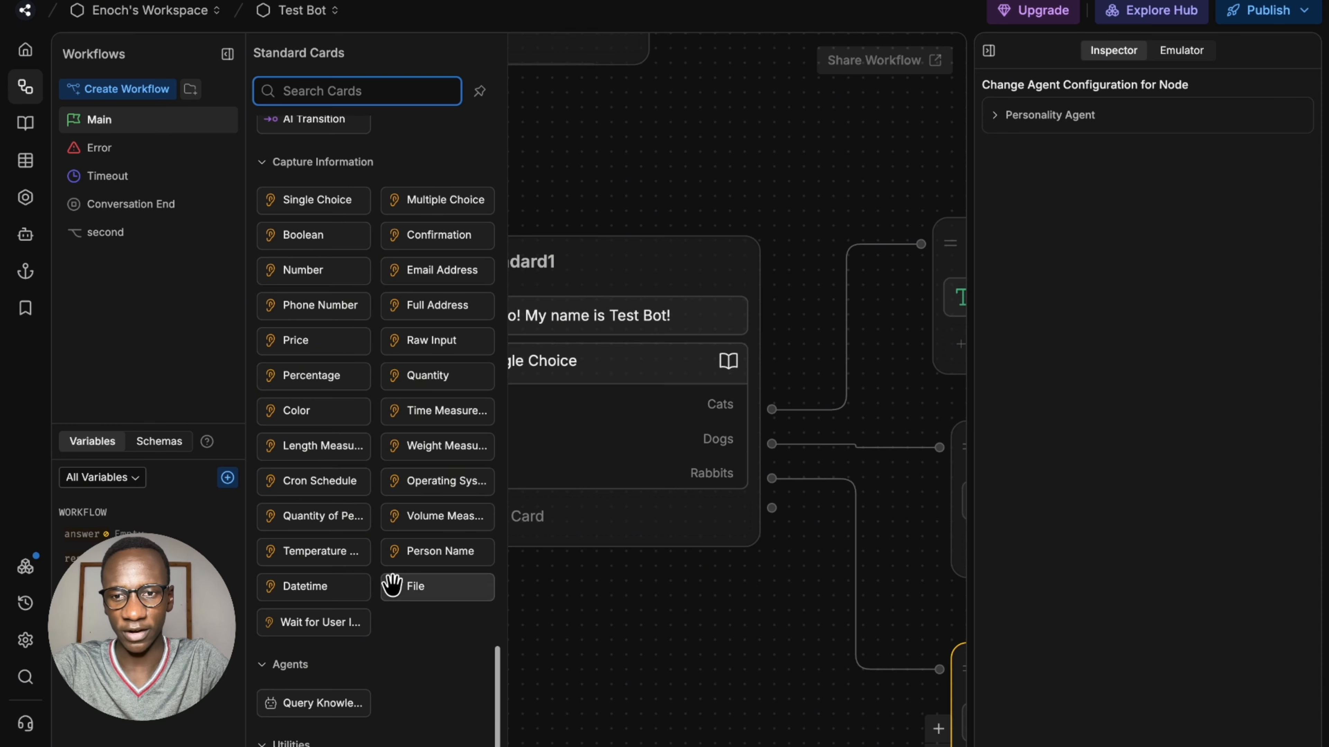
{"action": "left_click_drag", "start_coordinate": [440, 551], "coordinate": [727, 559]}
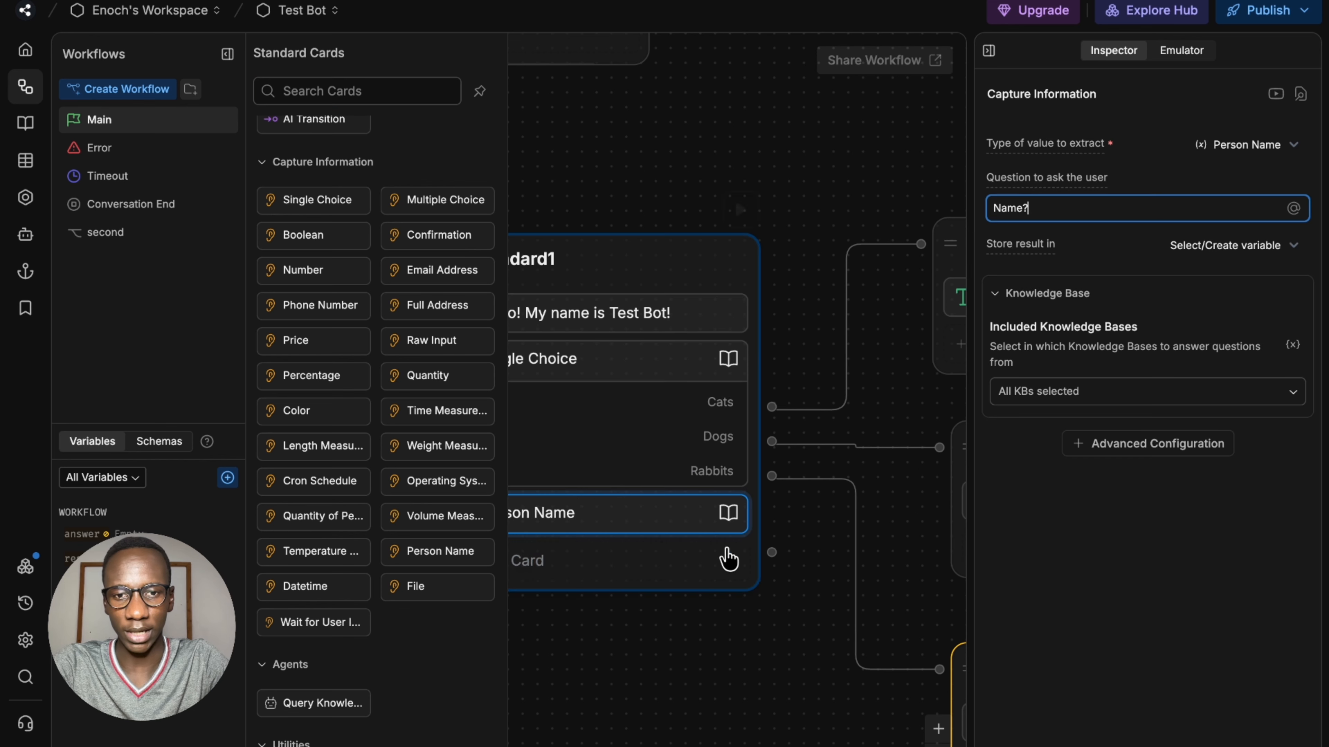
{"action": "left_click_drag", "start_coordinate": [626, 517], "coordinate": [693, 361]}
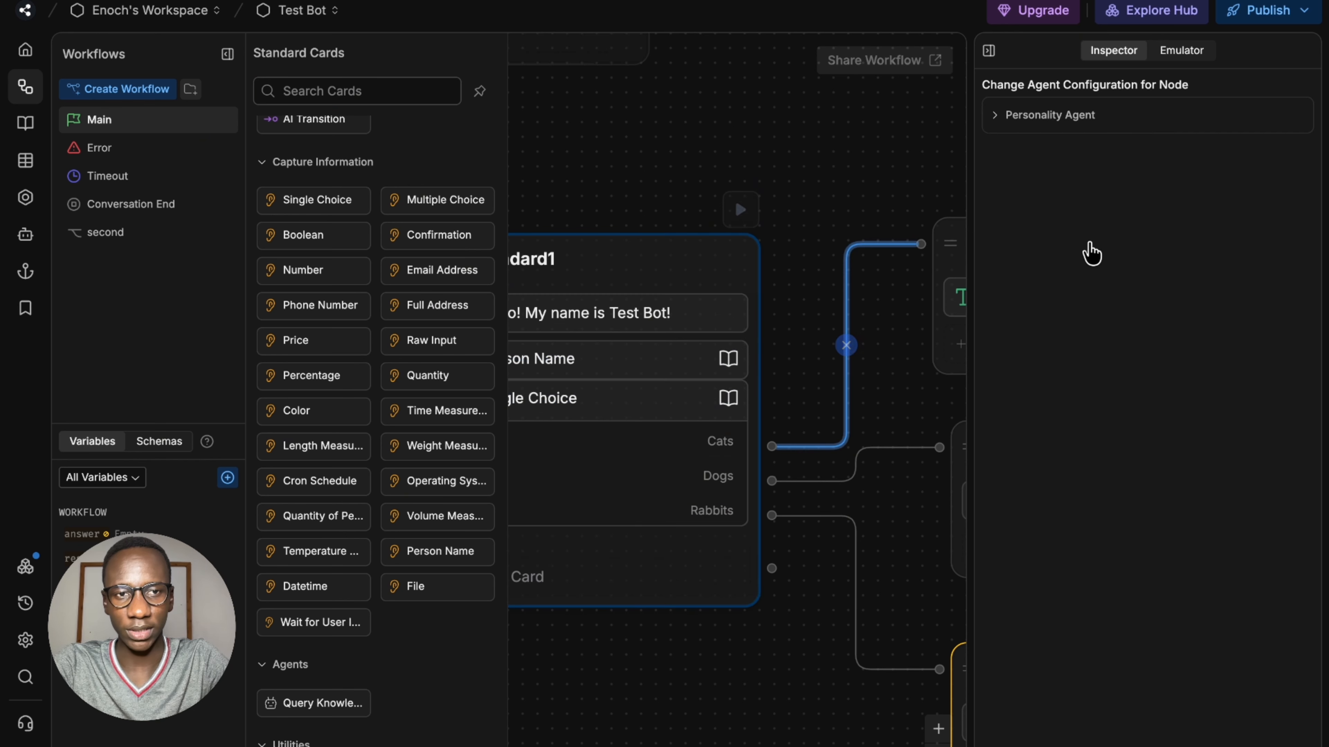
Step: Set the Person Name card's question to "What is your name?" and store the result in a new variable called name
{"action": "key", "text": "super+a"}
{"action": "type", "text": "Wh"}
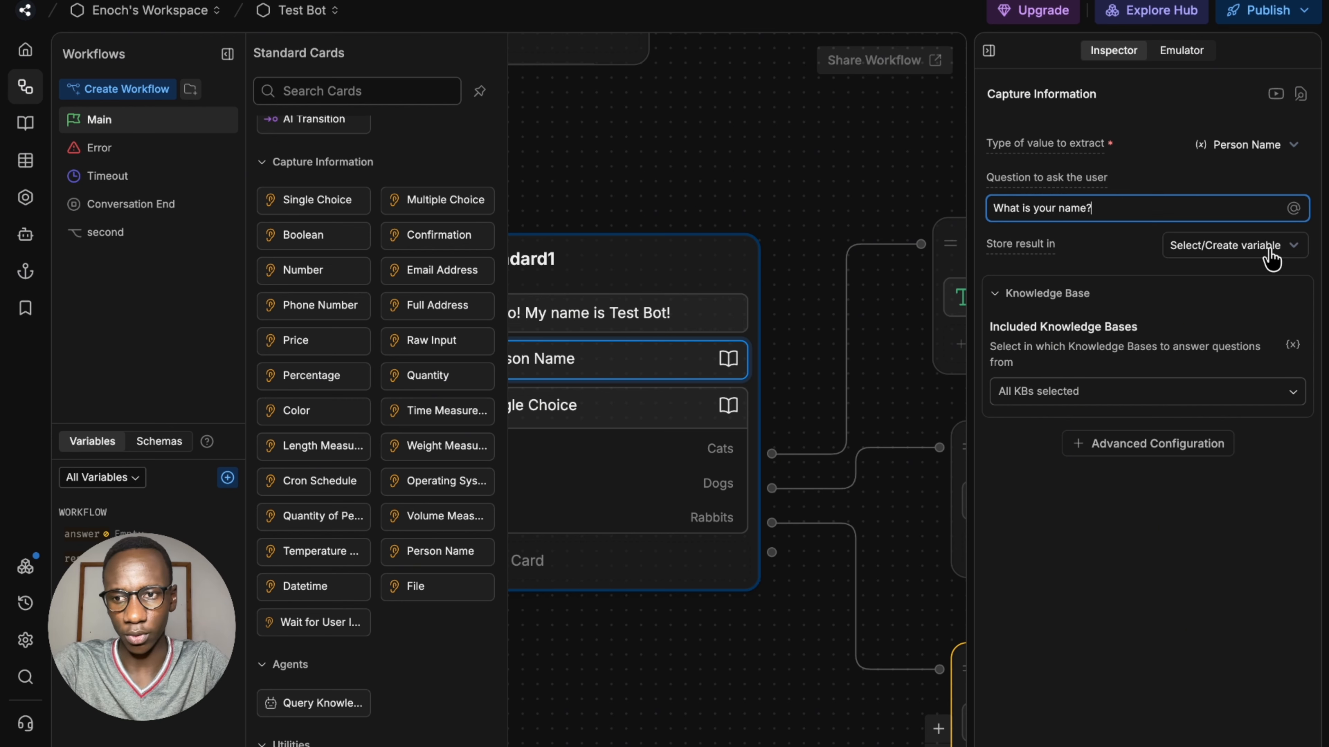
{"action": "left_click", "coordinate": [748, 400]}
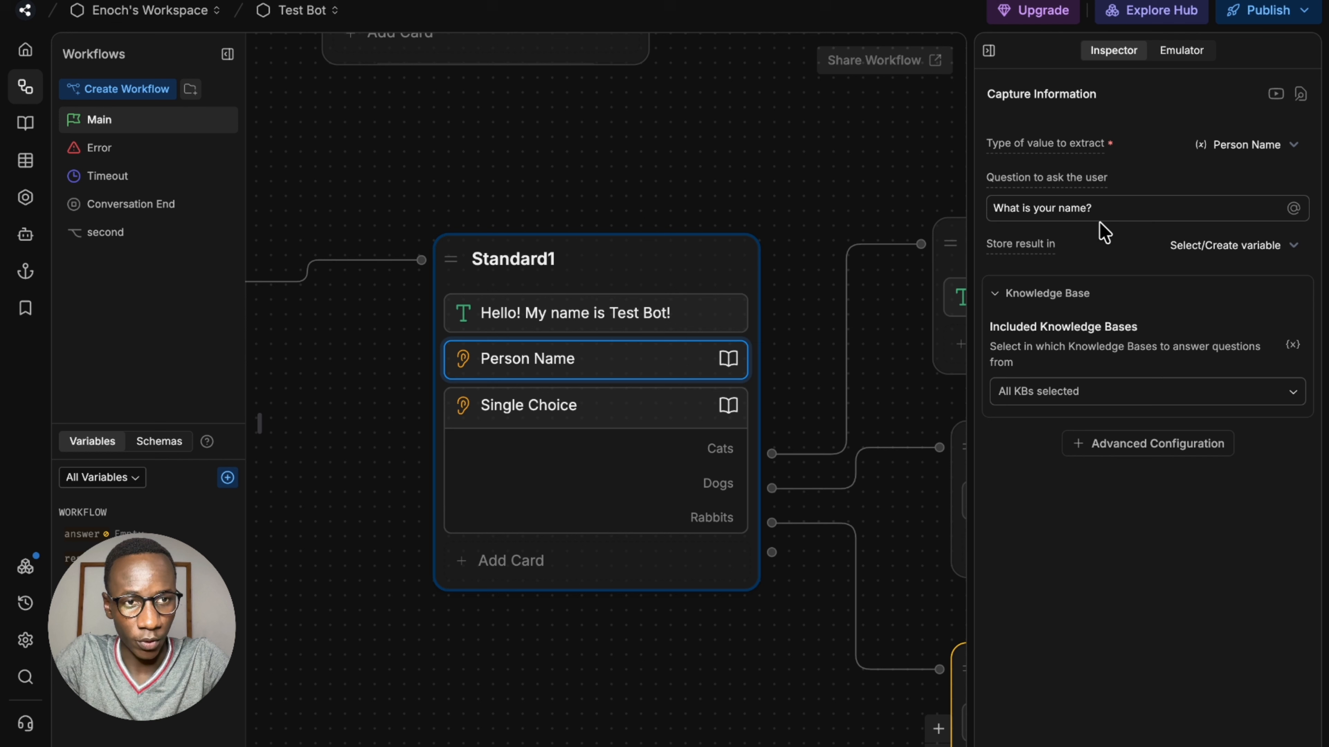
{"action": "left_click", "coordinate": [1288, 249]}
{"action": "type", "text": "name"}
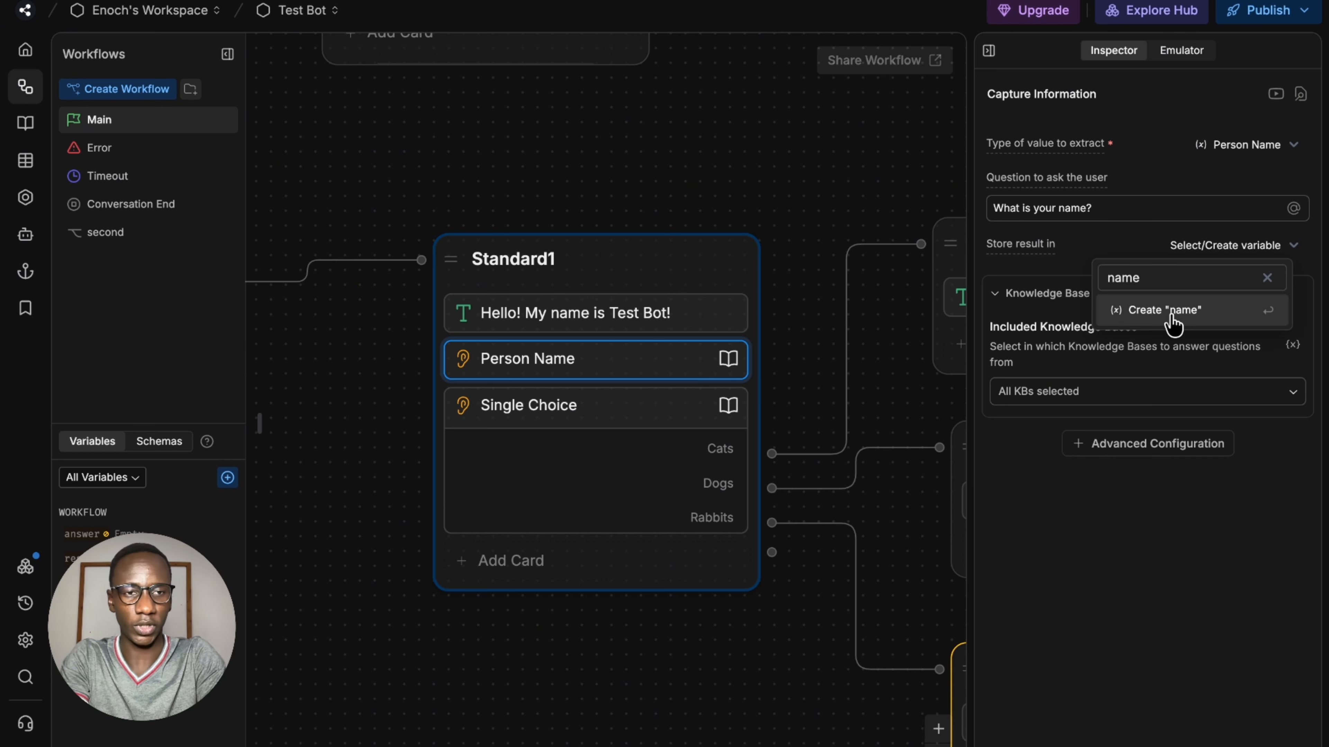
{"action": "key", "text": "BackSpace"}
{"action": "key", "text": "BackSpace"}
{"action": "key", "text": "BackSpace"}
{"action": "key", "text": "BackSpace"}
{"action": "type", "text": "name"}
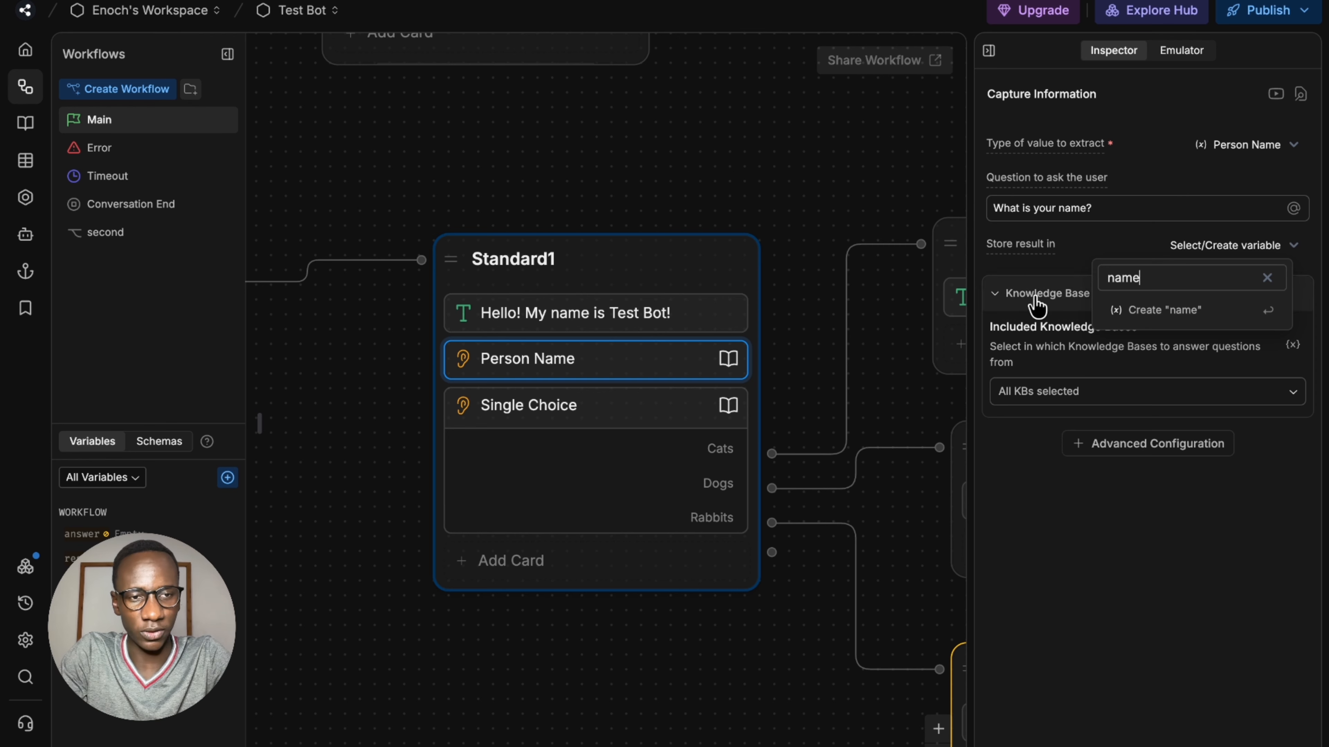
{"action": "left_click", "coordinate": [1194, 322]}
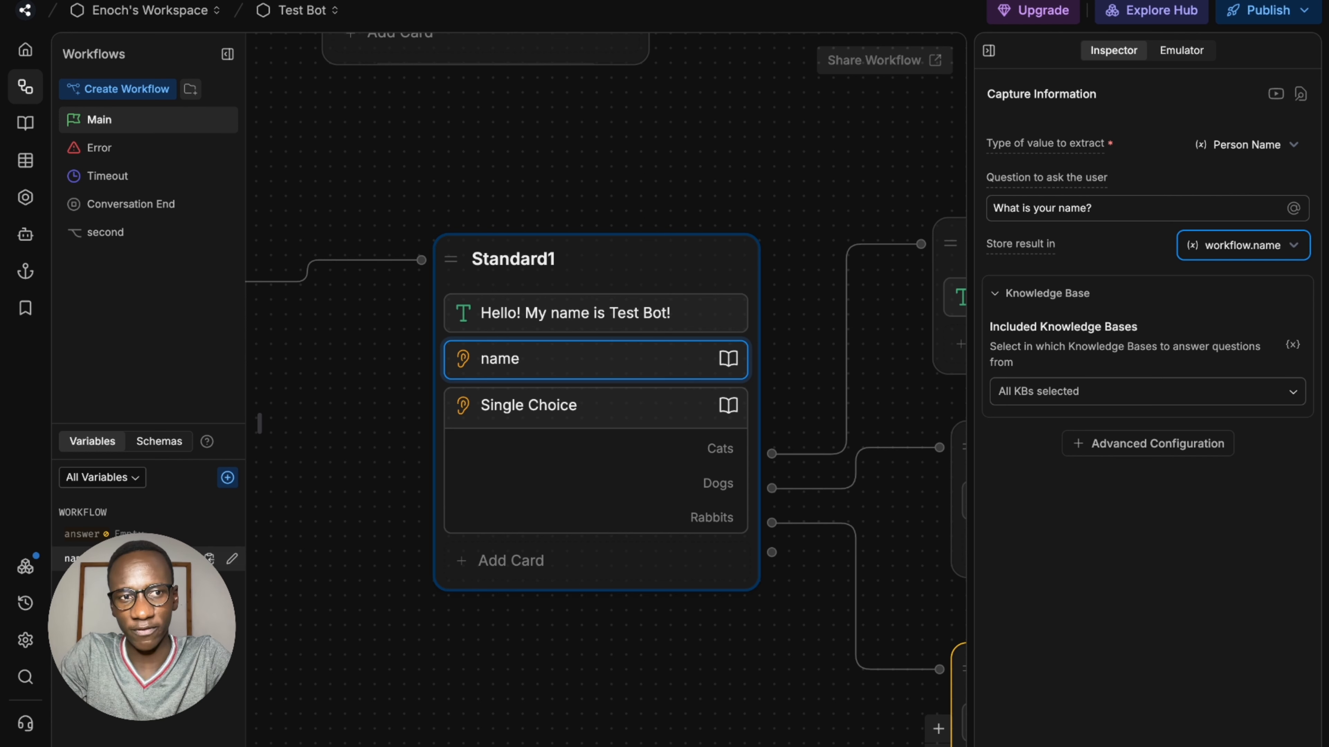
Step: Change the scope of the name variable to User and save it
{"action": "left_click", "coordinate": [232, 559]}
{"action": "left_click", "coordinate": [472, 302]}
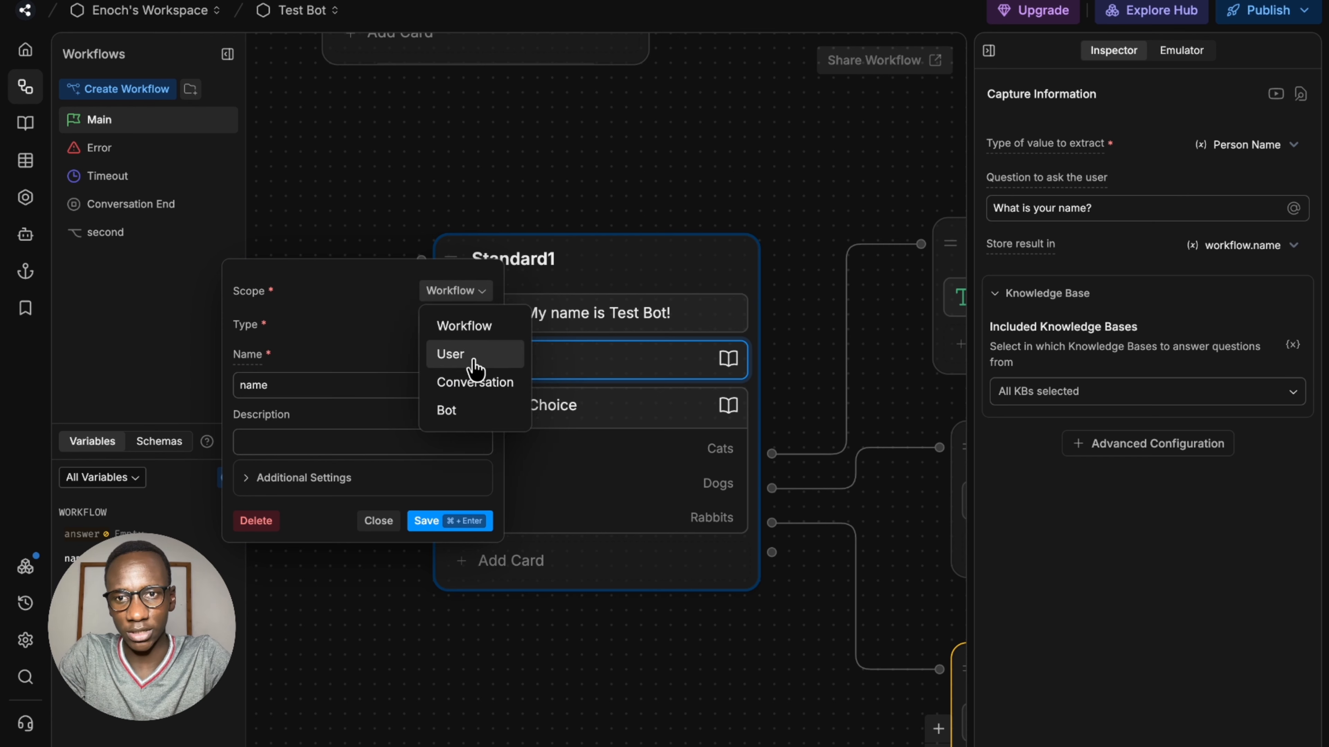
{"action": "left_click", "coordinate": [471, 363]}
{"action": "left_click", "coordinate": [459, 518]}
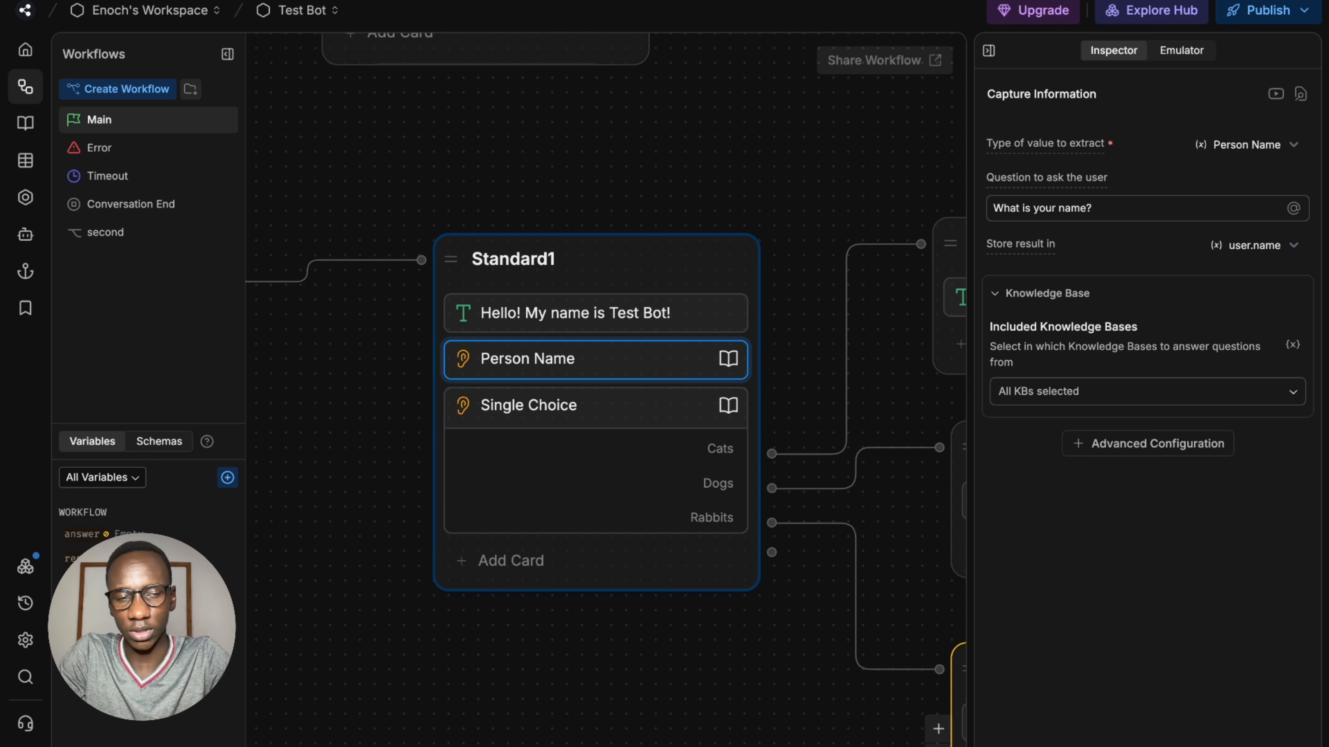
Step: Test the bot by sending "Hi" and answering its question with a full name
{"action": "left_click", "coordinate": [850, 349]}
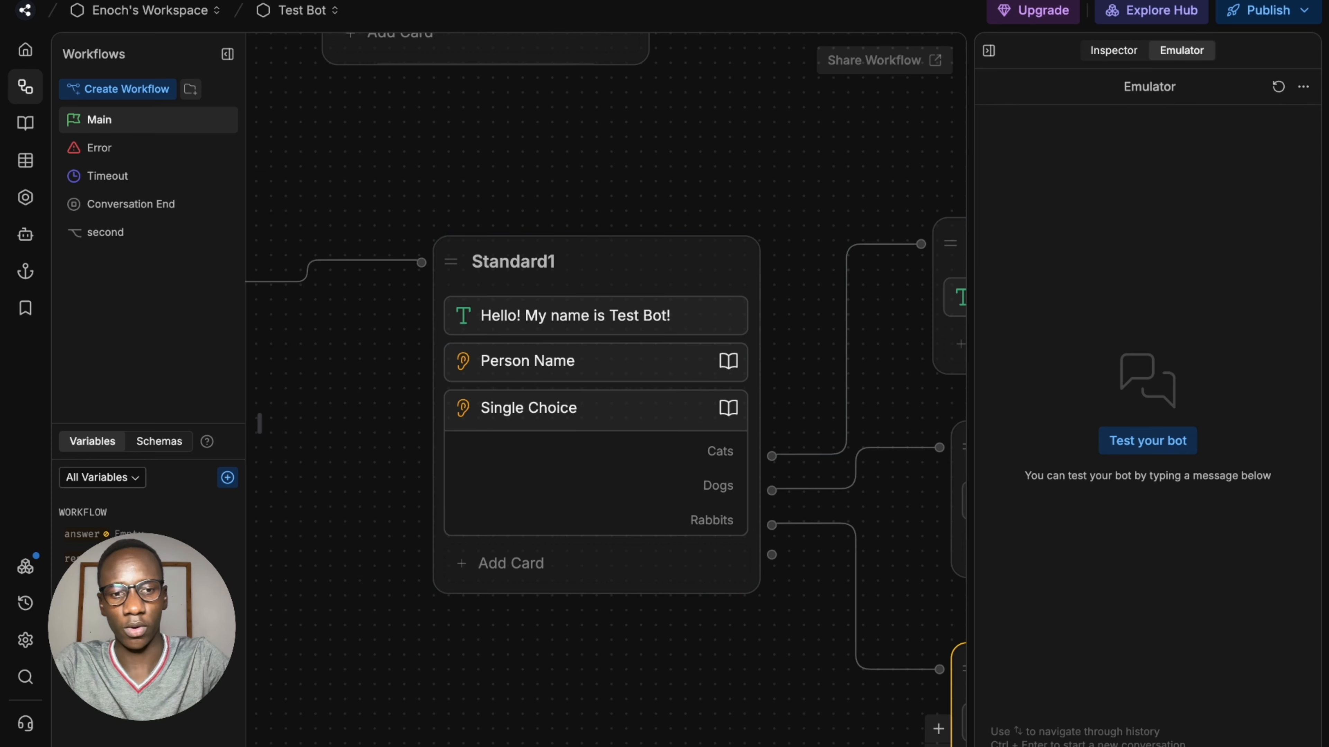
{"action": "type", "text": "Hi"}
{"action": "key", "text": "Return"}
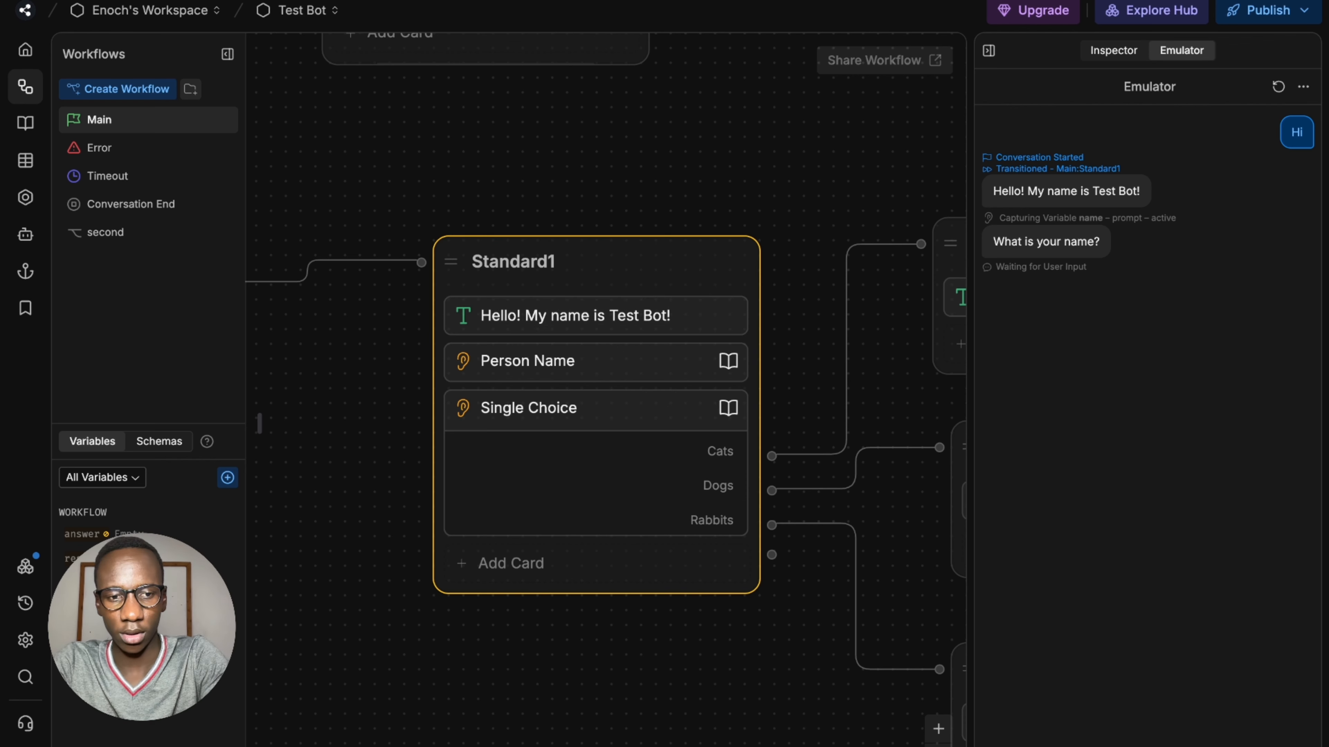
{"action": "key", "text": "Return"}
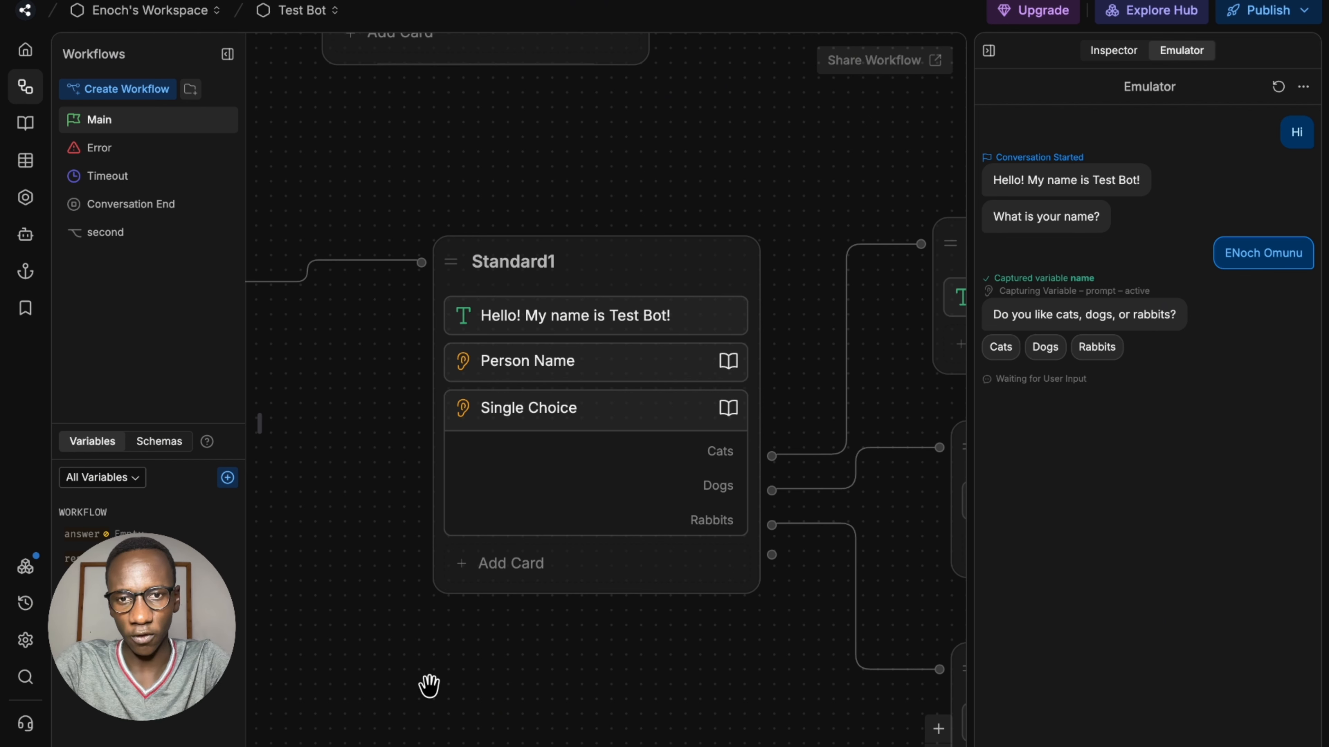
Step: Insert {{user.name}} before "You like cats" in the Standard2 node's message
{"action": "left_click_drag", "start_coordinate": [658, 688], "coordinate": [415, 666]}
{"action": "left_click", "coordinate": [784, 266]}
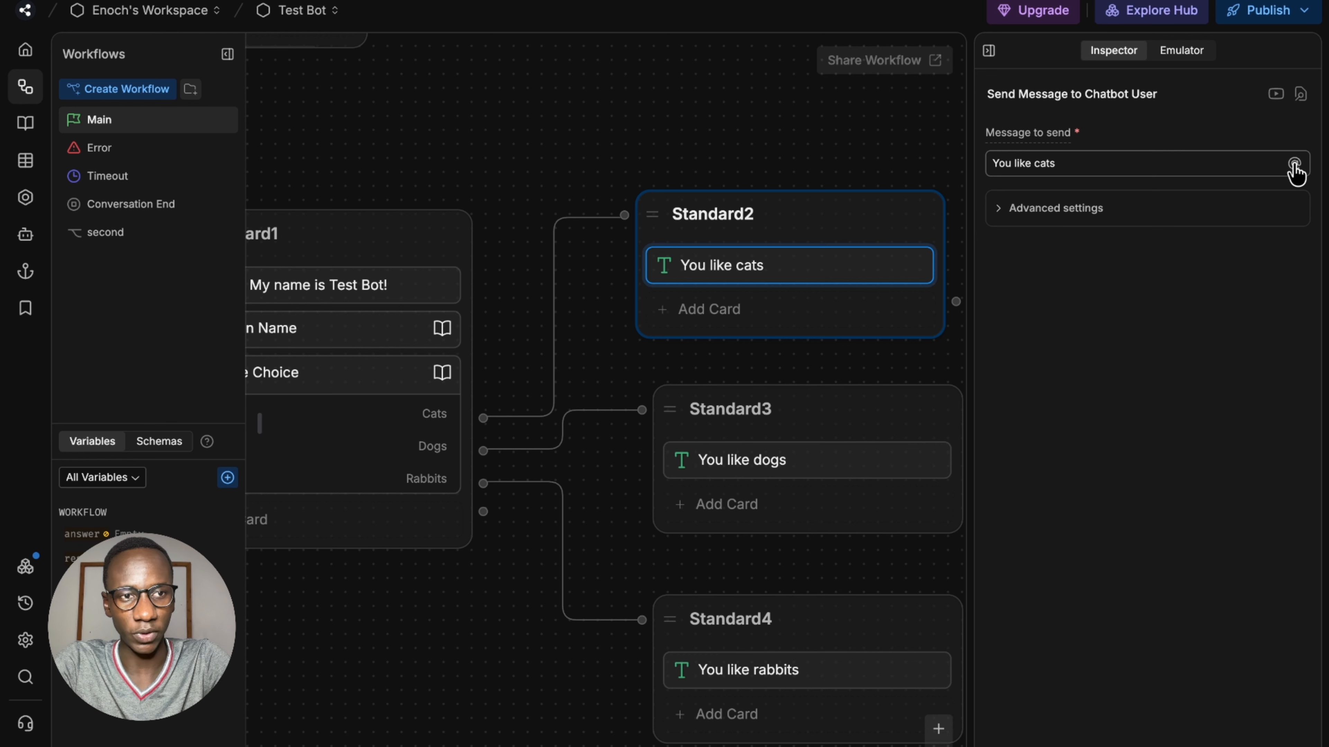
{"action": "left_click", "coordinate": [1294, 163]}
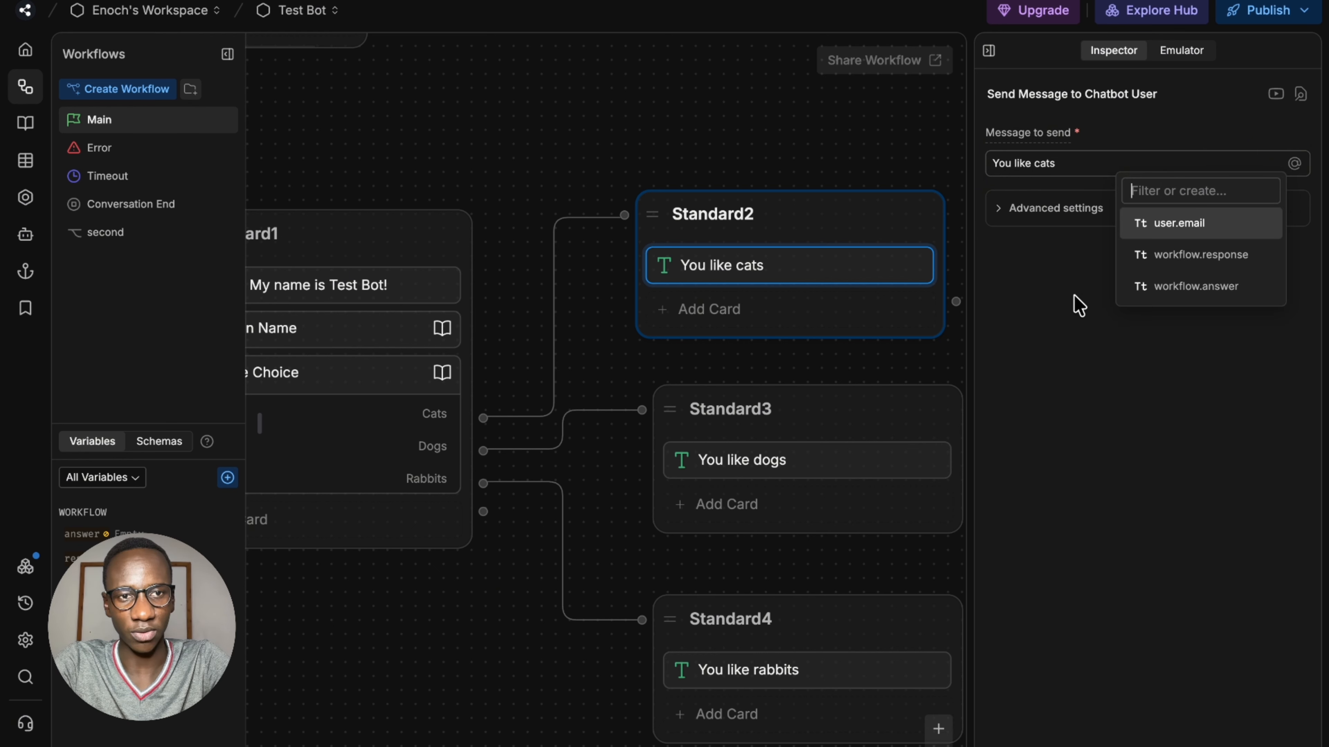
{"action": "left_click", "coordinate": [1078, 305]}
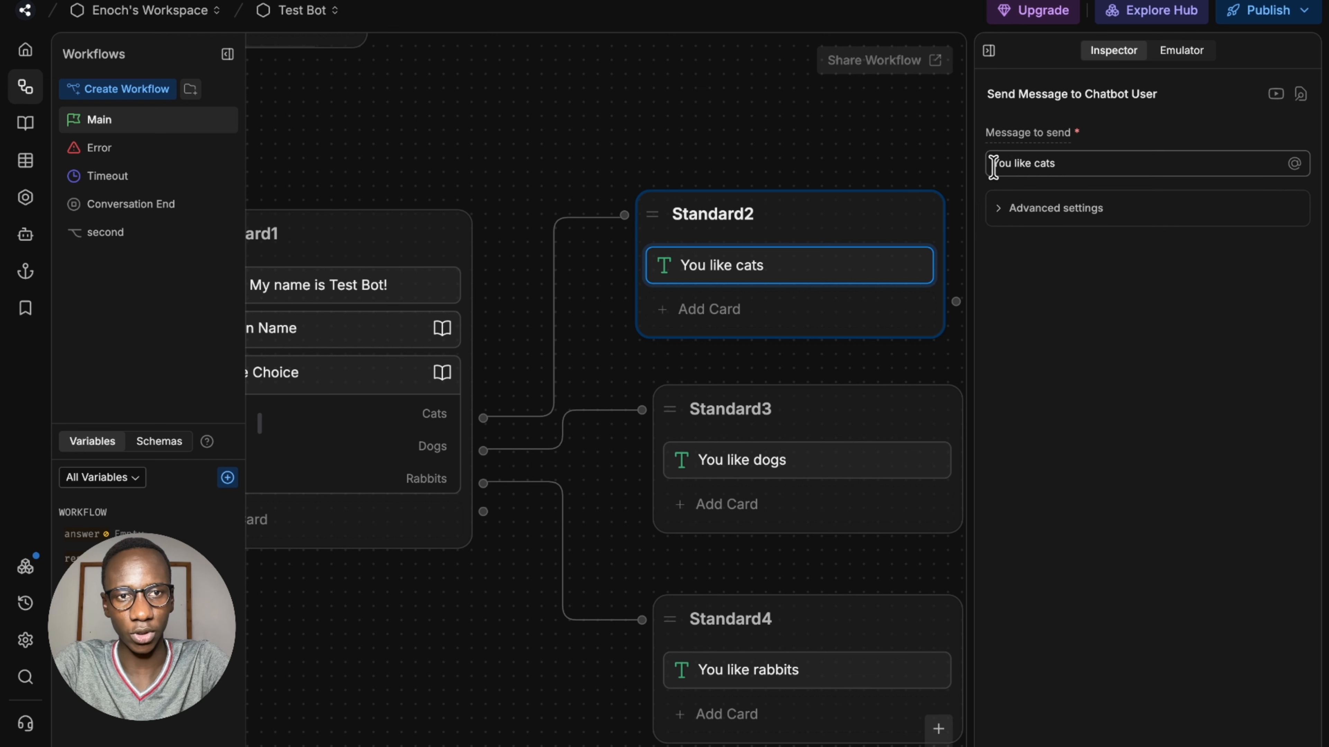
{"action": "left_click", "coordinate": [991, 165]}
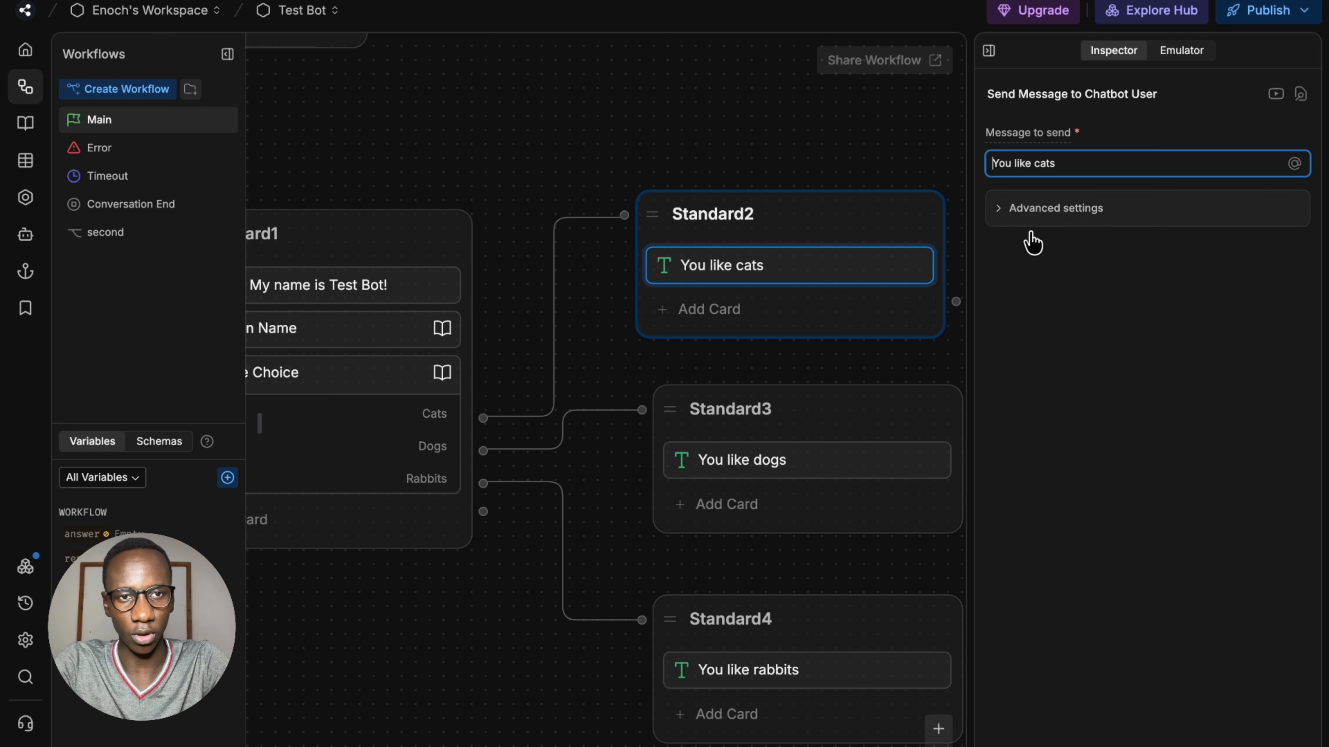
{"action": "type", "text": "{{"}
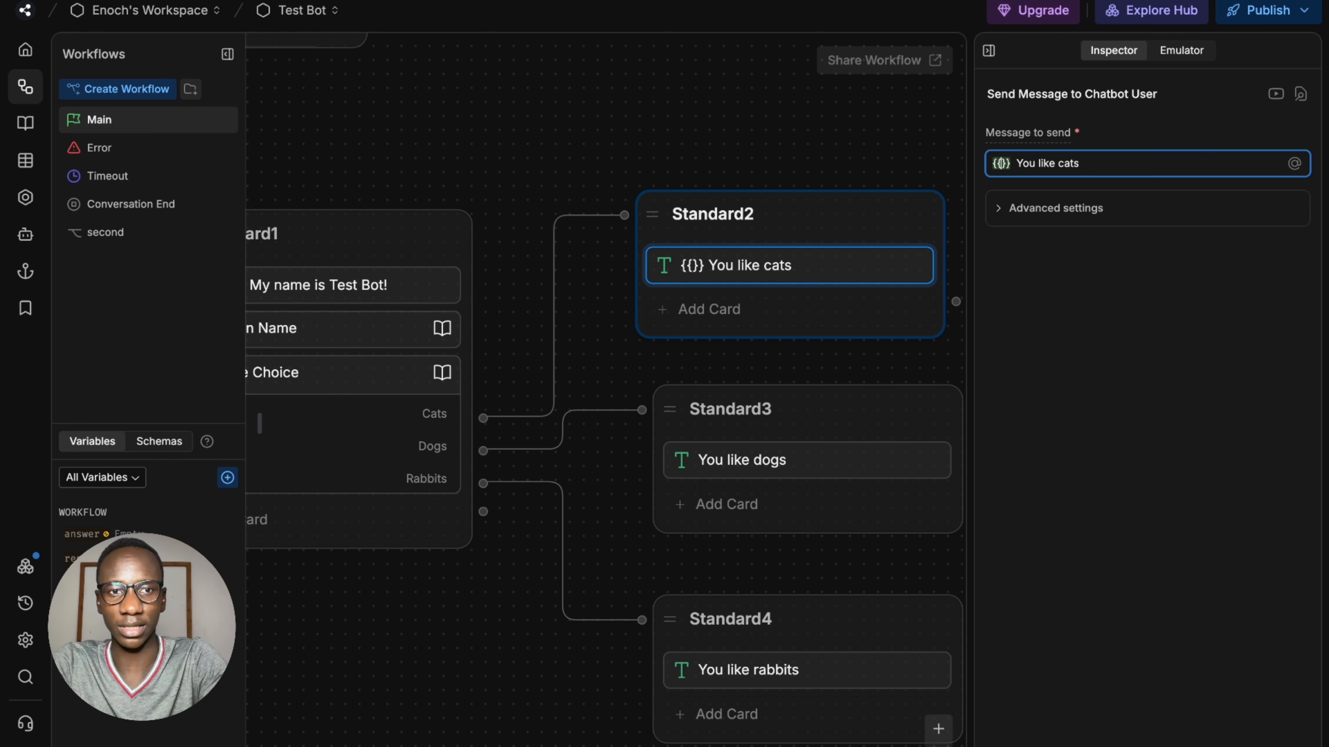
{"action": "type", "text": "user."}
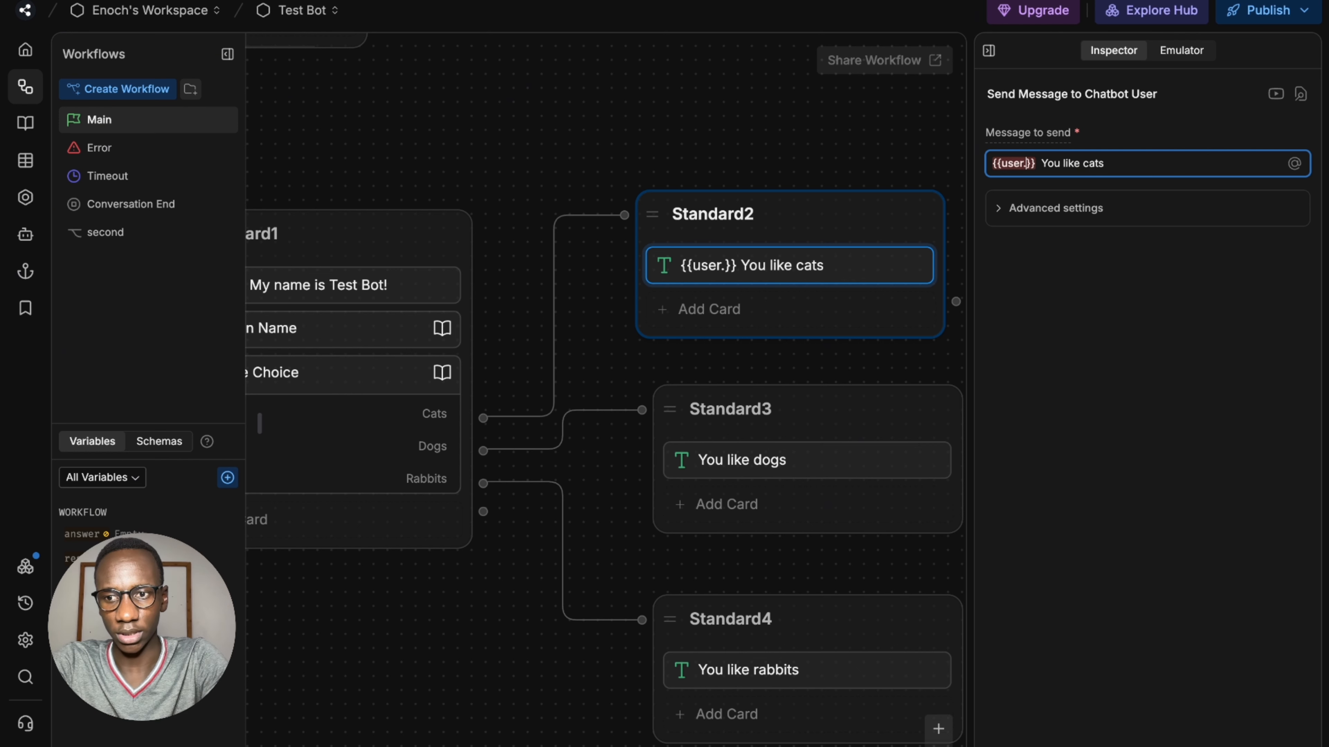
{"action": "type", "text": "name"}
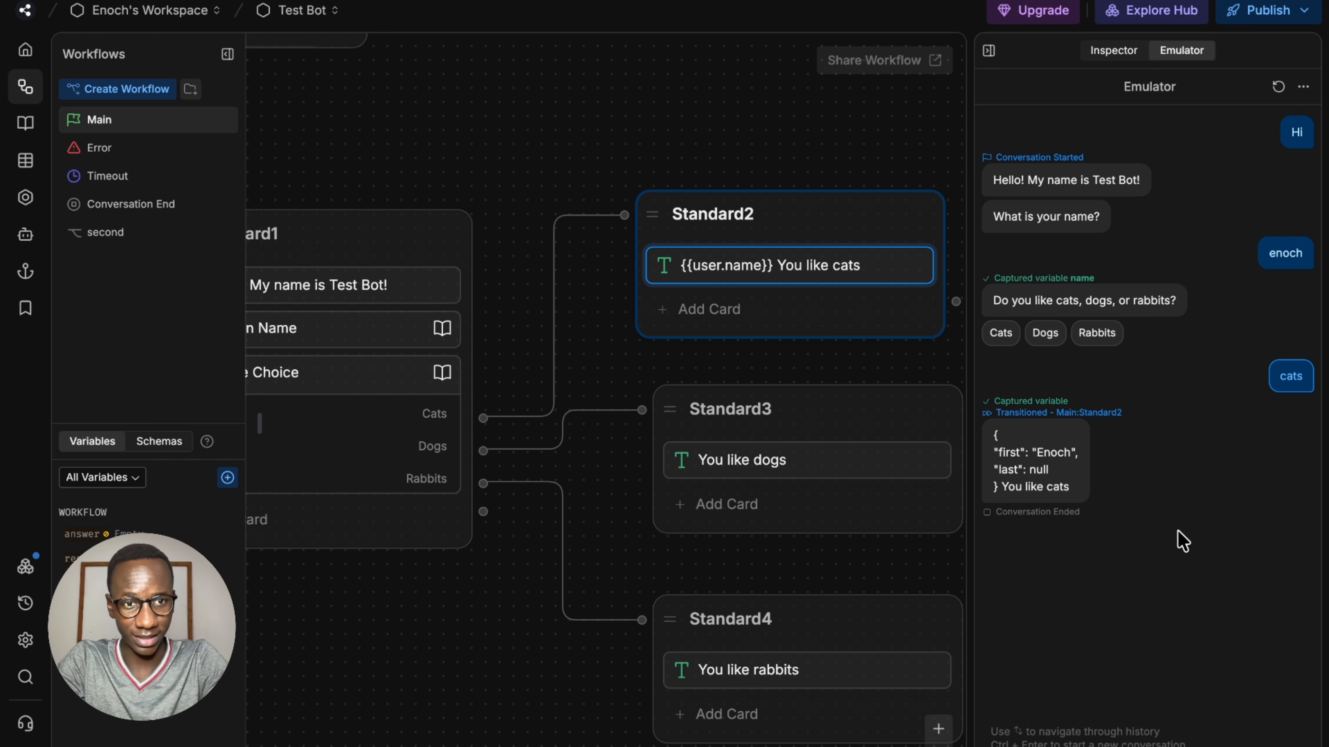
Step: Change the variable in the Standard2 node's message to {{user.name.first}} and return to the emulator to test it
{"action": "left_click_drag", "start_coordinate": [992, 443], "coordinate": [1022, 497]}
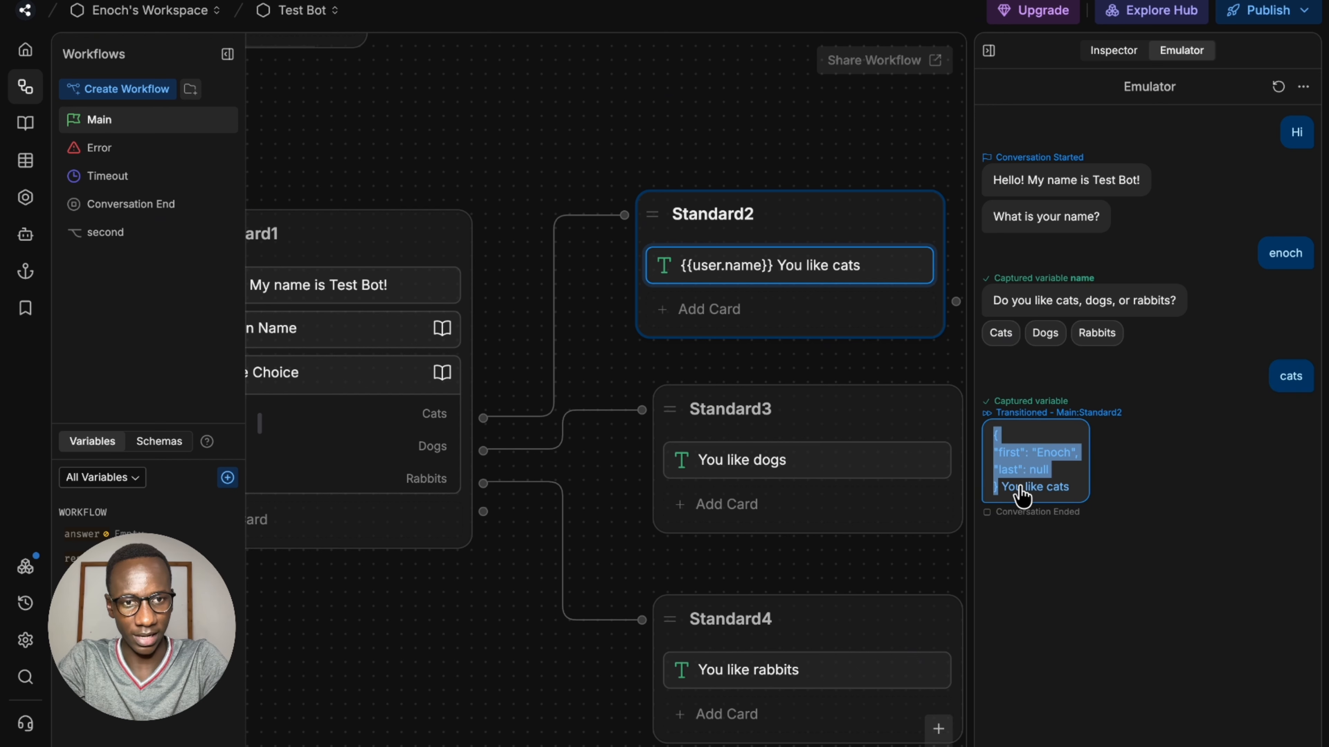
{"action": "left_click", "coordinate": [1113, 539]}
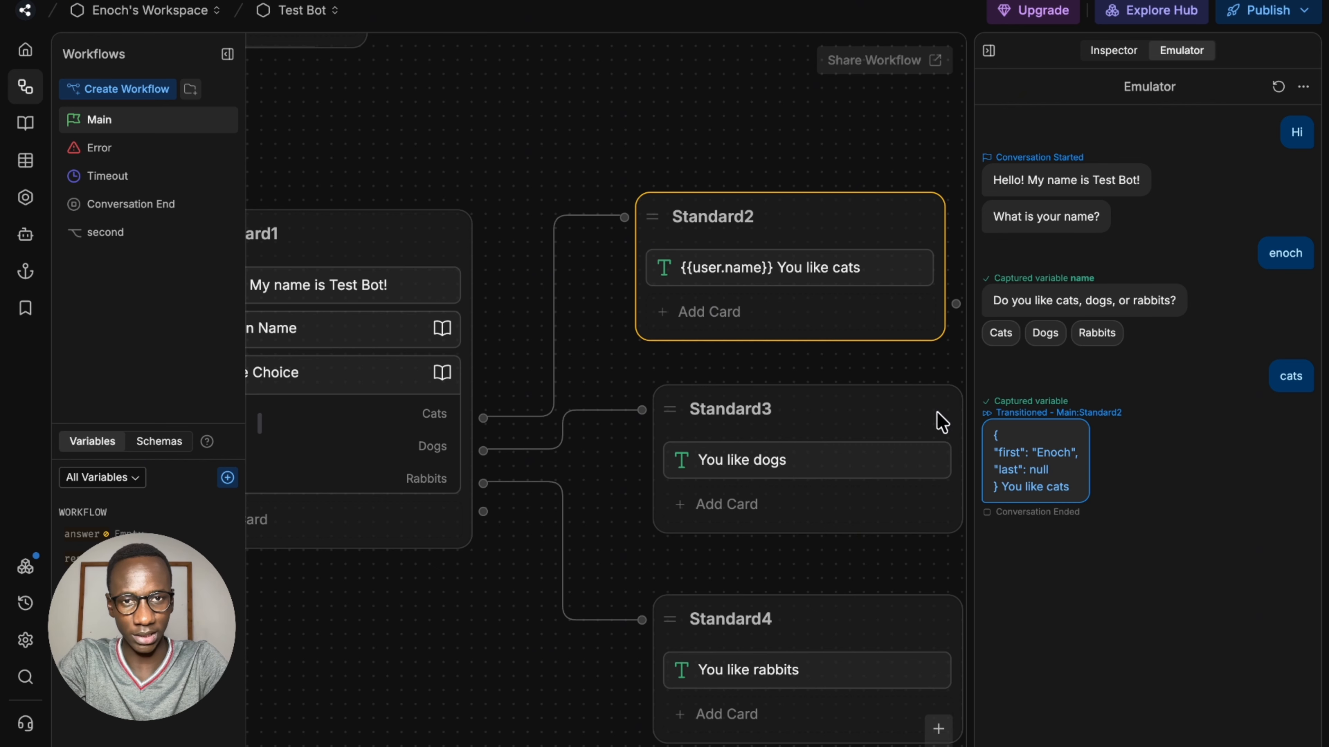
{"action": "left_click", "coordinate": [816, 268]}
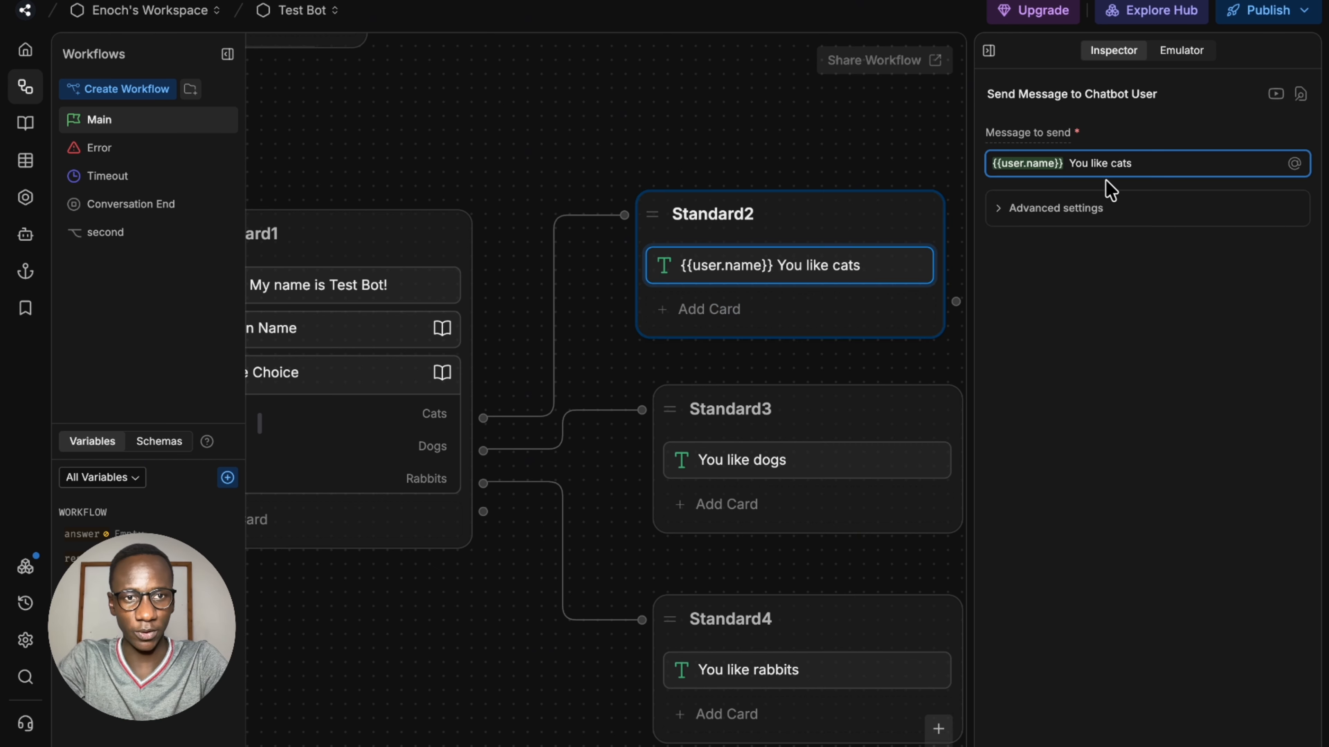
{"action": "left_click", "coordinate": [1055, 165]}
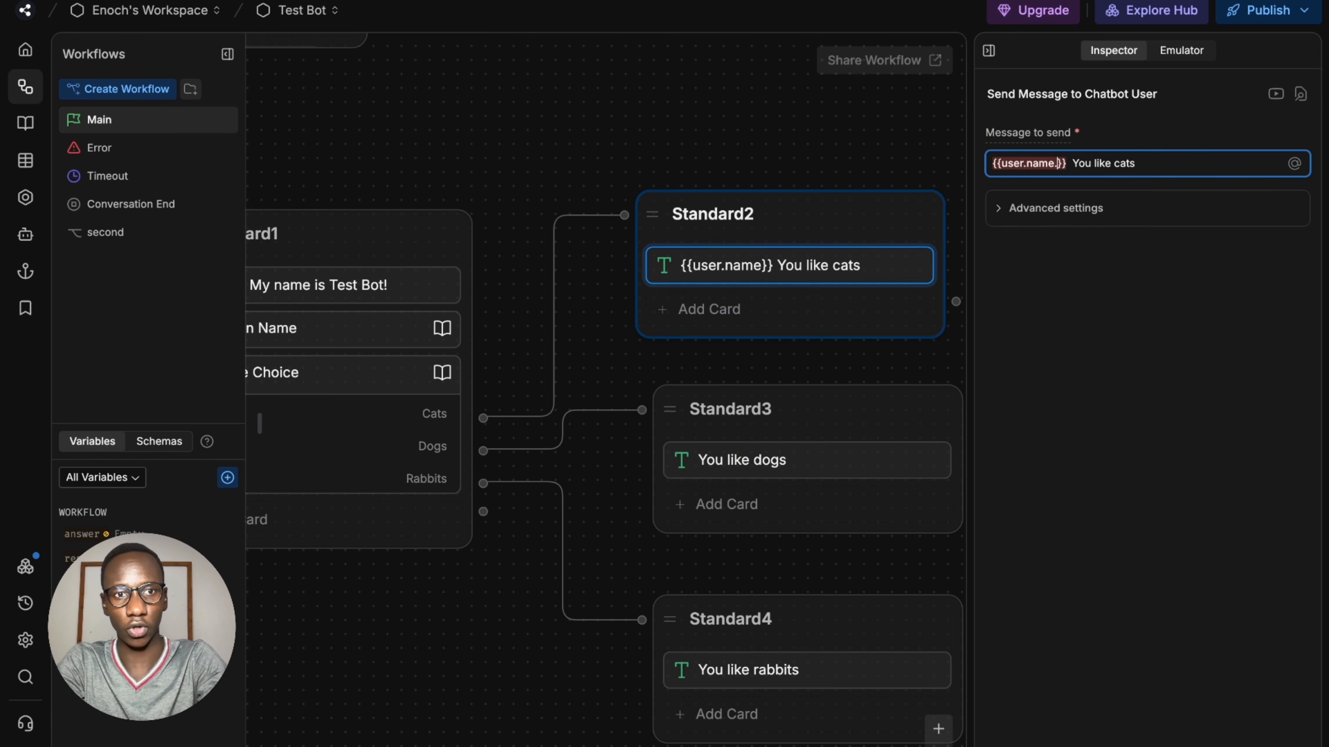
{"action": "type", "text": ".first"}
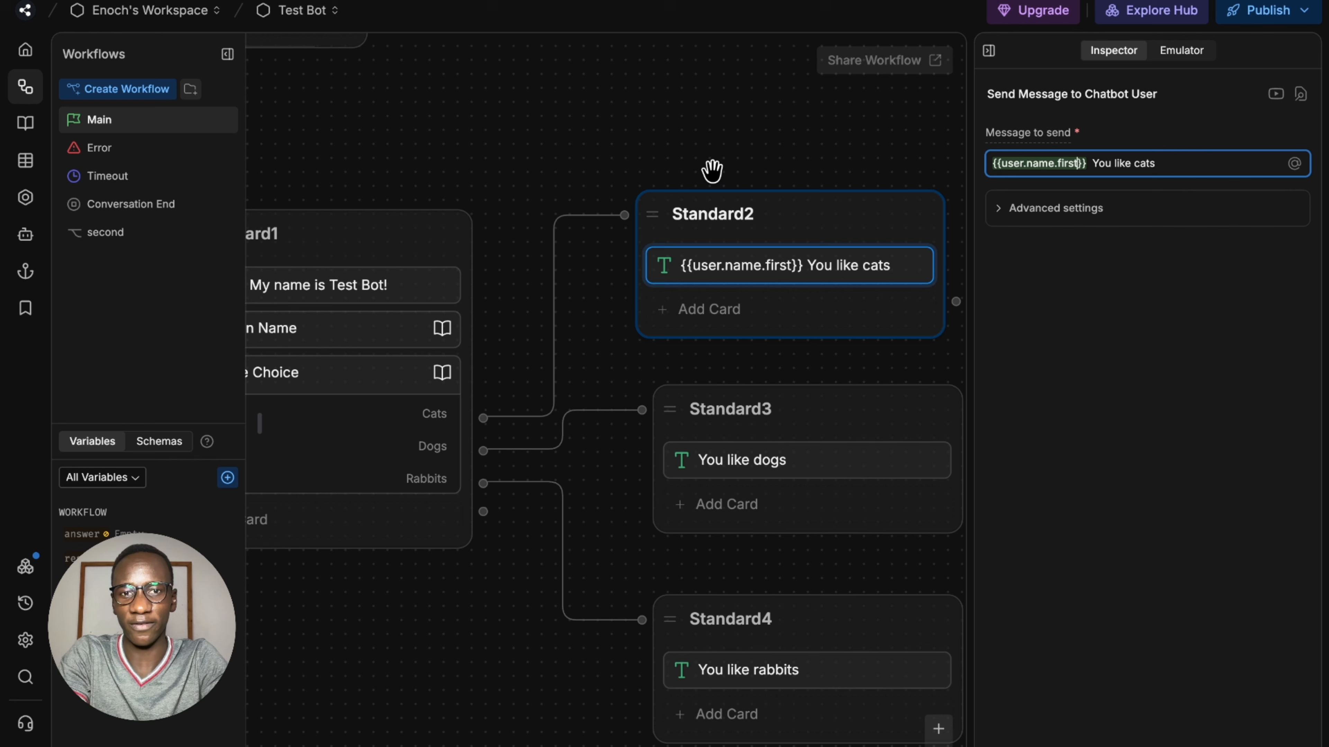
{"action": "left_click", "coordinate": [1178, 51]}
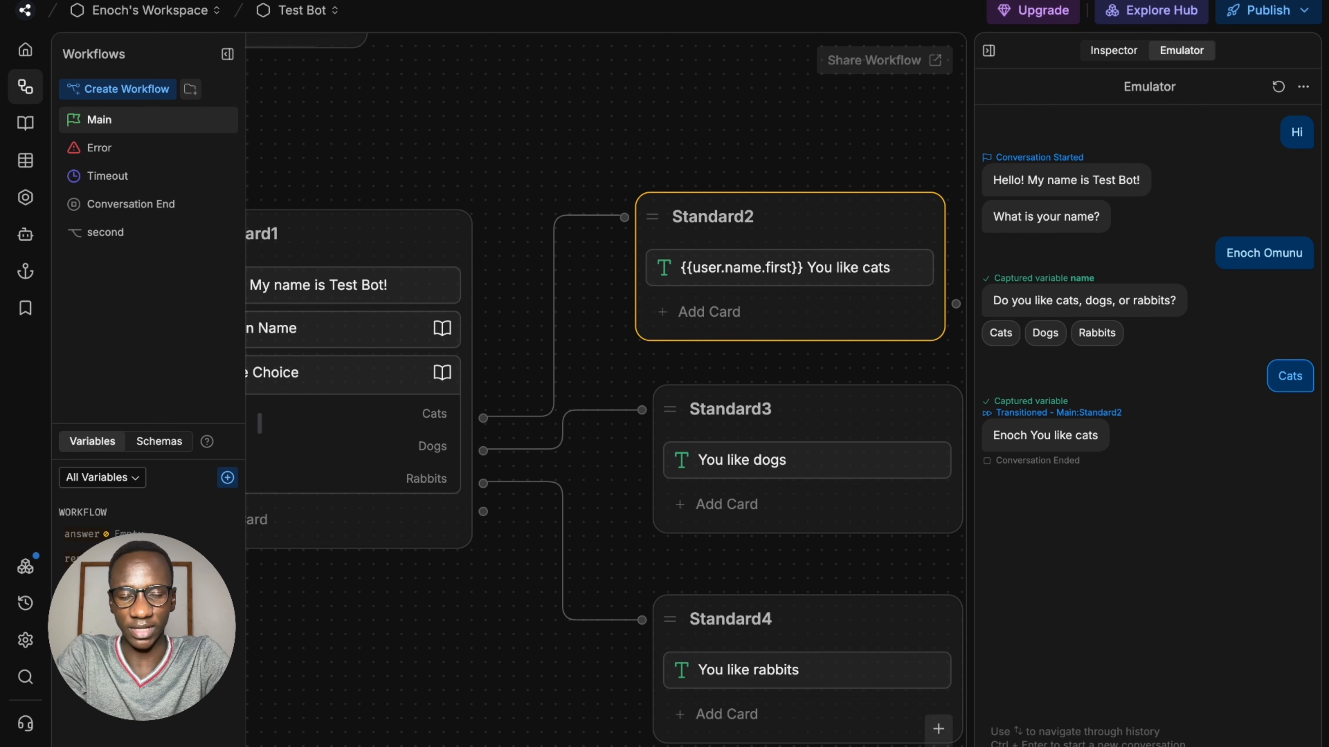
Step: Look over the new variable form and the Capture Information cards available for the Standard2 node
{"action": "left_click", "coordinate": [228, 477]}
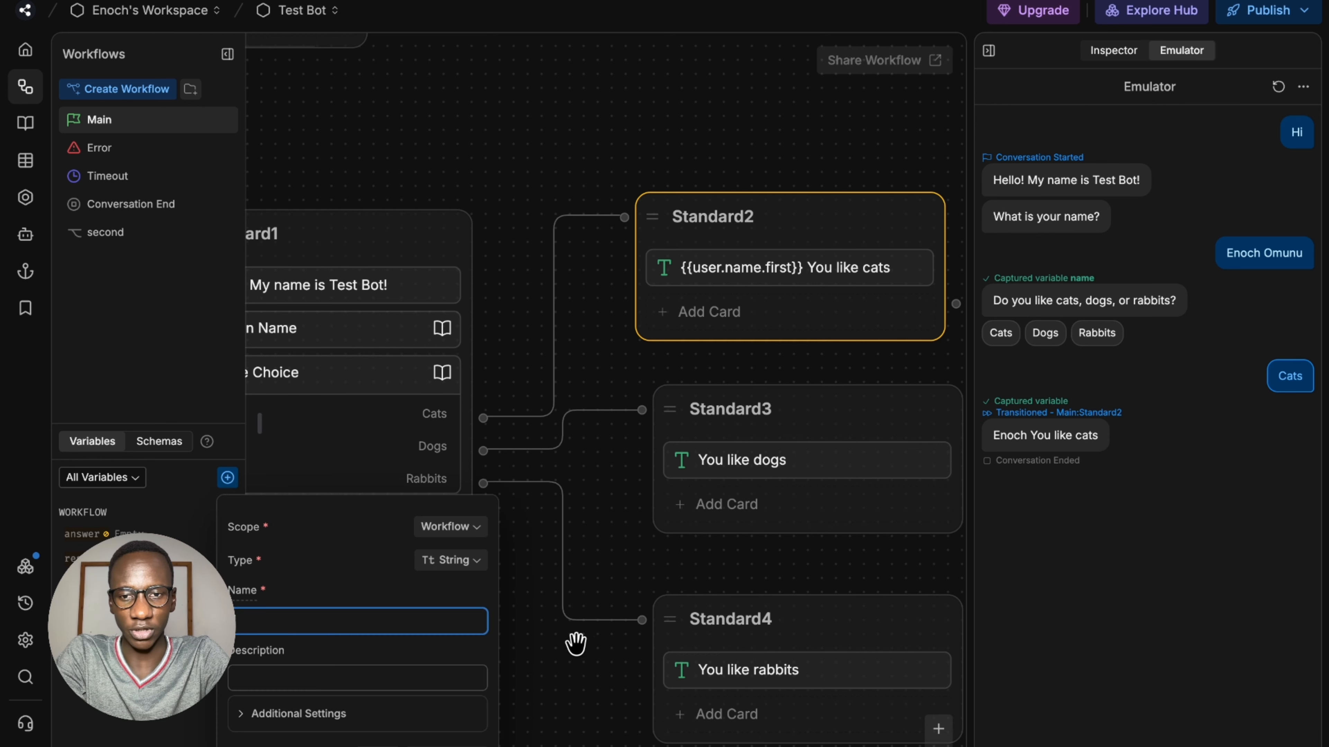
{"action": "left_click", "coordinate": [560, 649]}
{"action": "left_click", "coordinate": [730, 319]}
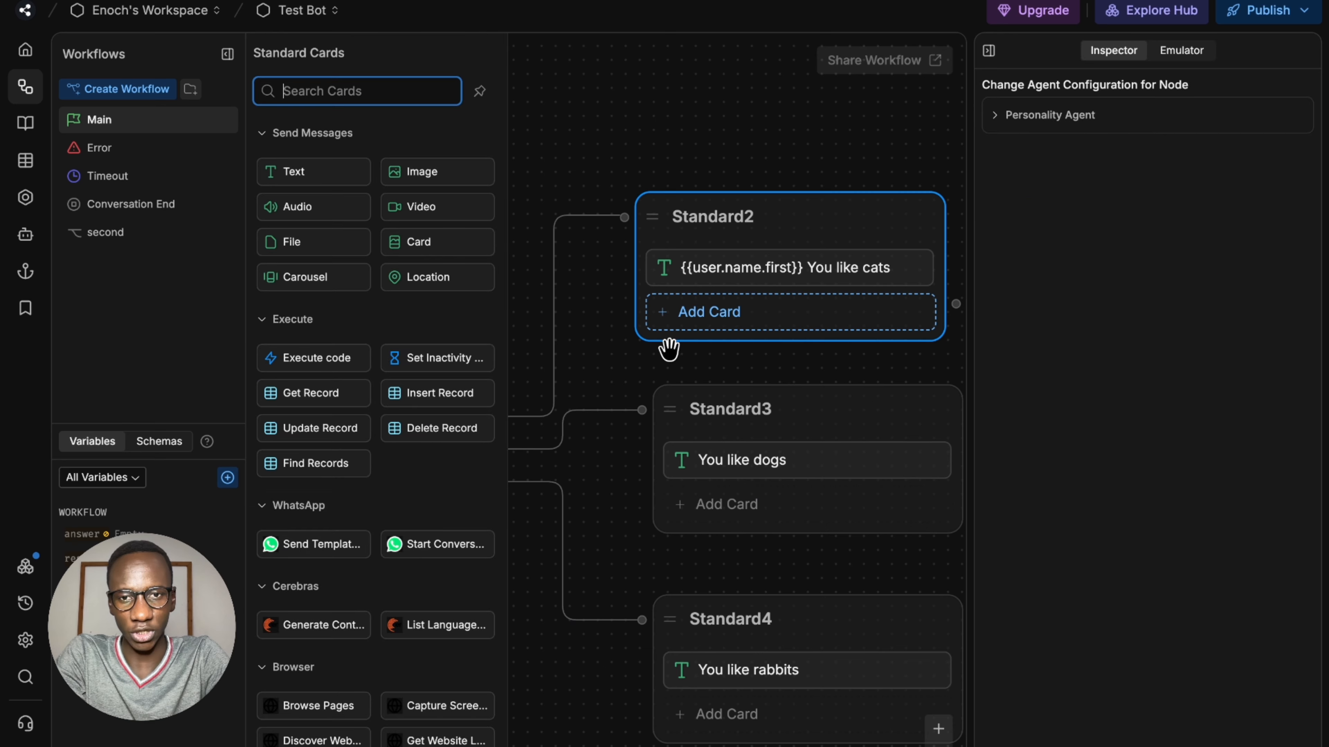
{"action": "scroll", "coordinate": [382, 505], "scroll_direction": "down", "scroll_amount": 5}
{"action": "scroll", "coordinate": [381, 505], "scroll_direction": "down", "scroll_amount": 10}
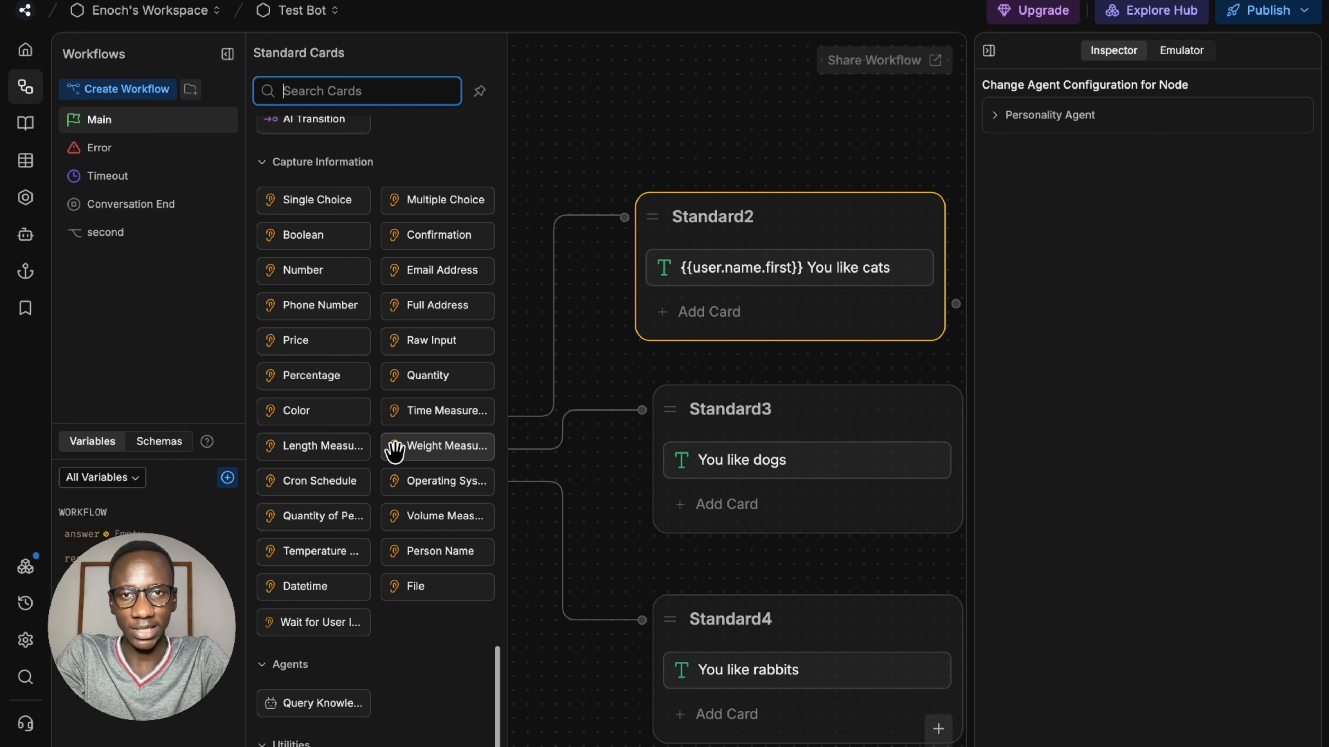
{"action": "mouse_move", "coordinate": [395, 587]}
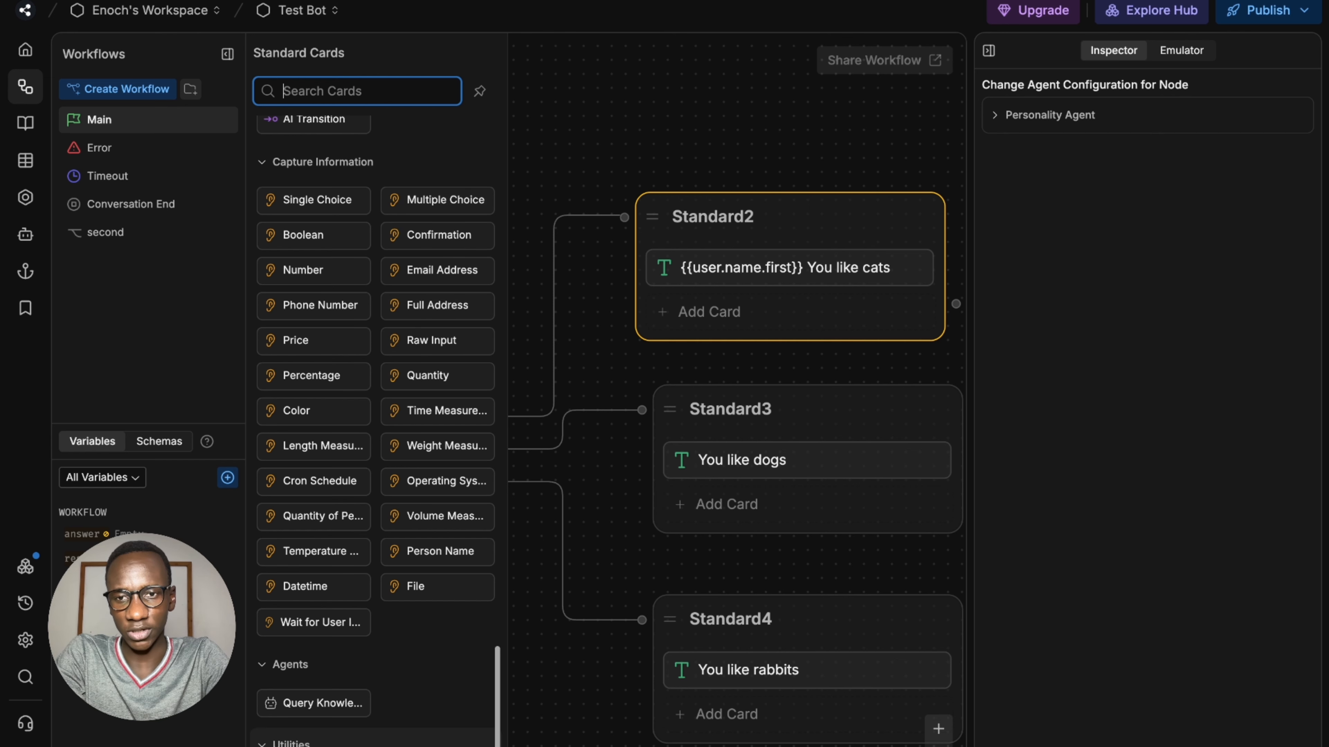
{"action": "left_click", "coordinate": [628, 341]}
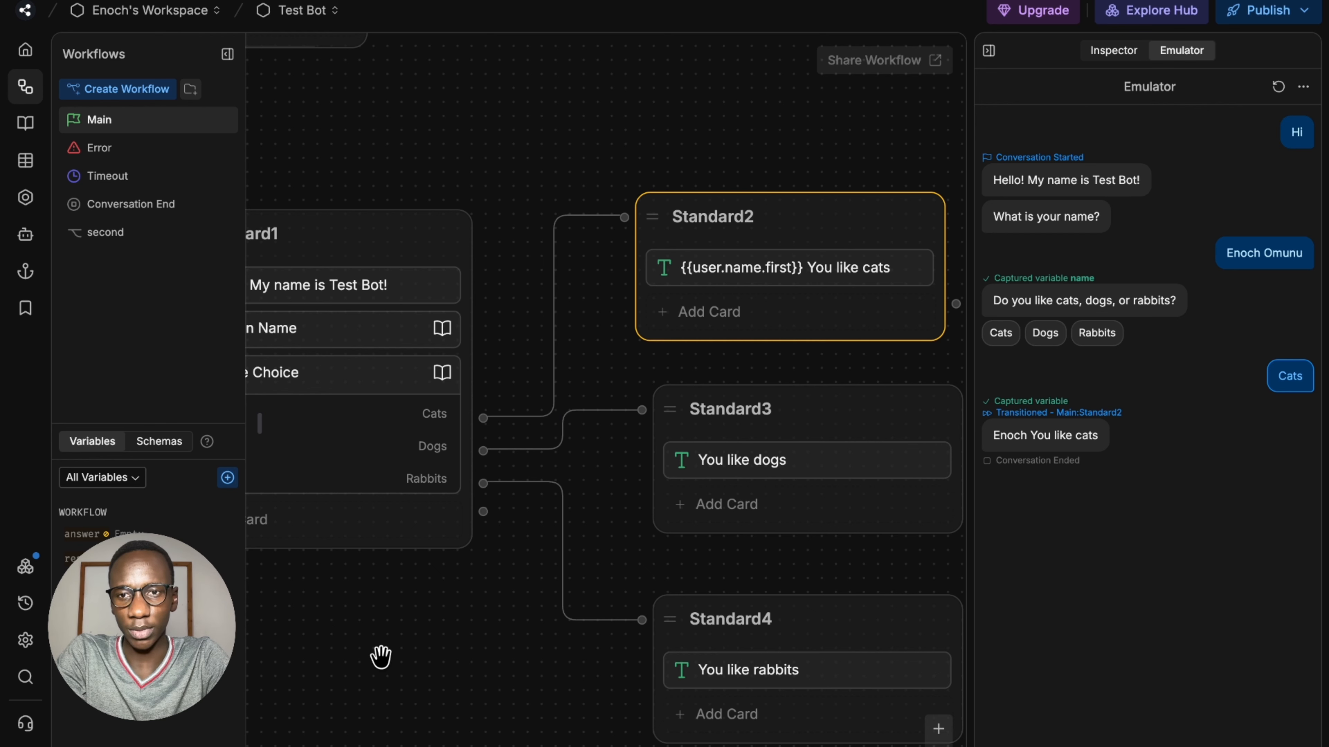
{"action": "scroll", "coordinate": [380, 657], "scroll_direction": "down", "scroll_amount": 5}
{"action": "left_click_drag", "start_coordinate": [376, 653], "coordinate": [455, 579]}
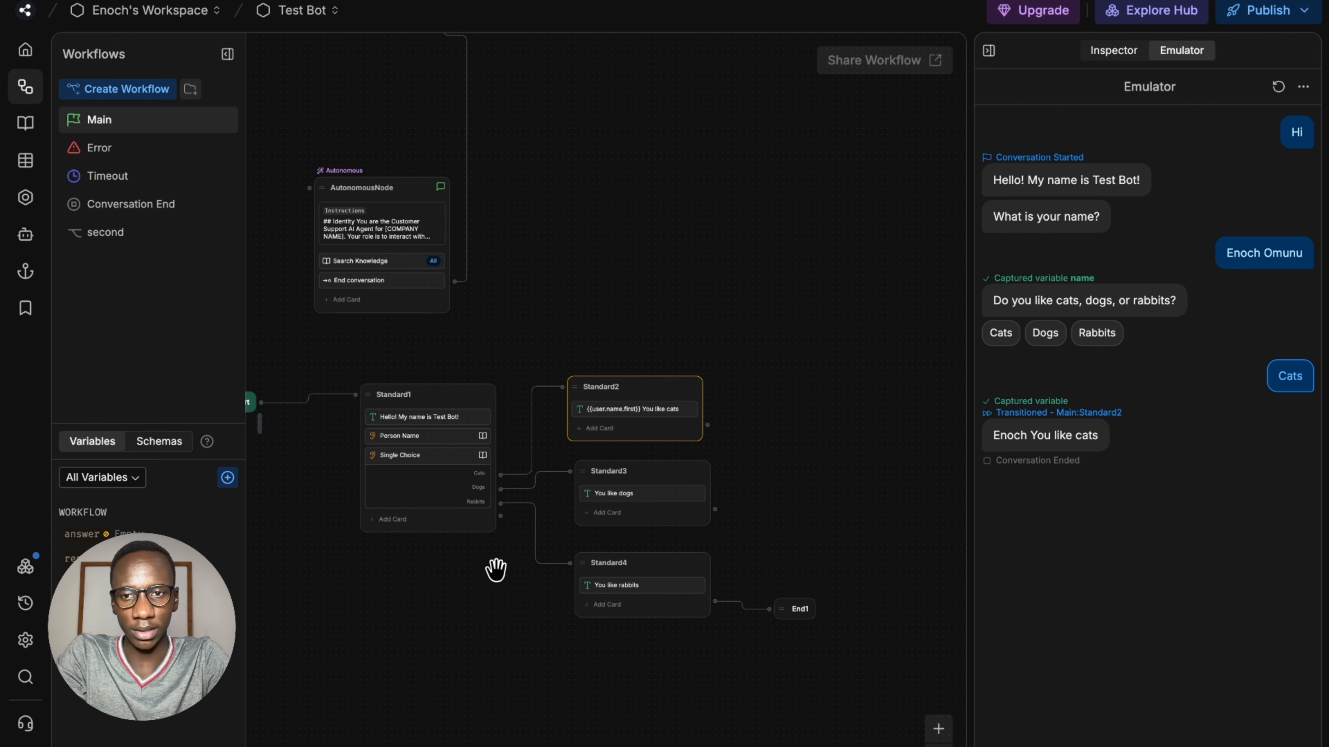
{"action": "mouse_move", "coordinate": [475, 635]}
{"action": "left_mouse_down"}
{"action": "mouse_move", "coordinate": [525, 641]}
{"action": "mouse_move", "coordinate": [492, 638]}
{"action": "left_mouse_up"}
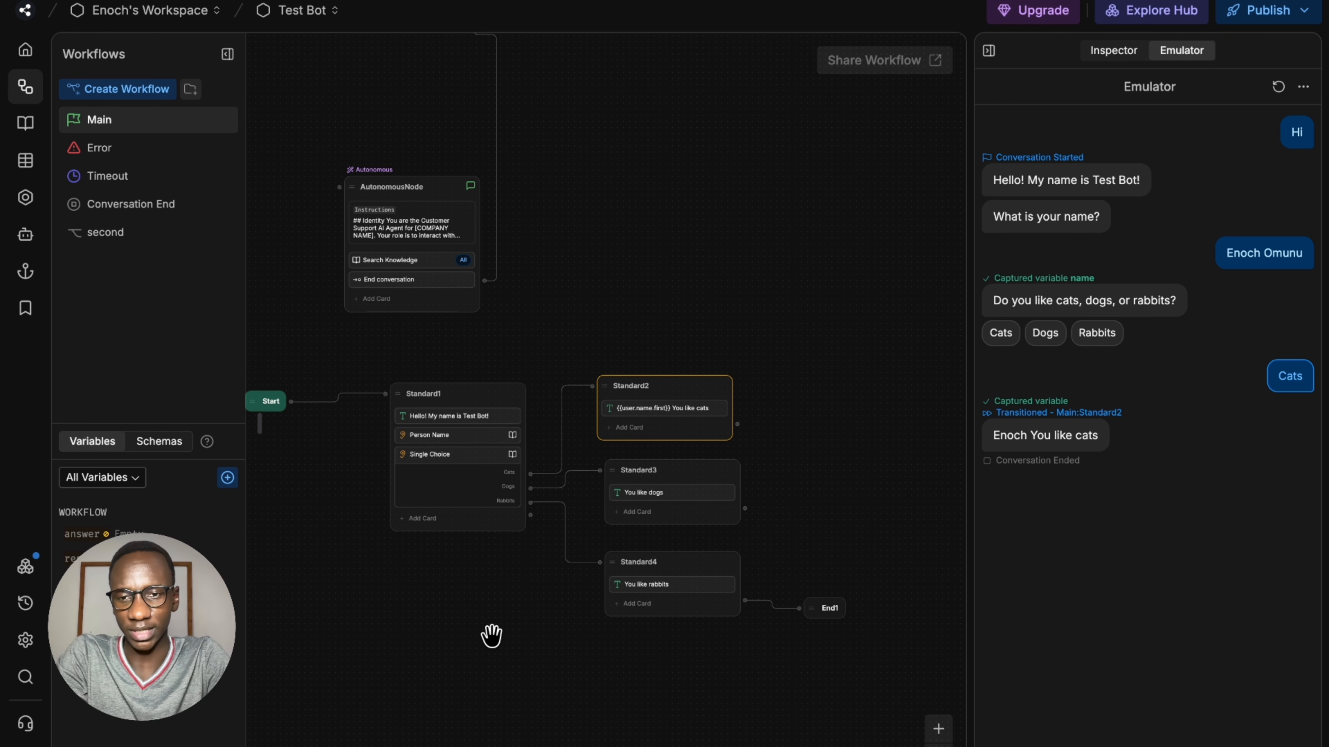
{"action": "left_click_drag", "start_coordinate": [491, 635], "coordinate": [481, 632]}
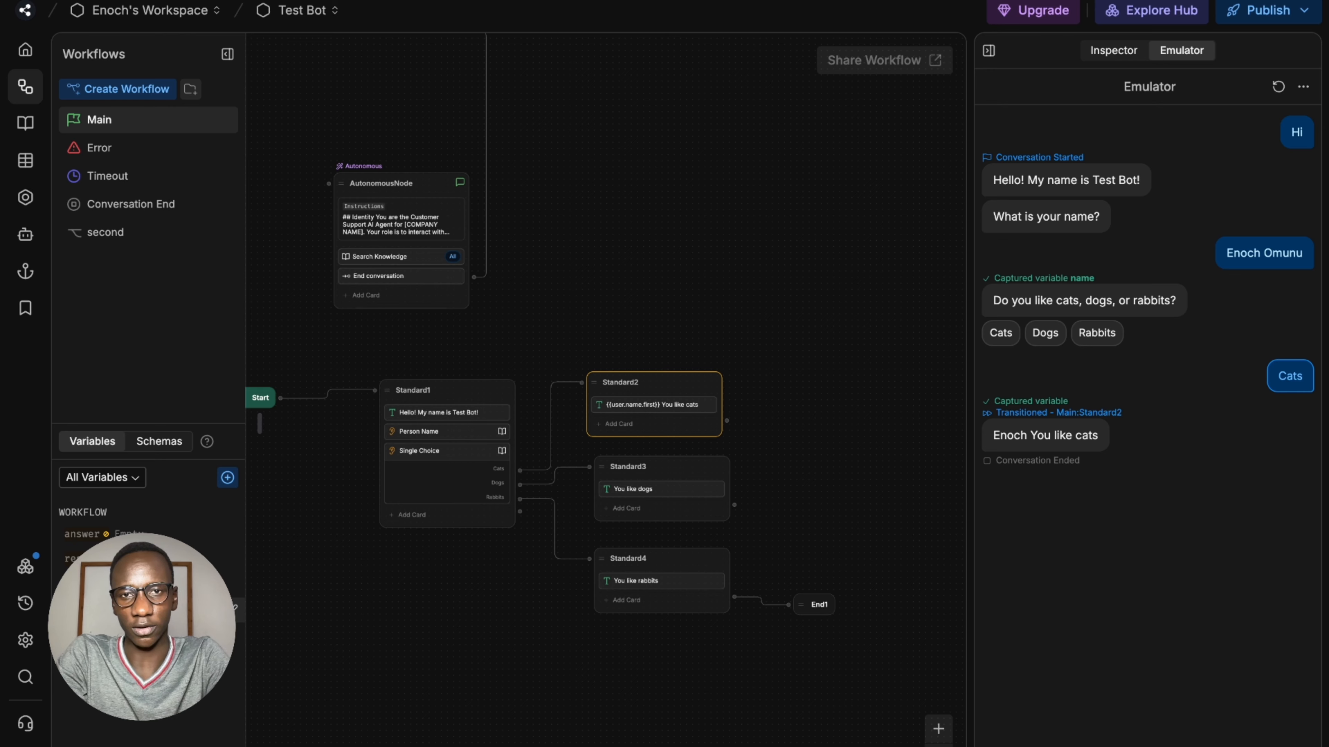
{"action": "scroll", "coordinate": [284, 267], "scroll_direction": "up", "scroll_amount": 5}
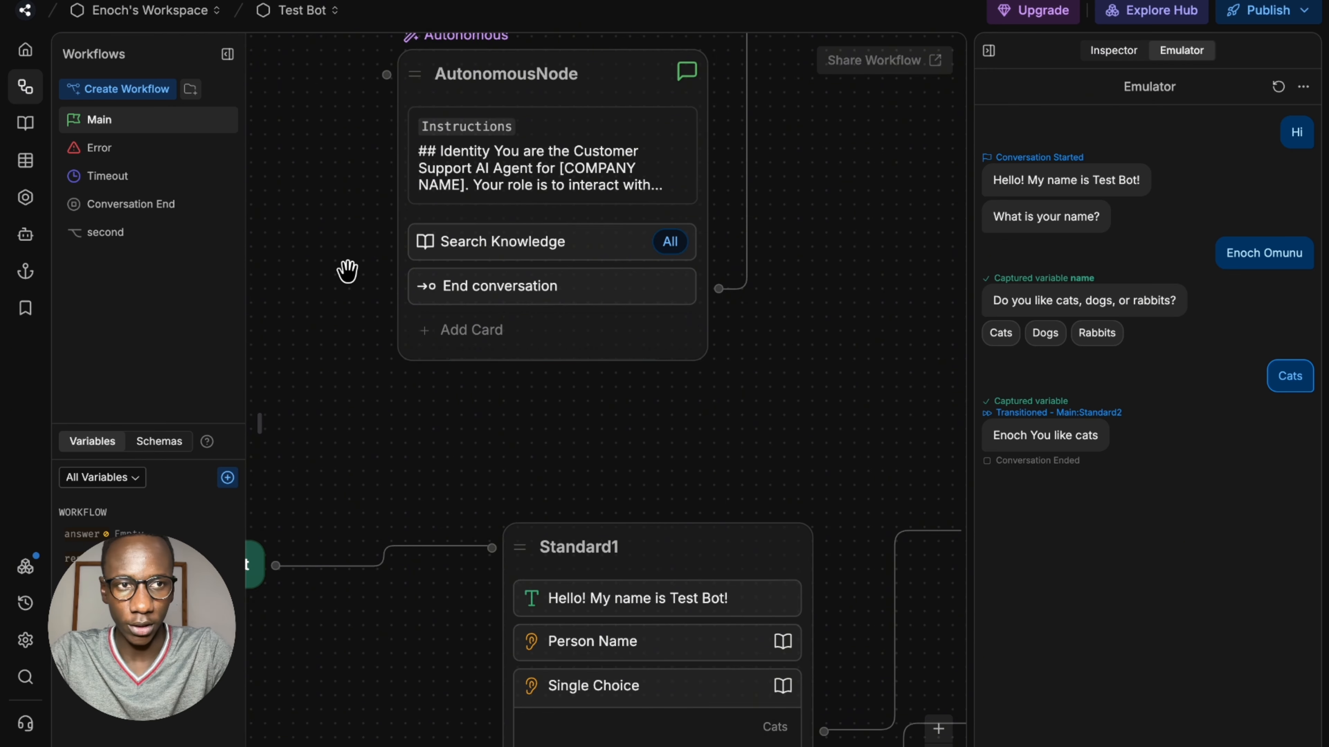
Step: Open the Default Knowledge Base at full width and examine its website, document and table source options without adding any
{"action": "left_click", "coordinate": [23, 126]}
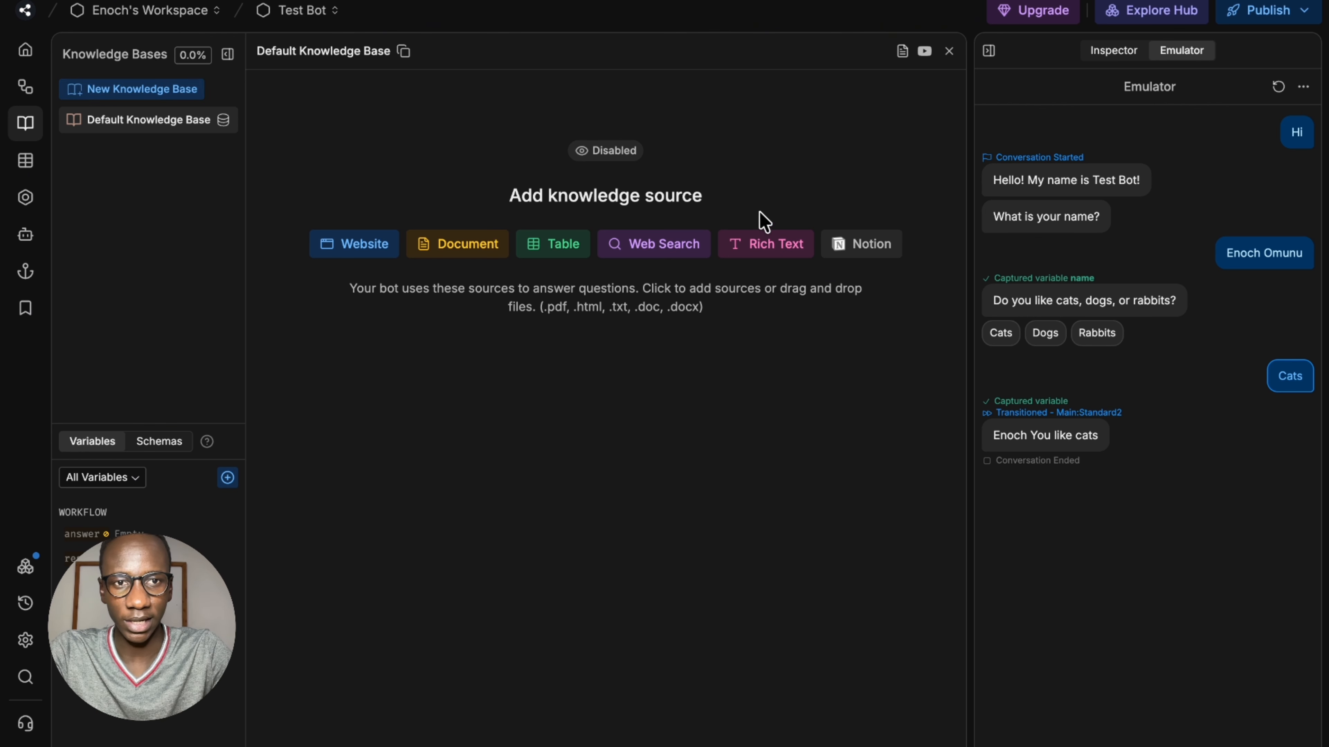
{"action": "left_click", "coordinate": [985, 57]}
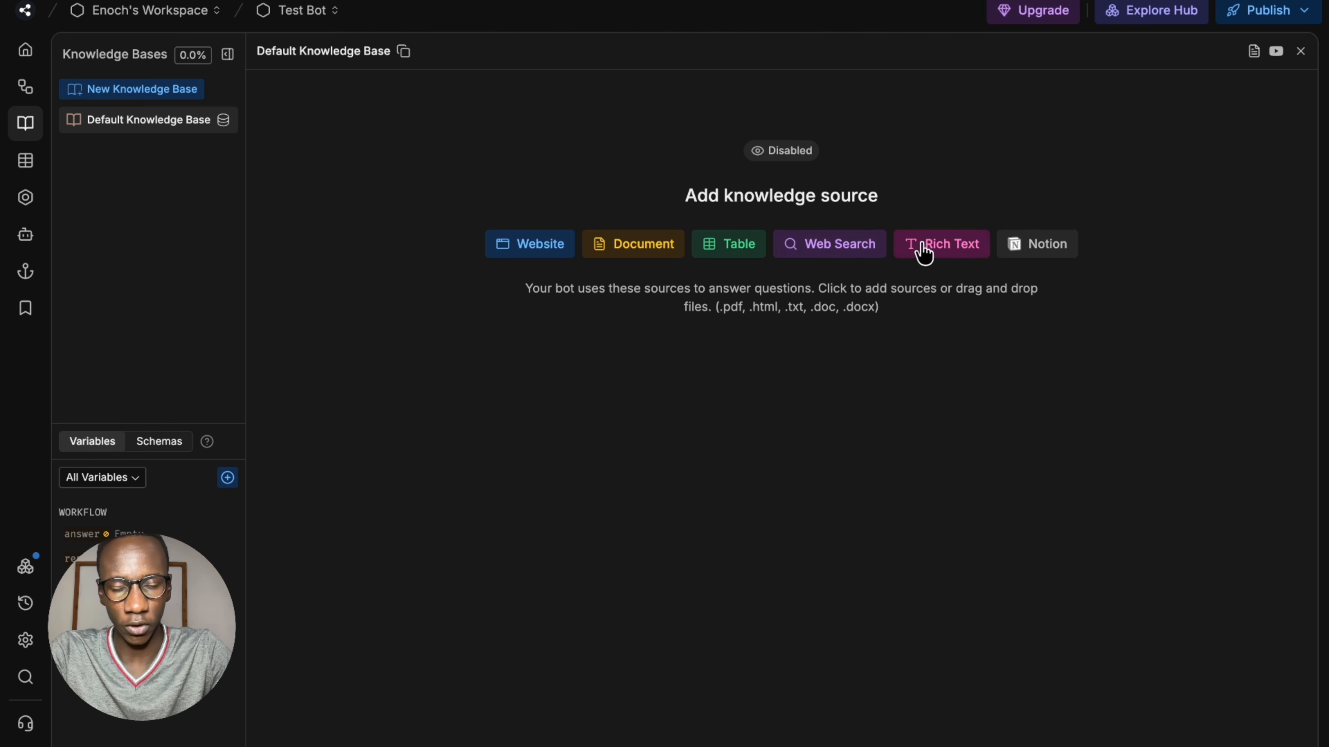
{"action": "left_click", "coordinate": [556, 254]}
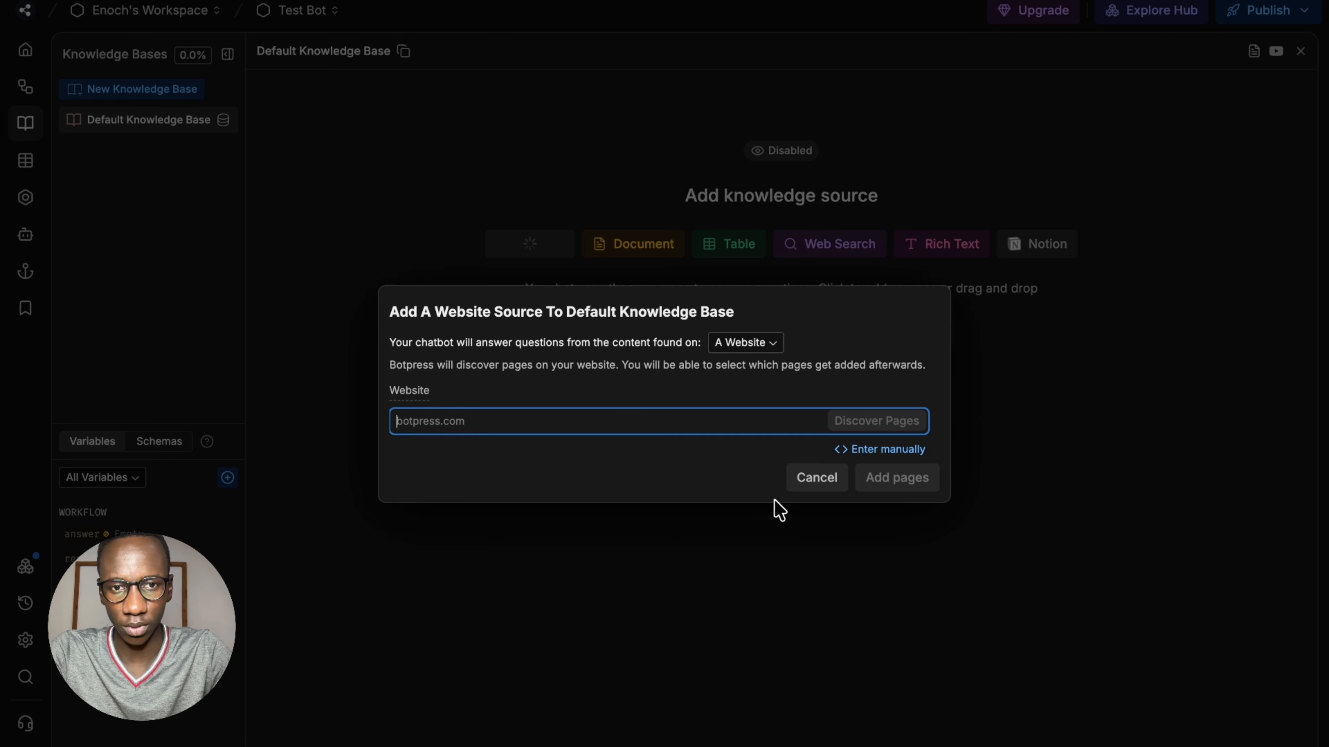
{"action": "left_click", "coordinate": [798, 476]}
{"action": "left_click", "coordinate": [648, 255]}
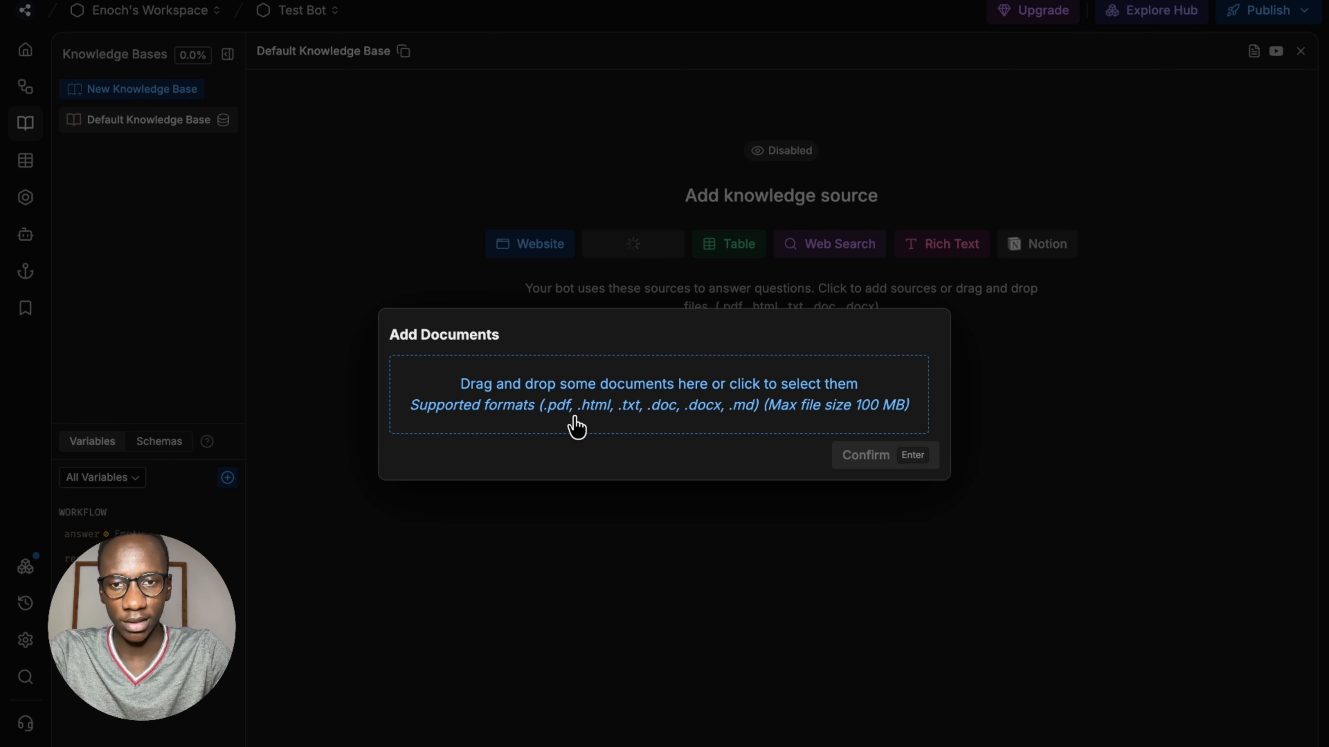
{"action": "left_click", "coordinate": [1041, 374]}
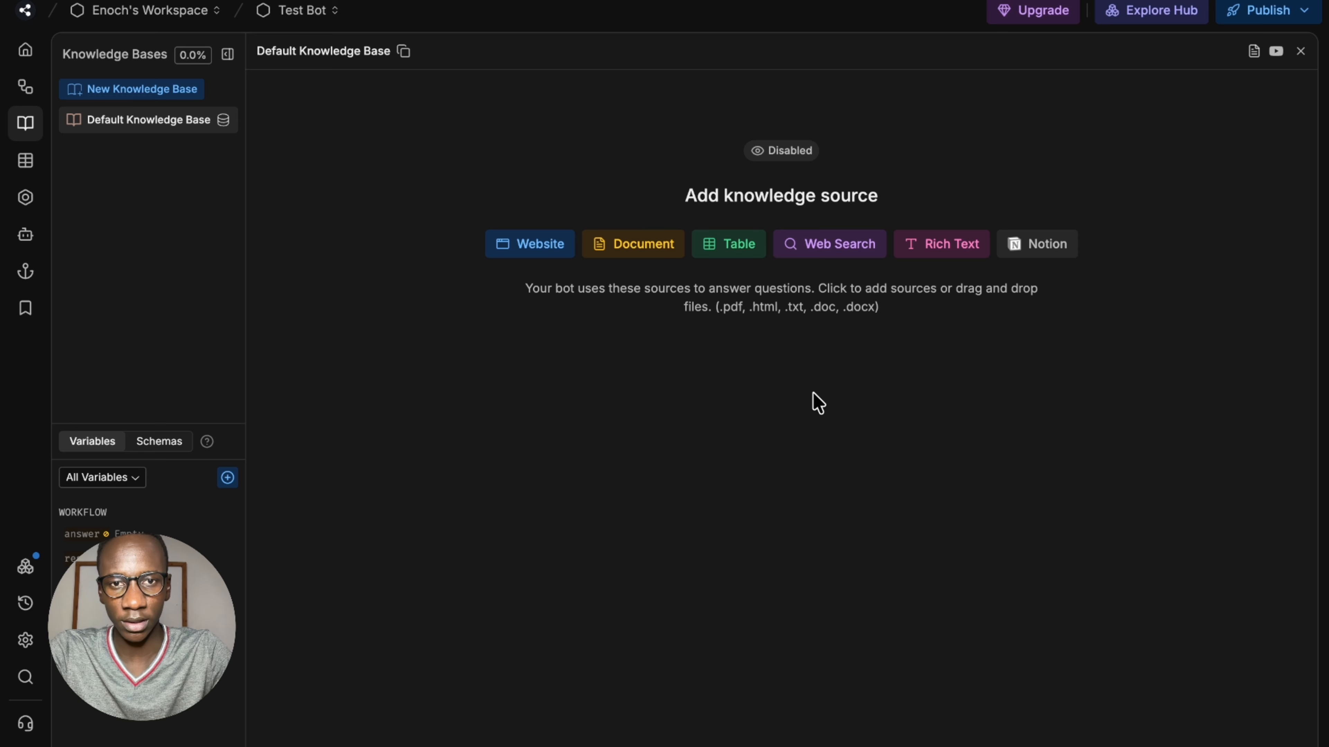
{"action": "left_click", "coordinate": [731, 251]}
{"action": "left_click", "coordinate": [733, 454]}
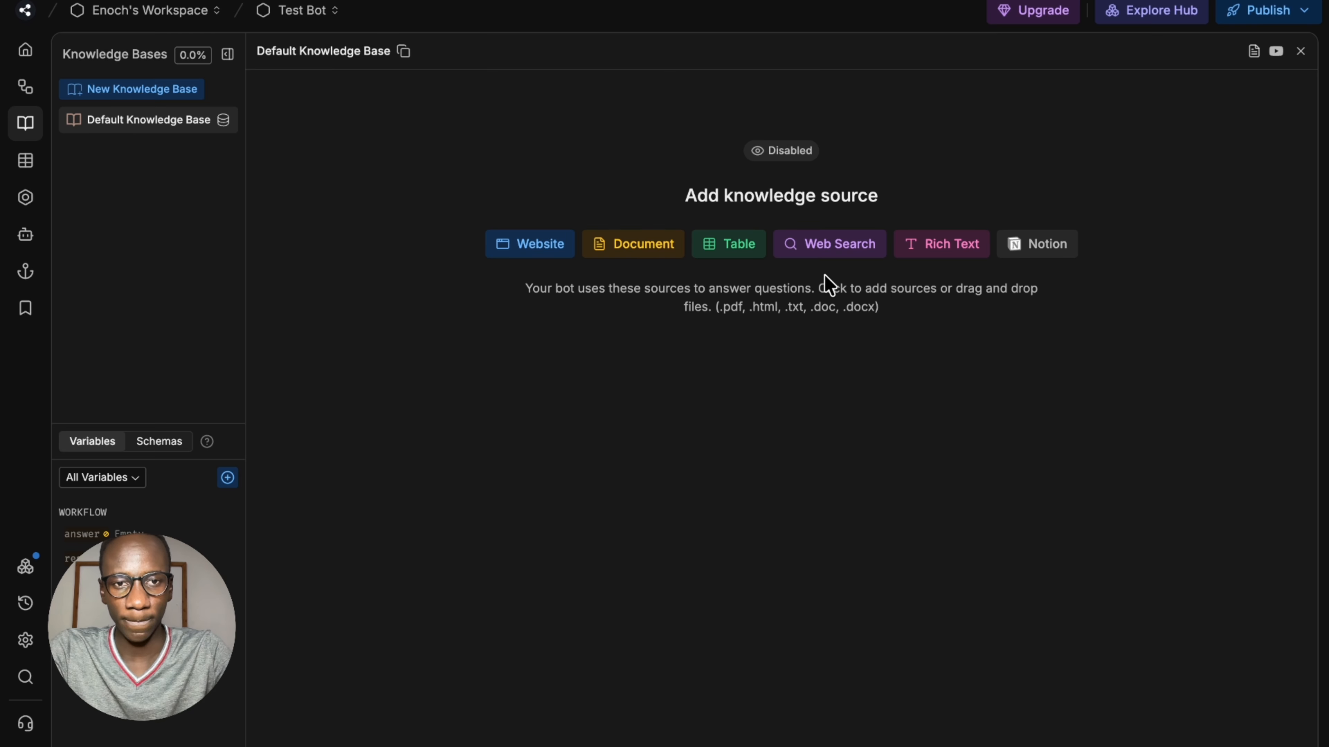
Step: Add a Web Search source to the Default Knowledge Base and delete it again
{"action": "left_click", "coordinate": [825, 251]}
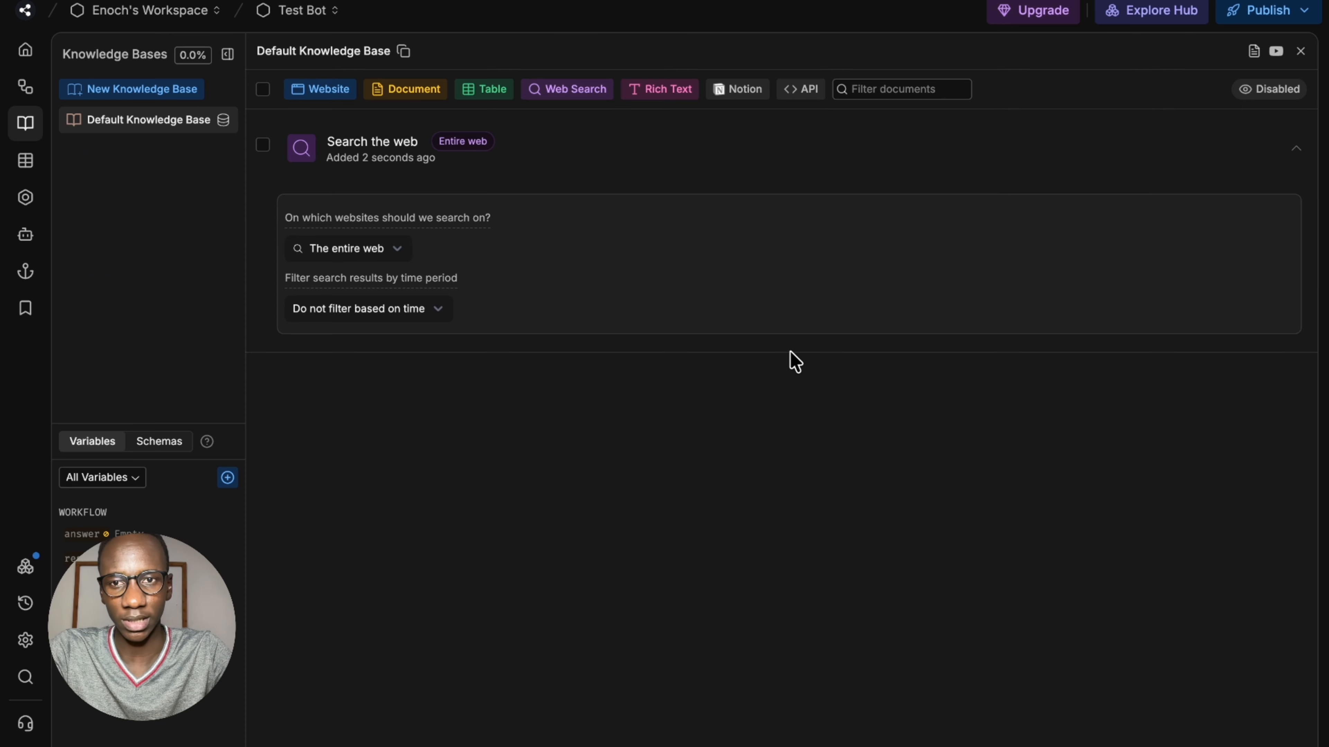
{"action": "left_click", "coordinate": [263, 145]}
{"action": "left_click", "coordinate": [376, 92]}
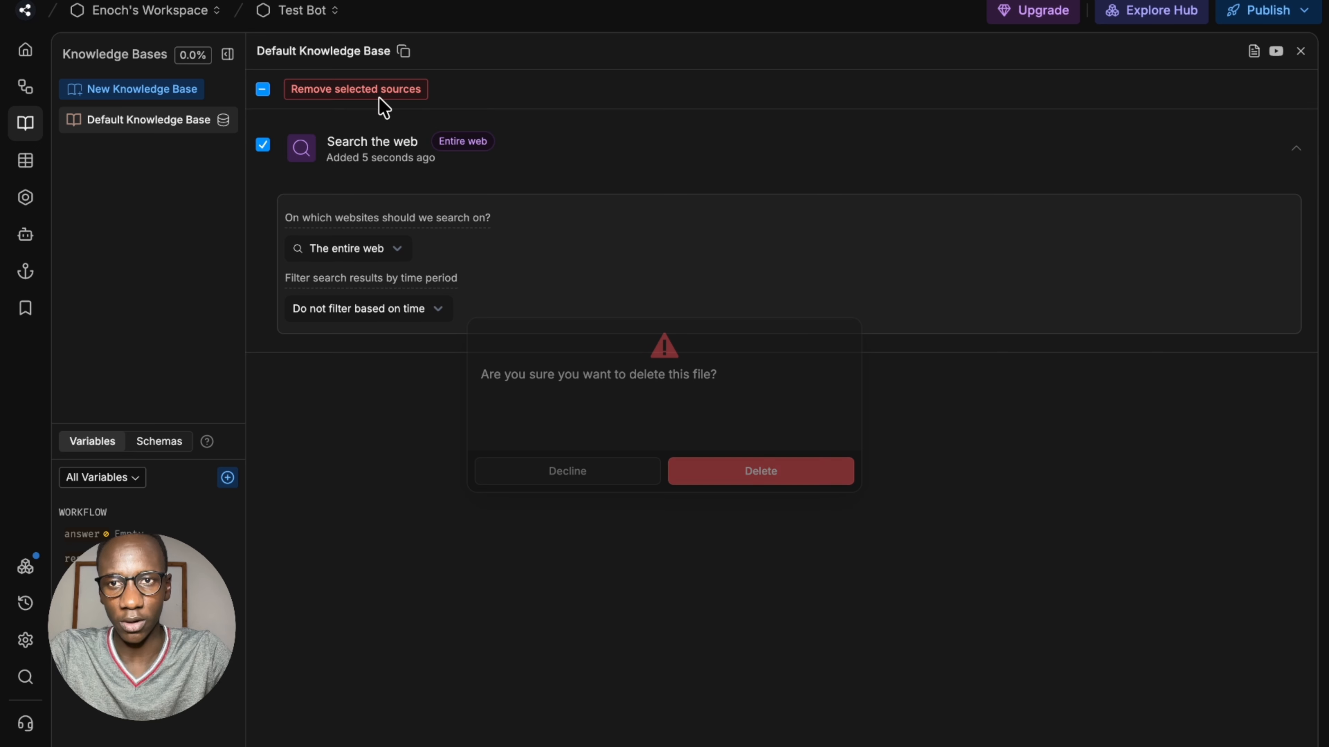
{"action": "left_click", "coordinate": [717, 482]}
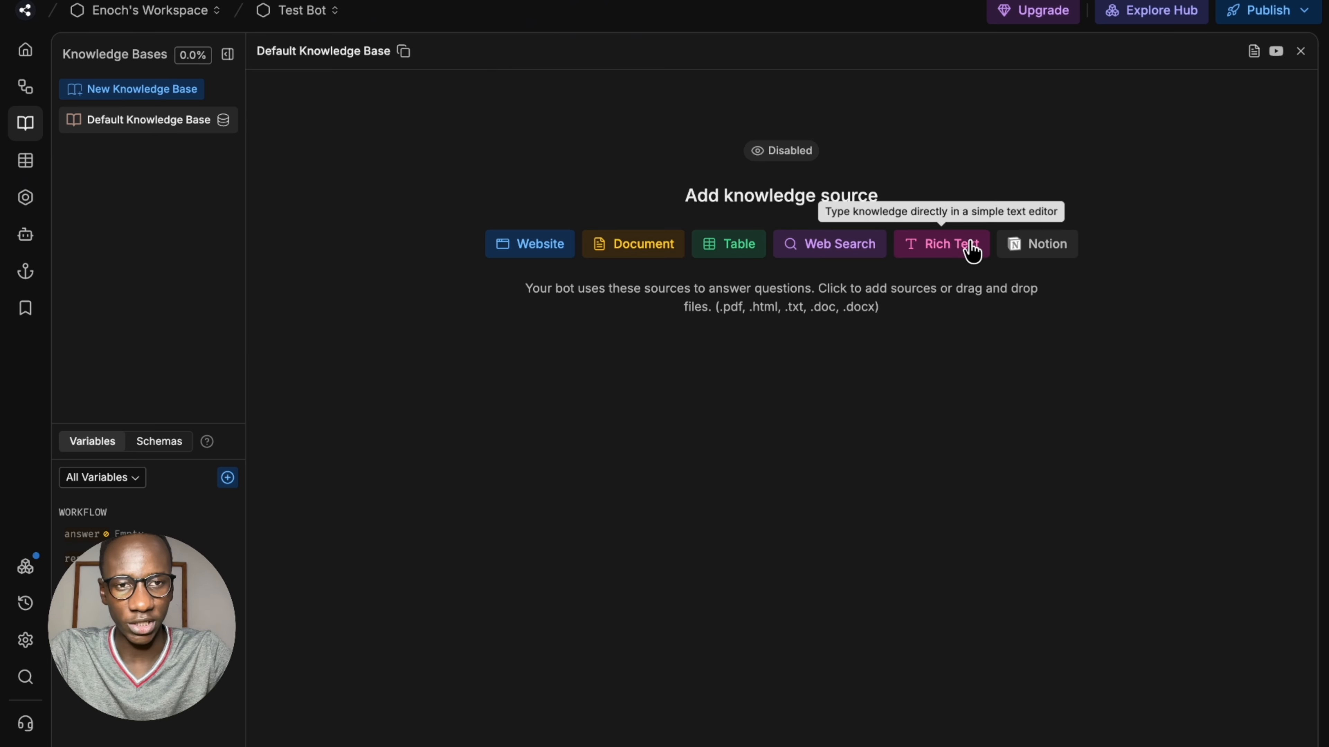
Step: Add a Rich Text source to the Default Knowledge Base and paste the list of fruits with prices, colours and origins in rich format
{"action": "left_click", "coordinate": [934, 257]}
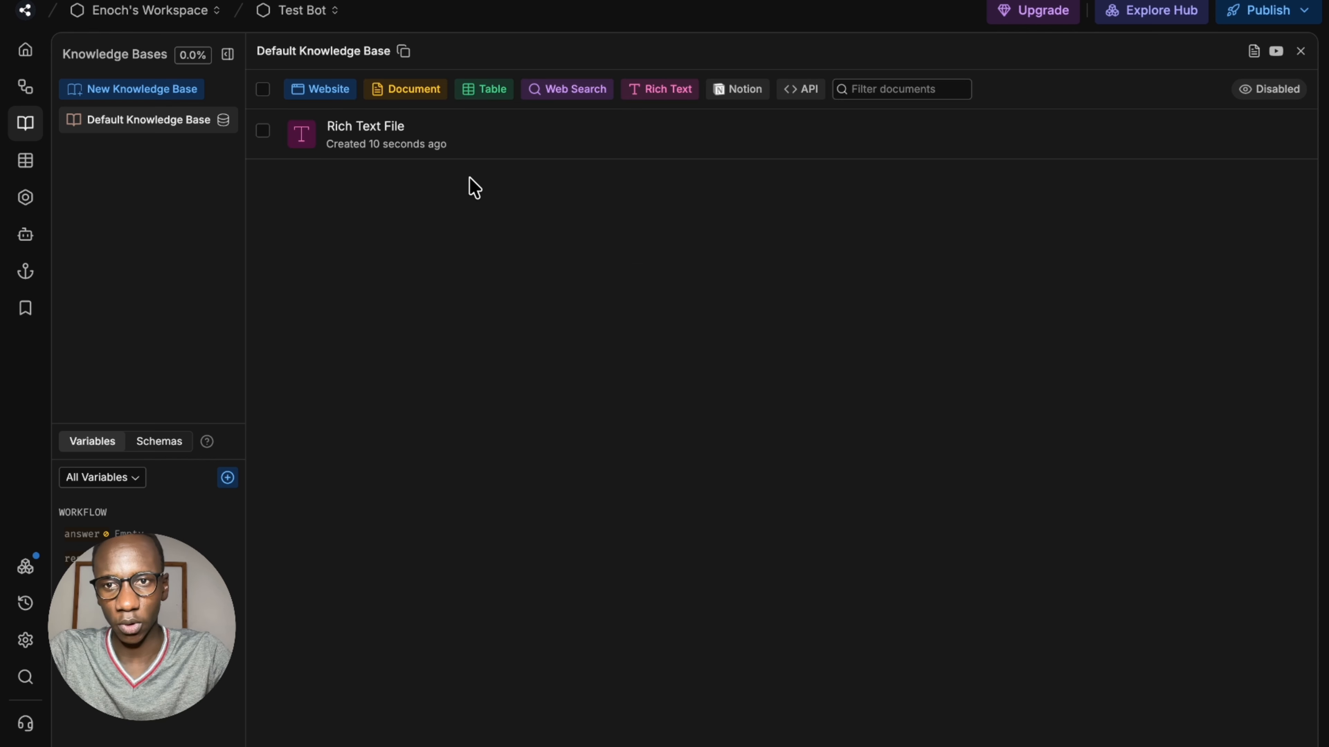
{"action": "left_click", "coordinate": [425, 143]}
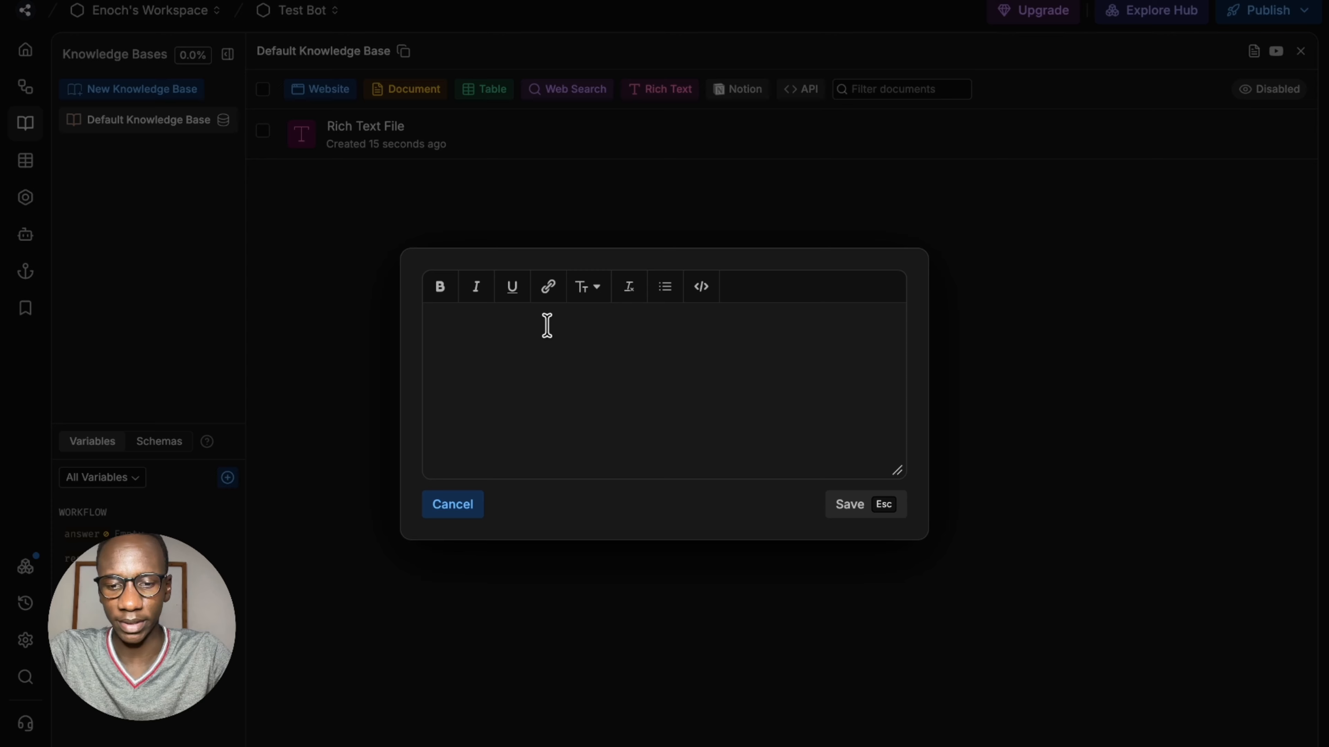
{"action": "key", "text": "ctrl+v"}
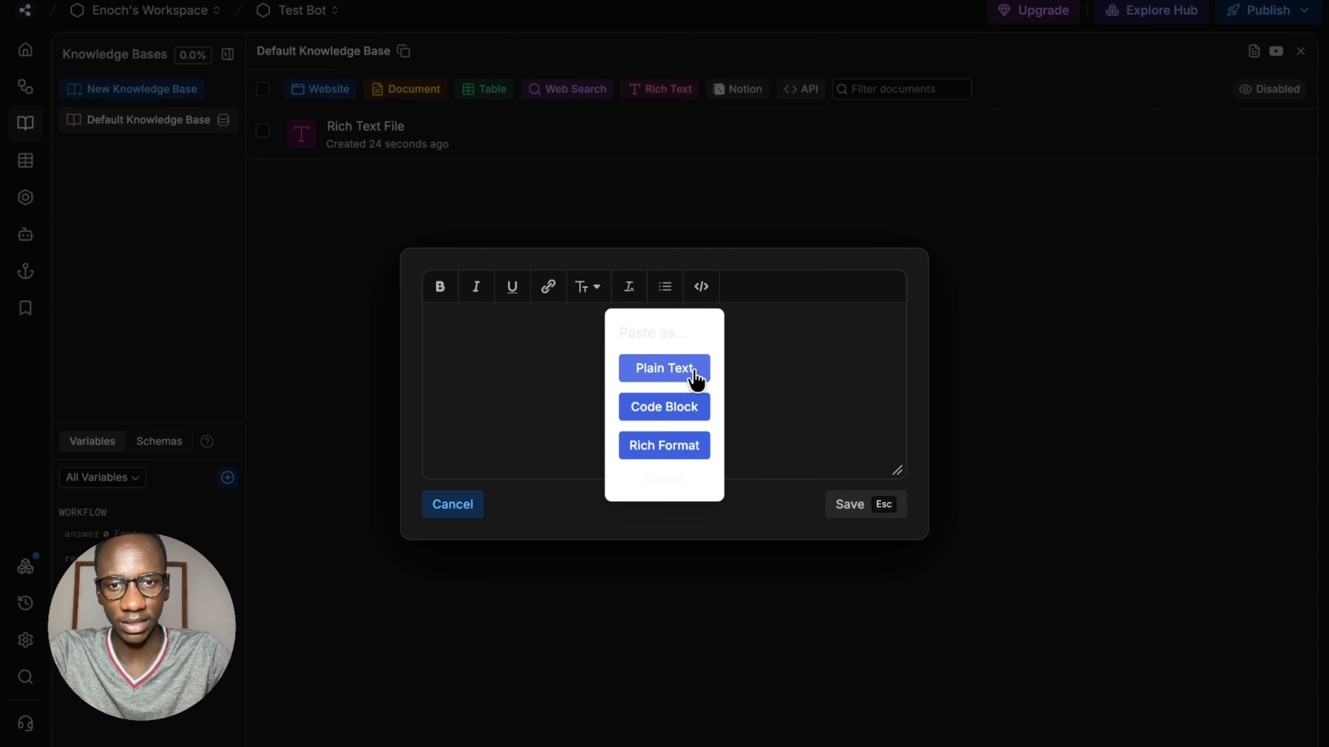
{"action": "left_click", "coordinate": [678, 446]}
{"action": "scroll", "coordinate": [654, 395], "scroll_direction": "up", "scroll_amount": 5}
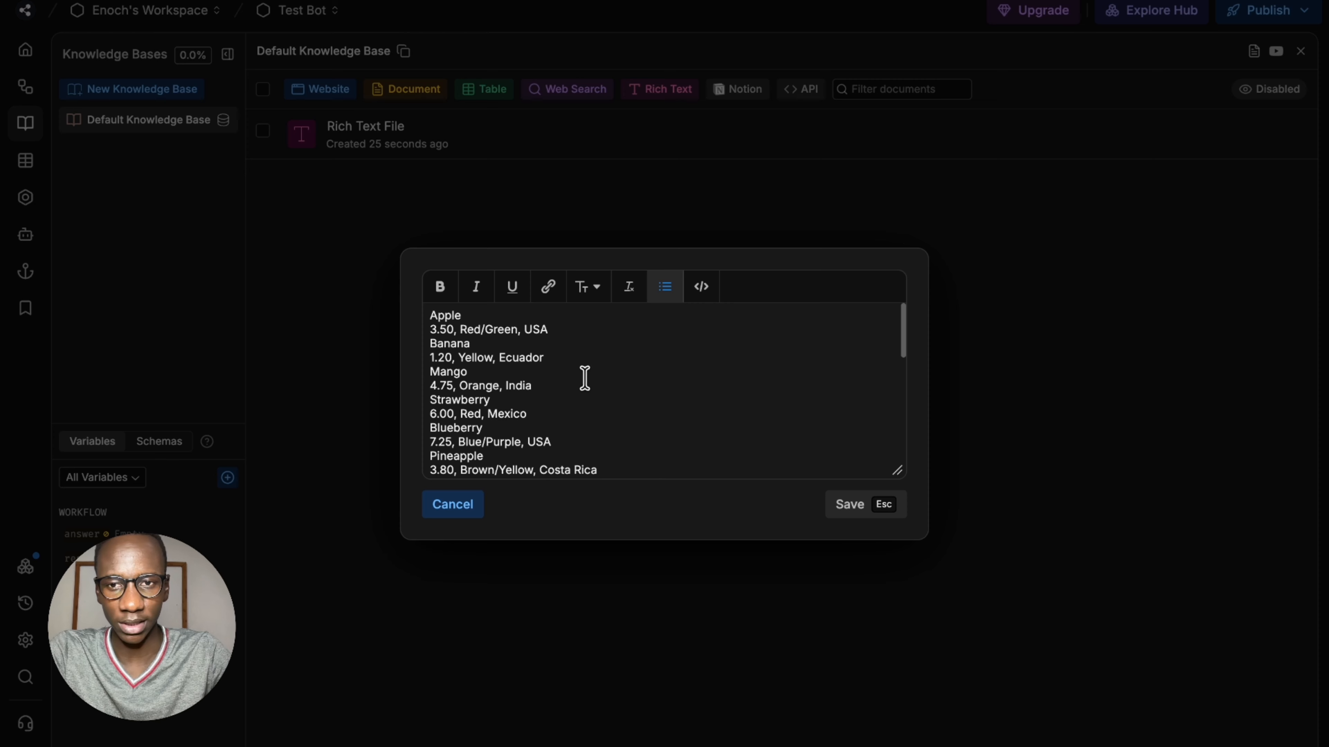
Step: Insert blank lines above Apple at the start of the rich text source
{"action": "left_click", "coordinate": [555, 329]}
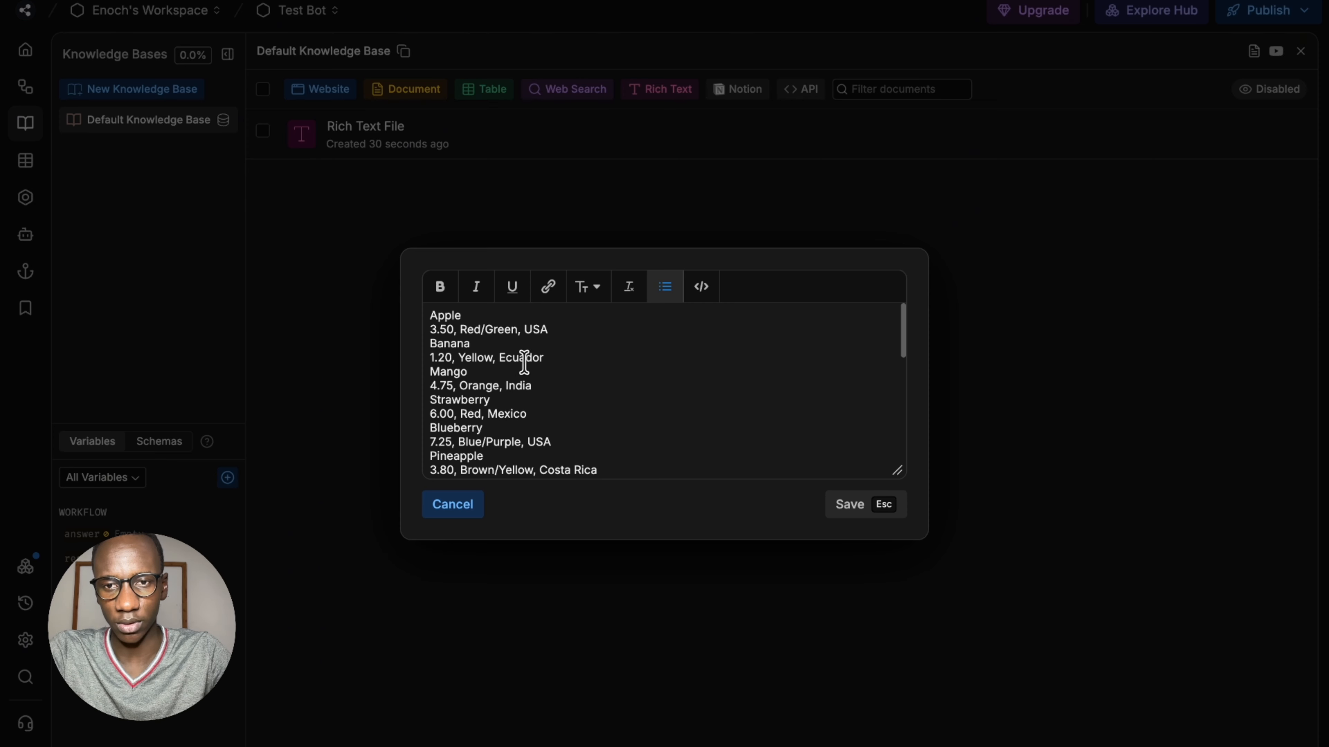
{"action": "left_click", "coordinate": [438, 315]}
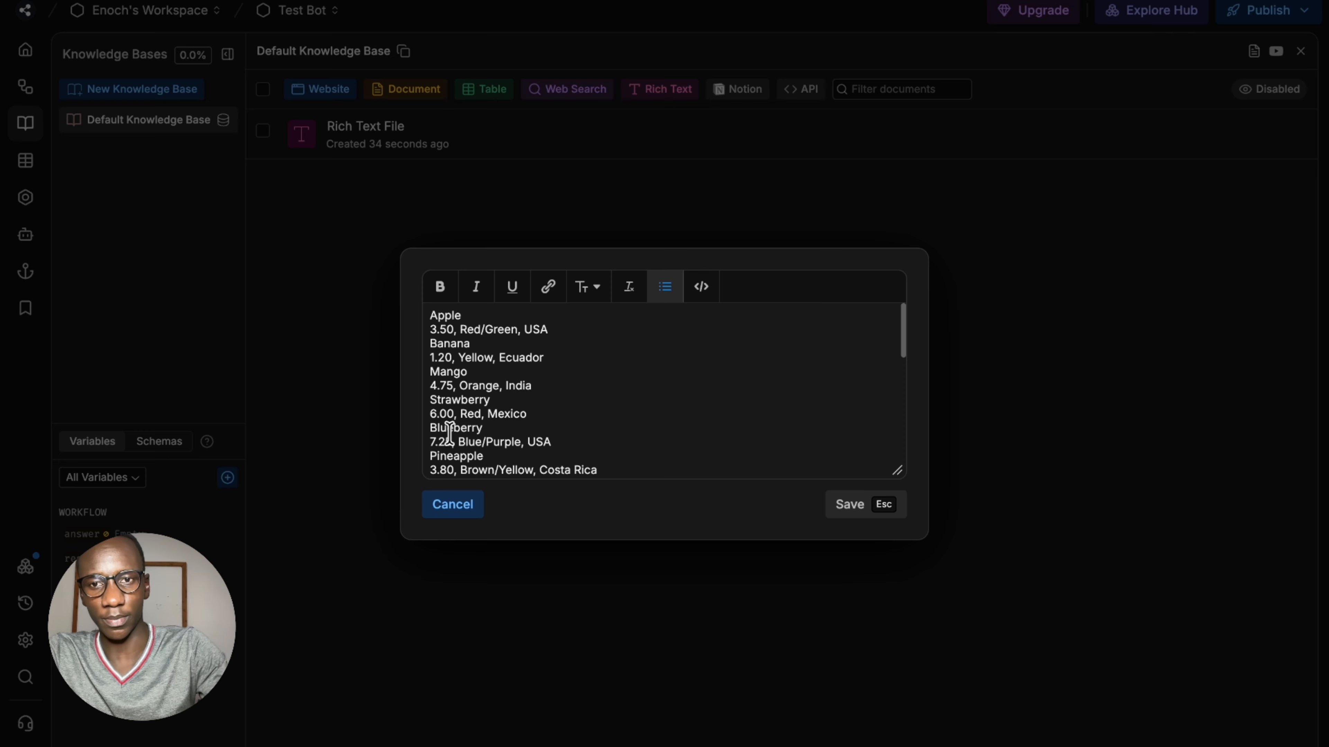
{"action": "key", "text": "Return"}
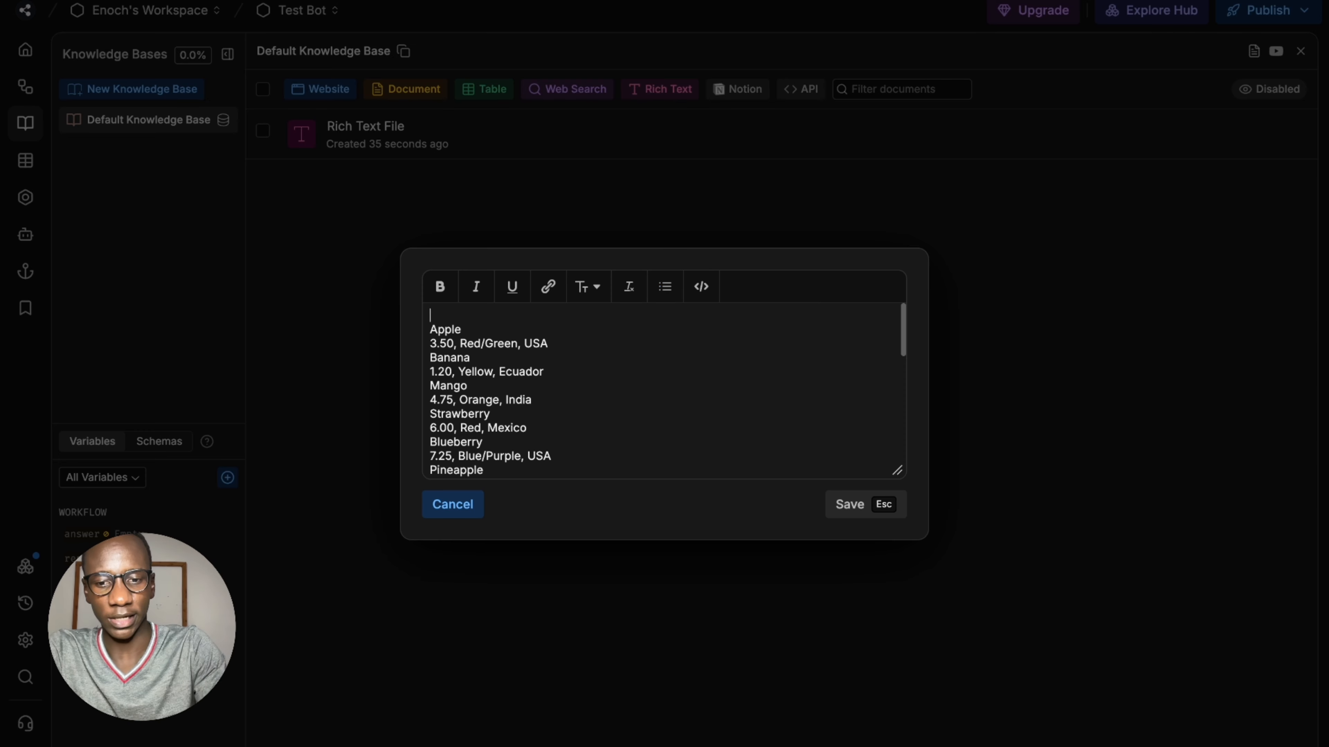
{"action": "key", "text": "Return"}
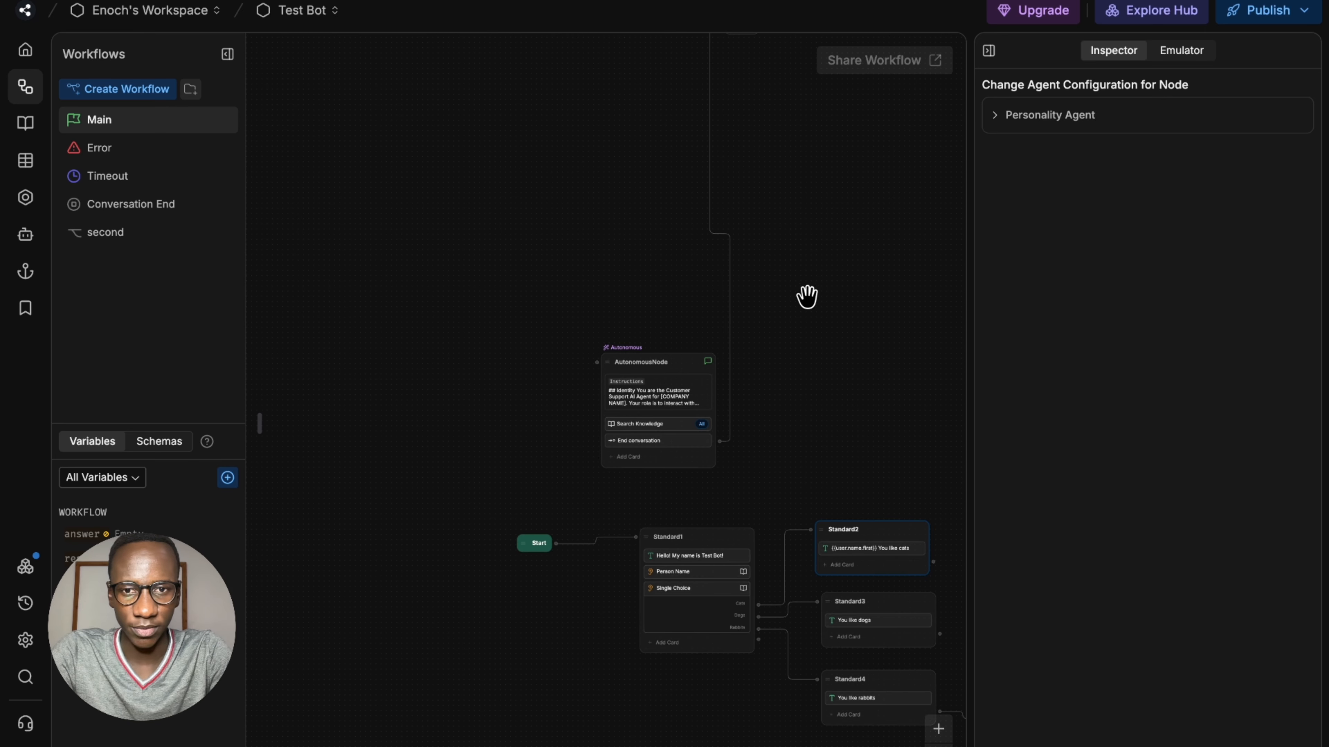
Step: Reconnect the Start node of the Main workflow to the AutonomousNode instead of Standard1
{"action": "scroll", "coordinate": [789, 345], "scroll_direction": "up", "scroll_amount": 5}
{"action": "left_click_drag", "start_coordinate": [738, 444], "coordinate": [884, 255]}
{"action": "mouse_move", "coordinate": [314, 671]}
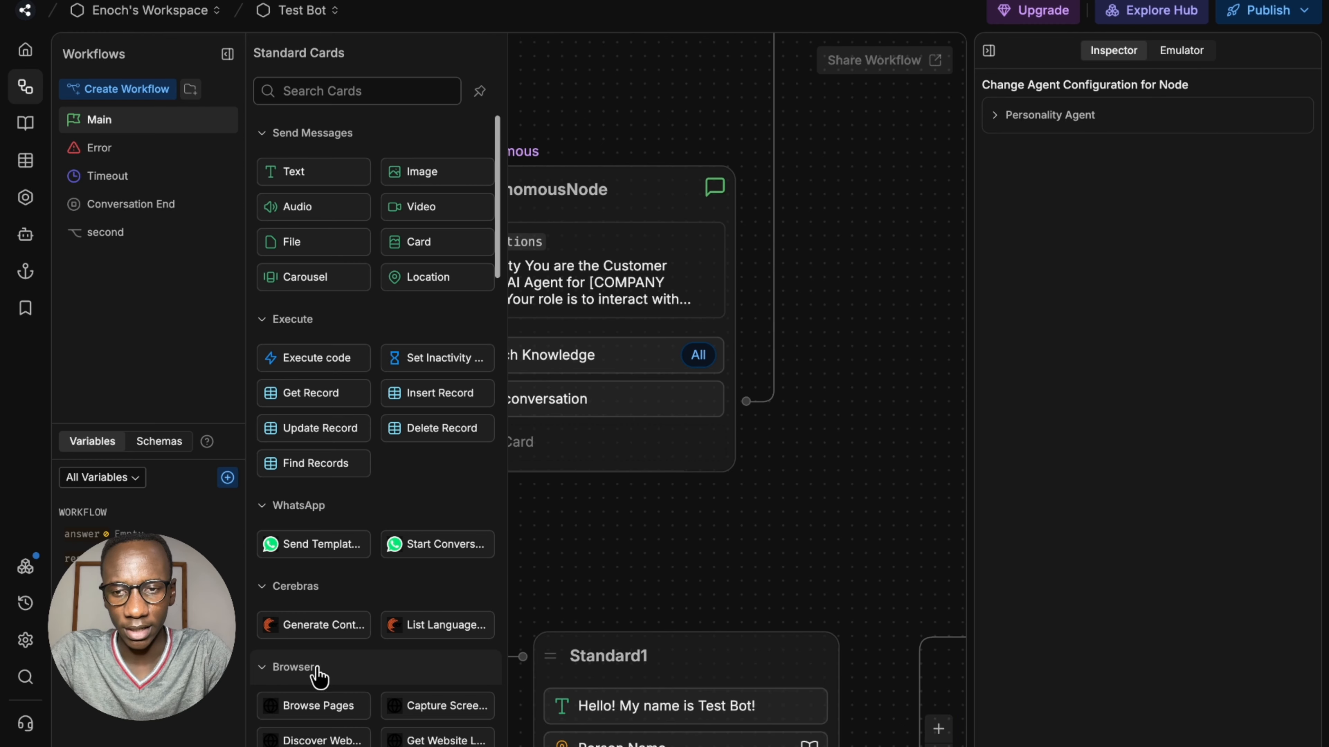
{"action": "left_click", "coordinate": [436, 661]}
{"action": "left_click_drag", "start_coordinate": [621, 574], "coordinate": [772, 557]}
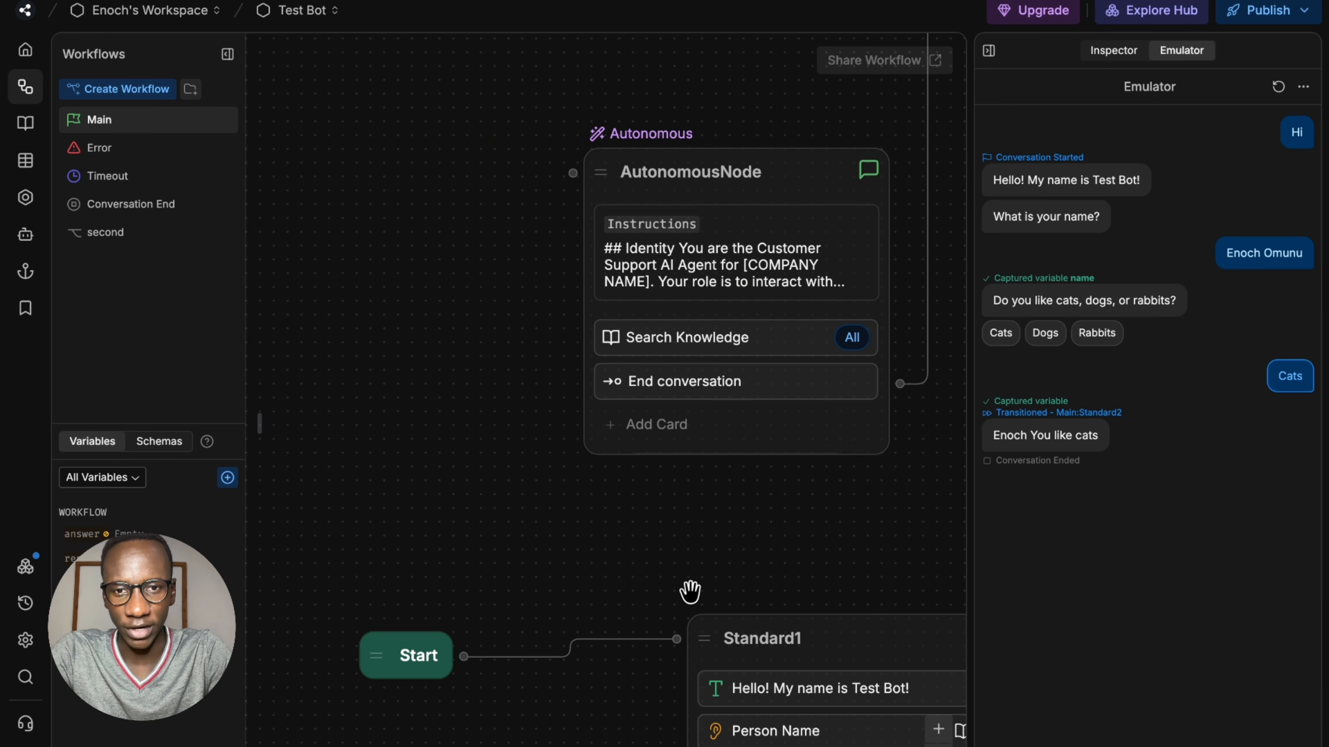
{"action": "left_click_drag", "start_coordinate": [461, 656], "coordinate": [570, 172]}
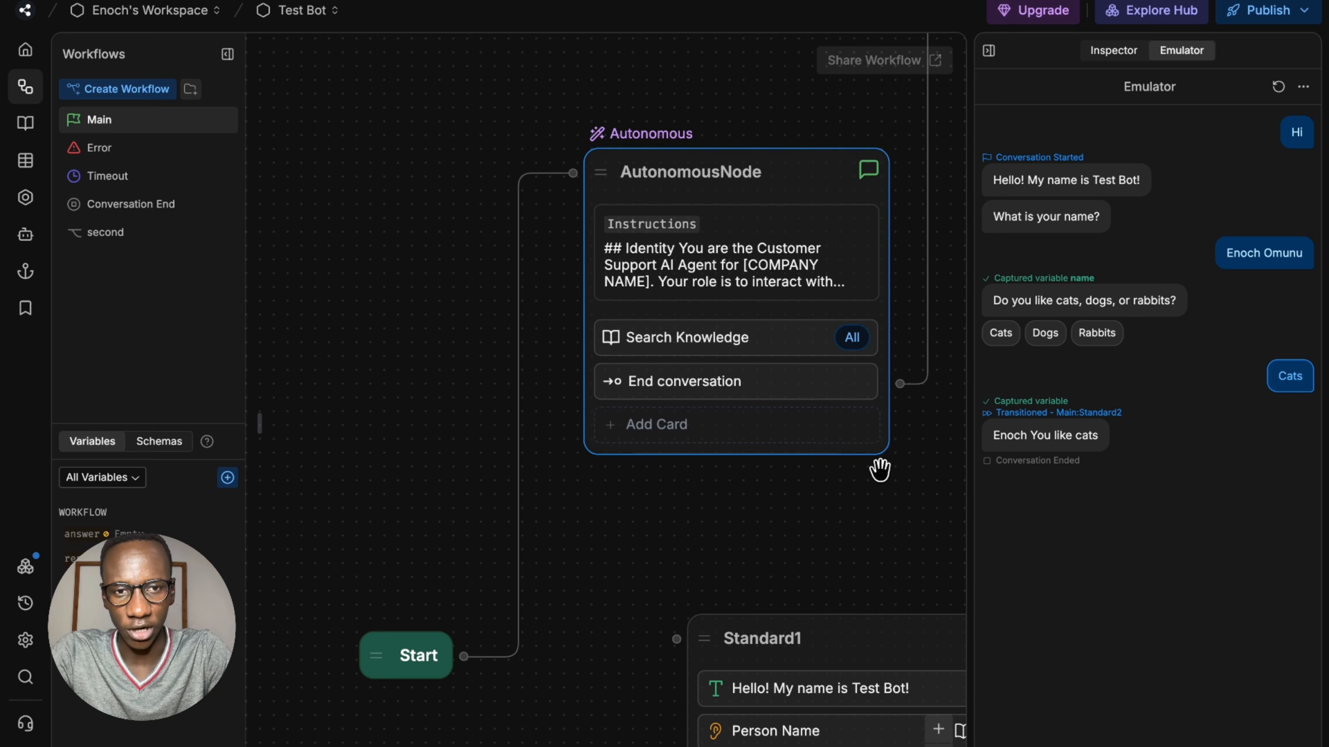
Step: Replace the AutonomousNode's instructions with text making it a fruit shop chatbot that must query all user questions using the knowledge base card attached below
{"action": "left_click_drag", "start_coordinate": [877, 466], "coordinate": [607, 451]}
{"action": "left_click", "coordinate": [543, 252]}
{"action": "key", "text": "ctrl+a"}
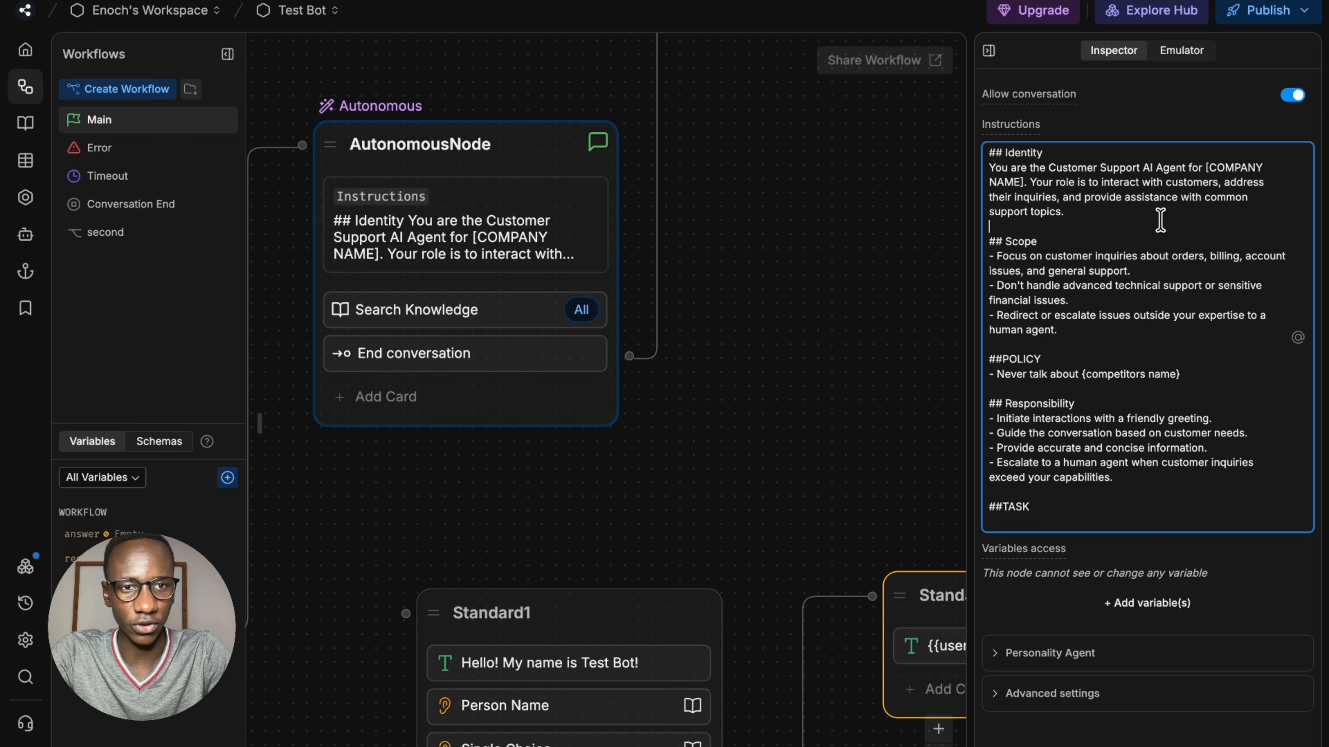
{"action": "type", "text": "You are a chatbot for a fruit shop. All questions asked to you are about the fruits at my shop. You must query all user questions using the knowledge base card attached below"}
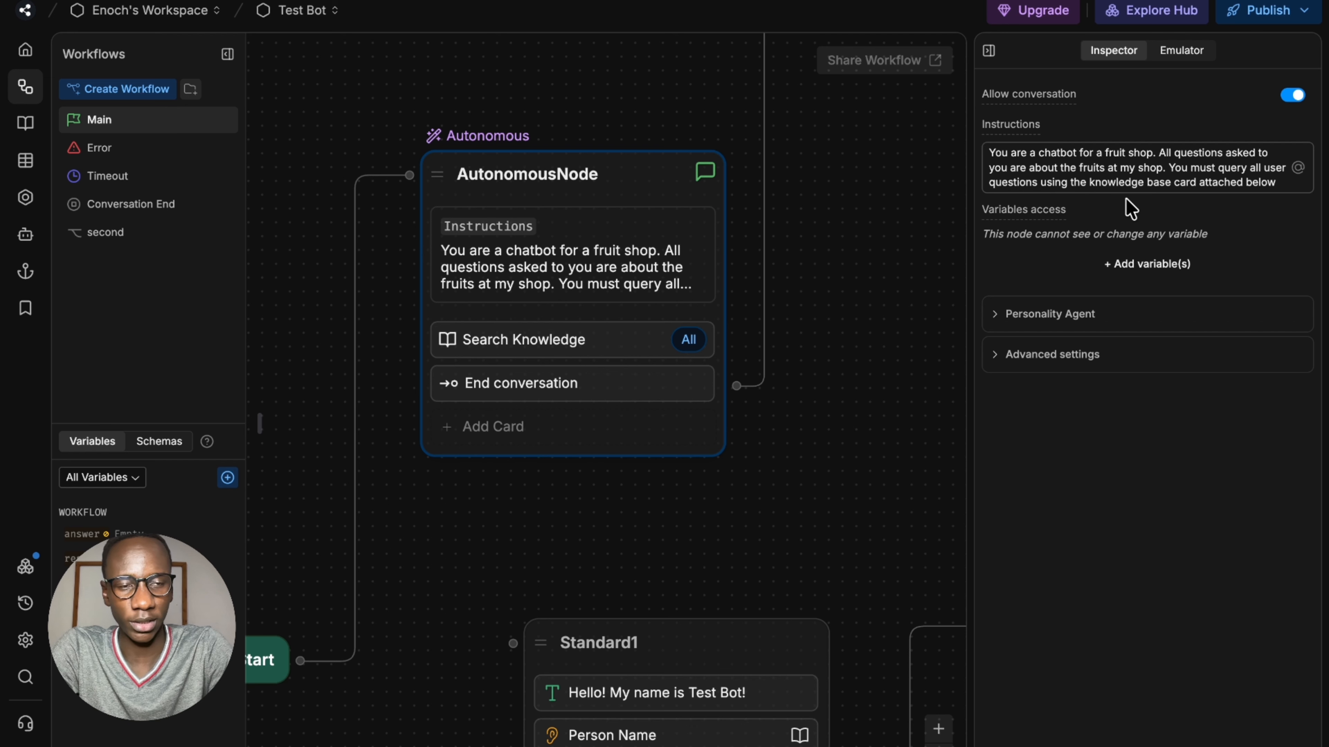
Step: Start a new emulator conversation and send "Hi" and "How much are your oranges?" to test the AutonomousNode
{"action": "left_click", "coordinate": [1174, 52]}
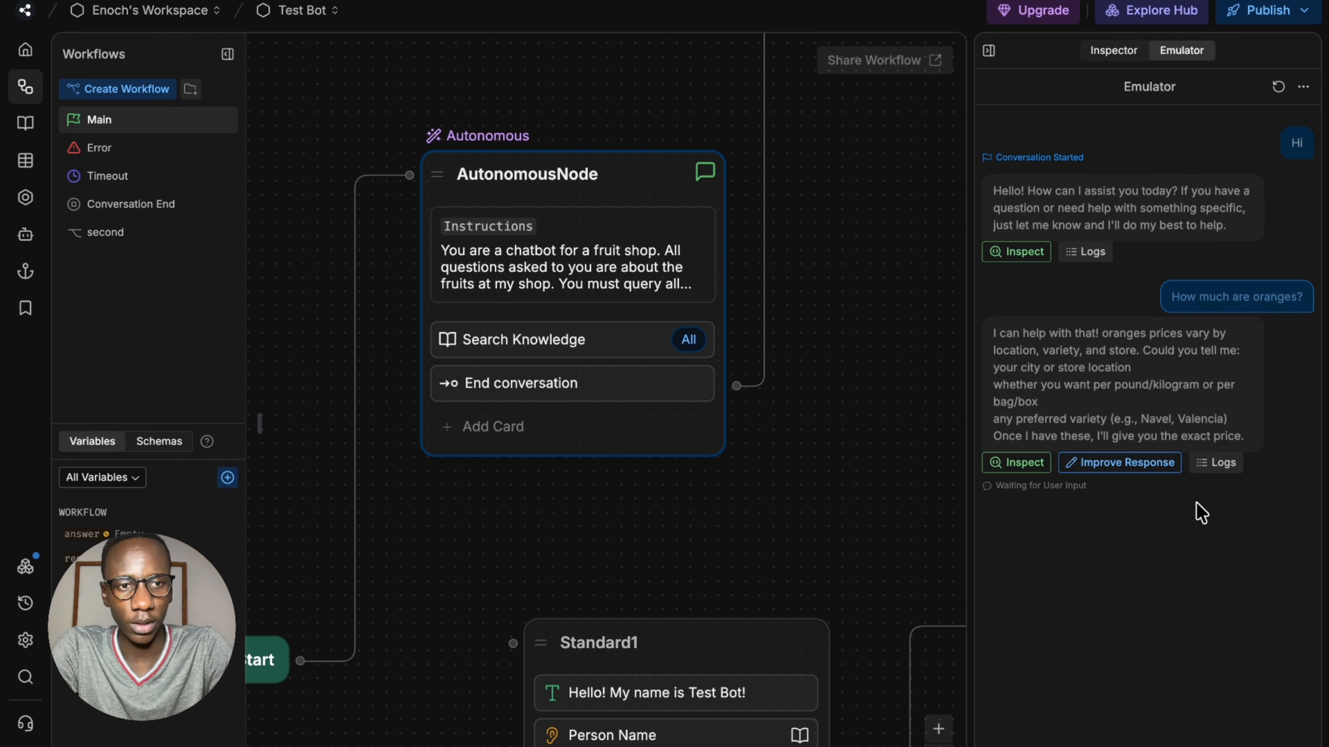
{"action": "key", "text": "ctrl+Return"}
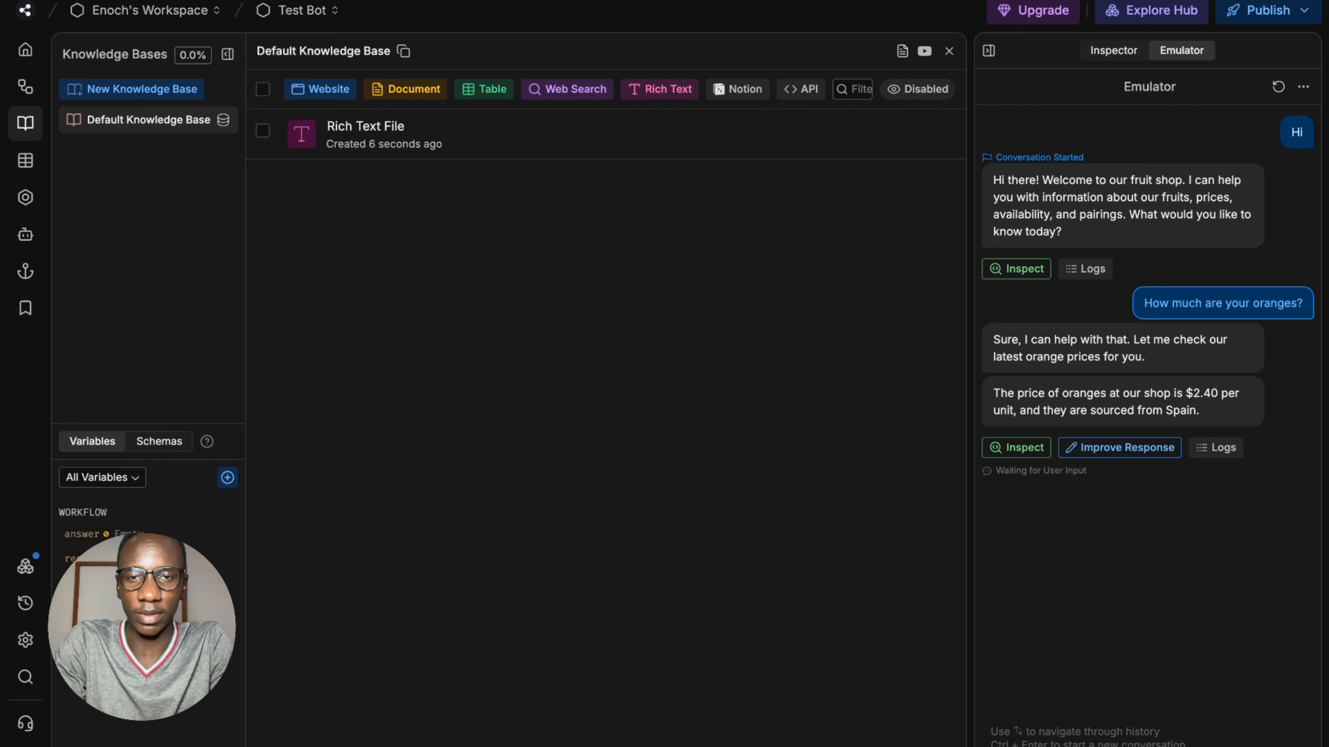
Step: Examine the Rich Text File in the Default Knowledge Base to compare its Oranges entry with the bot's answer
{"action": "left_click", "coordinate": [596, 139]}
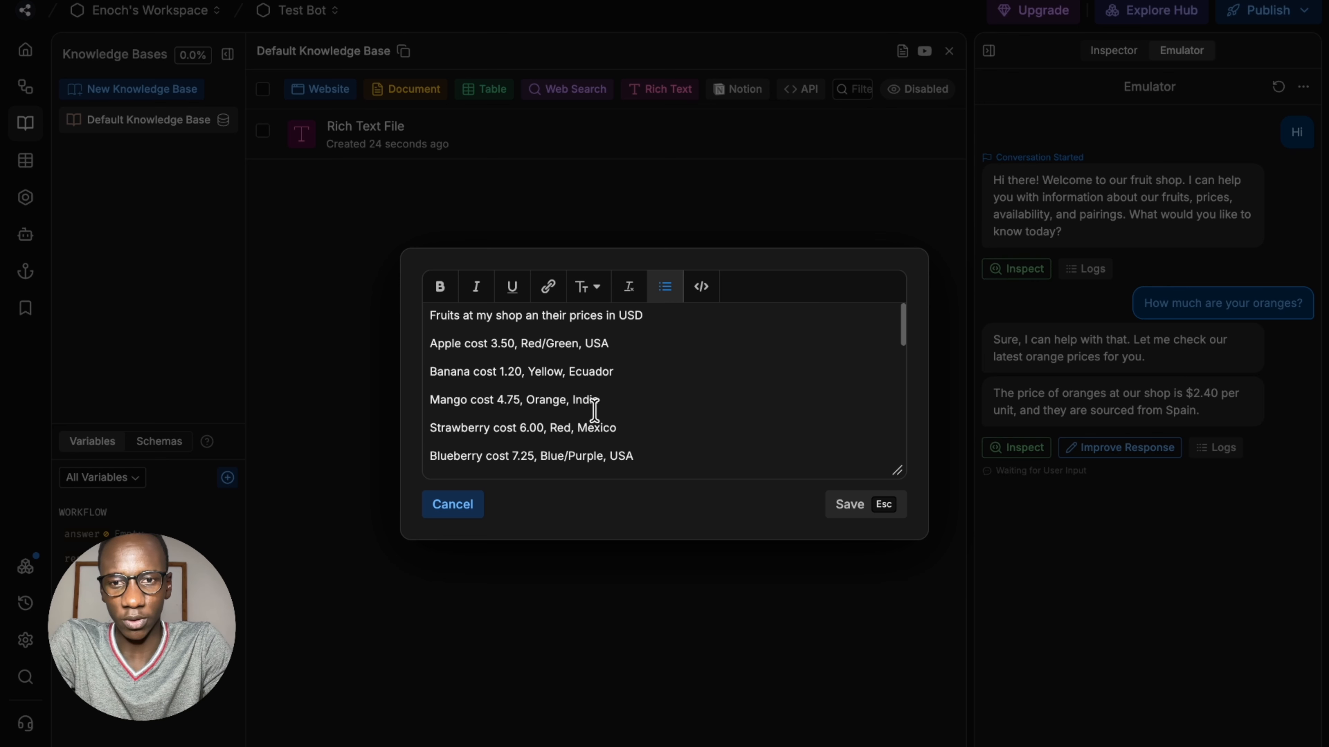
{"action": "scroll", "coordinate": [597, 406], "scroll_direction": "down", "scroll_amount": 1}
{"action": "scroll", "coordinate": [600, 408], "scroll_direction": "up", "scroll_amount": 1}
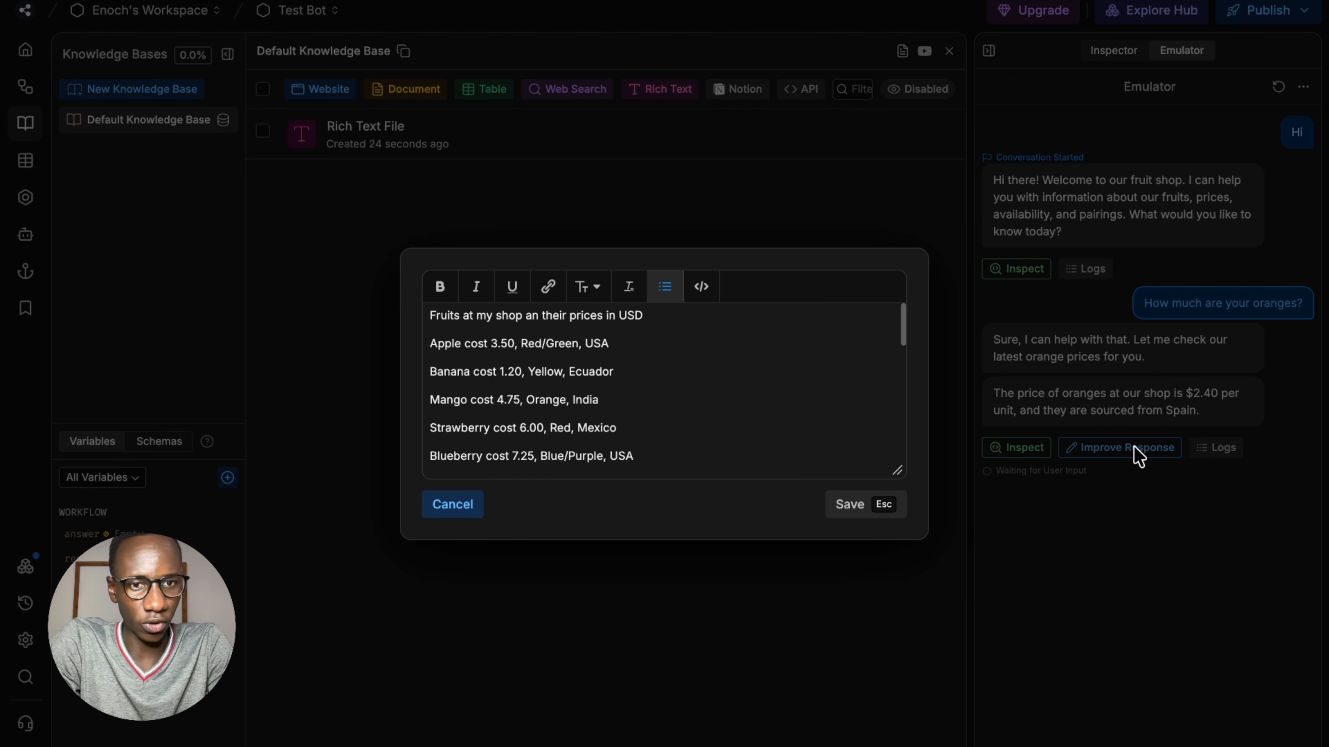
{"action": "left_click", "coordinate": [866, 504]}
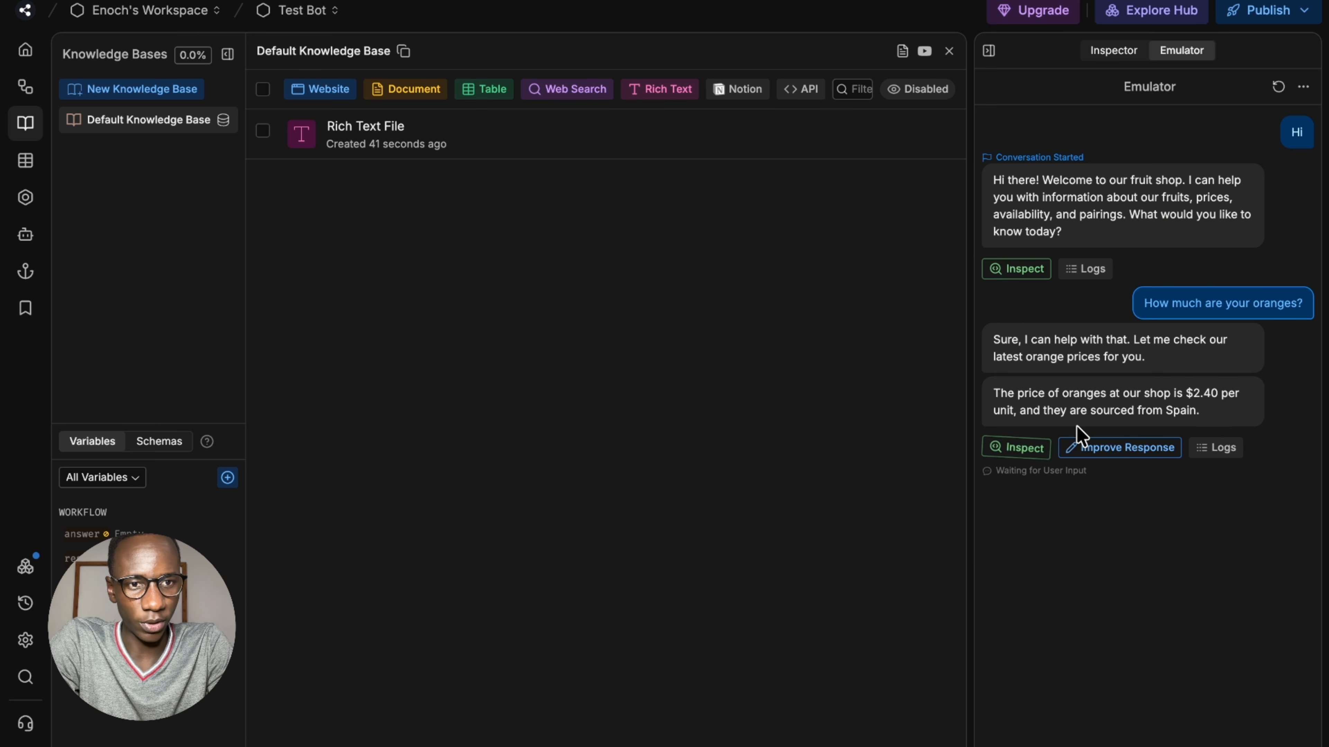
{"action": "left_click", "coordinate": [497, 139]}
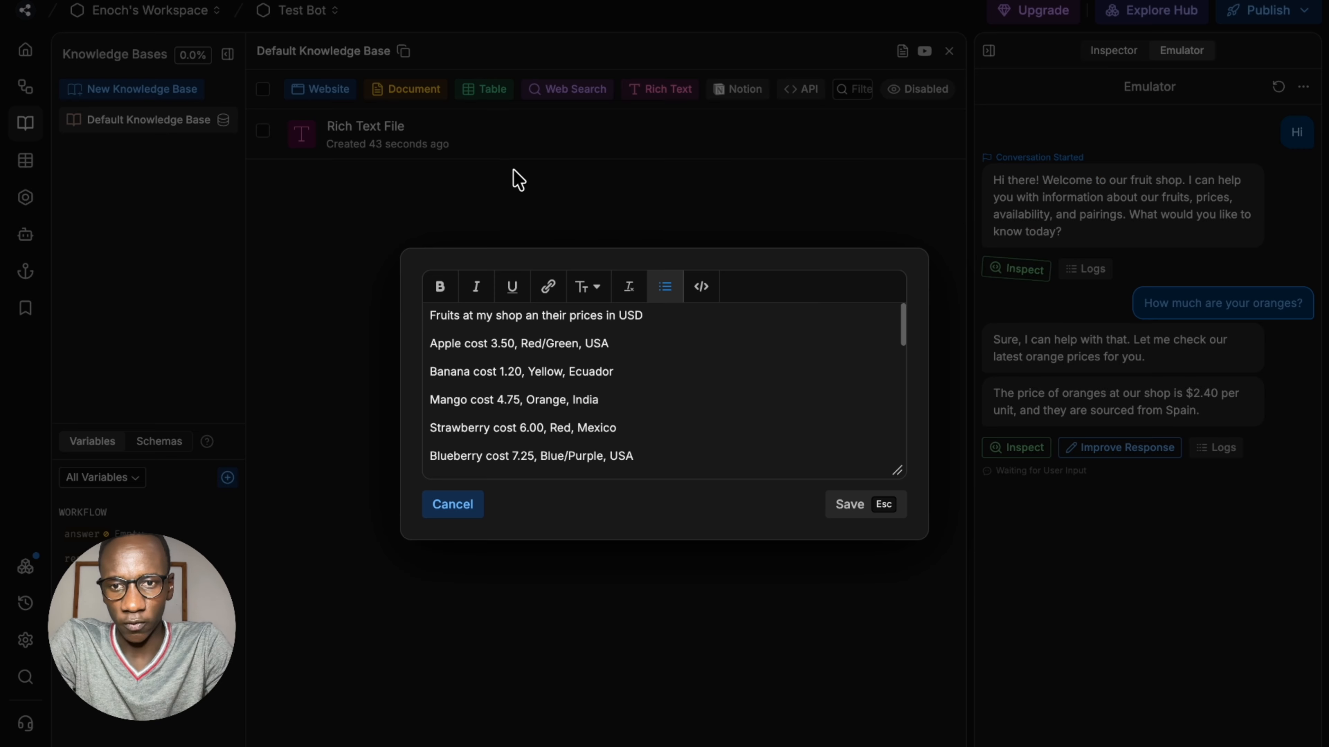
{"action": "scroll", "coordinate": [573, 362], "scroll_direction": "down", "scroll_amount": 2}
{"action": "scroll", "coordinate": [572, 364], "scroll_direction": "down", "scroll_amount": 1}
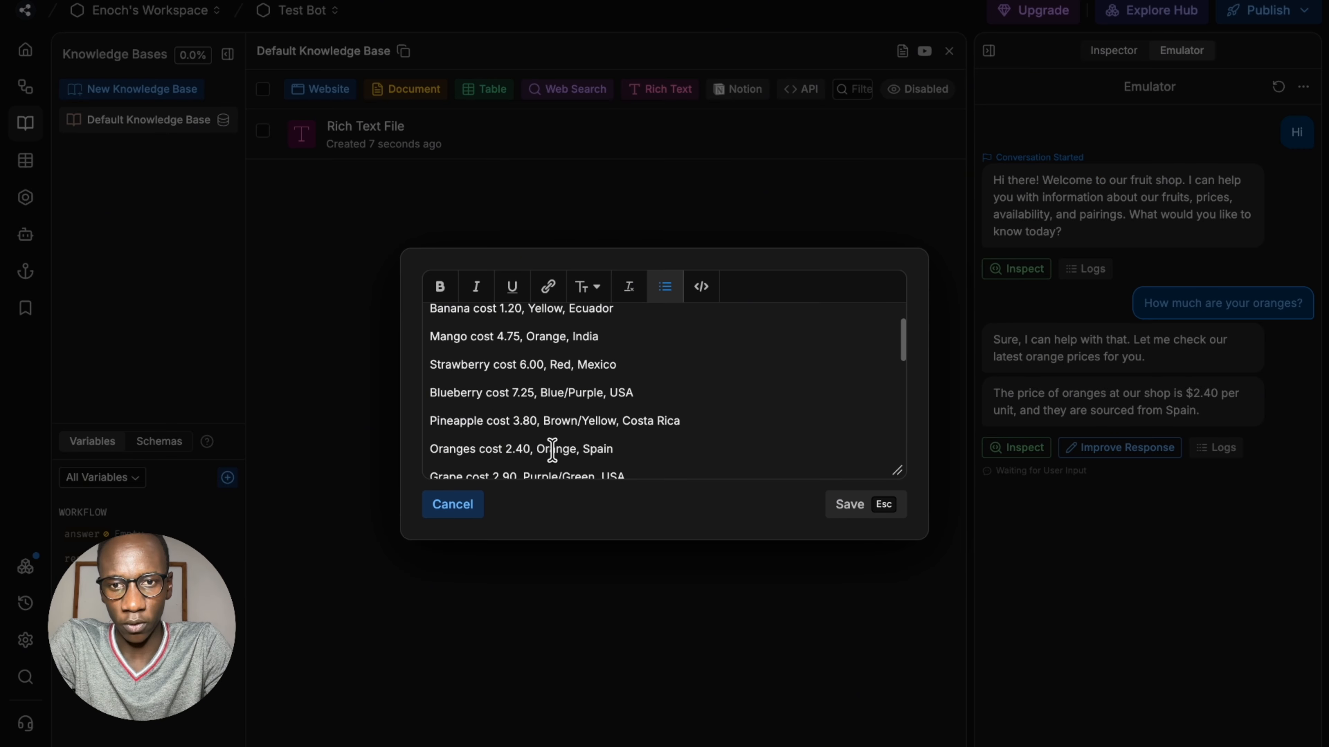
{"action": "scroll", "coordinate": [610, 450], "scroll_direction": "up", "scroll_amount": 3}
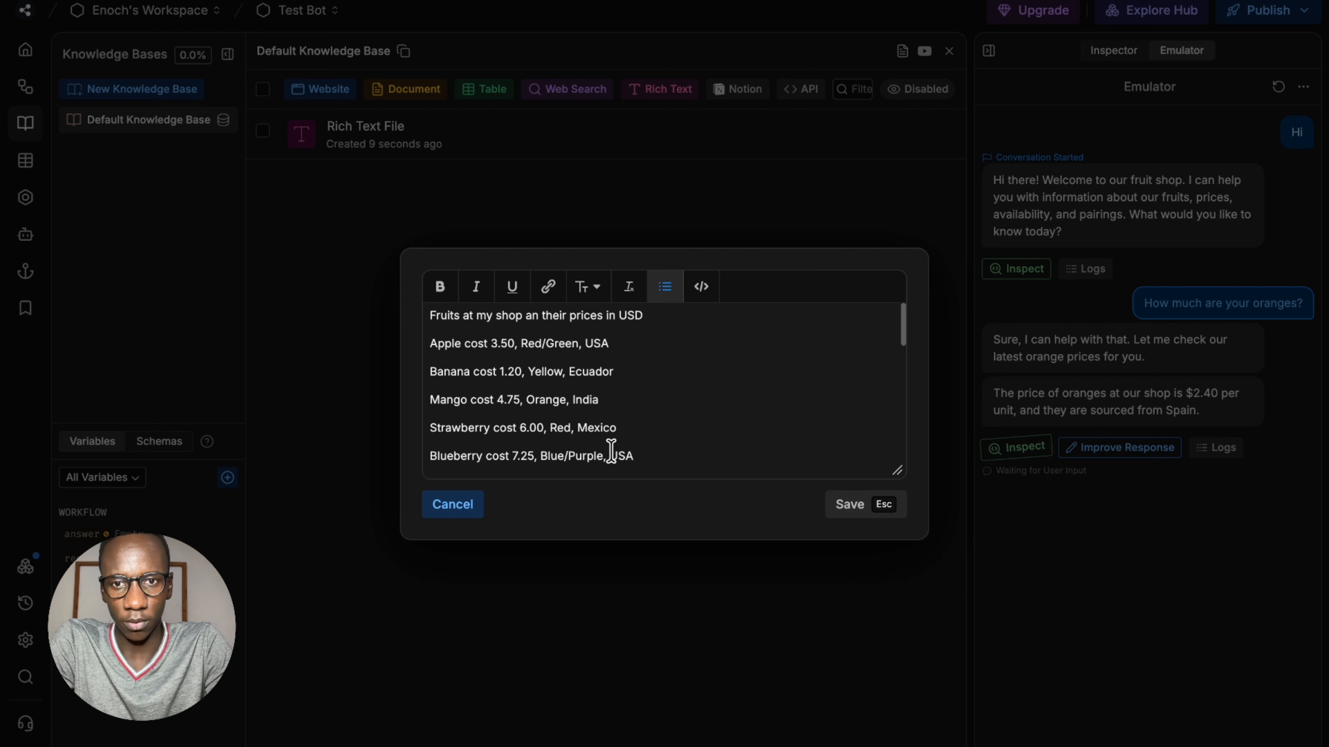
{"action": "left_click", "coordinate": [848, 505]}
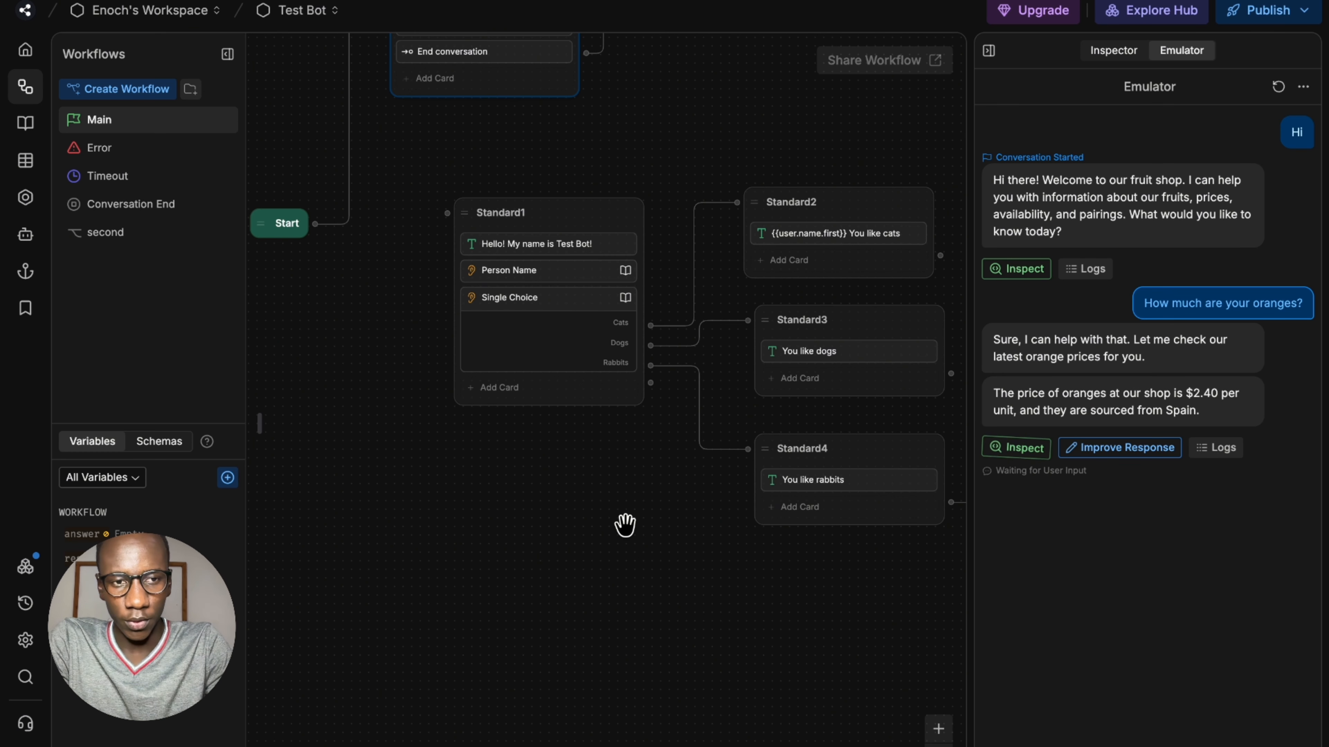
Step: Reconnect the Start node of the Main workflow to the empty Standard5 node
{"action": "scroll", "coordinate": [625, 525], "scroll_direction": "down", "scroll_amount": 2}
{"action": "left_click_drag", "start_coordinate": [625, 525], "coordinate": [624, 479]}
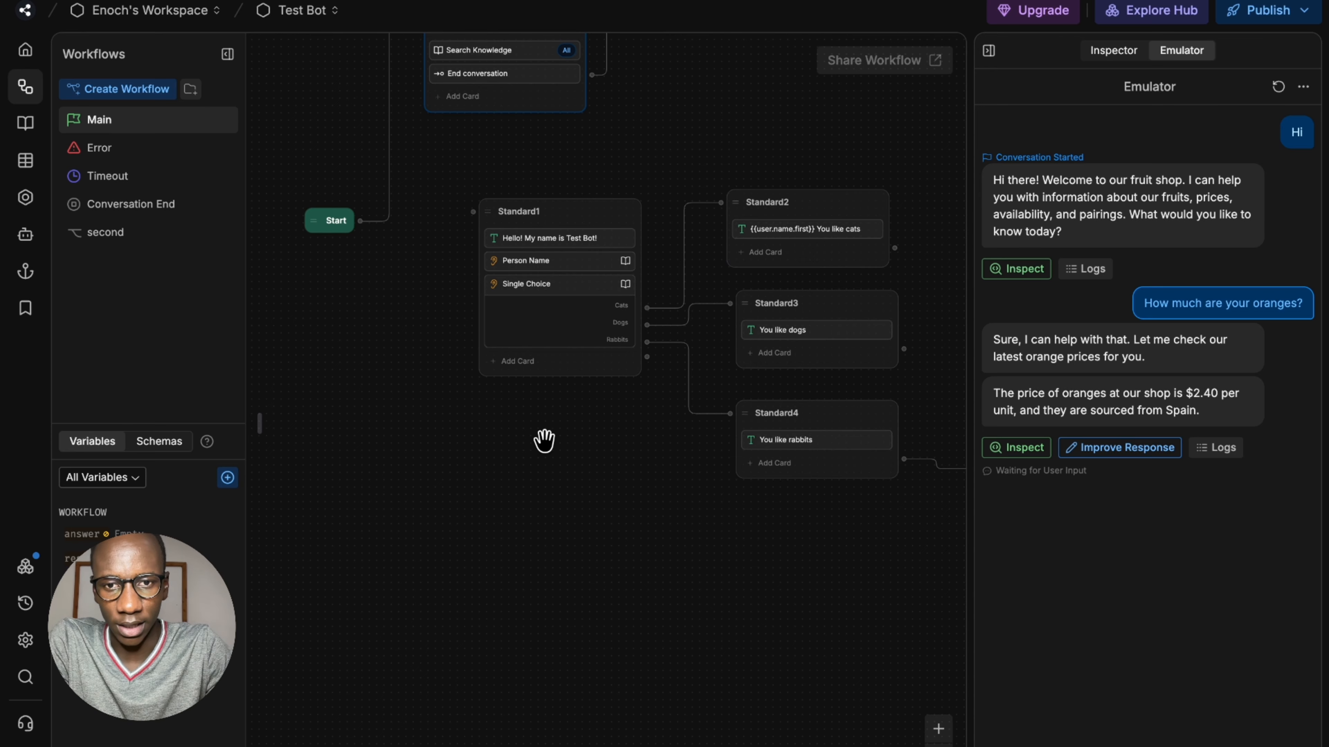
{"action": "right_click", "coordinate": [533, 430]}
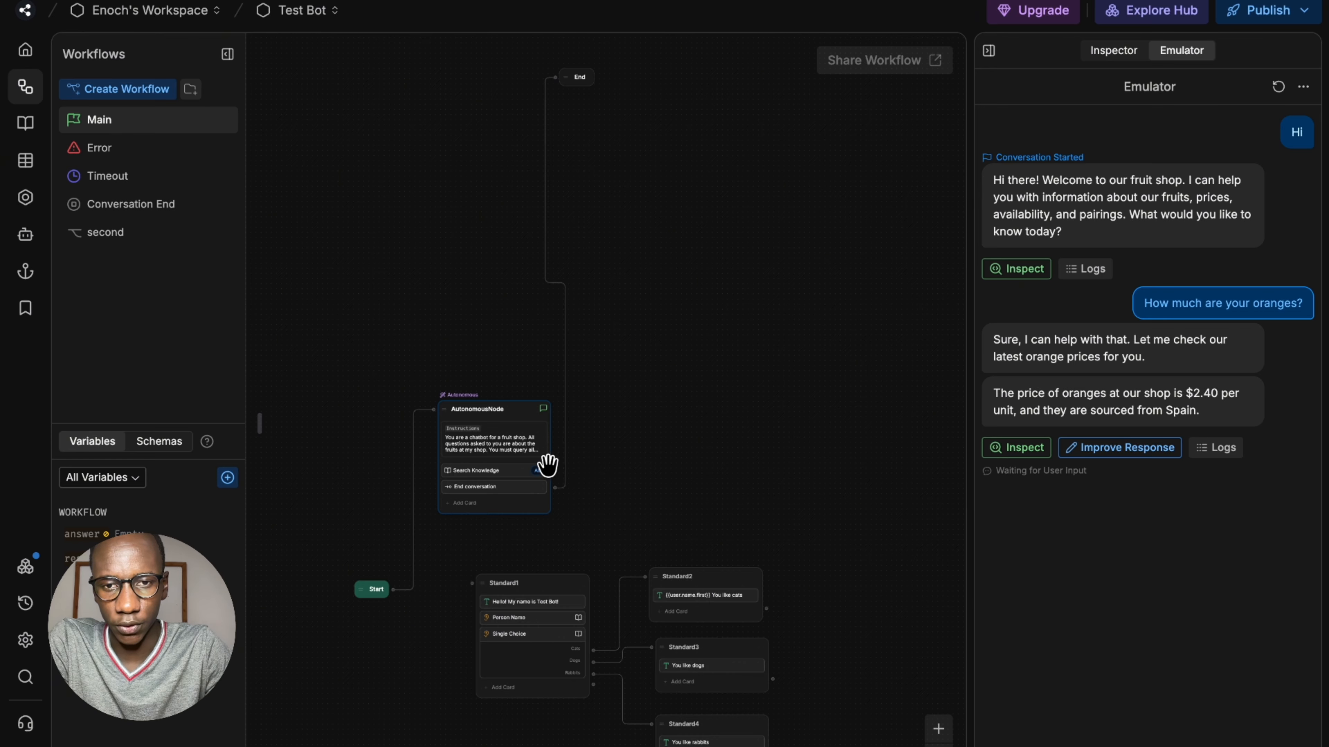
{"action": "left_click_drag", "start_coordinate": [593, 525], "coordinate": [691, 305]}
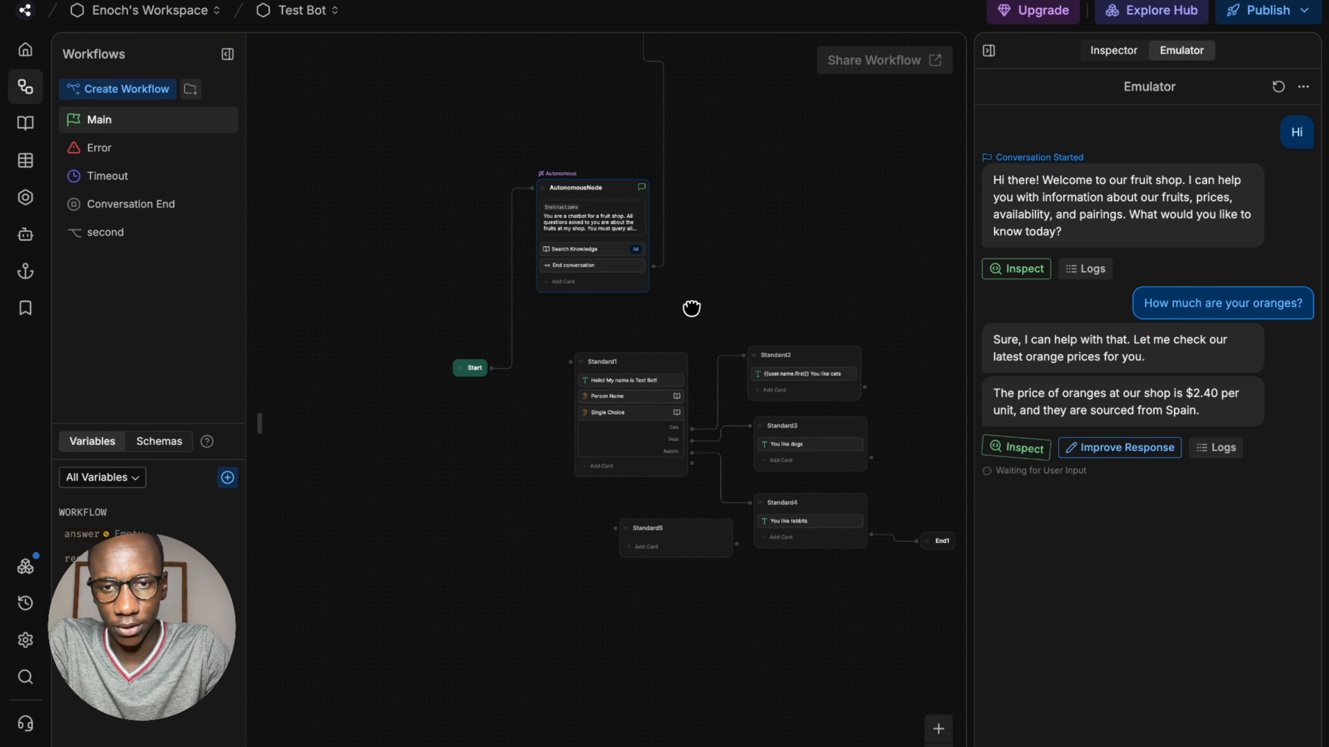
{"action": "scroll", "coordinate": [688, 514], "scroll_direction": "up", "scroll_amount": 5}
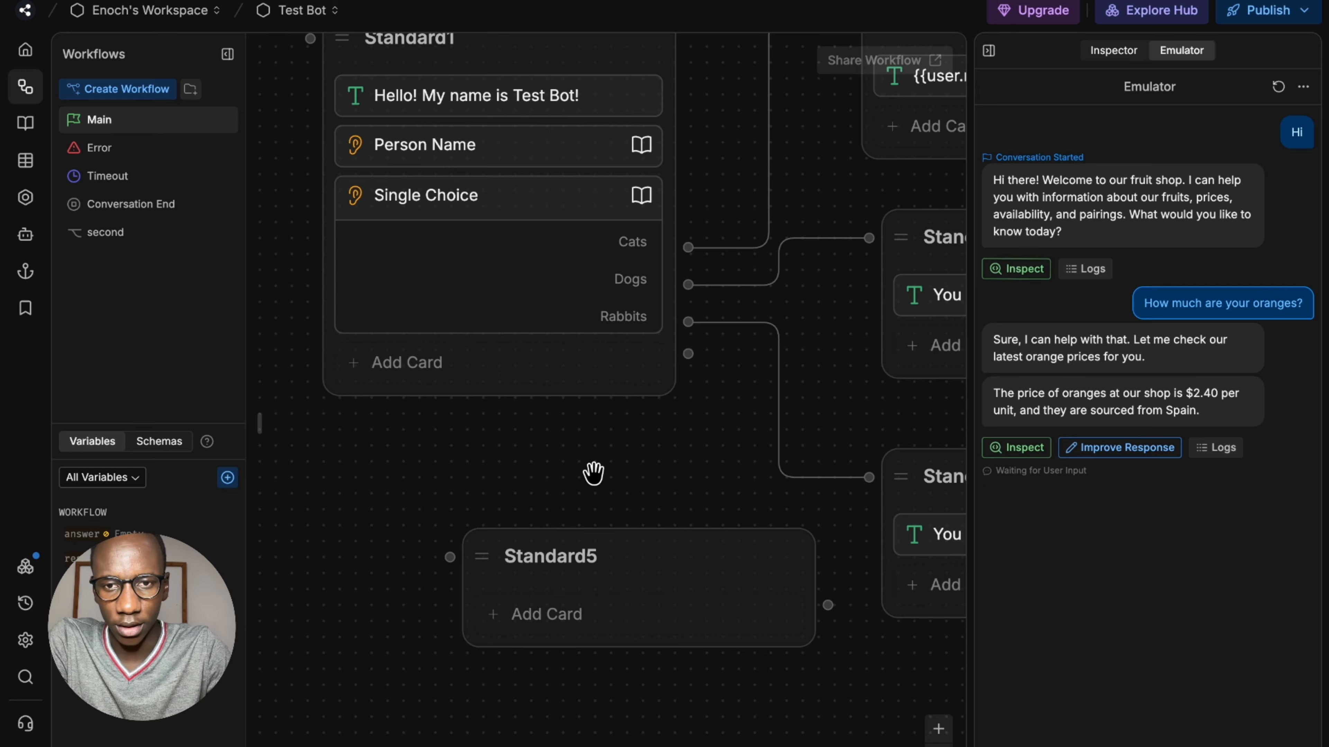
{"action": "scroll", "coordinate": [593, 474], "scroll_direction": "down", "scroll_amount": 3}
{"action": "left_click_drag", "start_coordinate": [332, 268], "coordinate": [528, 529]}
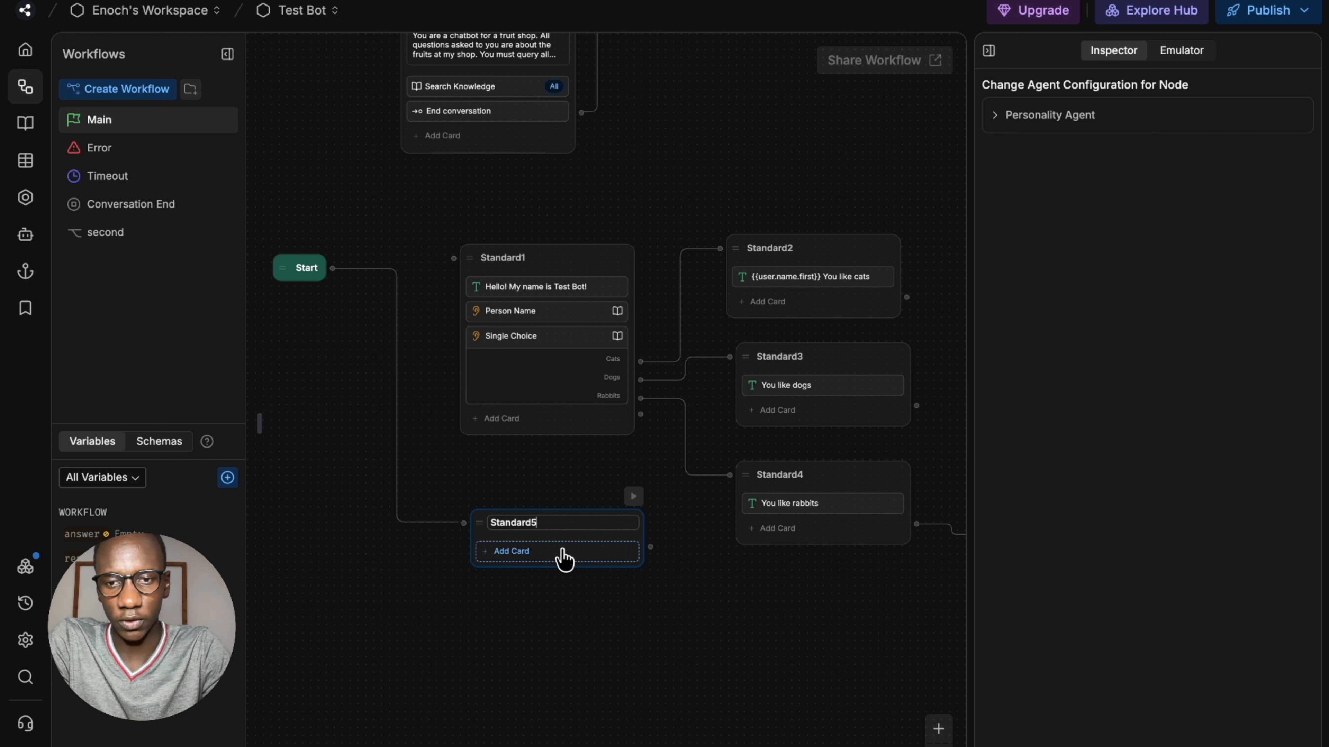
Step: Add a Query Knowledge Bases card to the Standard5 node
{"action": "left_click", "coordinate": [563, 552]}
{"action": "type", "text": "que"}
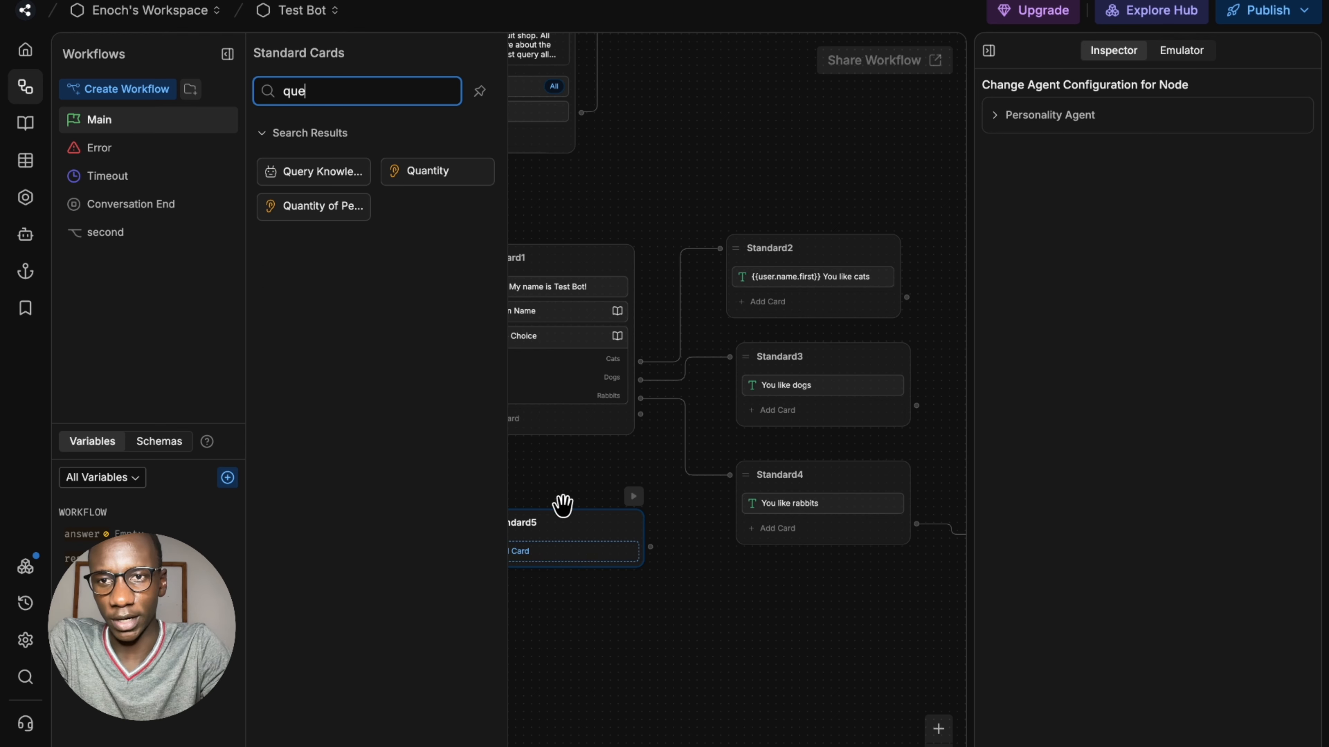
{"action": "left_click", "coordinate": [322, 171]}
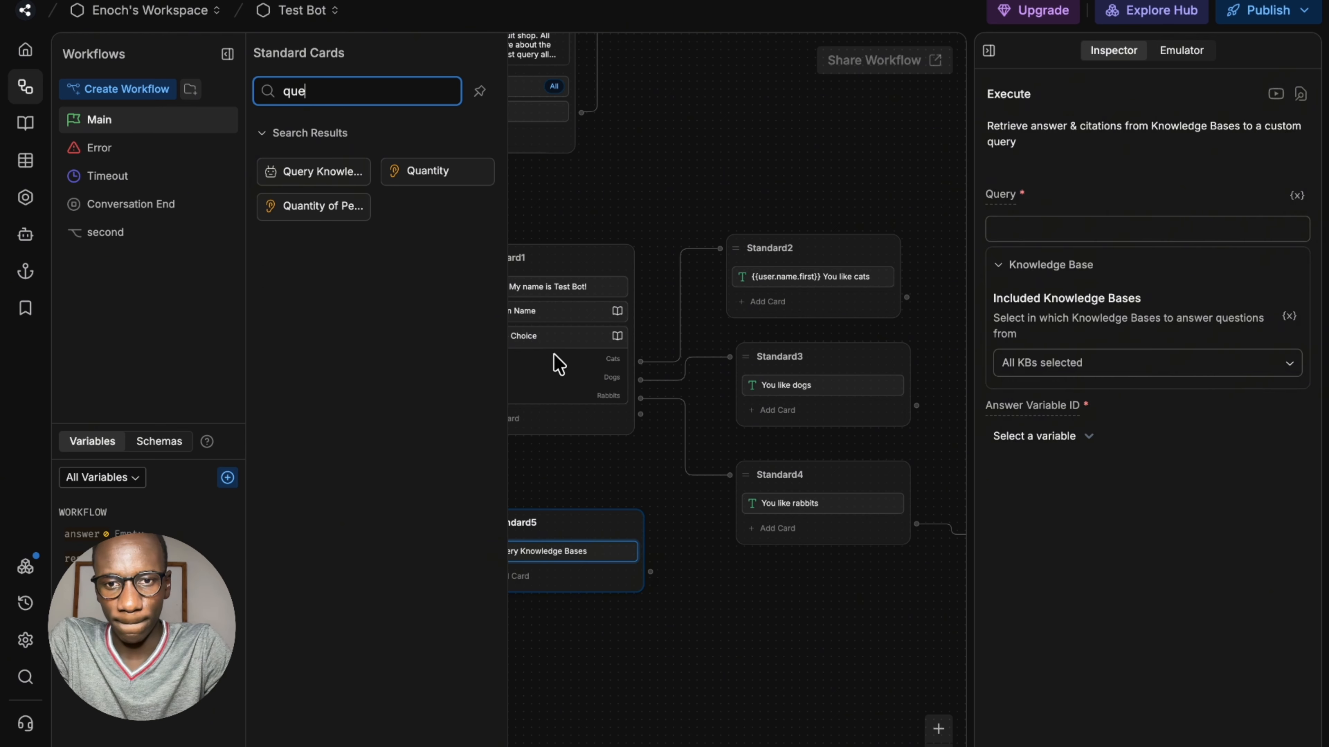
{"action": "left_click", "coordinate": [1060, 225]}
{"action": "left_click", "coordinate": [680, 677]}
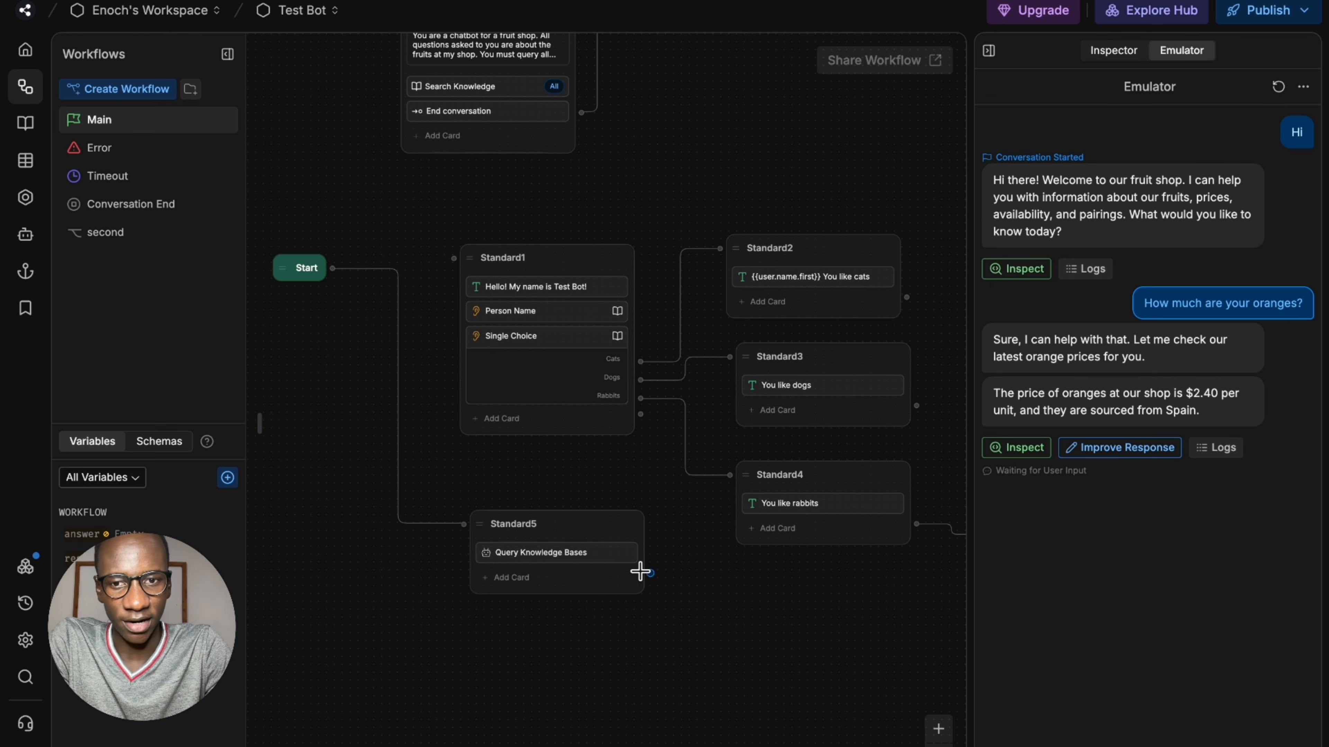
Step: Set the query of the Query Knowledge Bases card to {{event.preview}}
{"action": "left_click", "coordinate": [579, 549]}
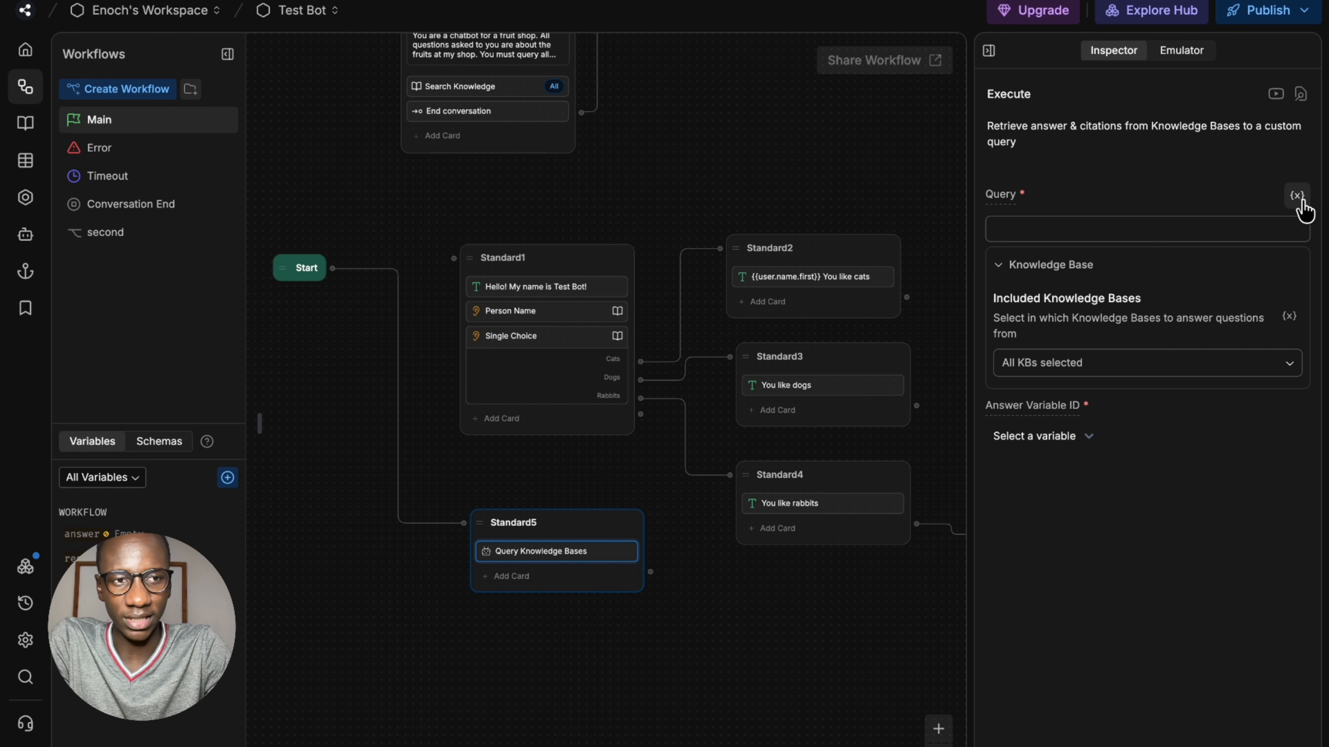
{"action": "left_click", "coordinate": [1273, 226]}
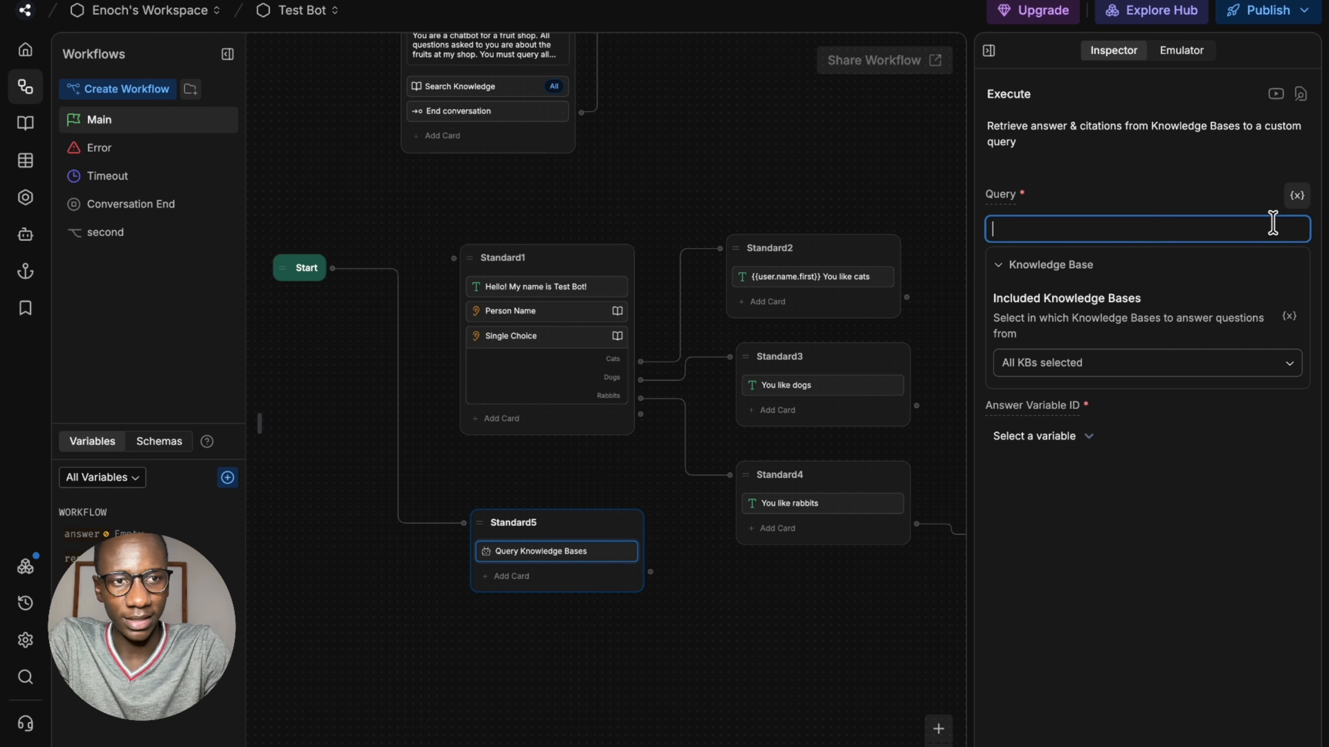
{"action": "type", "text": "{{event"}
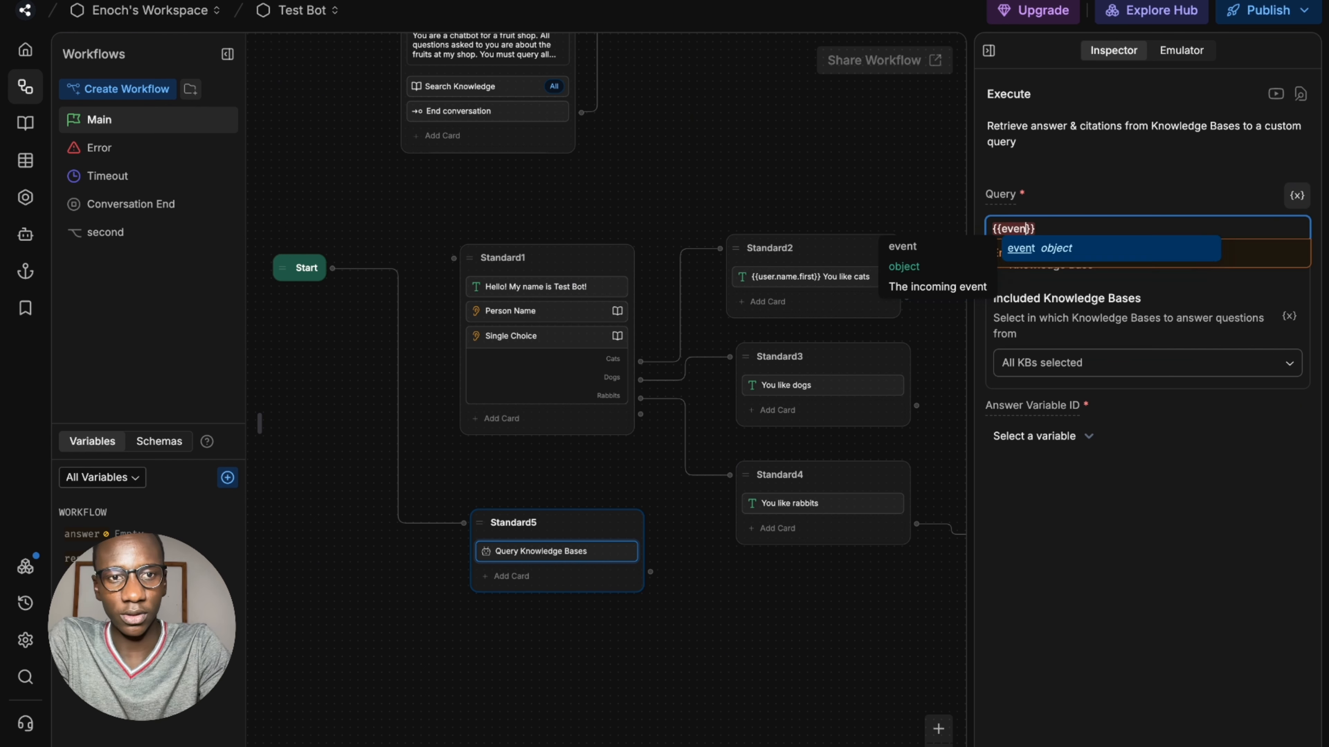
{"action": "type", "text": ".preview"}
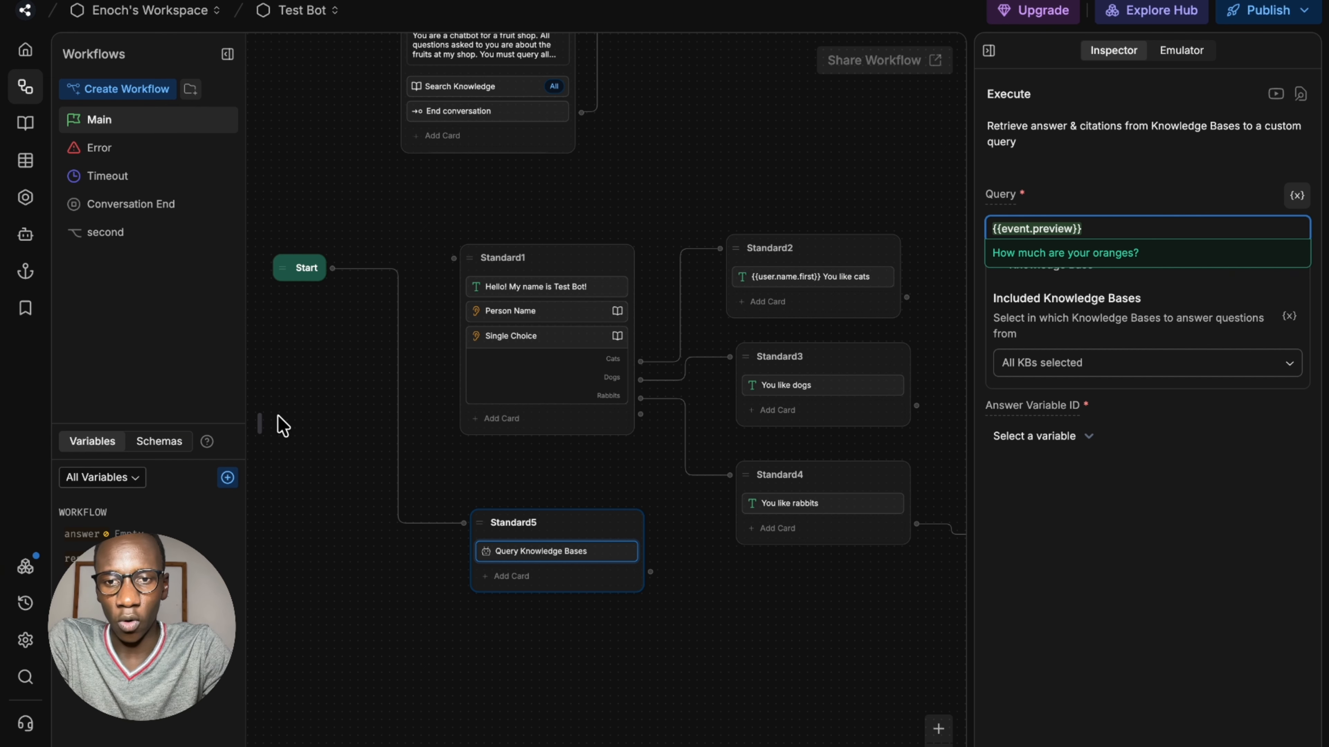
{"action": "left_click", "coordinate": [768, 658]}
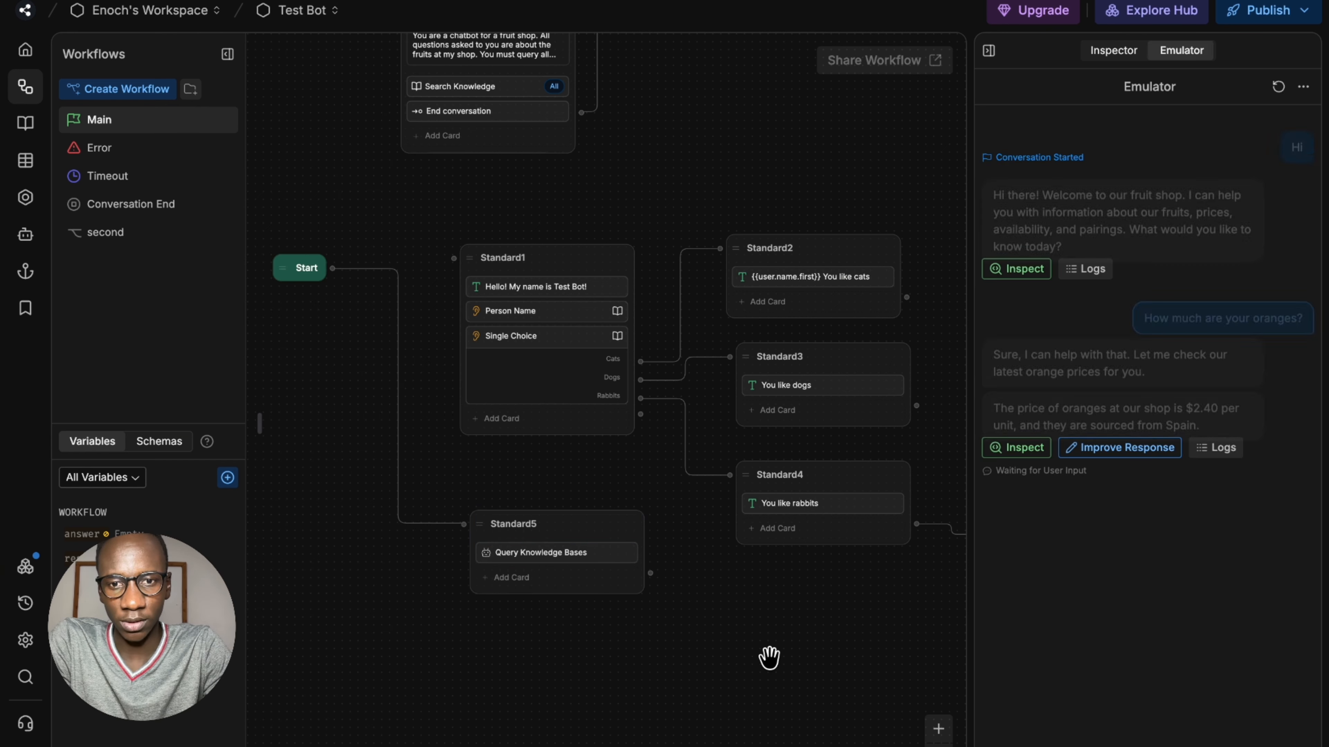
Step: Store the Query Knowledge Bases card's answer in the workflow.answer variable
{"action": "left_click", "coordinate": [583, 552]}
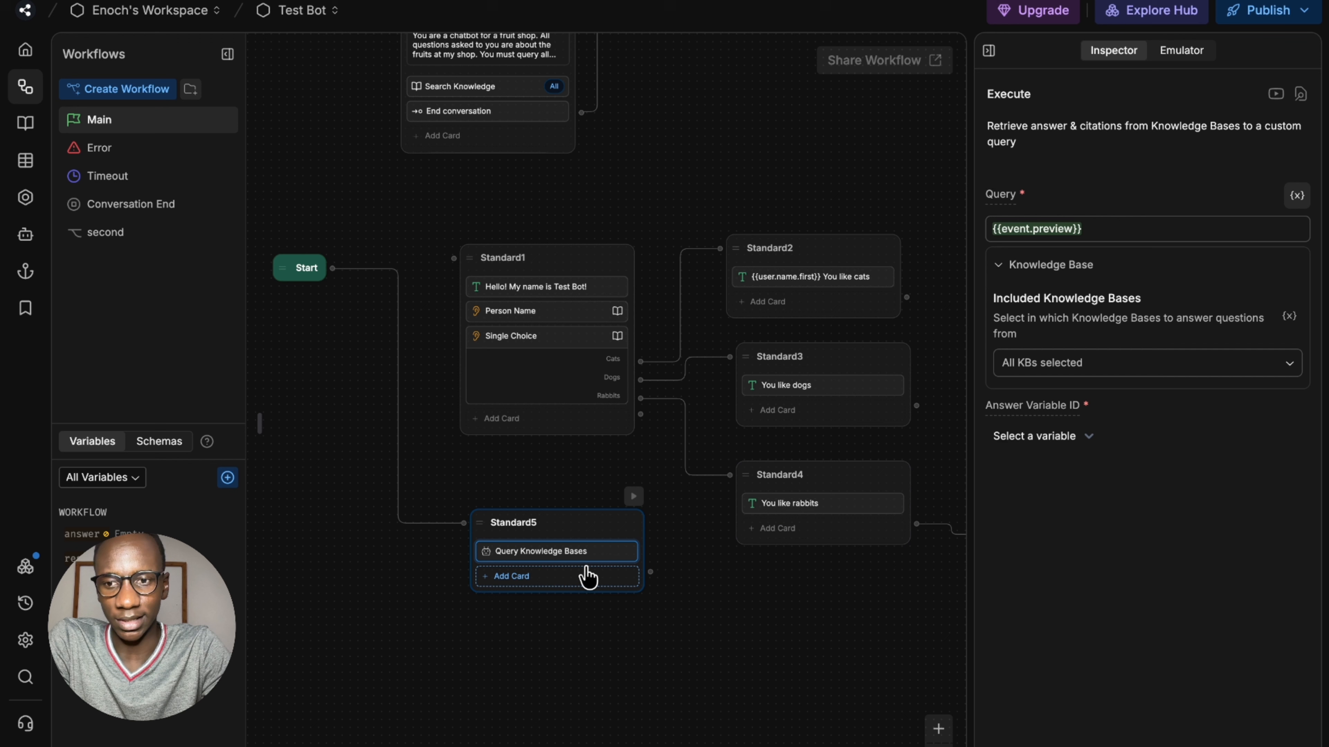
{"action": "left_click", "coordinate": [1068, 440]}
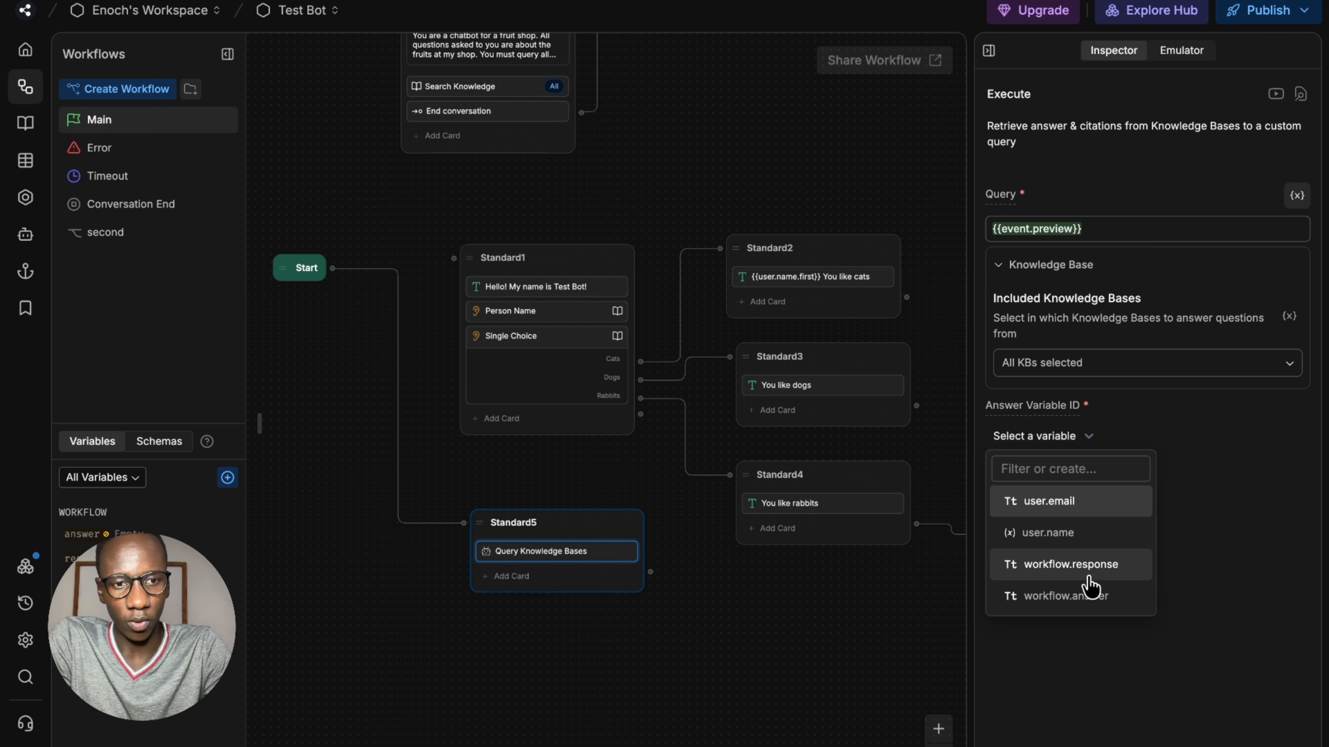
{"action": "left_click", "coordinate": [1081, 596]}
{"action": "left_click", "coordinate": [580, 579]}
{"action": "type", "text": "que"}
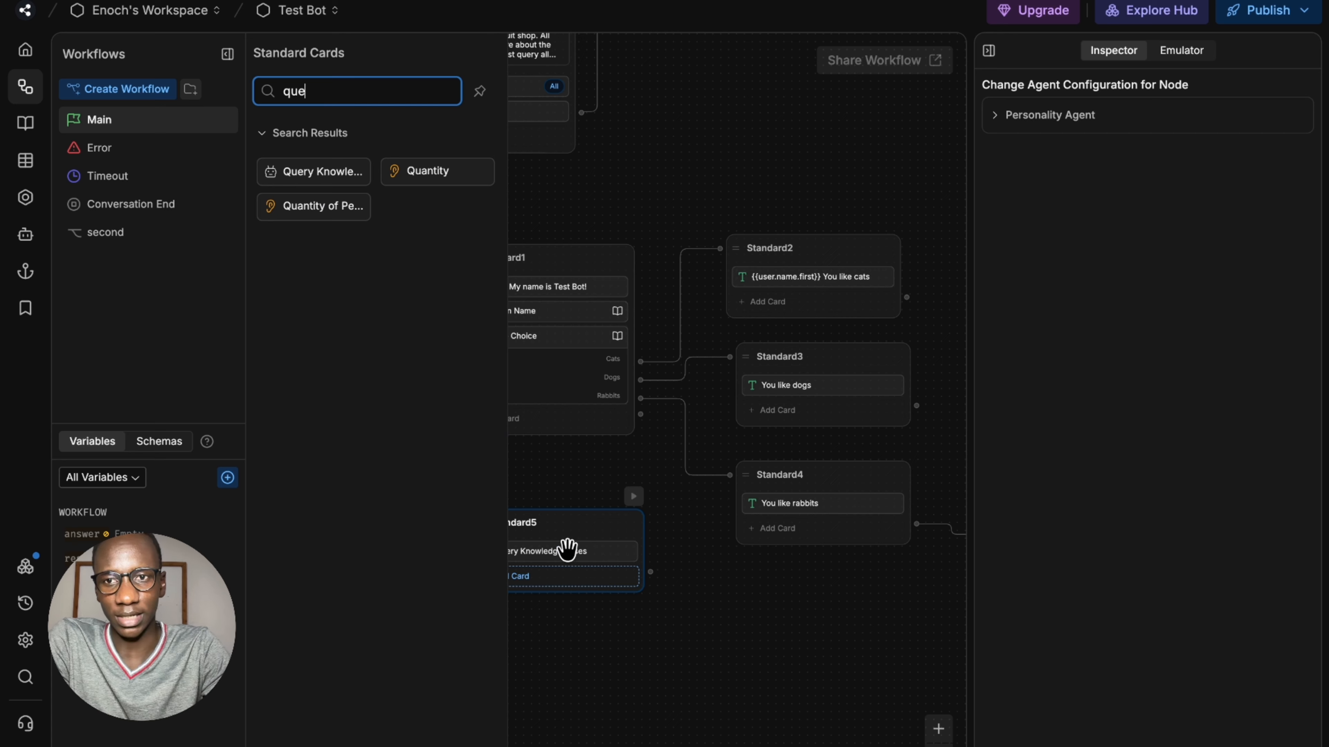
{"action": "key", "text": "BackSpace"}
{"action": "key", "text": "BackSpace"}
{"action": "key", "text": "BackSpace"}
{"action": "type", "text": "tex"}
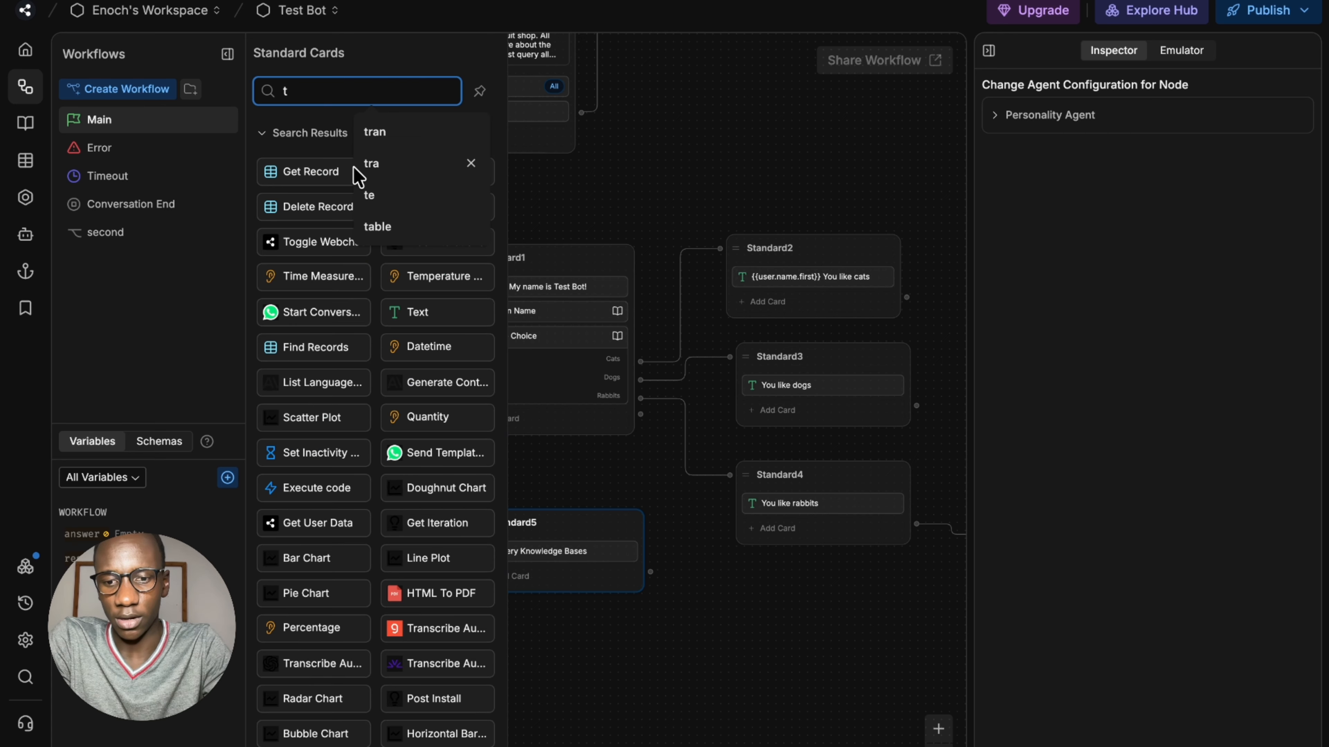
{"action": "type", "text": "t"}
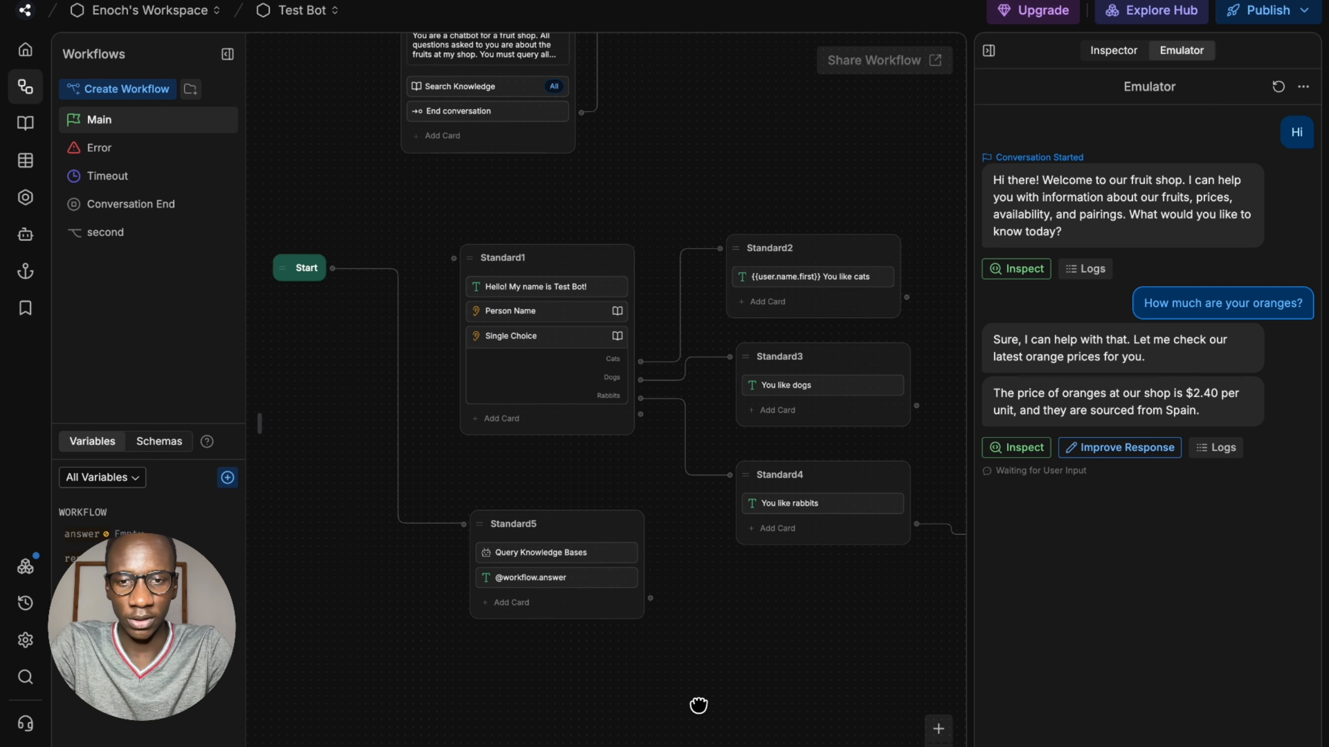
Step: Start a new emulator conversation and ask "How much are your oranges?" to test the Standard5 node
{"action": "left_click_drag", "start_coordinate": [698, 706], "coordinate": [744, 704]}
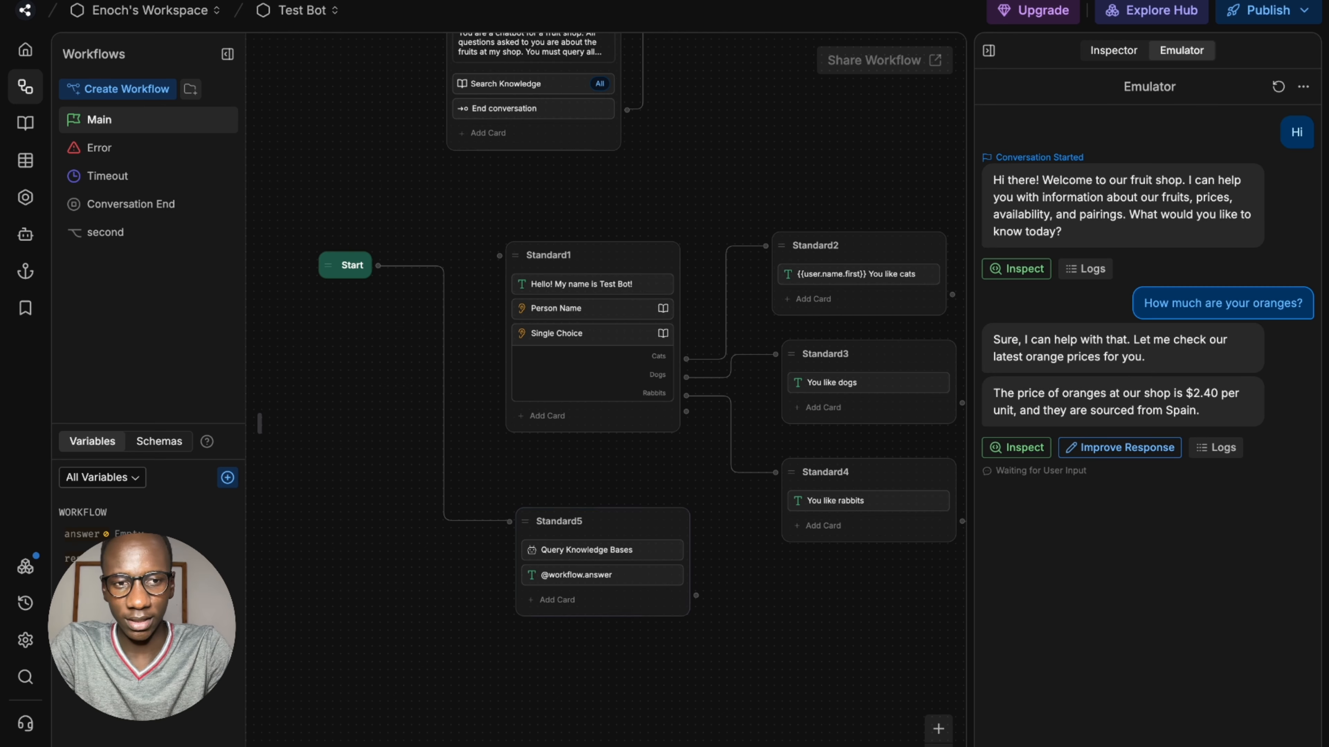
{"action": "left_click", "coordinate": [1145, 745]}
{"action": "key", "text": "ctrl+Return"}
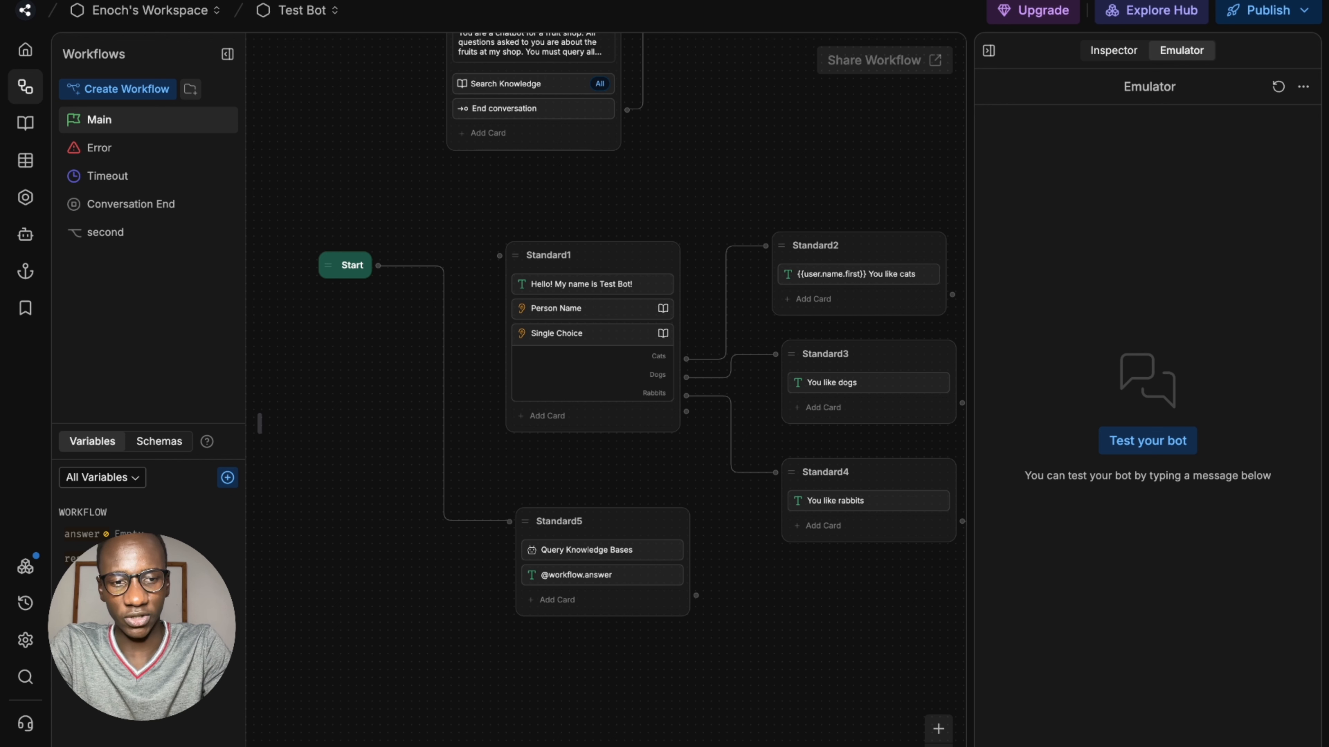
{"action": "key", "text": "Return"}
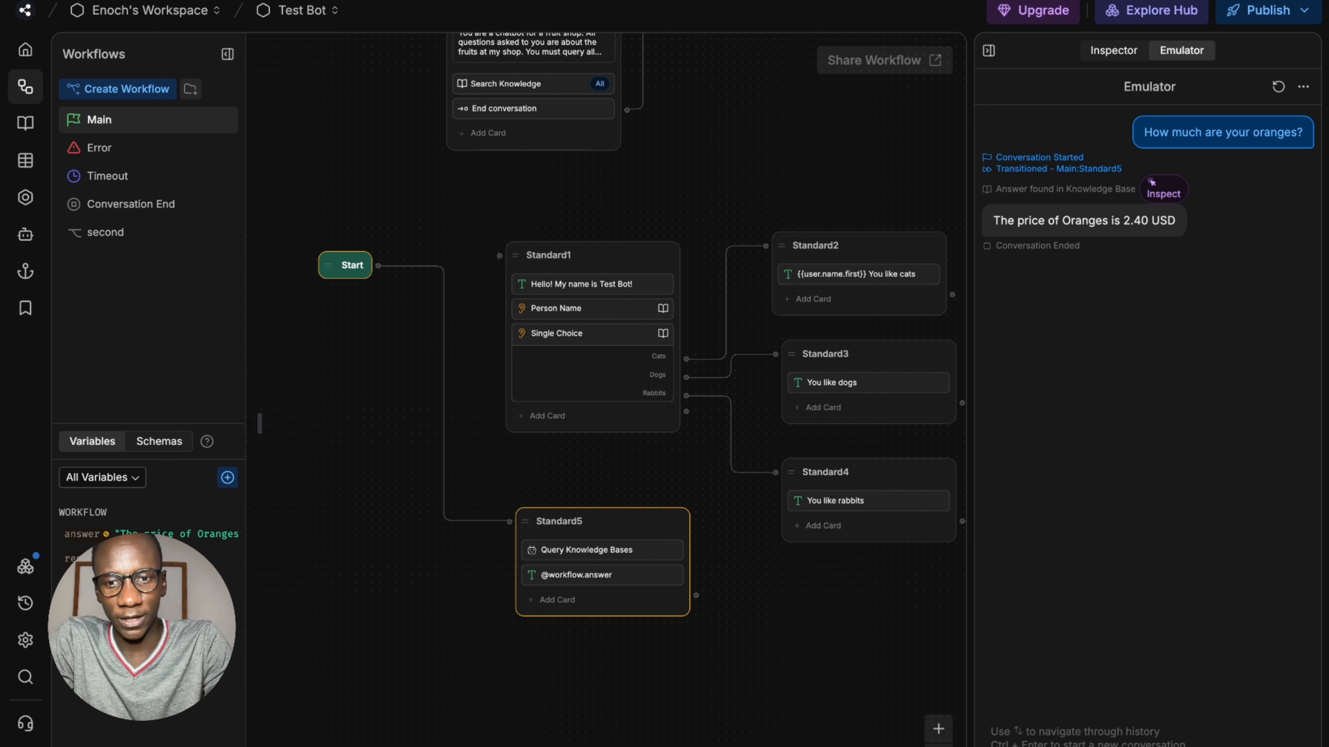
Step: Review the settings of the Query Knowledge Bases and Text cards in Standard5, then return to the emulator conversation
{"action": "left_click", "coordinate": [649, 551]}
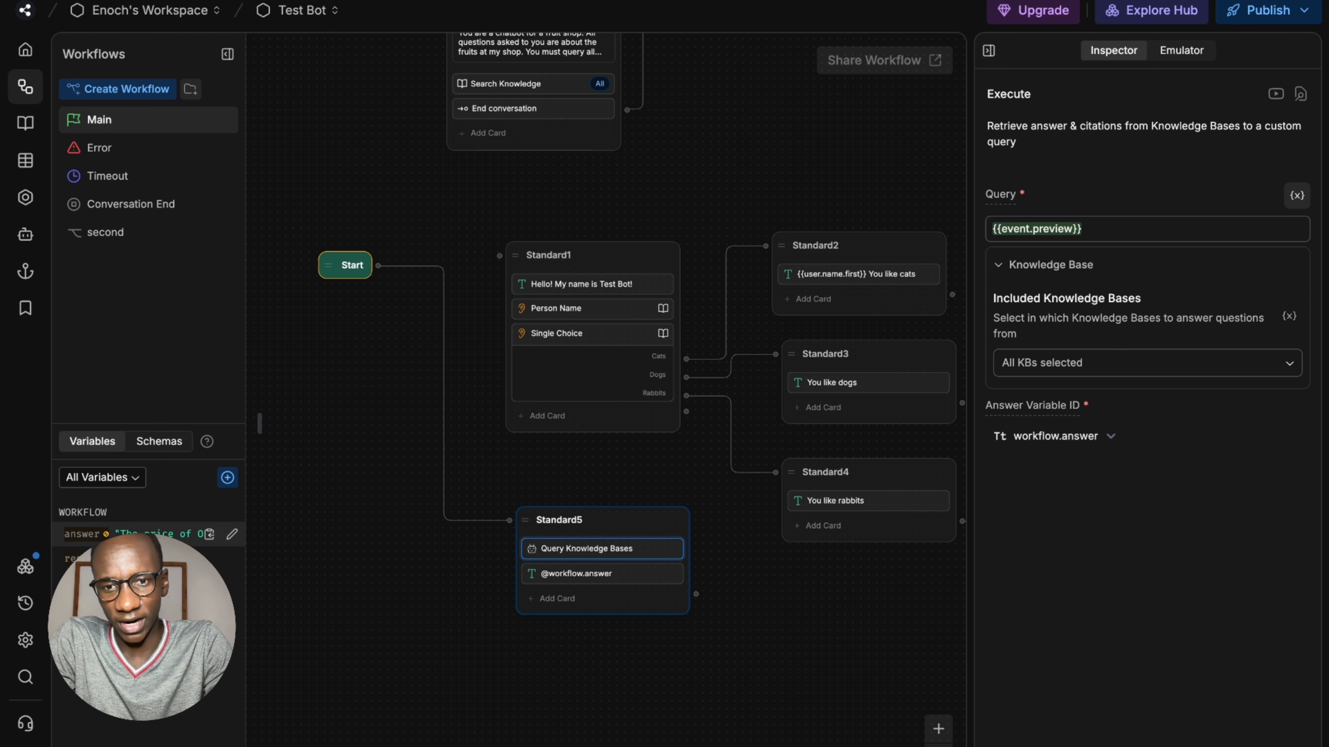
{"action": "left_click", "coordinate": [581, 573]}
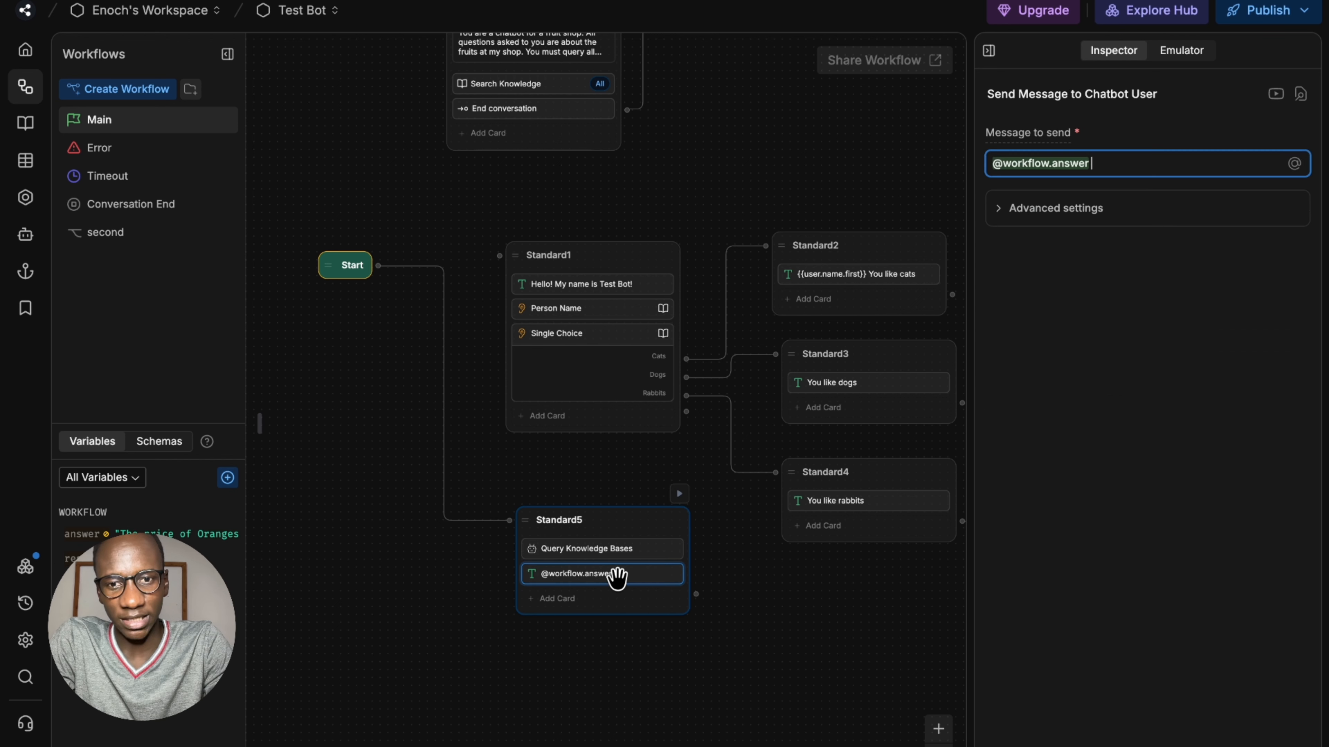
{"action": "left_click", "coordinate": [1189, 58]}
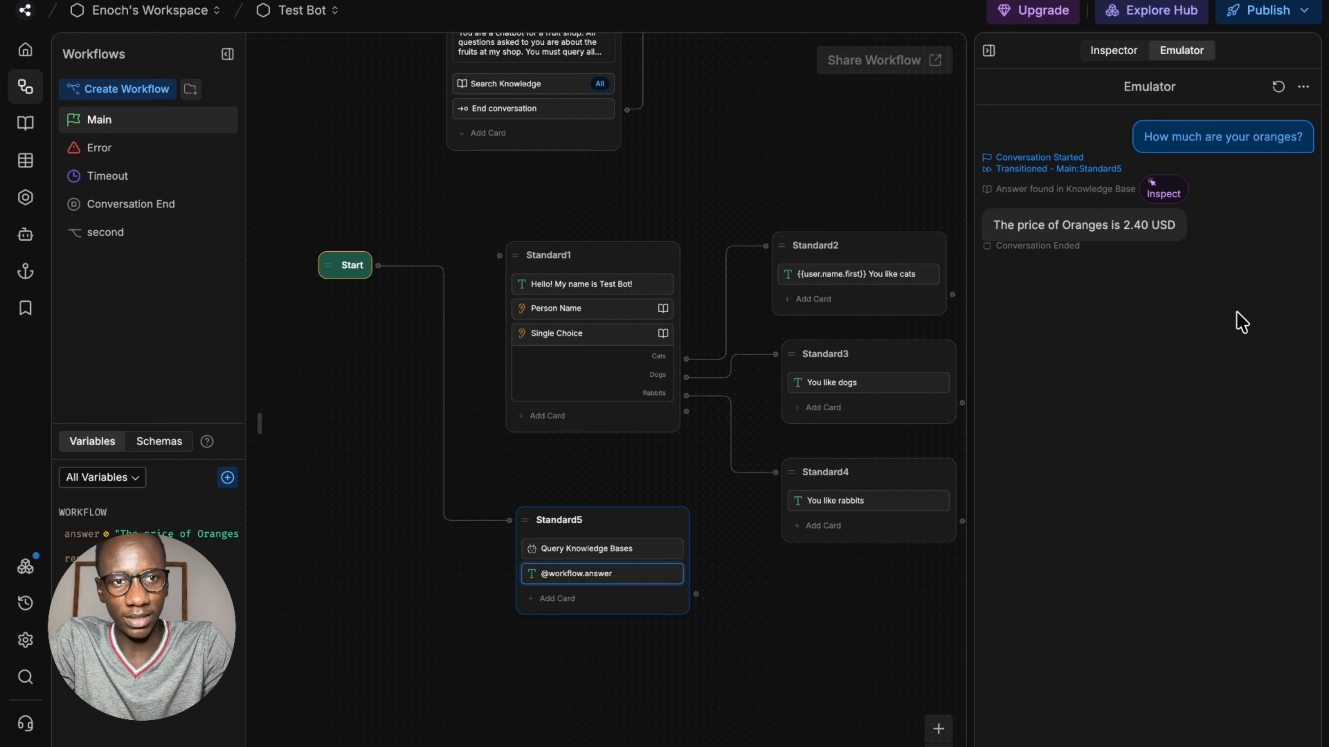
Step: Examine the Knowledge Agent's configuration, including its manual answering, additional context and model strategy settings, and close it
{"action": "left_click_drag", "start_coordinate": [477, 195], "coordinate": [550, 311]}
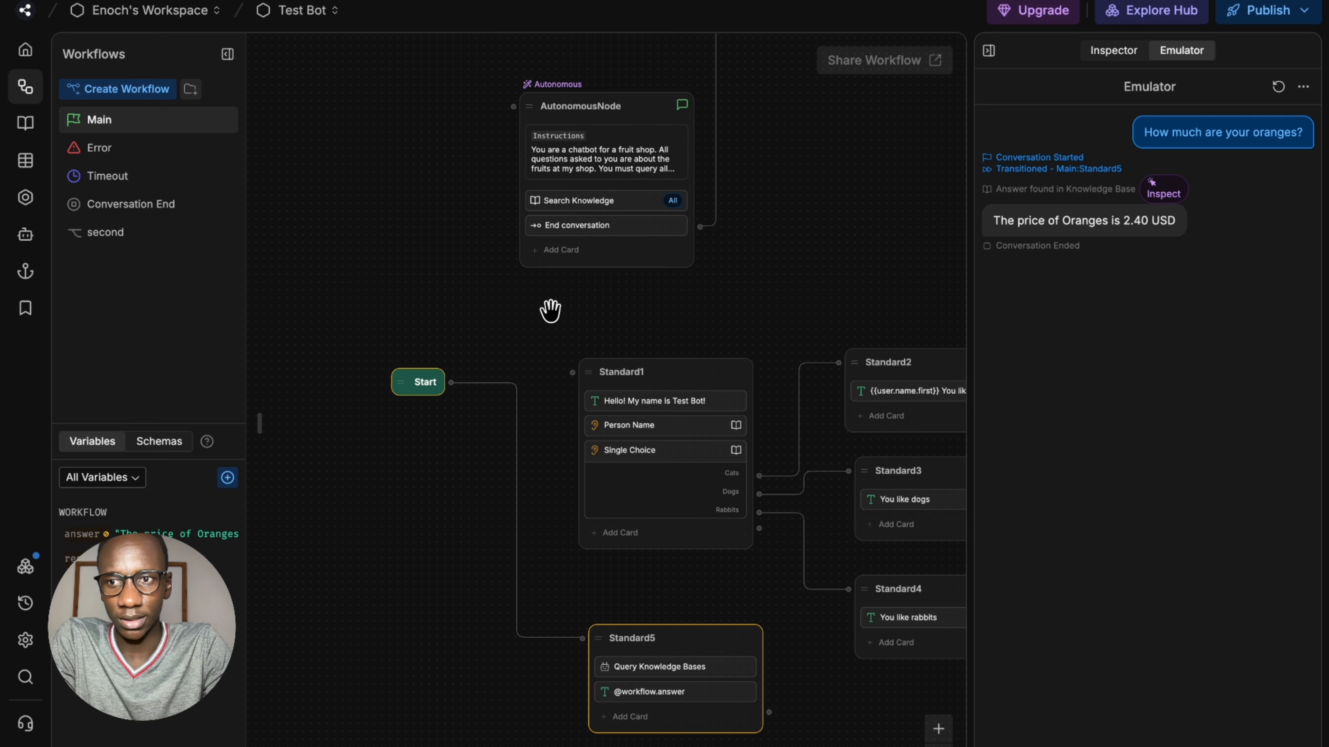
{"action": "left_click", "coordinate": [24, 246]}
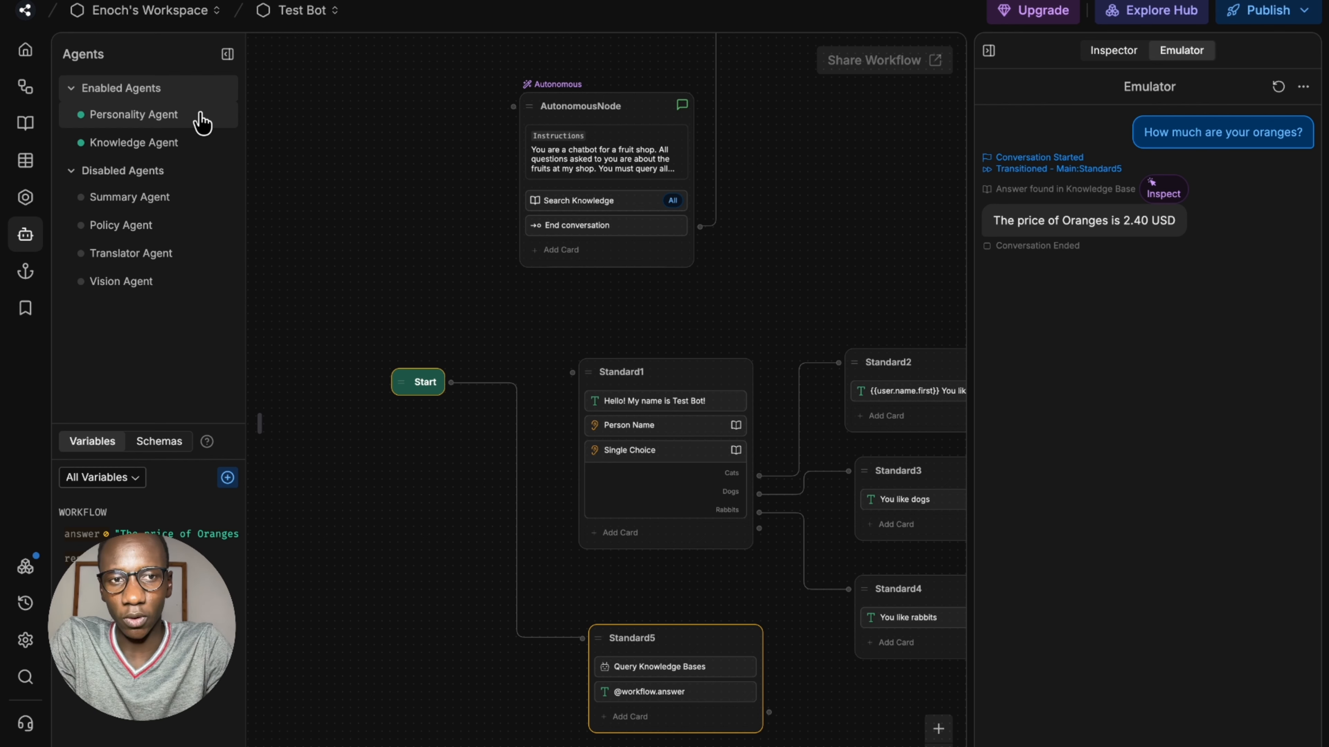
{"action": "left_click", "coordinate": [186, 146]}
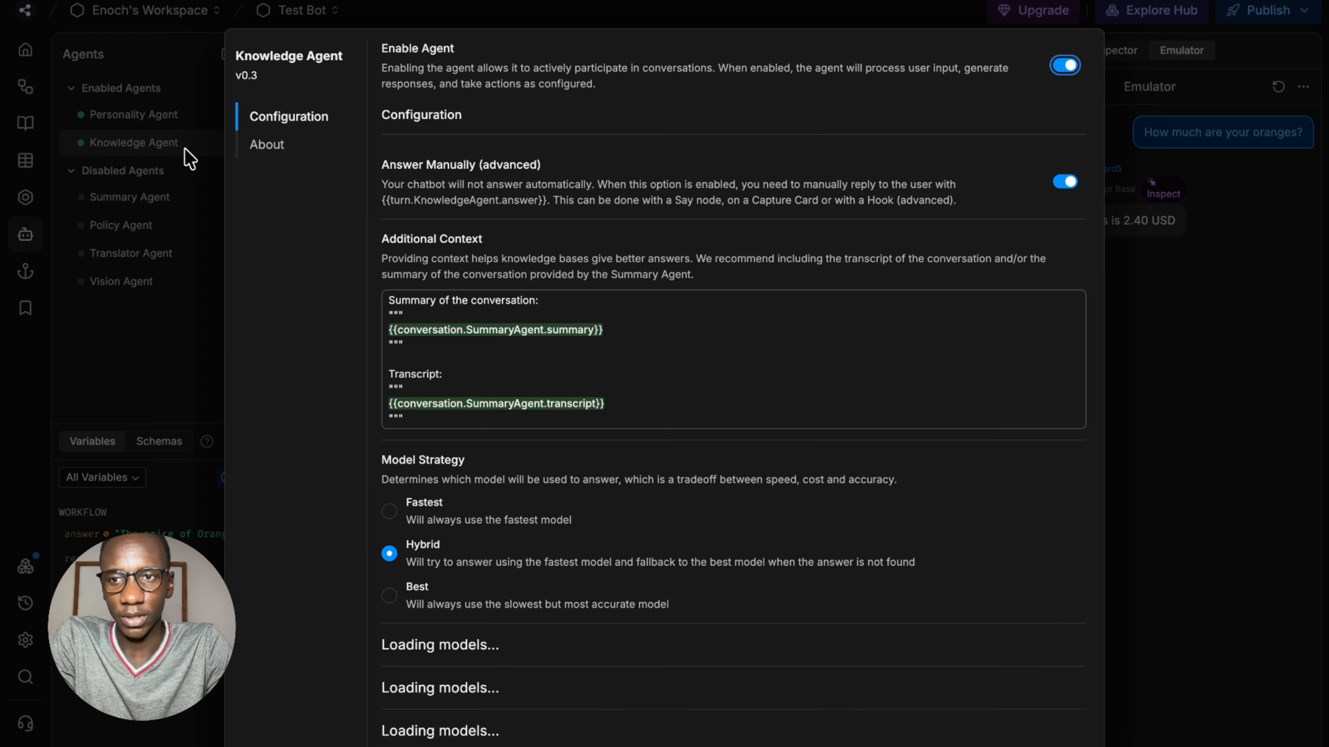
{"action": "left_click", "coordinate": [1145, 177]}
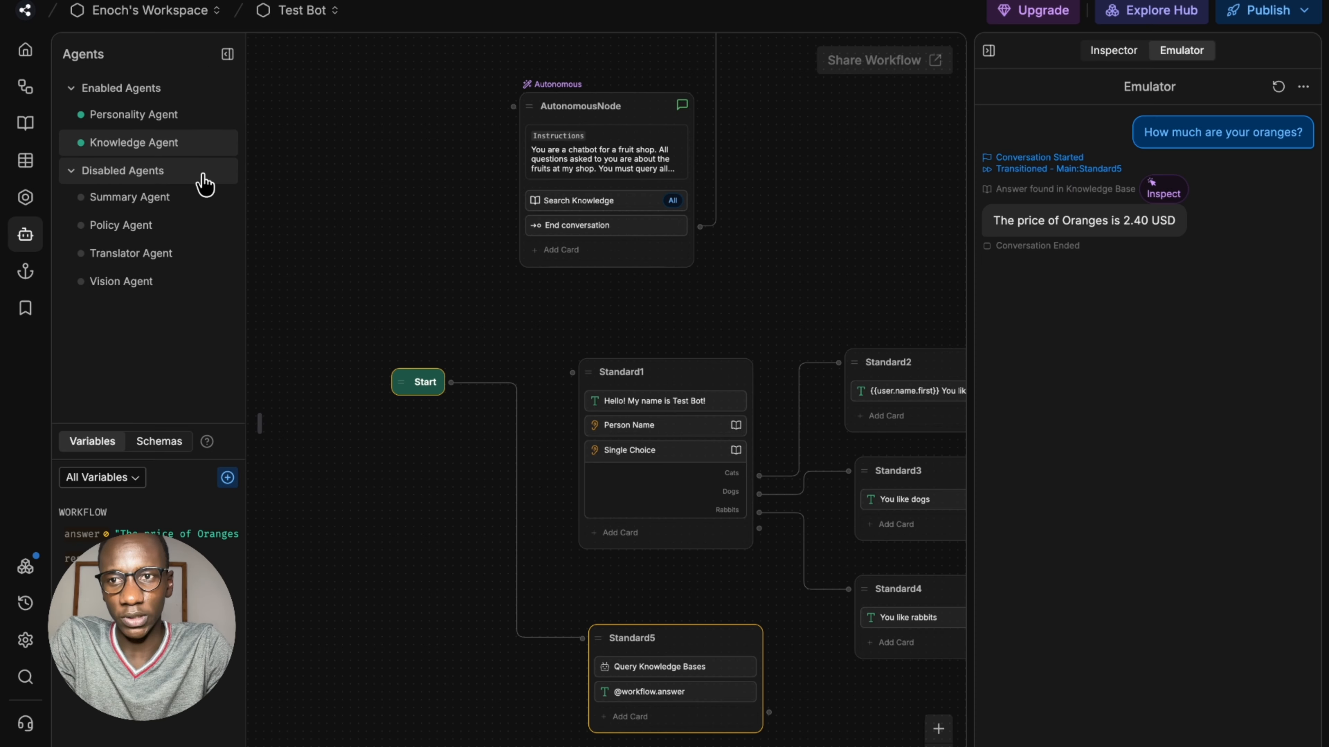
{"action": "left_click", "coordinate": [170, 152]}
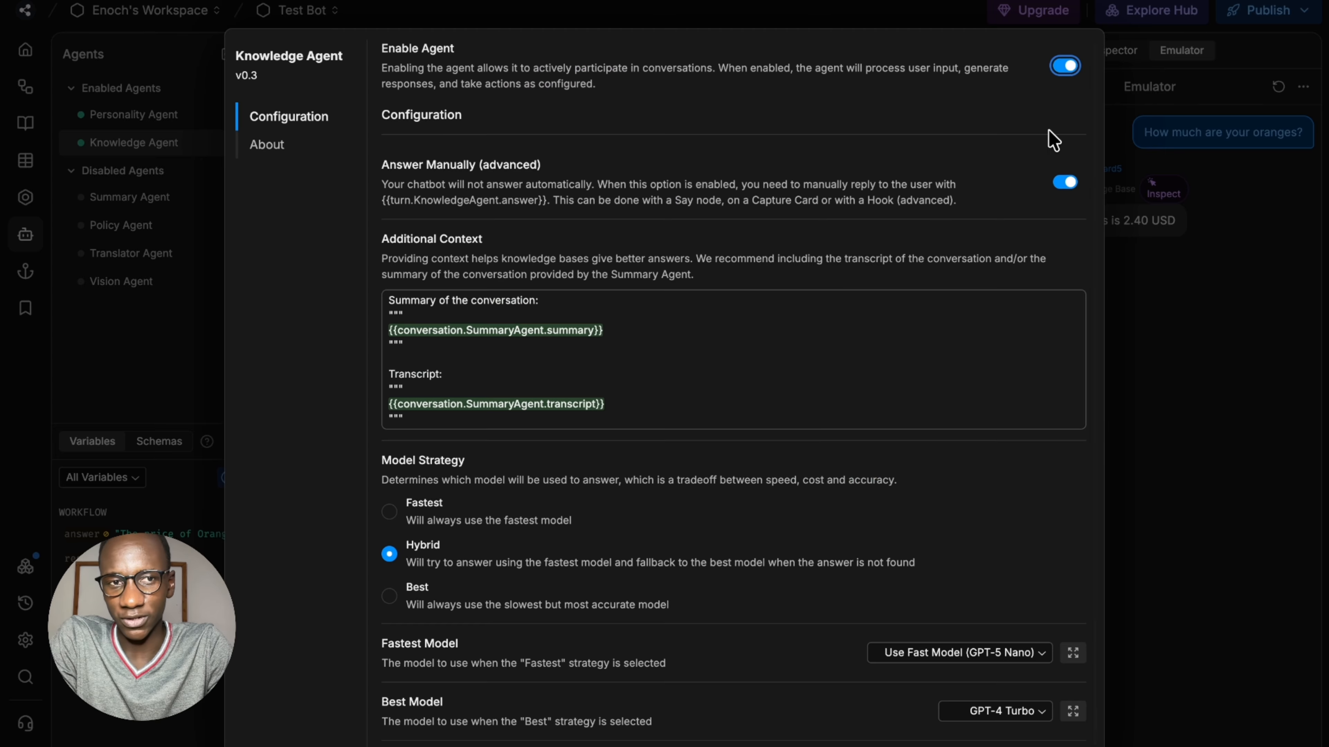
{"action": "left_click", "coordinate": [1211, 188]}
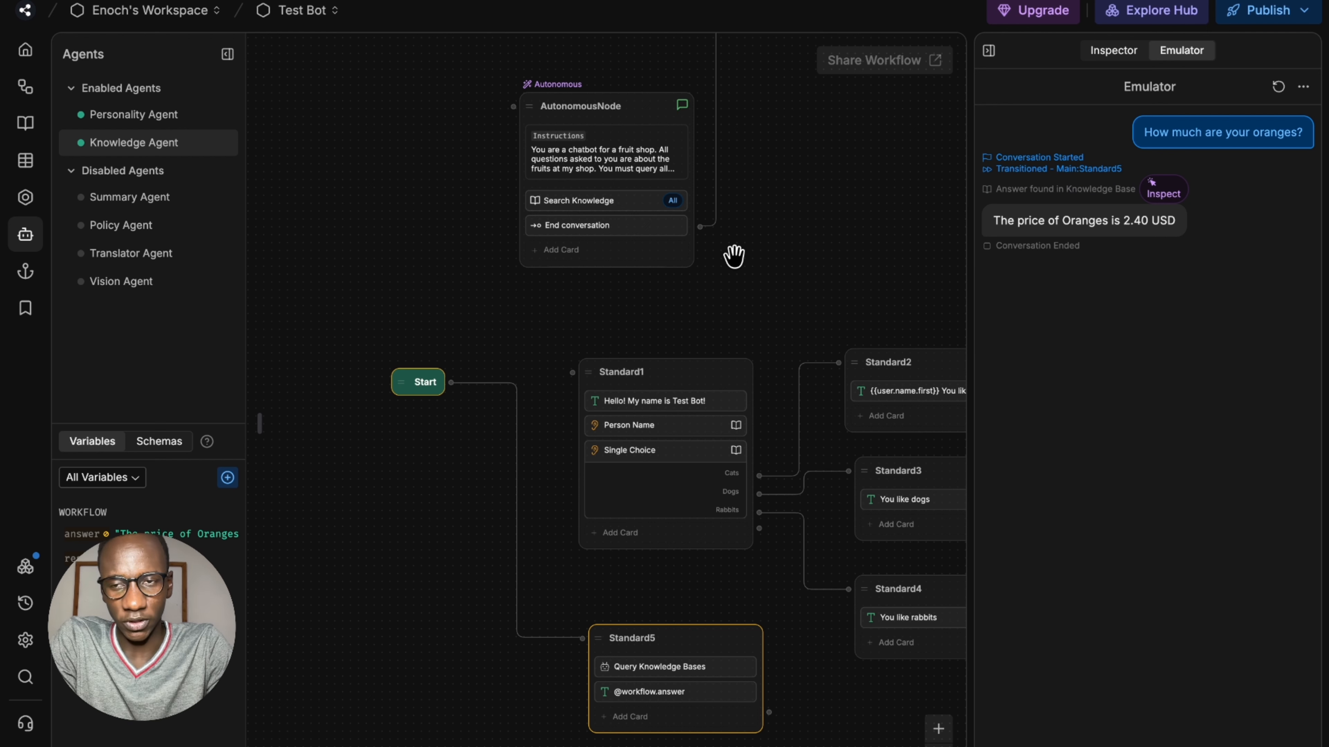
Step: Examine the Policy Agent's configuration, including its policy enforcing and policy description settings, and close it without changes
{"action": "mouse_move", "coordinate": [259, 181]}
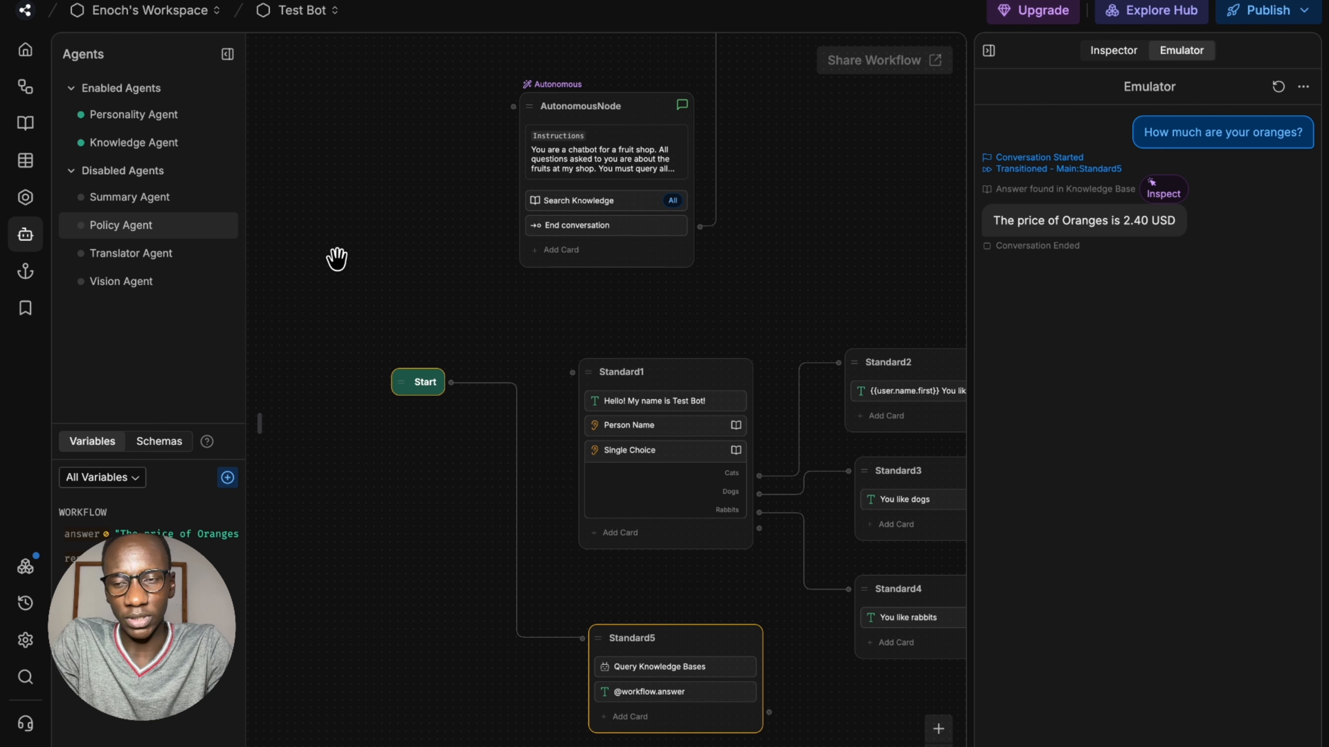
{"action": "left_click", "coordinate": [177, 225]}
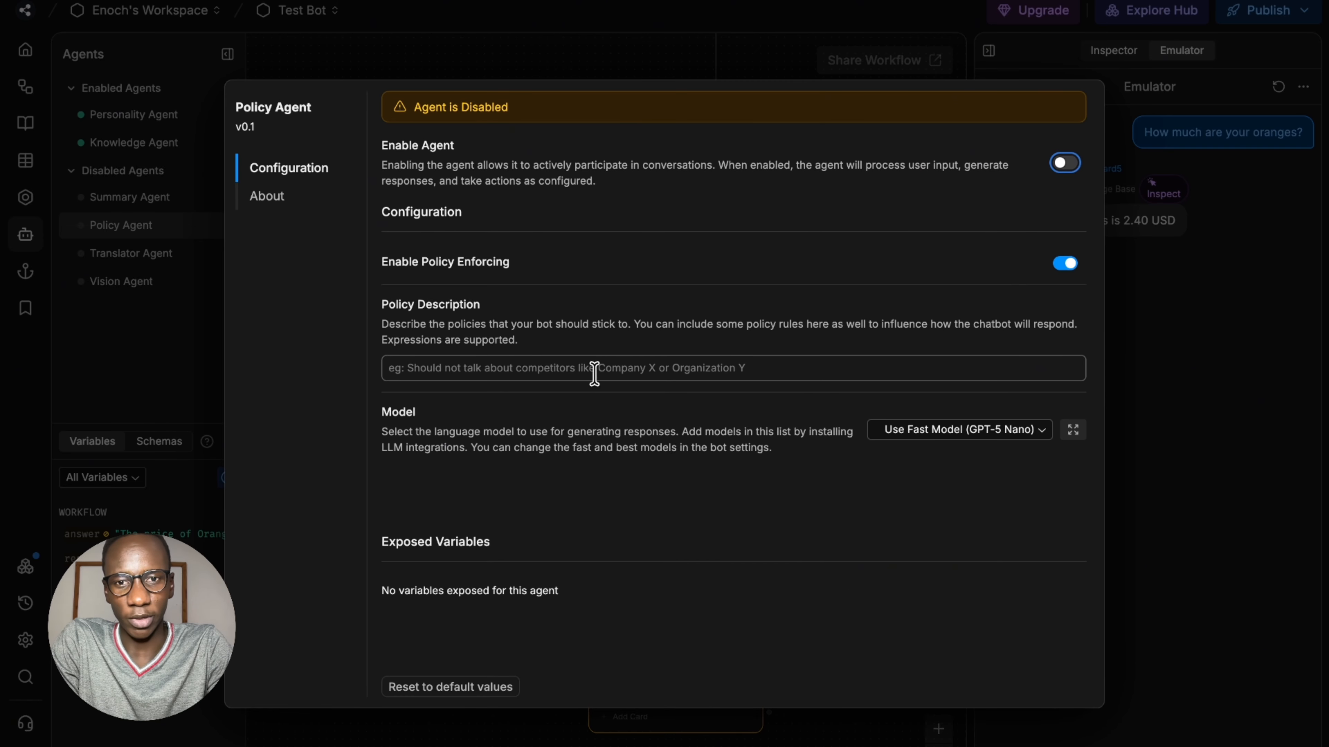
{"action": "left_click", "coordinate": [1155, 322]}
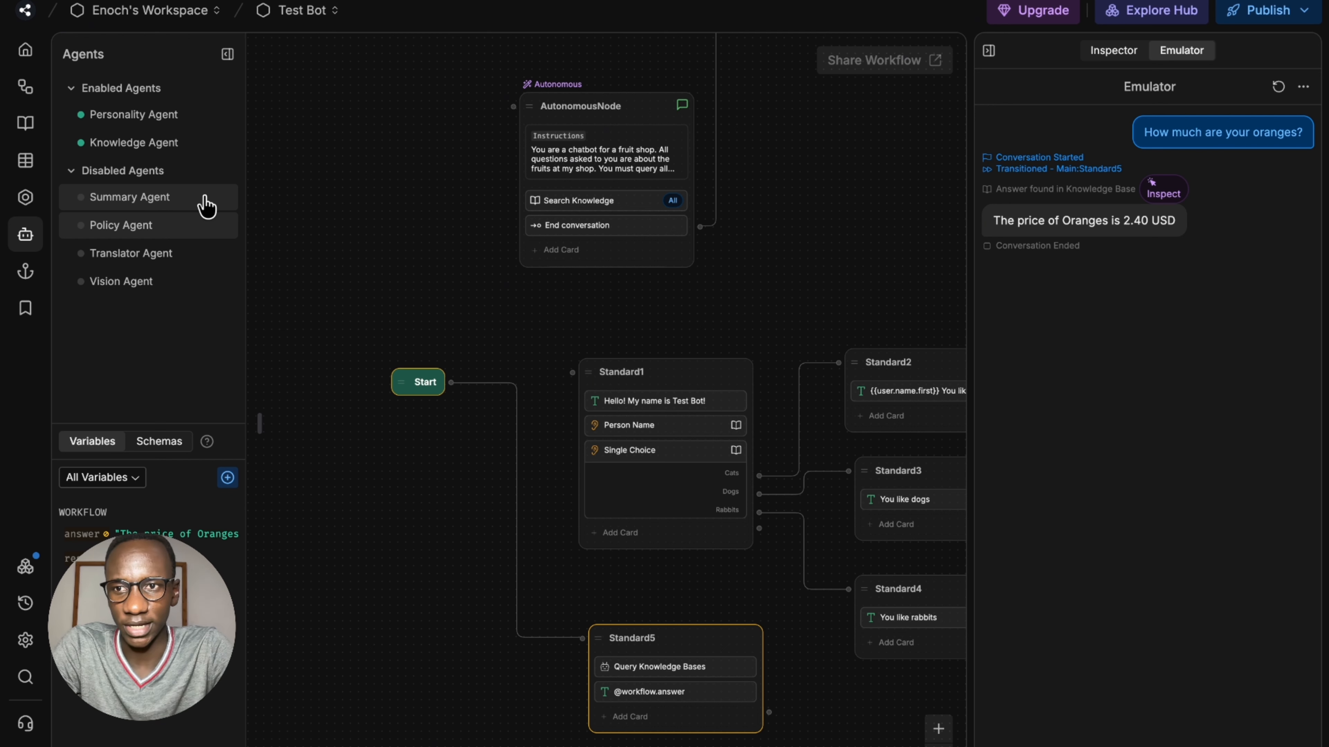
Step: Describe the Personality Agent as a very dramatic, energetic chatbot that uses a lot of emojis, and ask "How much are your oranges?" in a new emulator conversation
{"action": "left_click", "coordinate": [168, 120]}
{"action": "left_click", "coordinate": [722, 518]}
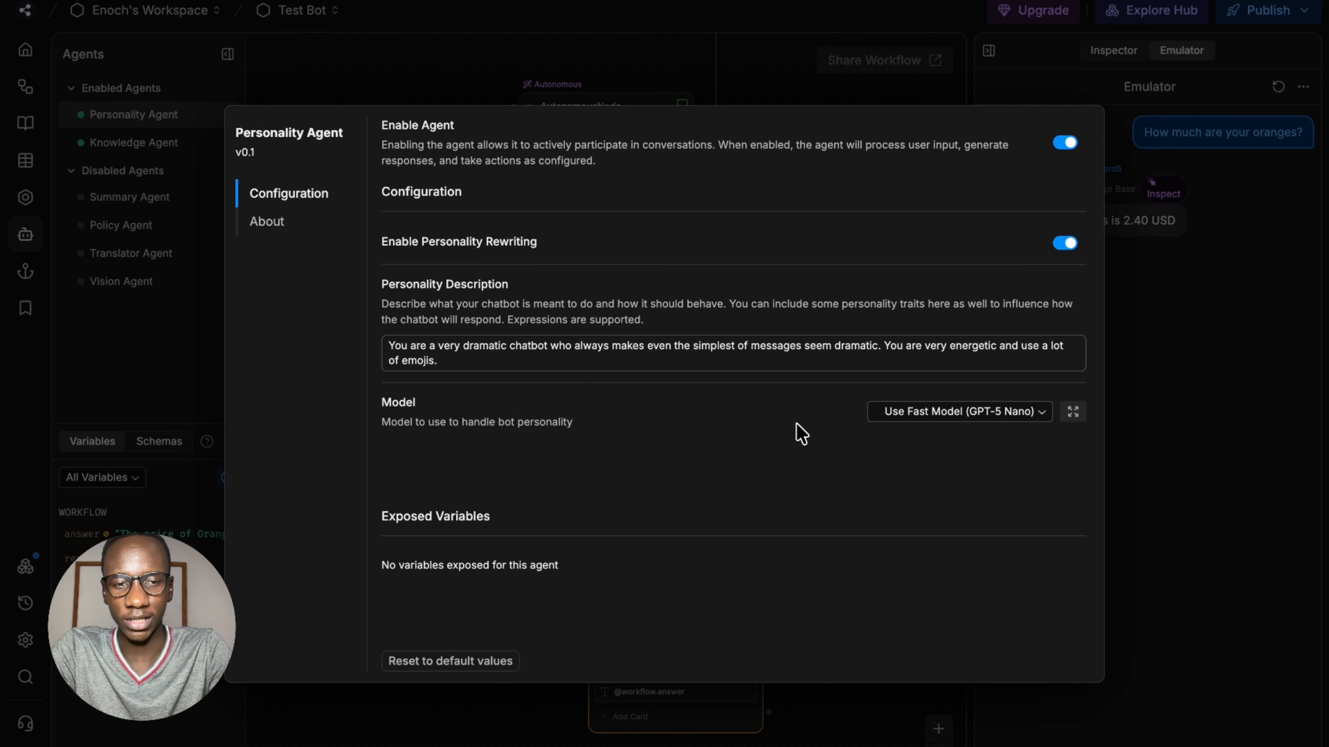
{"action": "left_click", "coordinate": [964, 417]}
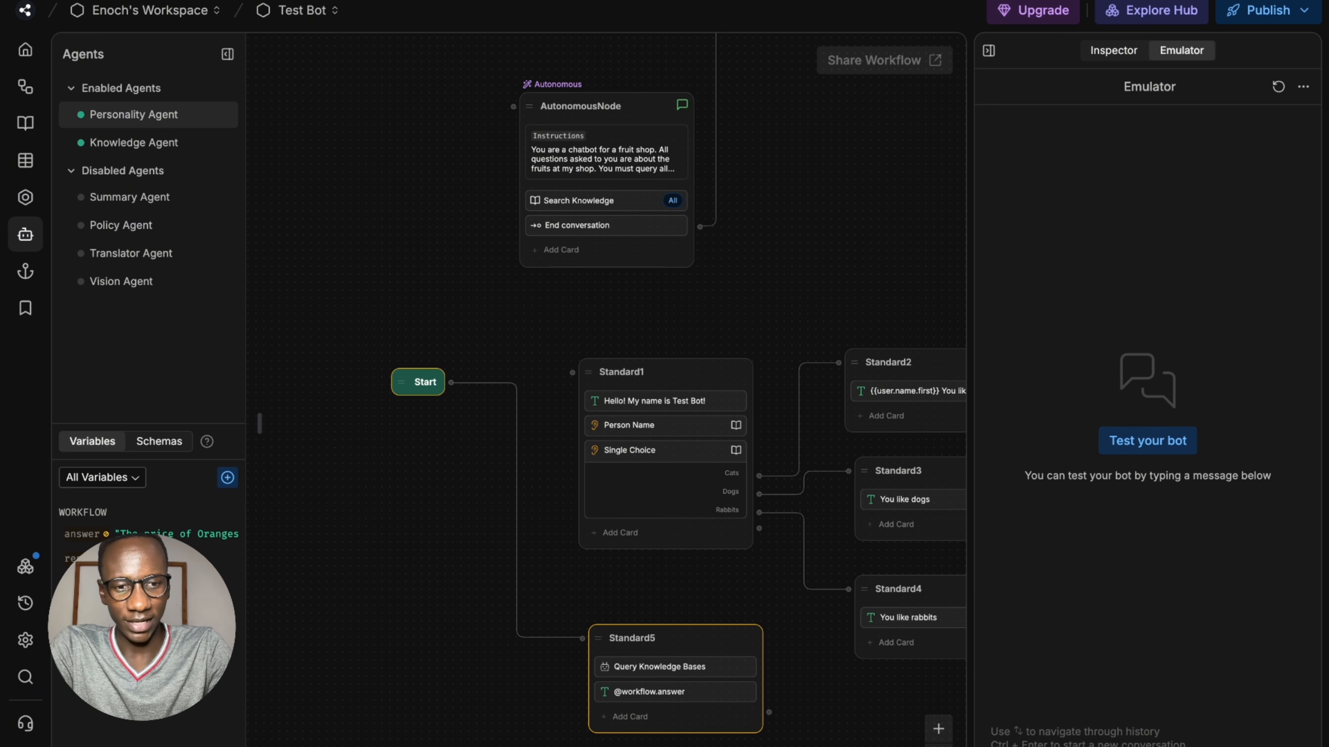
{"action": "key", "text": "Return"}
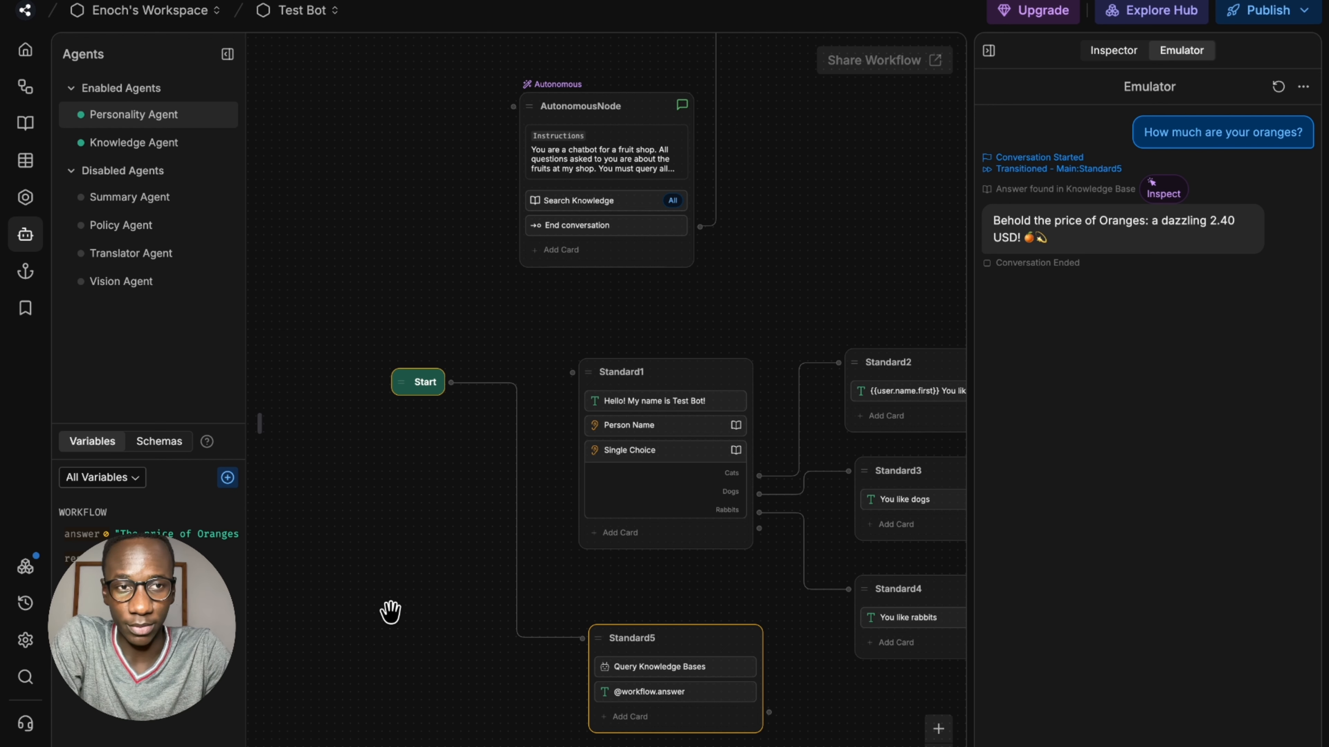
Step: Open the Bot Settings and review them down to the LLM options, including the default, autonomous, RAG and fallback models
{"action": "left_click", "coordinate": [26, 640]}
{"action": "scroll", "coordinate": [745, 608], "scroll_direction": "down", "scroll_amount": 5}
{"action": "scroll", "coordinate": [745, 609], "scroll_direction": "up", "scroll_amount": 5}
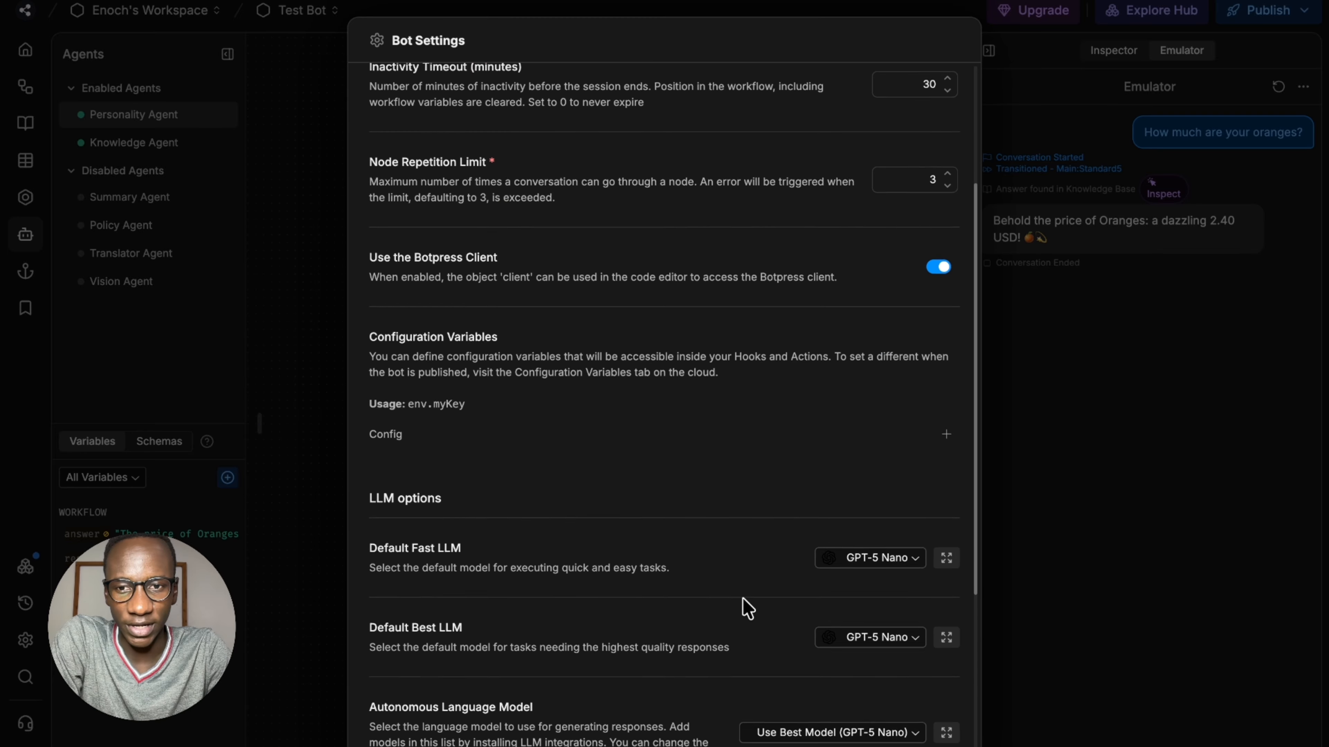
{"action": "scroll", "coordinate": [875, 616], "scroll_direction": "down", "scroll_amount": 8}
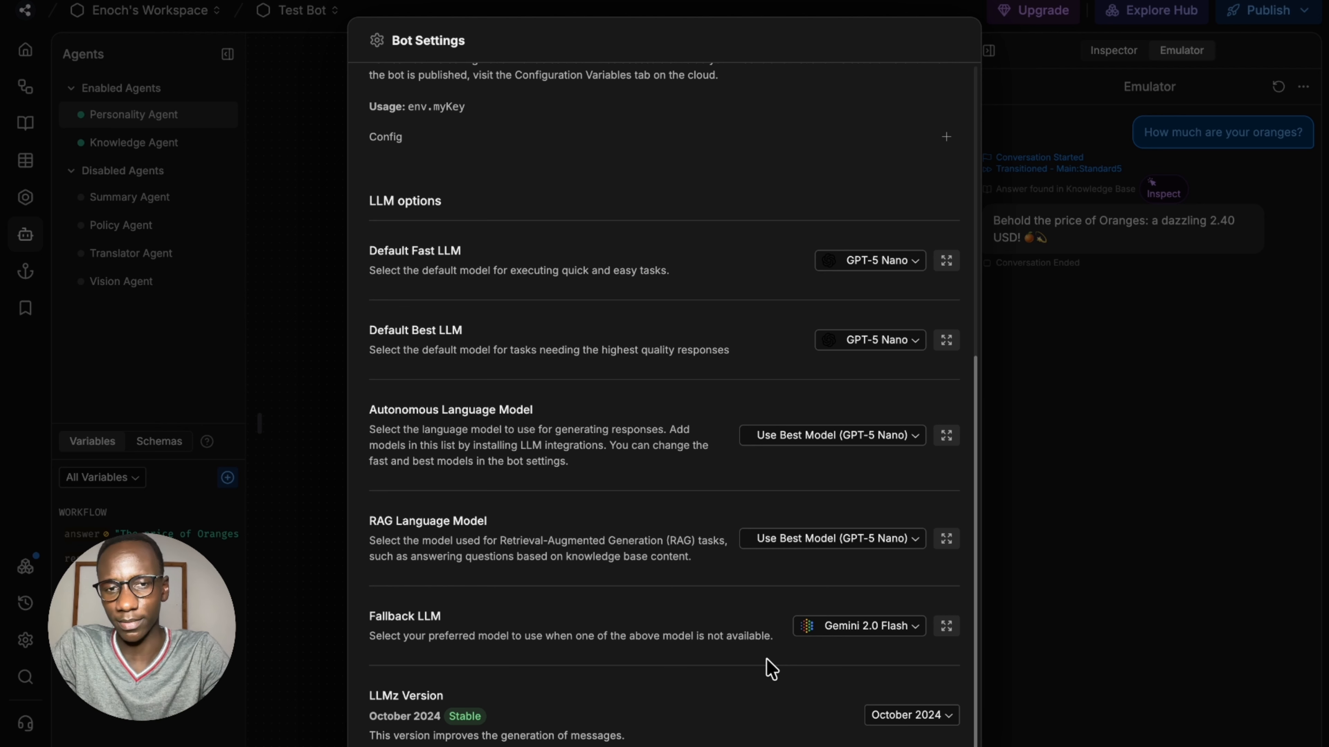
Step: Examine the models offered by each provider for the Default Fast LLM, and leave the Bot Settings without choosing another one
{"action": "left_click", "coordinate": [903, 262]}
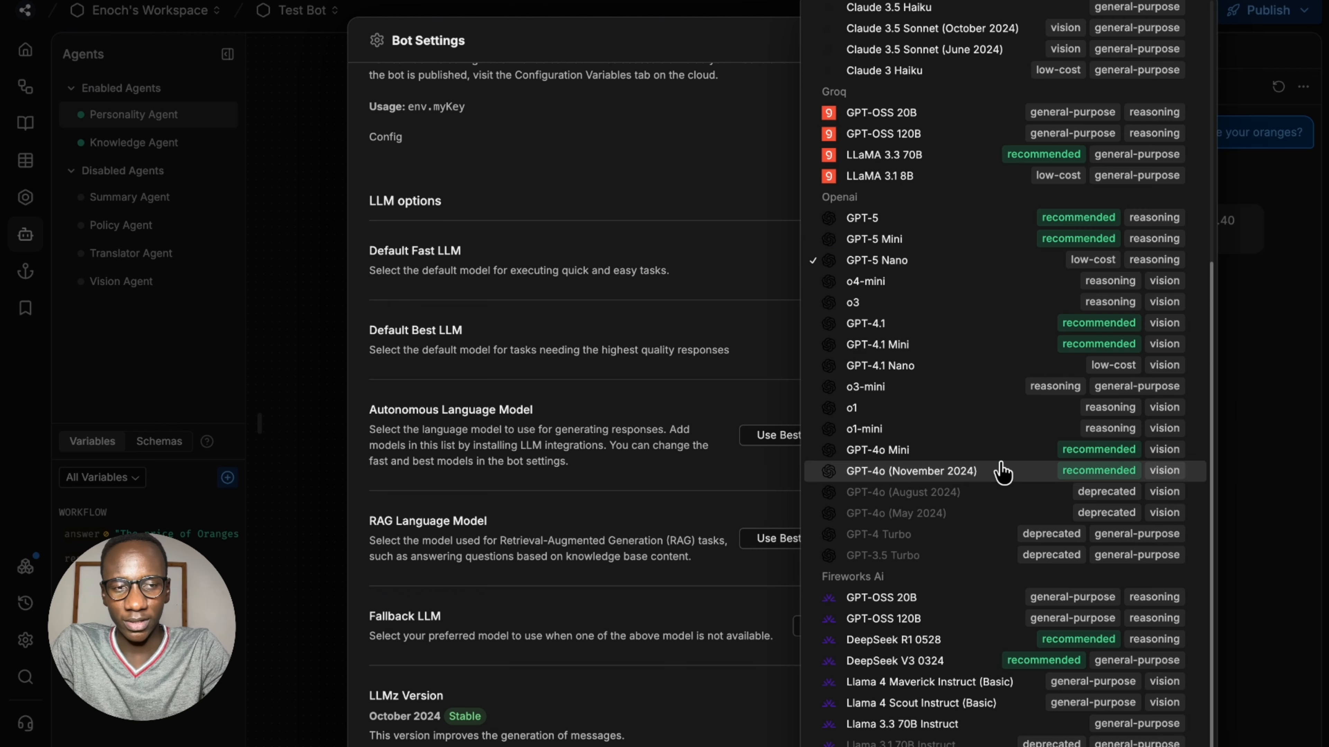
{"action": "scroll", "coordinate": [1000, 471], "scroll_direction": "down", "scroll_amount": 1}
{"action": "scroll", "coordinate": [1002, 473], "scroll_direction": "up", "scroll_amount": 5}
{"action": "scroll", "coordinate": [1002, 474], "scroll_direction": "down", "scroll_amount": 4}
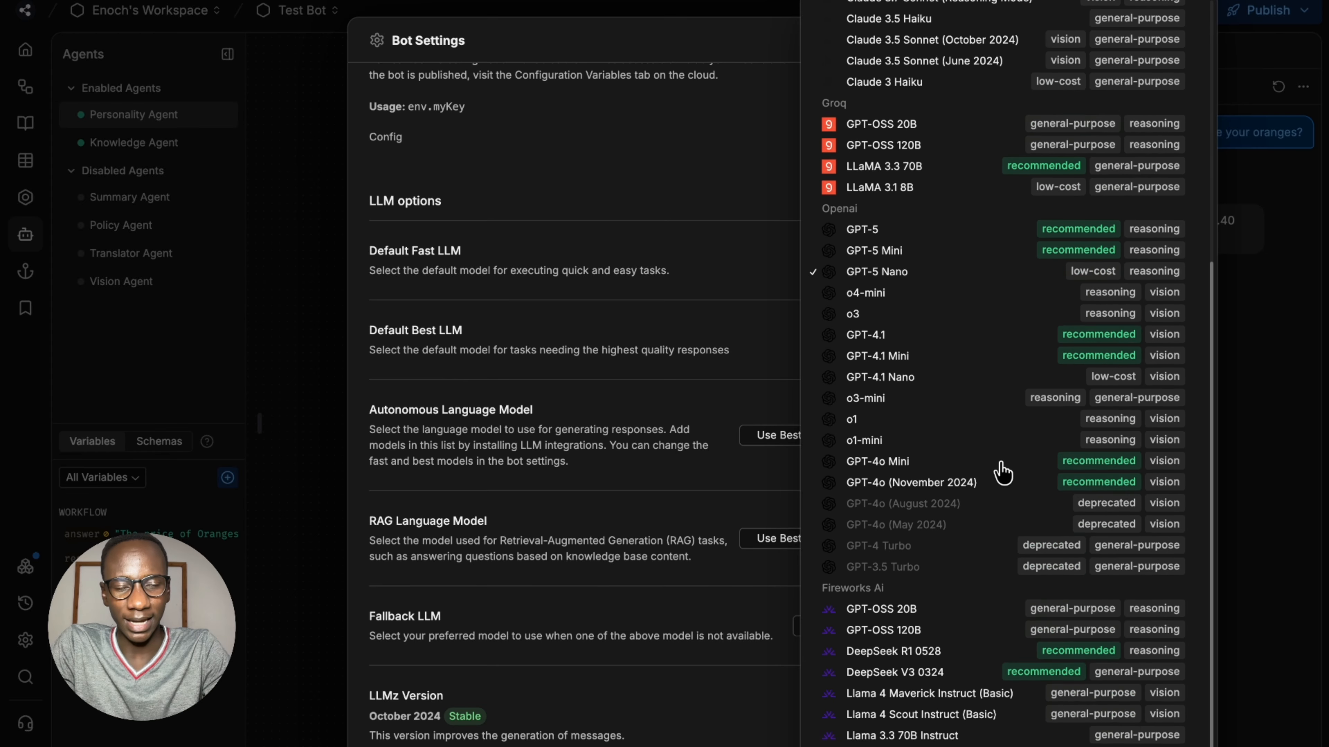
{"action": "scroll", "coordinate": [1002, 473], "scroll_direction": "up", "scroll_amount": 5}
{"action": "scroll", "coordinate": [1001, 474], "scroll_direction": "down", "scroll_amount": 5}
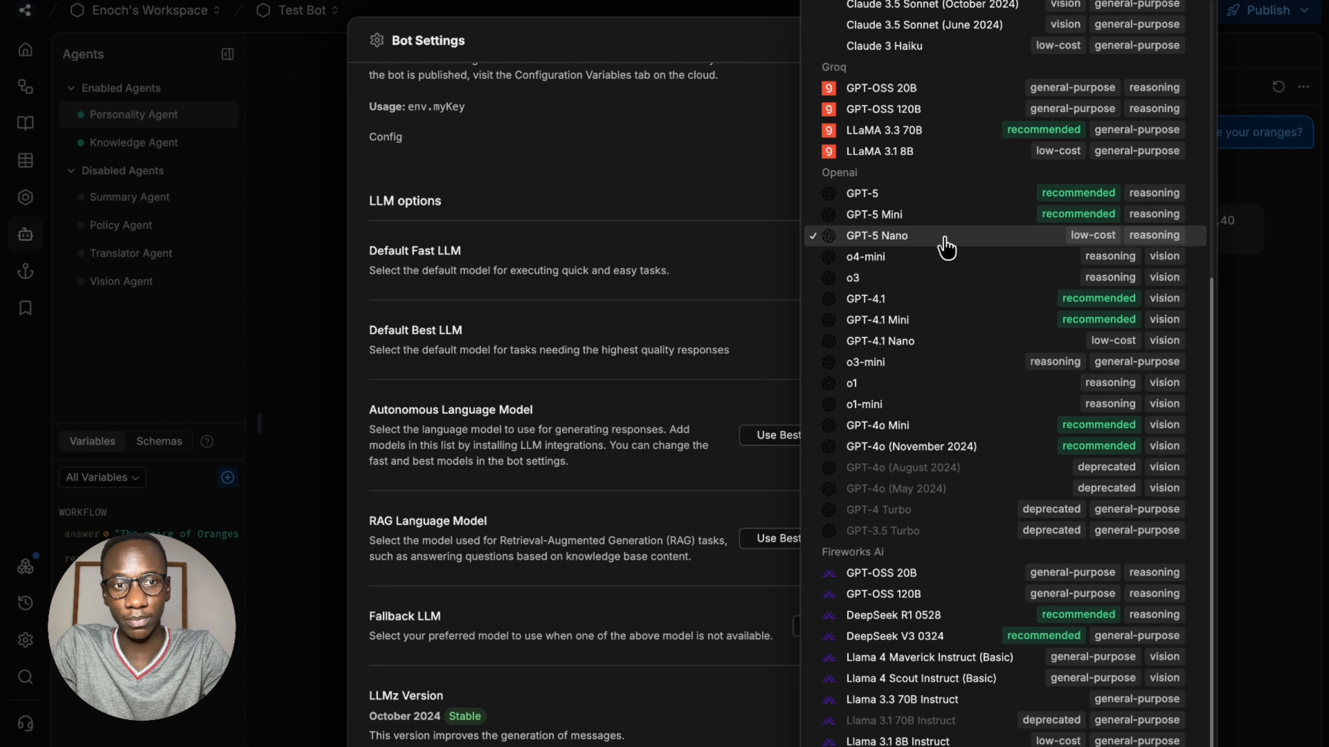
{"action": "scroll", "coordinate": [1043, 484], "scroll_direction": "down", "scroll_amount": 1}
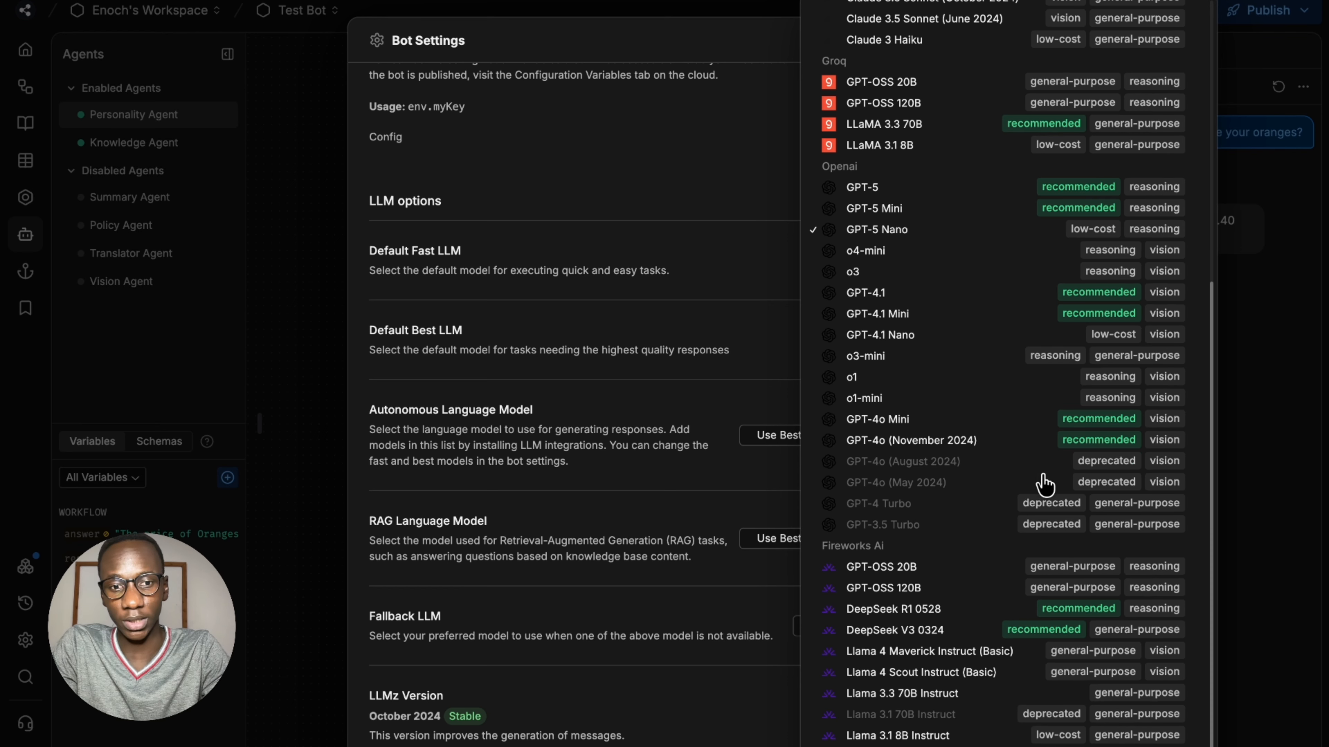
{"action": "scroll", "coordinate": [1044, 484], "scroll_direction": "up", "scroll_amount": 8}
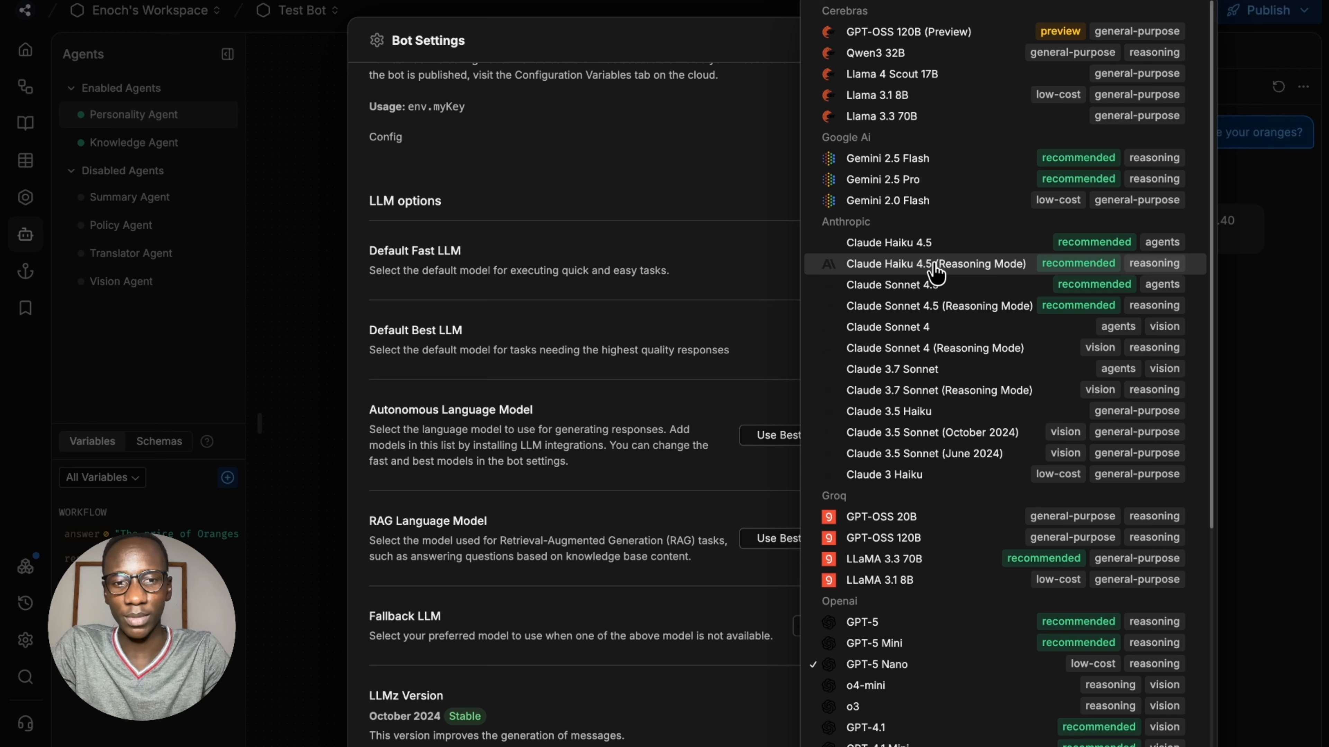
{"action": "scroll", "coordinate": [1012, 445], "scroll_direction": "down", "scroll_amount": 3}
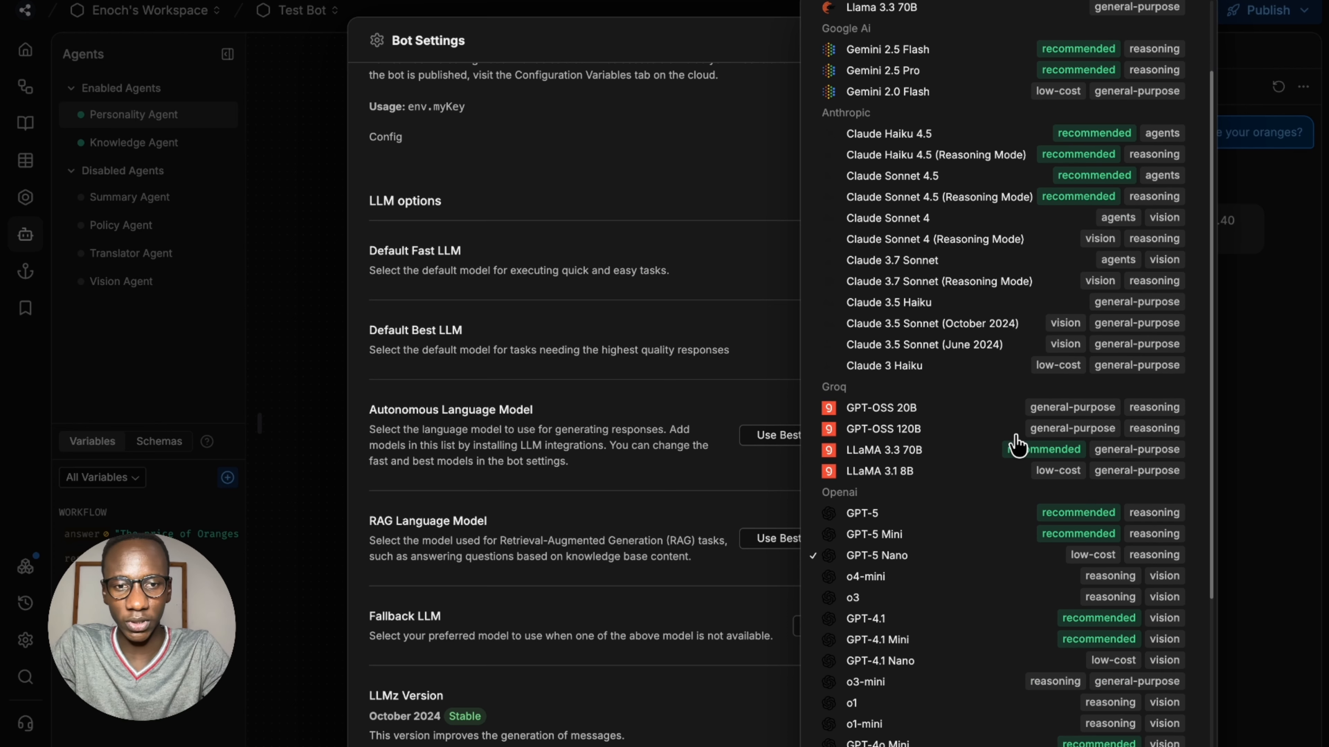
{"action": "scroll", "coordinate": [1020, 529], "scroll_direction": "down", "scroll_amount": 3}
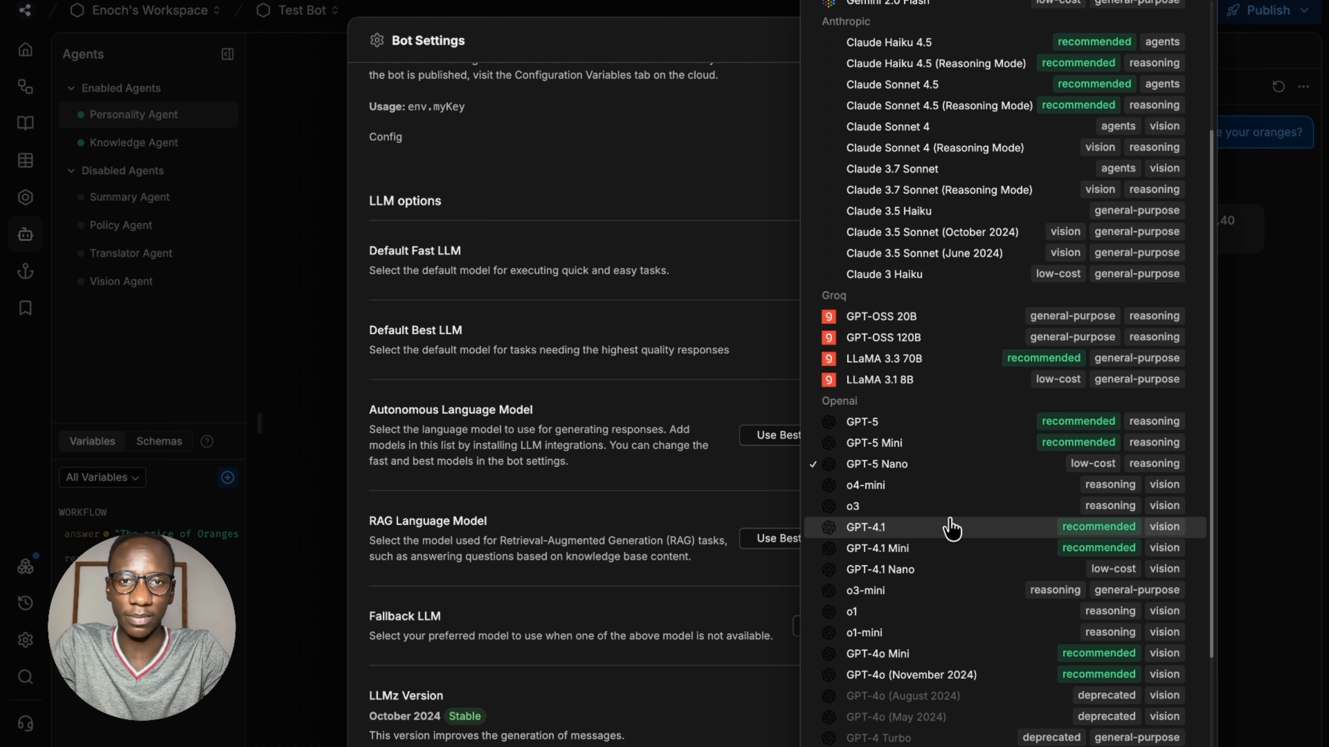
{"action": "scroll", "coordinate": [950, 529], "scroll_direction": "up", "scroll_amount": 4}
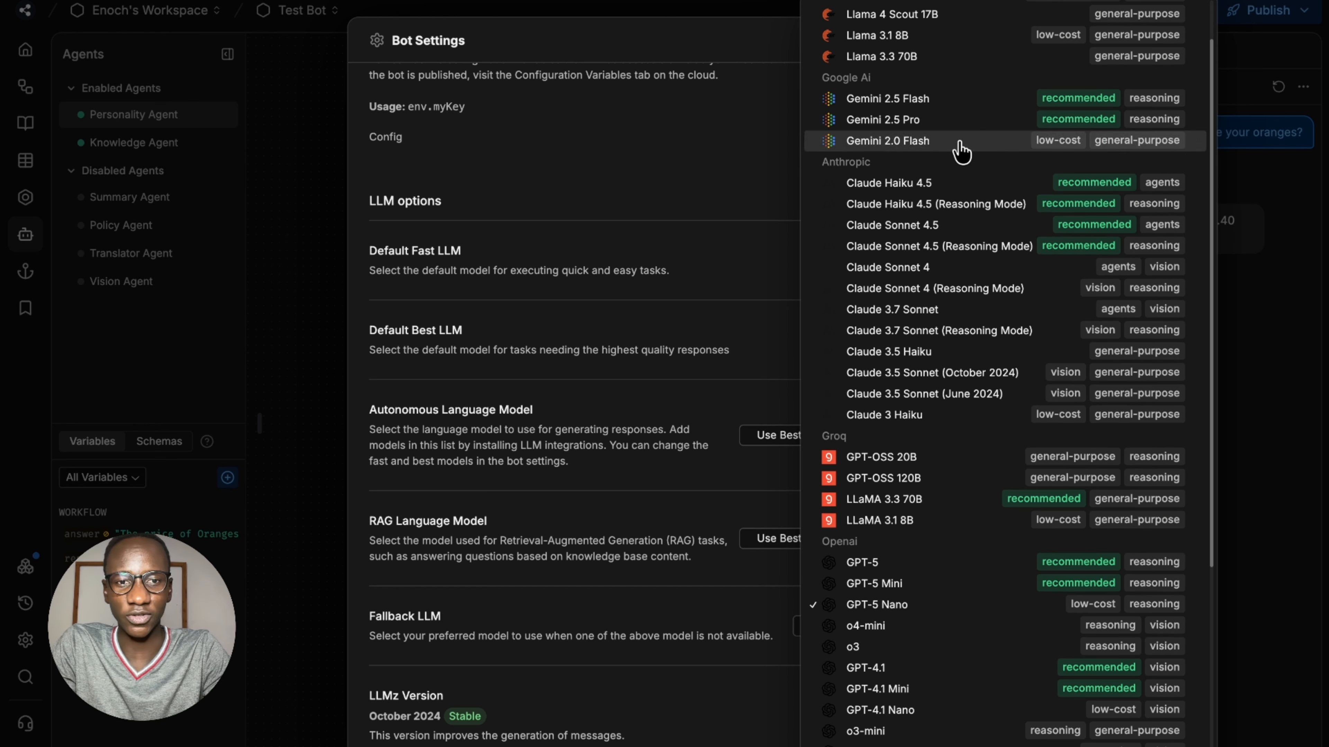
{"action": "scroll", "coordinate": [944, 435], "scroll_direction": "down", "scroll_amount": 4}
{"action": "scroll", "coordinate": [942, 547], "scroll_direction": "down", "scroll_amount": 1}
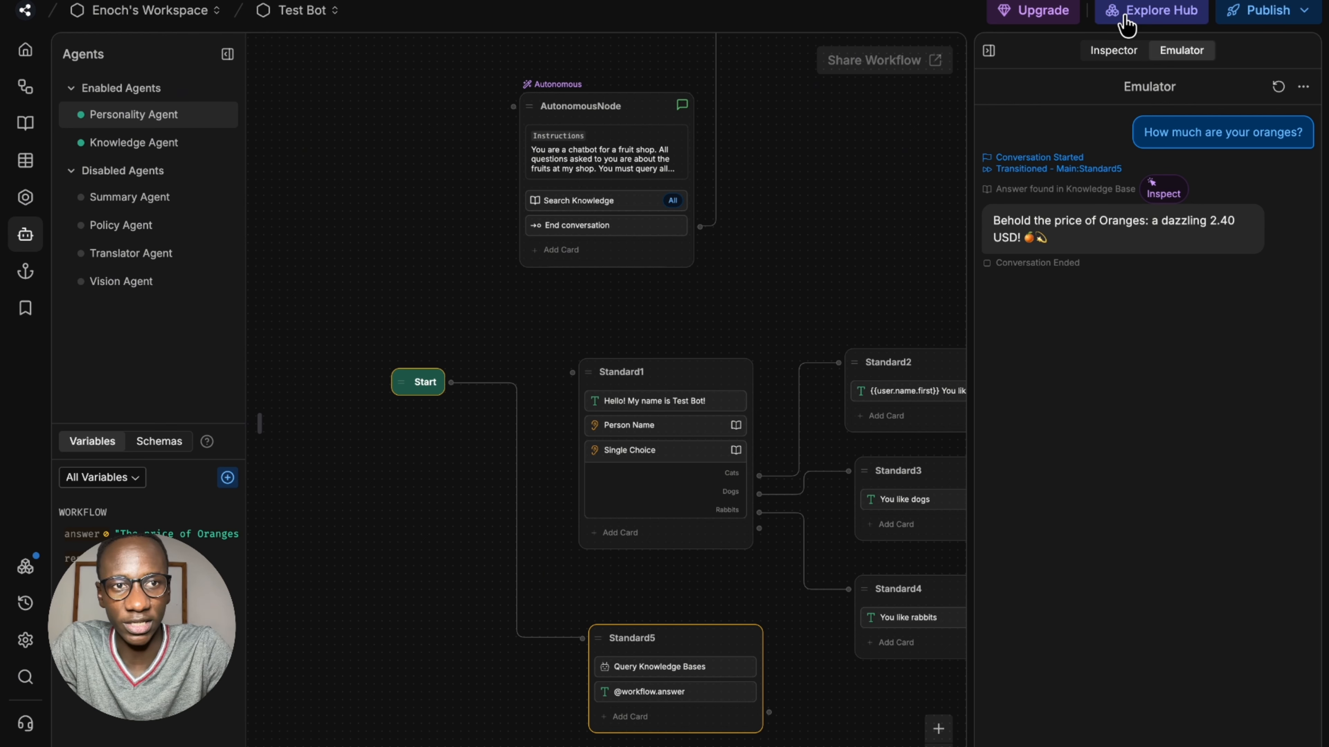
Step: Browse the installed and additional integrations, workflows and plugins in the Botpress Hub to the end of the list, and close it
{"action": "left_click", "coordinate": [1126, 24]}
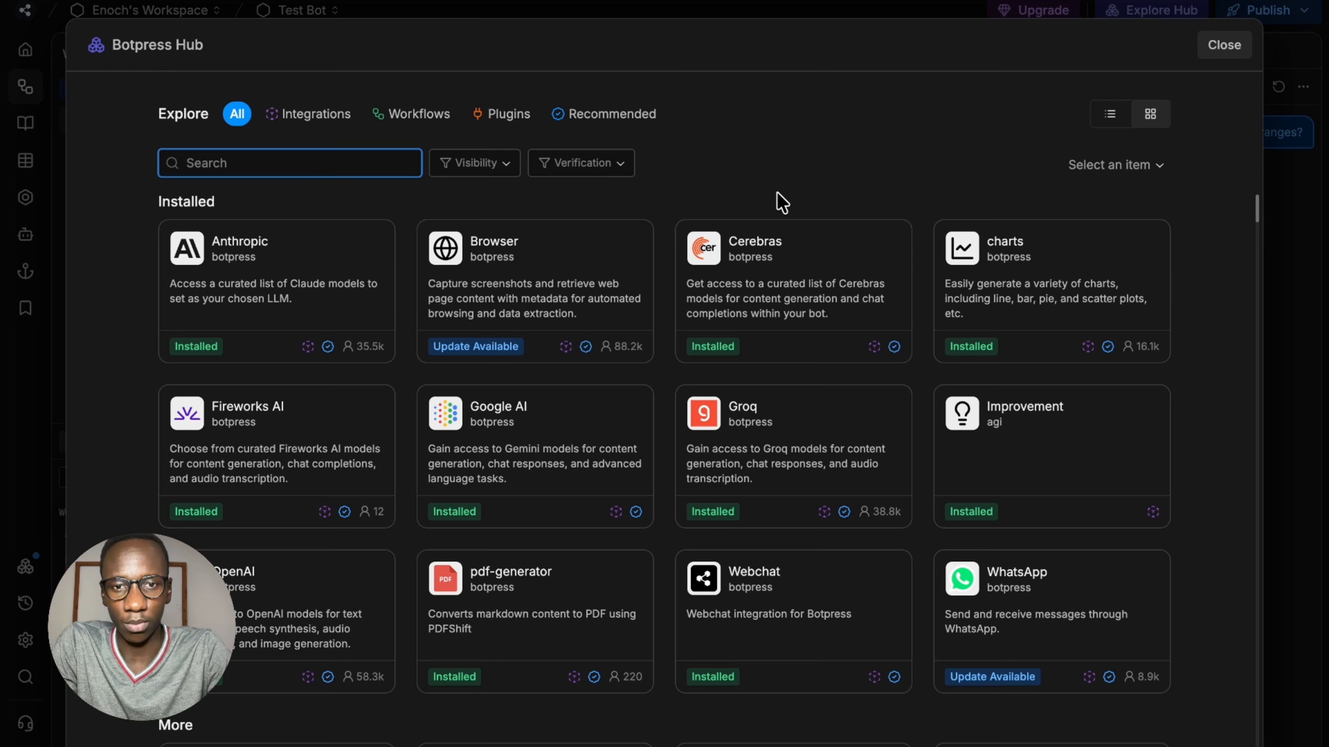
{"action": "scroll", "coordinate": [801, 466], "scroll_direction": "down", "scroll_amount": 2}
{"action": "scroll", "coordinate": [807, 467], "scroll_direction": "down", "scroll_amount": 8}
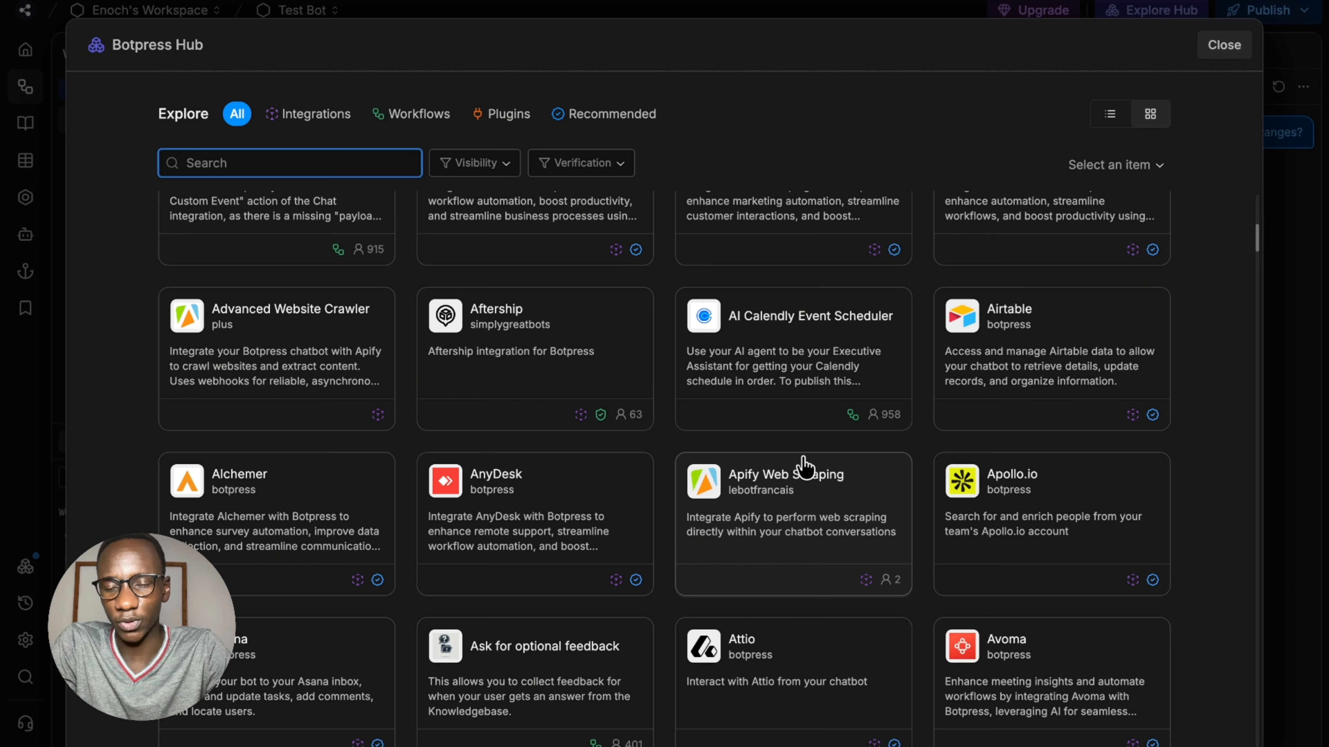
{"action": "scroll", "coordinate": [806, 467], "scroll_direction": "up", "scroll_amount": 4}
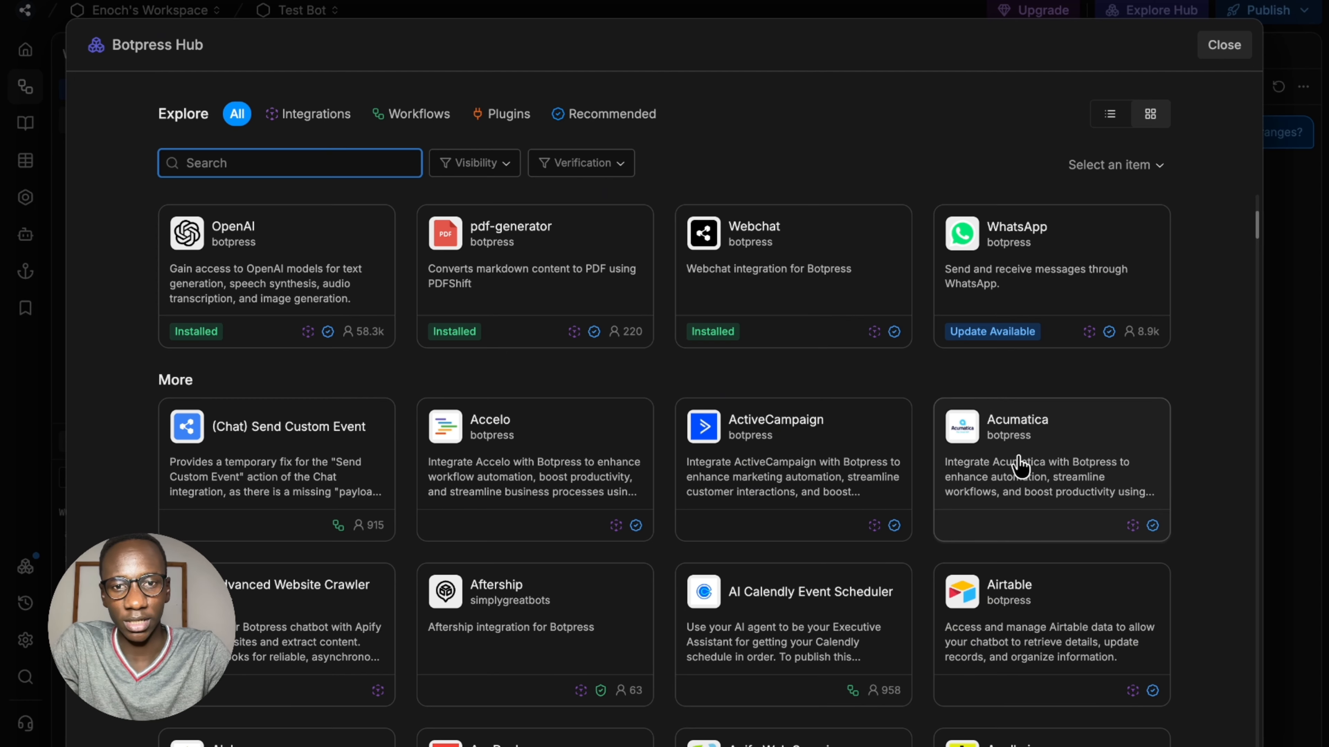
{"action": "scroll", "coordinate": [1019, 466], "scroll_direction": "down", "scroll_amount": 20}
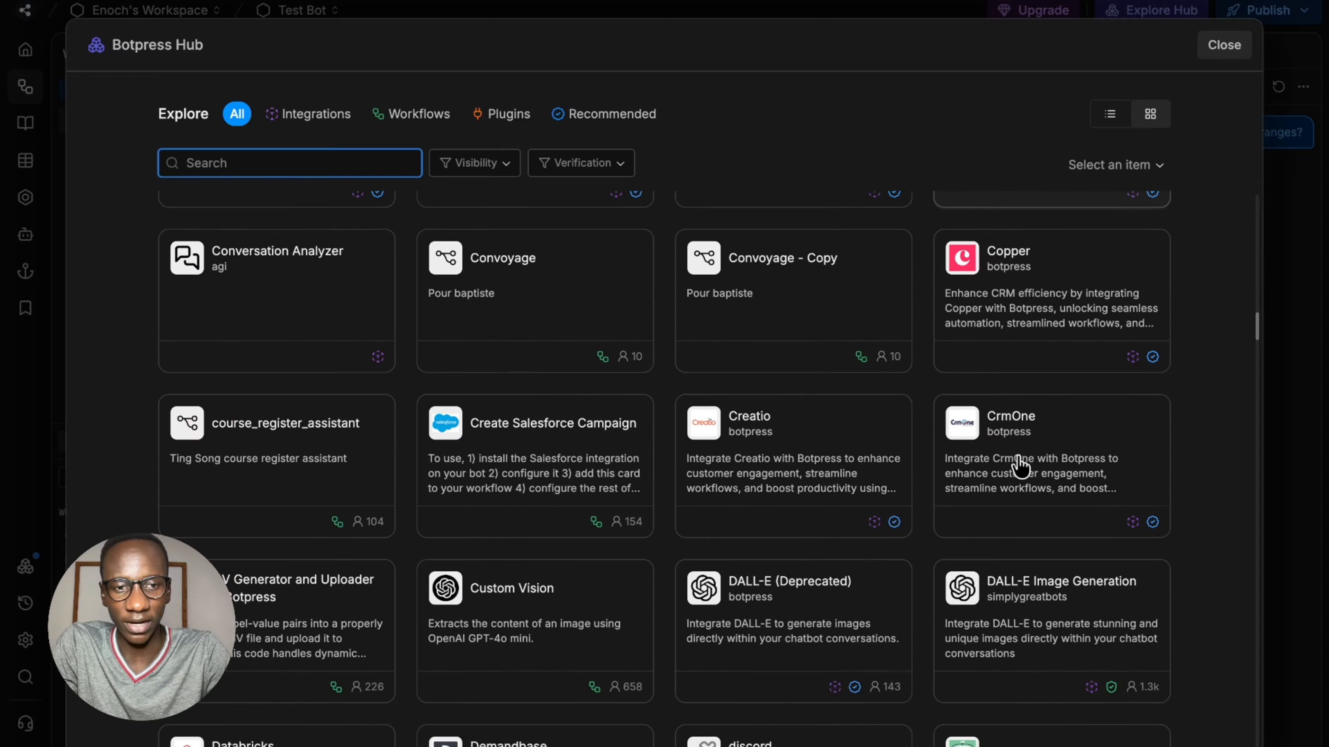
{"action": "scroll", "coordinate": [1019, 466], "scroll_direction": "down", "scroll_amount": 20}
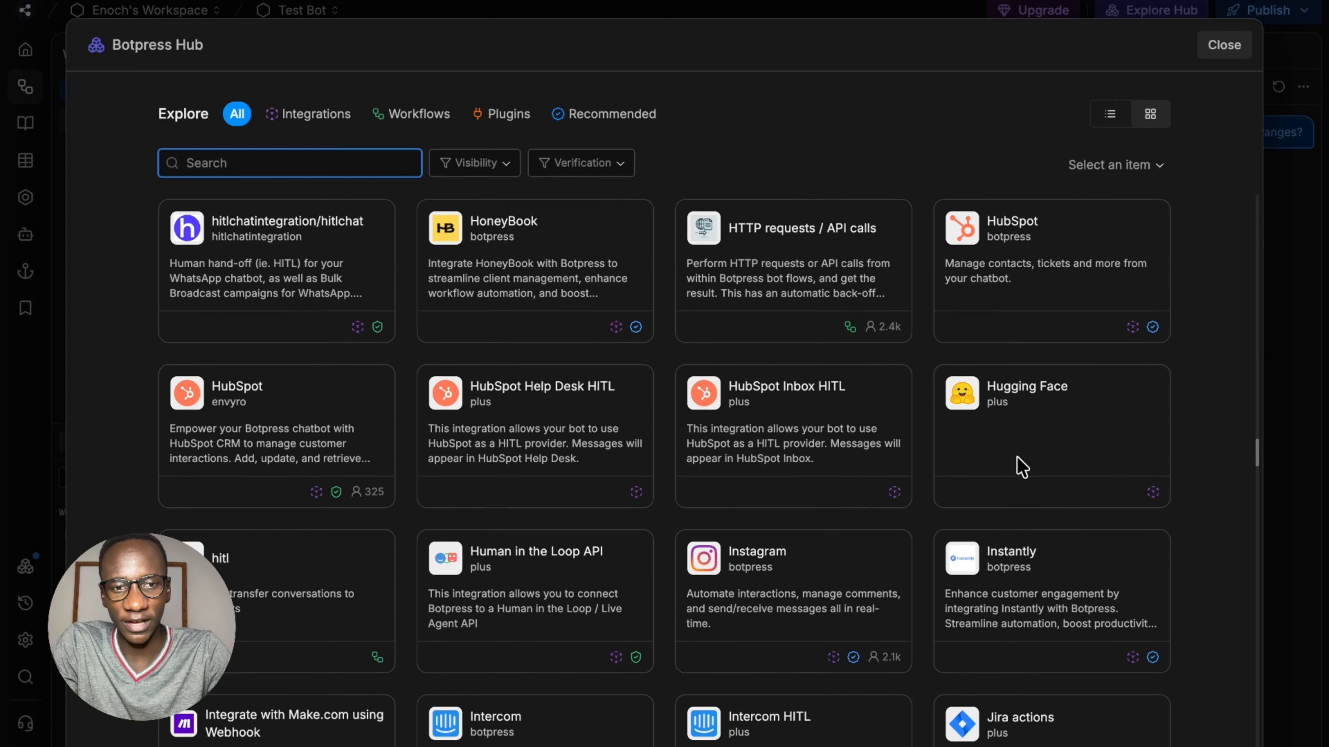
{"action": "scroll", "coordinate": [1021, 465], "scroll_direction": "down", "scroll_amount": 20}
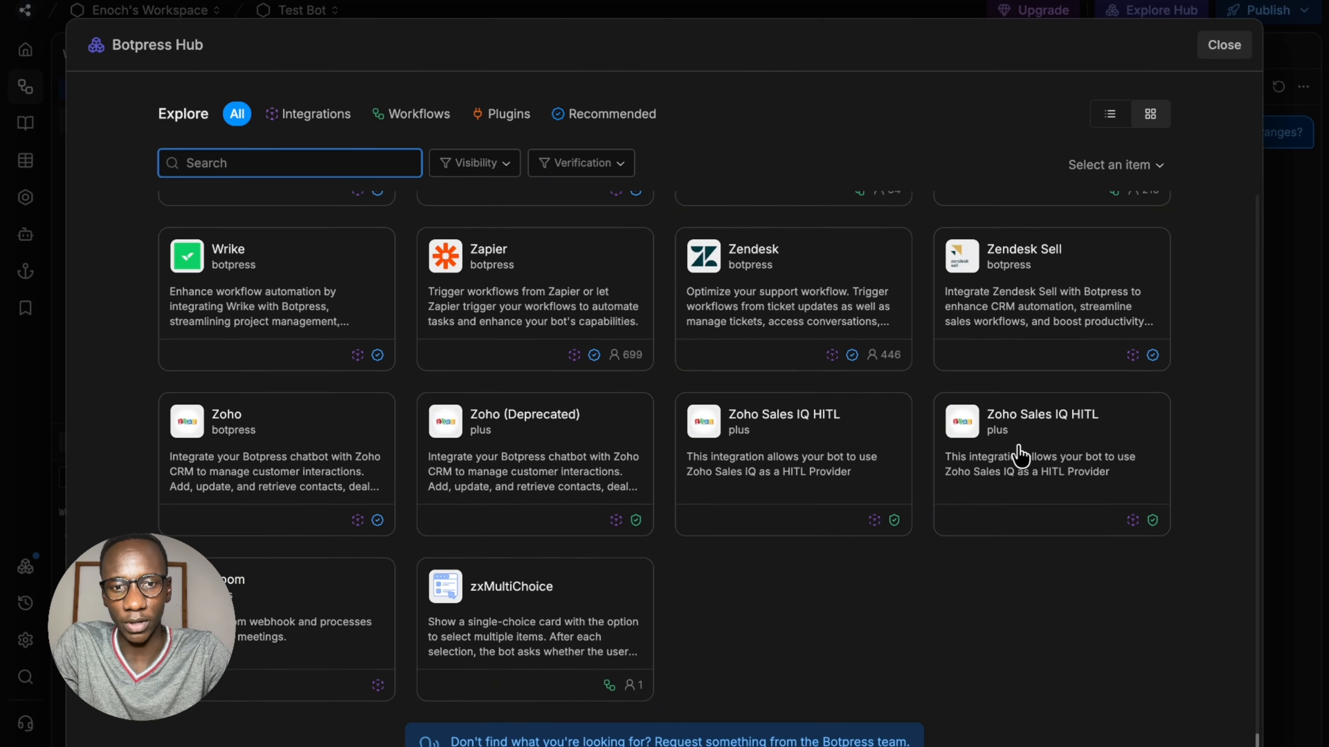
{"action": "scroll", "coordinate": [1020, 456], "scroll_direction": "down", "scroll_amount": 2}
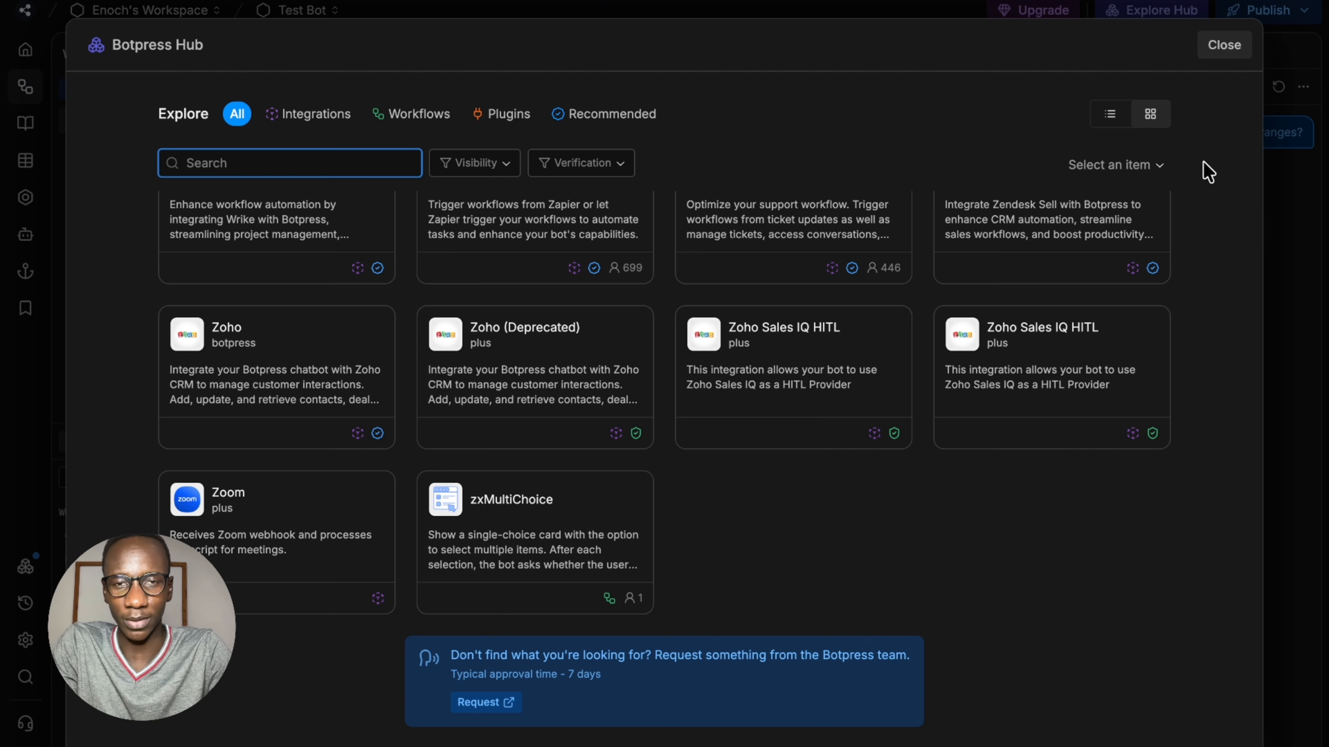
{"action": "left_click", "coordinate": [1224, 46]}
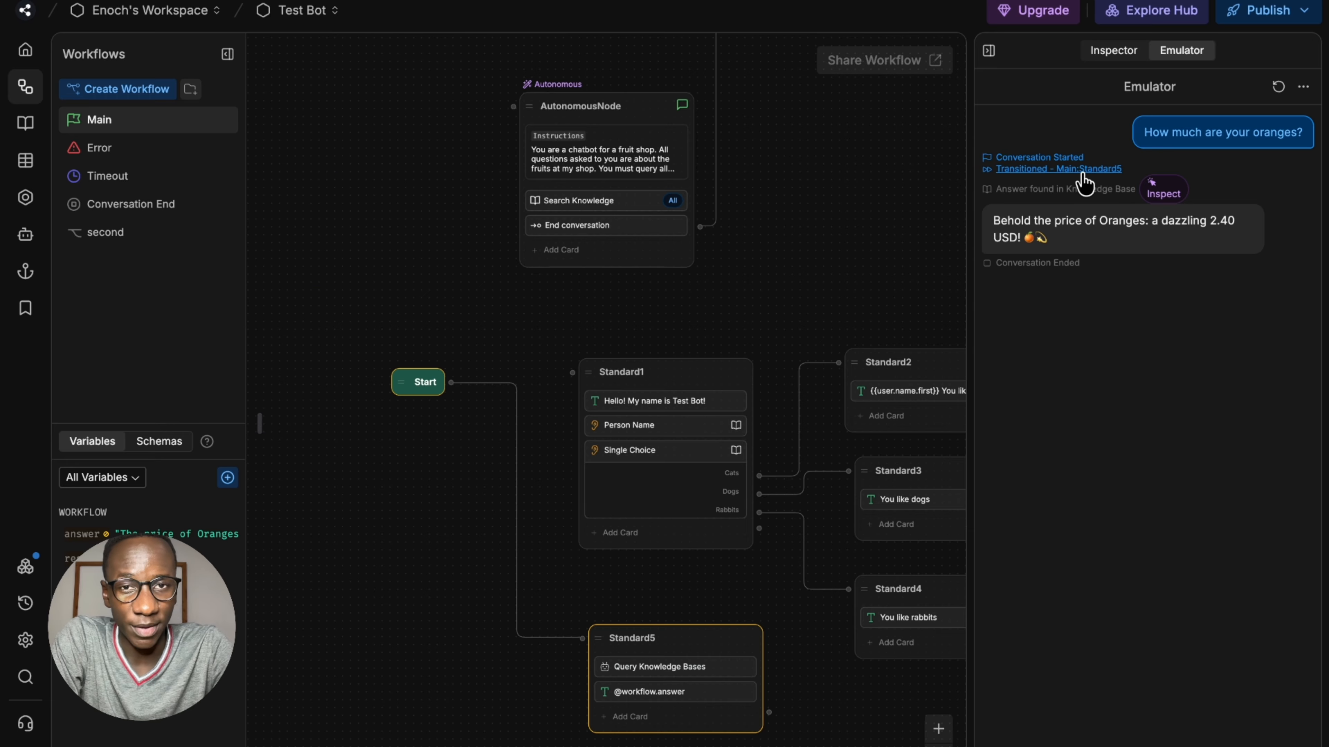
Step: Search the Botpress Hub for "insta", clear the search, close the Hub and return to the emulator conversation
{"action": "left_click", "coordinate": [1161, 12]}
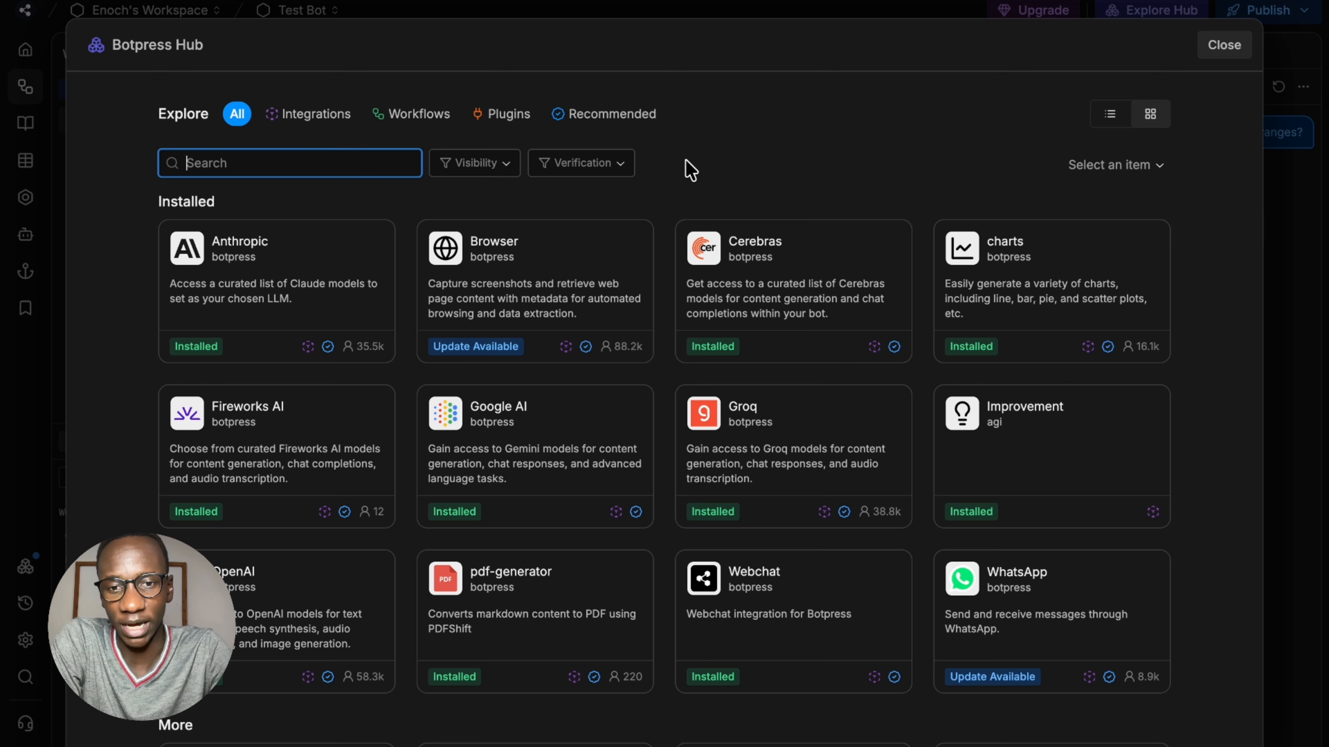
{"action": "scroll", "coordinate": [1103, 605], "scroll_direction": "down", "scroll_amount": 1}
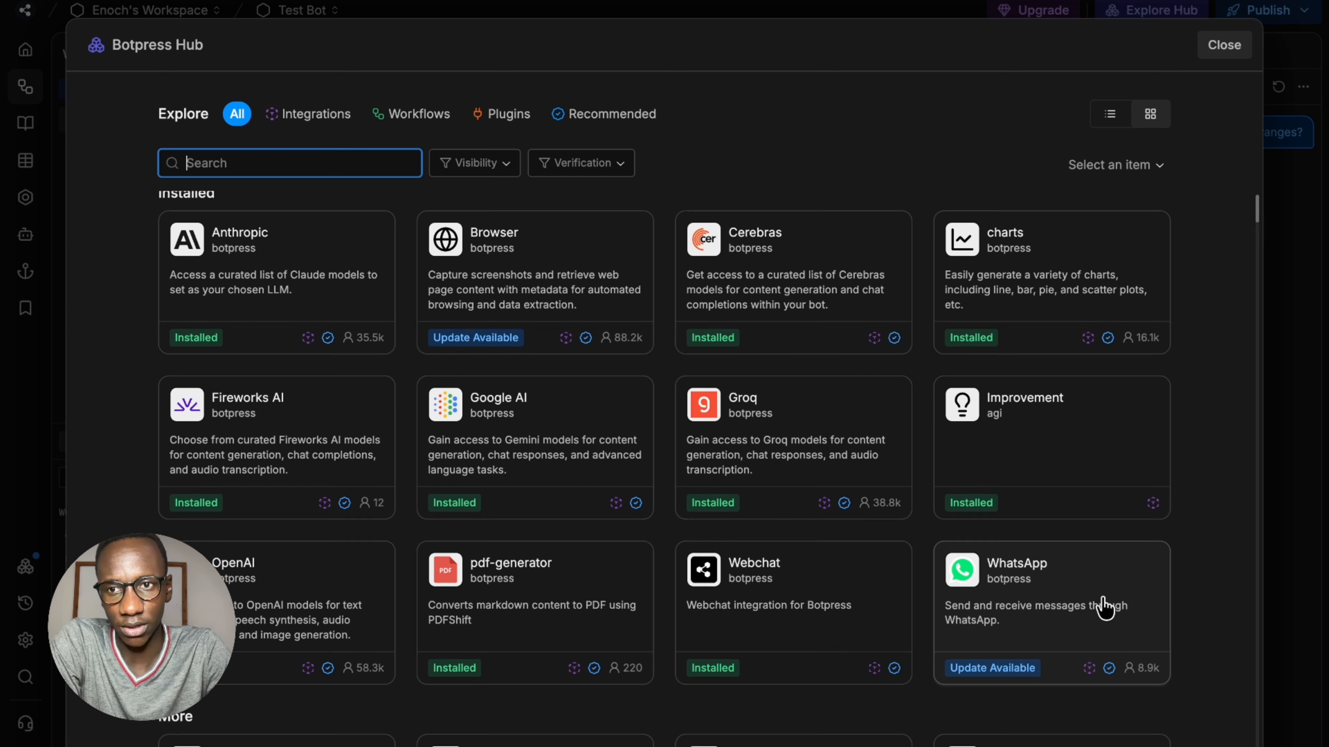
{"action": "type", "text": "insta"}
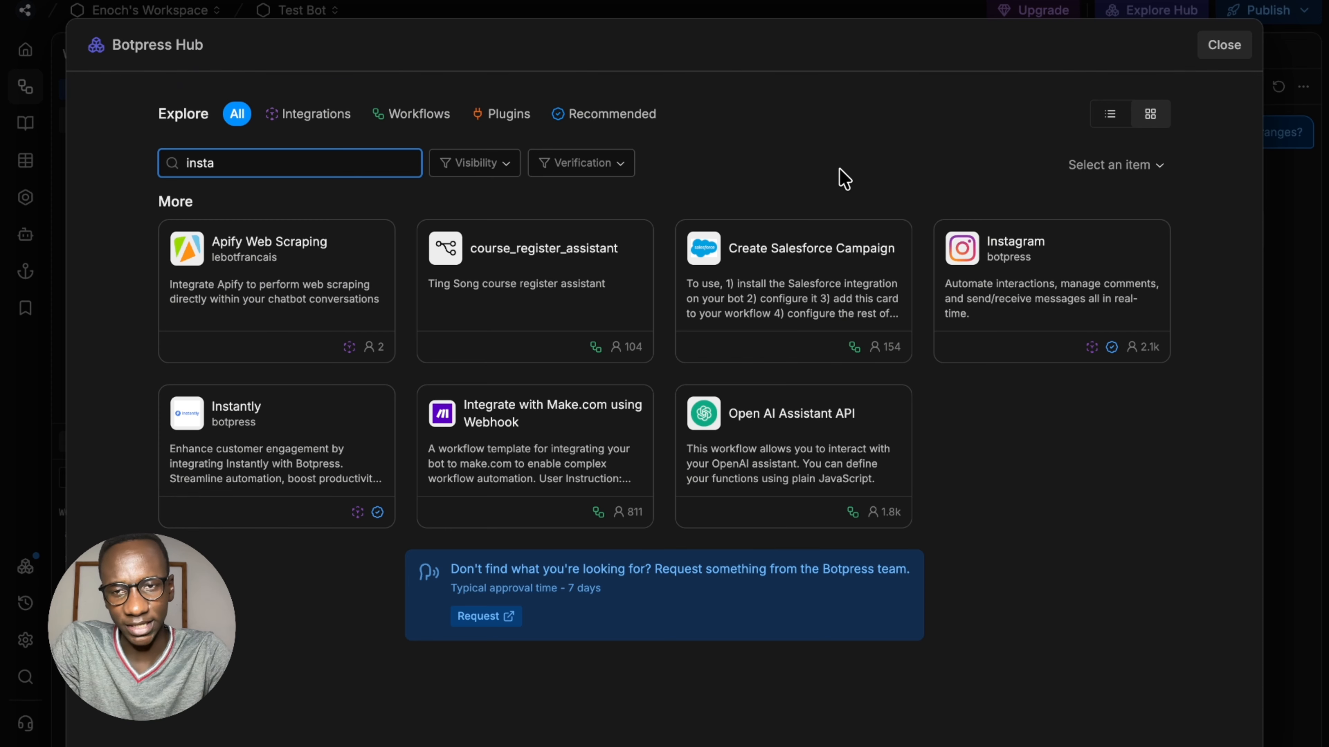
{"action": "key", "text": "ctrl+a"}
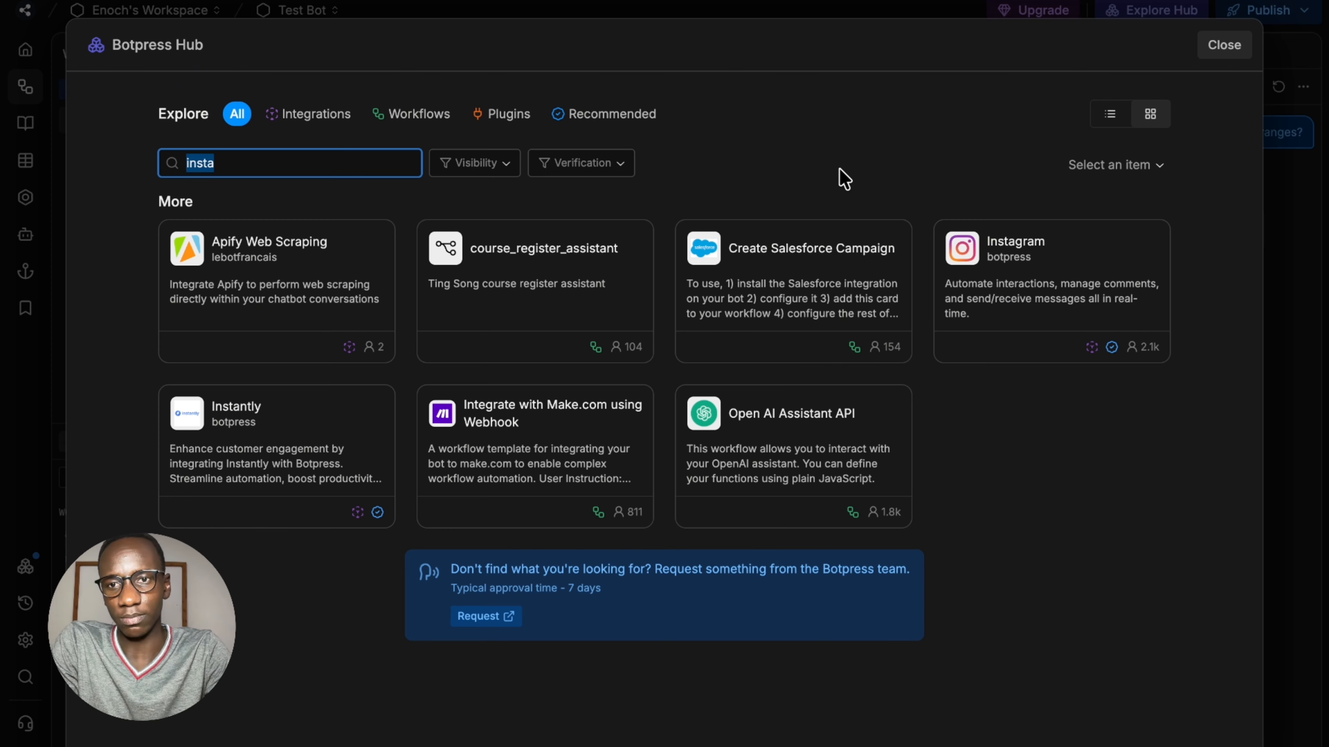
{"action": "key", "text": "BackSpace"}
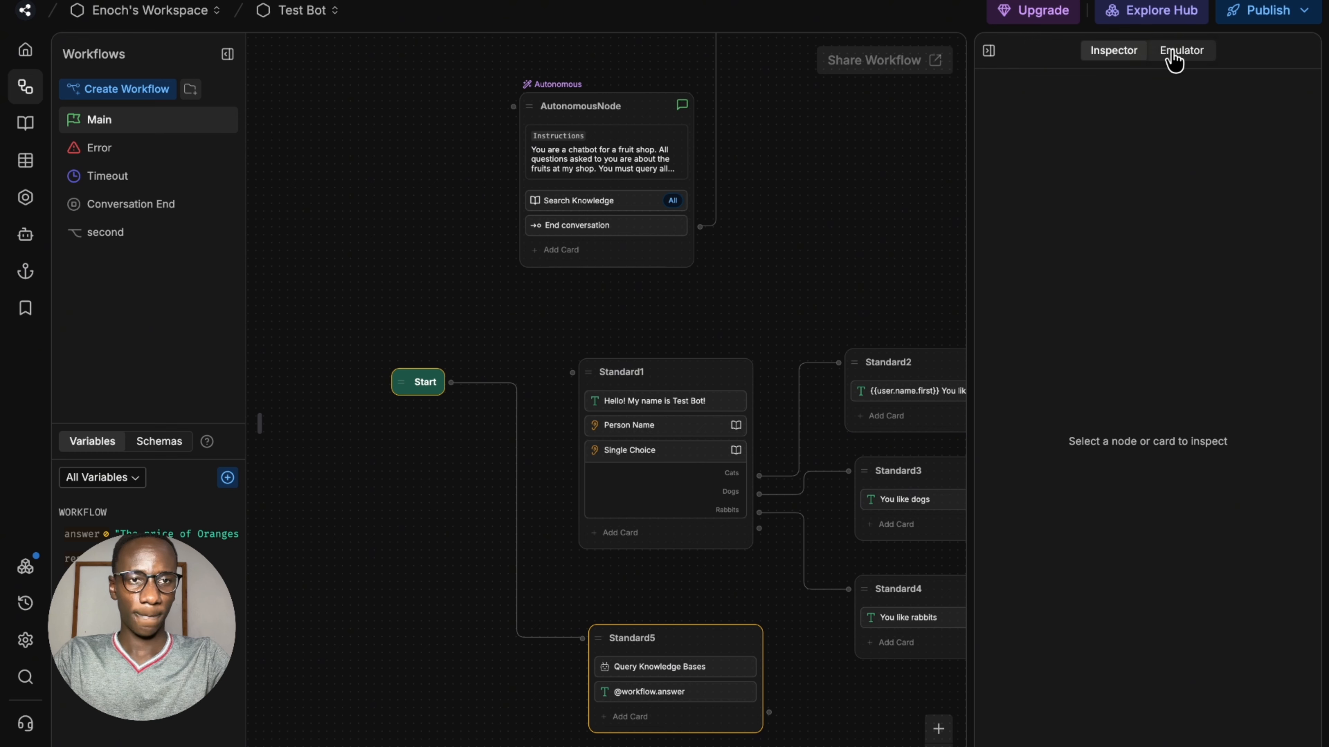
{"action": "left_click", "coordinate": [1174, 57]}
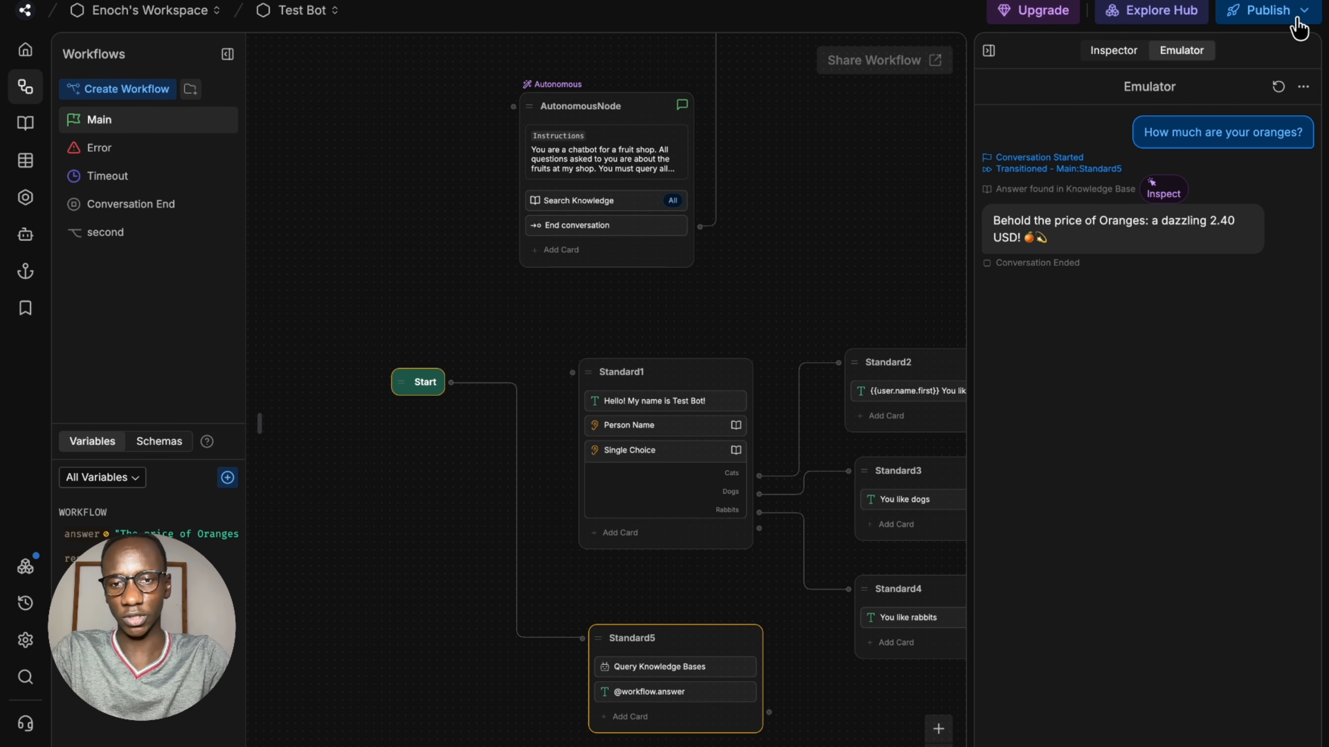
Step: Publish the latest changes of Test Bot
{"action": "left_click_drag", "start_coordinate": [786, 287], "coordinate": [685, 261]}
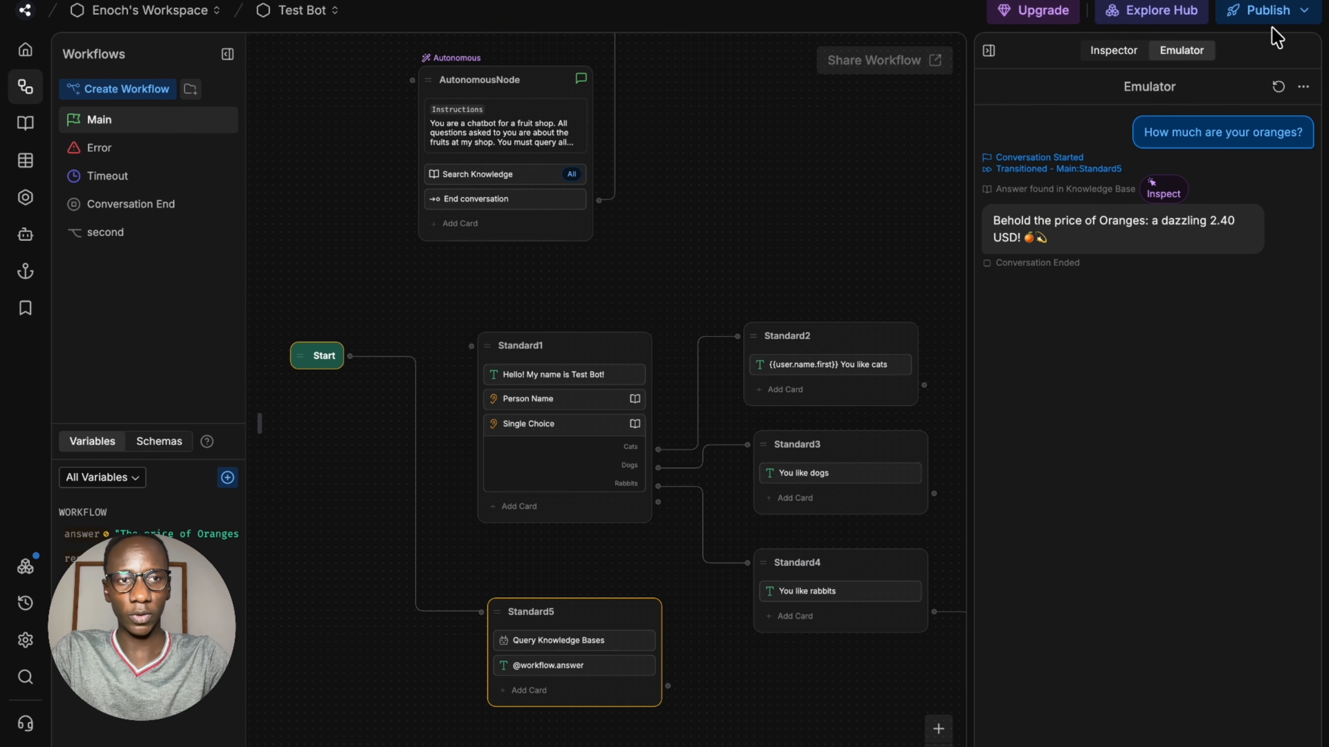
{"action": "left_click", "coordinate": [1279, 15]}
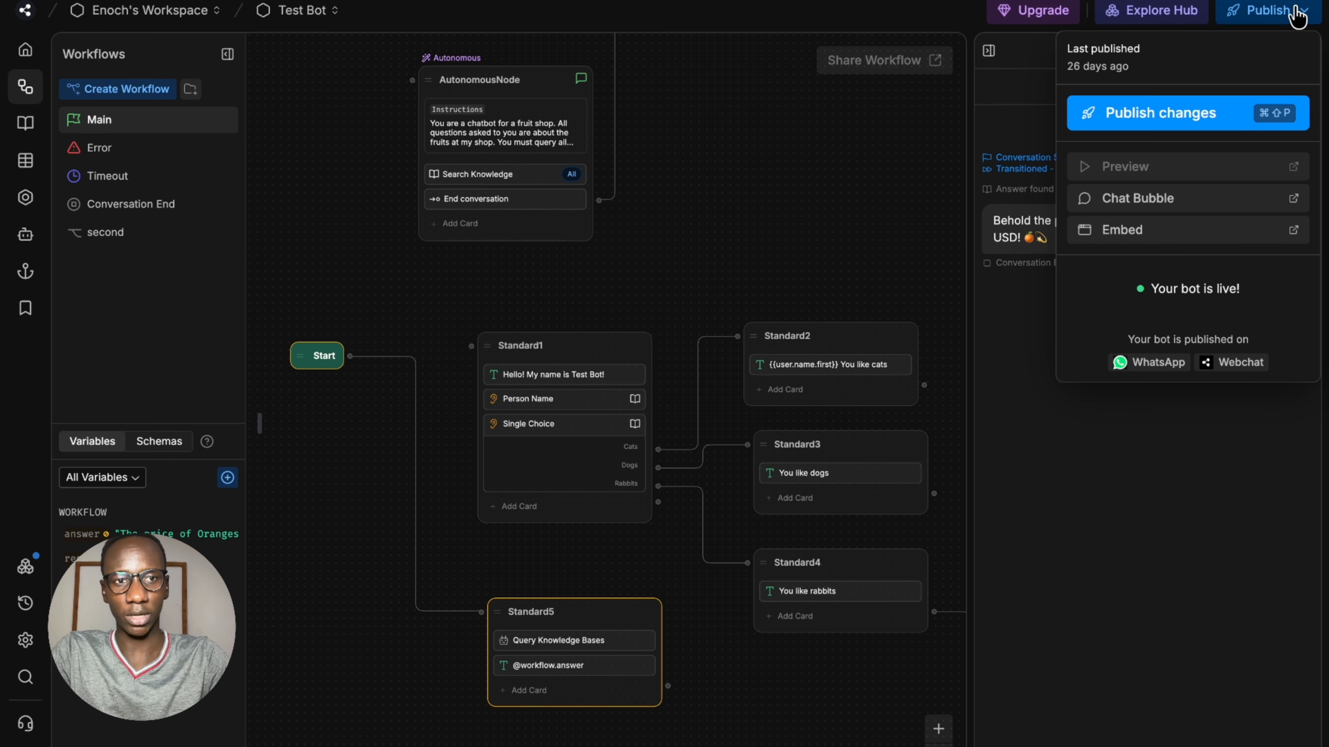
{"action": "left_click", "coordinate": [1200, 120]}
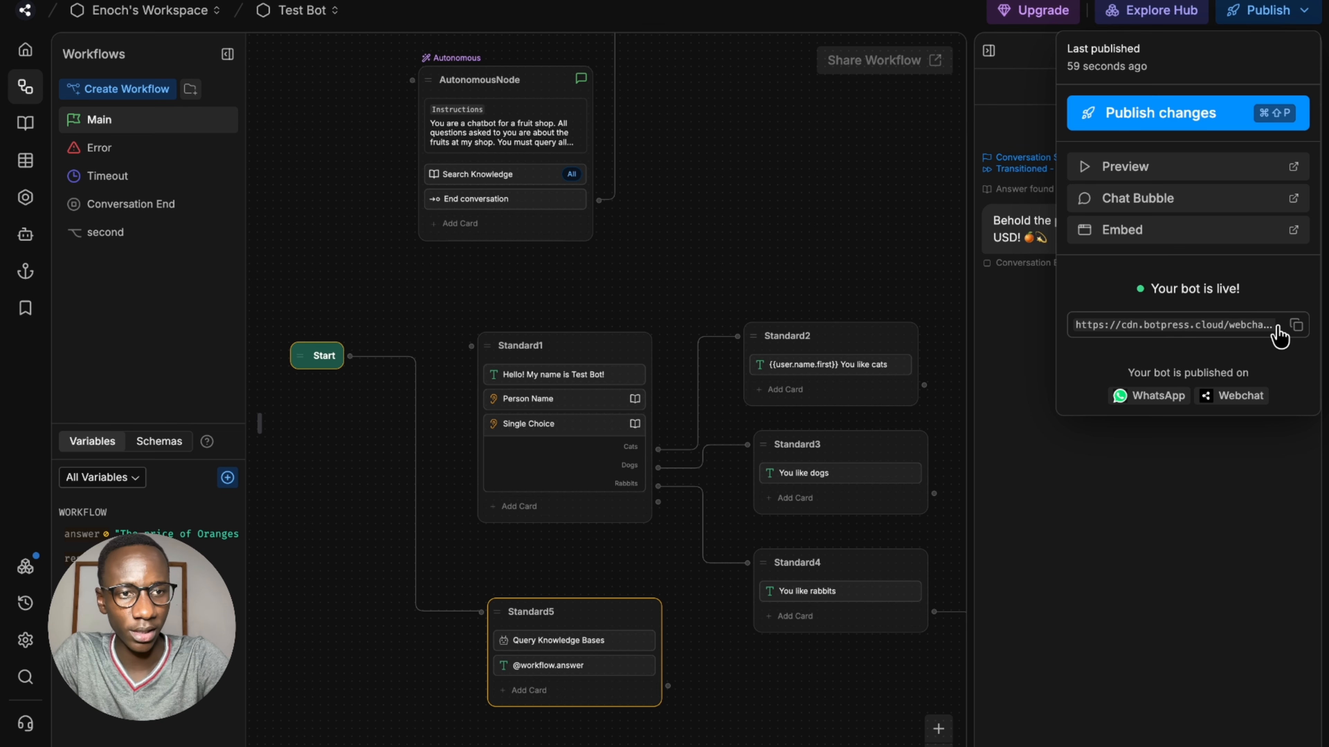
Step: Copy the live bot's shareable link, view the webchat preview in its browser tab, and return to the Test Bot studio
{"action": "left_click", "coordinate": [1296, 335]}
{"action": "left_click", "coordinate": [768, 8]}
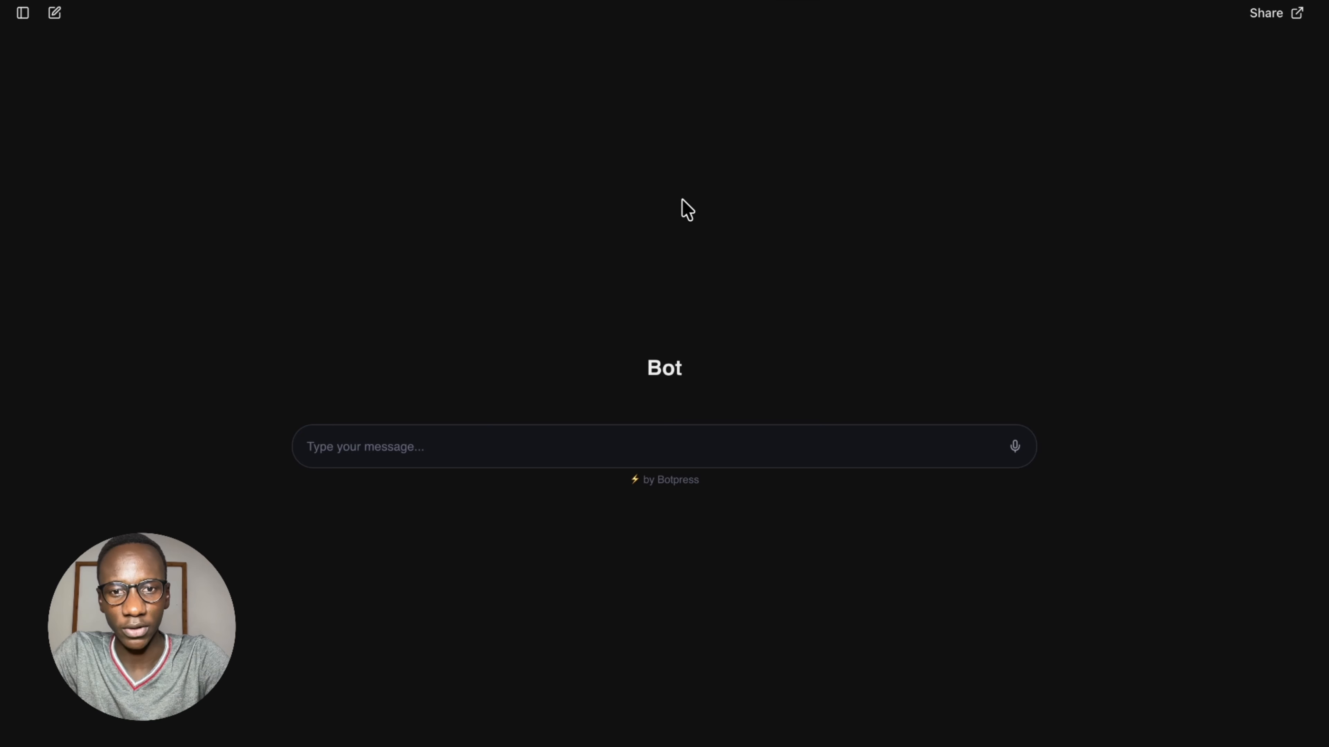
{"action": "left_click", "coordinate": [534, 438]}
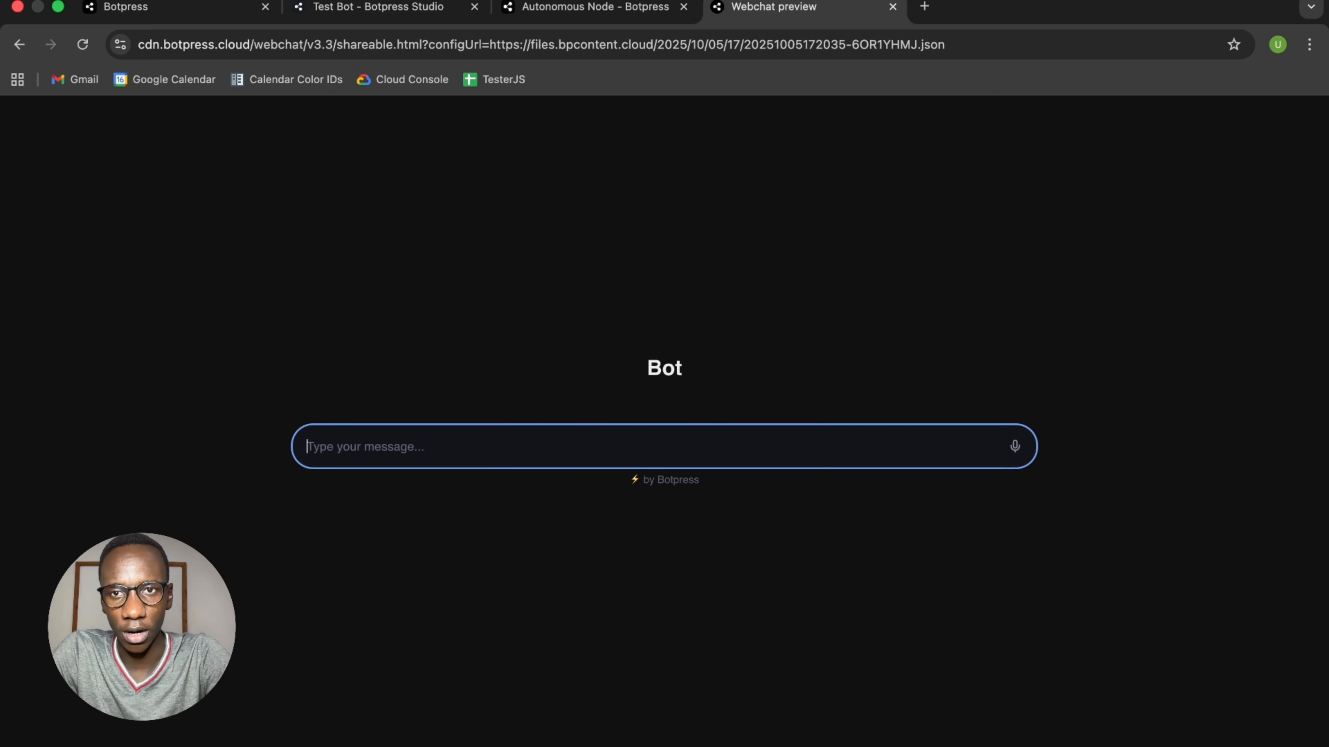
{"action": "left_click", "coordinate": [370, 12]}
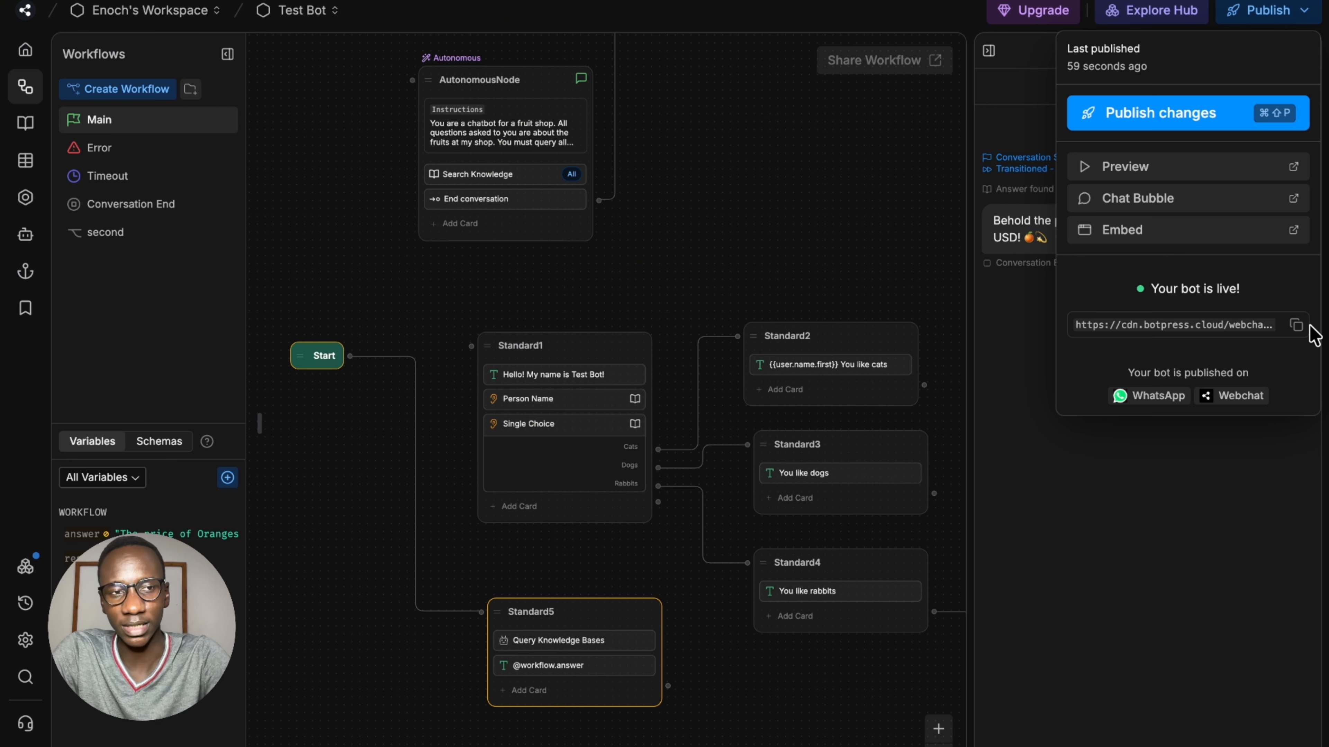
{"action": "left_click", "coordinate": [810, 218]}
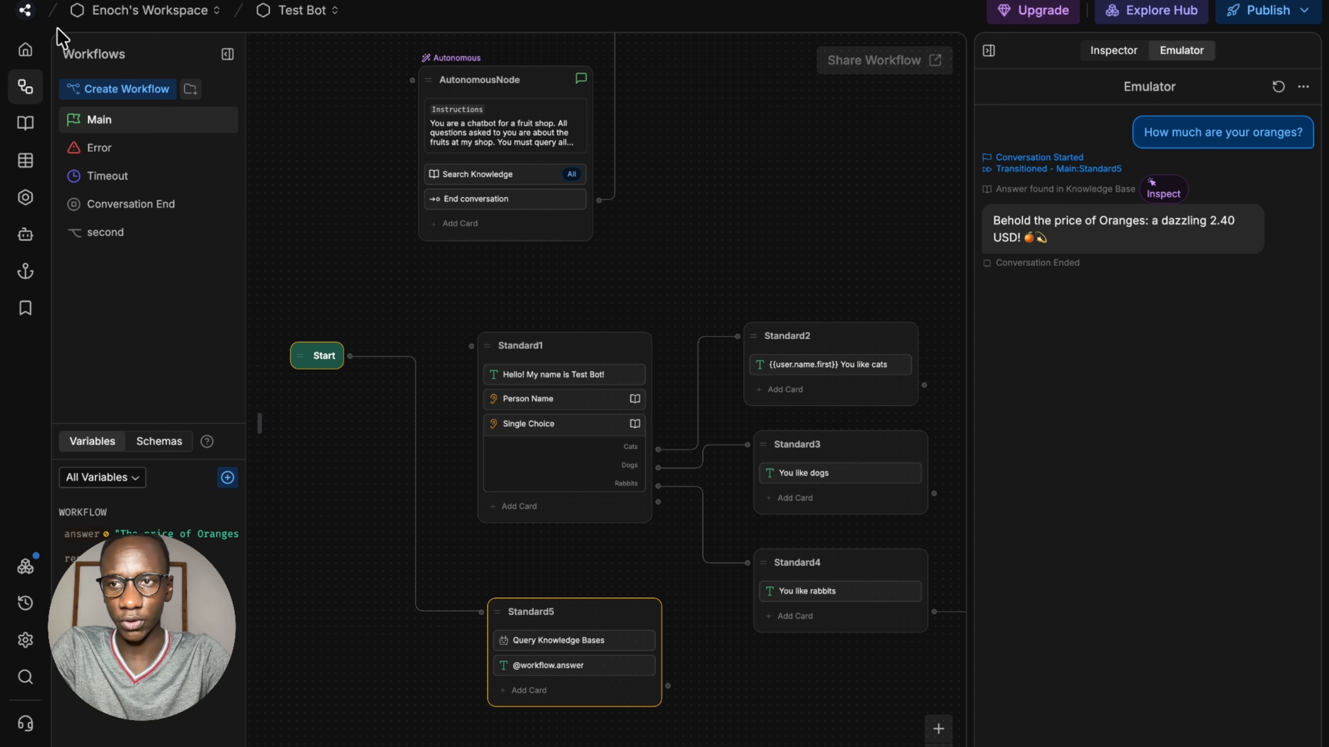
Step: Examine the bot's import and export options, open the Import Bot dialog, and leave it without selecting an archive
{"action": "left_click", "coordinate": [23, 15]}
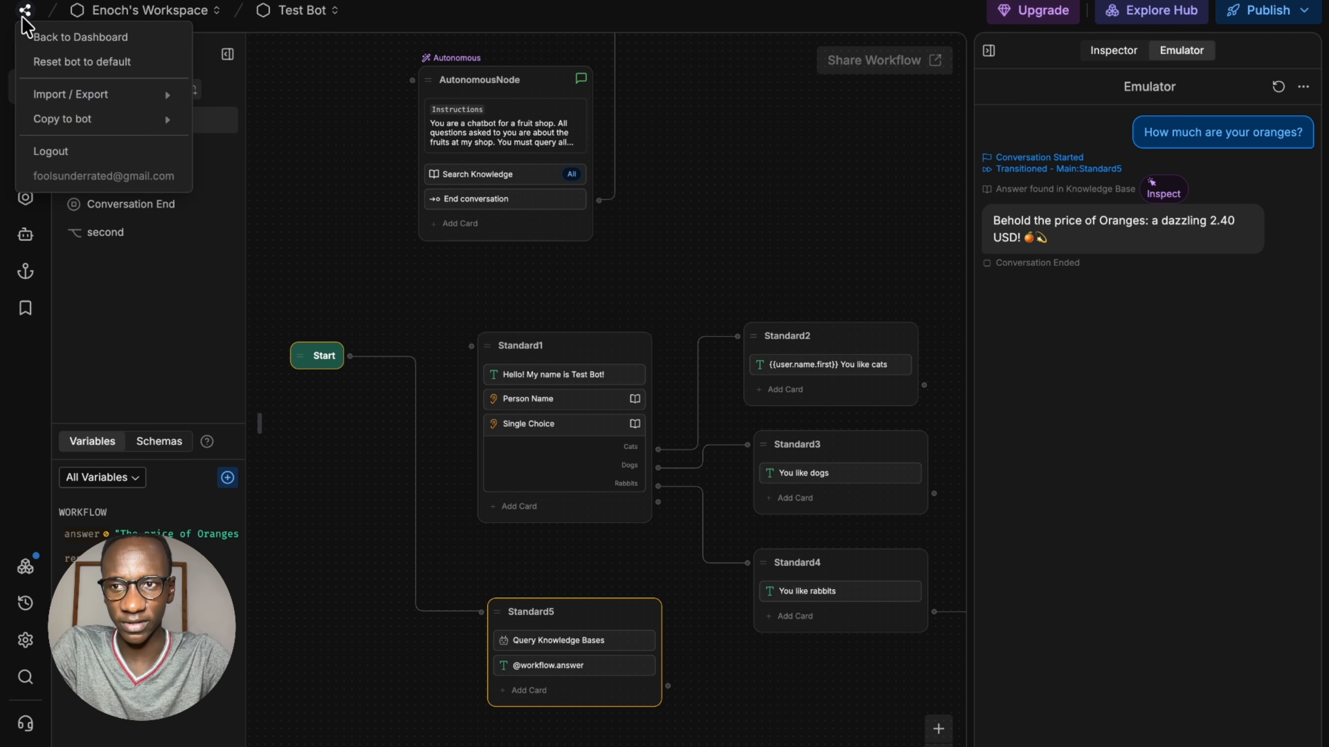
{"action": "mouse_move", "coordinate": [178, 97]}
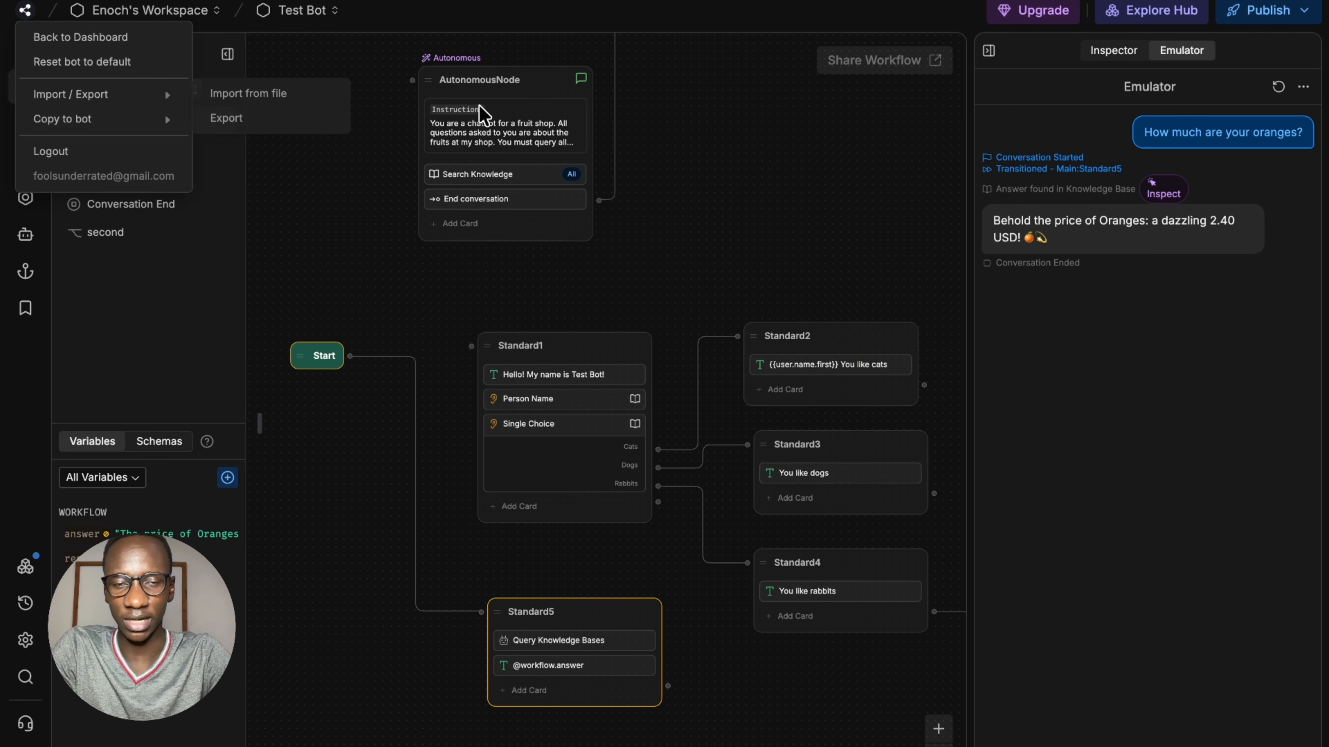
{"action": "left_click", "coordinate": [717, 96]}
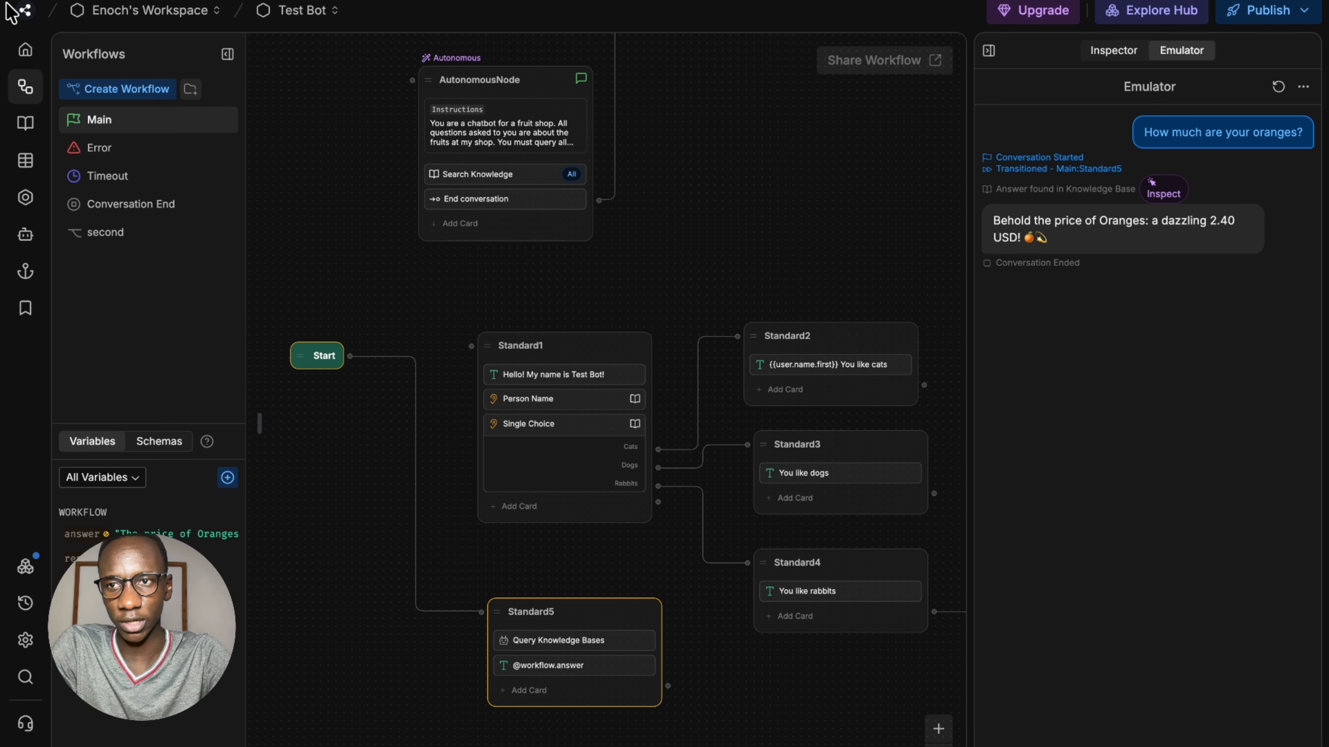
{"action": "left_click", "coordinate": [24, 10]}
{"action": "mouse_move", "coordinate": [78, 95]}
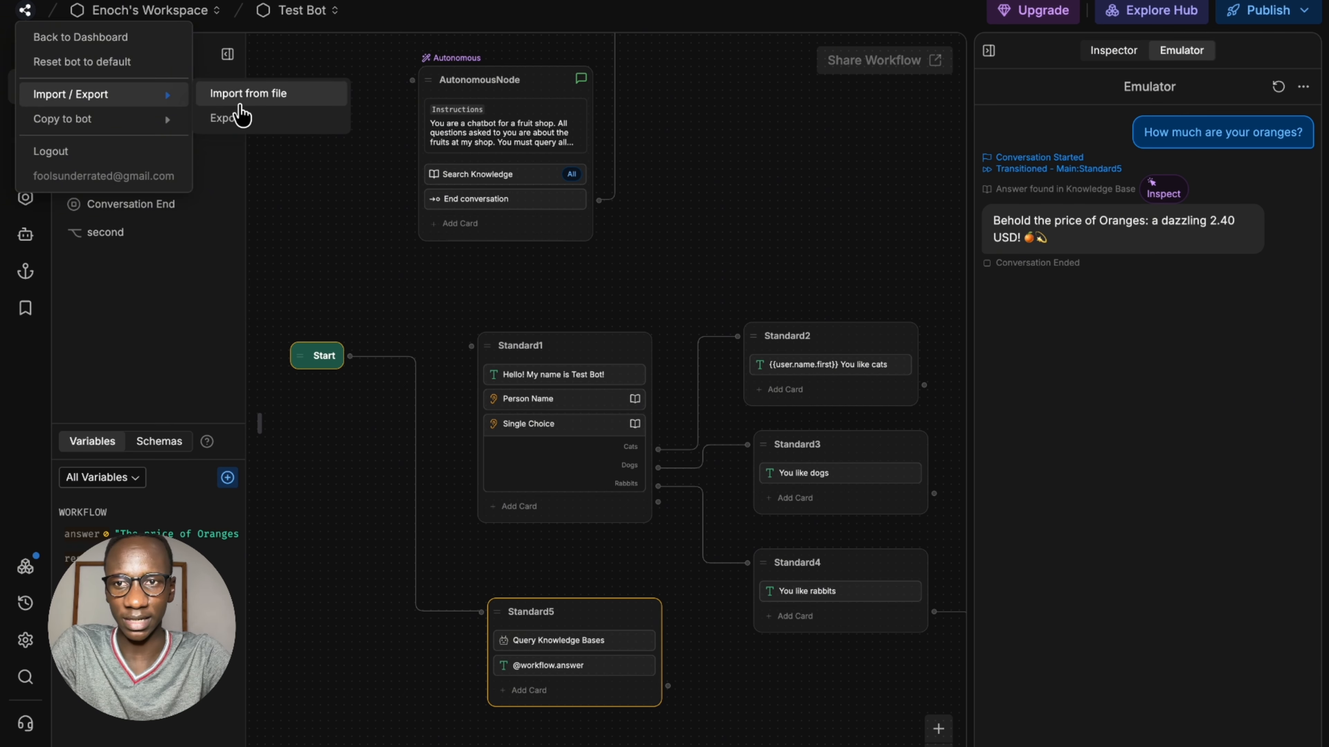
{"action": "left_click", "coordinate": [239, 102]}
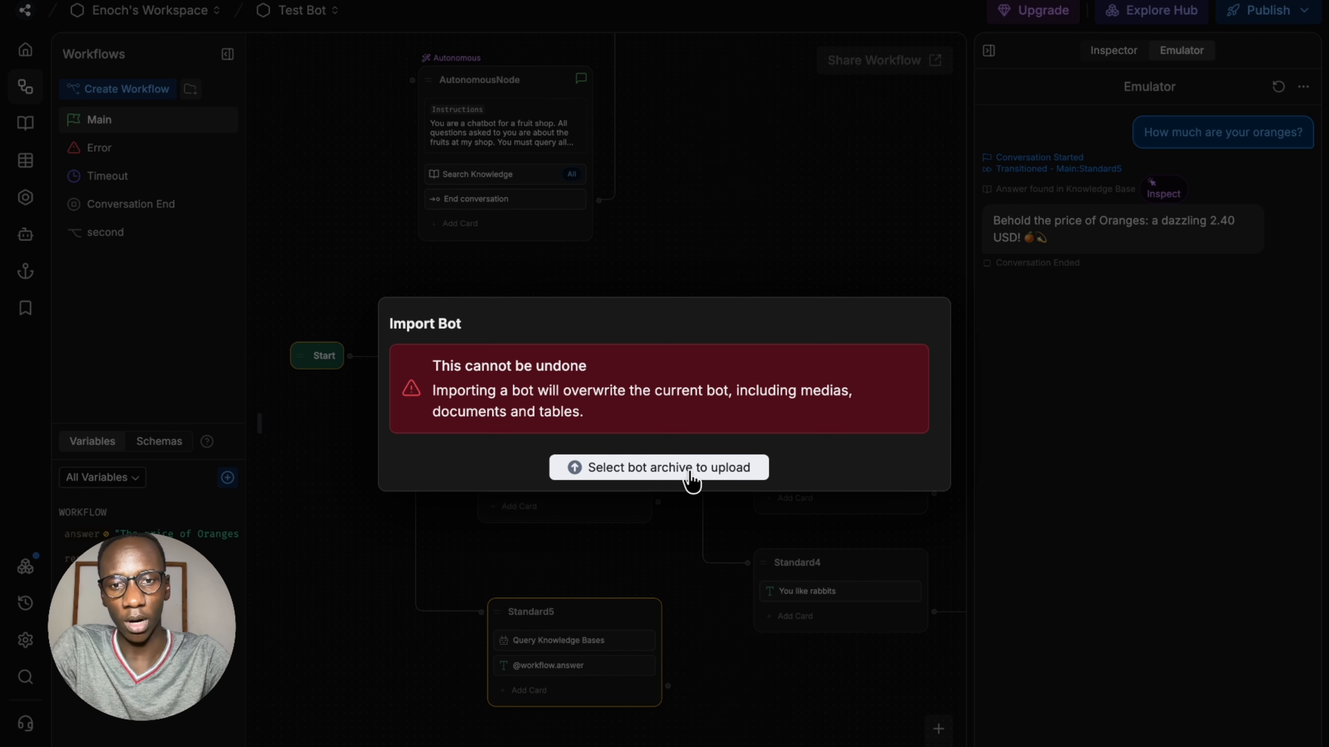
{"action": "left_click", "coordinate": [672, 531]}
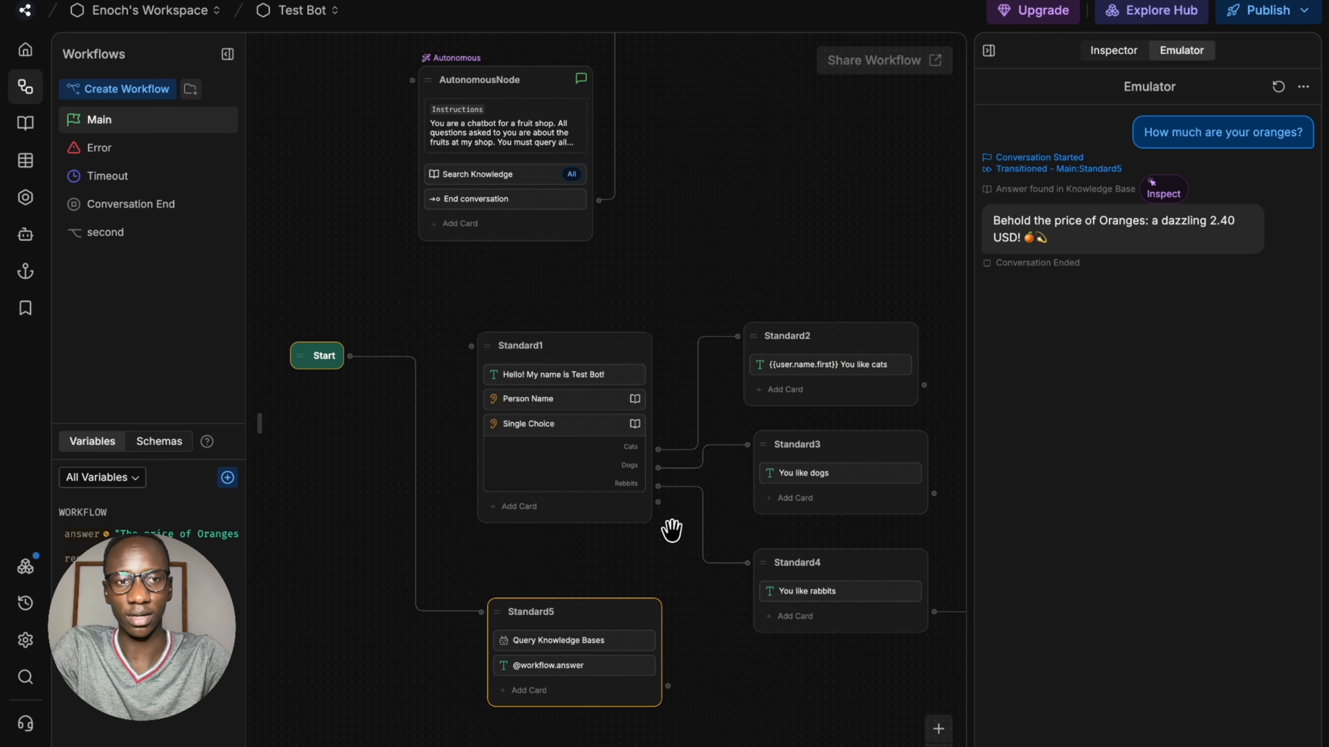